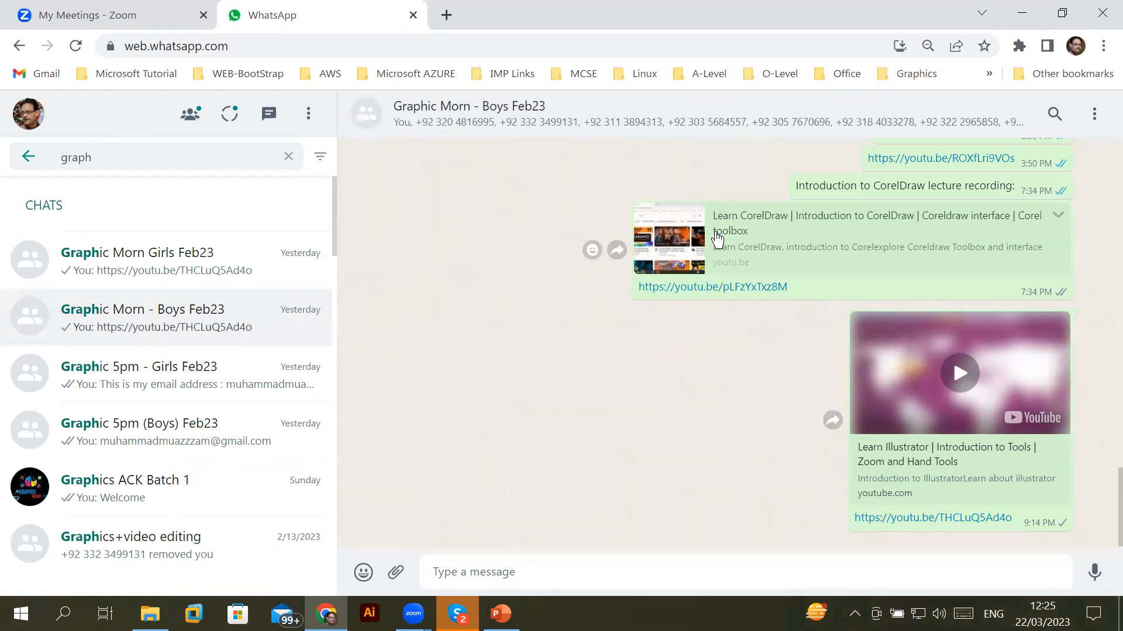
Scroll up the group chat and open the shared Learn CorelDraw lecture video link
scroll(727, 266, up, 2)
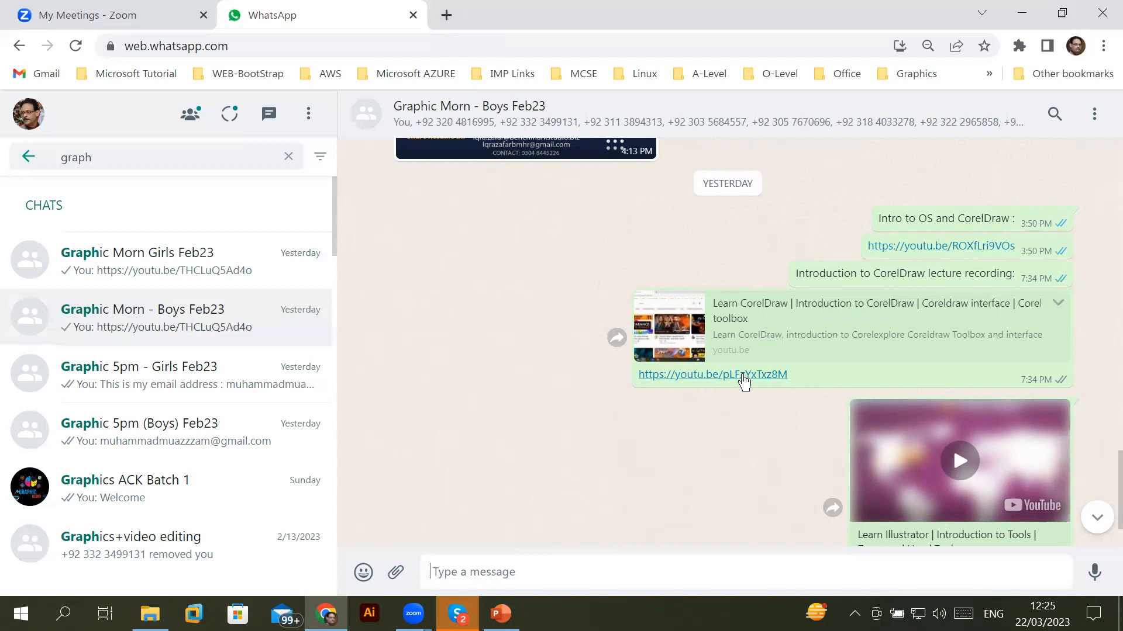
click(734, 374)
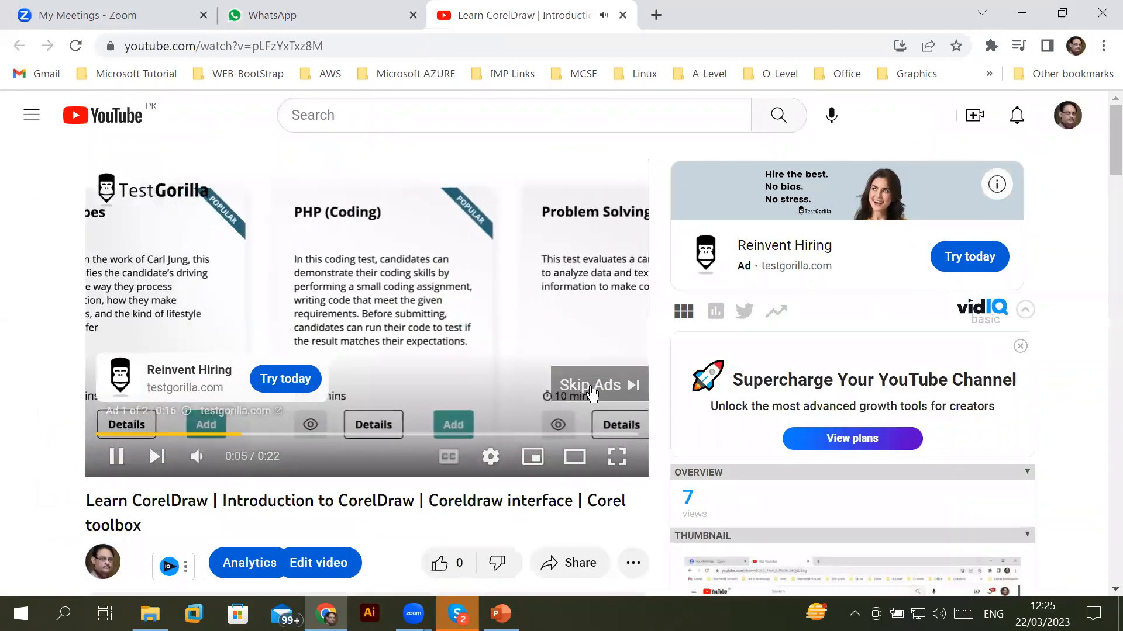
Skip the ad and jump through the lecture to 6:32, 10:48, about 41 minutes and 1:13:01
click(590, 386)
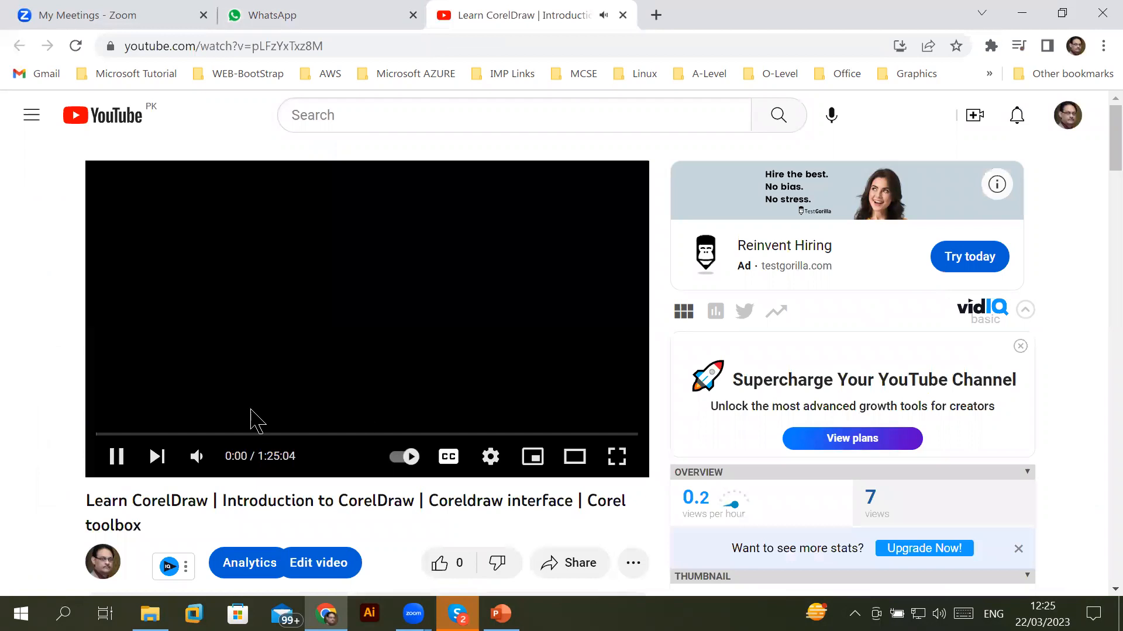
click(137, 434)
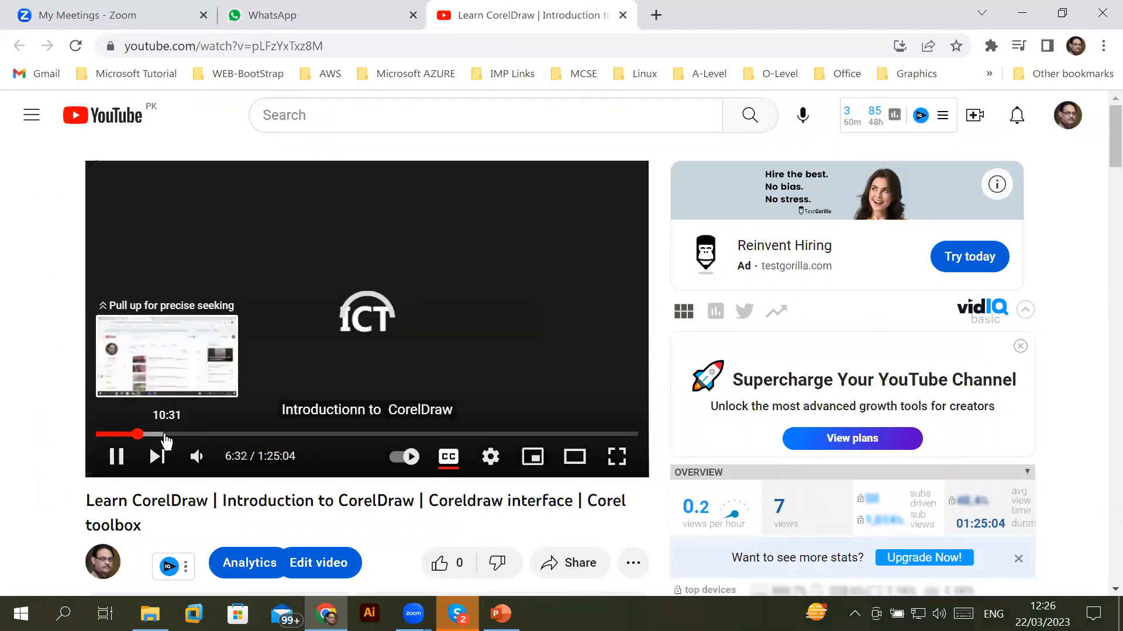
click(164, 435)
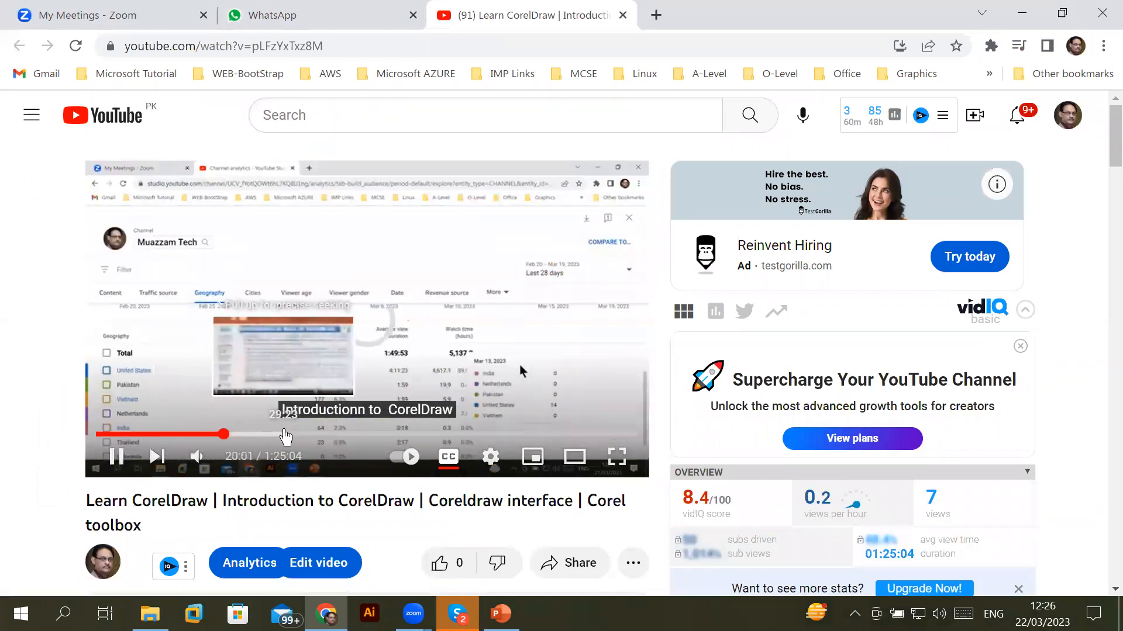
click(283, 435)
drag(329, 437, 522, 435)
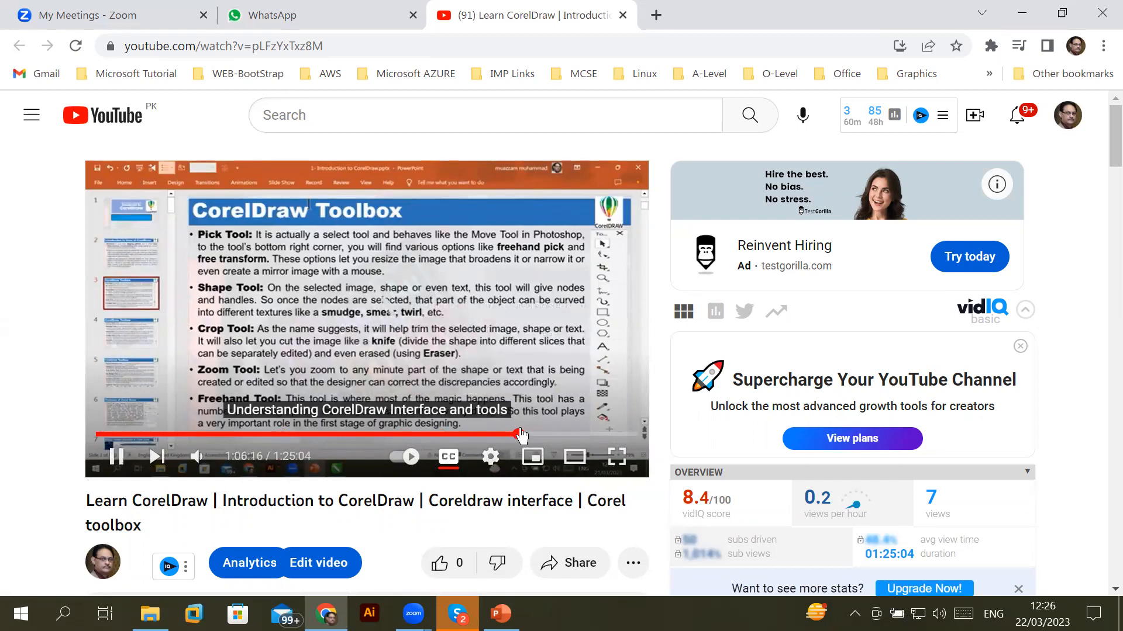
click(561, 437)
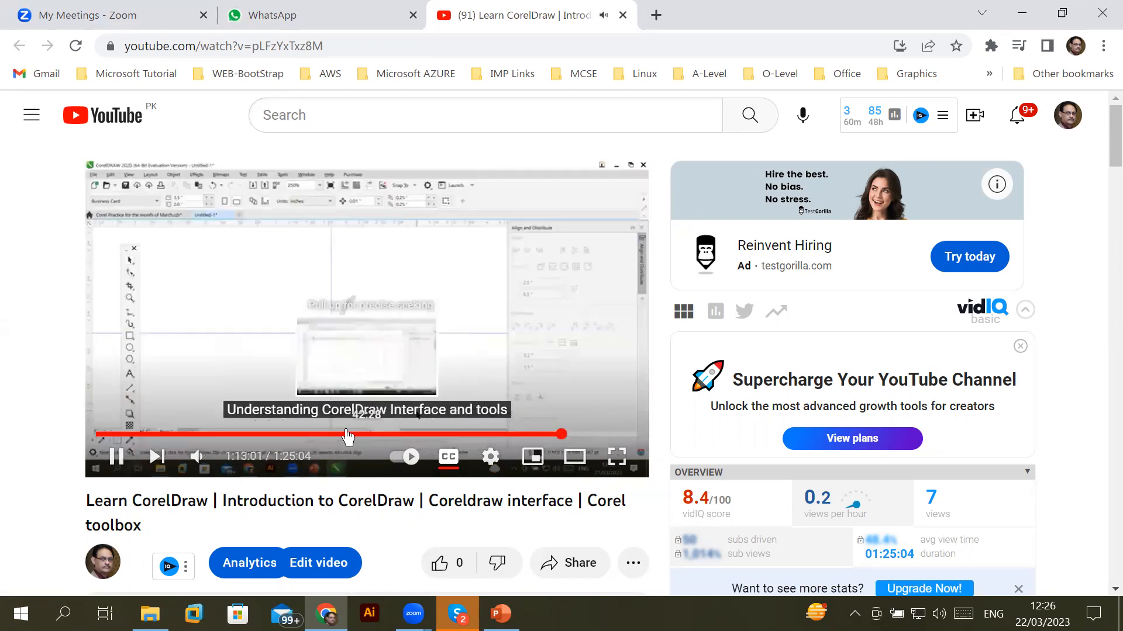
Jump back to 4:28 and the intro, then forward to 9:01, 19 and 35 minutes, and close the video
click(125, 436)
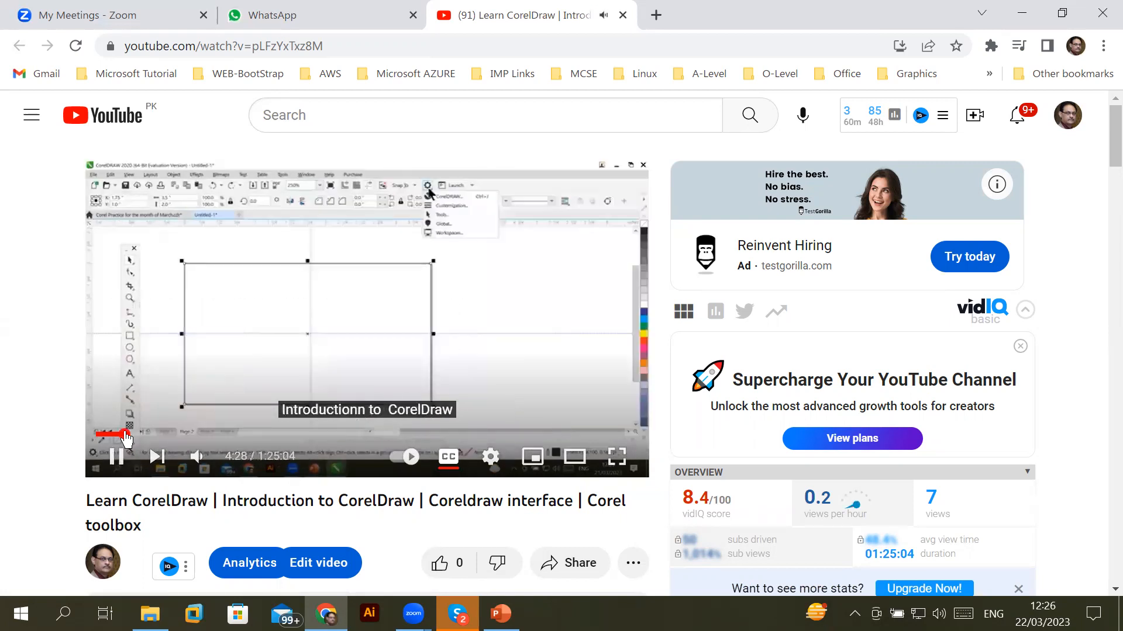
click(112, 436)
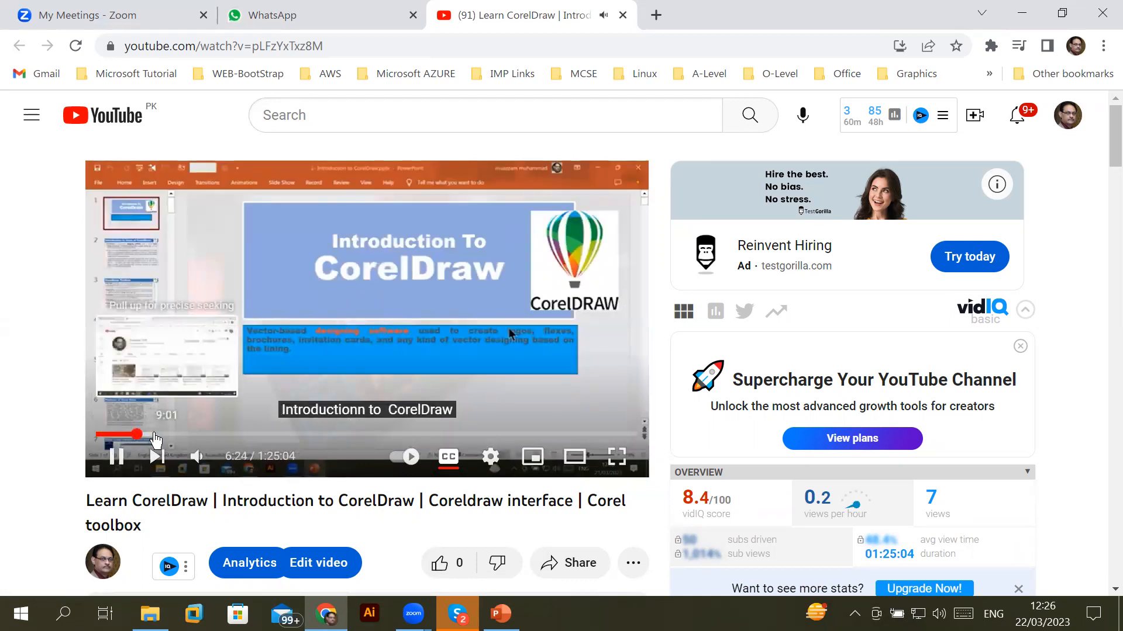
click(153, 436)
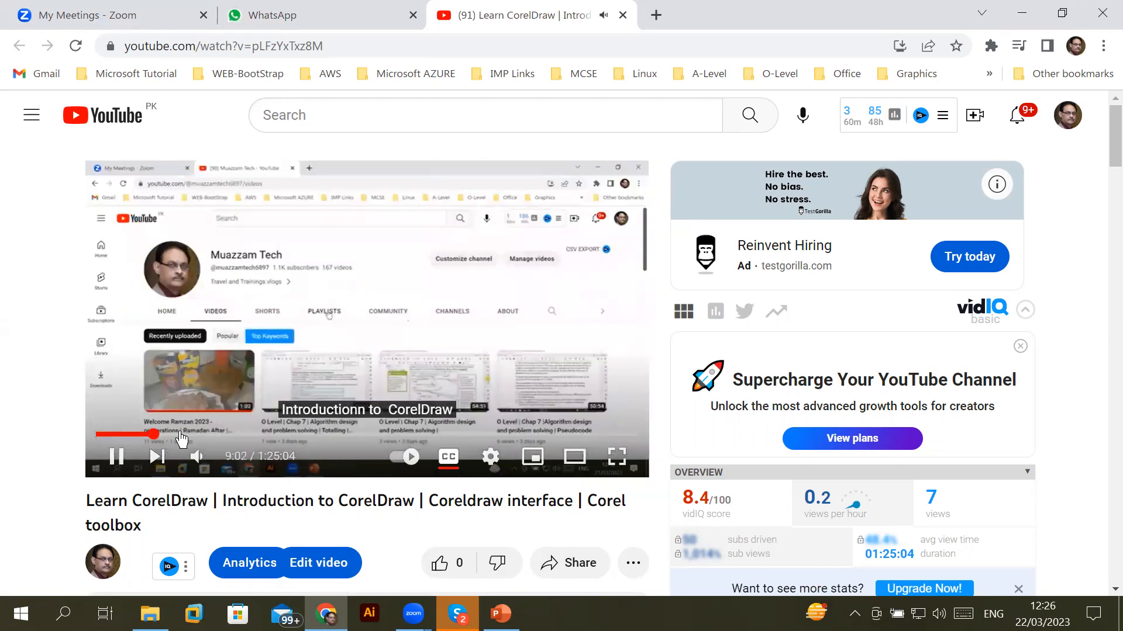
drag(181, 440, 285, 437)
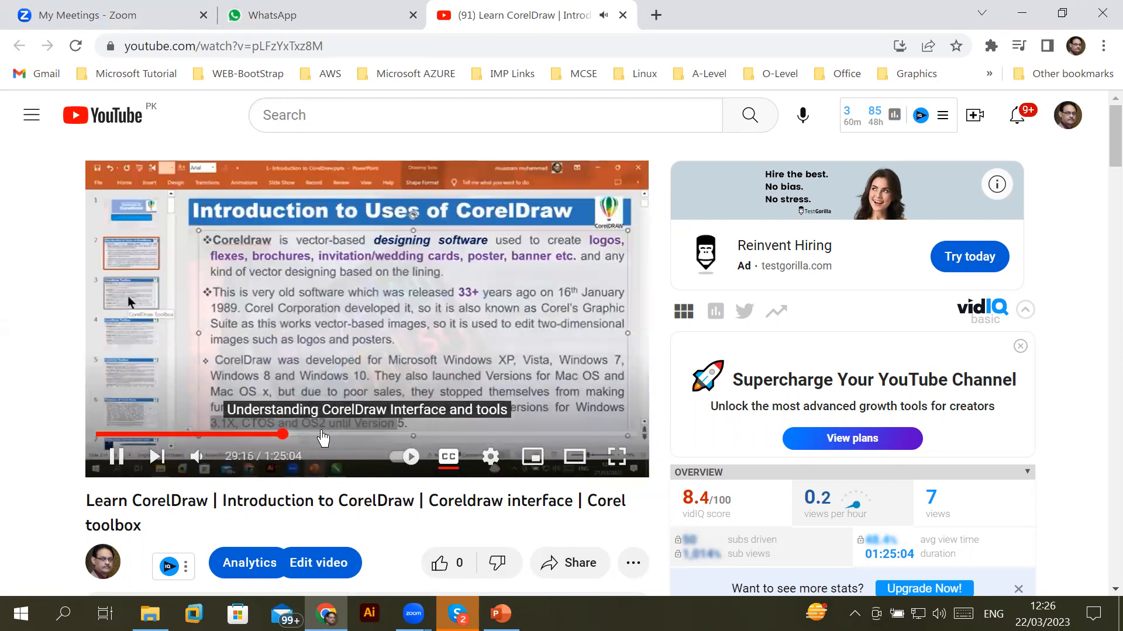
drag(322, 439, 512, 432)
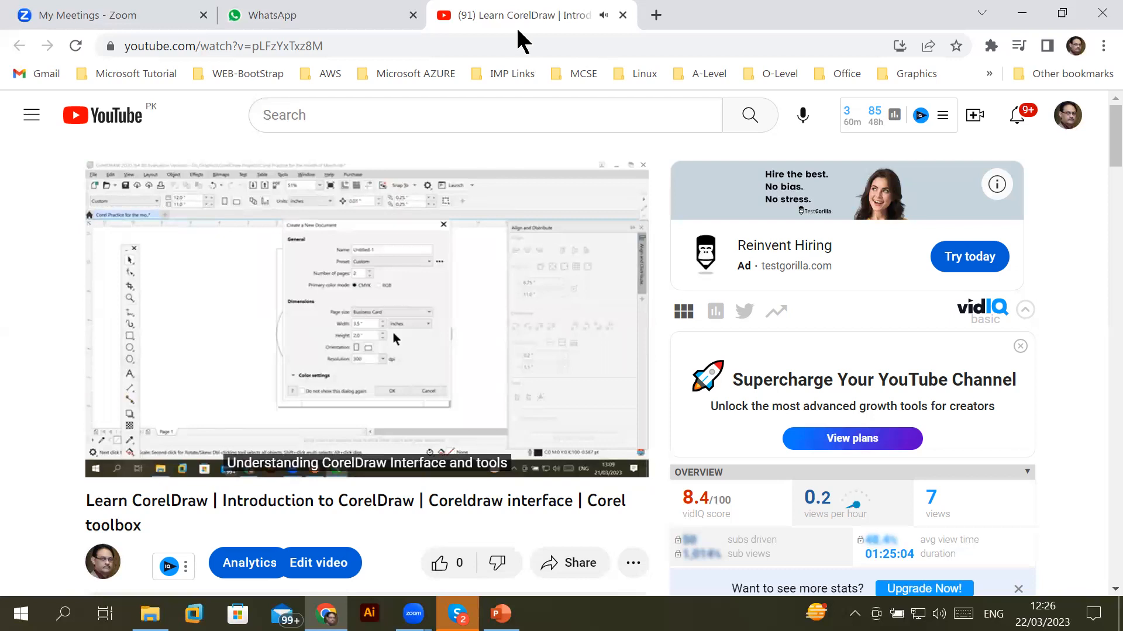
click(623, 16)
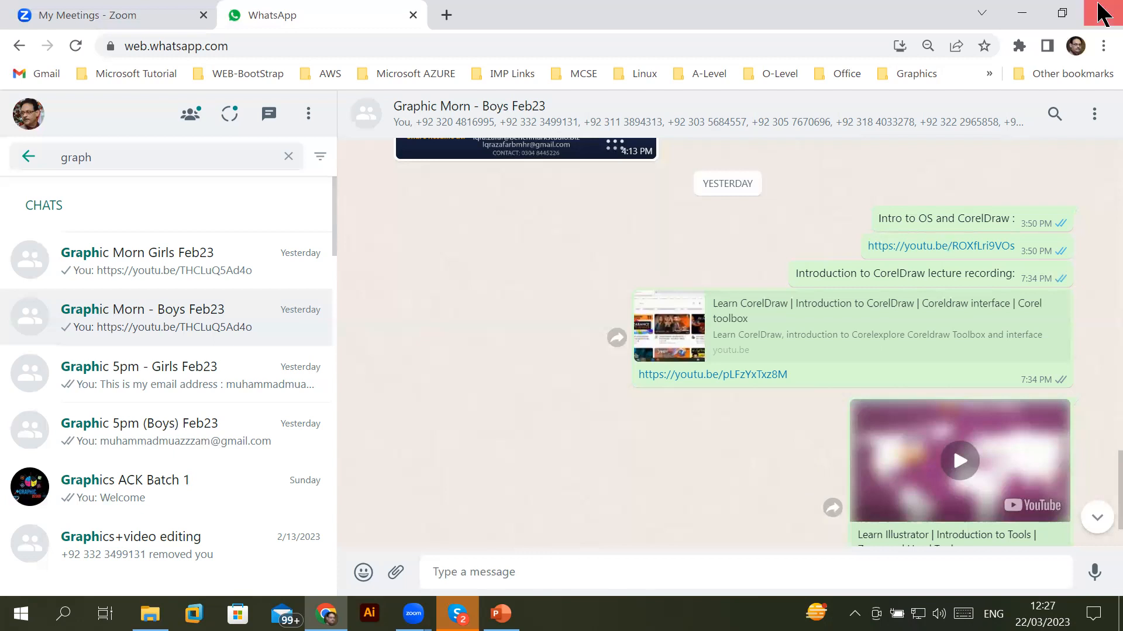
Open the Chrome profile menu showing the signed-in account and other profiles
click(1076, 45)
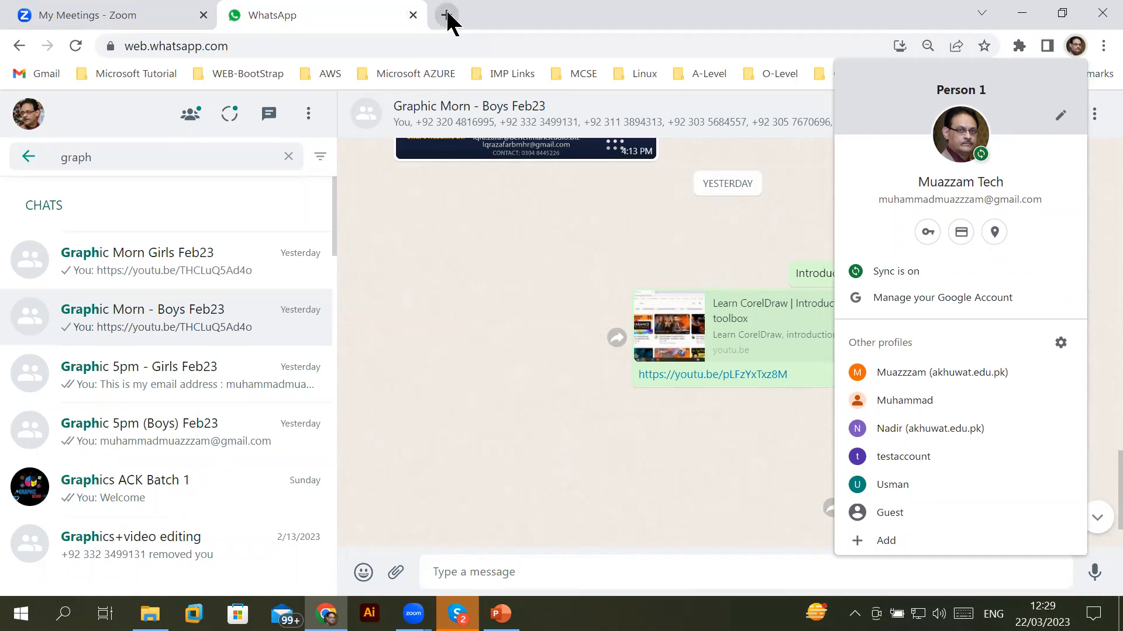
Dismiss the Chrome profile menu over WhatsApp Web
click(593, 12)
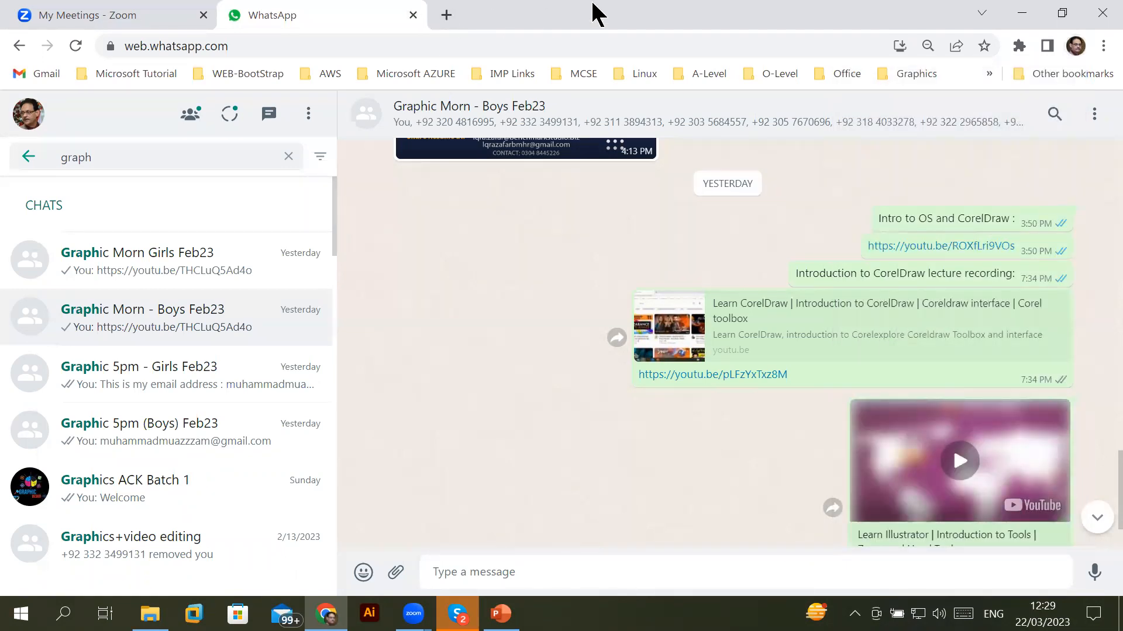
click(1075, 47)
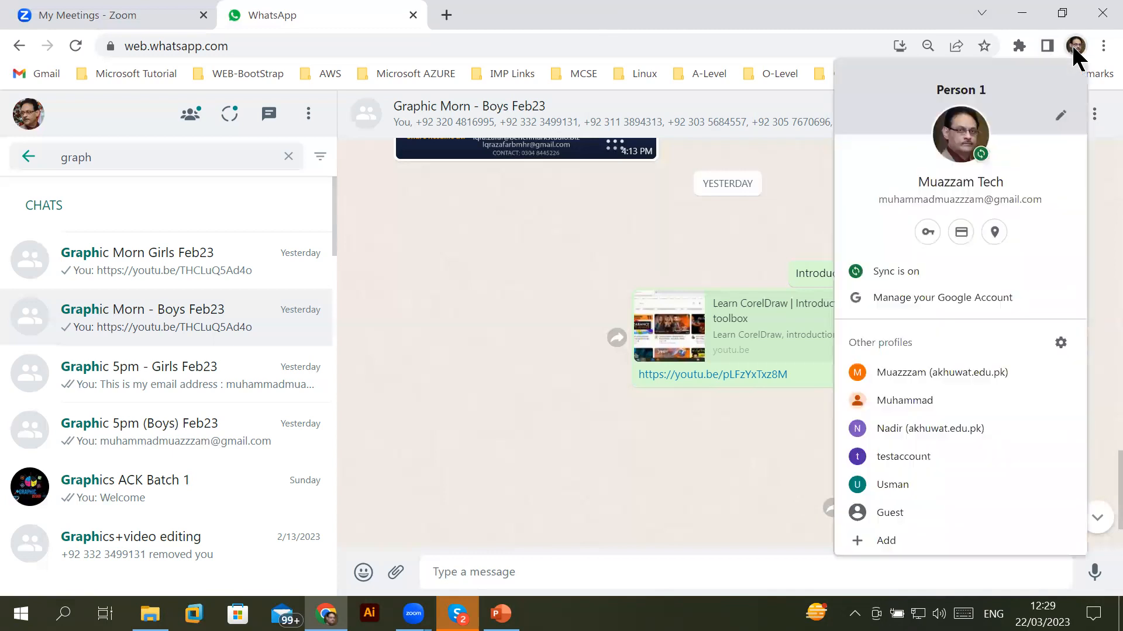
click(731, 228)
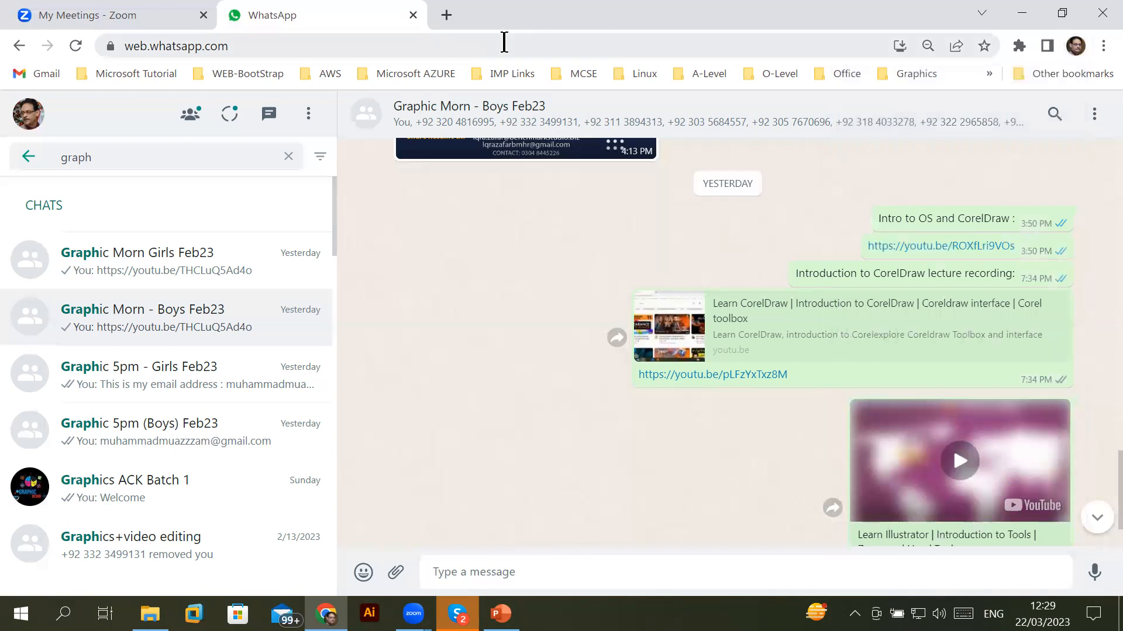
Load Gmail from the address bar in place of WhatsApp and open the Google apps launcher
click(298, 49)
key(ctrl+a)
text(gmail)
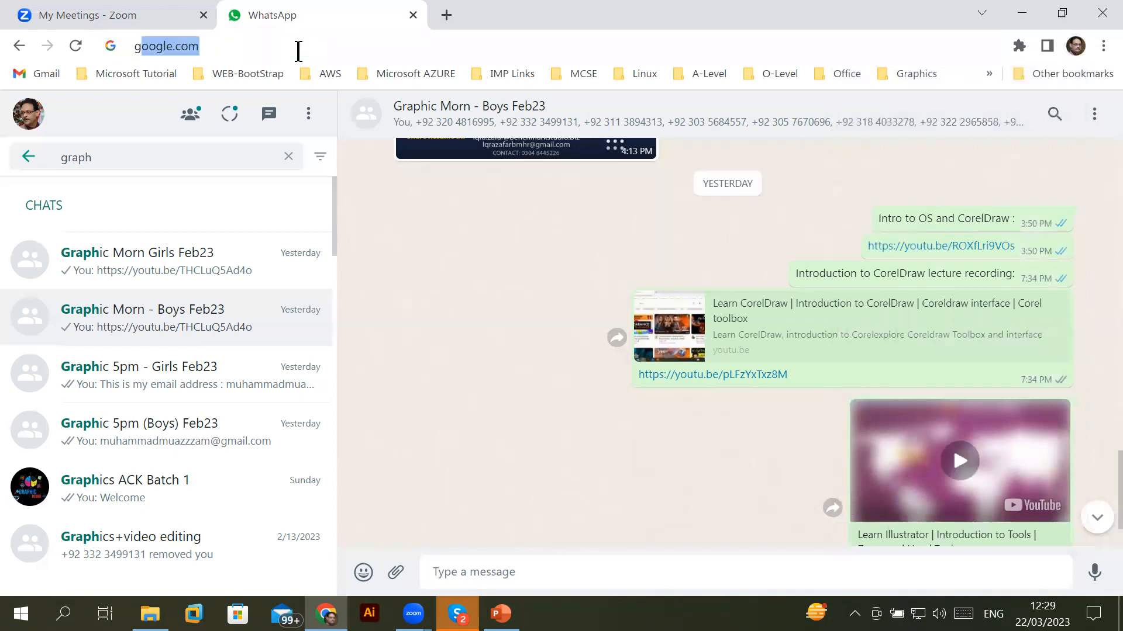
key(Return)
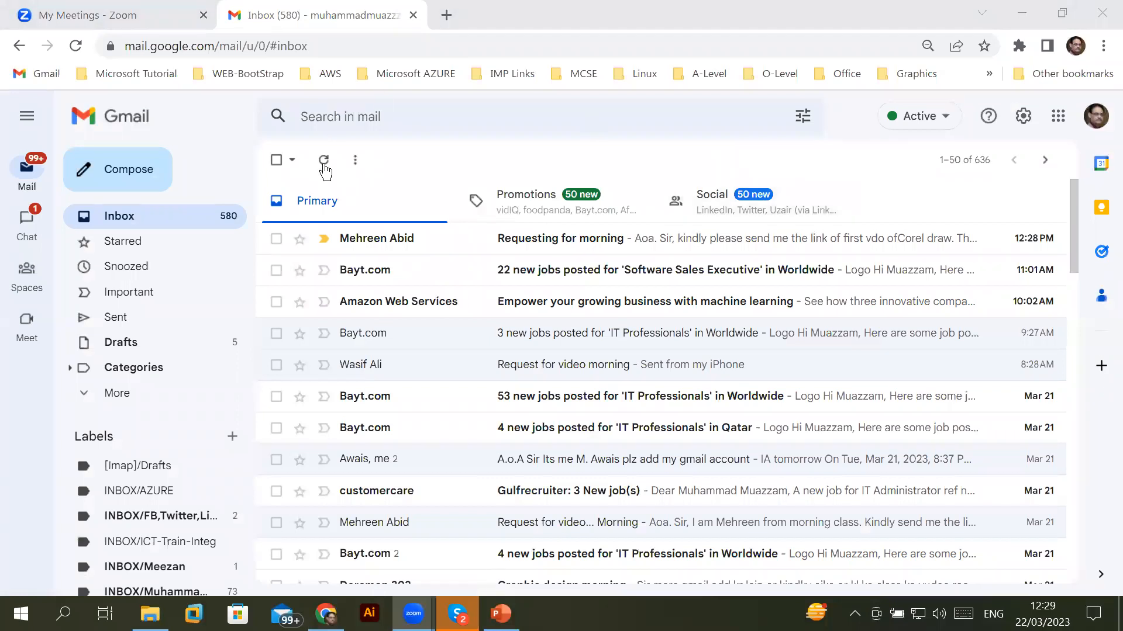
click(484, 118)
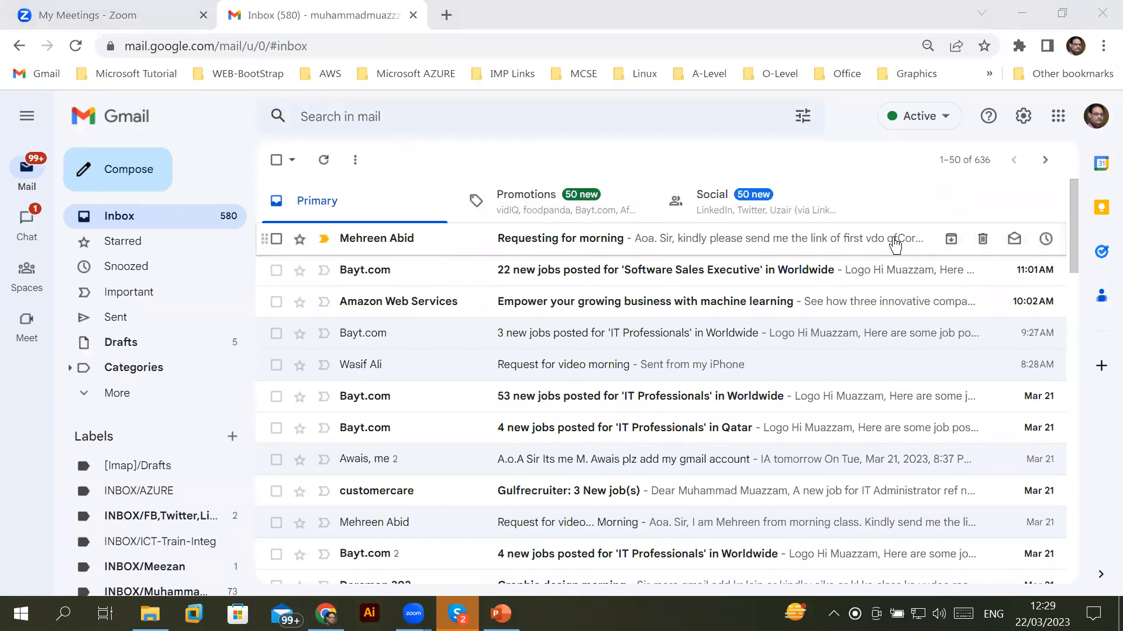
click(1057, 116)
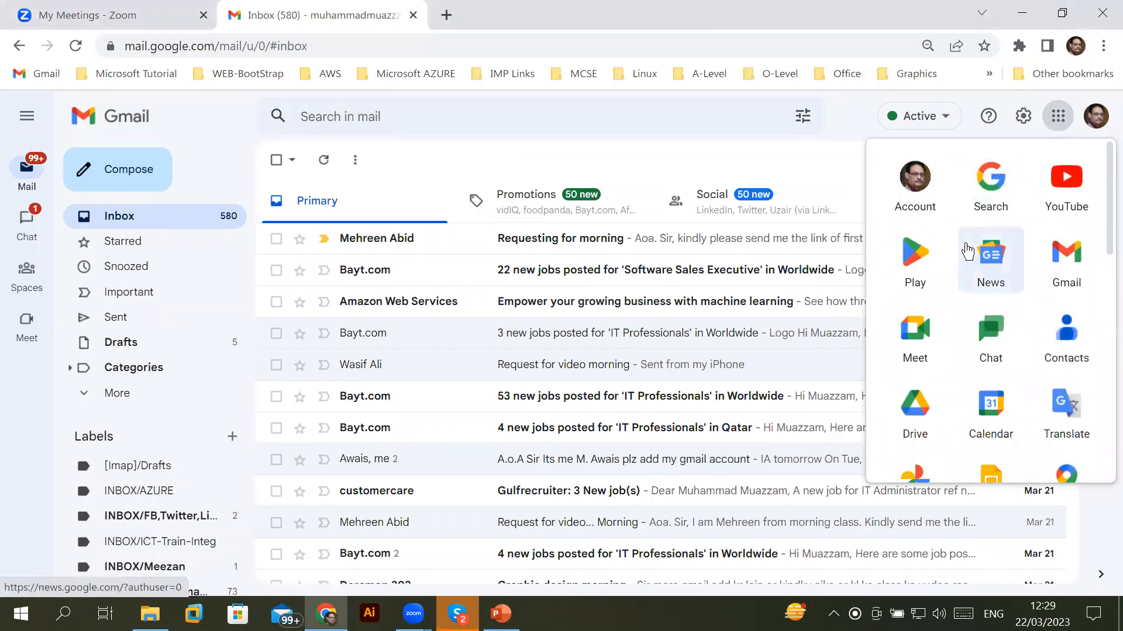
Open Contacts from the Google apps panel, dismiss the Create contact menu and scroll the labels sidebar
click(1067, 331)
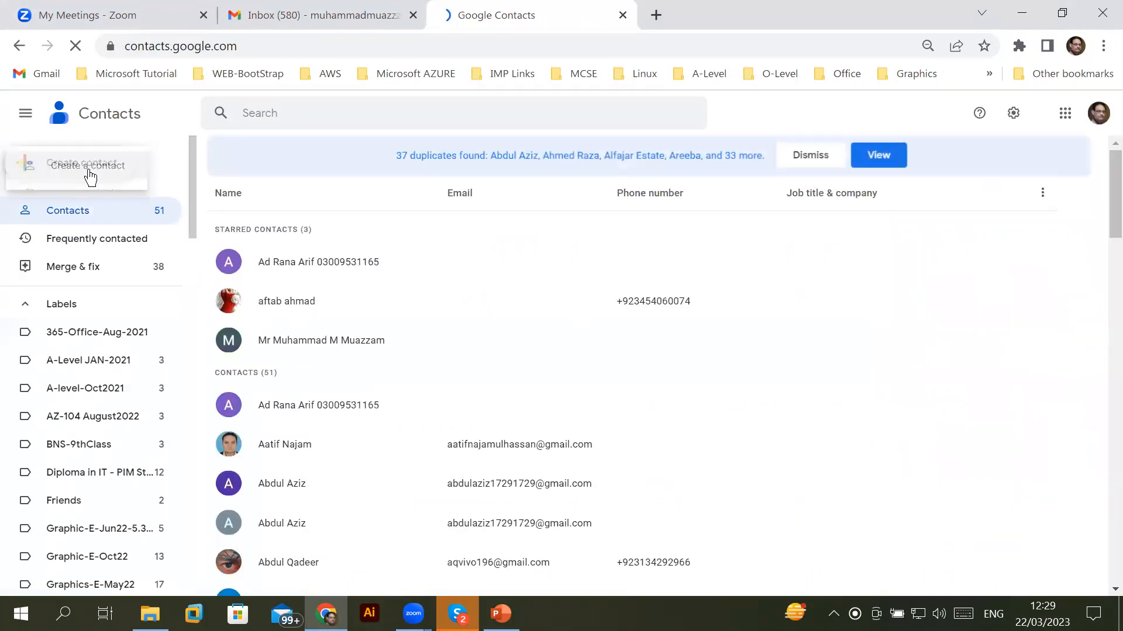
click(193, 190)
drag(192, 190, 164, 480)
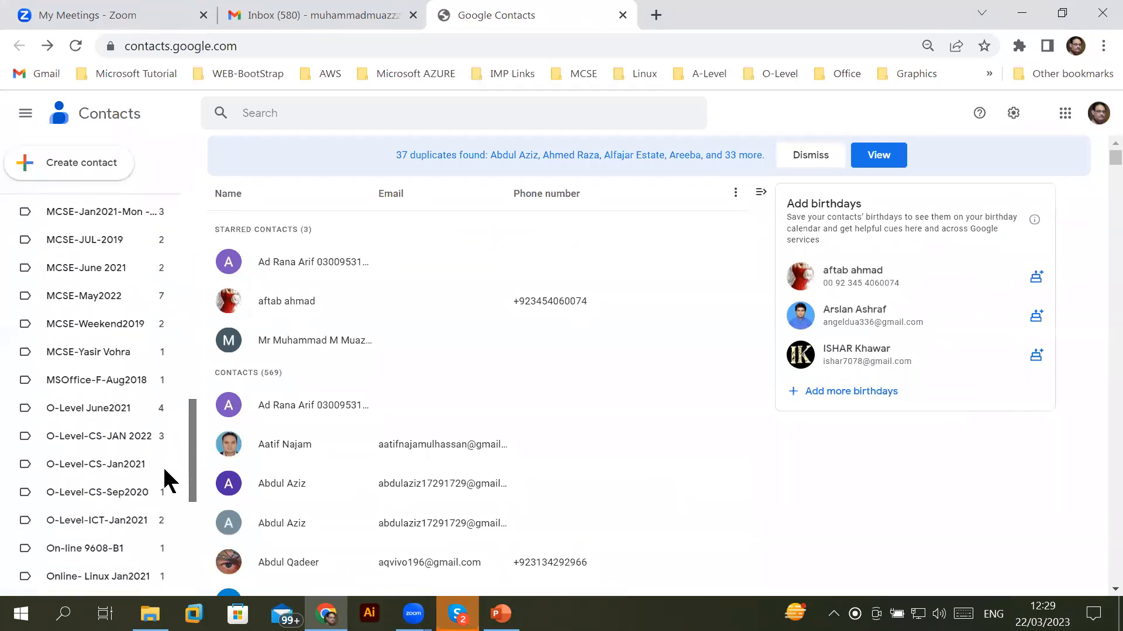
scroll(177, 353, up, 9)
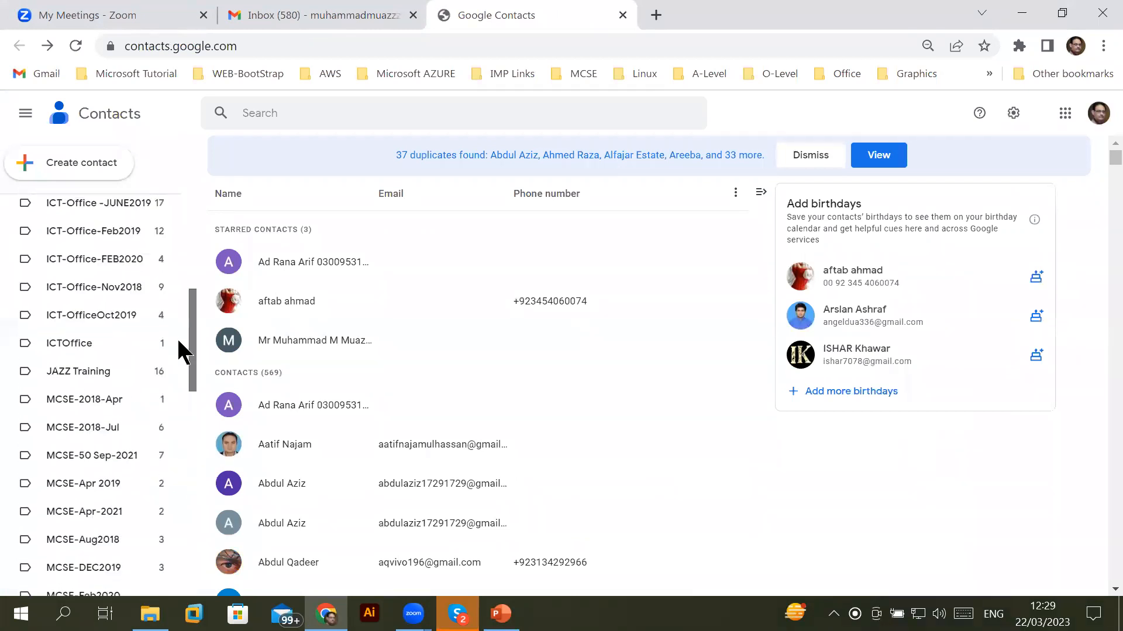
scroll(179, 345, up, 8)
drag(178, 244, 184, 558)
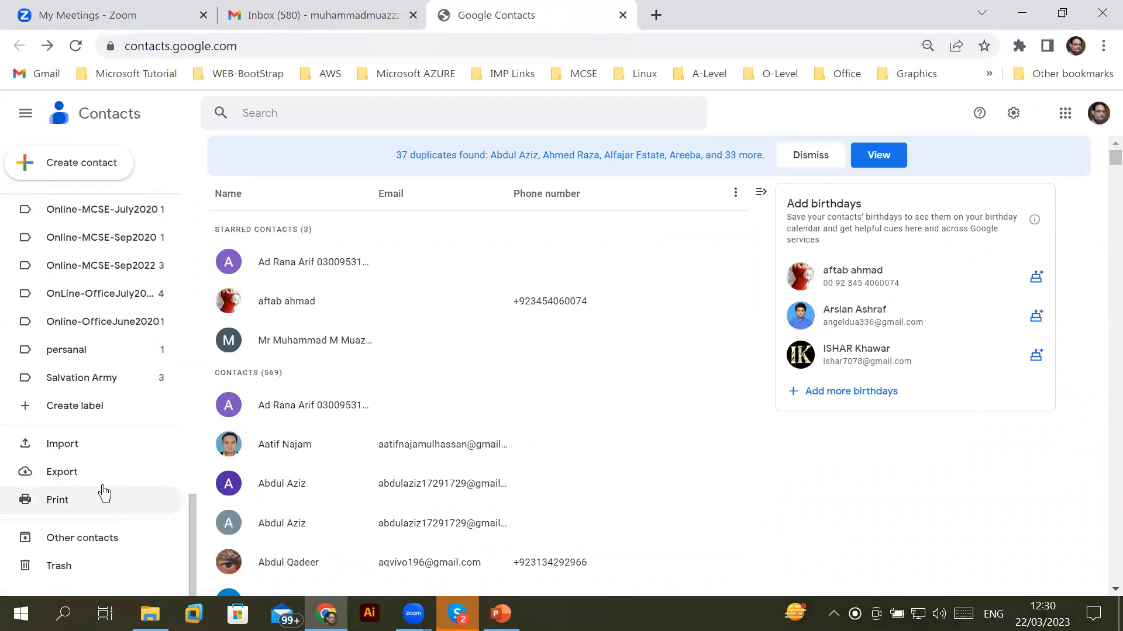
click(92, 406)
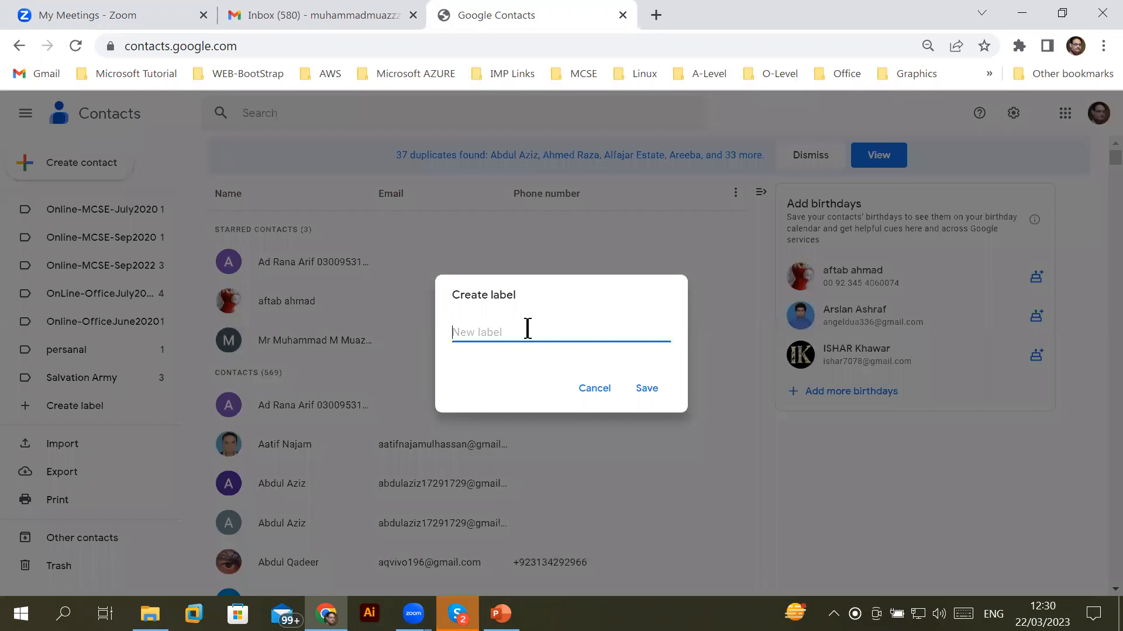
text(G)
key(Escape)
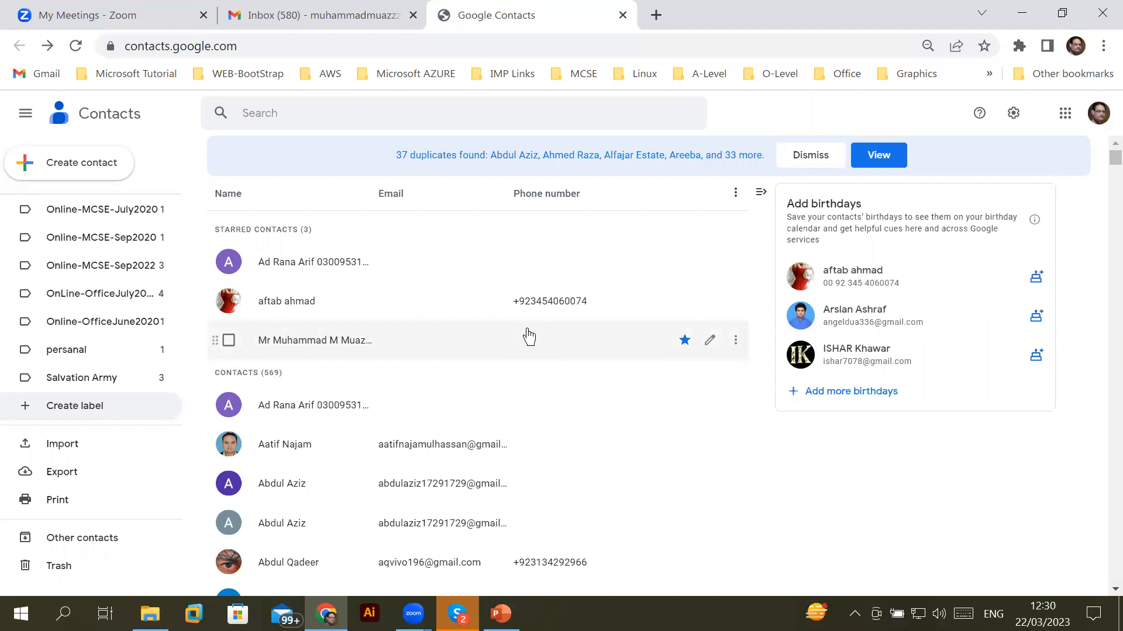
click(1066, 114)
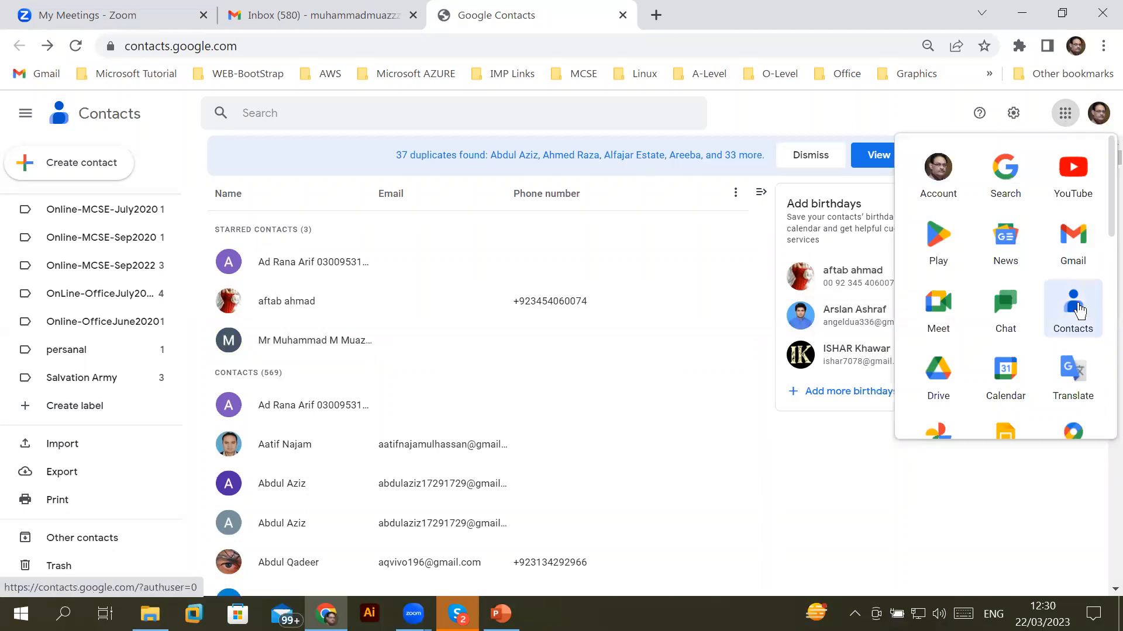
click(1079, 310)
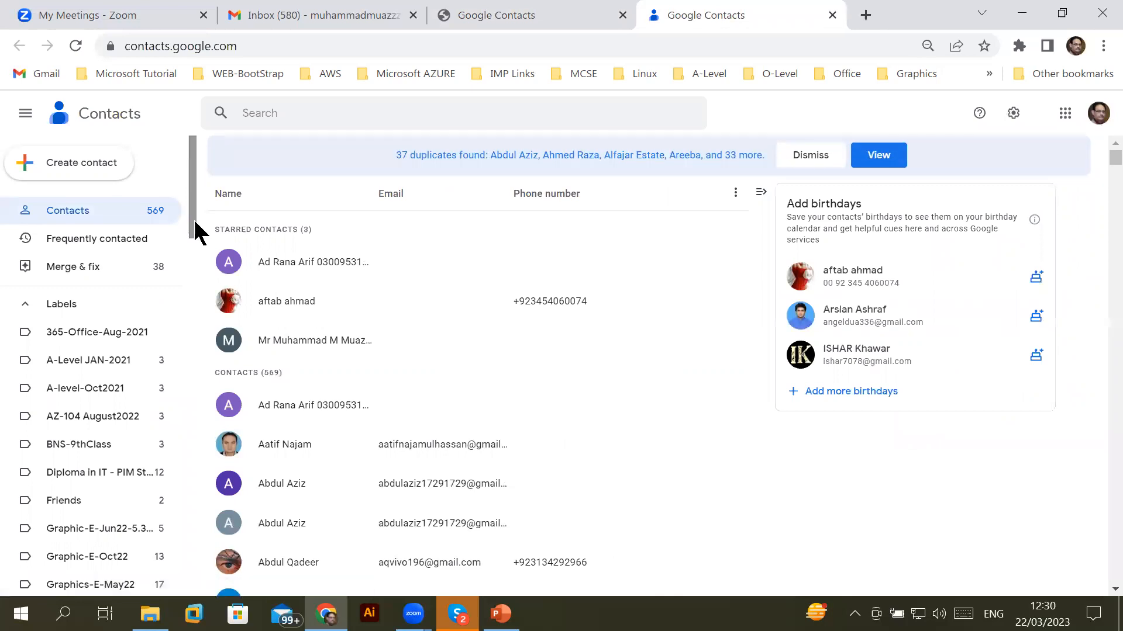
drag(195, 222, 181, 343)
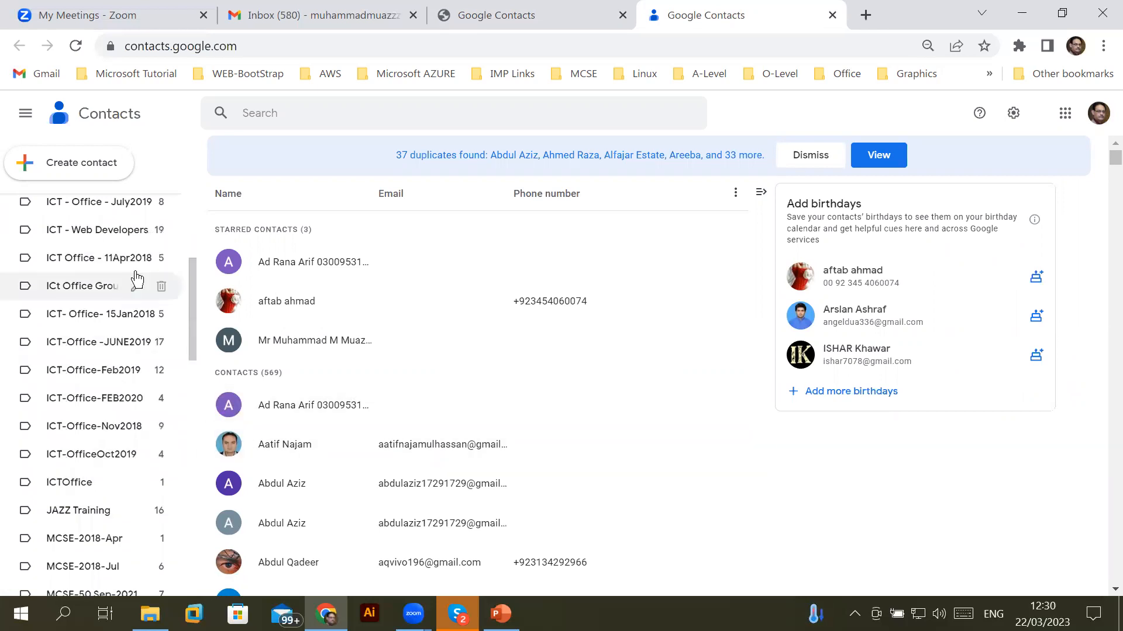
drag(191, 296, 187, 549)
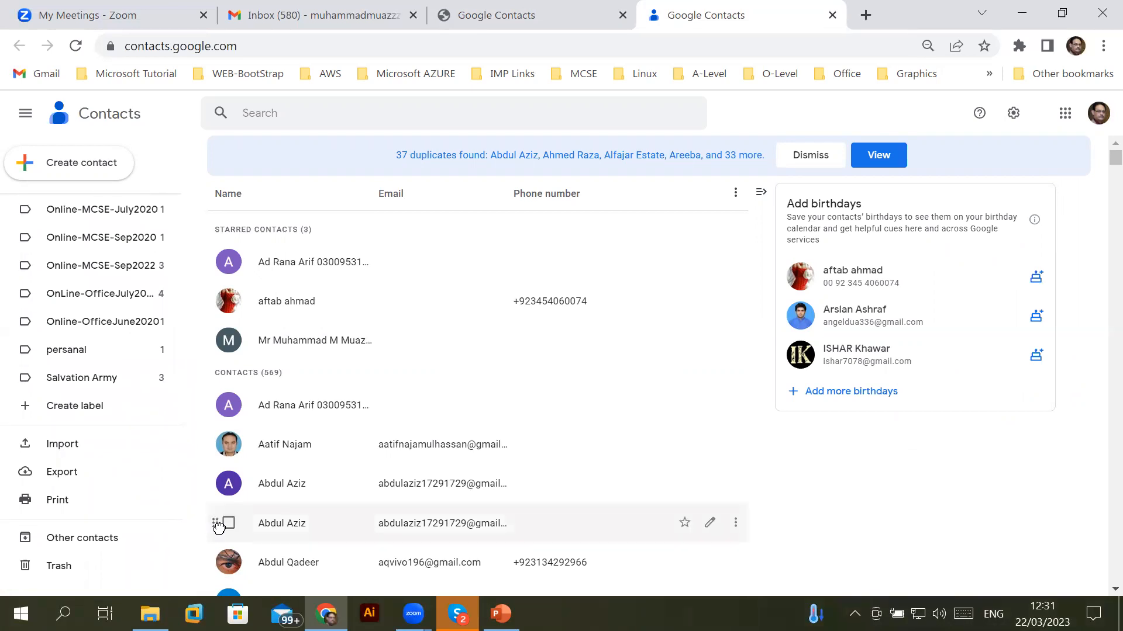
Enter 'Graphics Morning-Mar22' as the new label name and save it
click(80, 409)
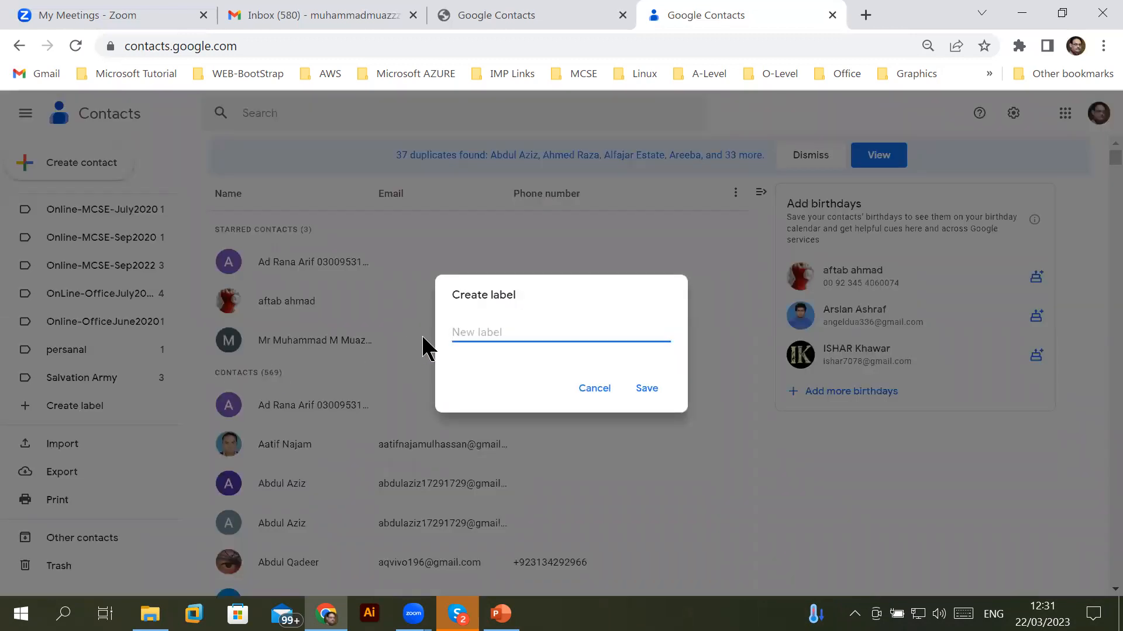
text(Graphics)
text(-Mar22)
key(Left)
key(Left)
key(Left)
key(Left)
key(Left)
key(Left)
text(Morning)
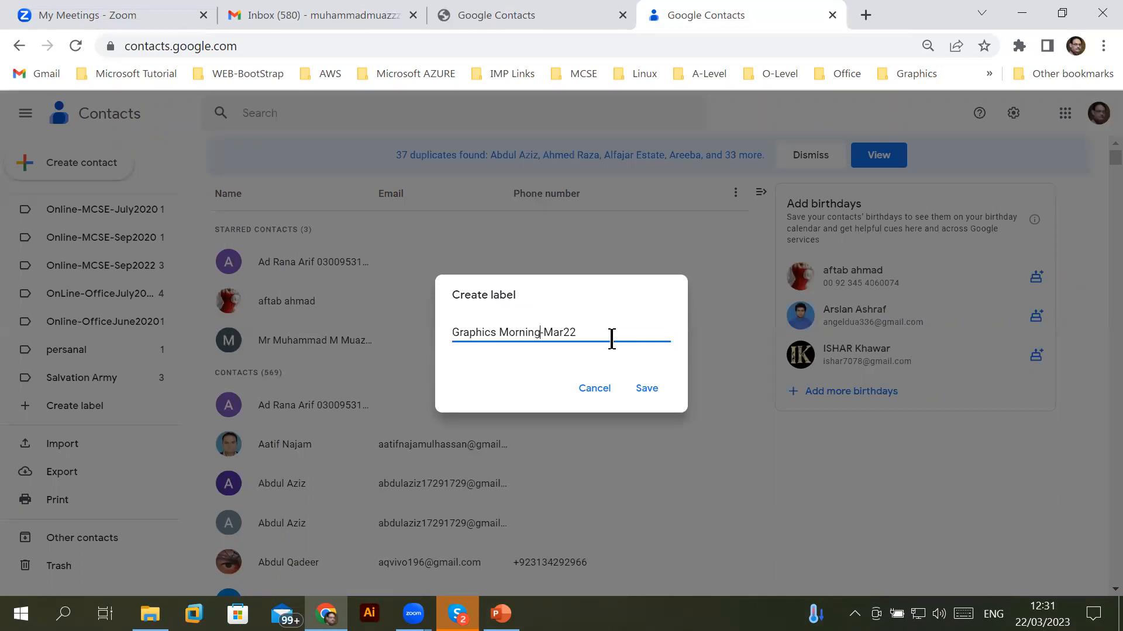
click(648, 391)
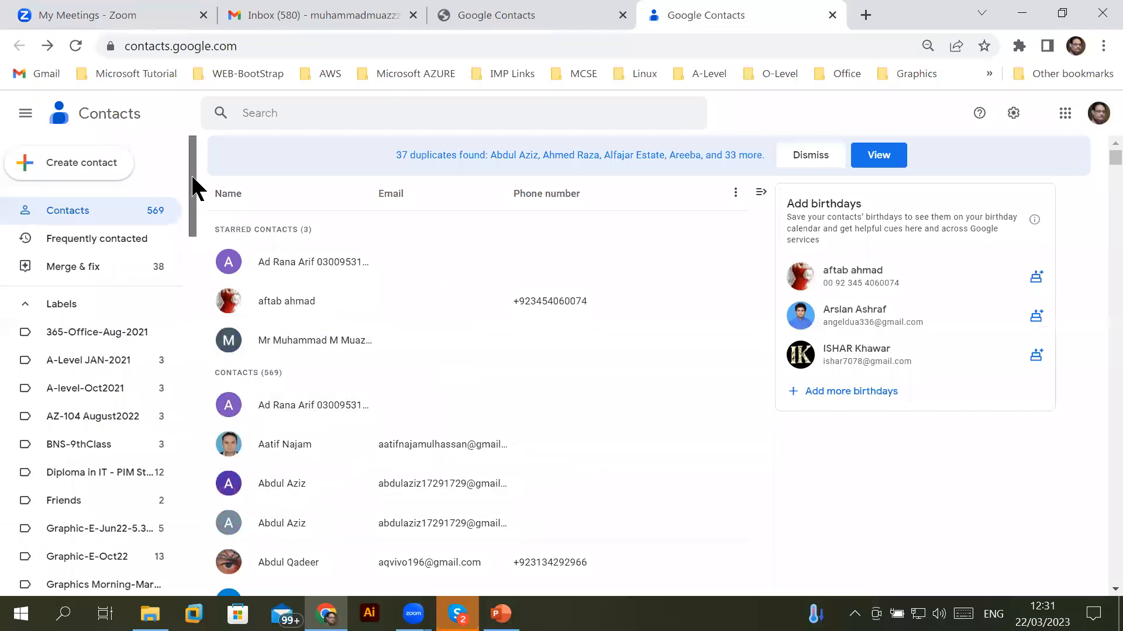
Start a single new contact and enter its first name and e-mail address
click(88, 169)
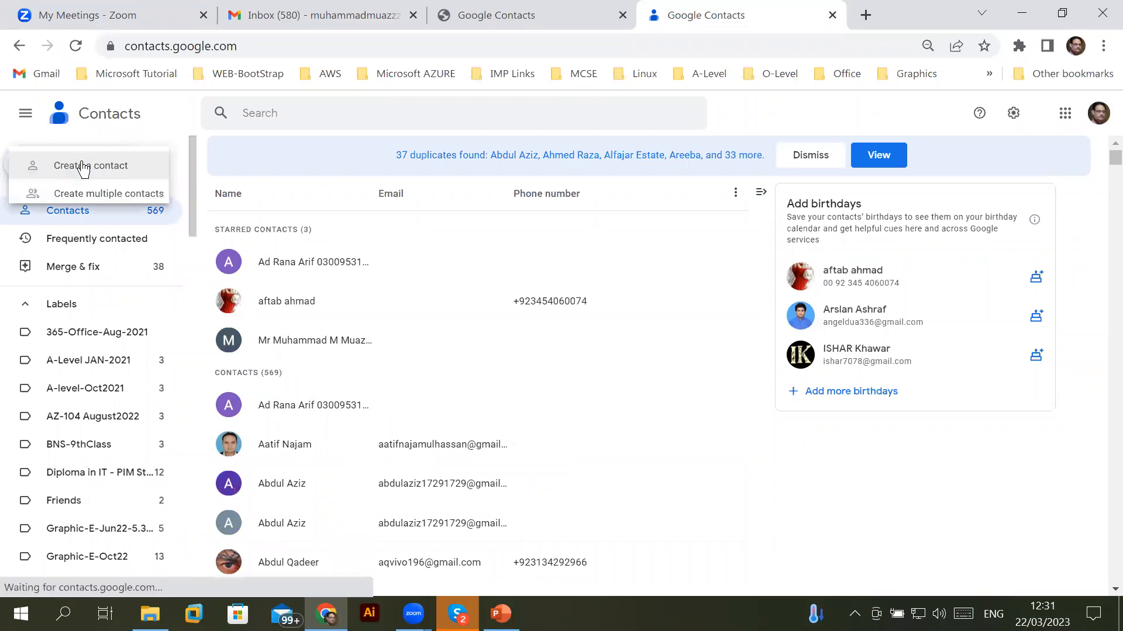
click(130, 170)
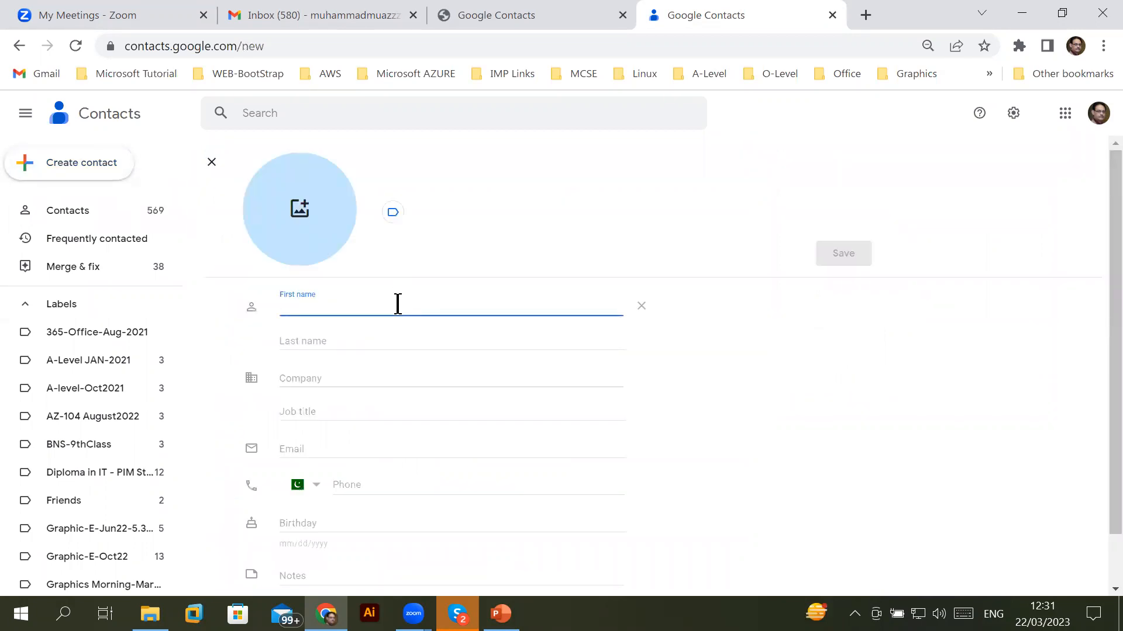
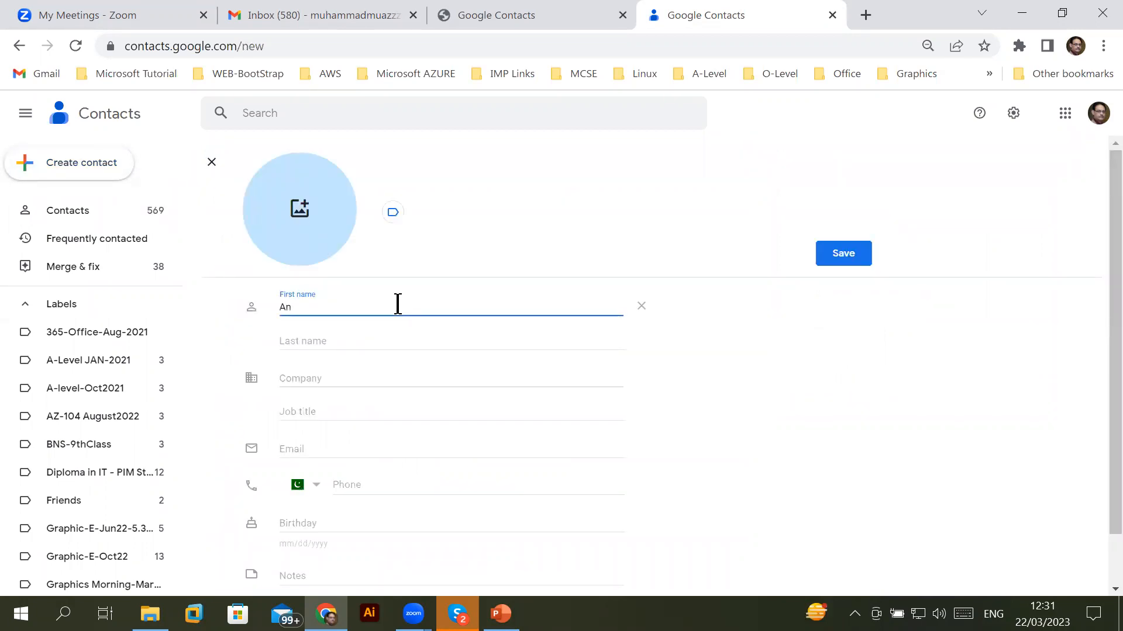
key(BackSpace)
key(BackSpace)
key(BackSpace)
key(Tab)
key(Tab)
key(Tab)
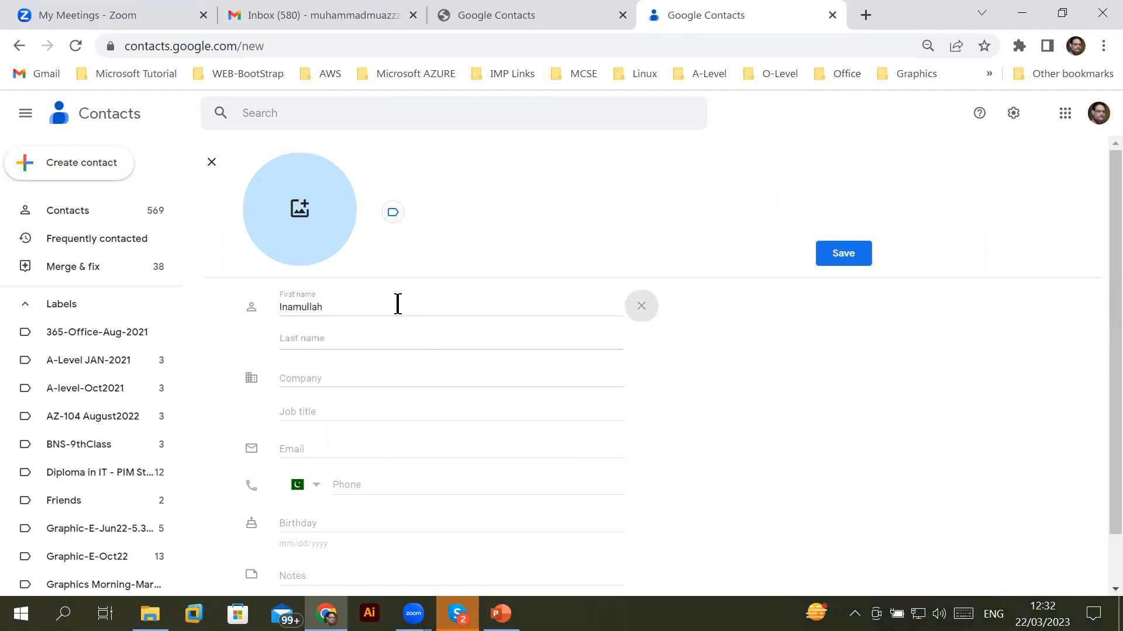
key(Tab)
key(Tab)
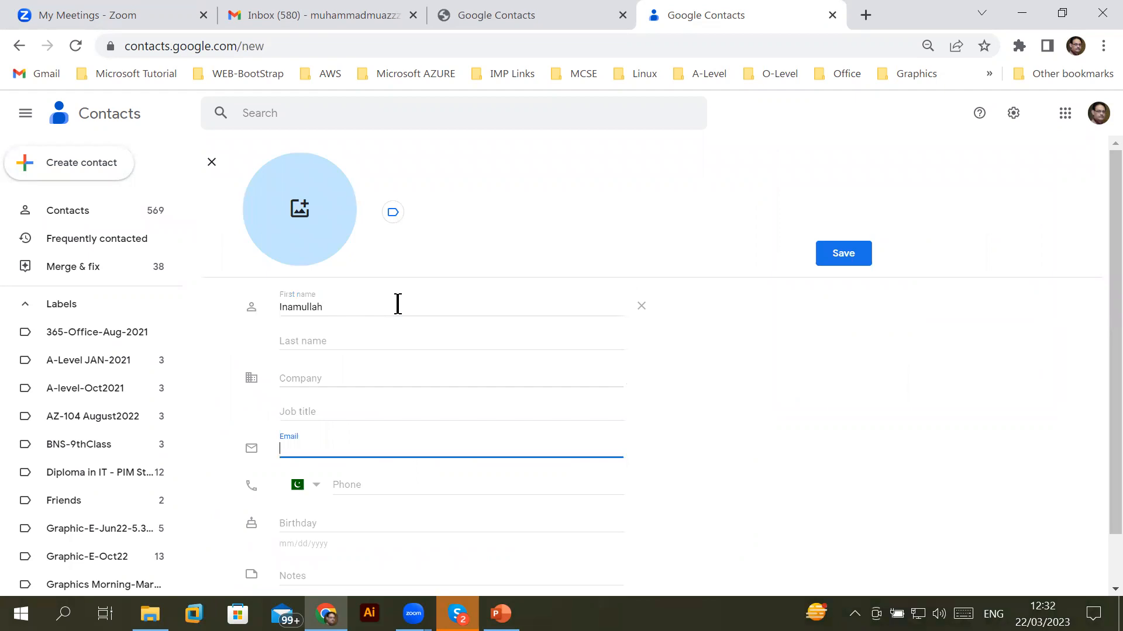
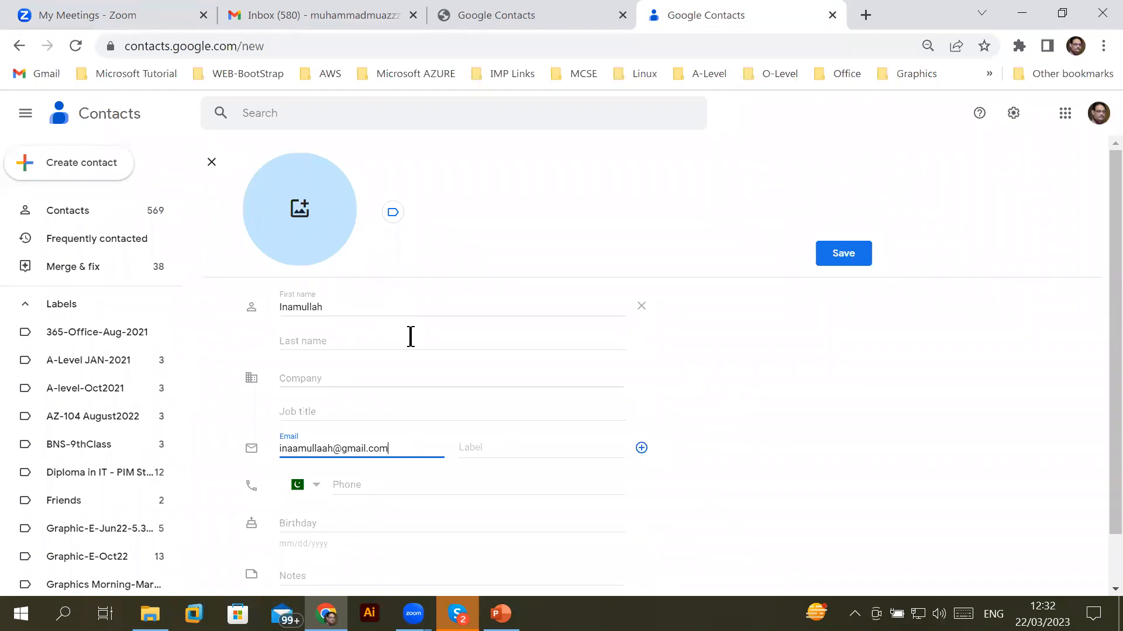
Leave the phone number empty and save the new contact
scroll(408, 433, down, 1)
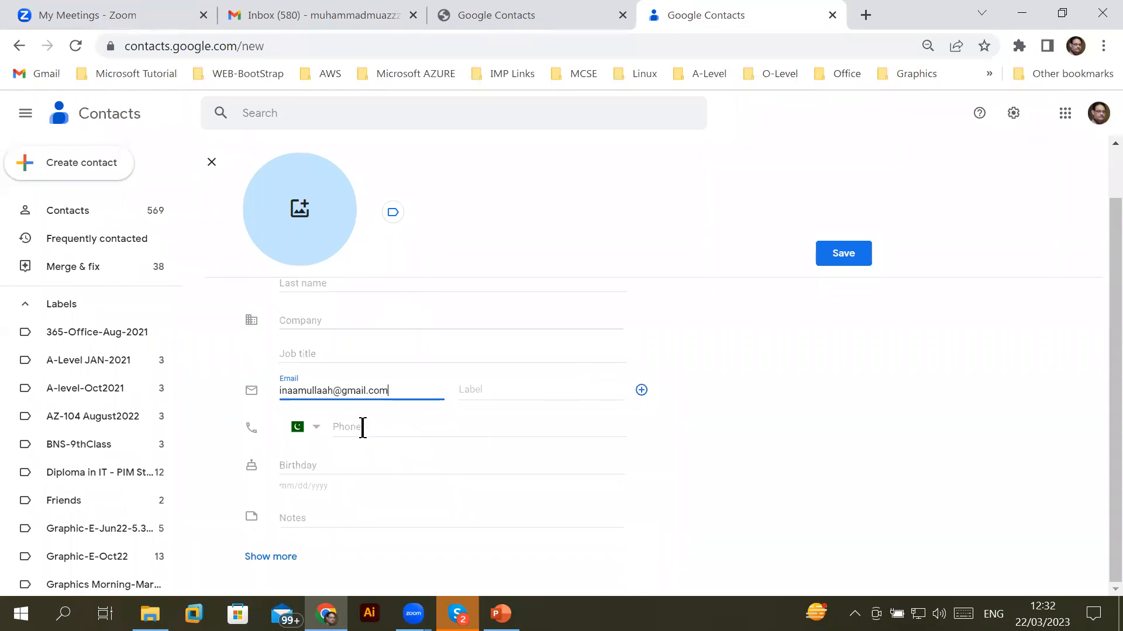
click(360, 426)
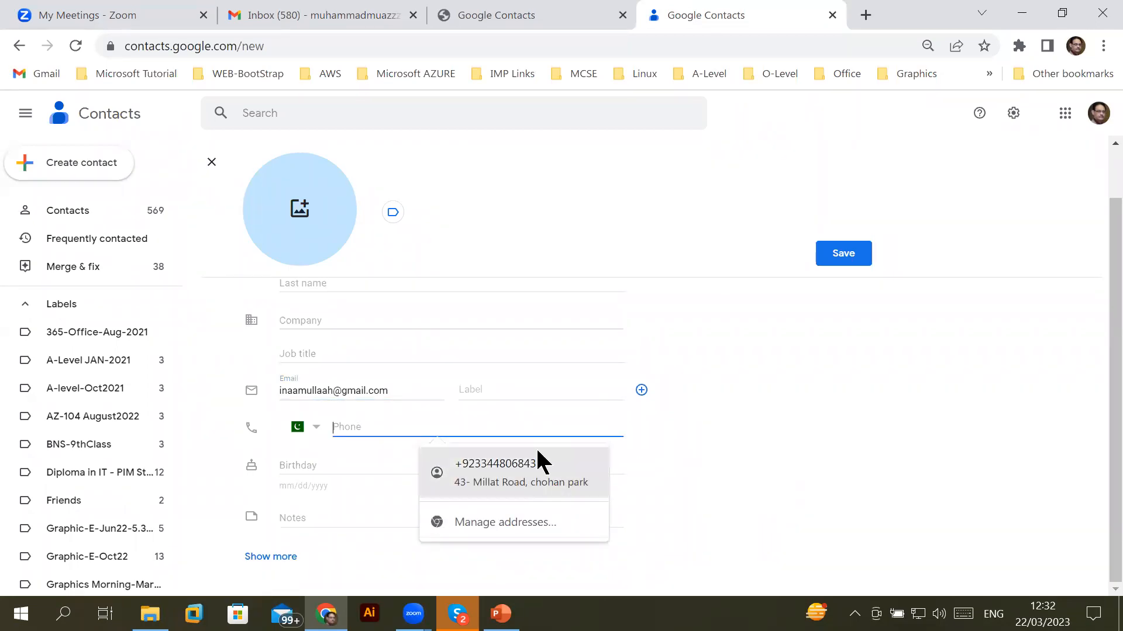
click(411, 394)
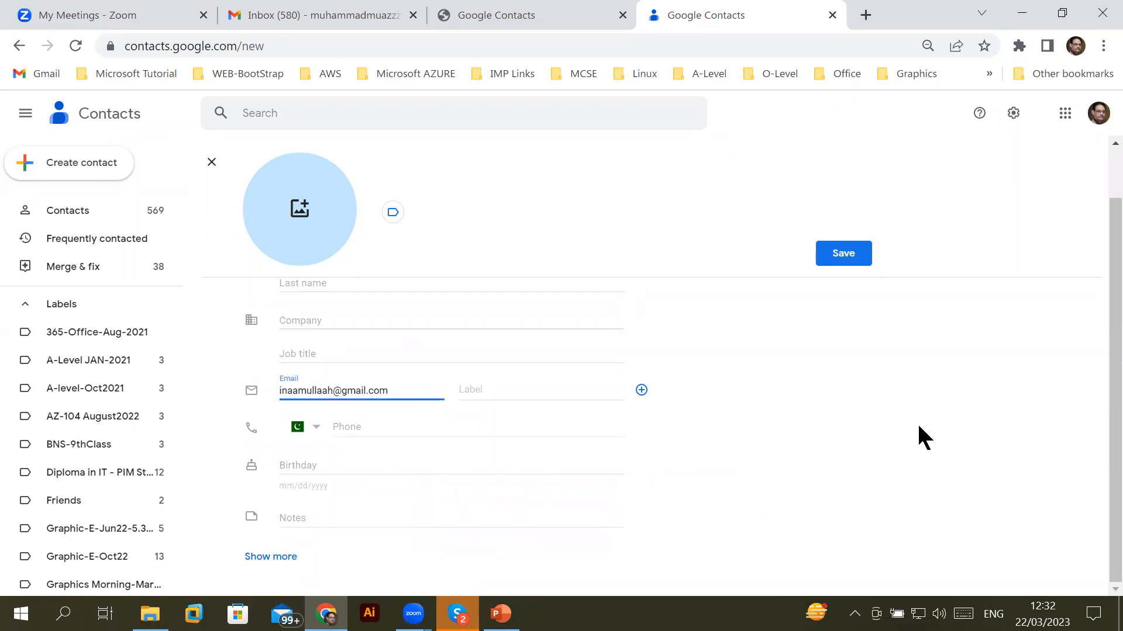
click(842, 257)
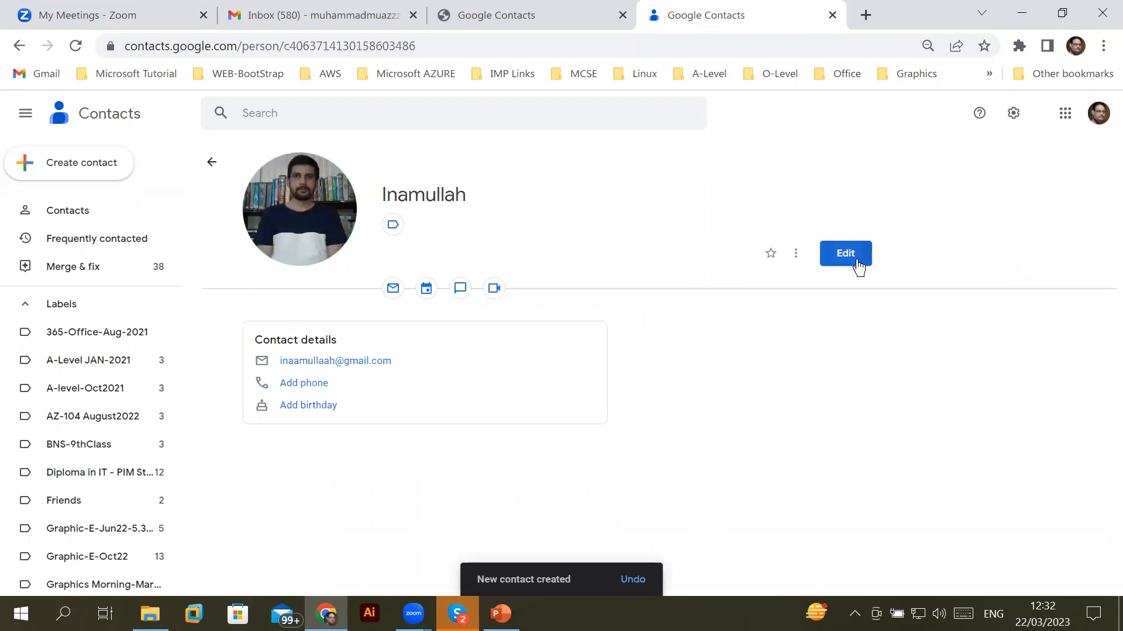
click(796, 255)
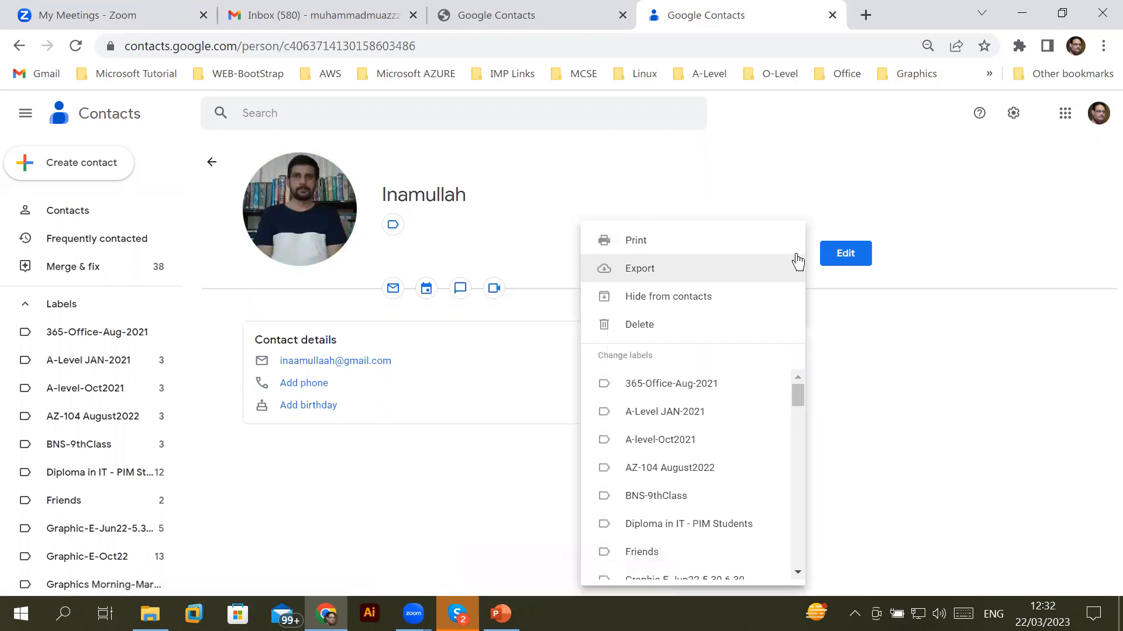
drag(797, 398, 792, 419)
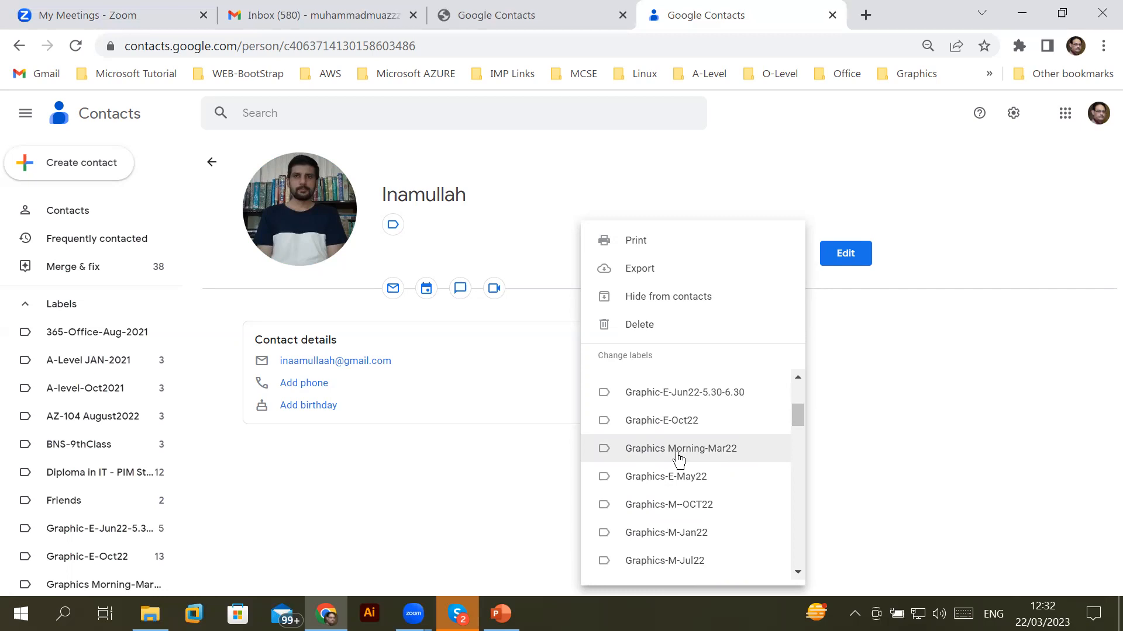
click(949, 204)
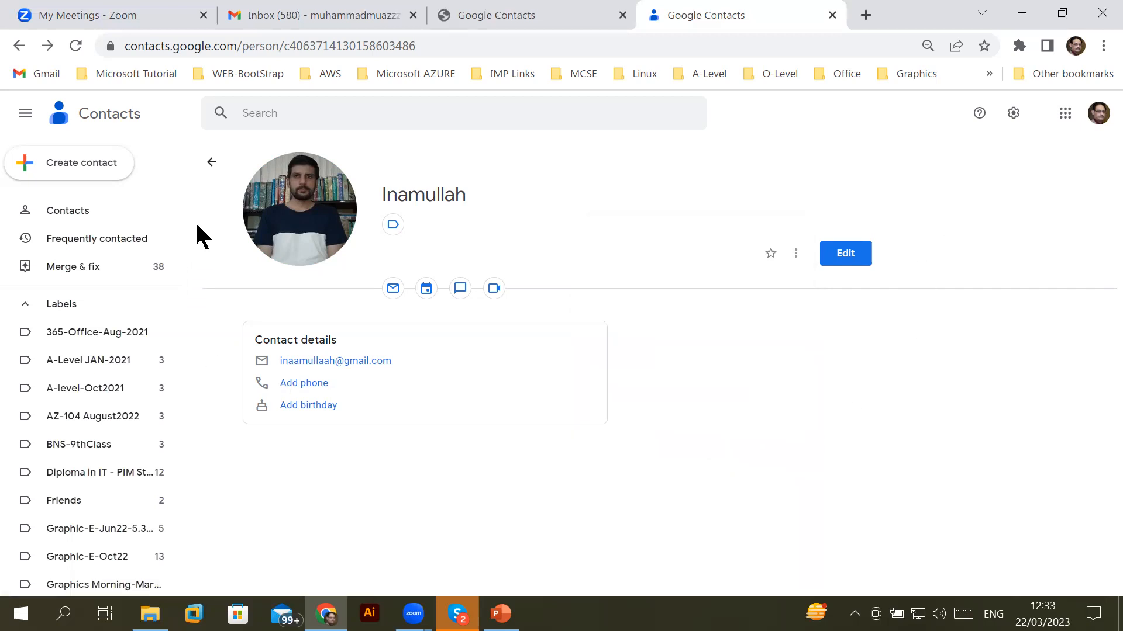
drag(193, 224, 195, 311)
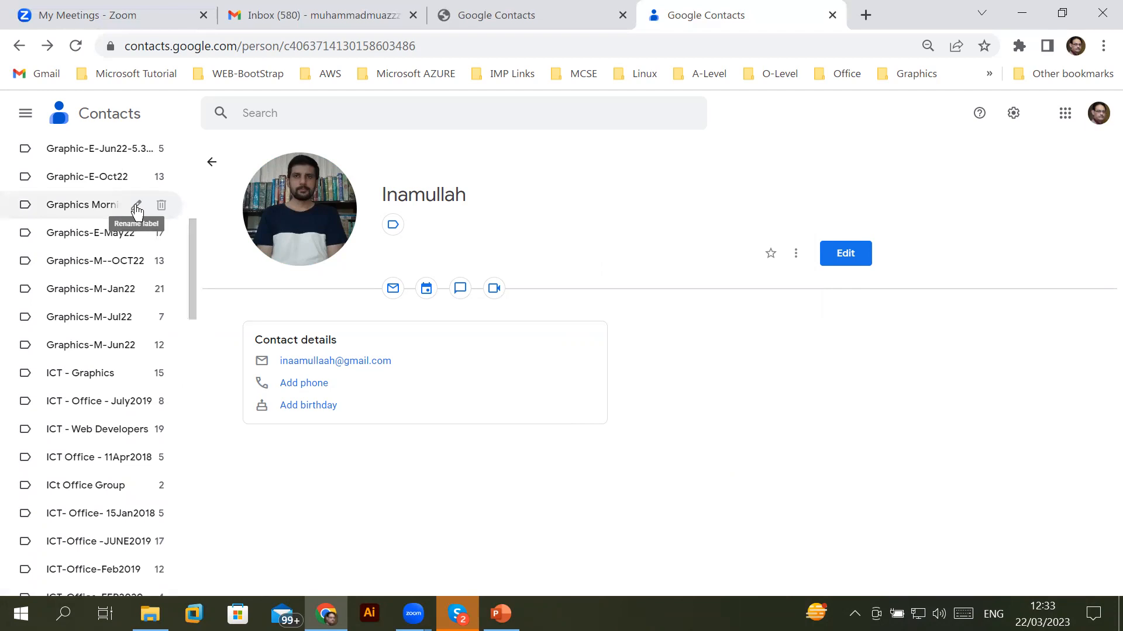
Rename the Graphics Morning-Mar22 label to Graphics Morning-Mar23
click(138, 208)
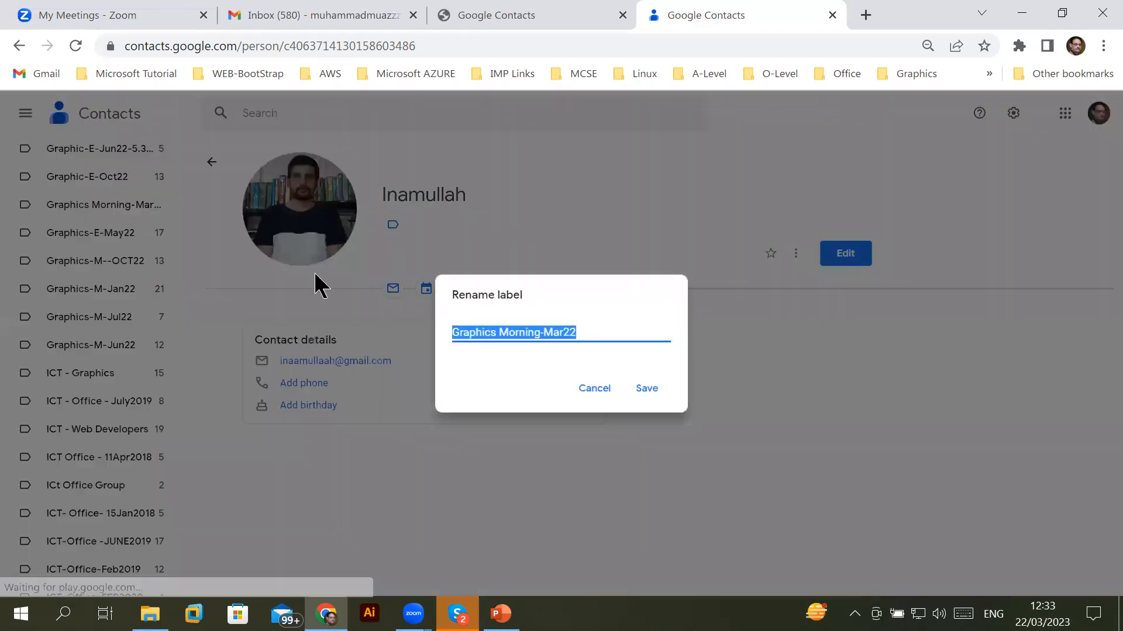
click(578, 332)
key(BackSpace)
text(3)
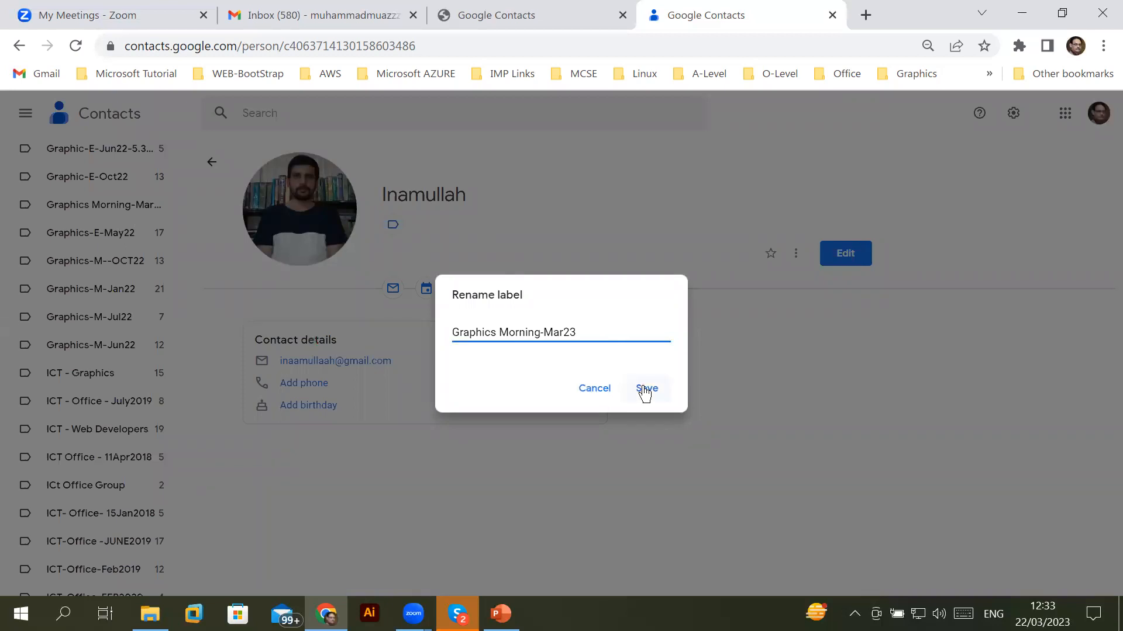
click(646, 390)
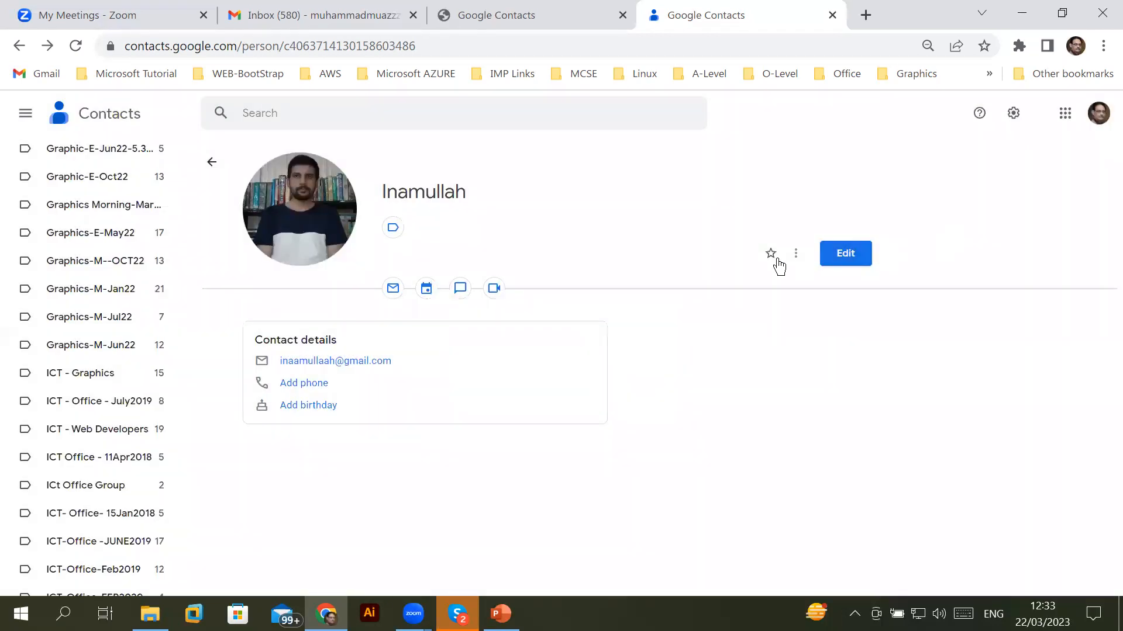
Assign the Graphics Morning-Mar23 label to the new contact from its label choices
click(796, 253)
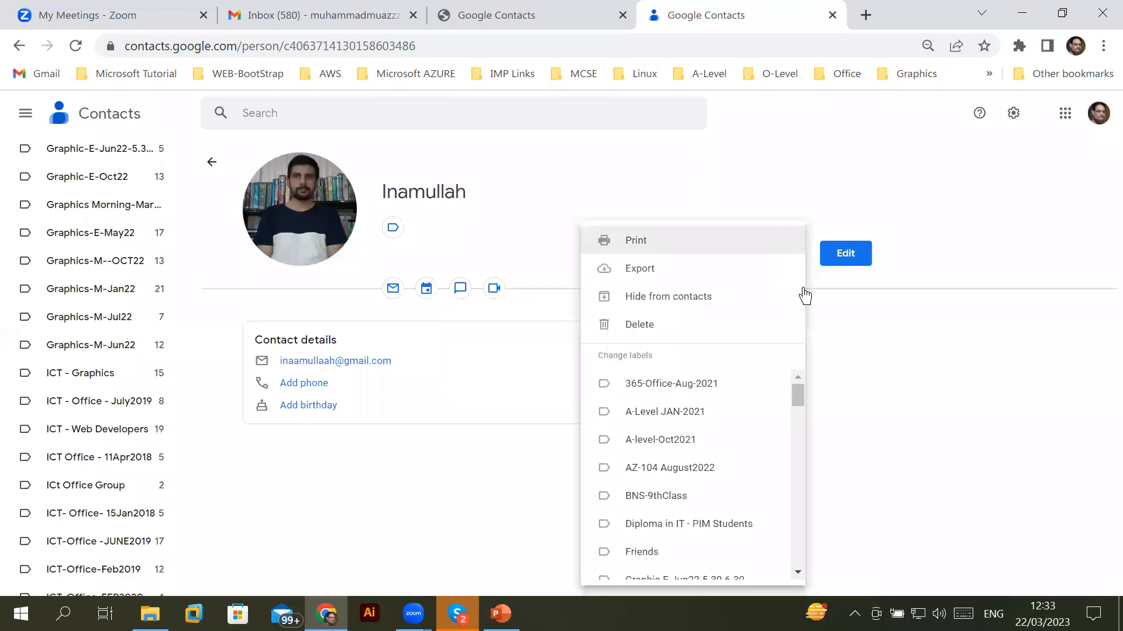
drag(798, 392, 798, 398)
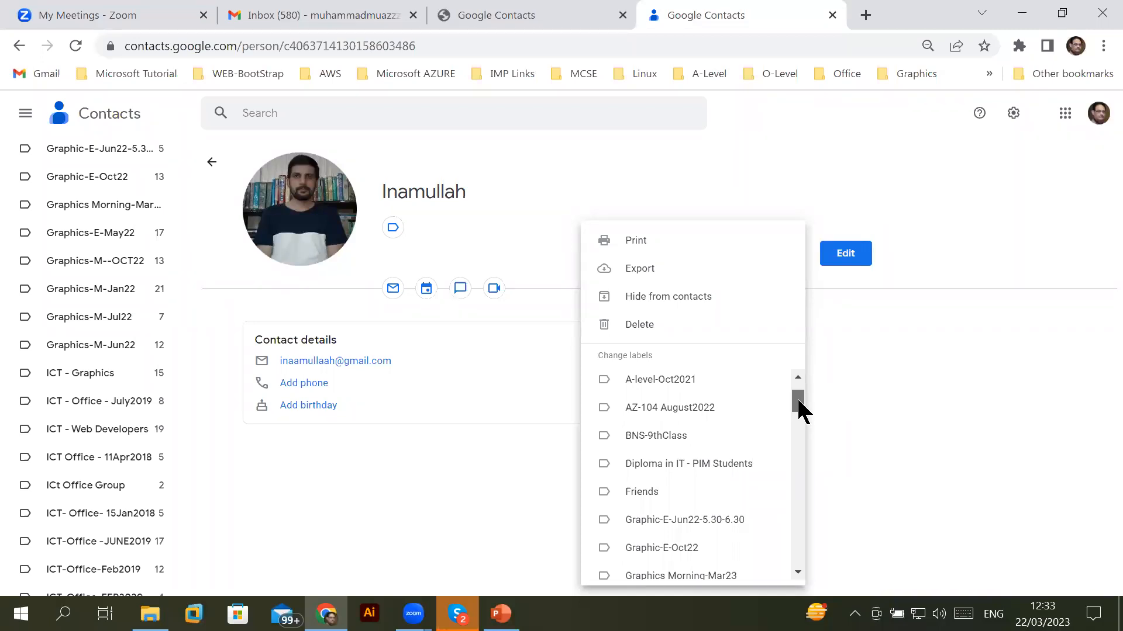
drag(797, 400, 798, 414)
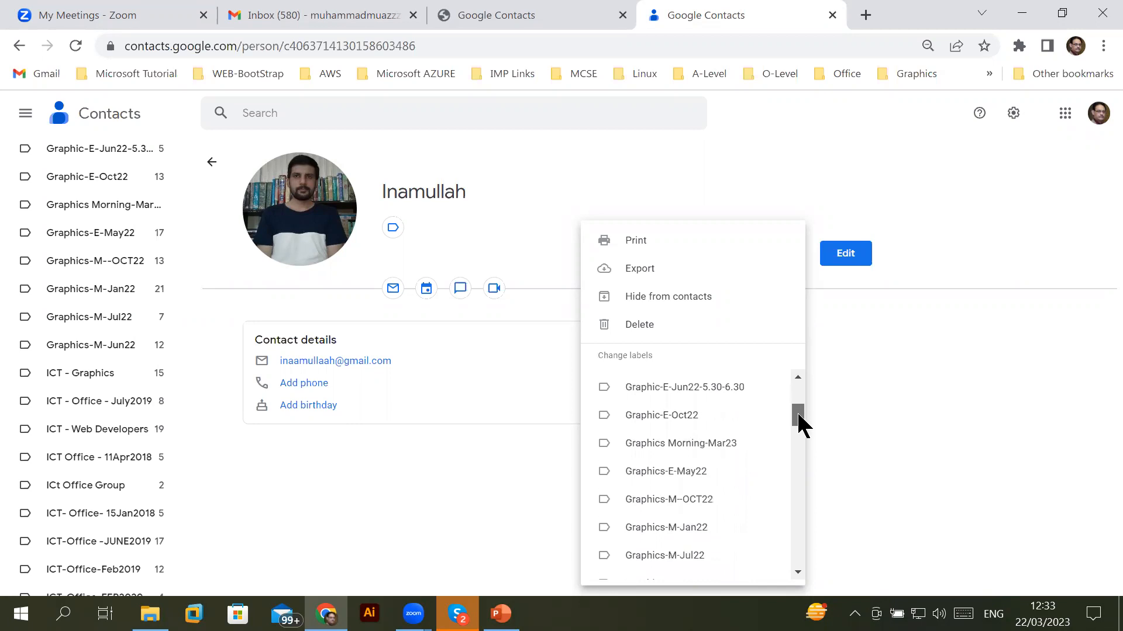
click(738, 445)
click(864, 442)
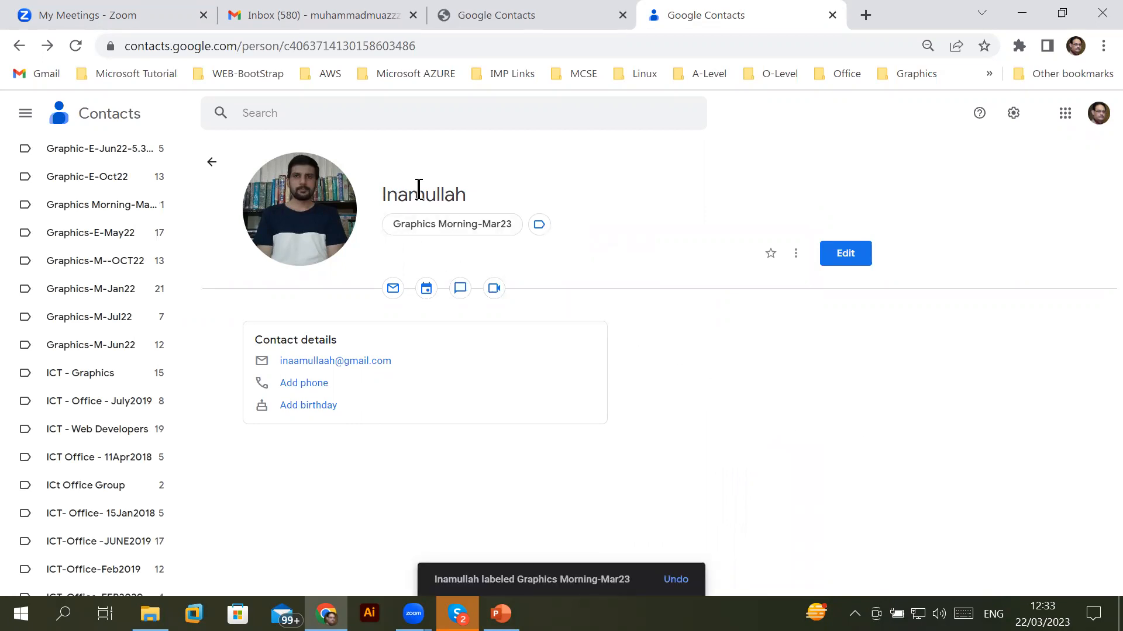
drag(387, 188, 417, 225)
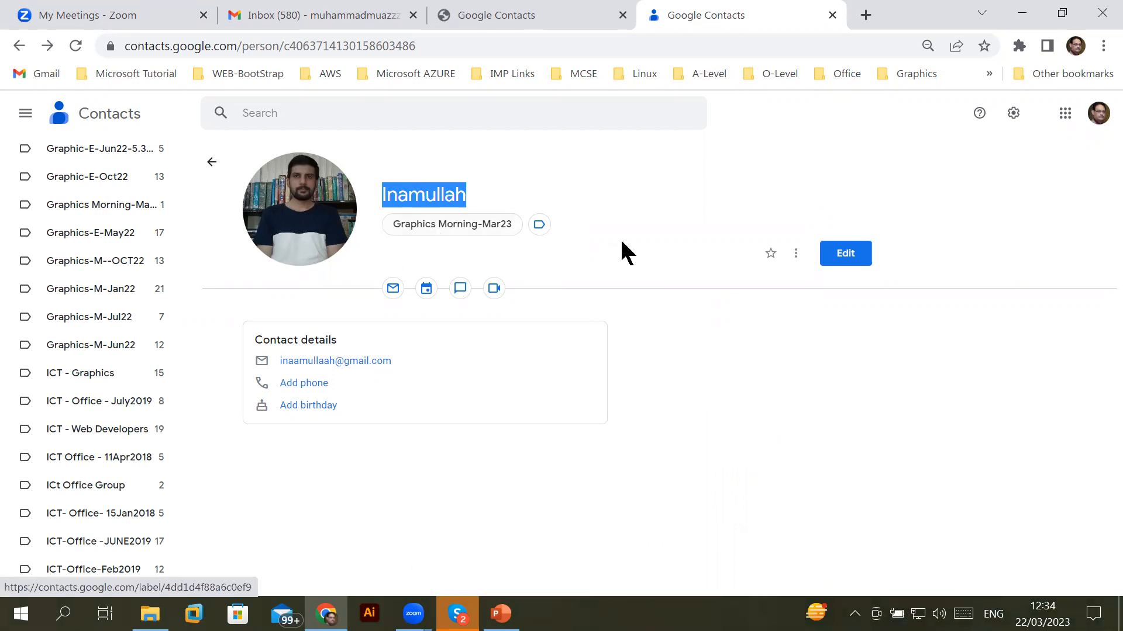
Untick Graphics-E-May22 on the contact, leave Graphics-M–OCT22 unticked, and close the contact's tab
click(796, 253)
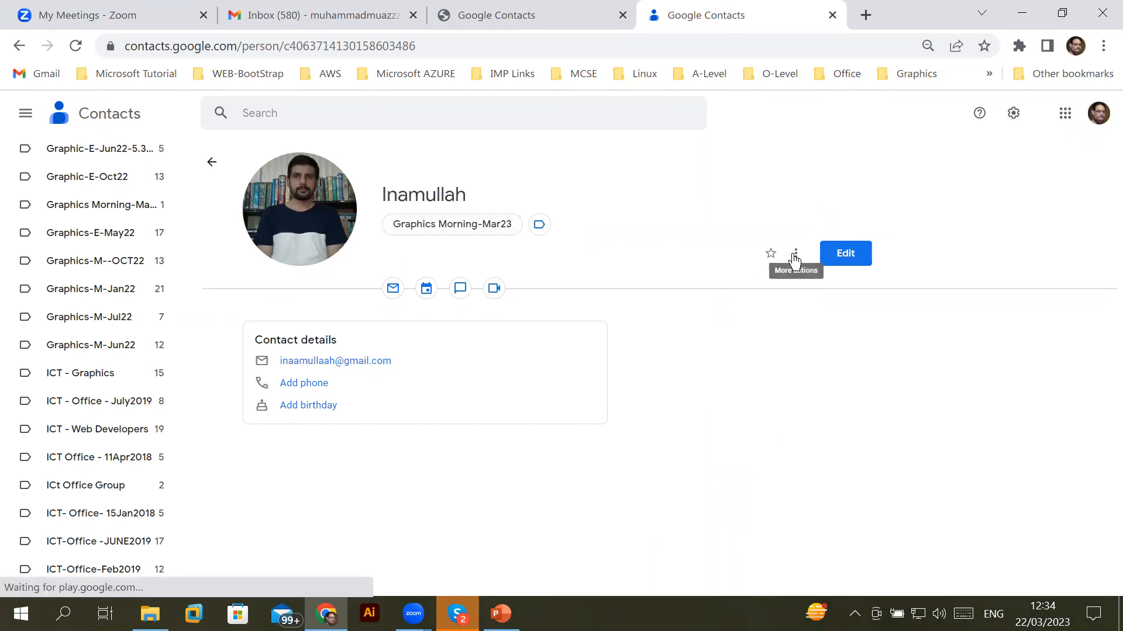
drag(796, 393, 798, 418)
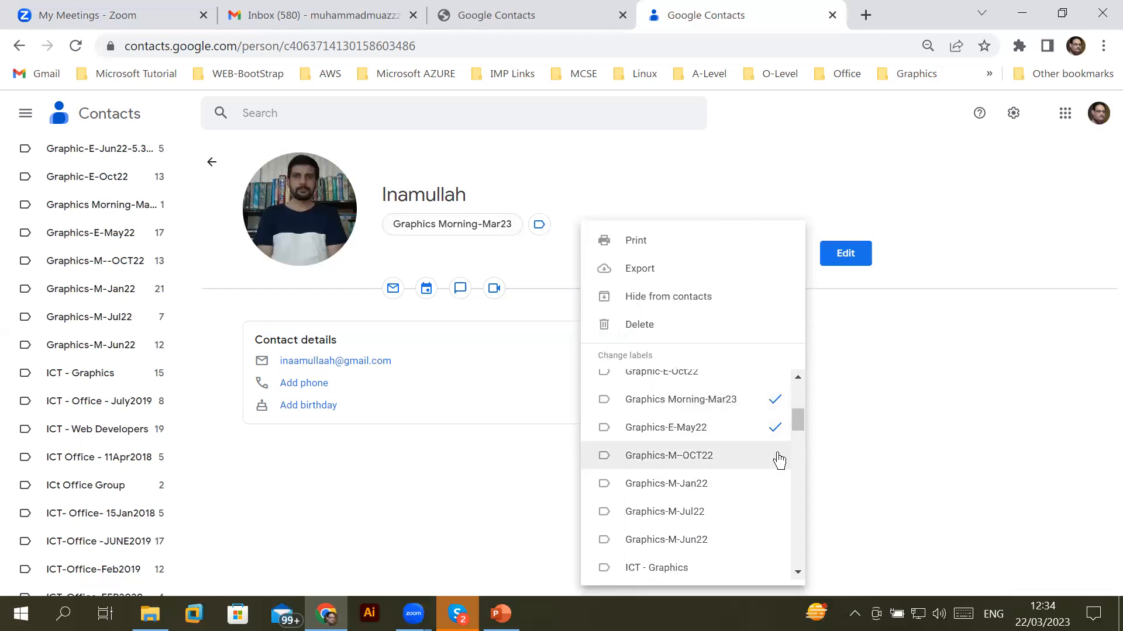
click(778, 466)
click(778, 463)
click(780, 433)
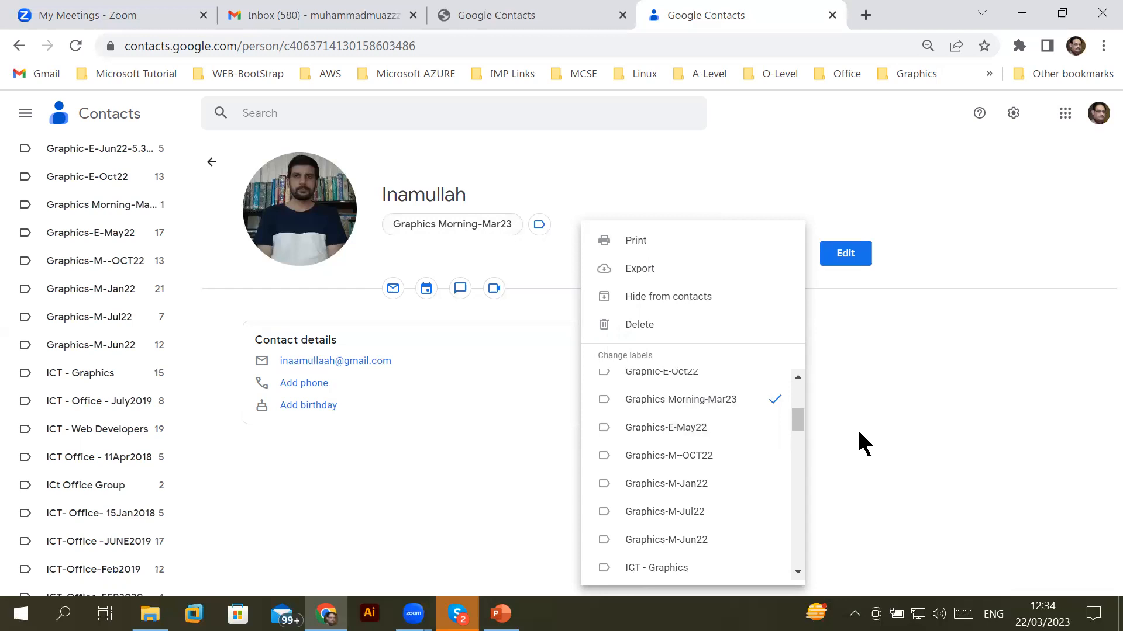
click(859, 432)
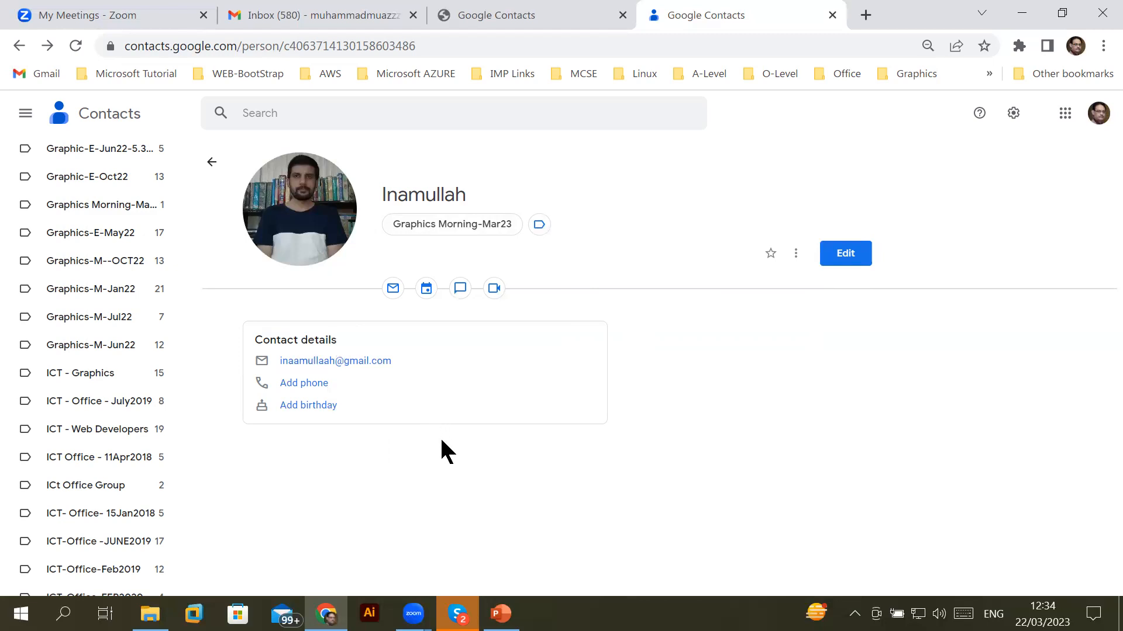
click(832, 15)
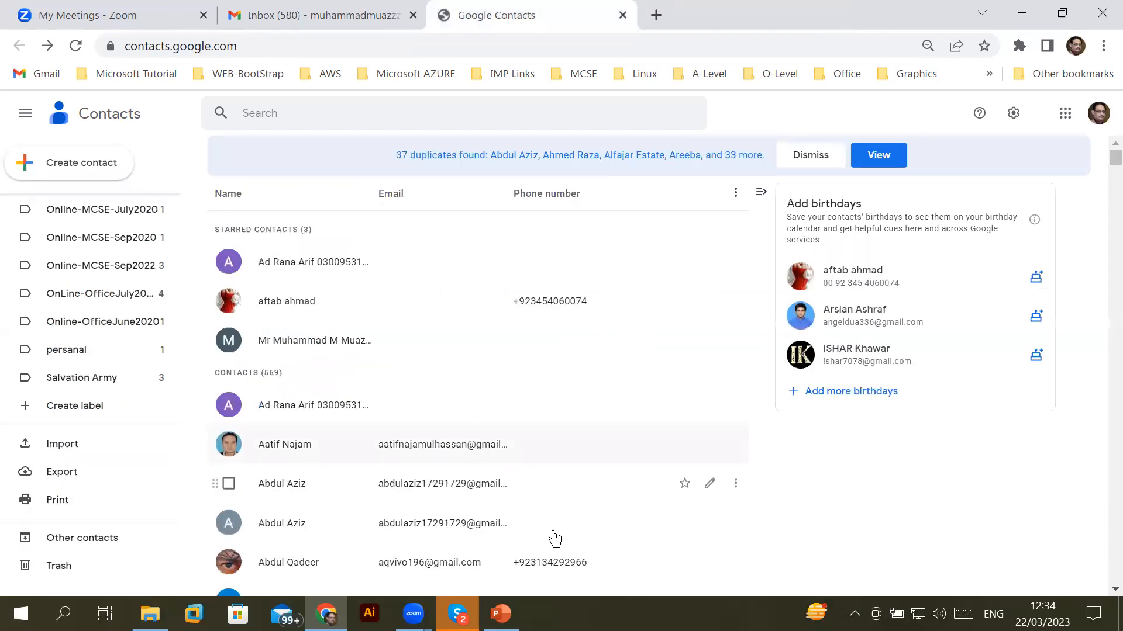
Close the Contacts tab and switch to the 1- Introduction to CorelDraw.pptx presentation
click(622, 15)
mouse_move(500, 613)
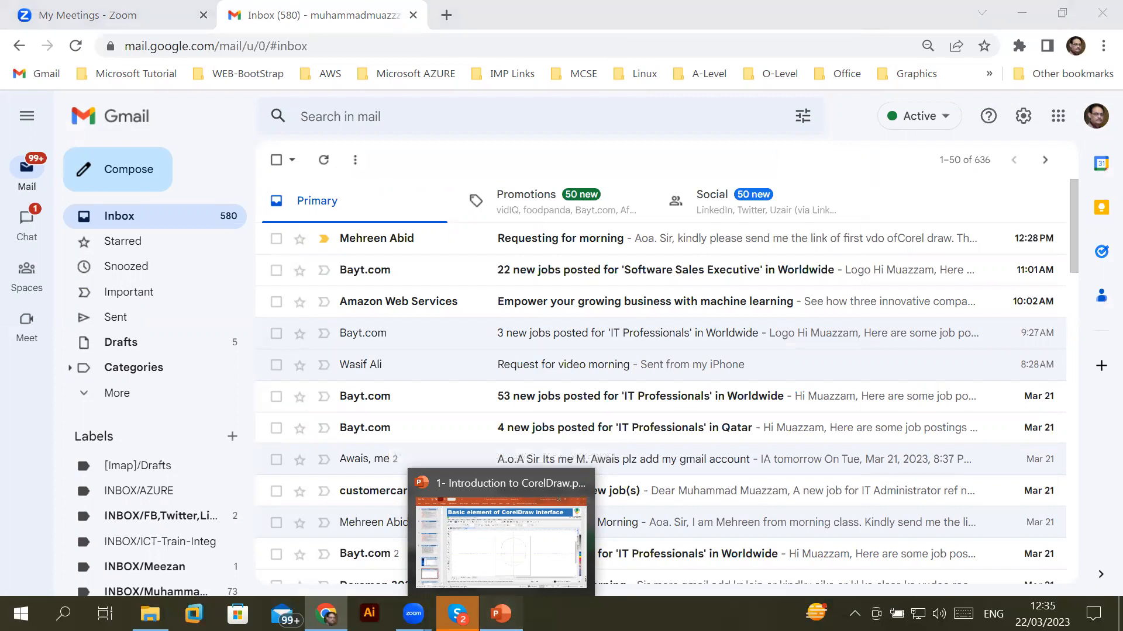
click(501, 535)
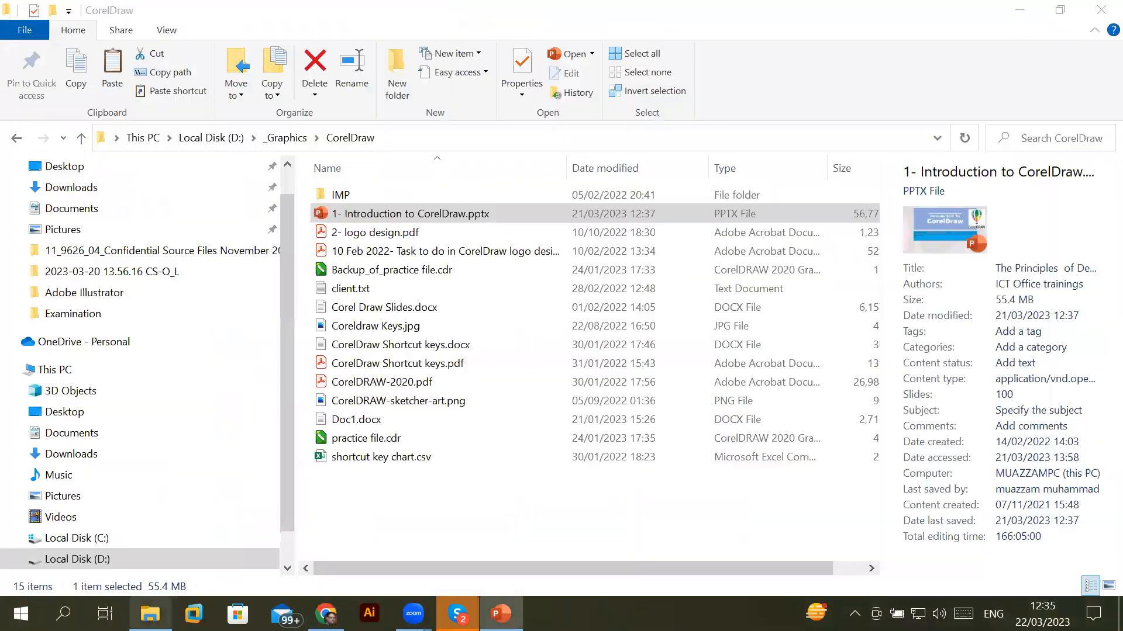
Switch to the File Explorer window showing the _Graphics\CorelDraw folder on Local Disk (D:)
click(150, 614)
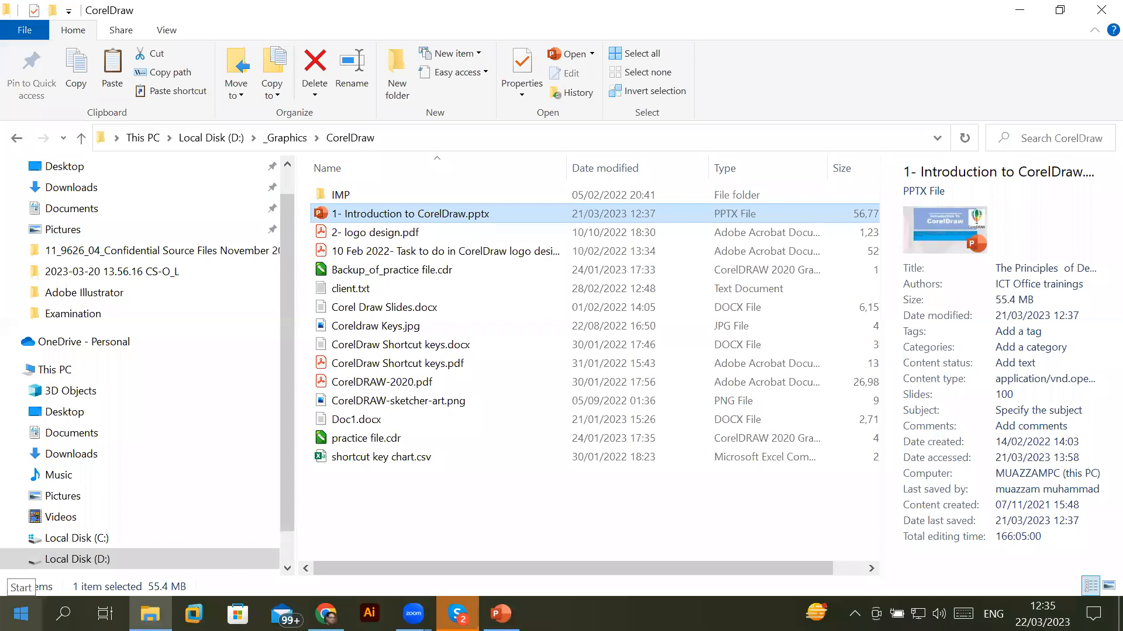
Browse D: > _Graphics > CorelDraw Projects and open Corel Practice for the month of March.cdr
click(104, 561)
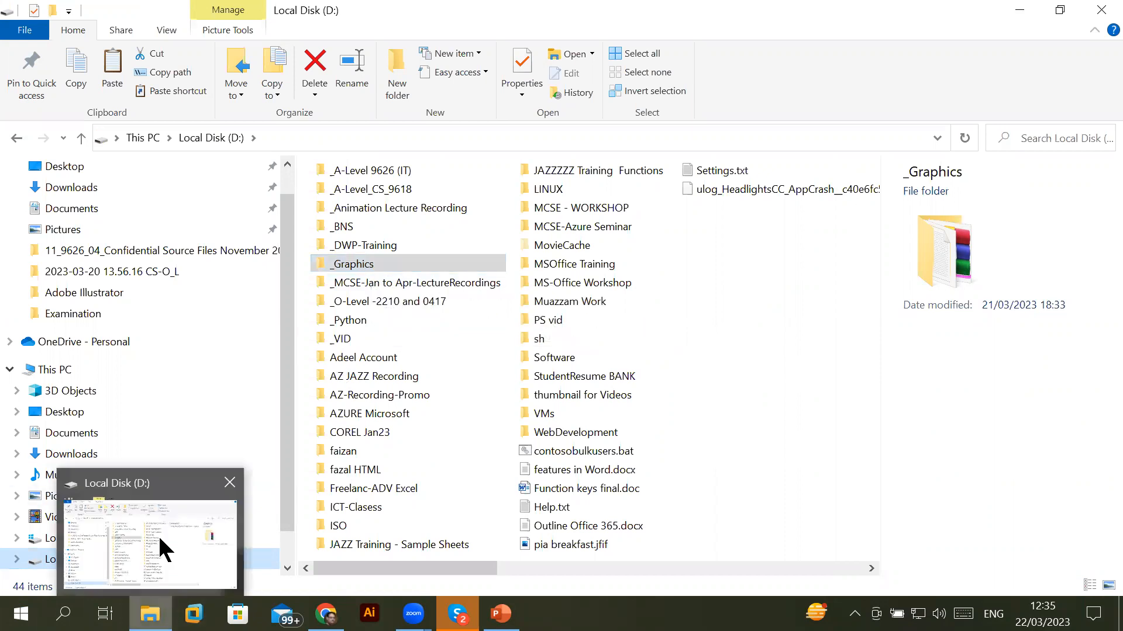
click(379, 267)
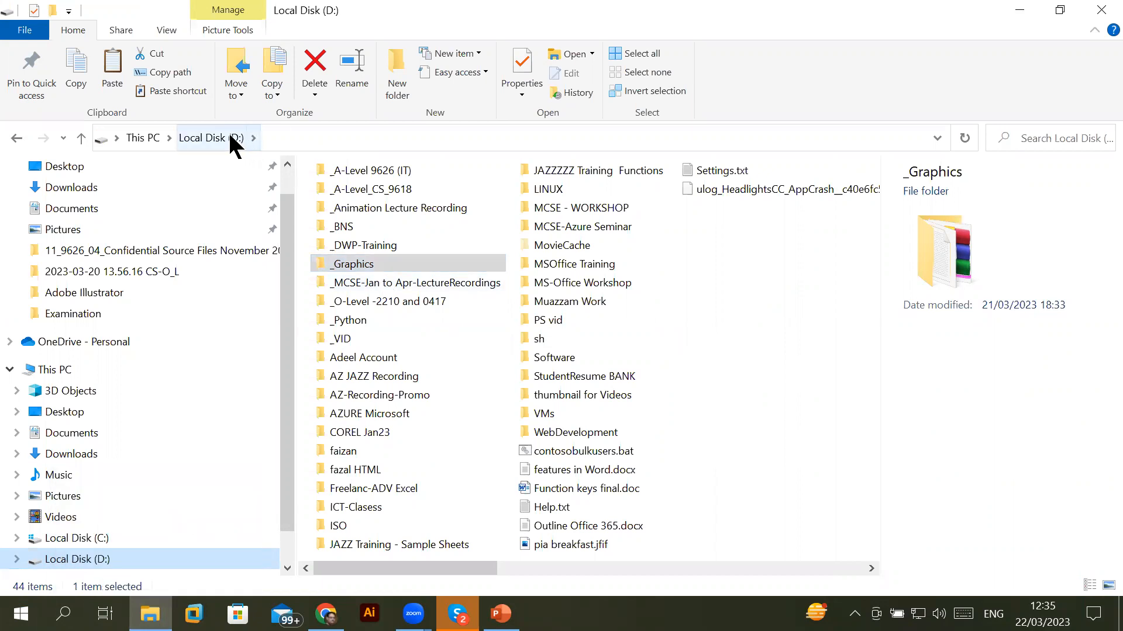
double_click(359, 263)
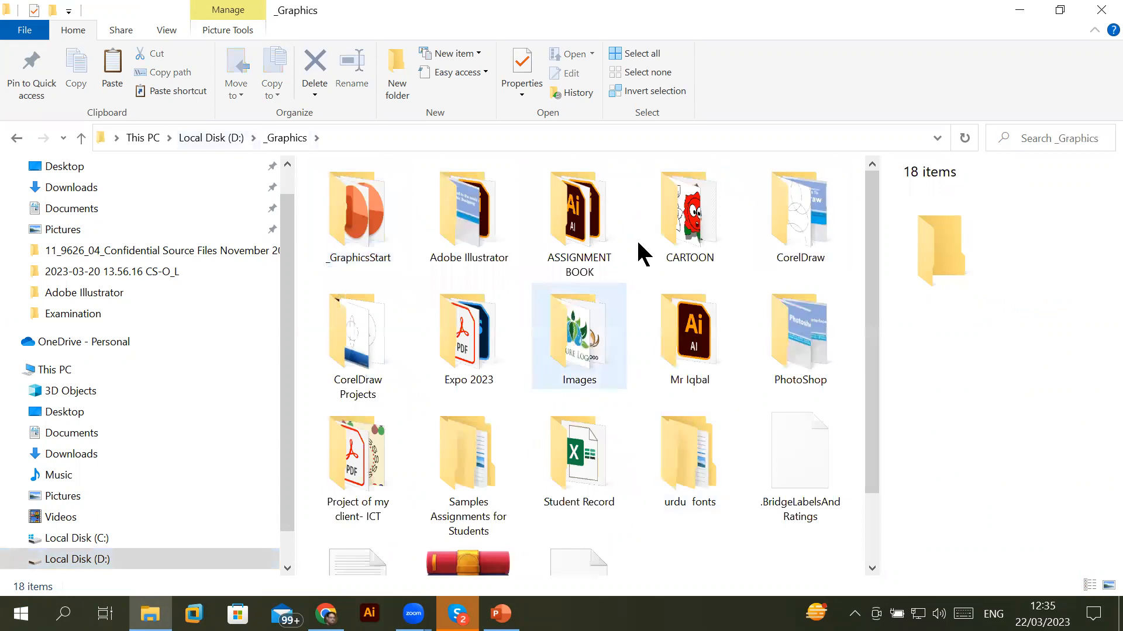
double_click(349, 322)
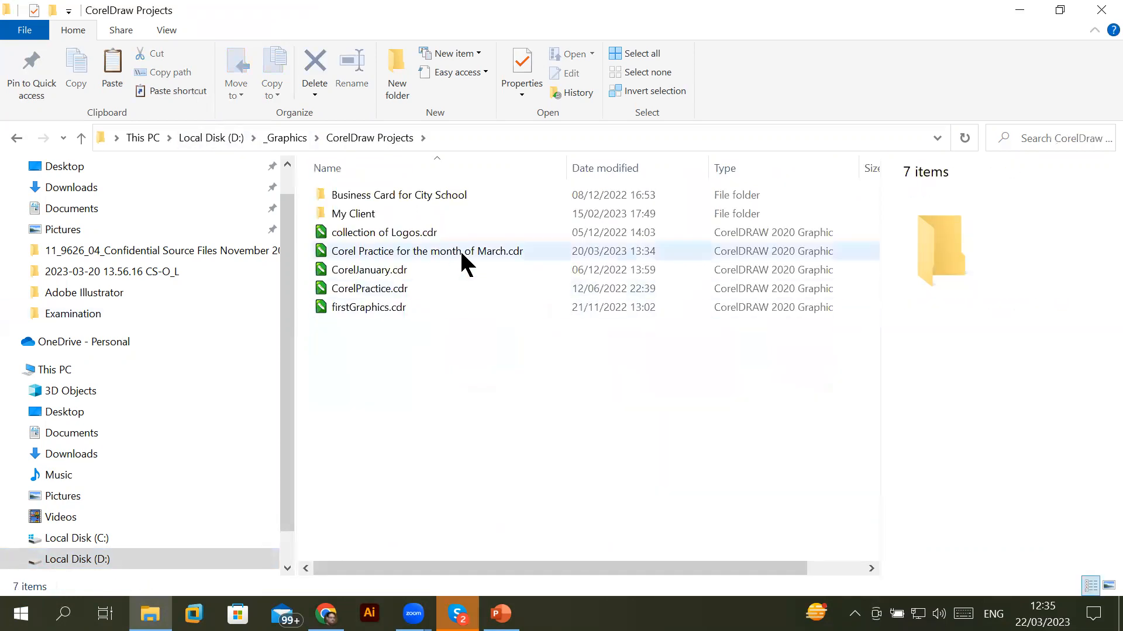
click(460, 249)
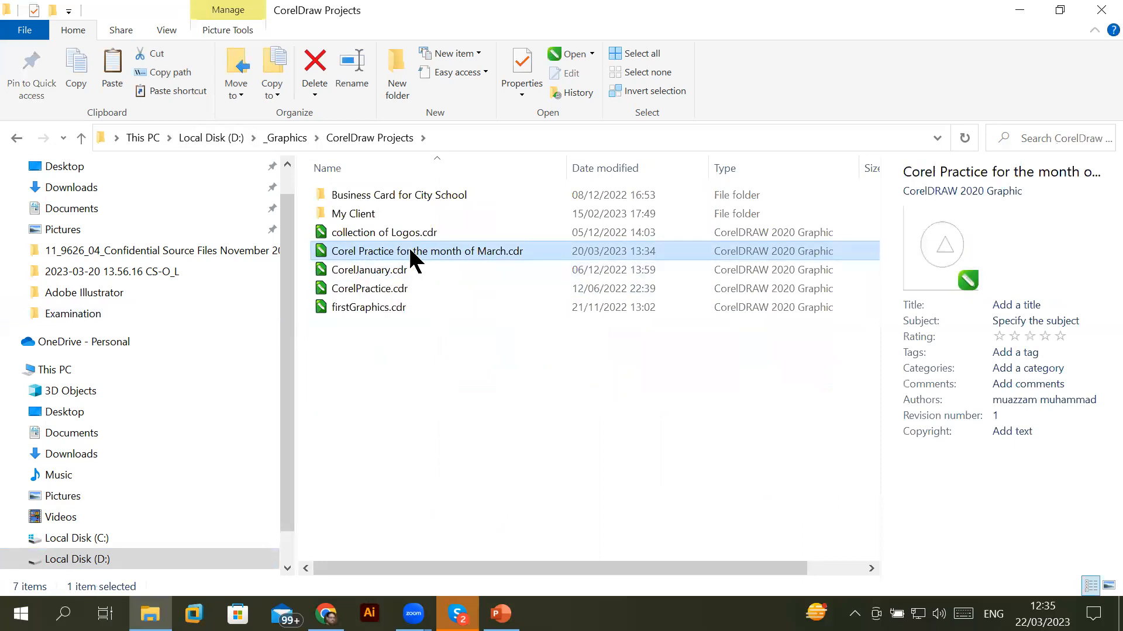
click(340, 270)
click(344, 289)
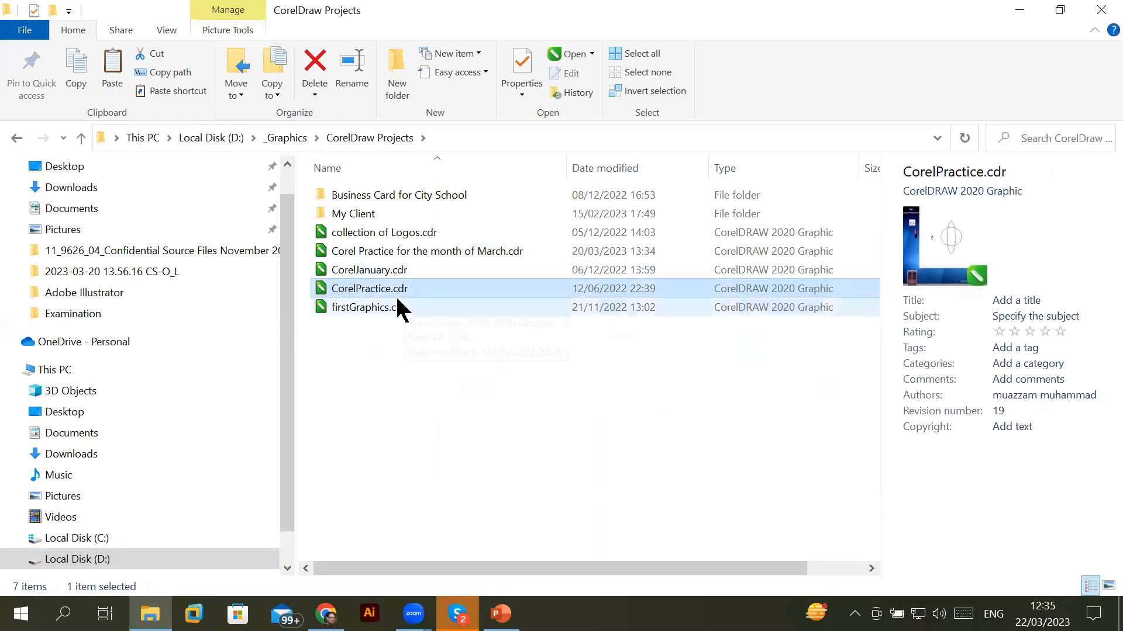
click(434, 250)
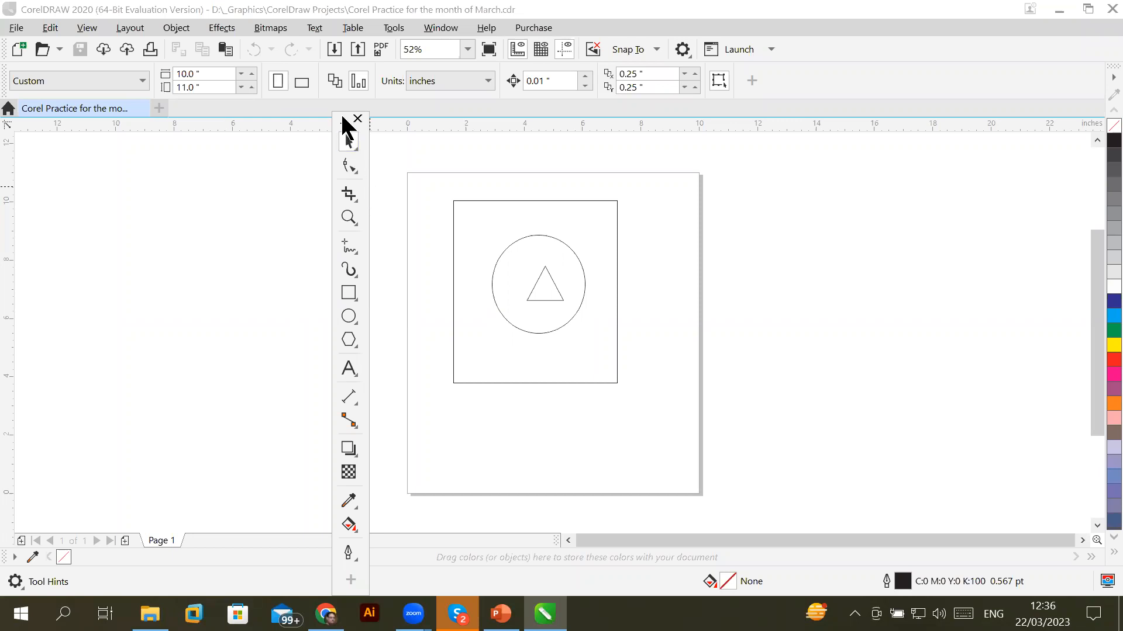
Drag the floating toolbox left off the page and show the Window > Toolbars list
drag(345, 124, 100, 122)
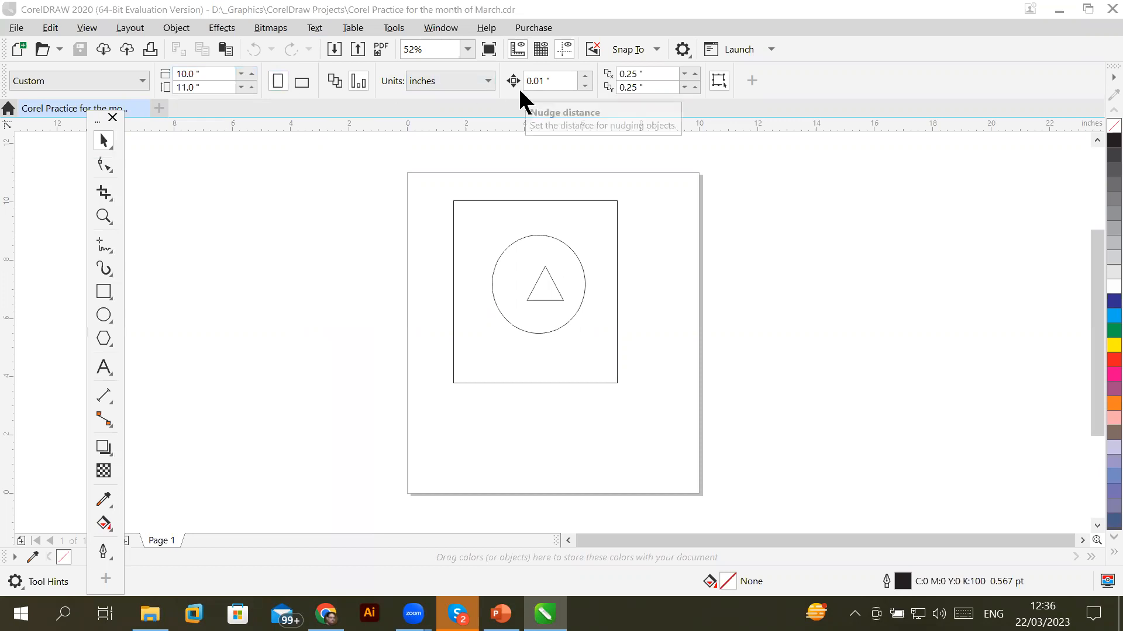
click(441, 28)
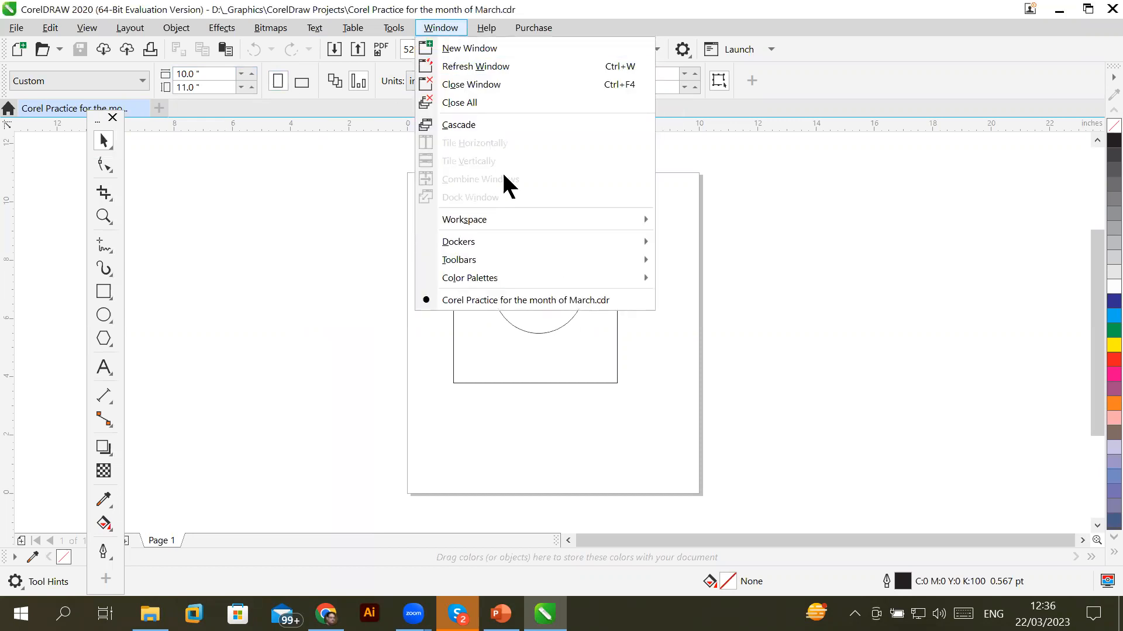
mouse_move(515, 257)
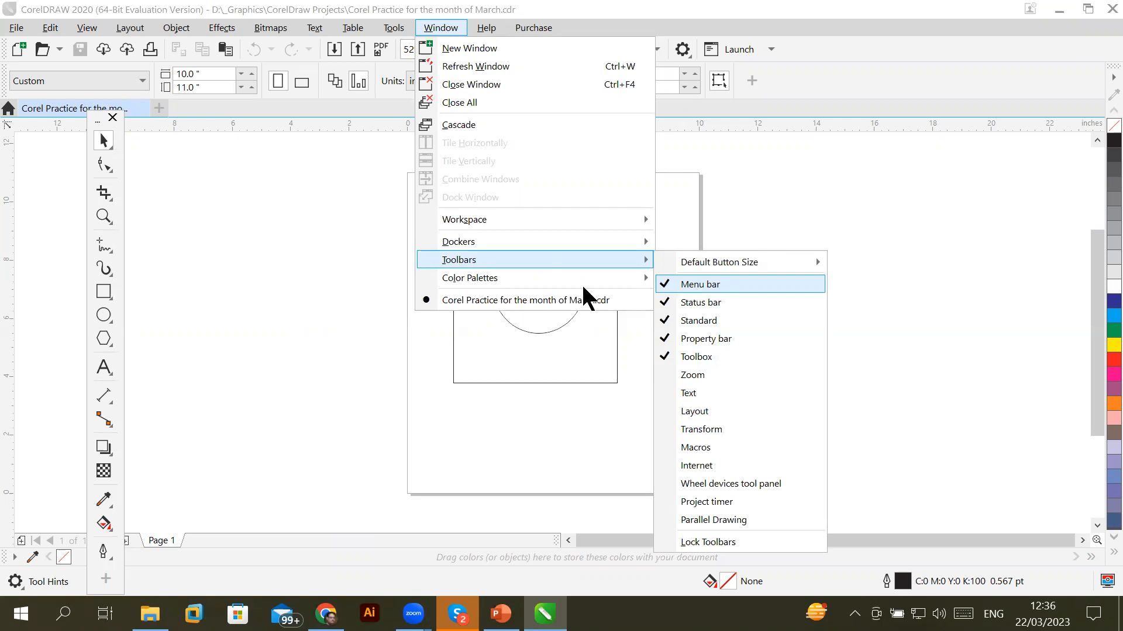
Select the Zoom tool and turn on the Zoom toolbar, floating it beside the page
click(103, 217)
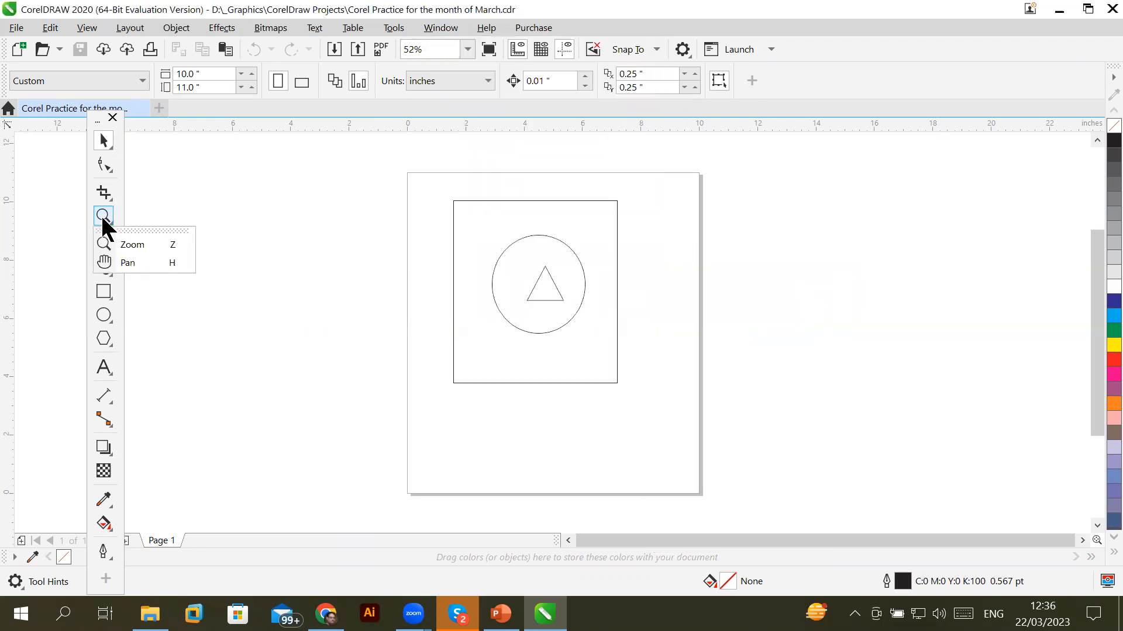
click(97, 211)
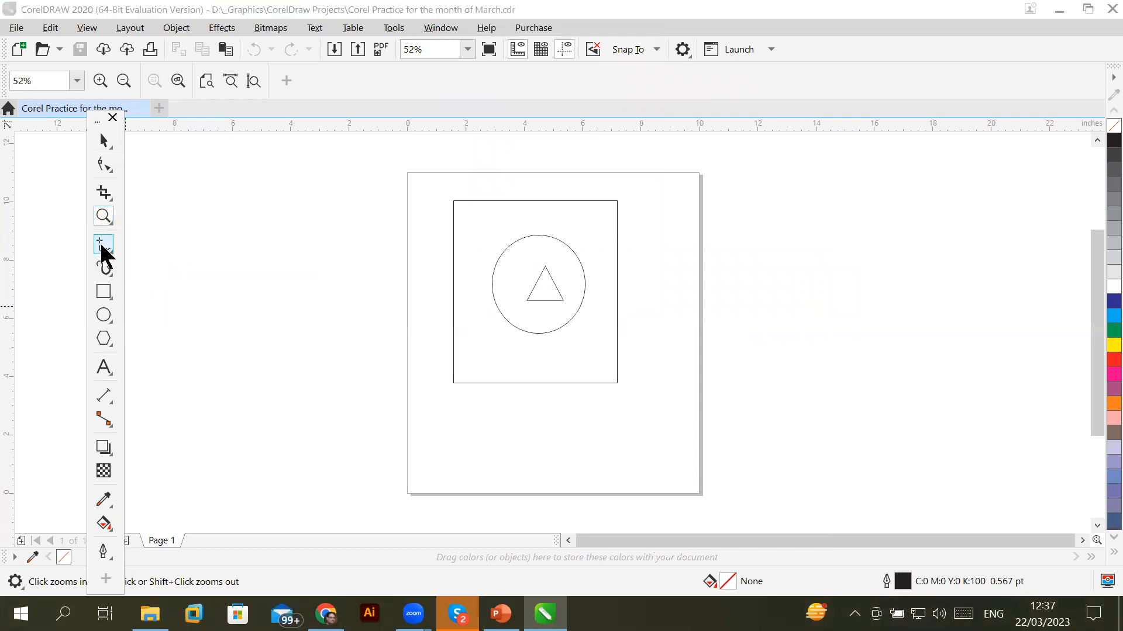
click(101, 246)
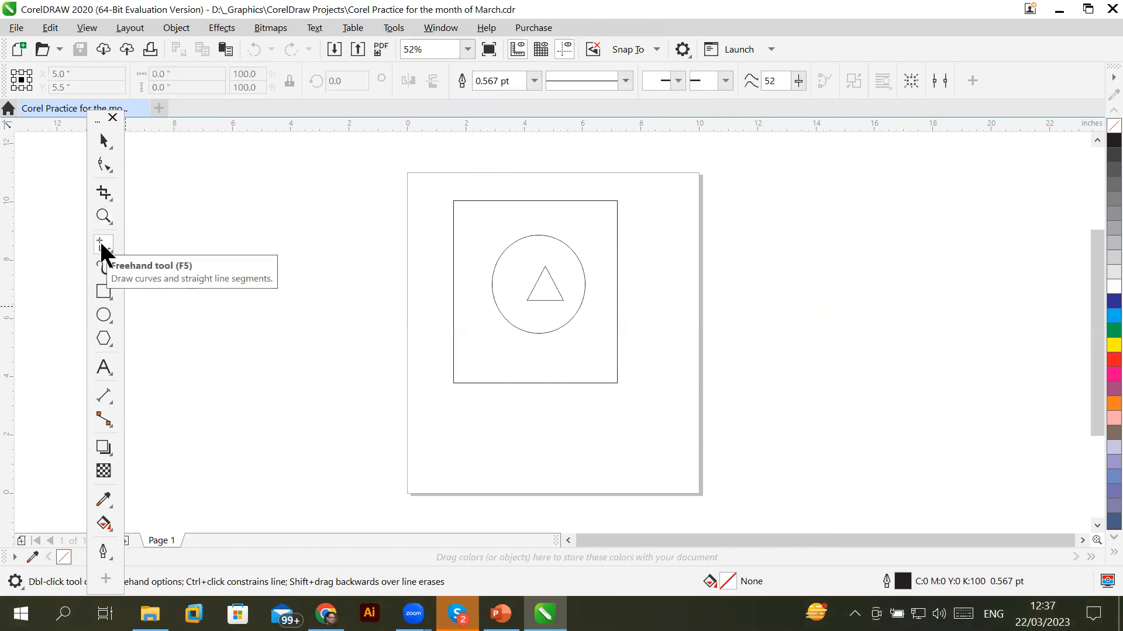
click(103, 217)
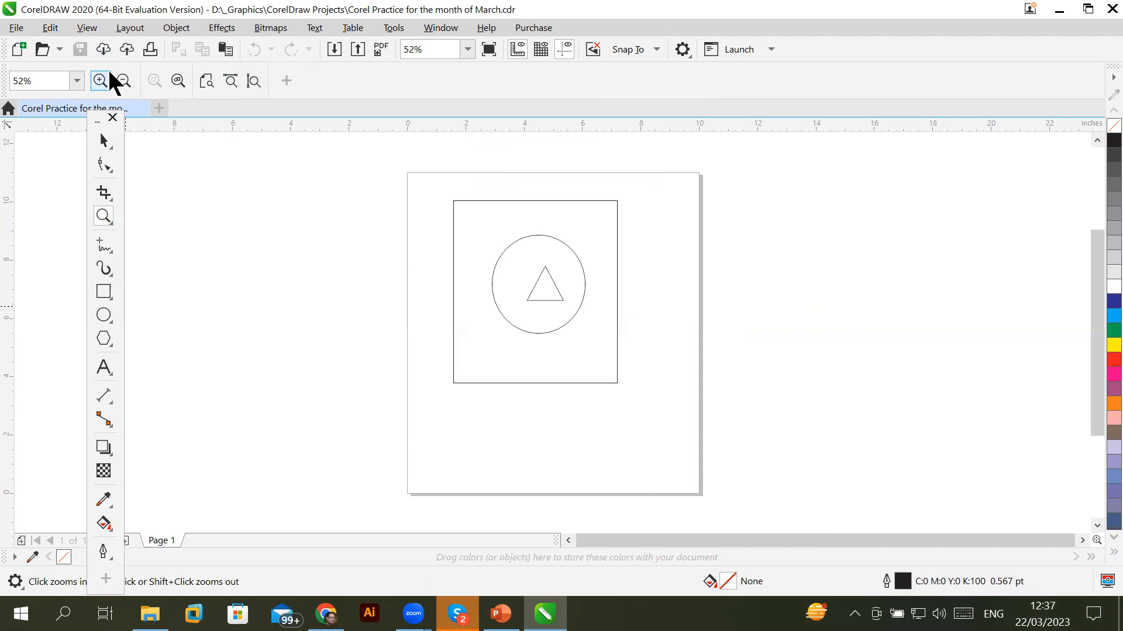
click(439, 24)
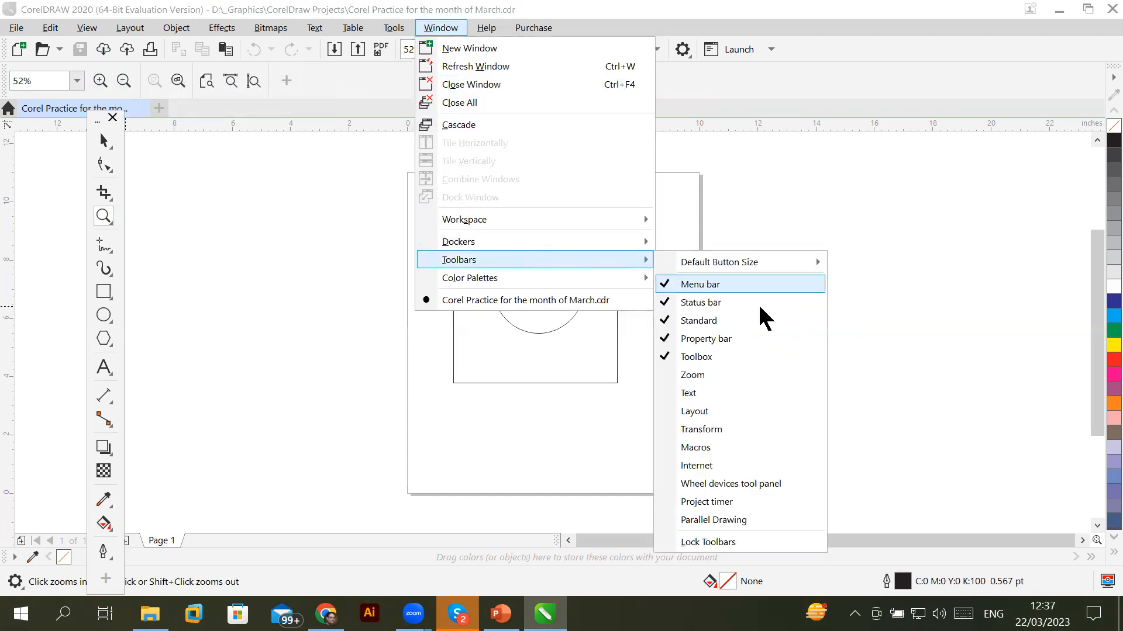
click(693, 373)
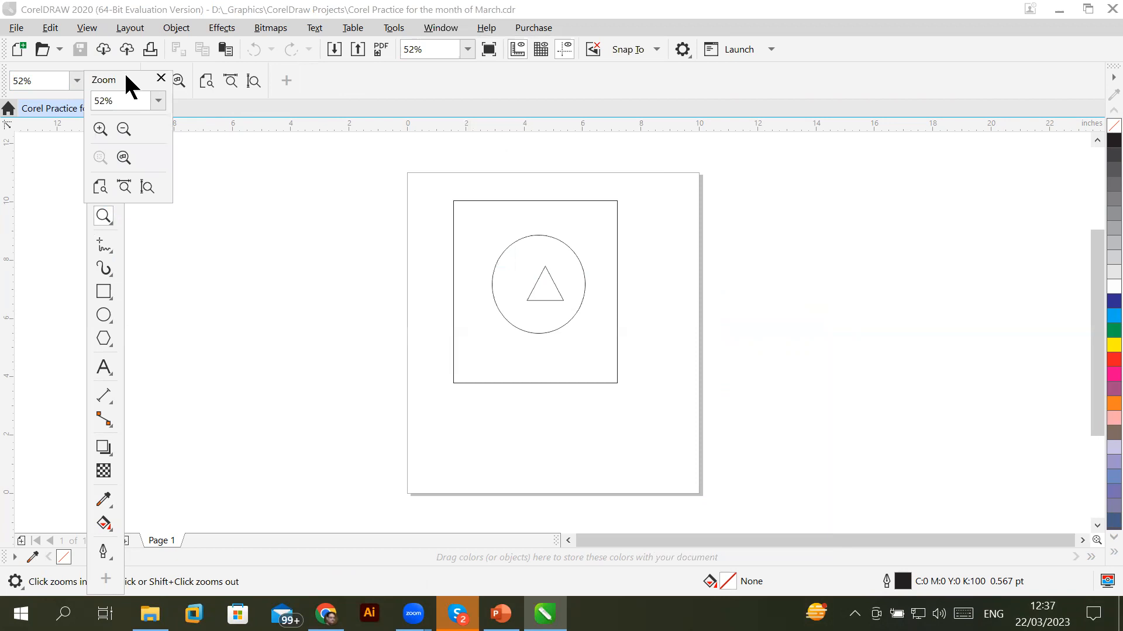
drag(126, 77, 351, 242)
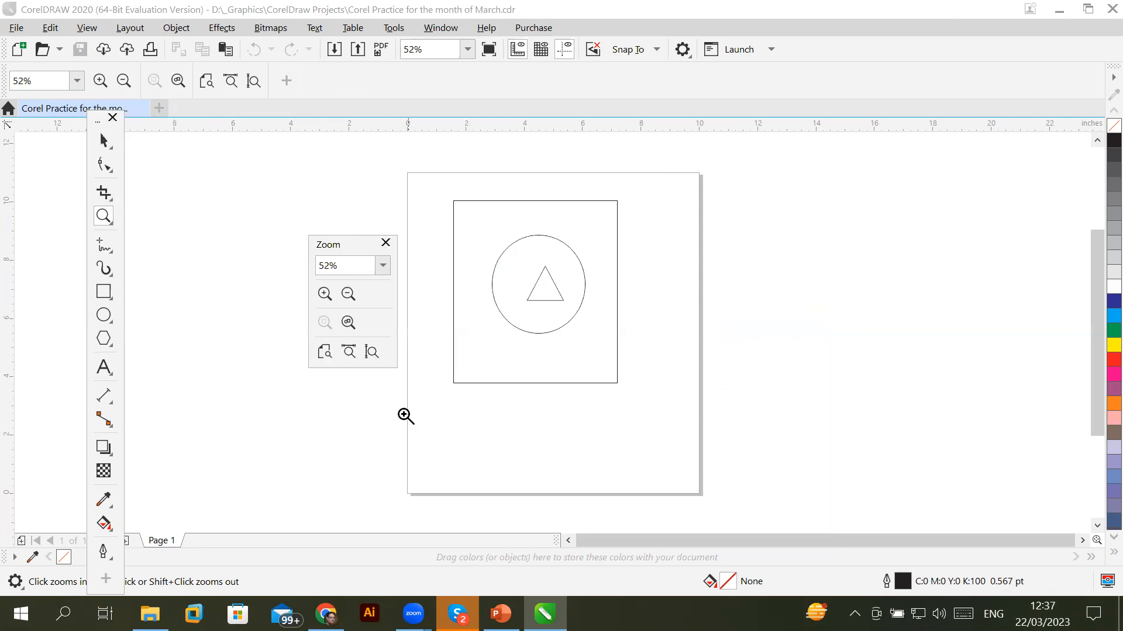
click(102, 336)
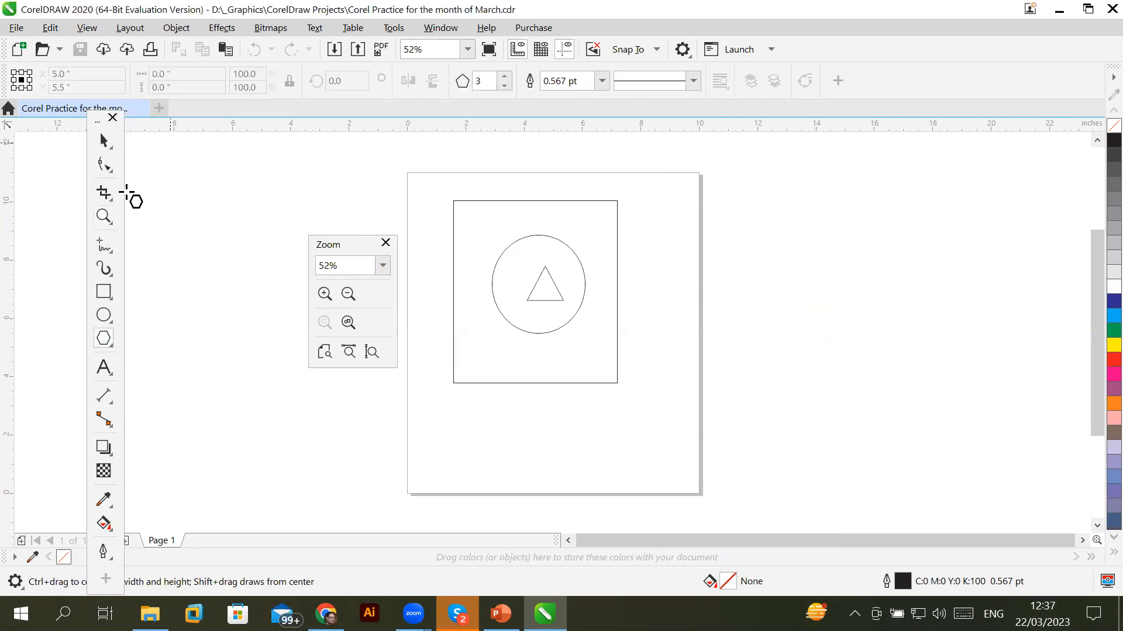
click(104, 218)
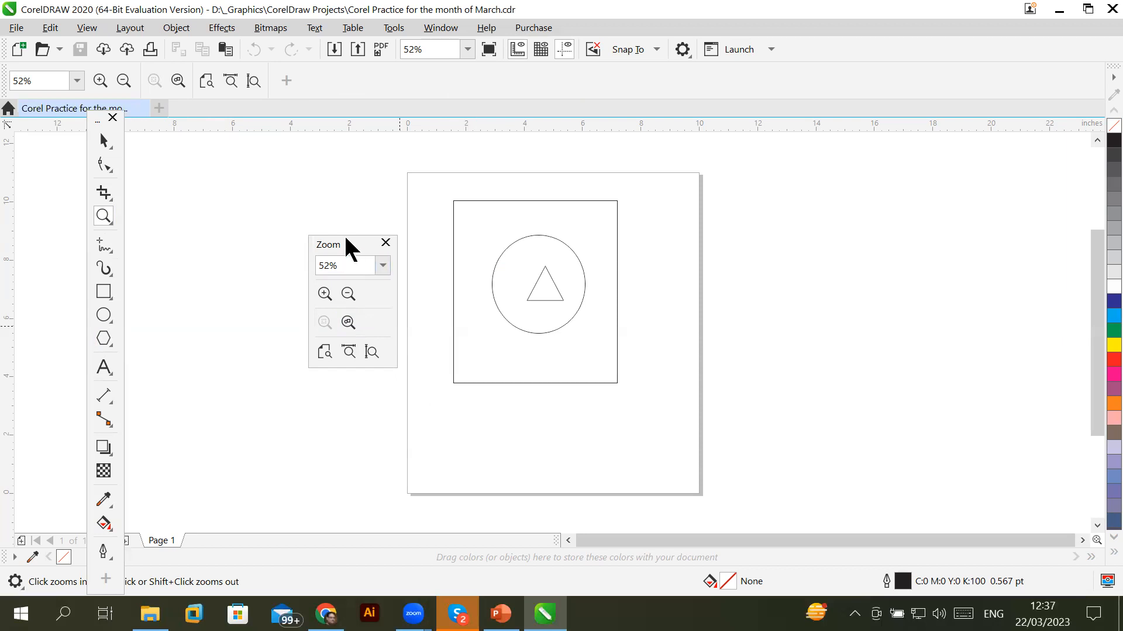
Move the Zoom toolbar aside and zoom in on the triangle's tip, up to 800%
drag(346, 245, 234, 144)
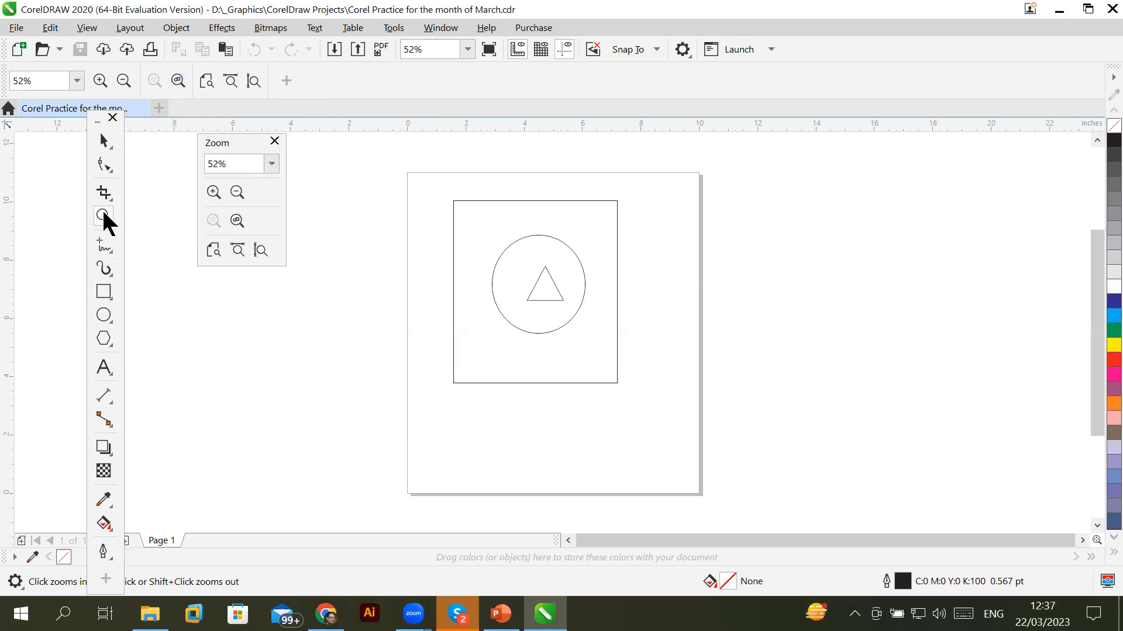
click(99, 138)
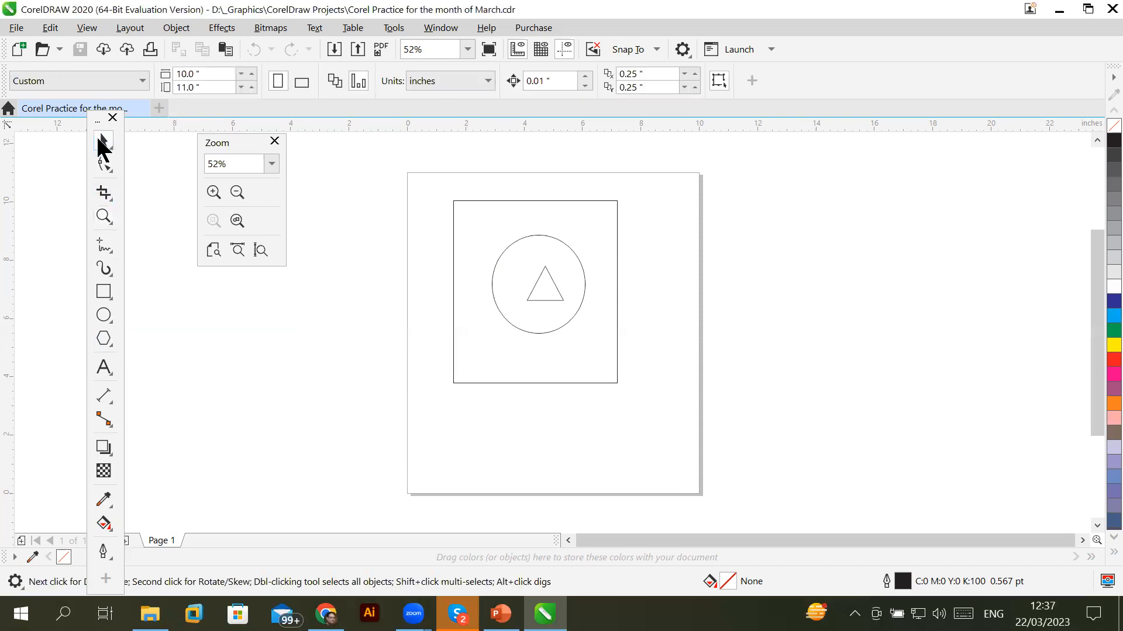
click(101, 213)
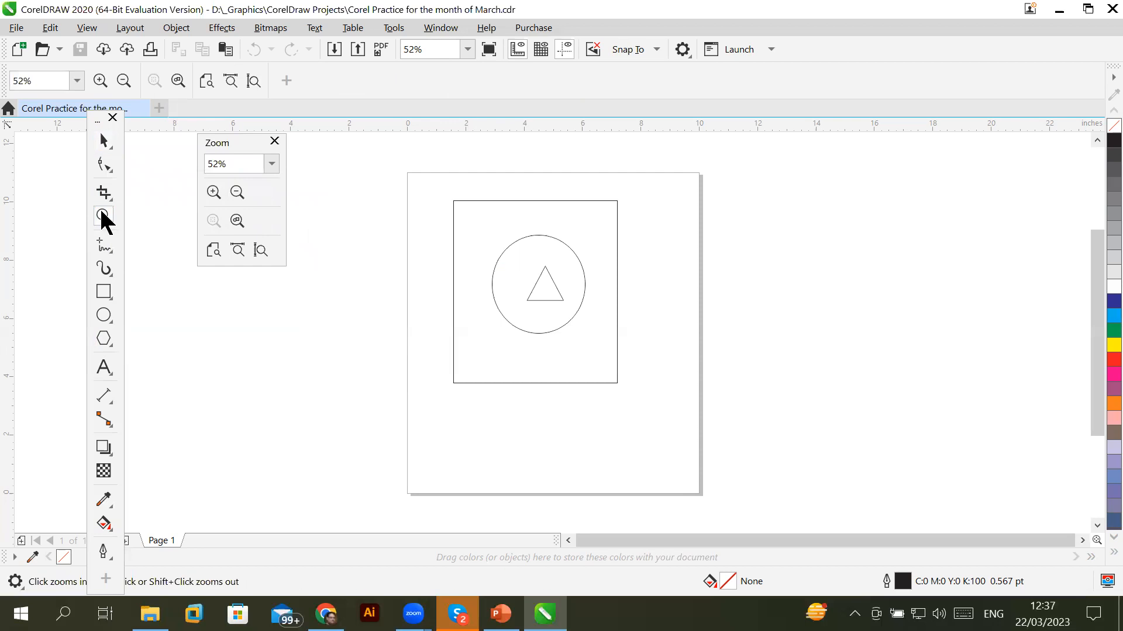
click(213, 190)
click(842, 308)
click(507, 413)
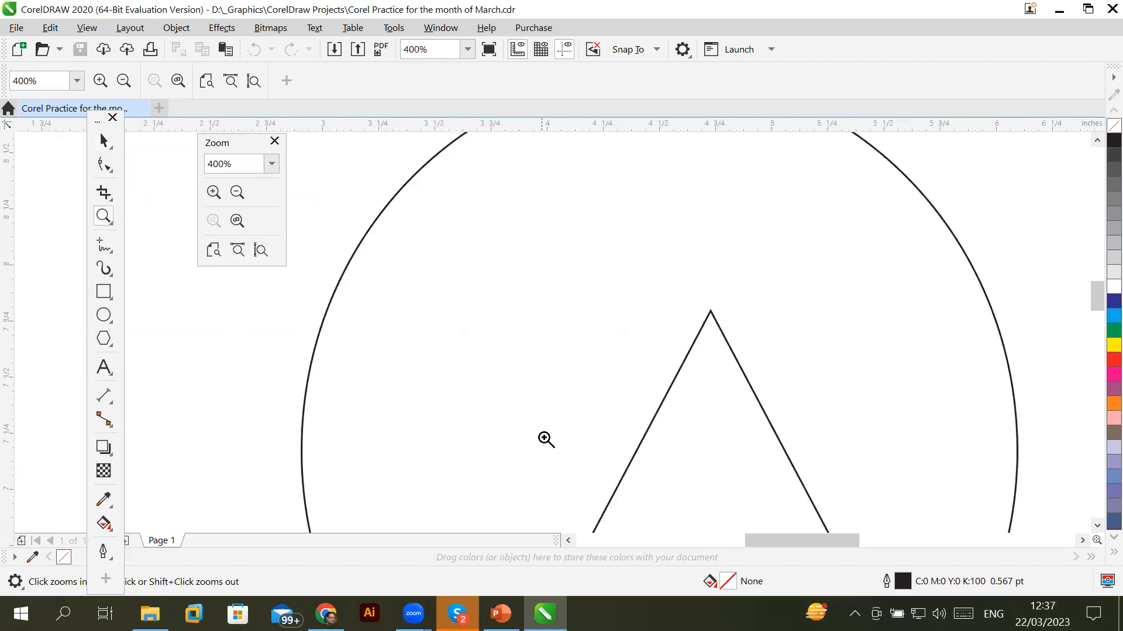
click(635, 402)
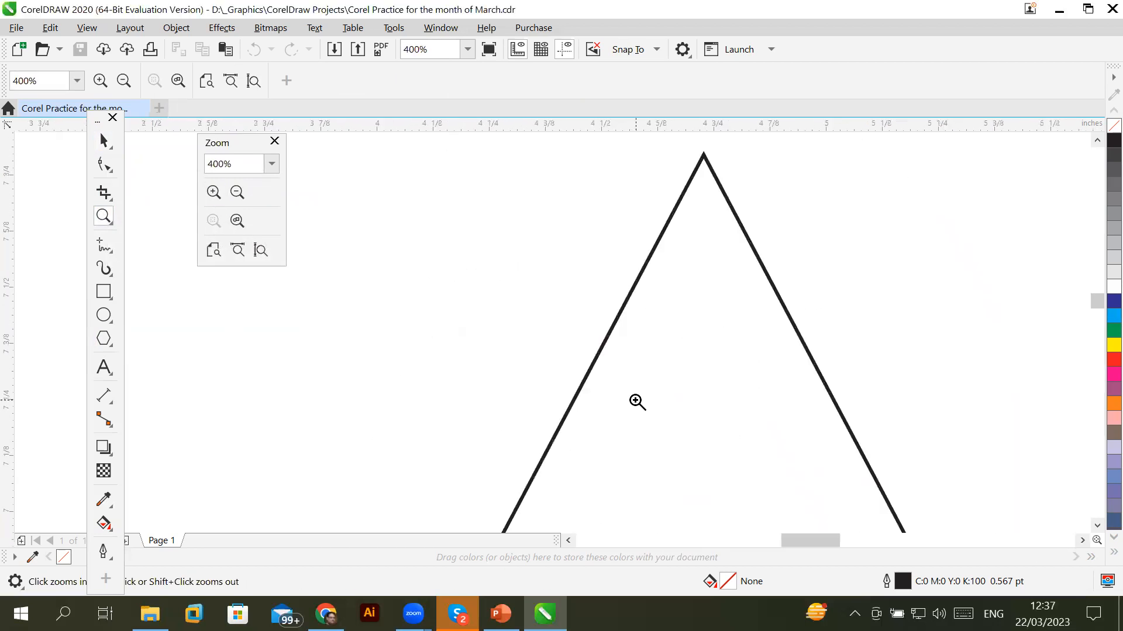
click(237, 192)
click(535, 313)
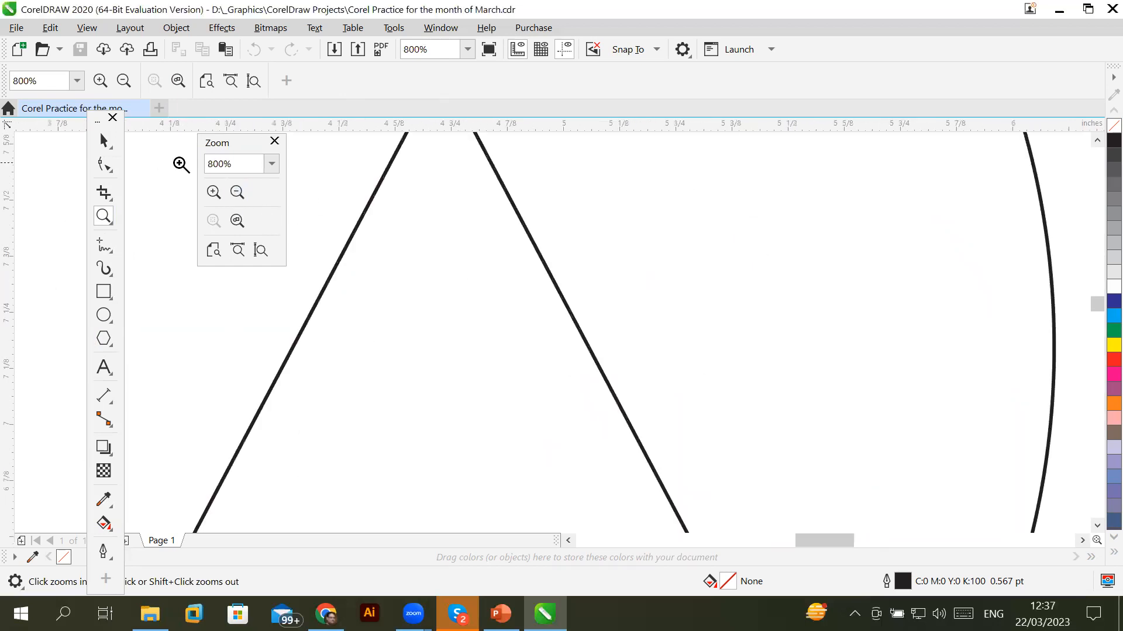
Zoom out step by step through 200%, 100%, 50% and 25% down to 12%
click(236, 191)
click(236, 191)
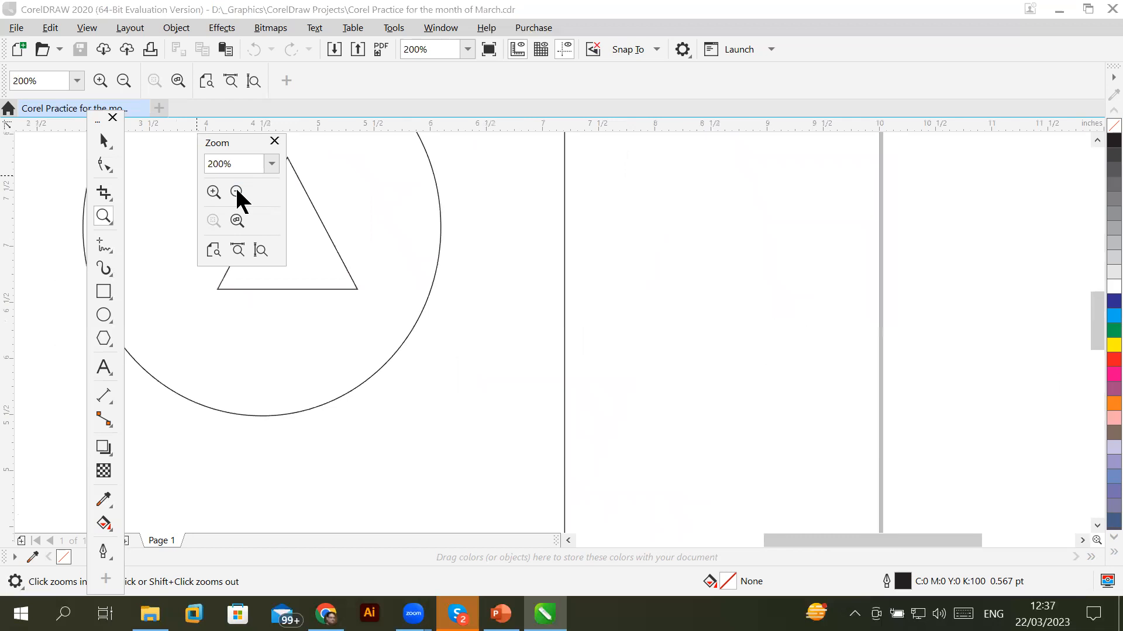
click(237, 192)
click(236, 192)
click(236, 192)
click(236, 192)
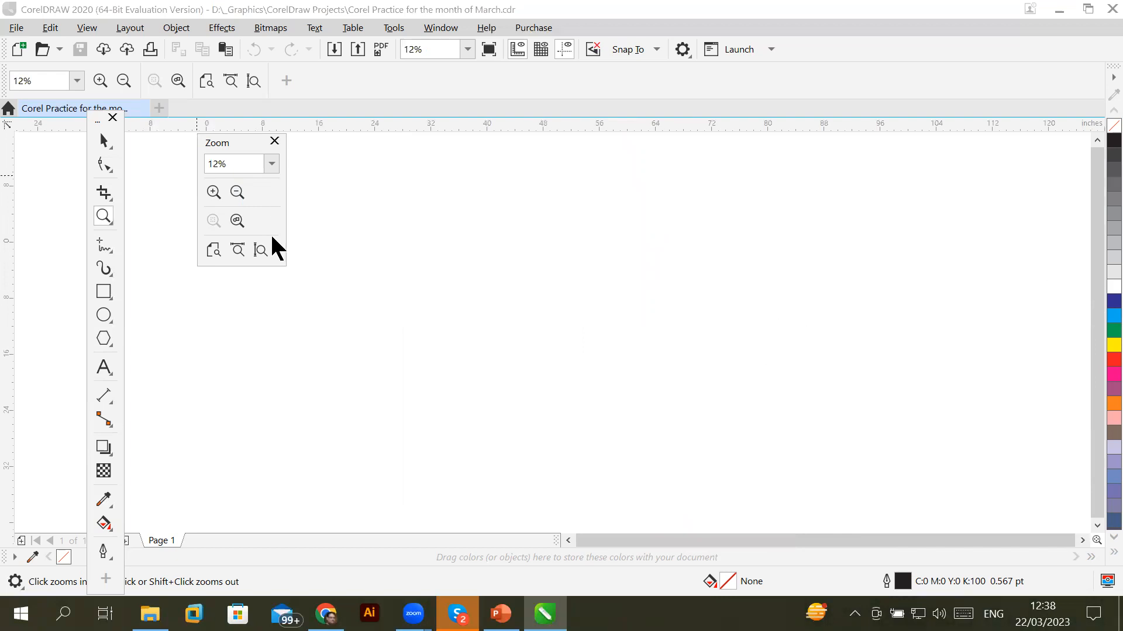
Fit the page by height, width, height again and whole page, then zoom to 50%
click(257, 251)
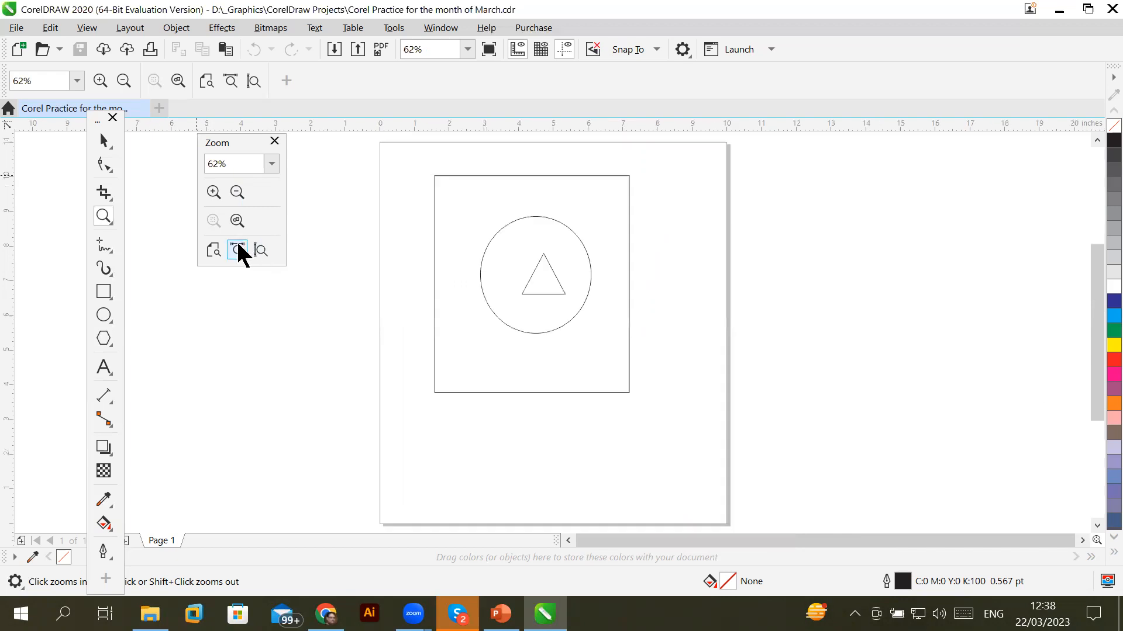
click(238, 249)
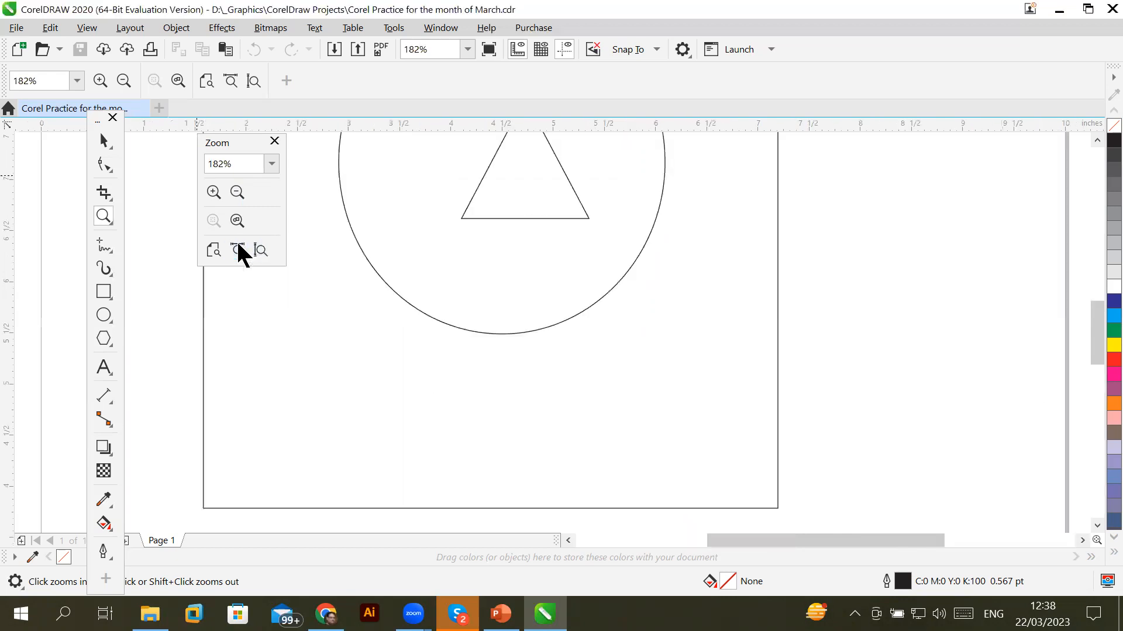
click(263, 246)
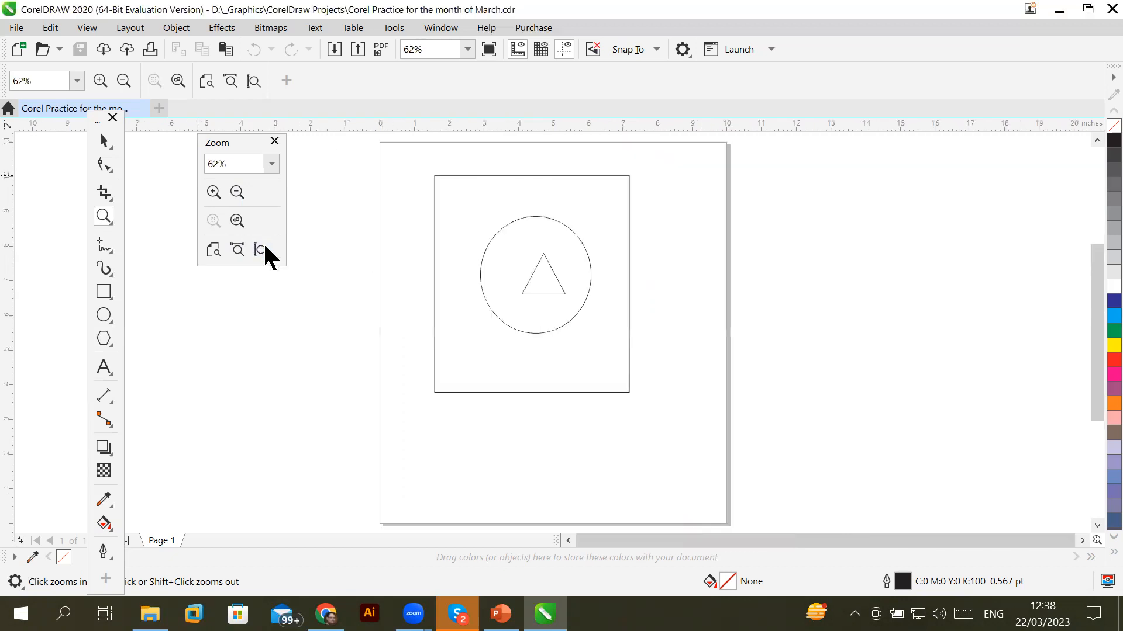
click(212, 250)
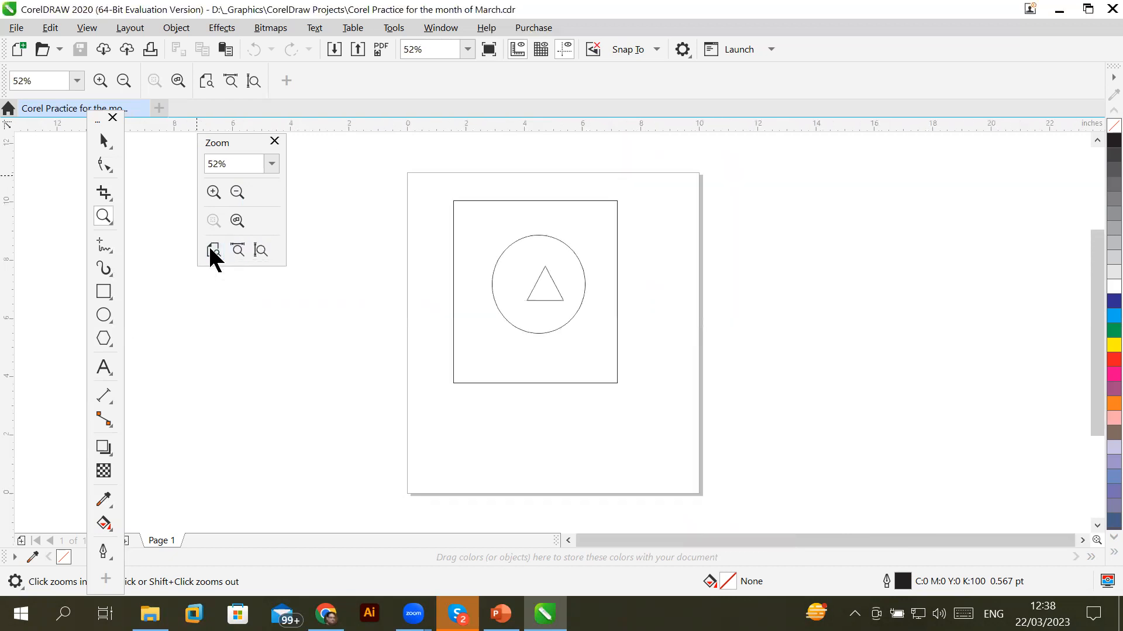
click(237, 191)
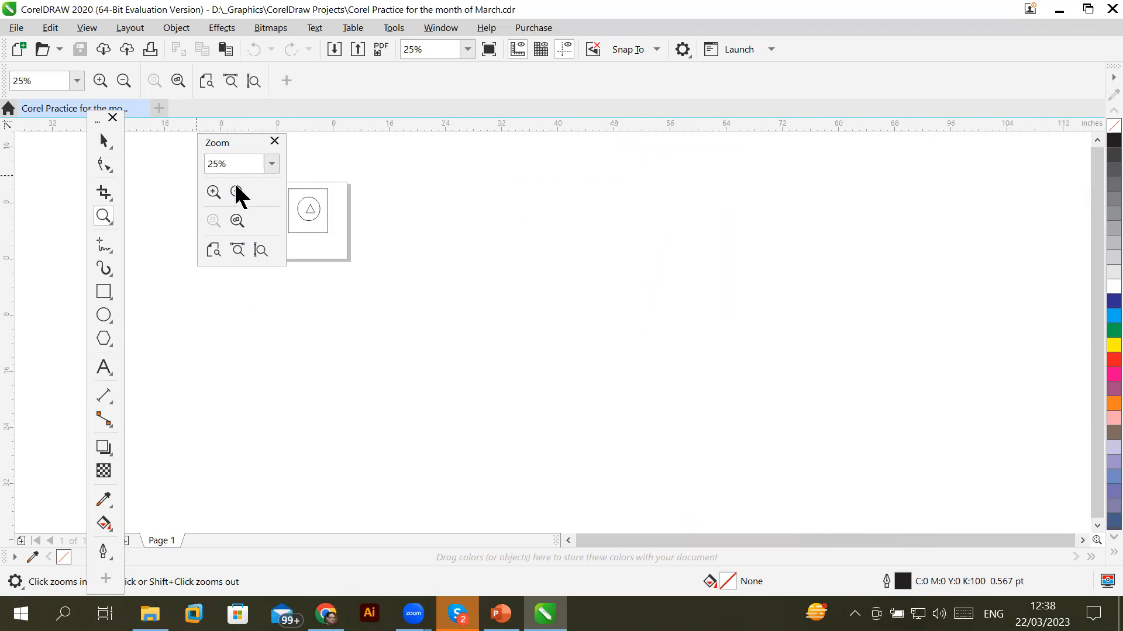
click(213, 192)
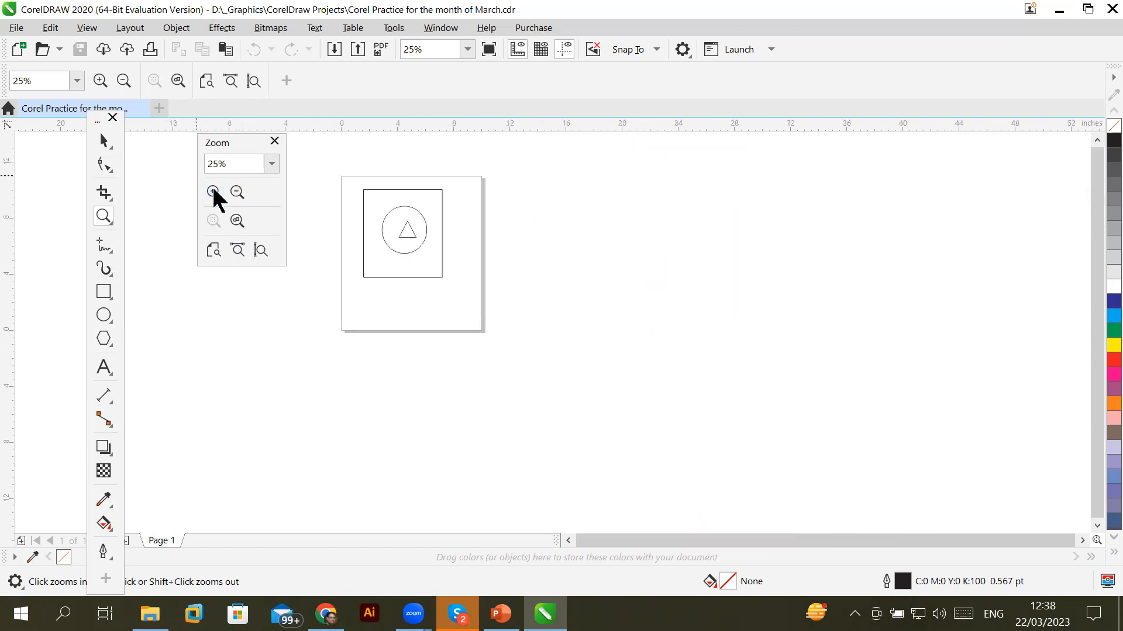
click(213, 191)
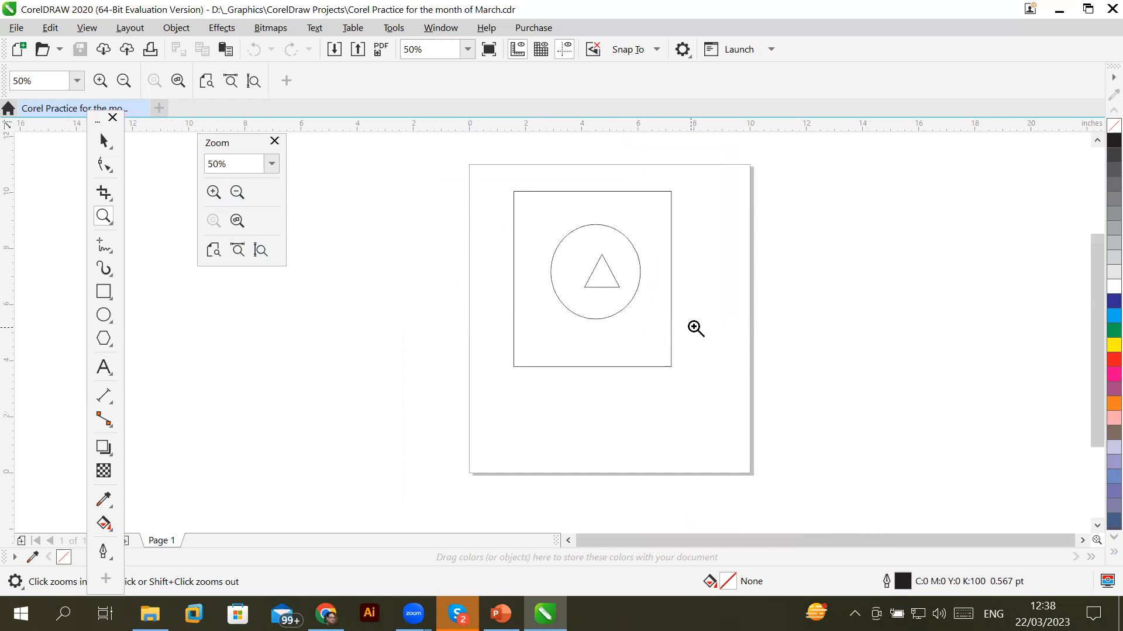
Select the triangle and zoom to it, compare page height and width fits, then zoom to it again
key(space)
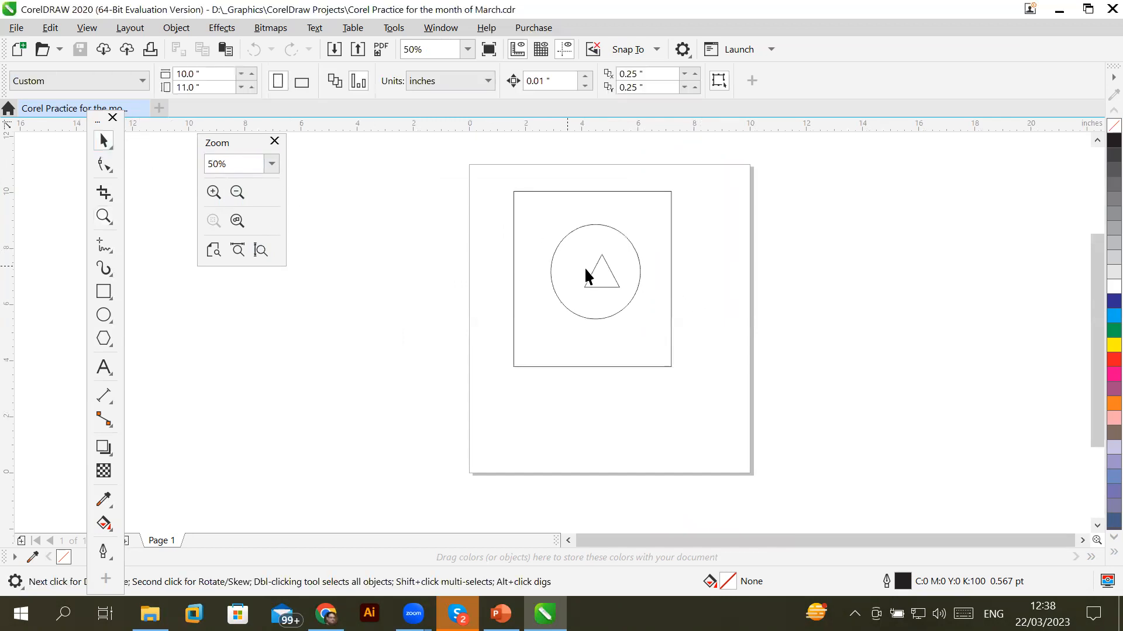
click(591, 275)
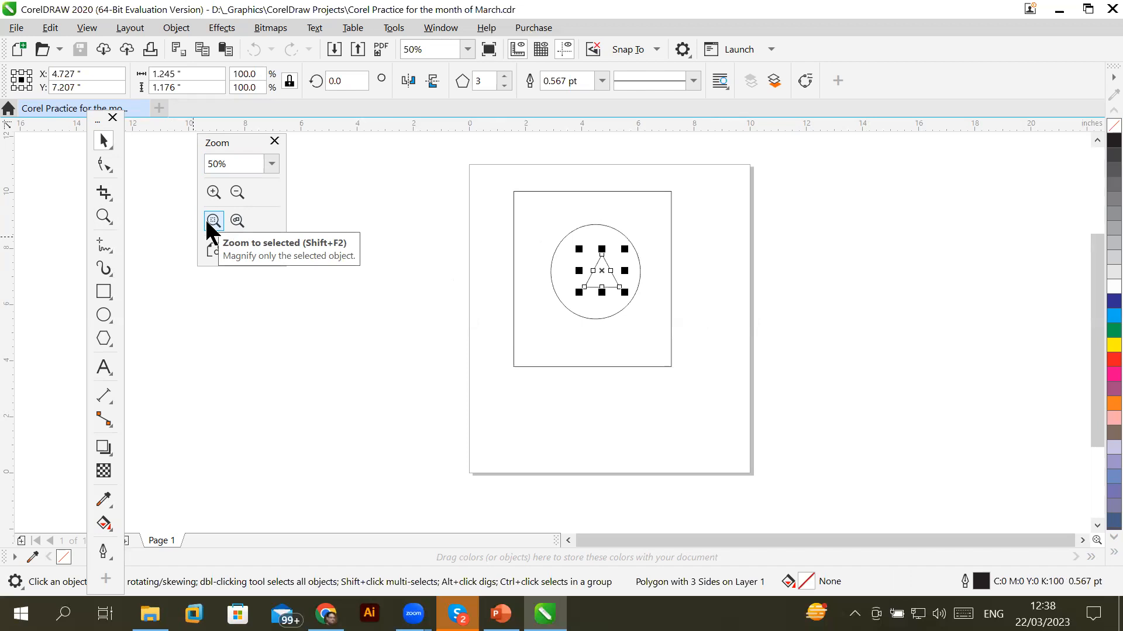
click(213, 221)
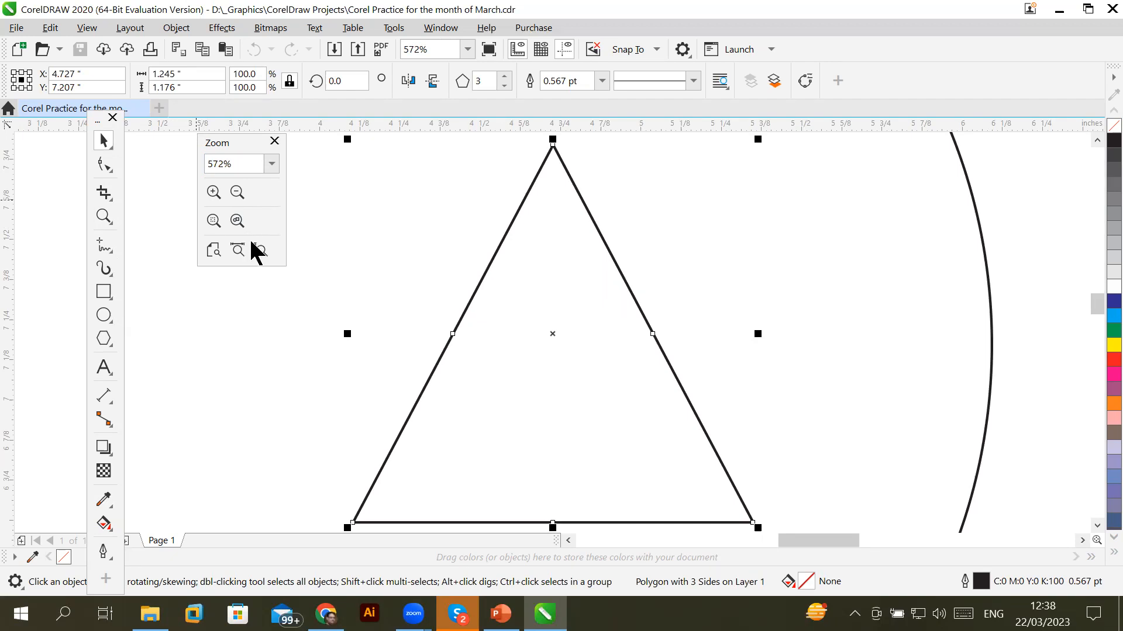
click(260, 250)
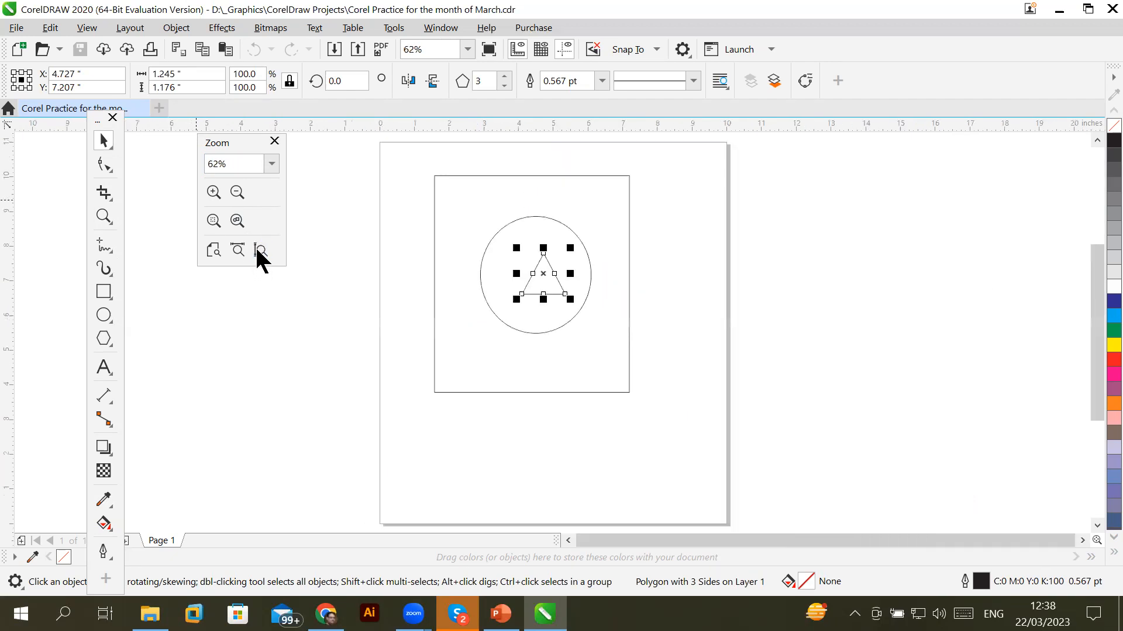
click(238, 250)
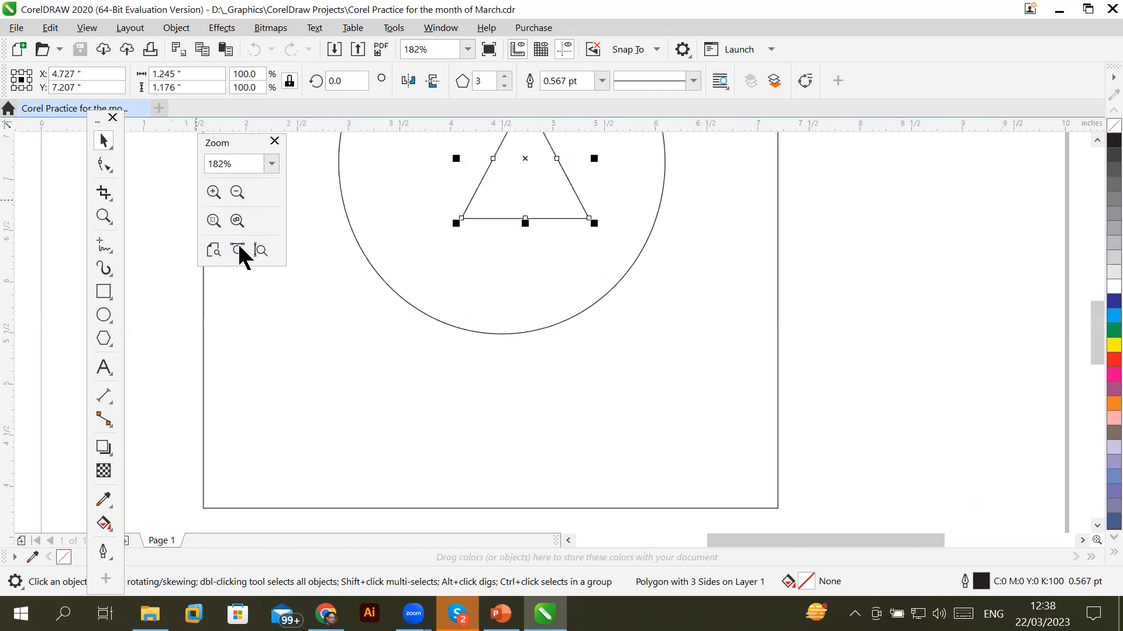
click(213, 221)
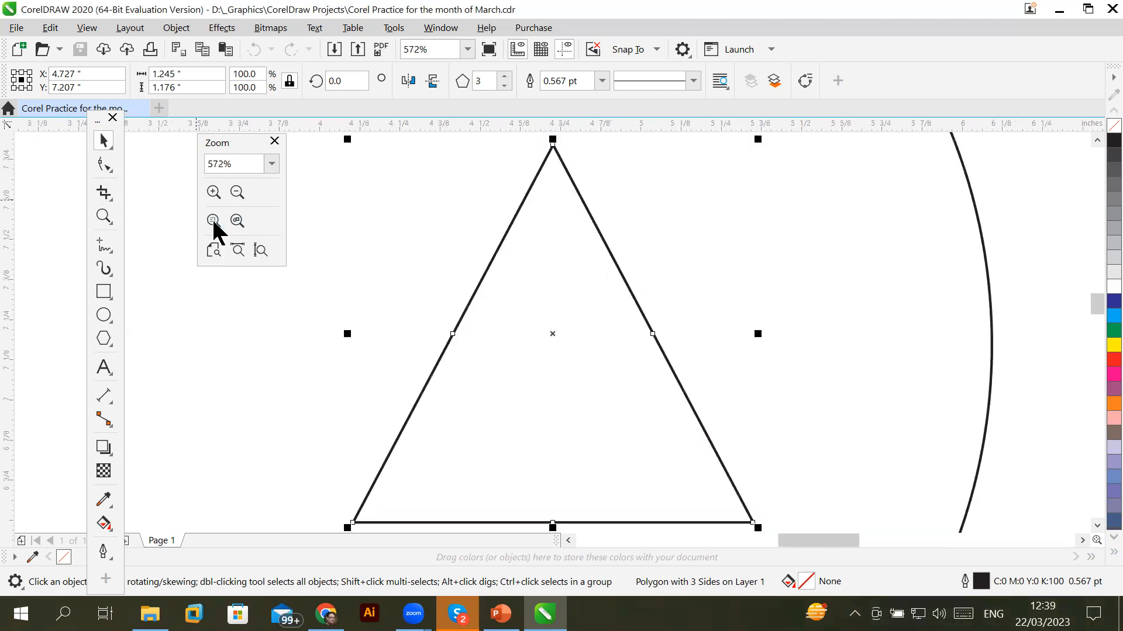
Zoom out from 300% to 19%, back in to 75%, refit the triangle, then wheel out to 37%
click(236, 192)
click(233, 189)
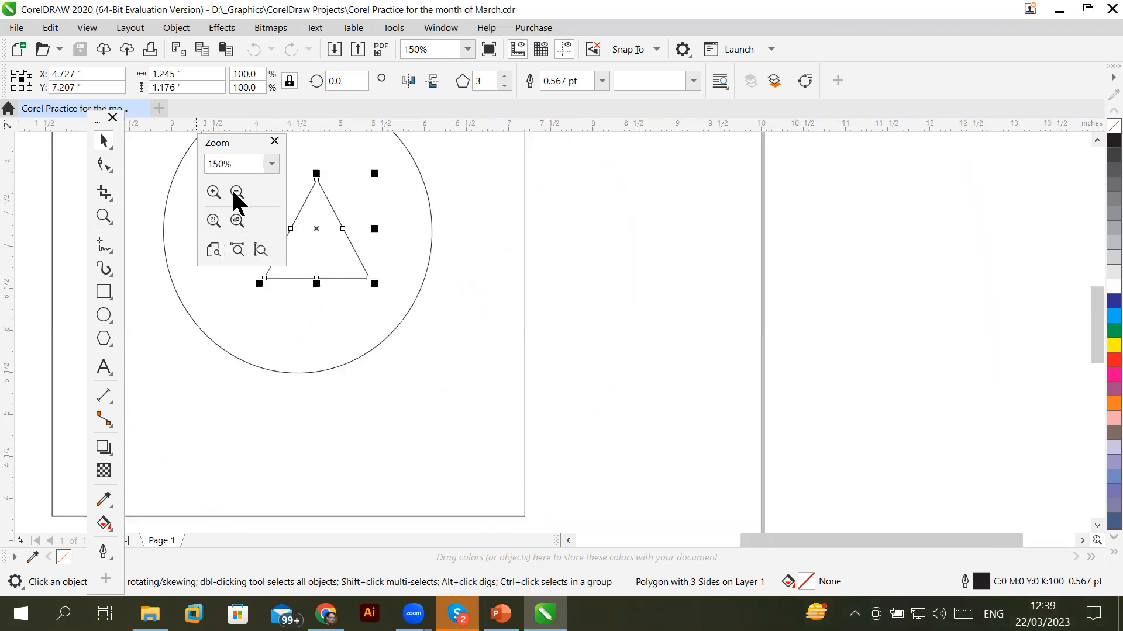
click(233, 188)
click(232, 189)
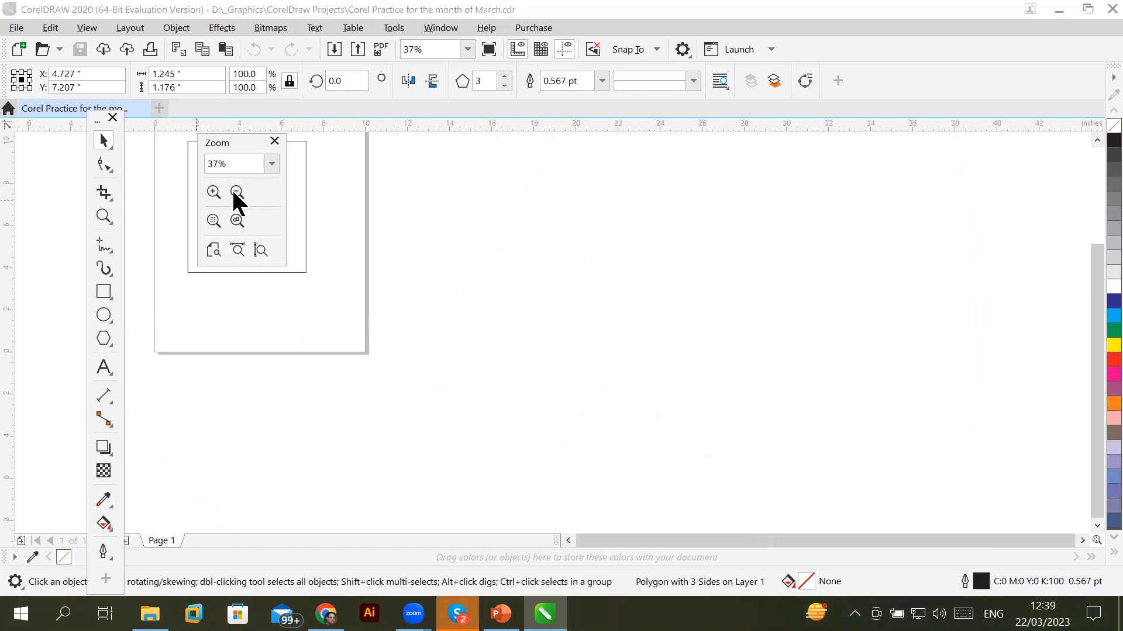
click(232, 189)
click(213, 193)
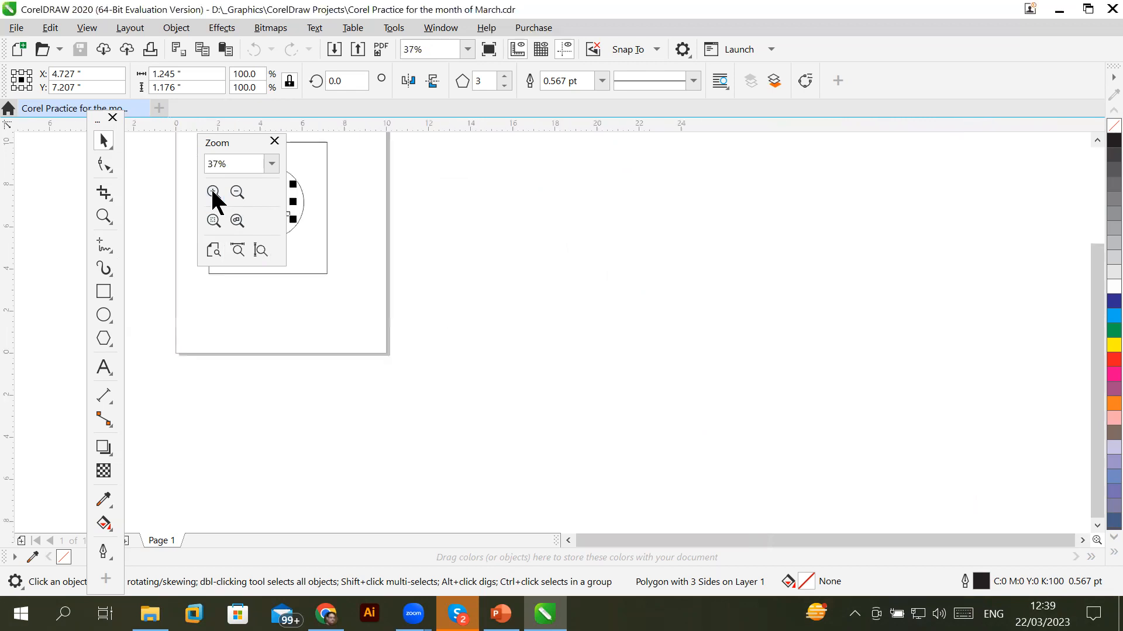
click(213, 193)
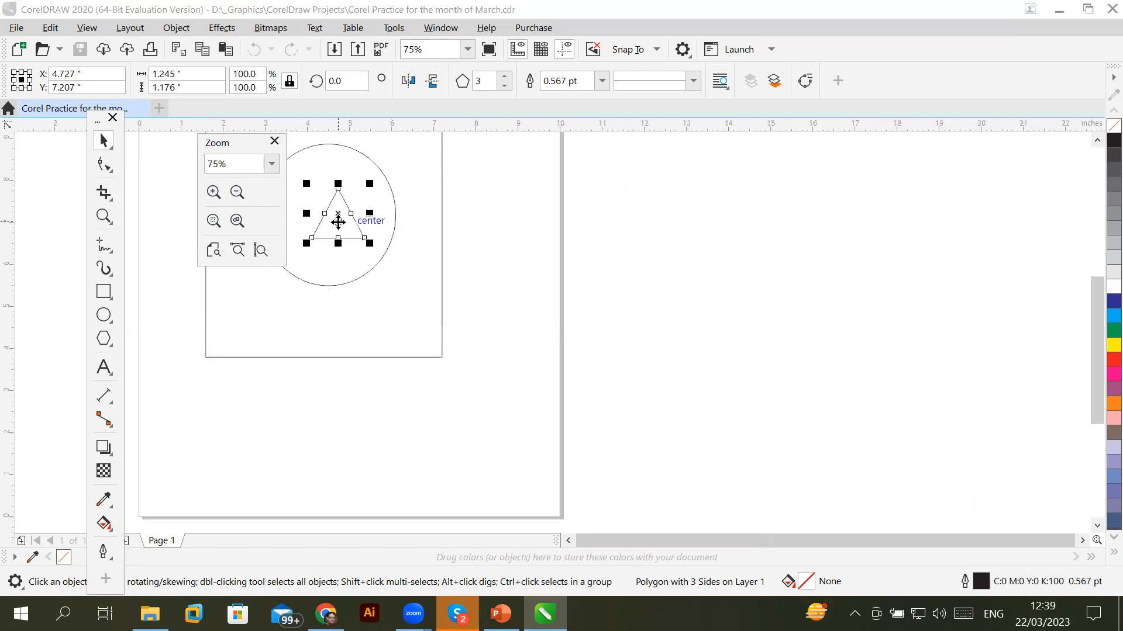
click(213, 221)
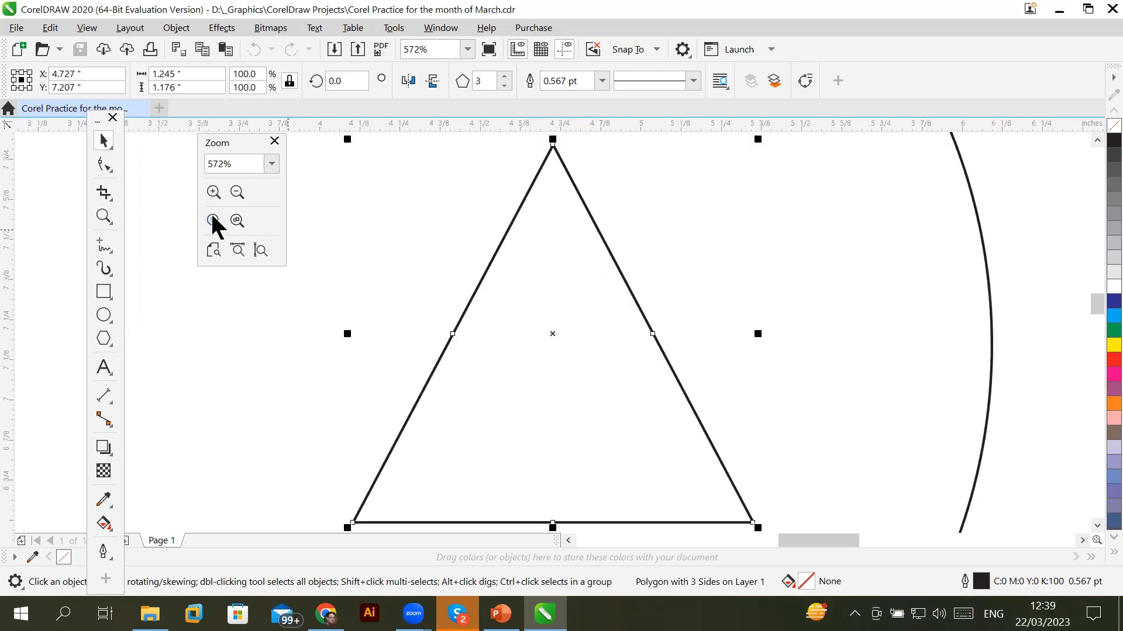
scroll(426, 285, down, 5)
scroll(426, 284, down, 3)
scroll(426, 284, up, 3)
Draw three small rectangles right of the page, plus a tall narrow one, a square and a wider rectangle
click(103, 291)
drag(996, 197, 1034, 237)
drag(1007, 282, 1044, 313)
drag(996, 364, 1044, 403)
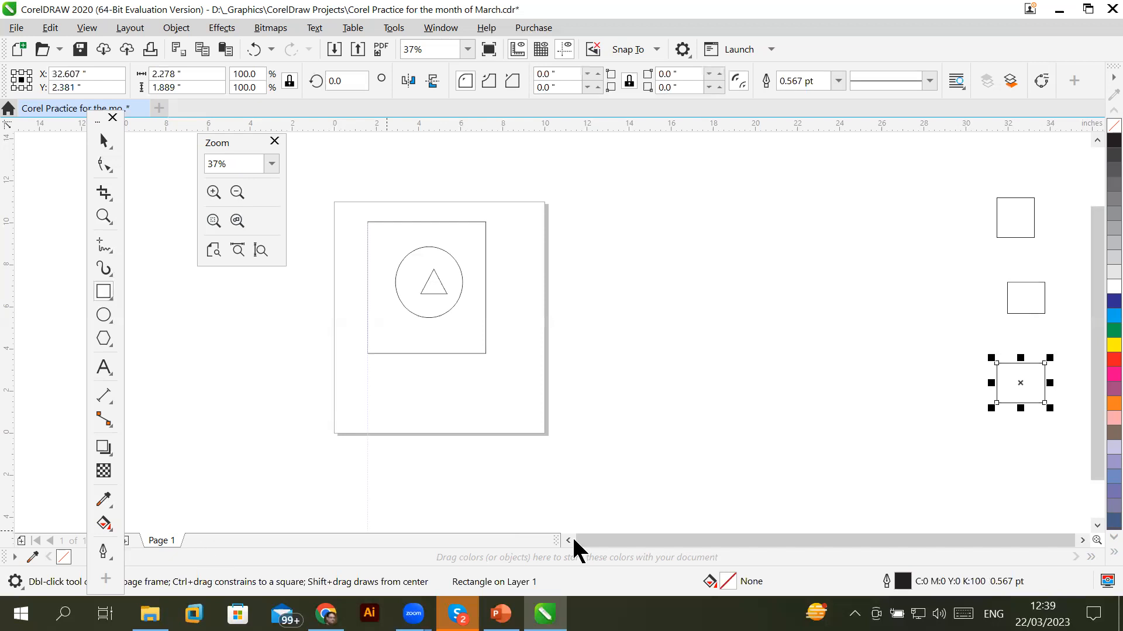
drag(573, 541, 572, 545)
drag(288, 333, 309, 397)
drag(345, 274, 398, 333)
mouse_move(443, 233)
mouse_down()
mouse_move(476, 286)
mouse_move(511, 283)
mouse_up()
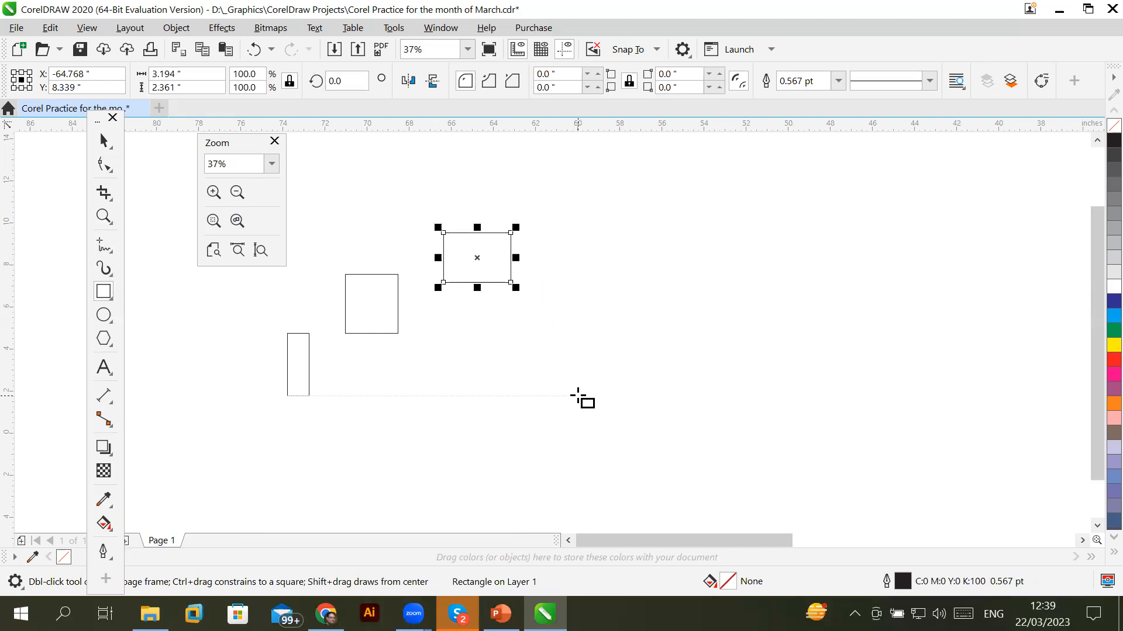
Draw a tall upright rectangle crossed by one wide bar and two thin bars below it
drag(490, 406, 642, 396)
key(Escape)
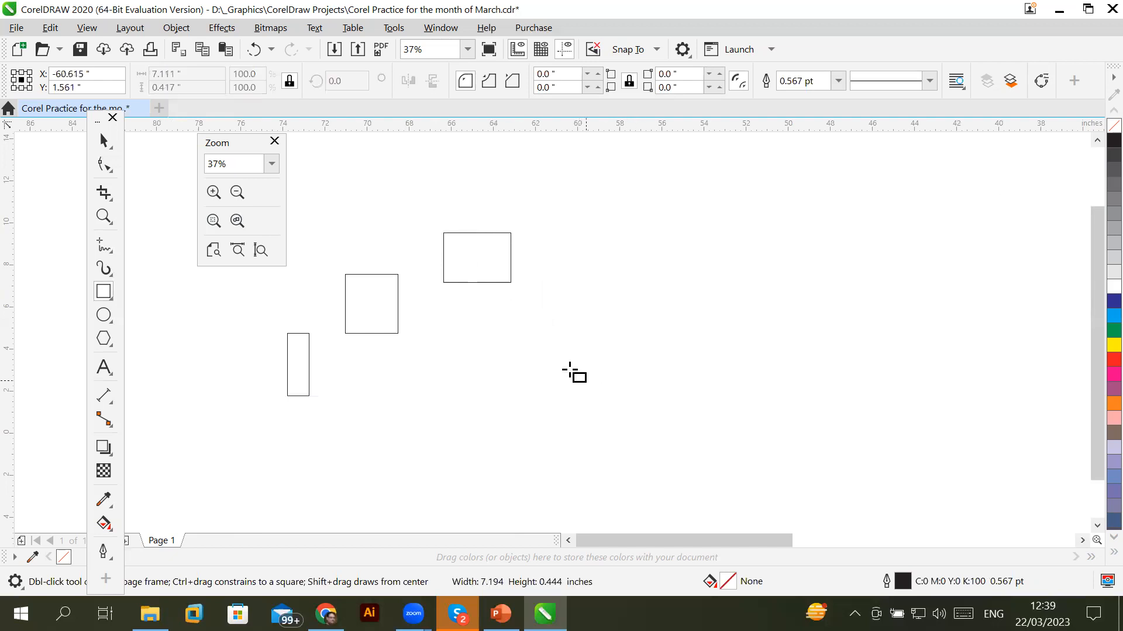
mouse_move(540, 355)
mouse_down()
mouse_move(550, 437)
mouse_move(578, 461)
mouse_up()
drag(493, 376, 647, 396)
drag(510, 415, 625, 423)
drag(524, 443, 607, 452)
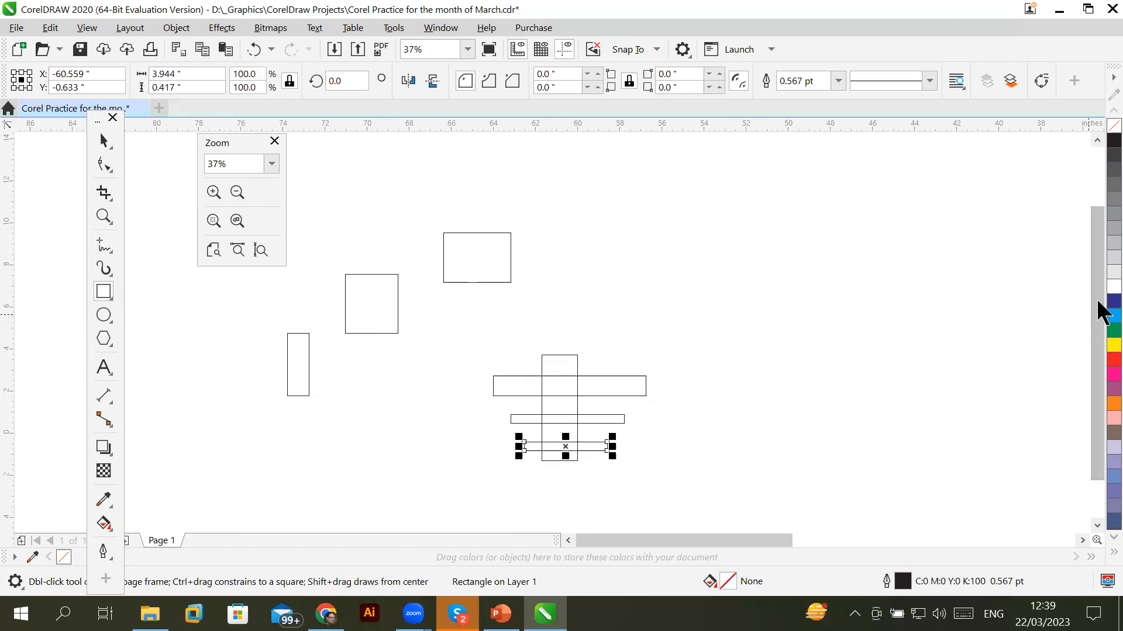
Fill the bars navy, red and yellow and the upright light grey, then fit the whole page
click(1114, 301)
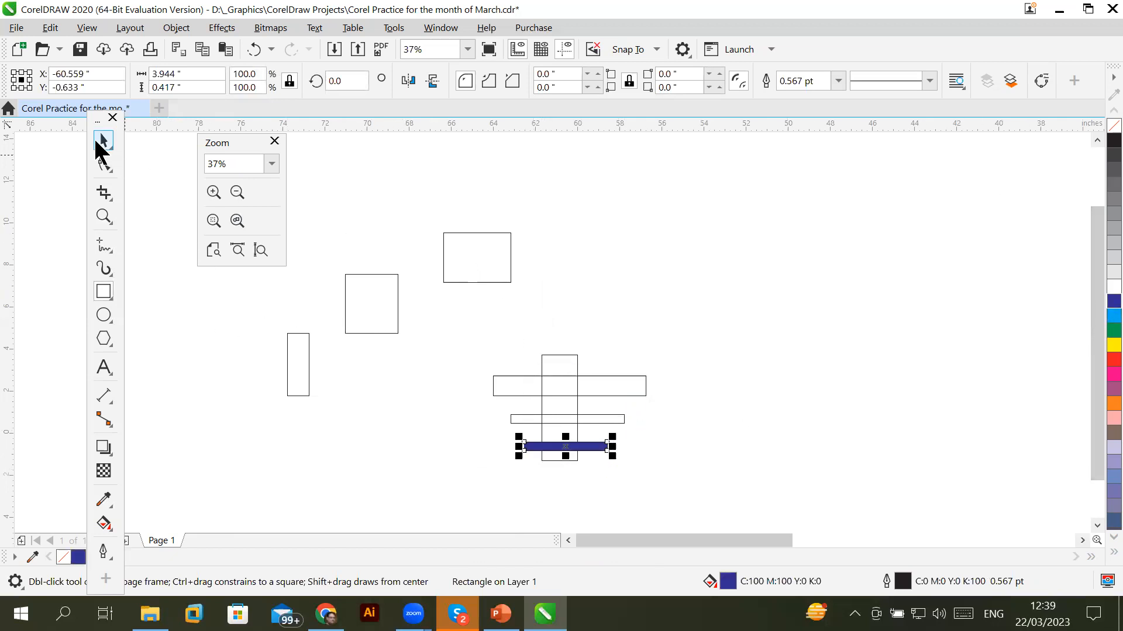
click(103, 141)
click(630, 378)
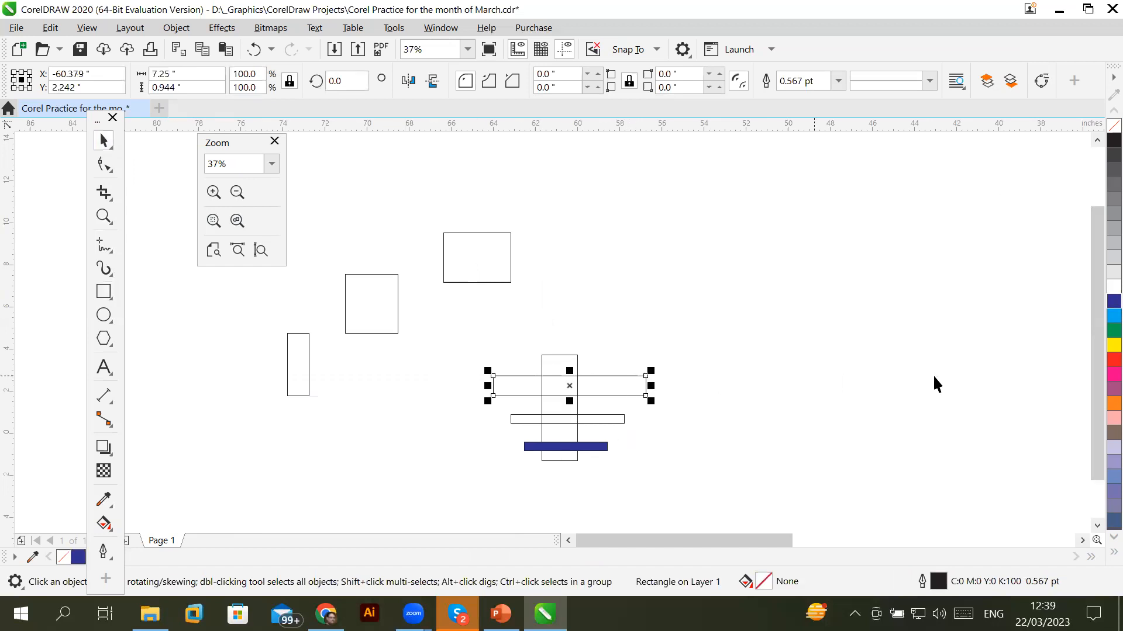
click(1114, 359)
click(605, 415)
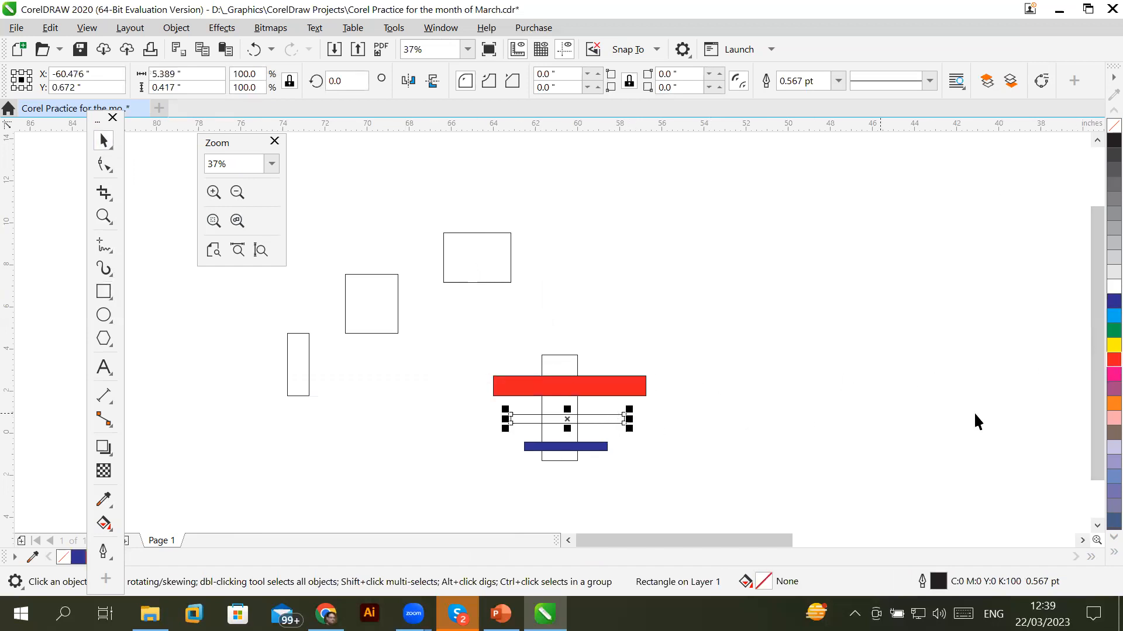
click(1113, 345)
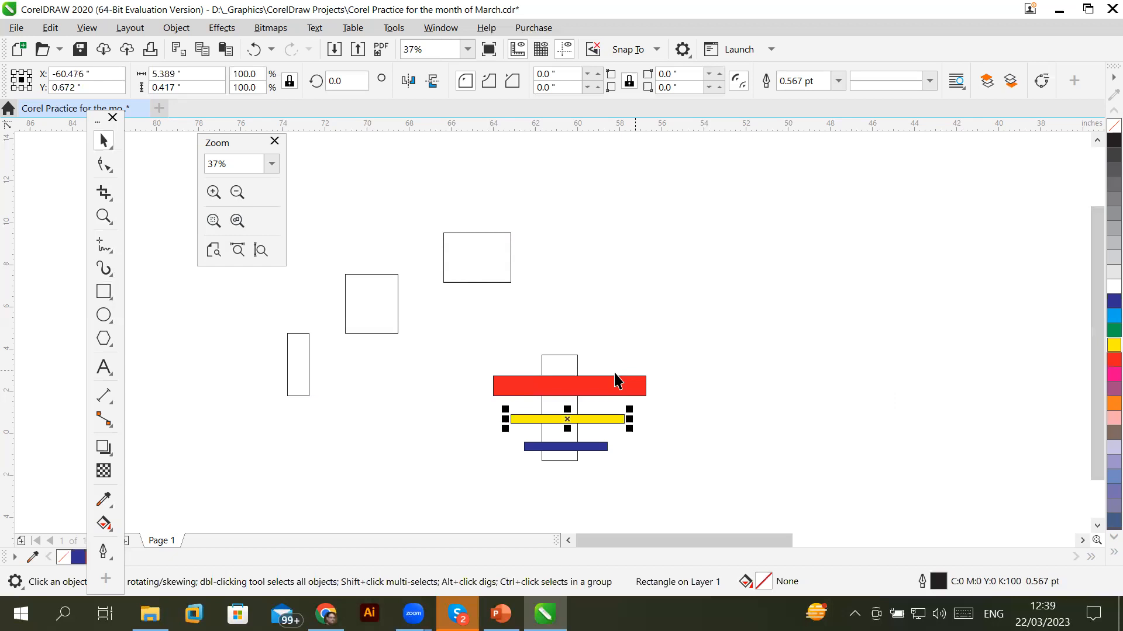
click(573, 355)
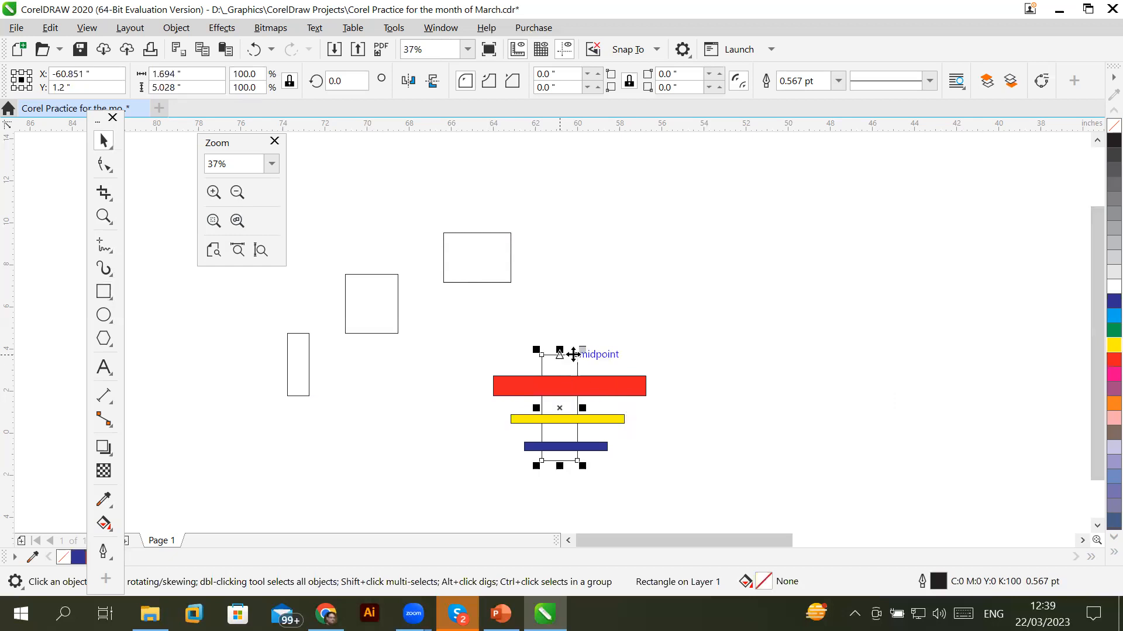
click(1099, 275)
click(863, 304)
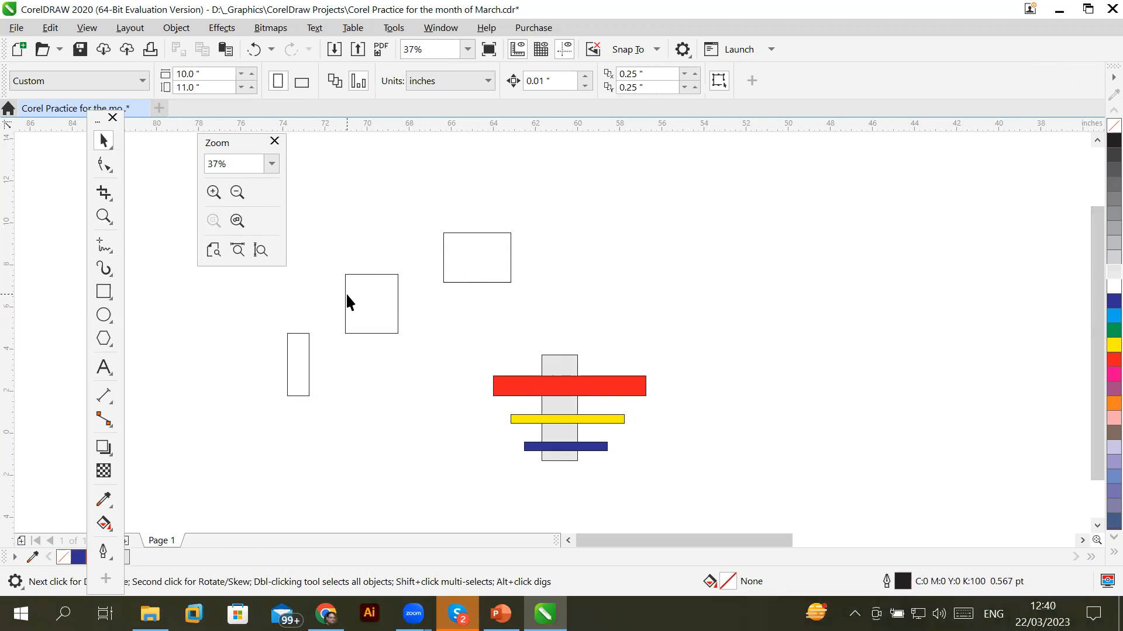
click(260, 251)
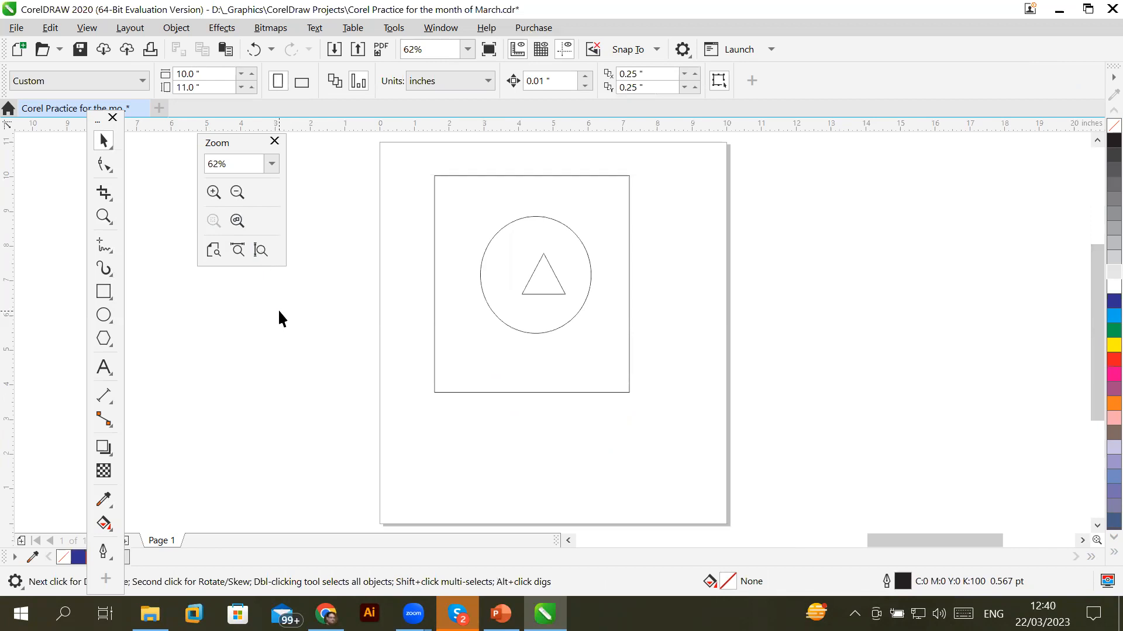
Draw one wide ellipse and three tall narrow ellipses across it above the page, filling the rightmost navy
click(1096, 170)
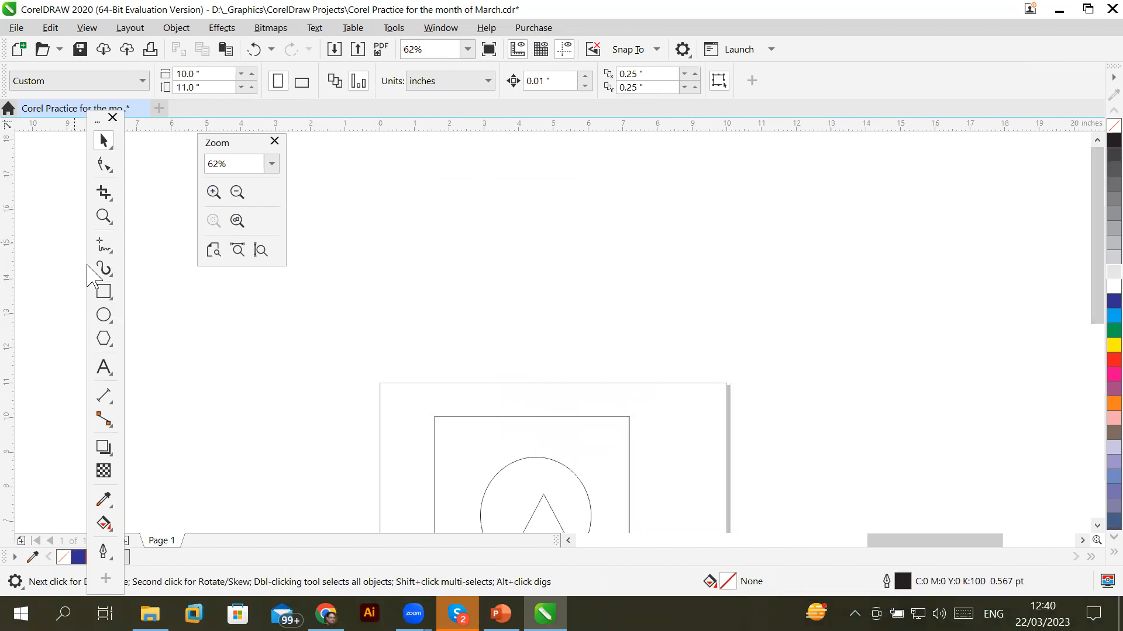
click(105, 315)
drag(408, 147, 652, 253)
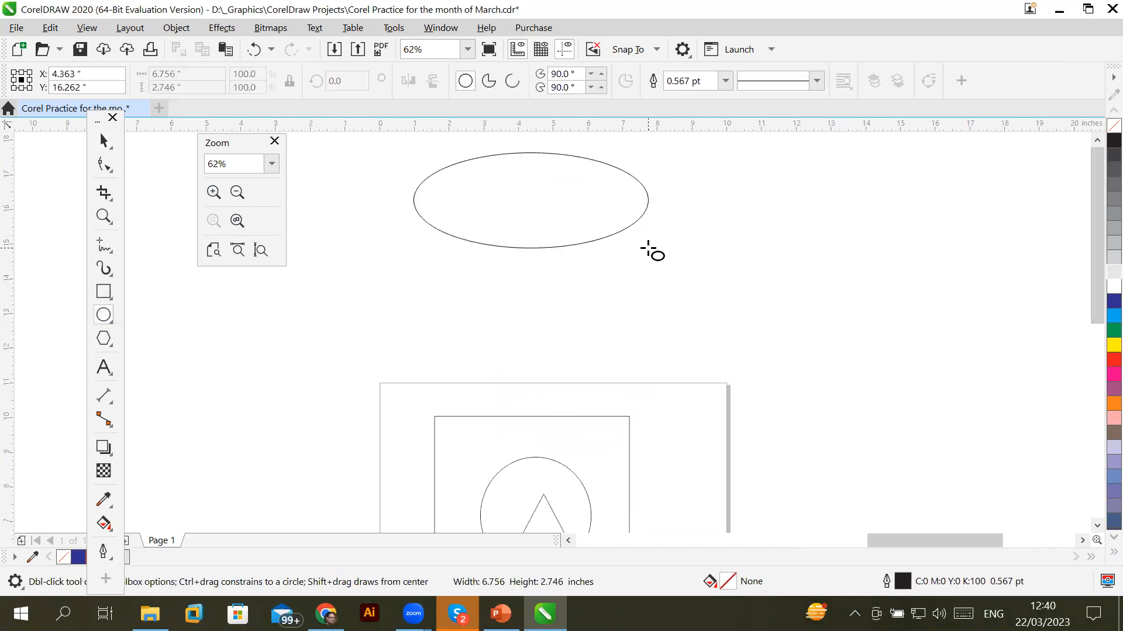
drag(522, 140, 577, 284)
drag(442, 135, 474, 281)
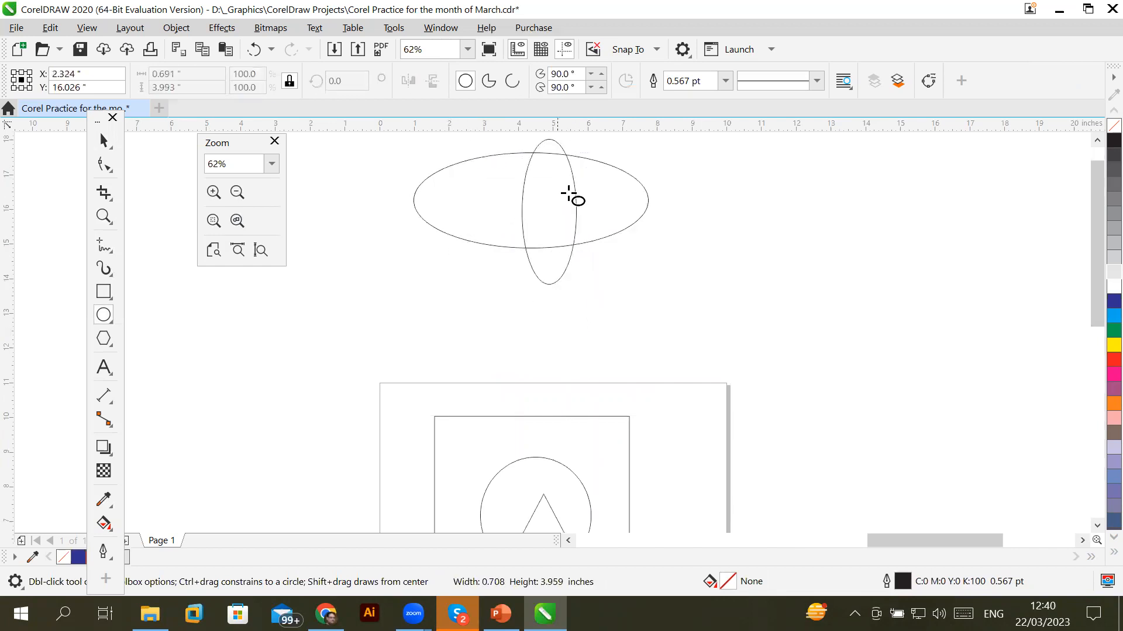
drag(610, 149, 630, 256)
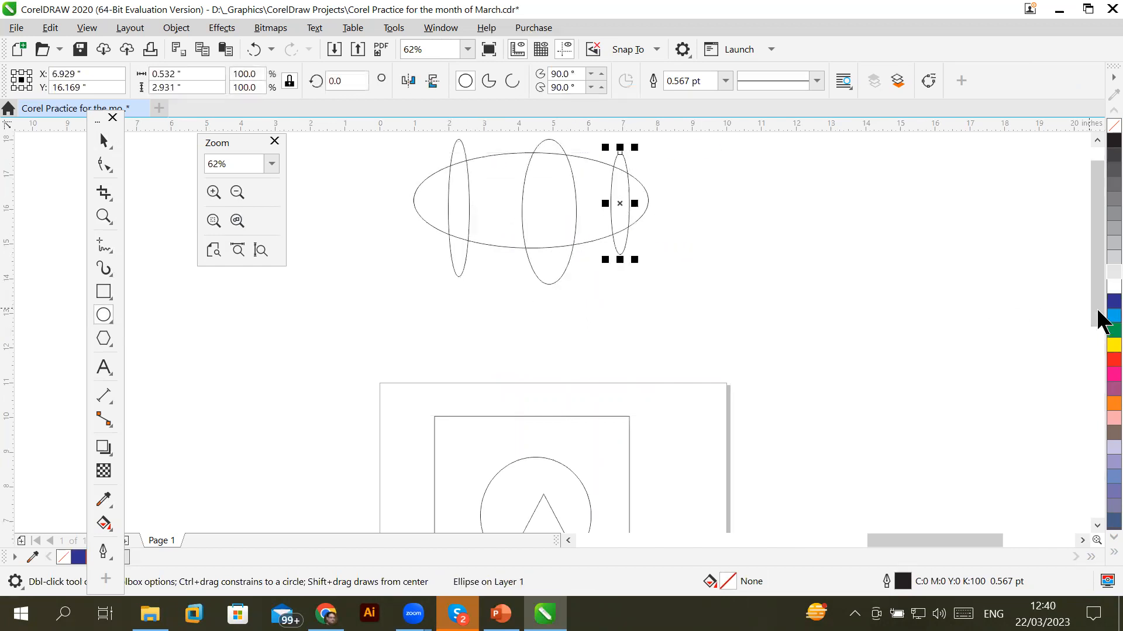
click(1113, 300)
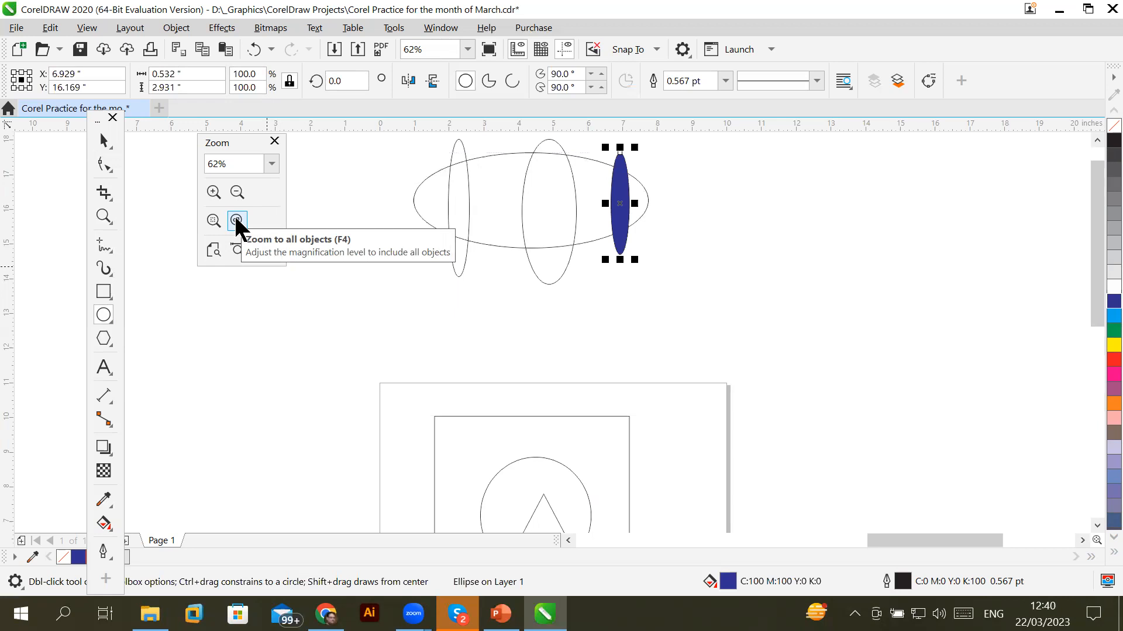
Zoom to all objects, move the floating toolbox to mid-canvas, and close the Zoom docker
click(237, 220)
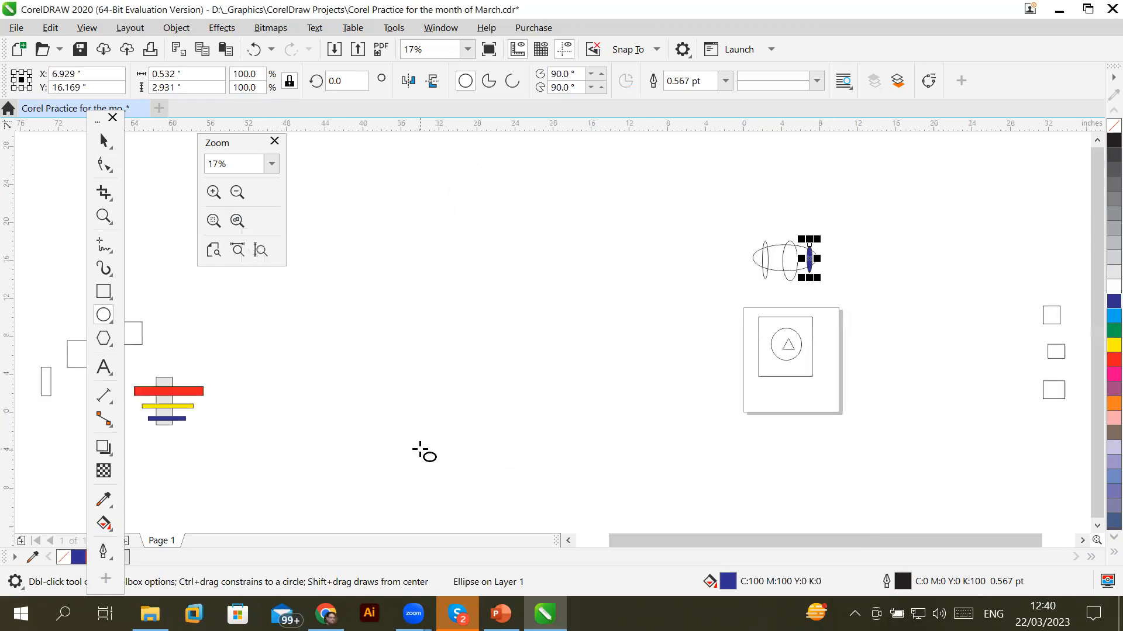
click(102, 147)
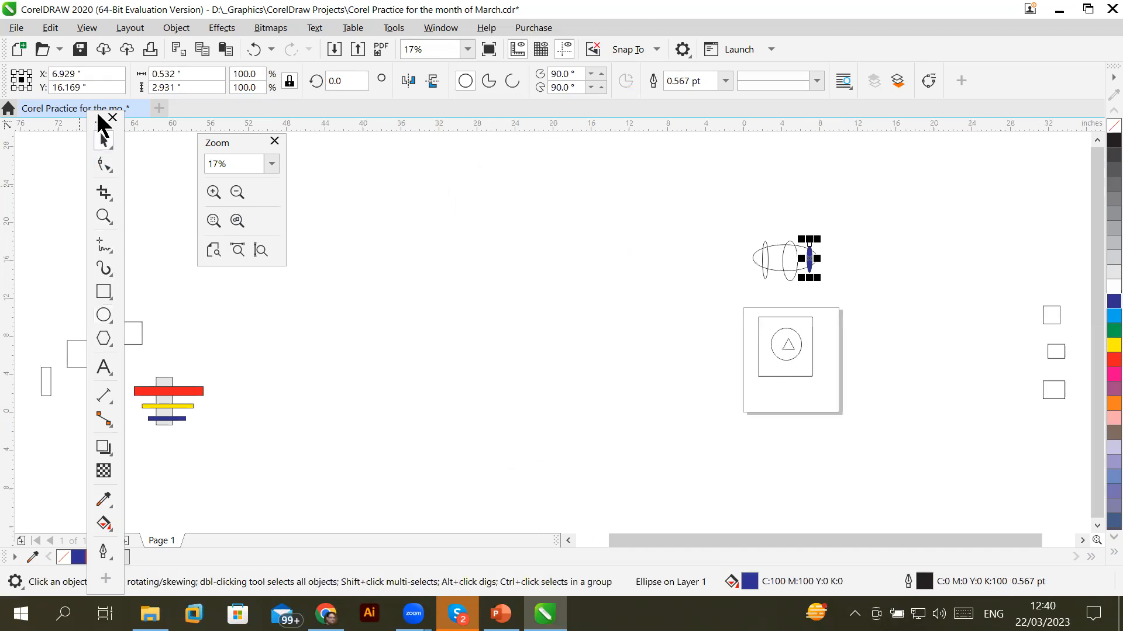
drag(100, 120, 476, 173)
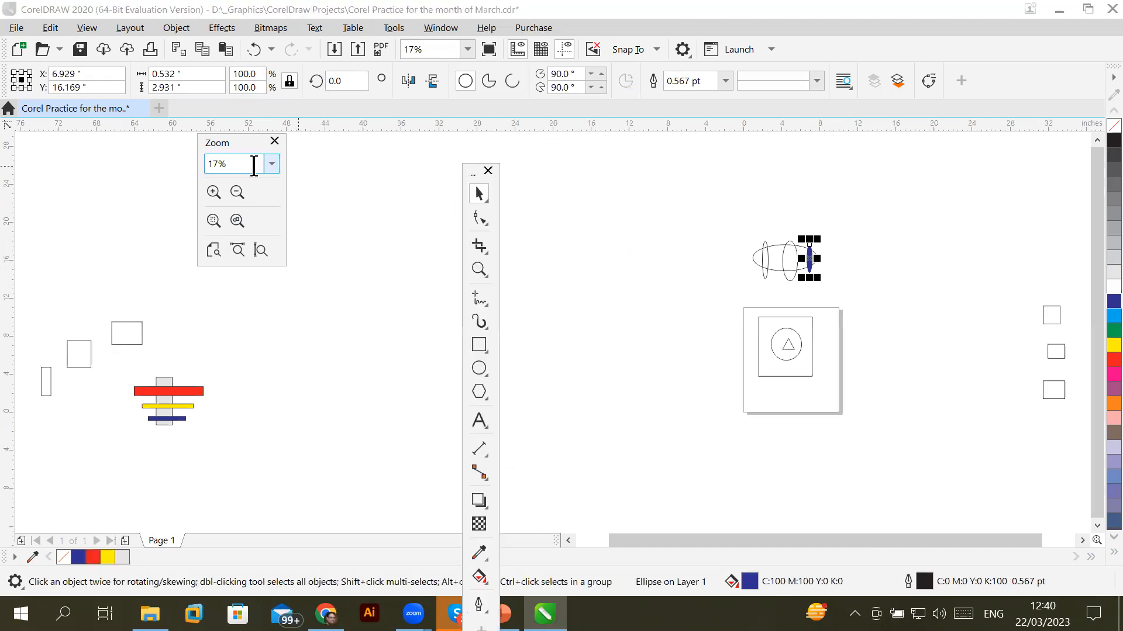
click(275, 142)
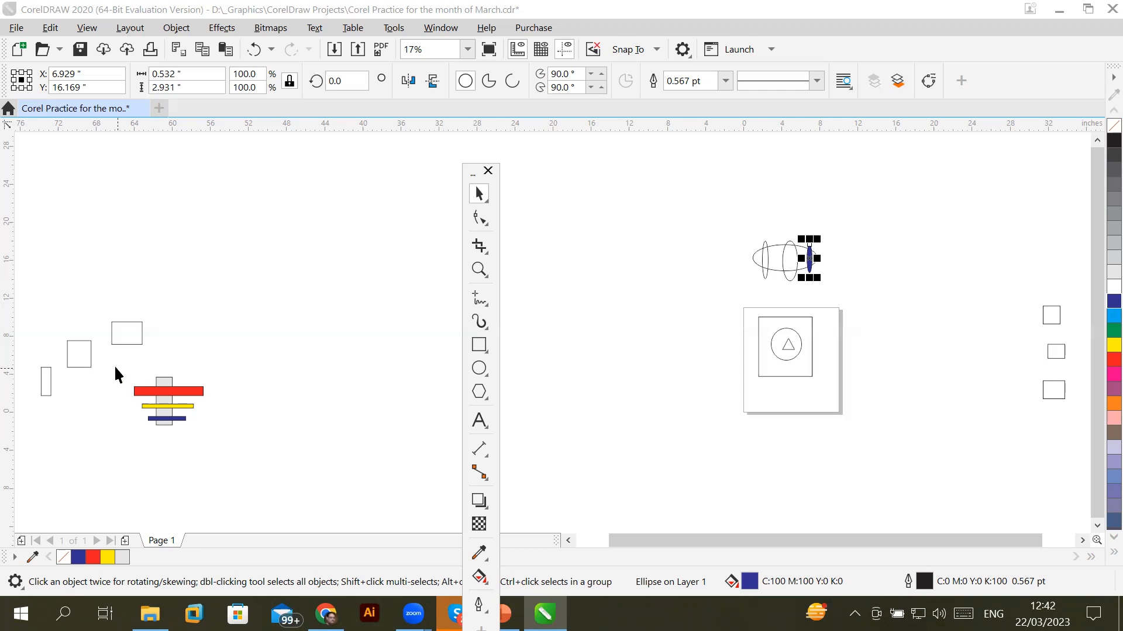
Marquee-select the red, yellow and blue bars together with their grey backing
drag(114, 365, 273, 462)
Drag the bar group onto the circle and triangle inside the square frame, then deselect
drag(167, 405, 786, 346)
click(402, 358)
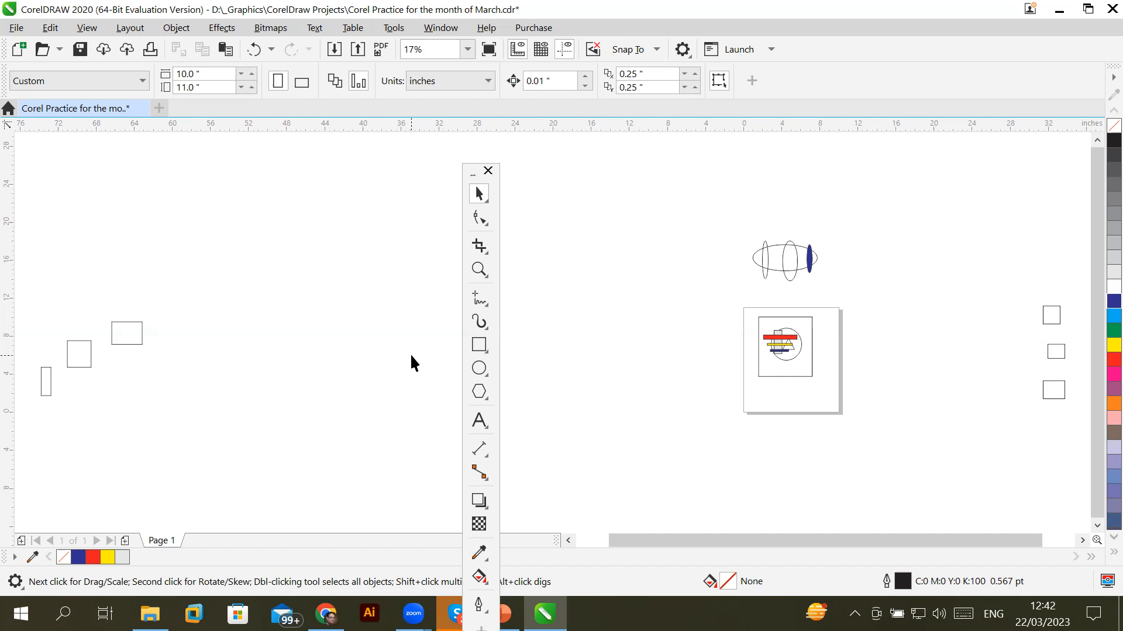
scroll(964, 382, up, 2)
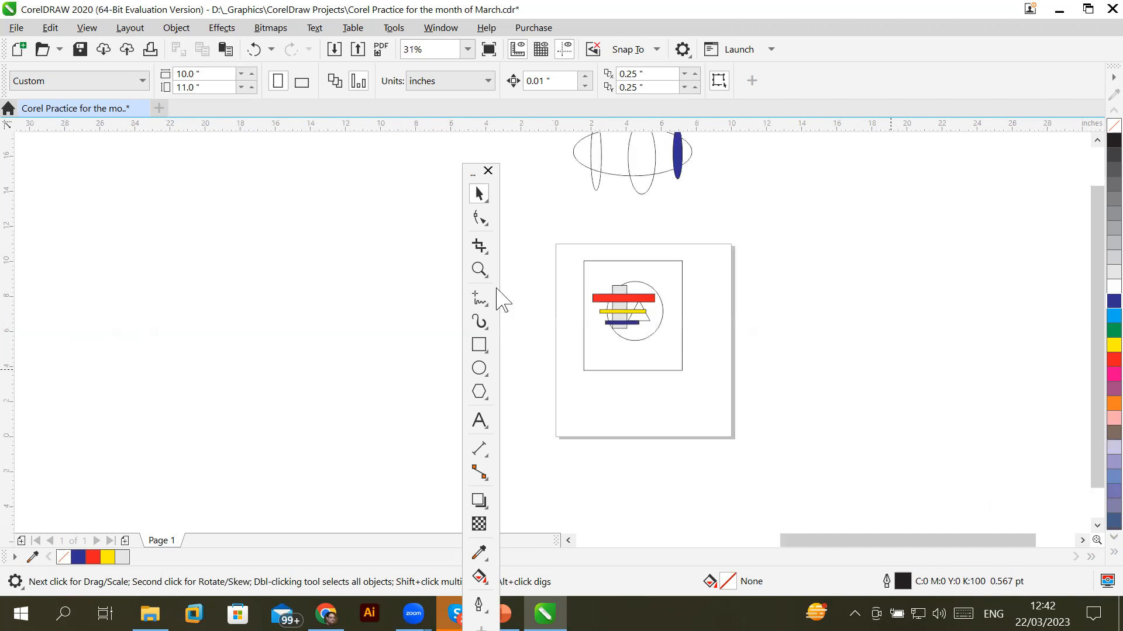
Turn off View > Page > Page Border, then select the square frame
click(85, 30)
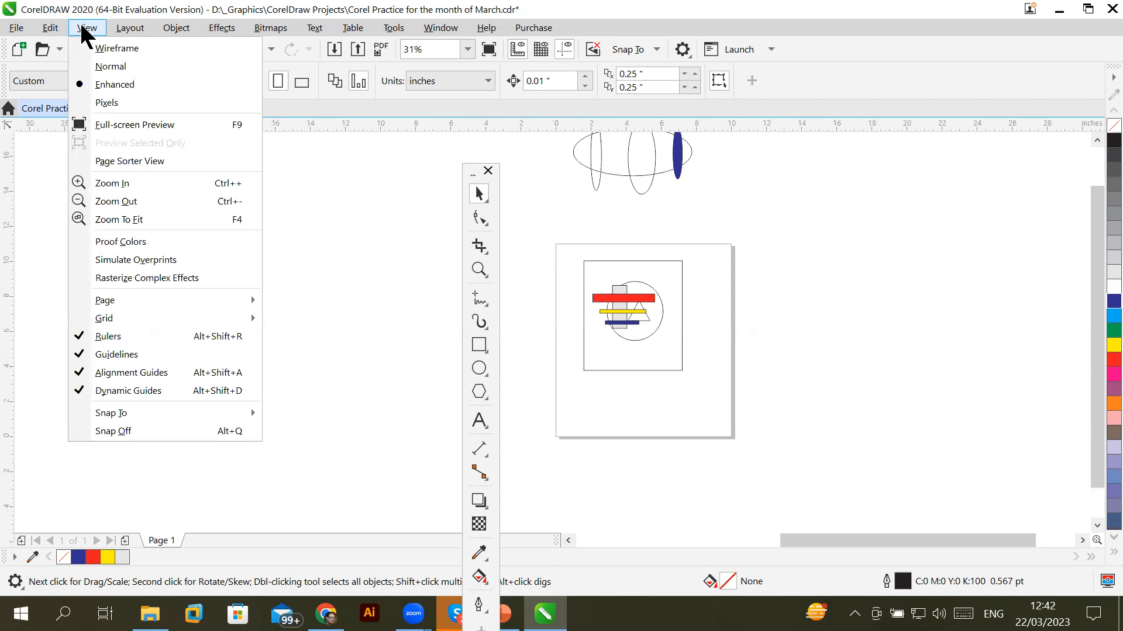
mouse_move(139, 302)
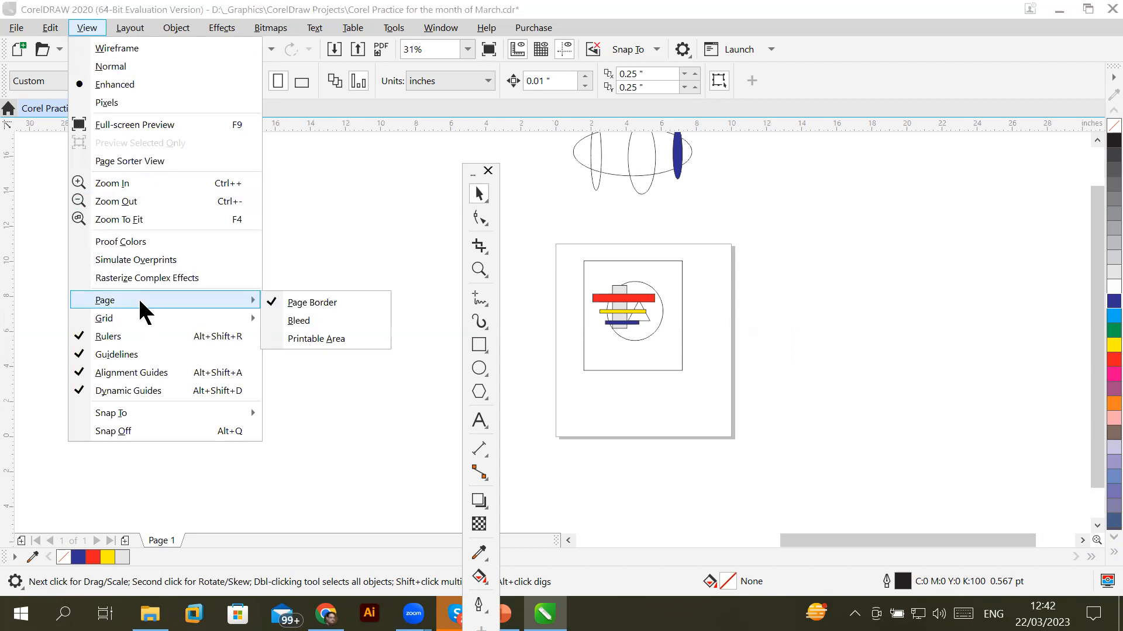
click(319, 302)
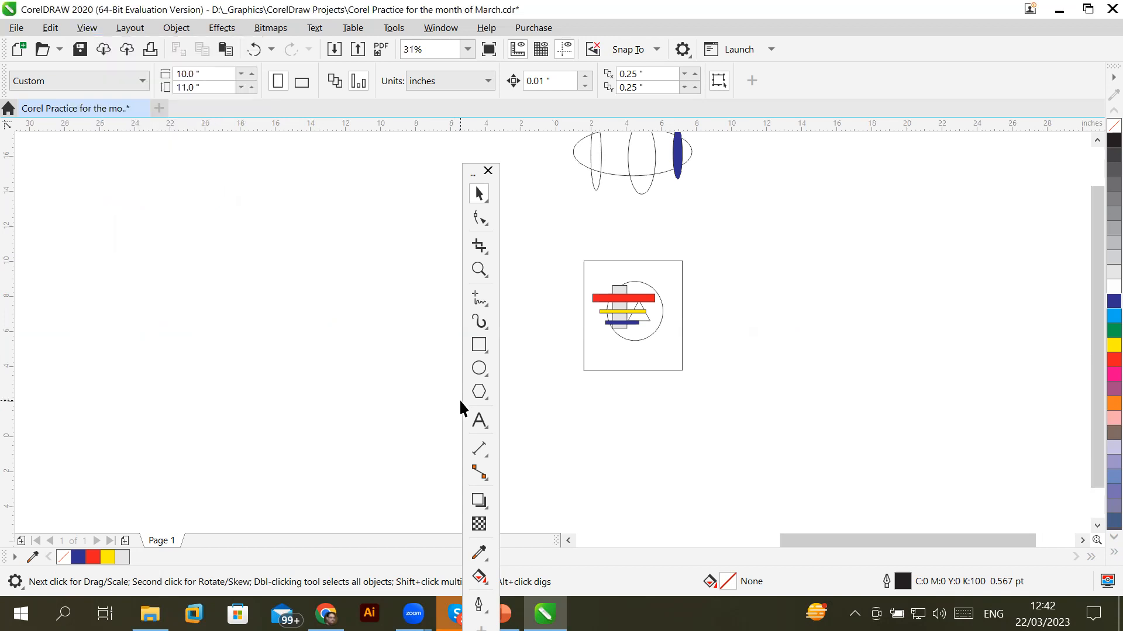
click(682, 277)
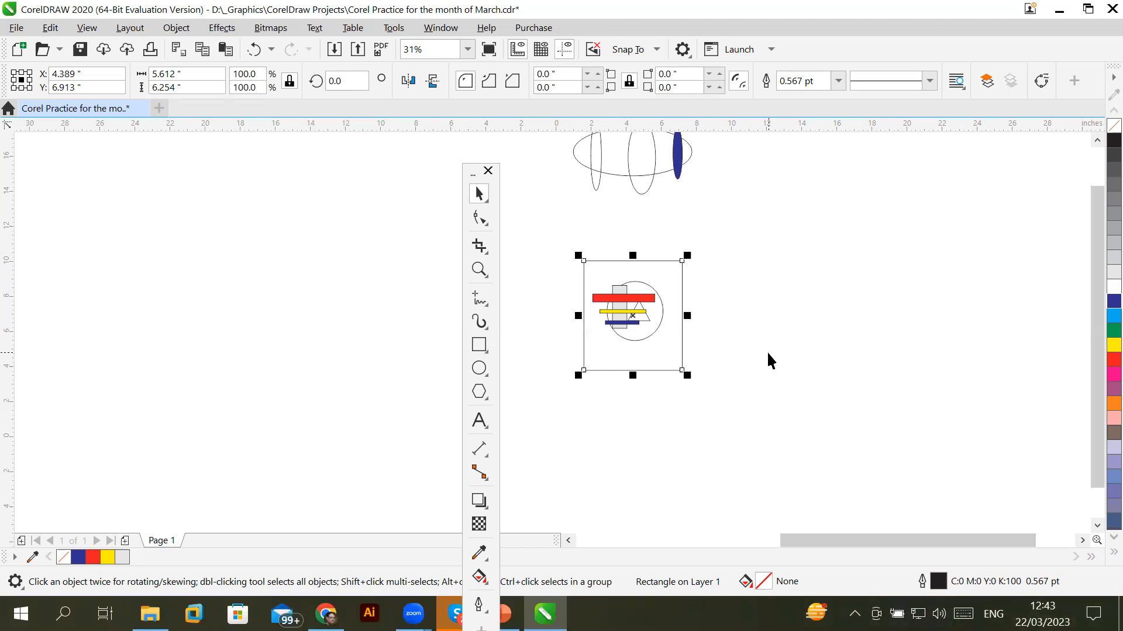
Remove the selected square frame around the circle and bars, then pan the canvas
key(Escape)
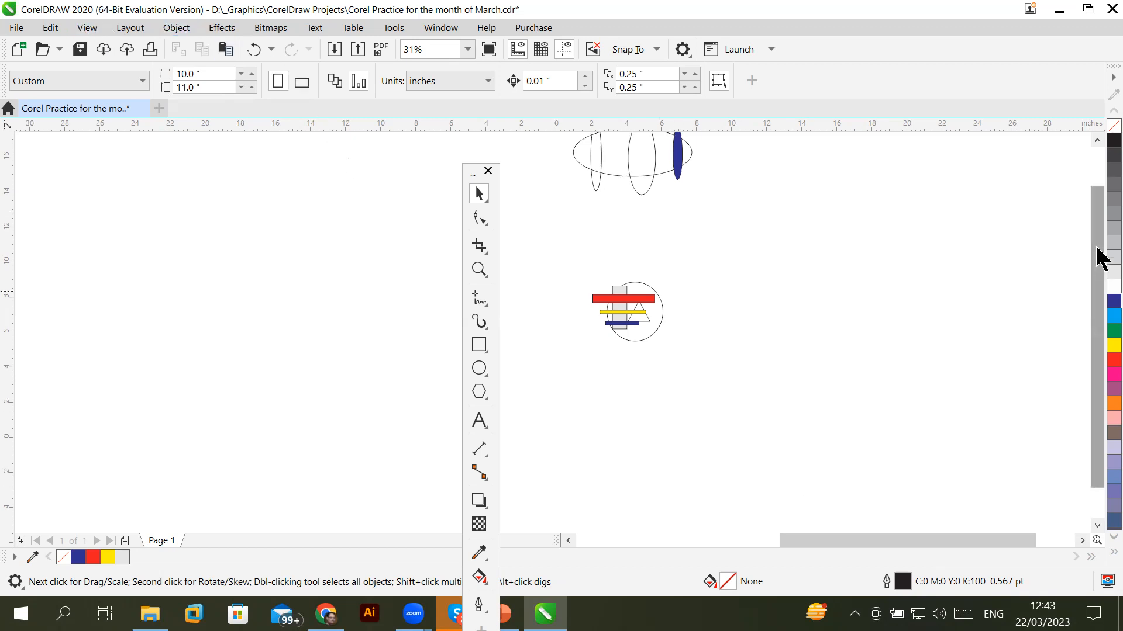
drag(1101, 258, 1097, 213)
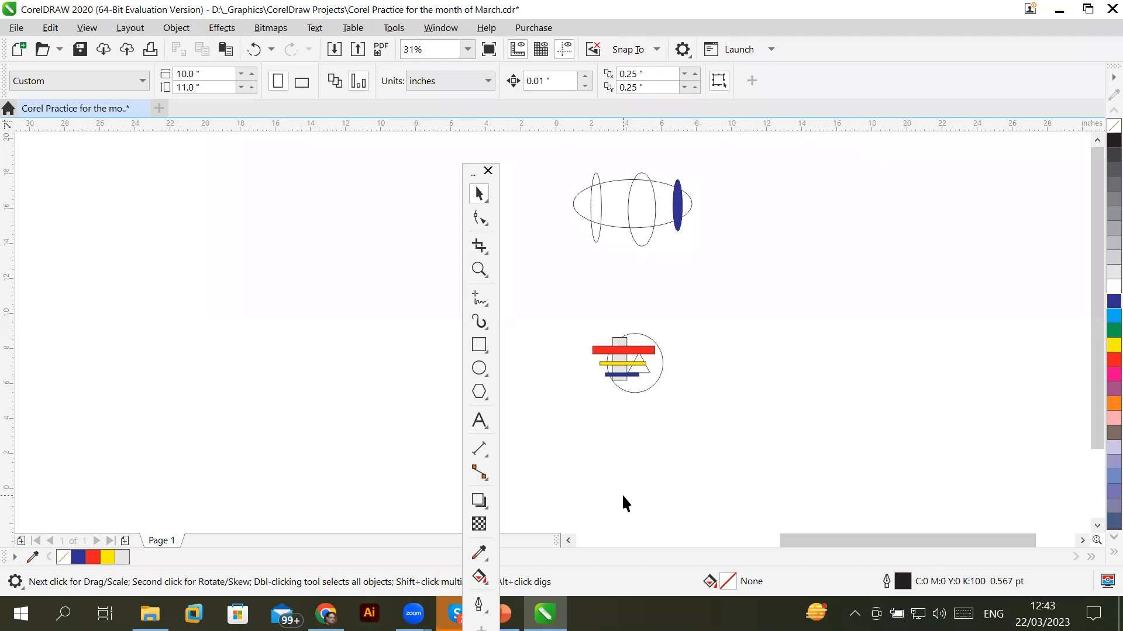
drag(784, 533, 215, 457)
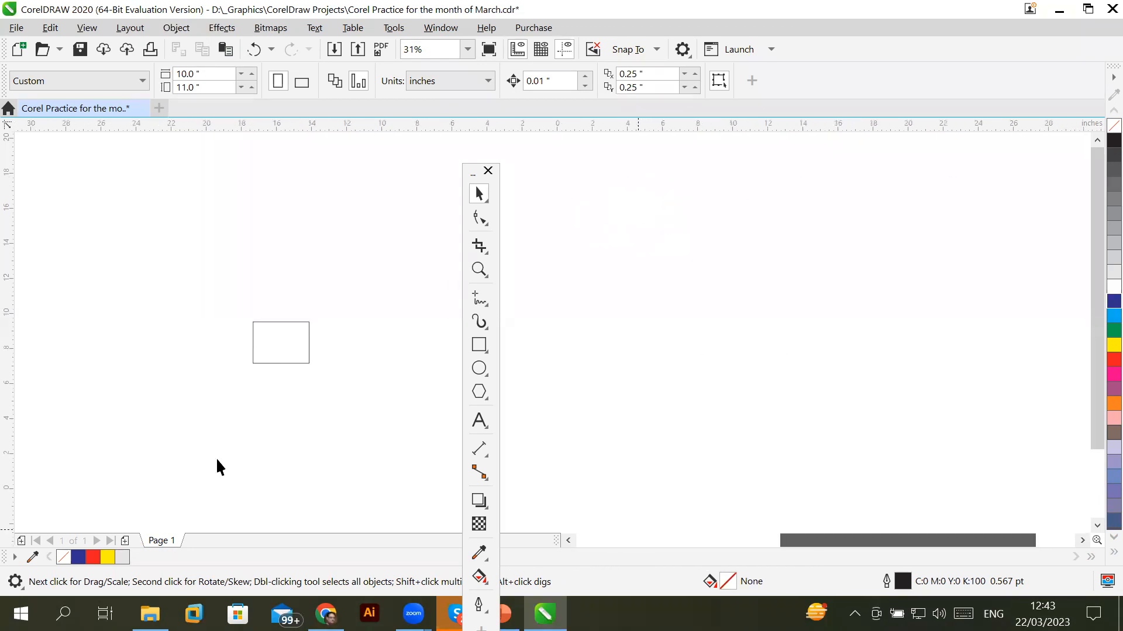
drag(804, 539, 863, 545)
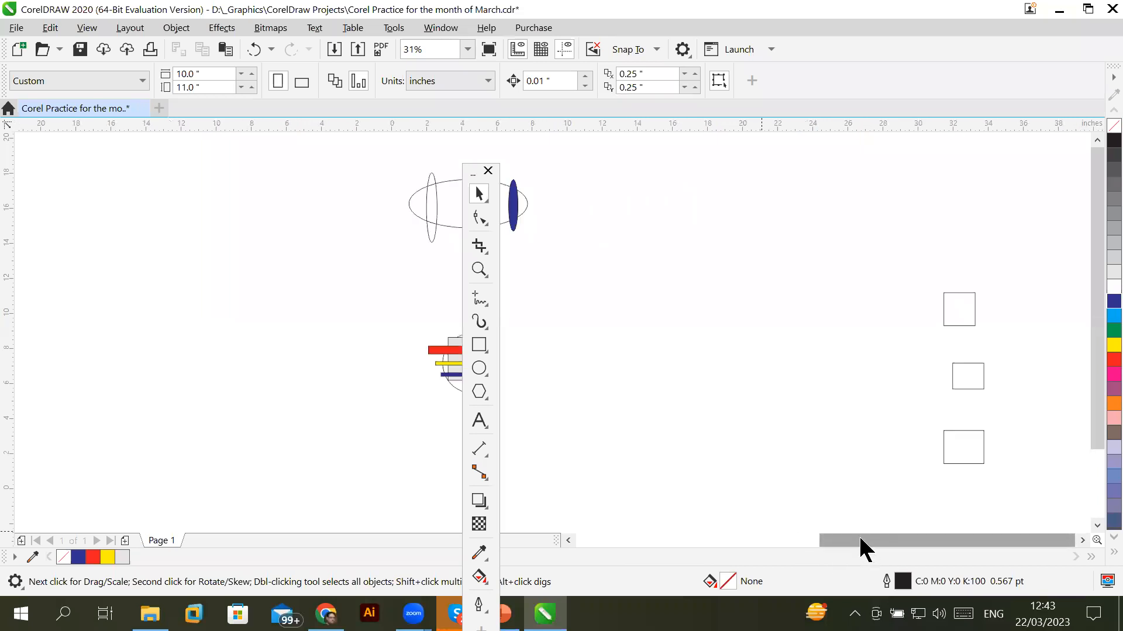
Turn Page Border back on and drag the floating toolbox left, off the ellipses
click(86, 28)
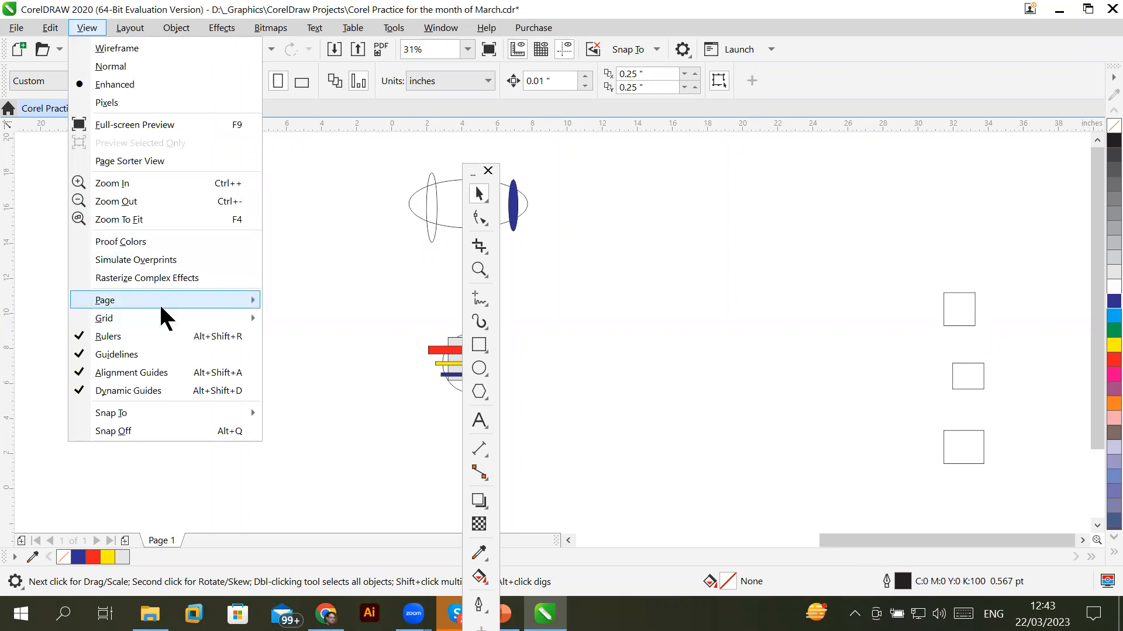
mouse_move(162, 301)
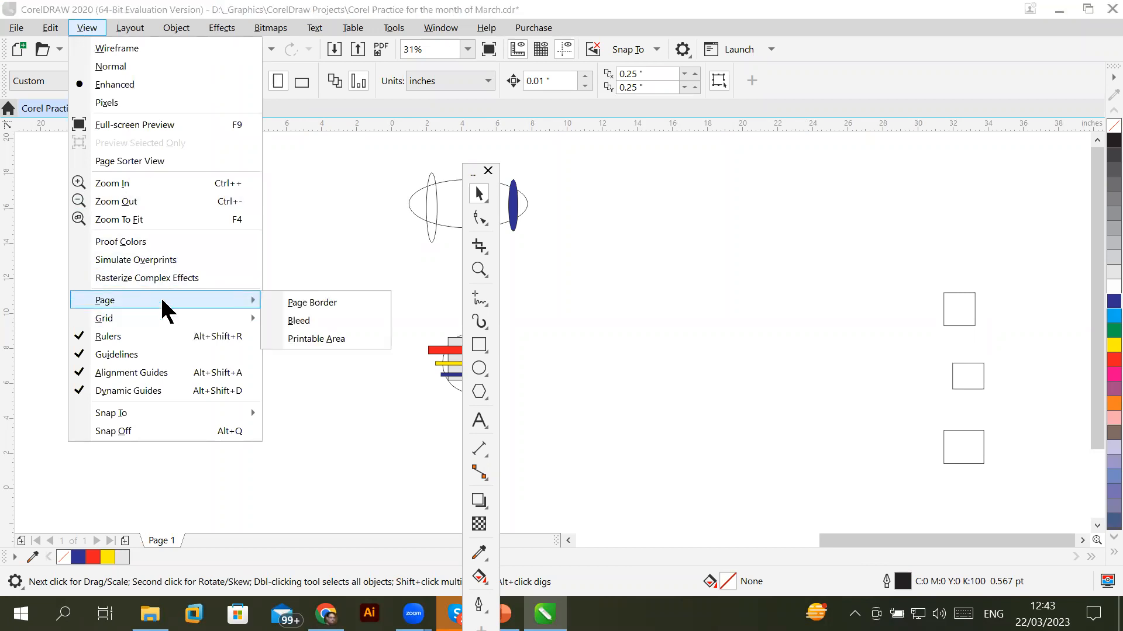
click(298, 305)
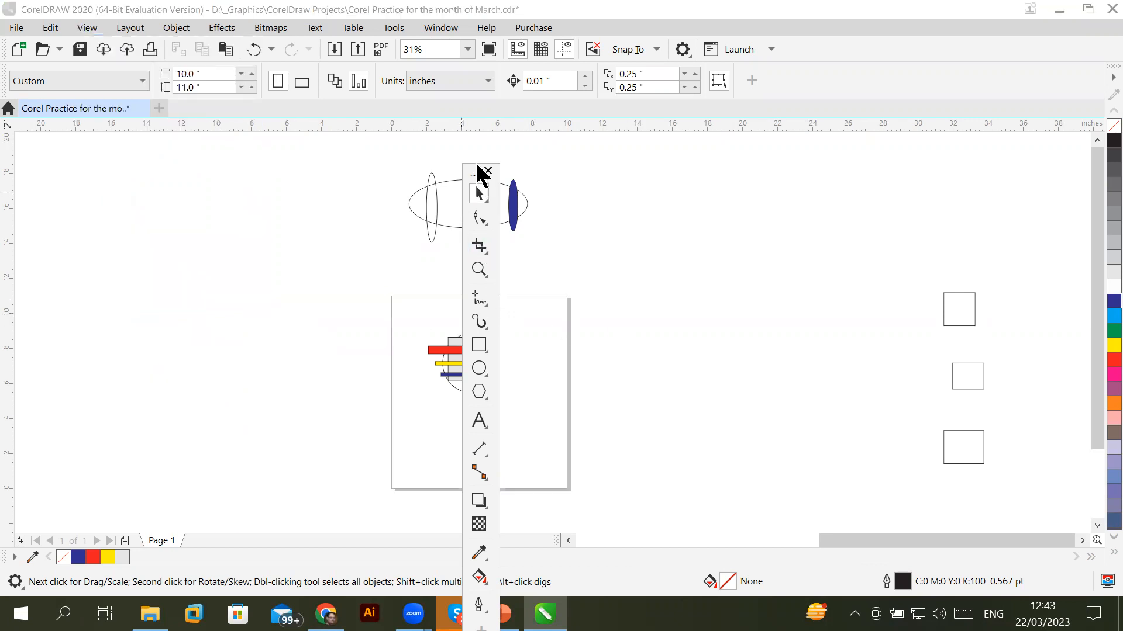
drag(481, 170, 276, 139)
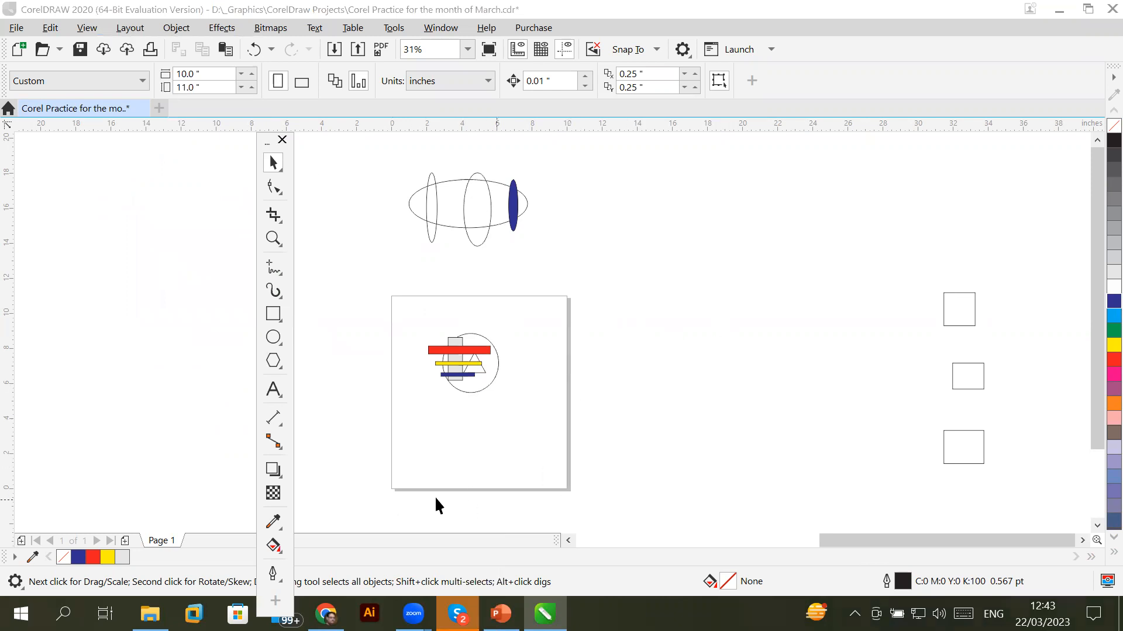
Marquee-select the three small squares beside the page and drag them right of the circle
scroll(479, 497, up, 5)
scroll(462, 322, up, 3)
scroll(531, 311, down, 6)
scroll(509, 276, up, 1)
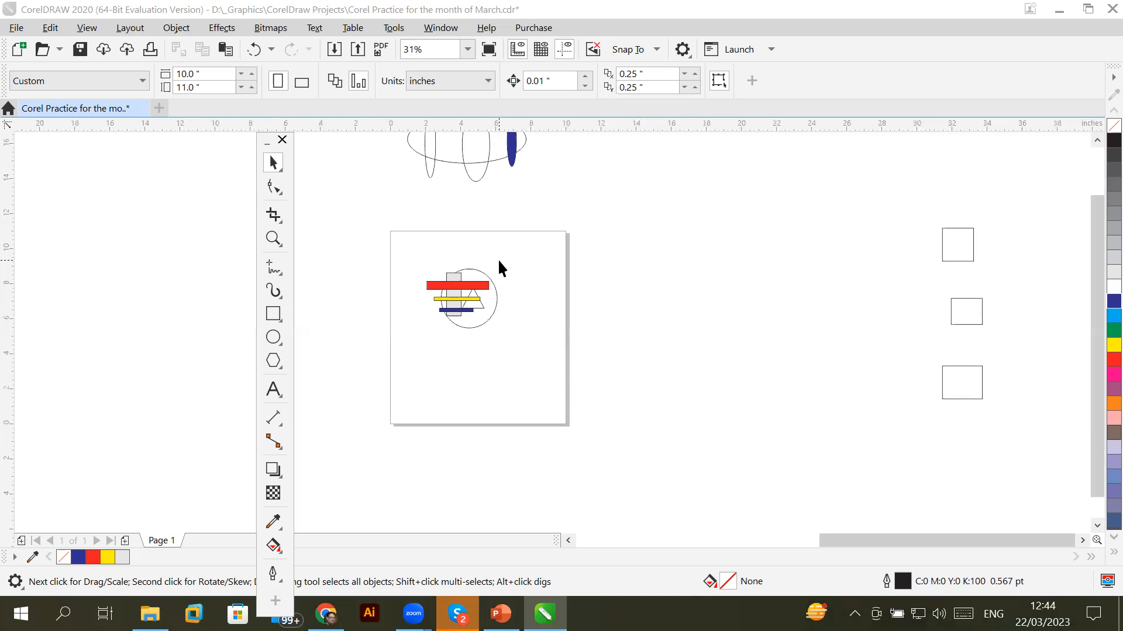
drag(906, 202, 1005, 454)
drag(944, 380, 511, 396)
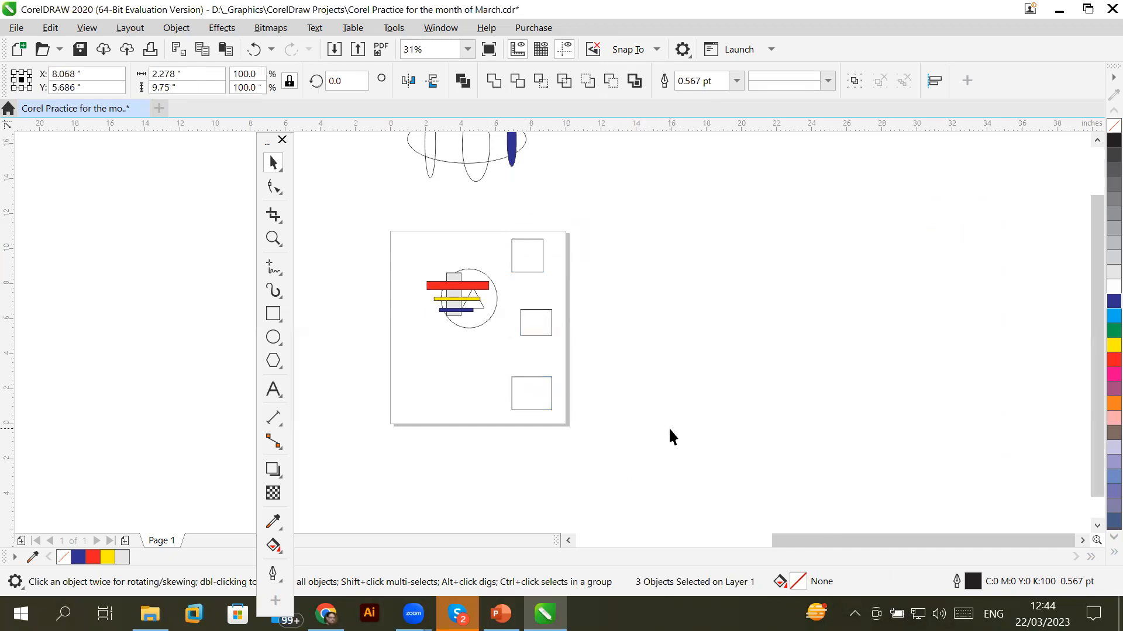
click(672, 424)
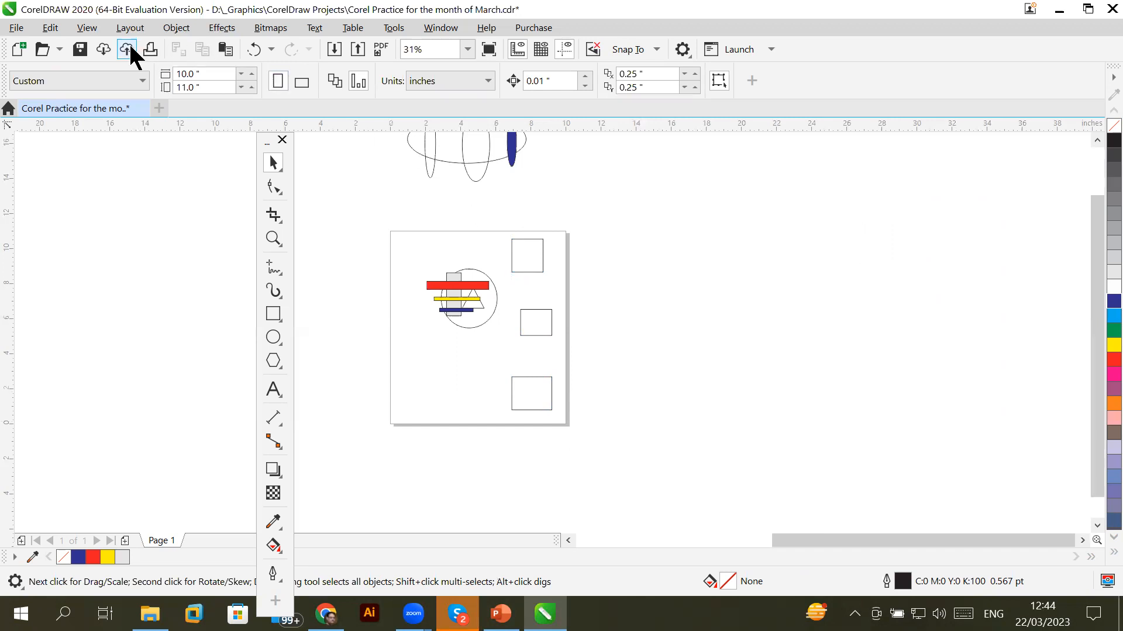
Enable View > Page > Bleed to show the dashed bleed outline around the page
click(91, 29)
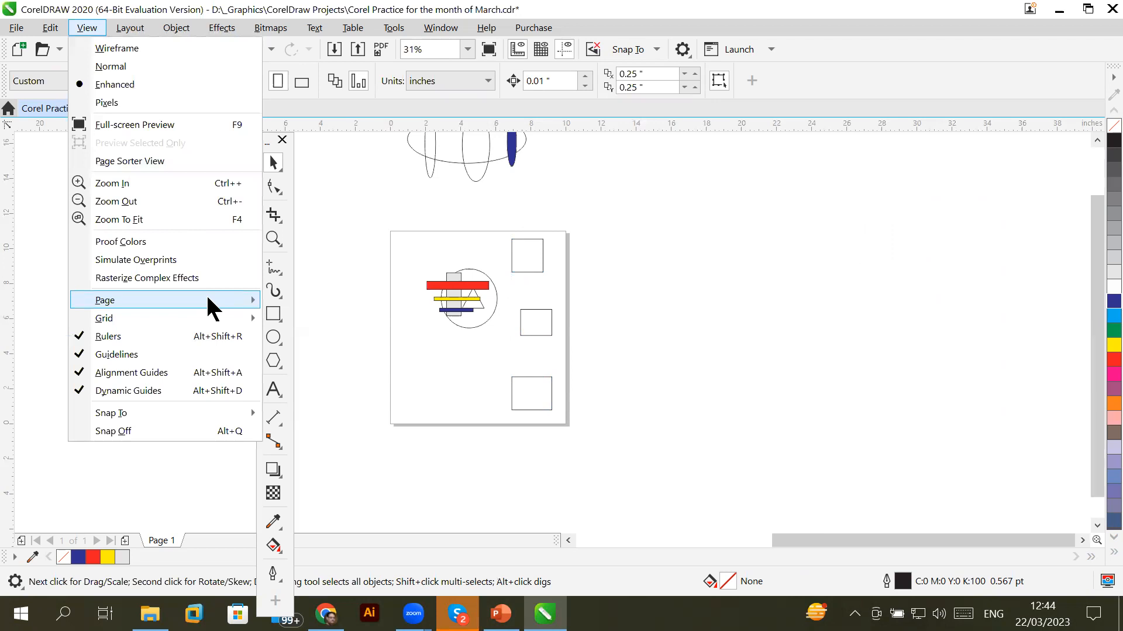
mouse_move(206, 293)
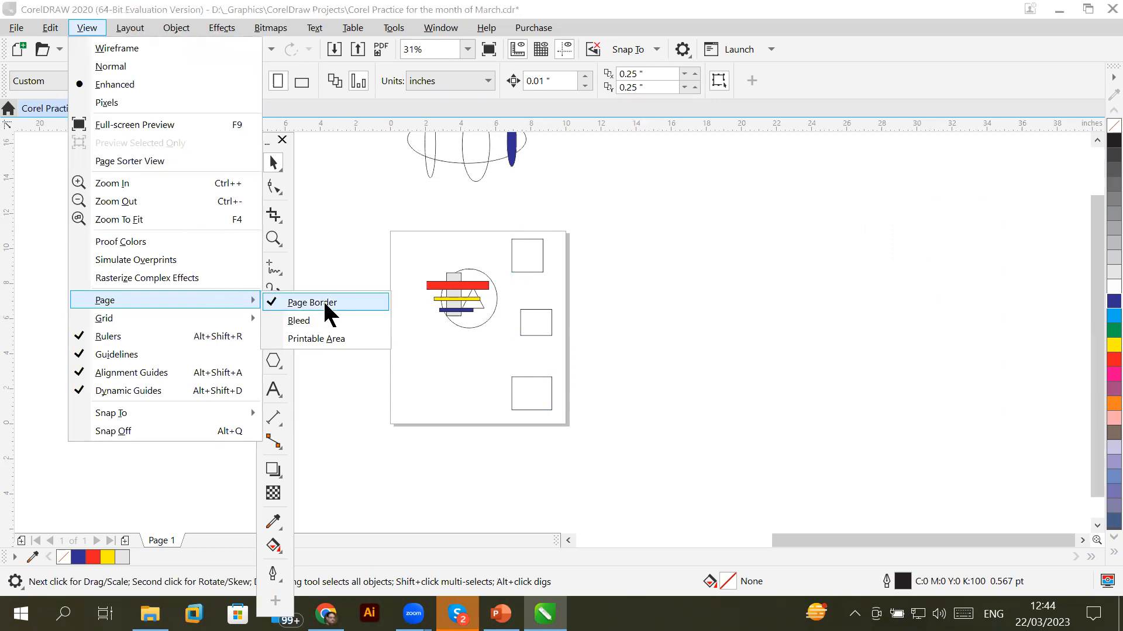
click(303, 326)
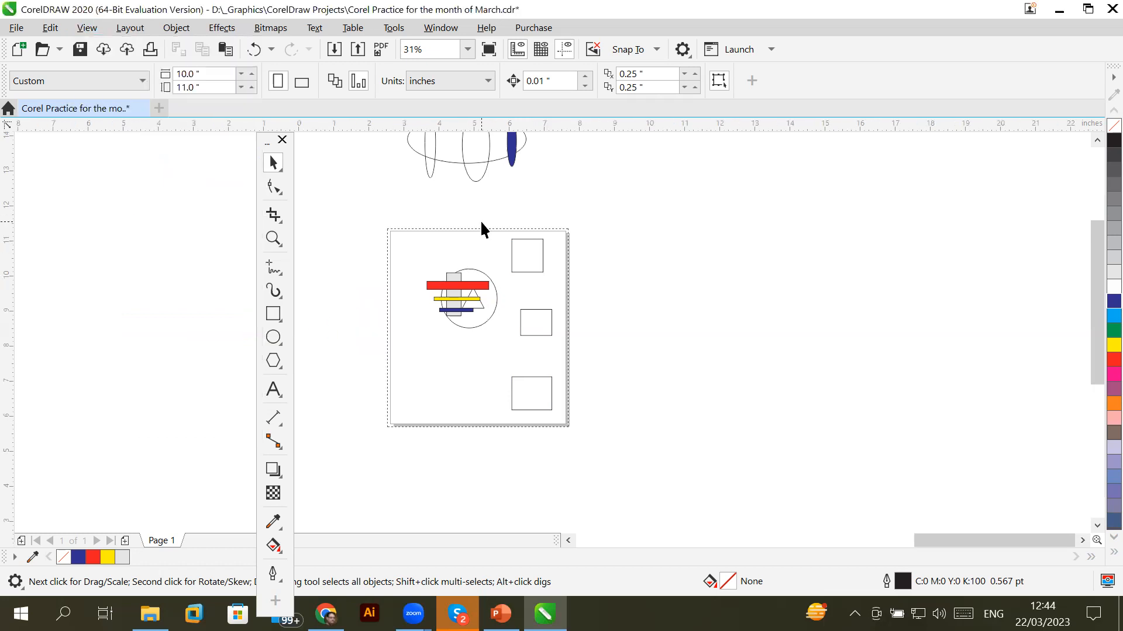
scroll(485, 239, up, 3)
Zoom in and out around the drawing, ending at 250% on the top-right rectangle
scroll(471, 251, up, 8)
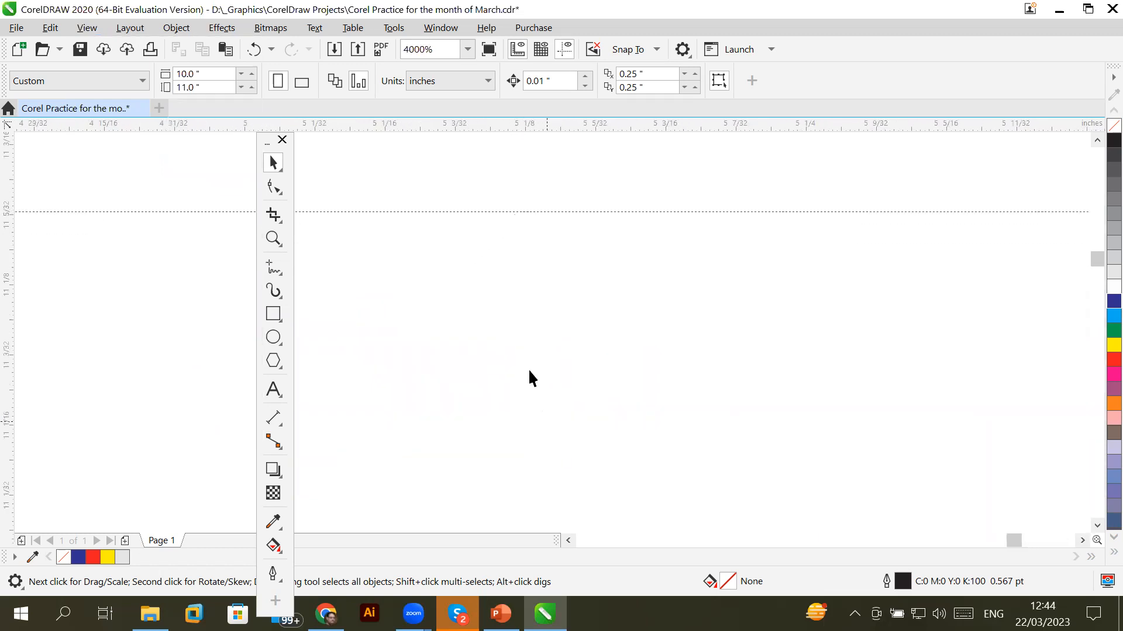
scroll(565, 293, down, 8)
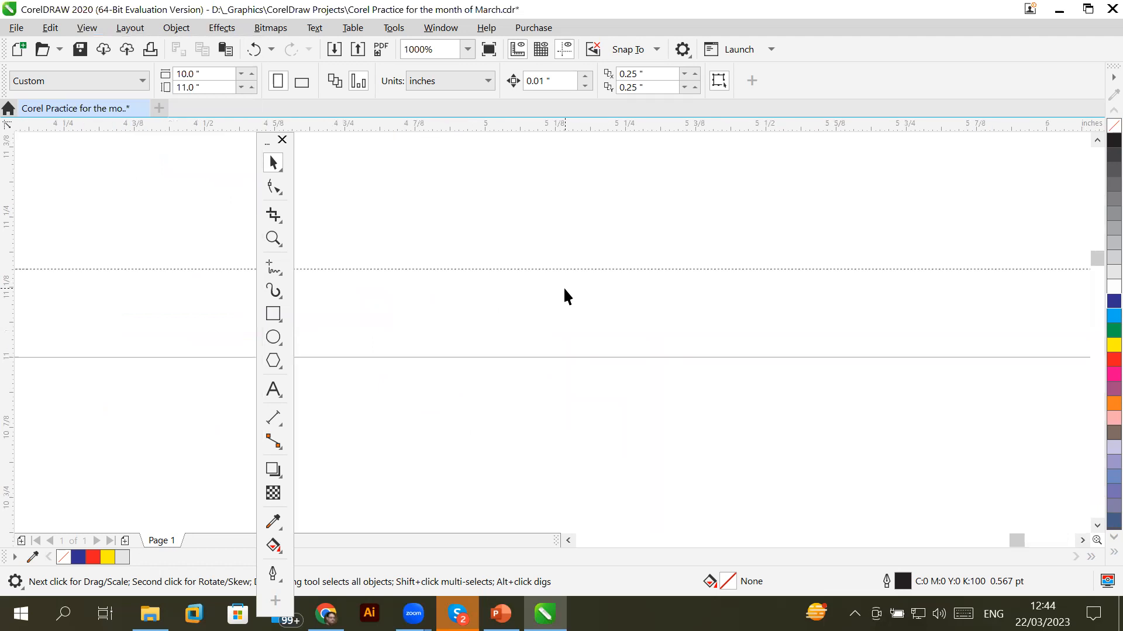
scroll(564, 292, down, 3)
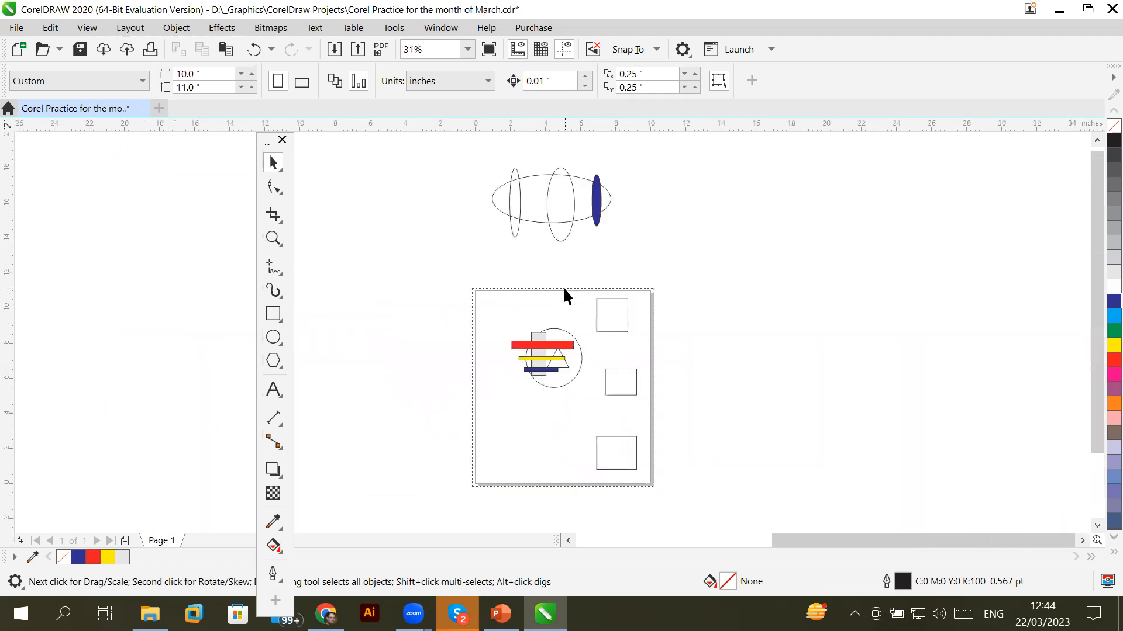
scroll(632, 401, up, 3)
scroll(632, 401, down, 2)
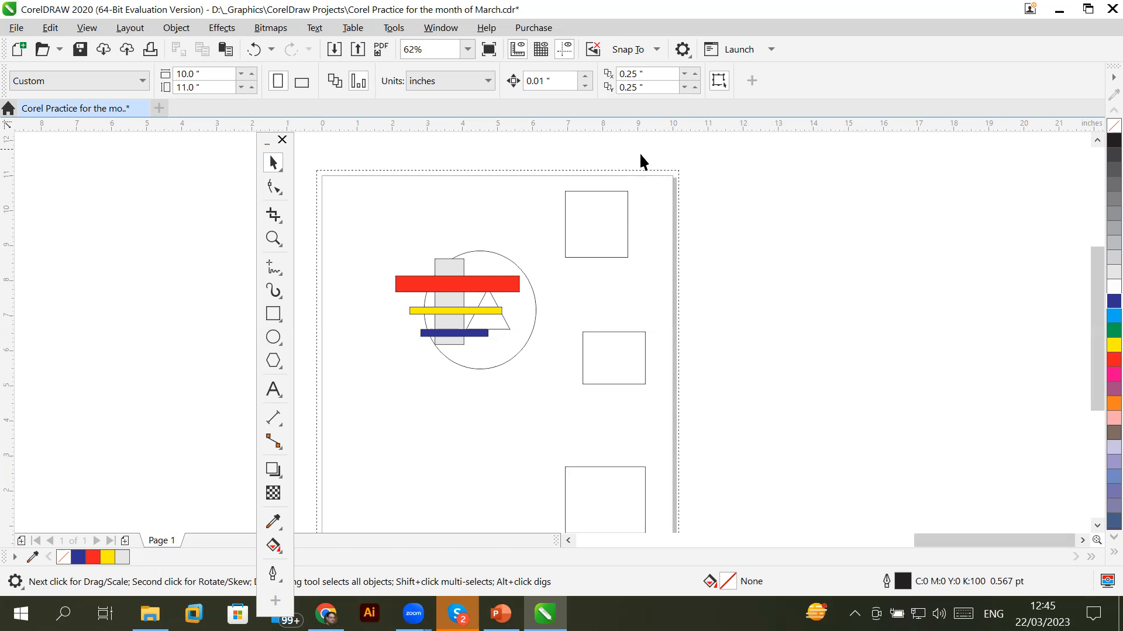
scroll(637, 160, up, 2)
scroll(721, 188, up, 2)
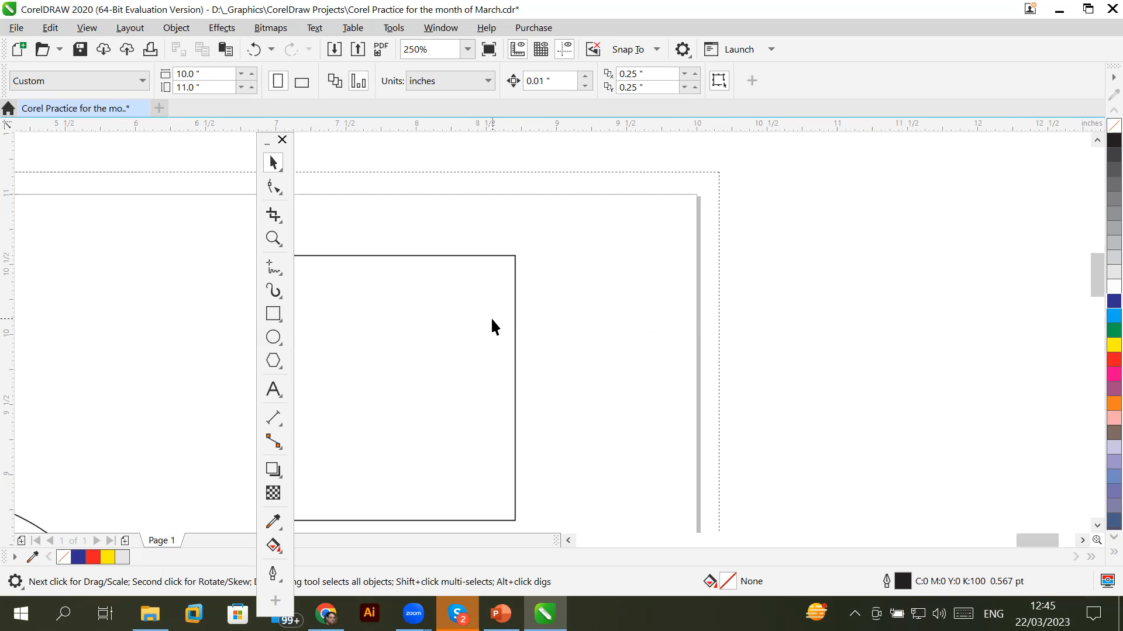
click(87, 28)
click(86, 28)
Use View > Zoom To Fit to show the ellipses, circle, bars and squares together
scroll(511, 251, up, 5)
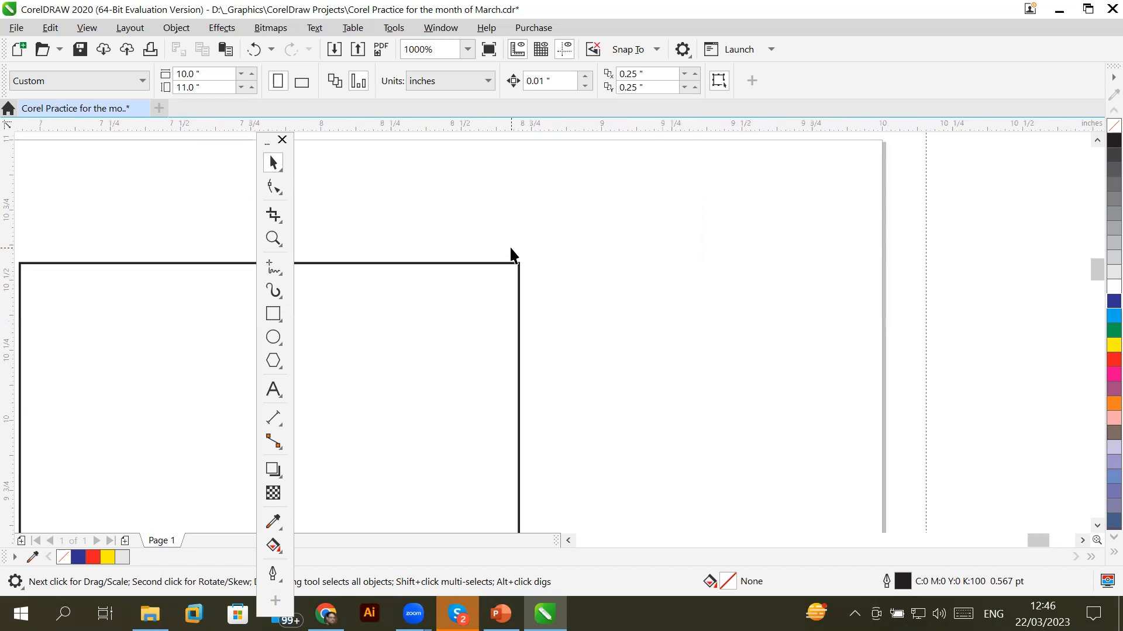
scroll(510, 255, down, 10)
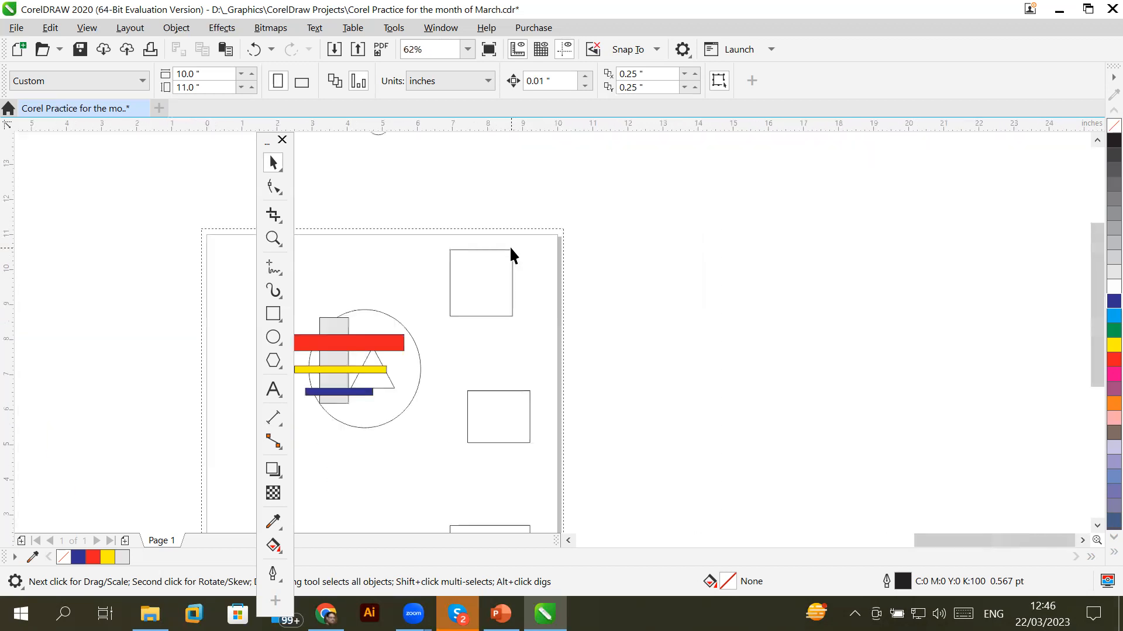
click(78, 30)
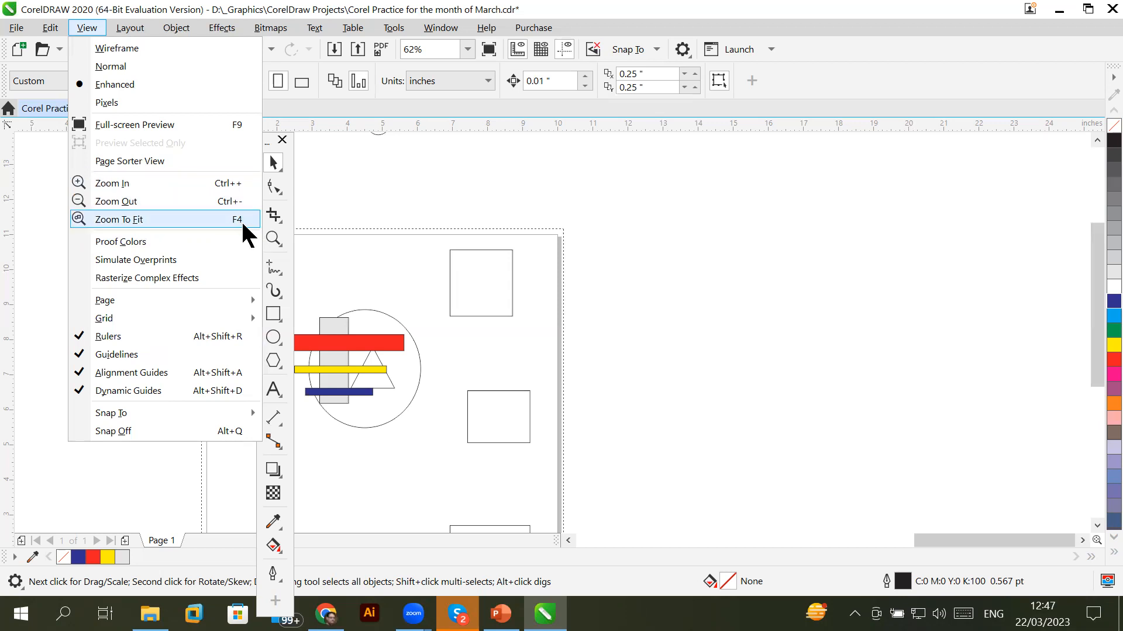
click(212, 220)
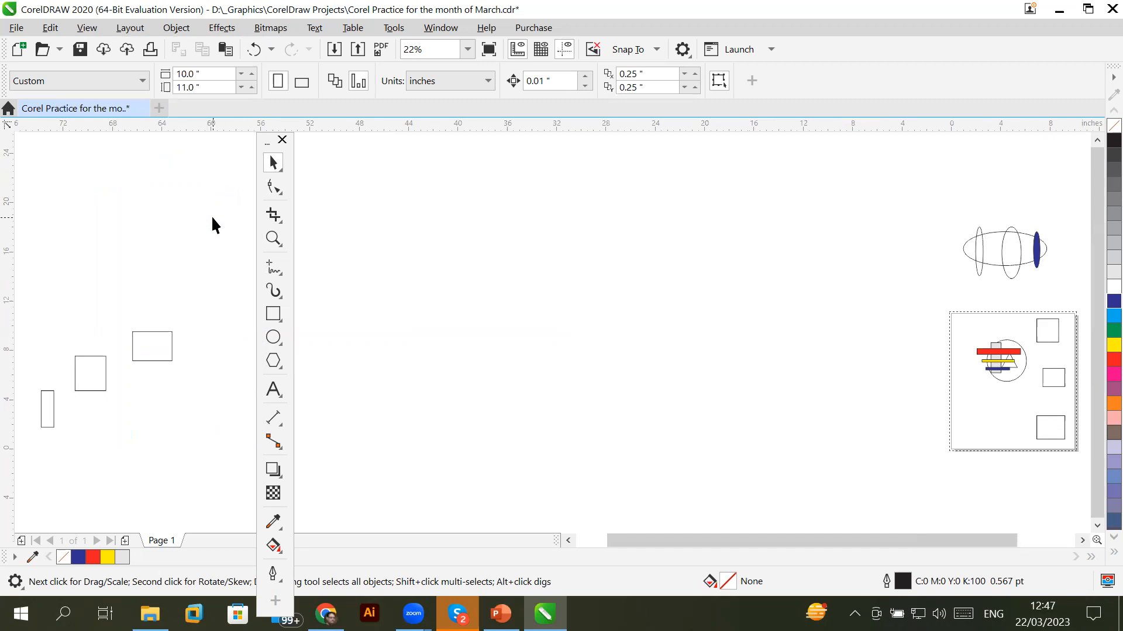
Open the View menu again and dismiss it by clicking the canvas, choosing nothing
click(86, 28)
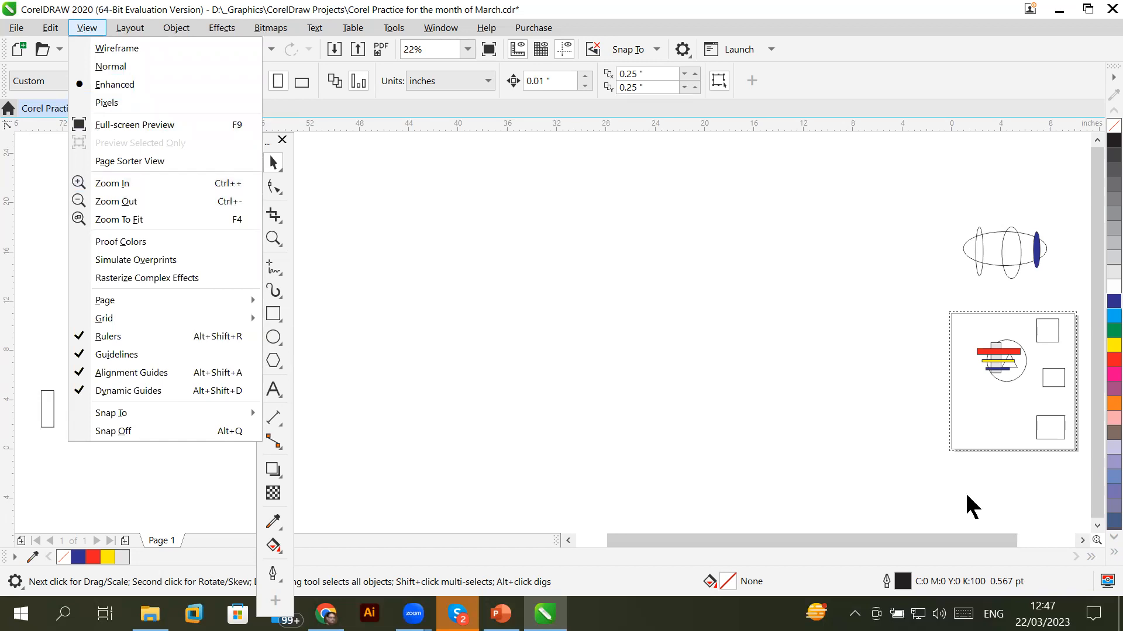
click(1081, 541)
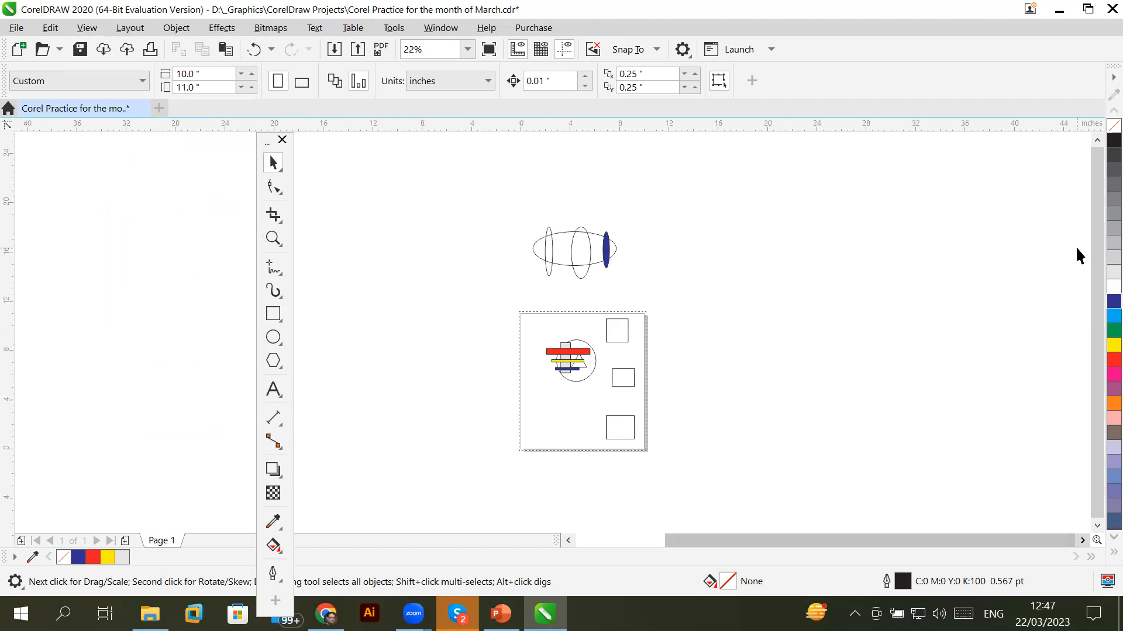
Use View > Zoom To Fit so every object fits in the window
scroll(1075, 246, up, 4)
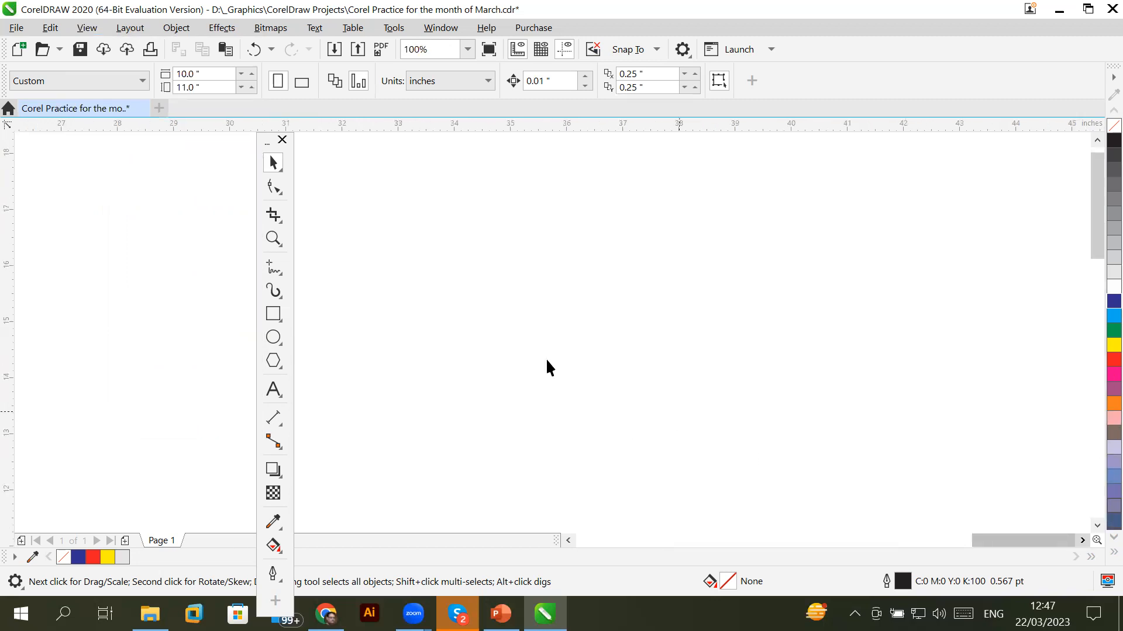
click(86, 28)
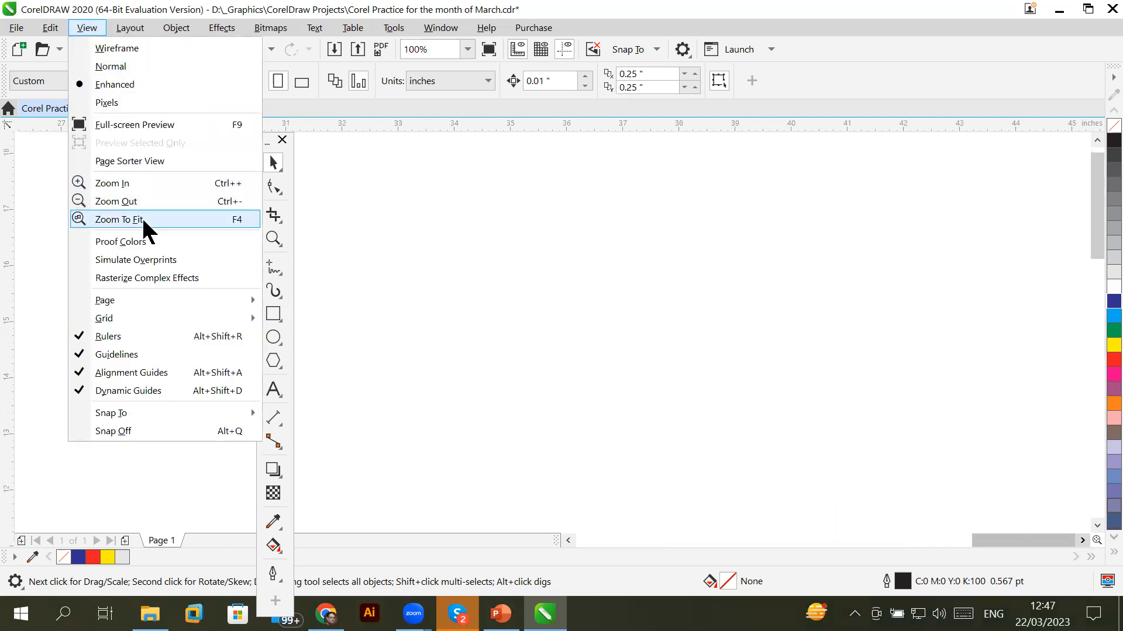
click(141, 220)
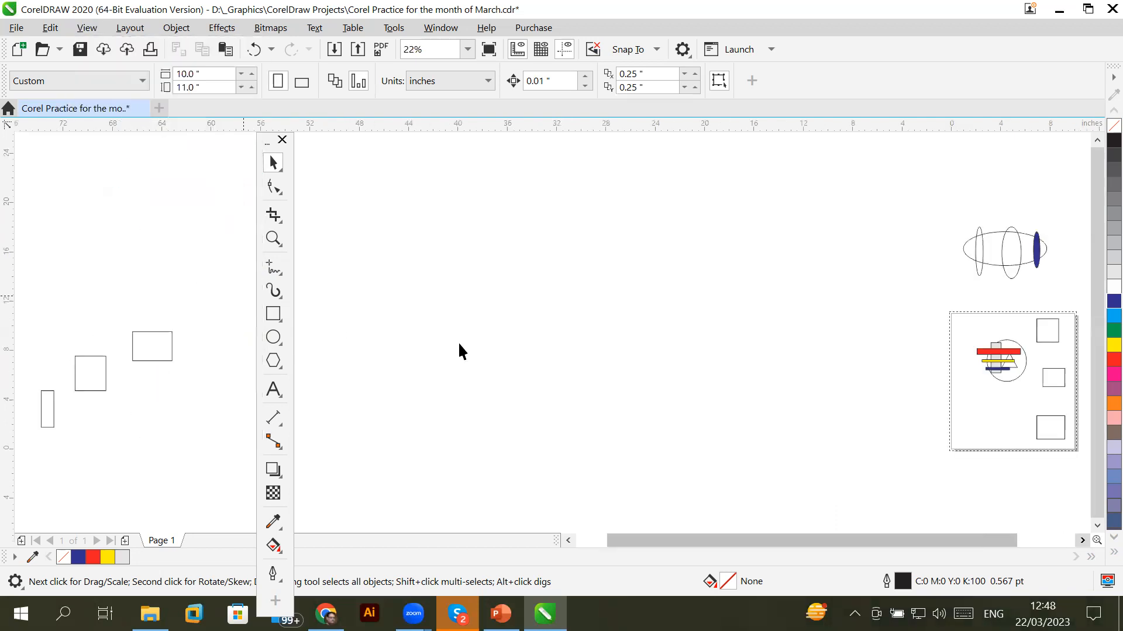
click(1082, 540)
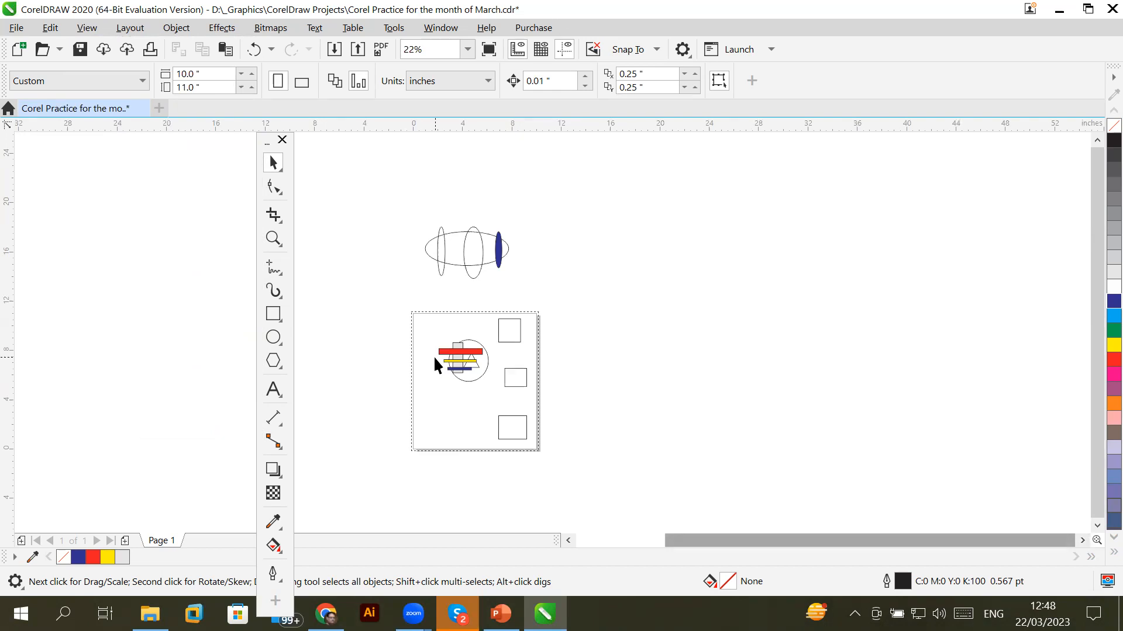
Scroll the whole page and drawings back into view, then open the View menu
scroll(434, 359, up, 2)
scroll(434, 365, up, 1)
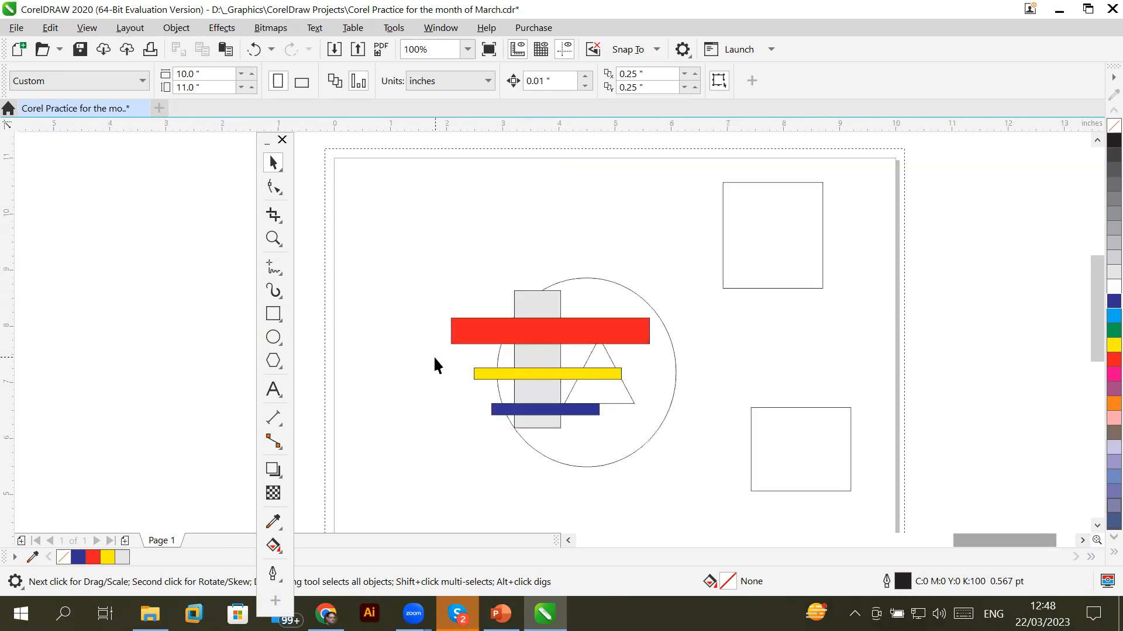
scroll(434, 365, up, 1)
scroll(434, 365, up, 1)
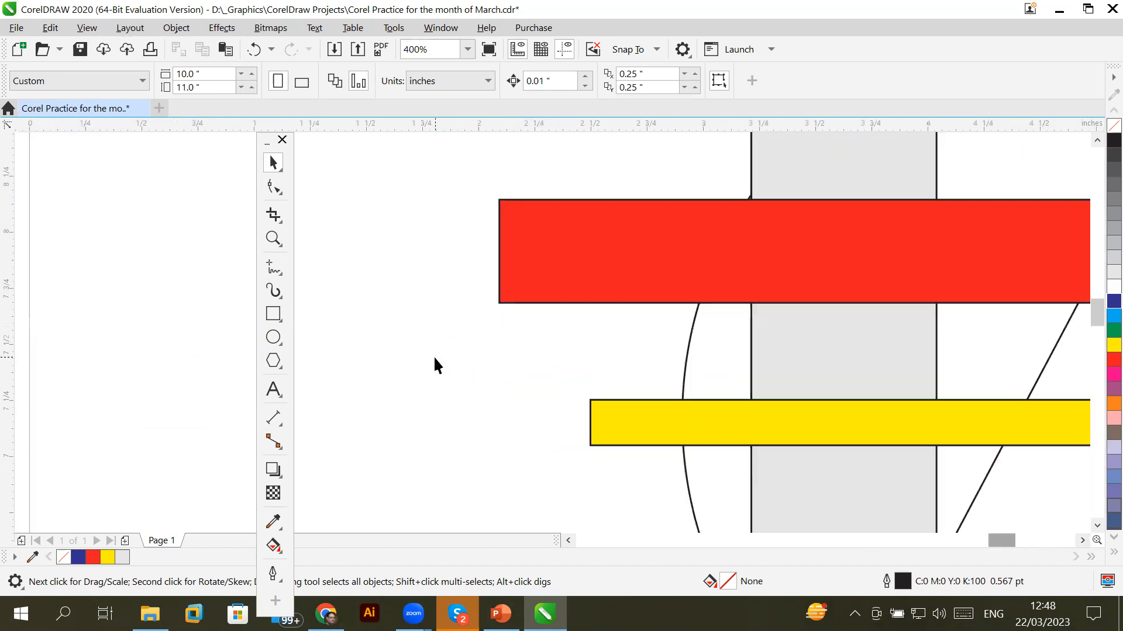
scroll(435, 365, down, 3)
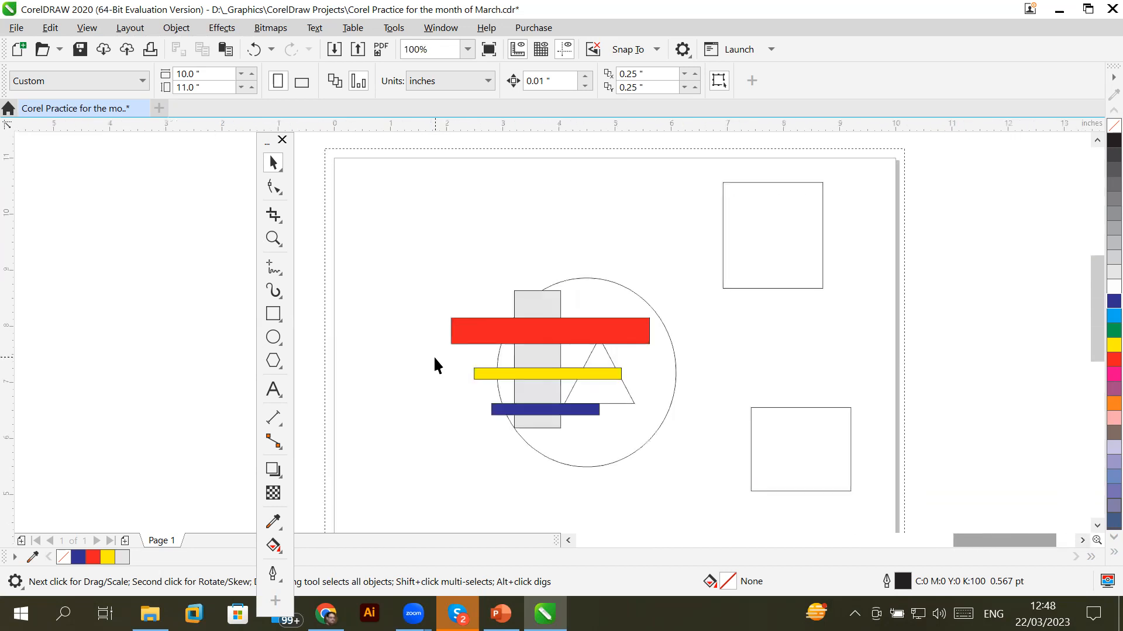
scroll(435, 361, down, 5)
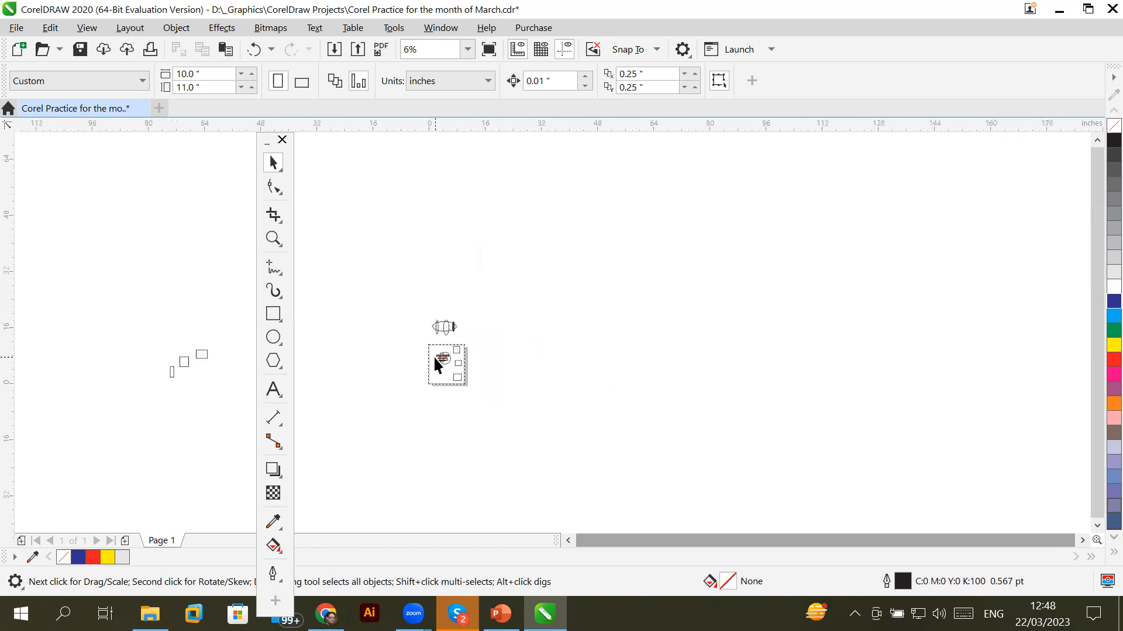
scroll(434, 360, up, 3)
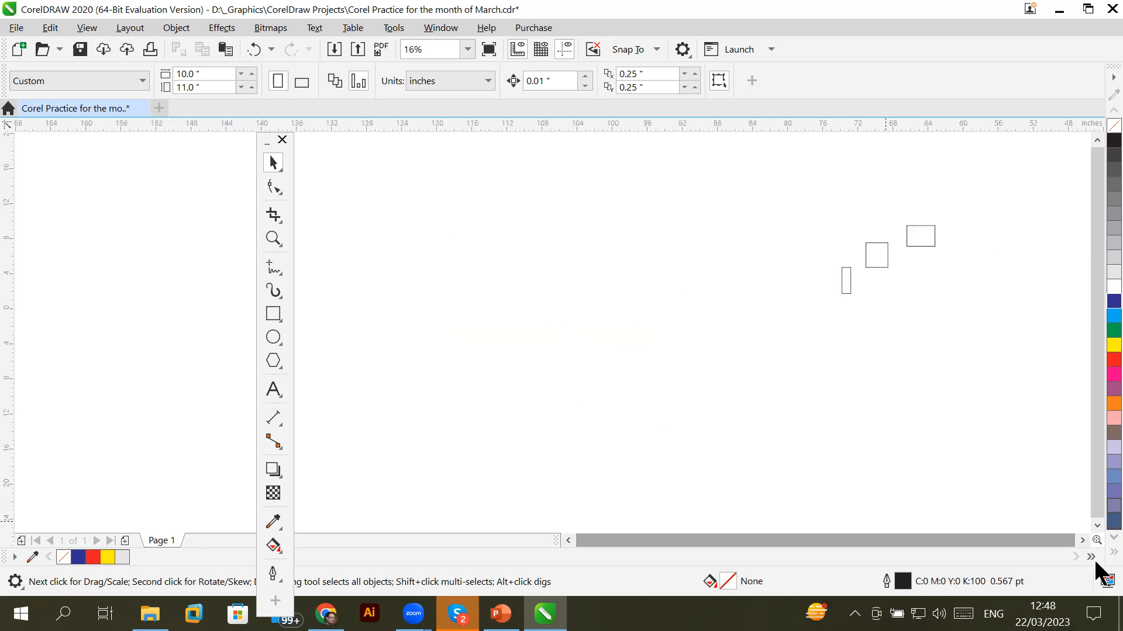
click(1083, 540)
click(1083, 541)
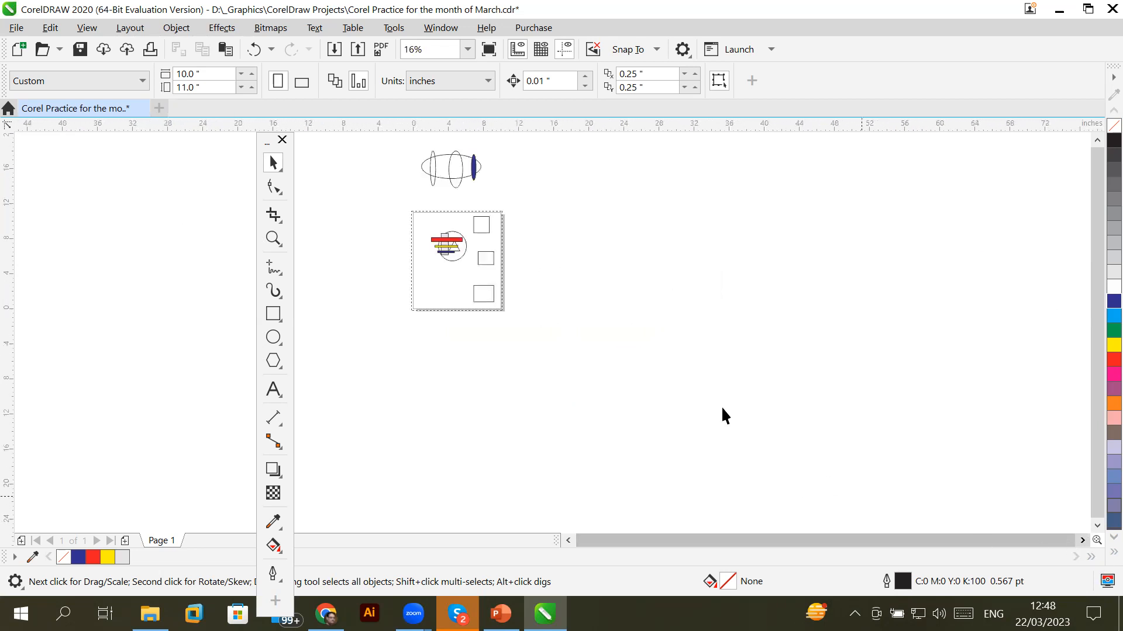
click(87, 28)
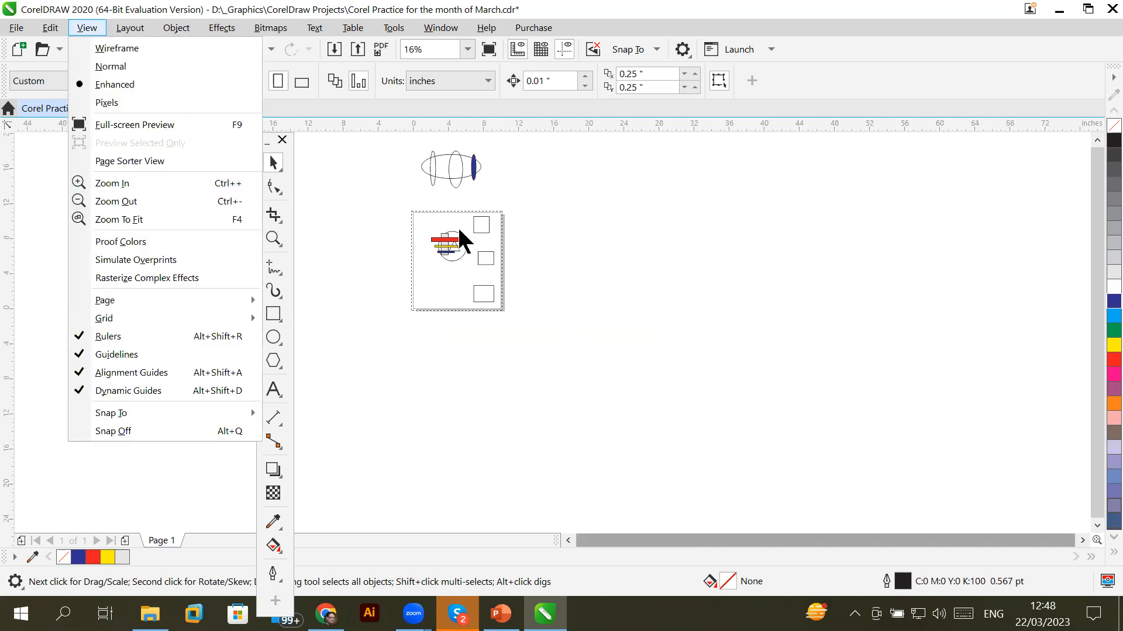
Zoom the canvas to 31% with the wheel and close the View menu with Esc
scroll(452, 231, up, 3)
scroll(449, 221, down, 5)
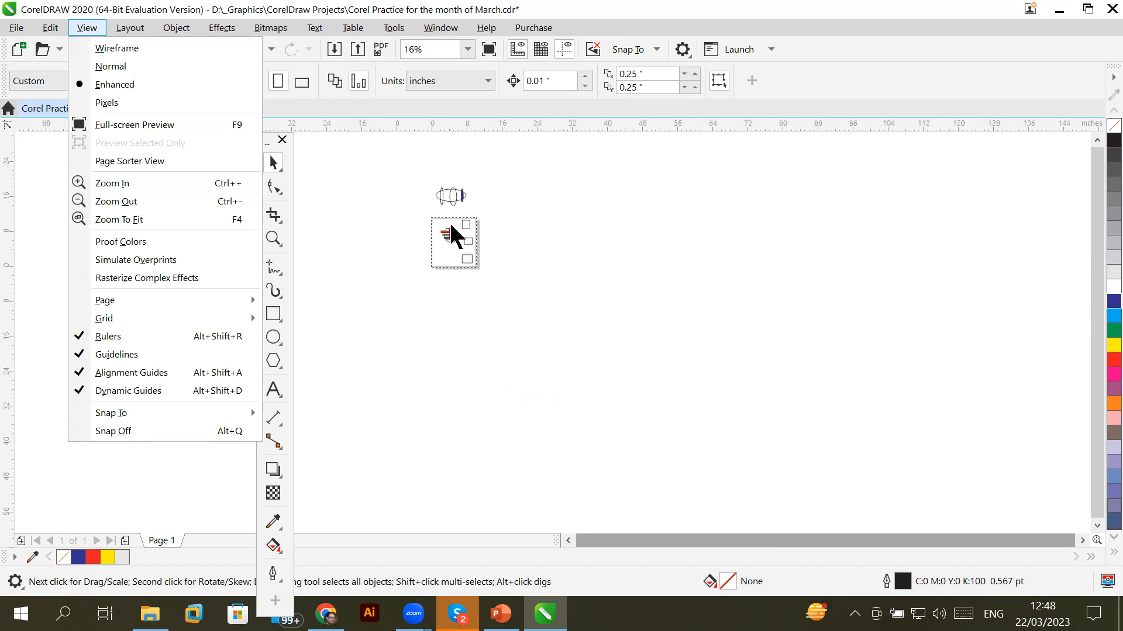
scroll(449, 221, up, 3)
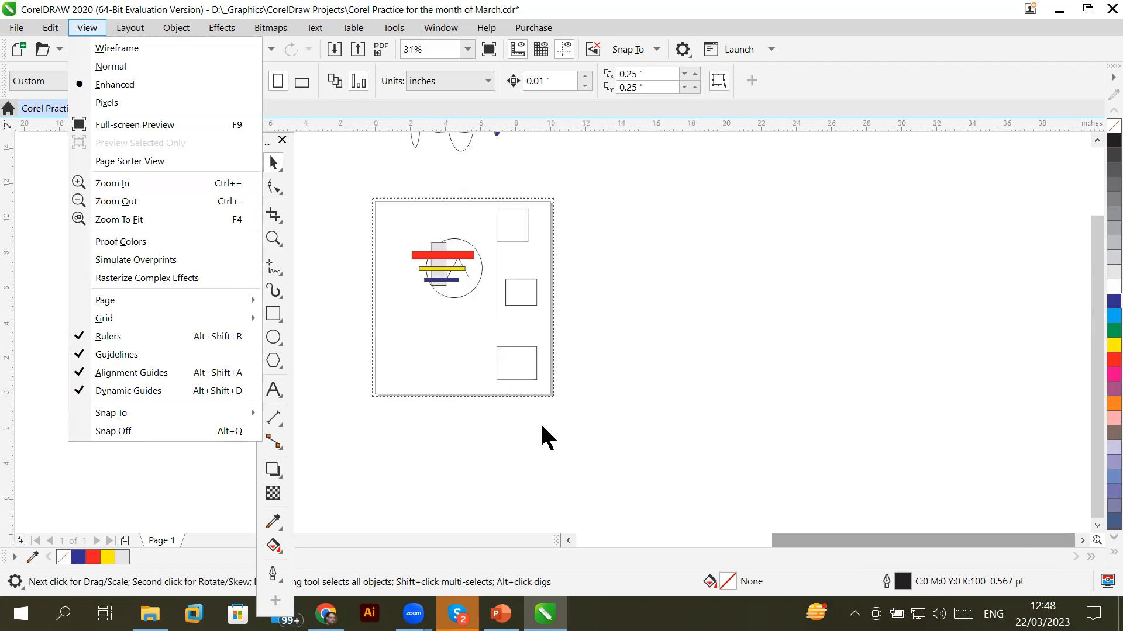
scroll(542, 427, up, 1)
scroll(541, 426, down, 1)
scroll(542, 427, down, 2)
scroll(541, 427, up, 2)
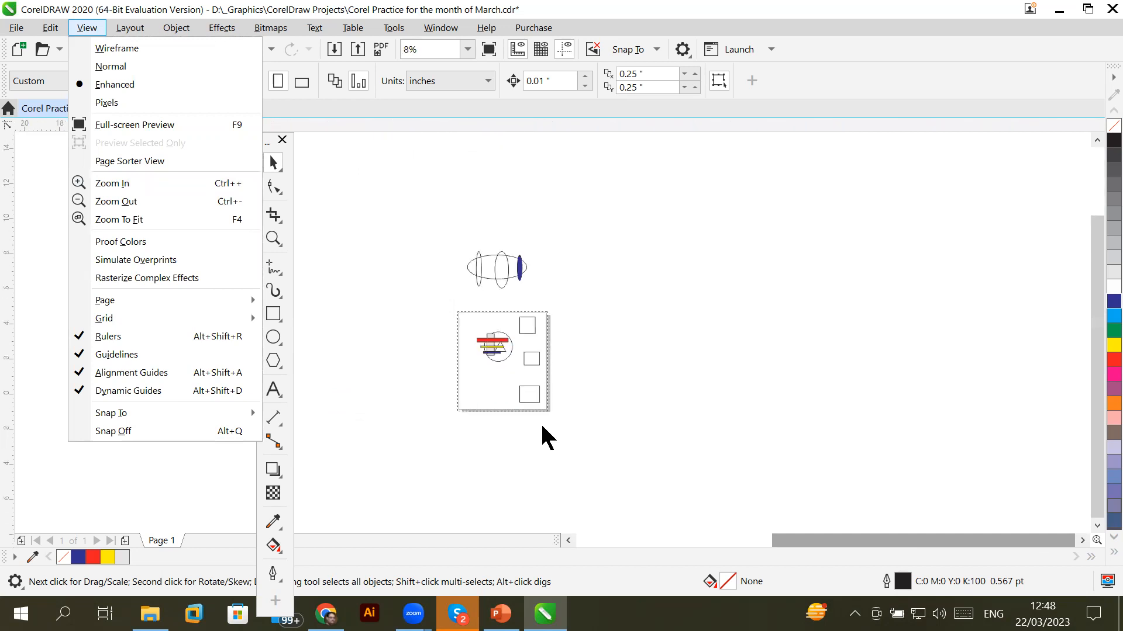
scroll(541, 427, down, 1)
scroll(542, 427, up, 1)
scroll(541, 427, down, 1)
scroll(542, 427, down, 1)
scroll(541, 427, up, 2)
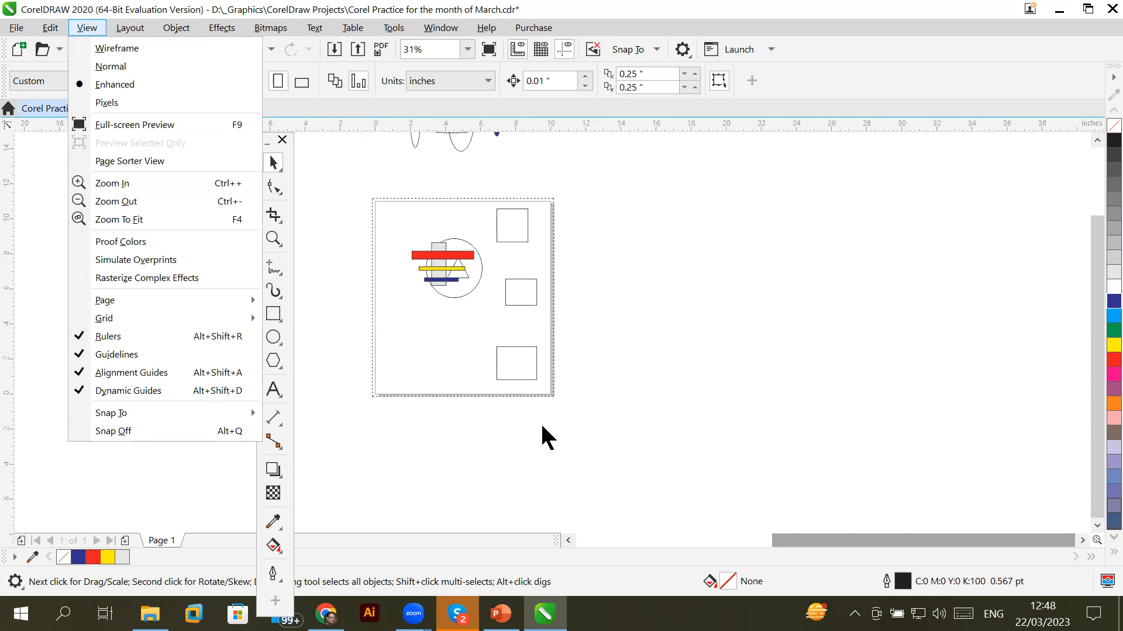
key(Escape)
Open the Options dialog through the toolbar gear's CorelDRAW… entry
click(764, 314)
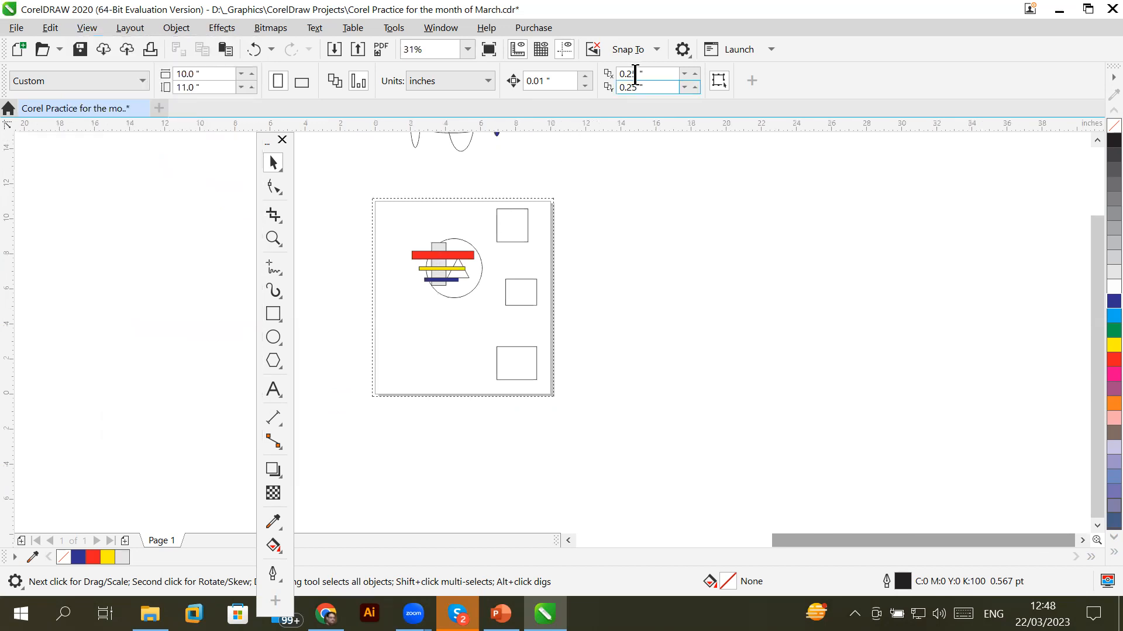
click(683, 49)
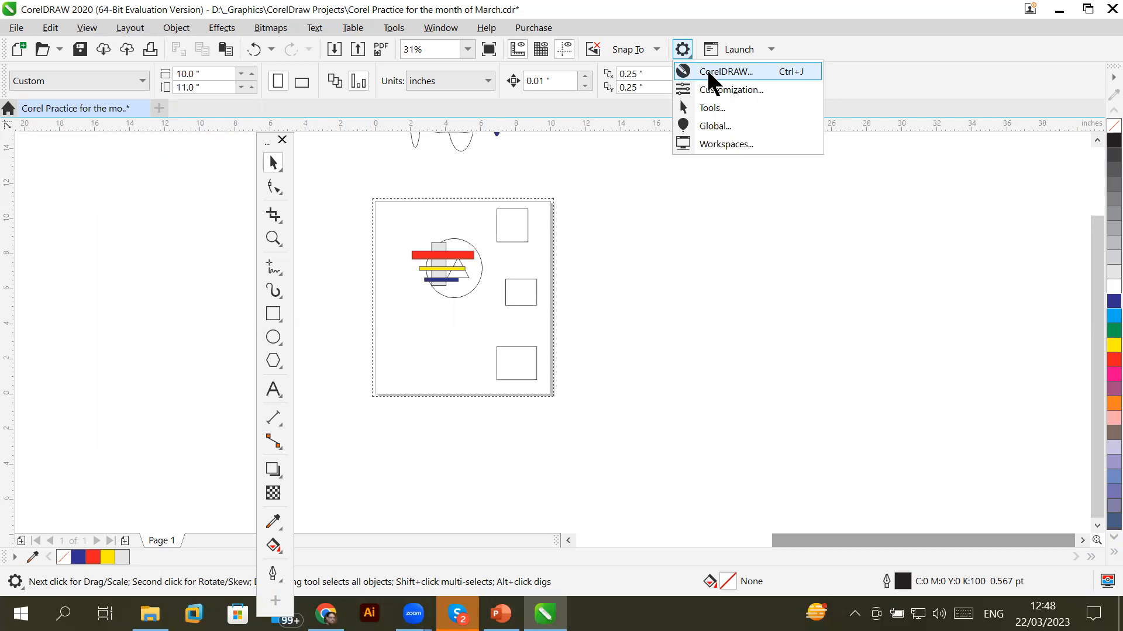
click(708, 73)
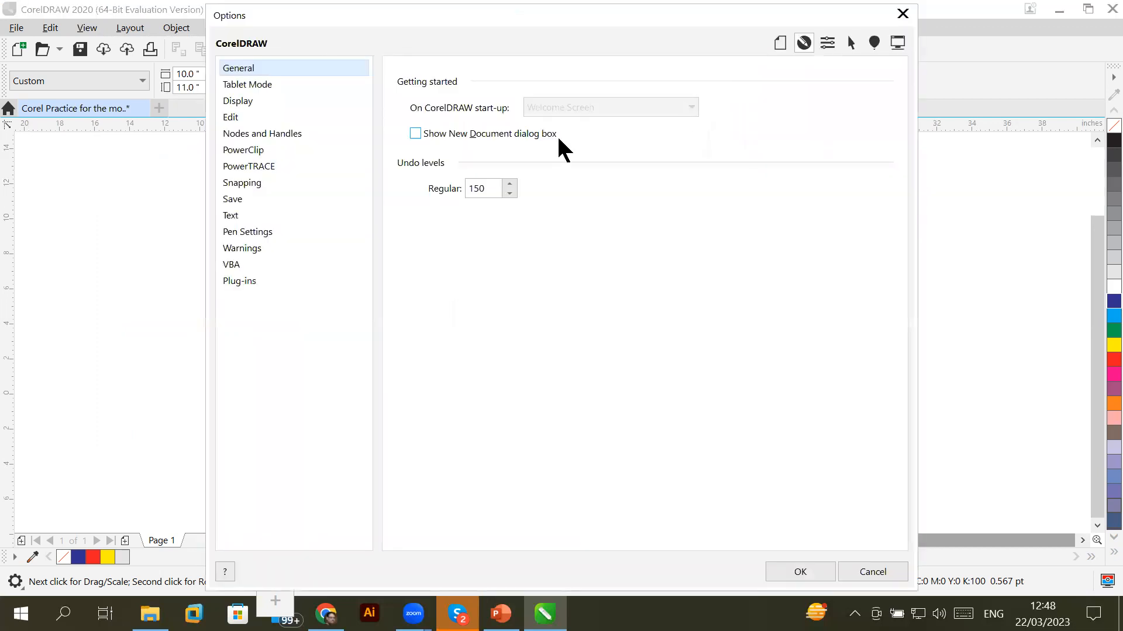
Tick Show New Document dialog box in General options, then switch to the Tools page
drag(485, 190, 462, 189)
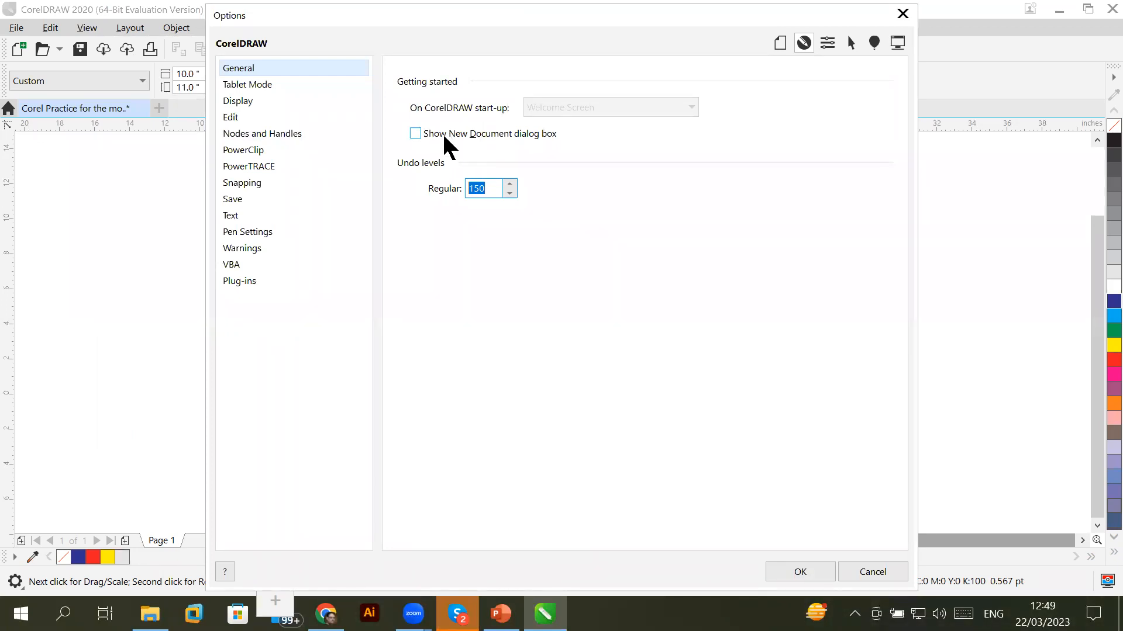
click(459, 135)
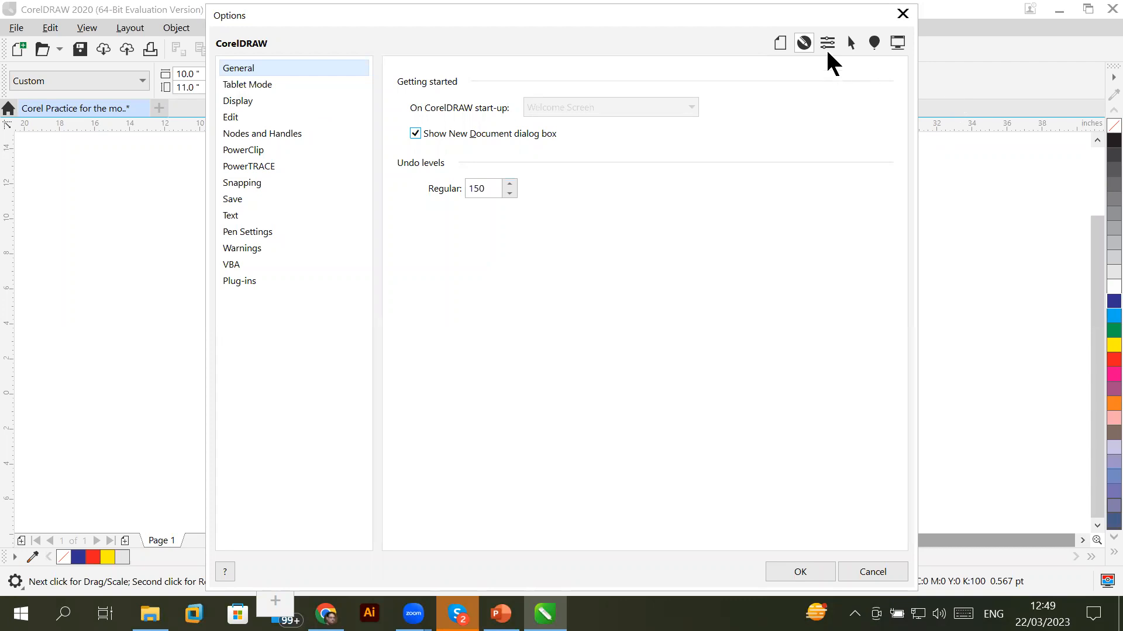
click(851, 42)
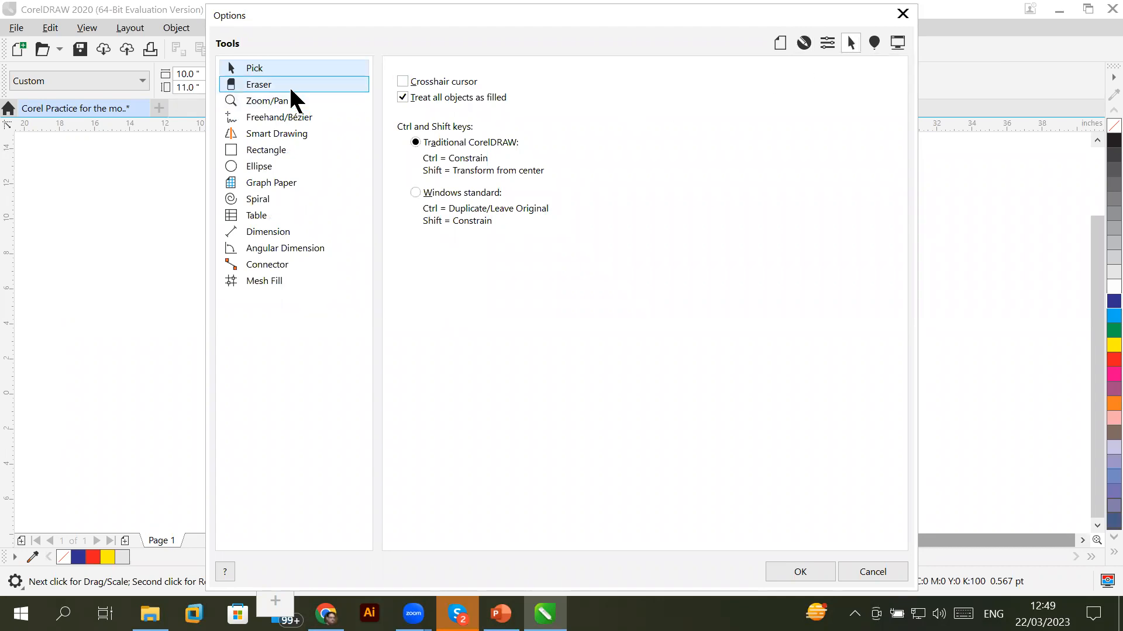
Browse Zoom/Pan, Document, CorelDRAW, Customization, Tools, Global and Workspaces pages, then close Options
click(275, 100)
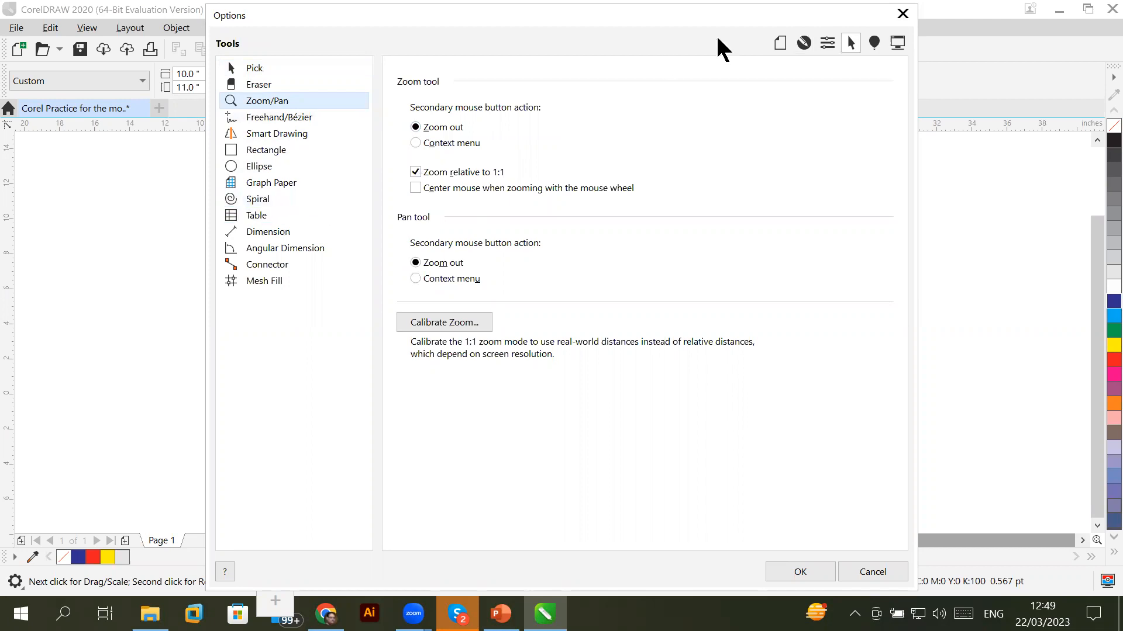
click(779, 44)
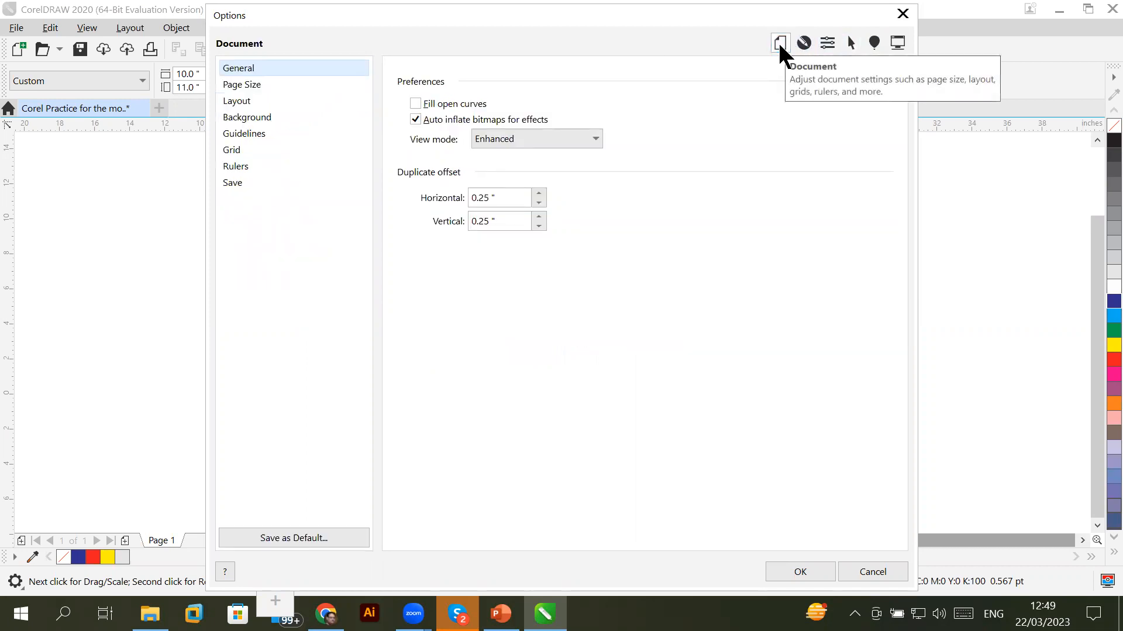
click(804, 43)
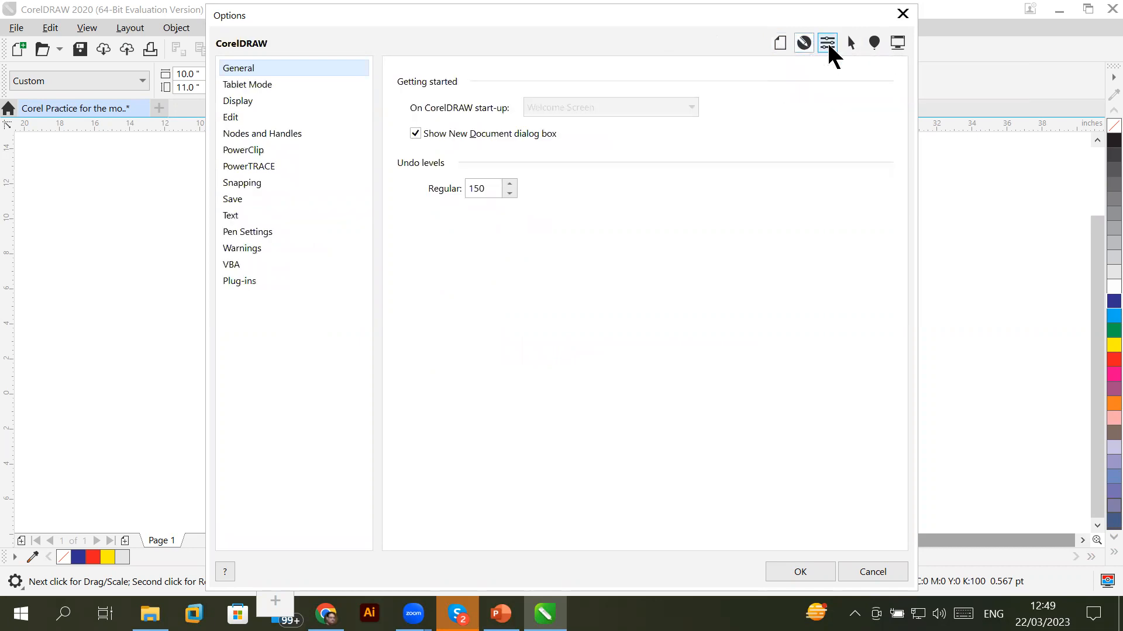
click(827, 42)
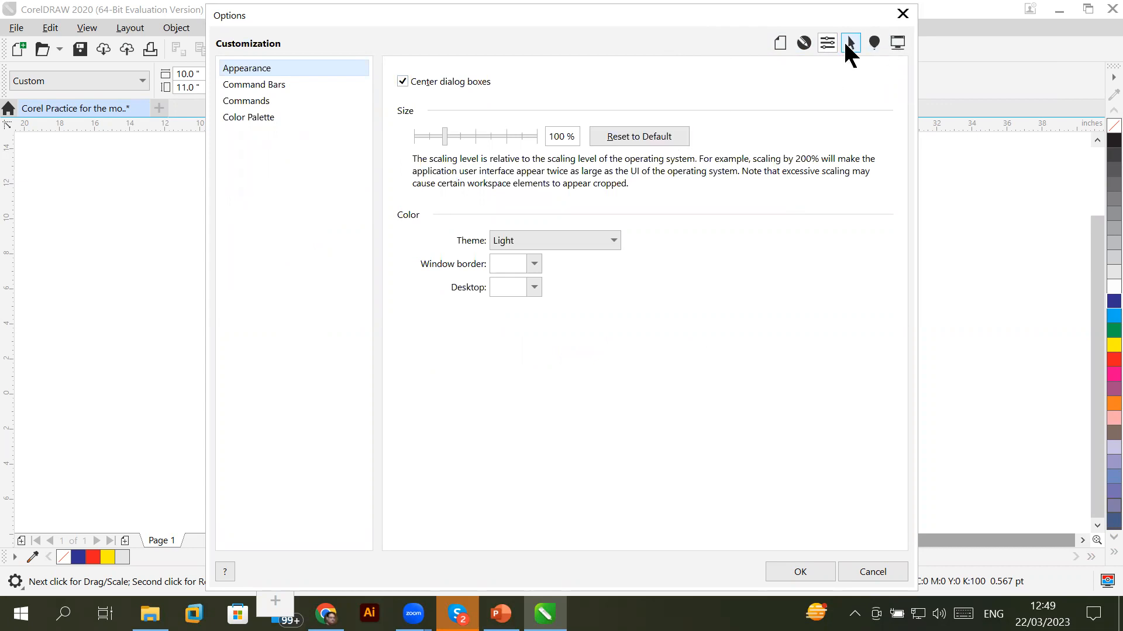
click(848, 44)
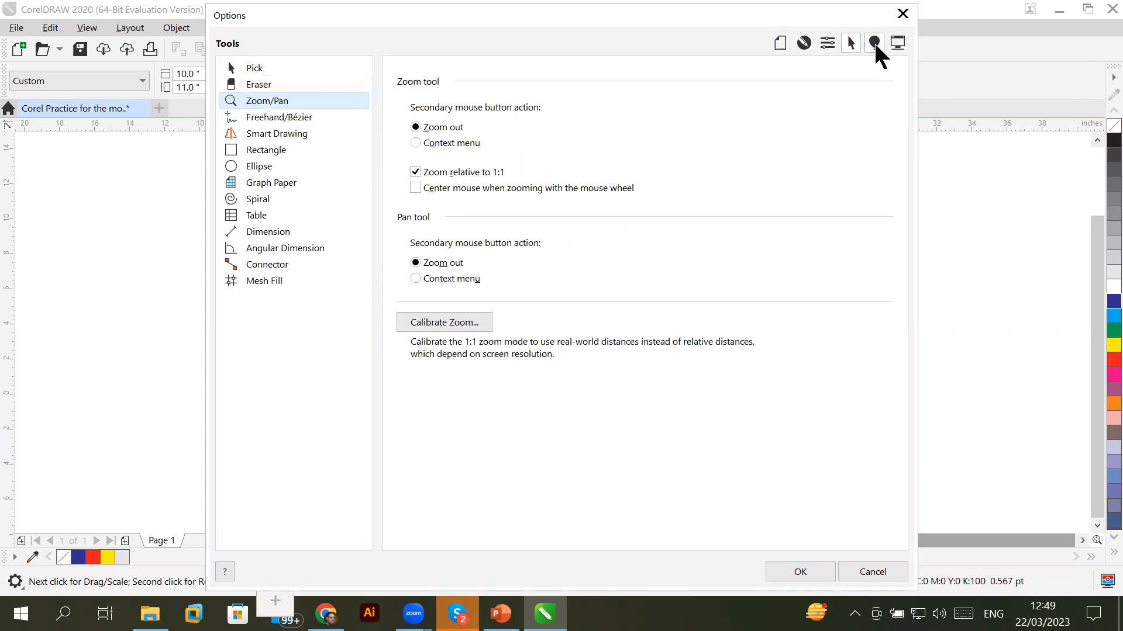
click(873, 41)
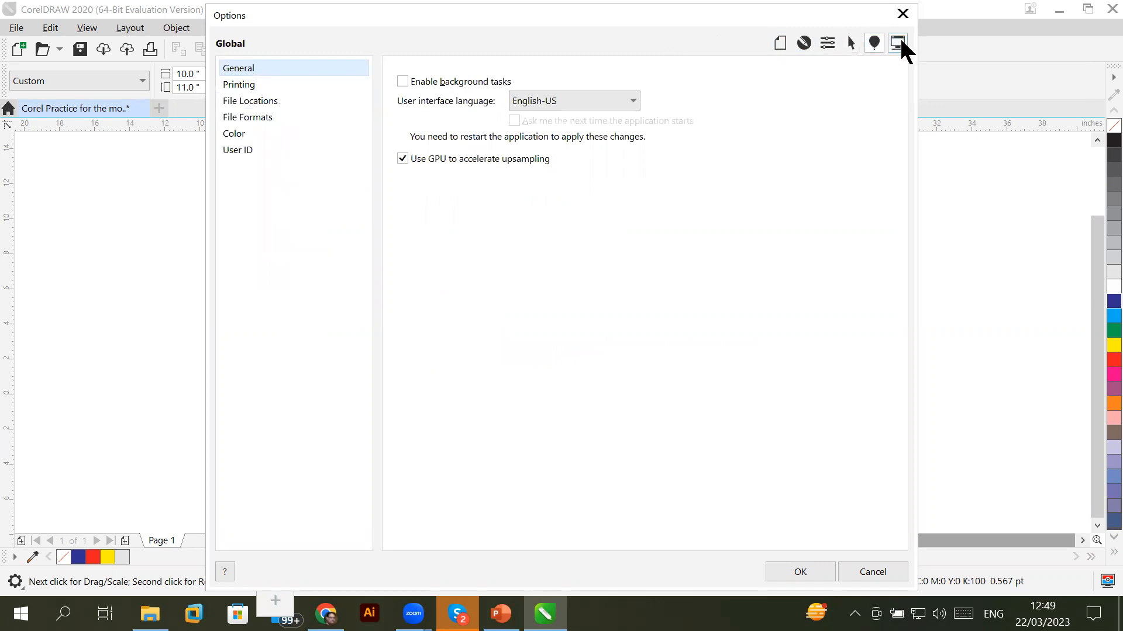
click(900, 43)
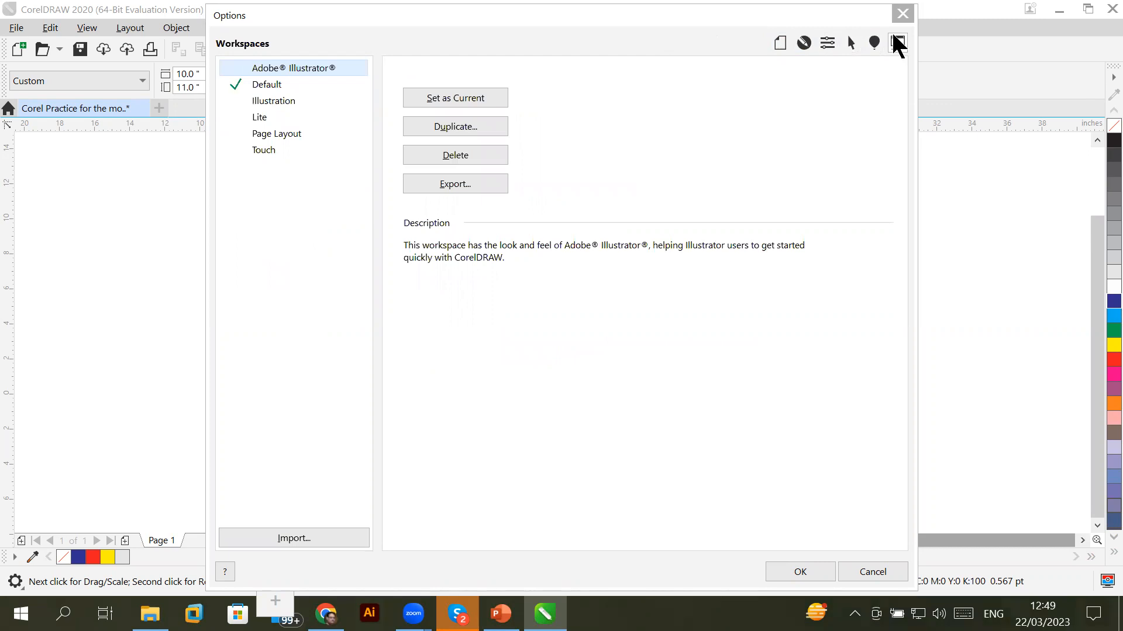
click(902, 14)
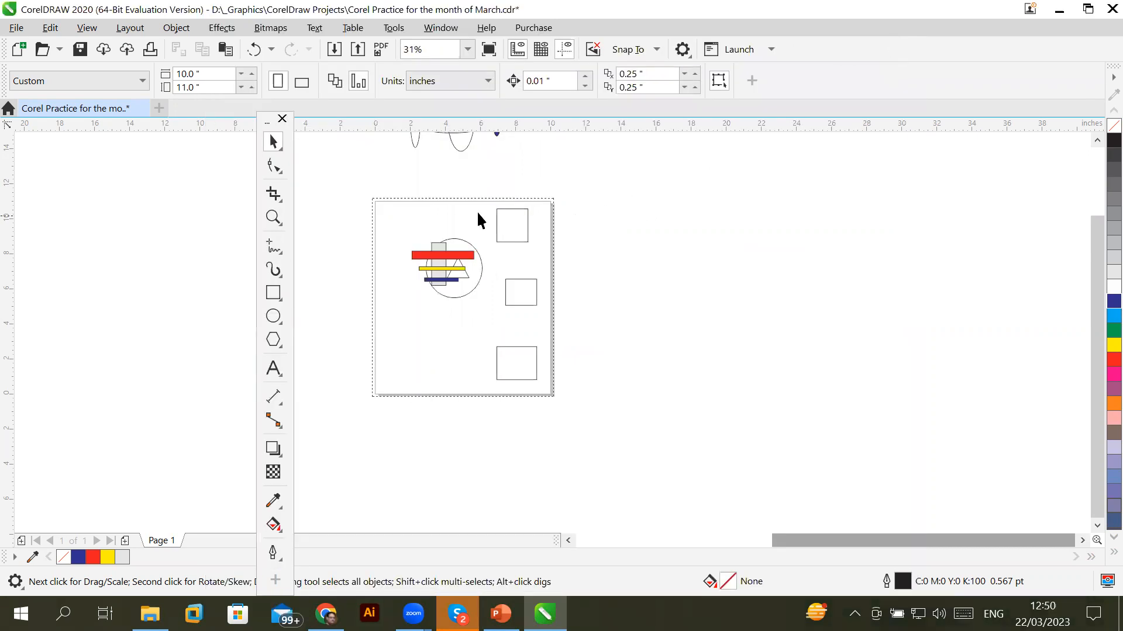
Zoom the canvas to 62% on the coloured bars and squares
scroll(450, 208, up, 2)
scroll(450, 208, down, 3)
scroll(449, 209, up, 3)
scroll(449, 209, down, 2)
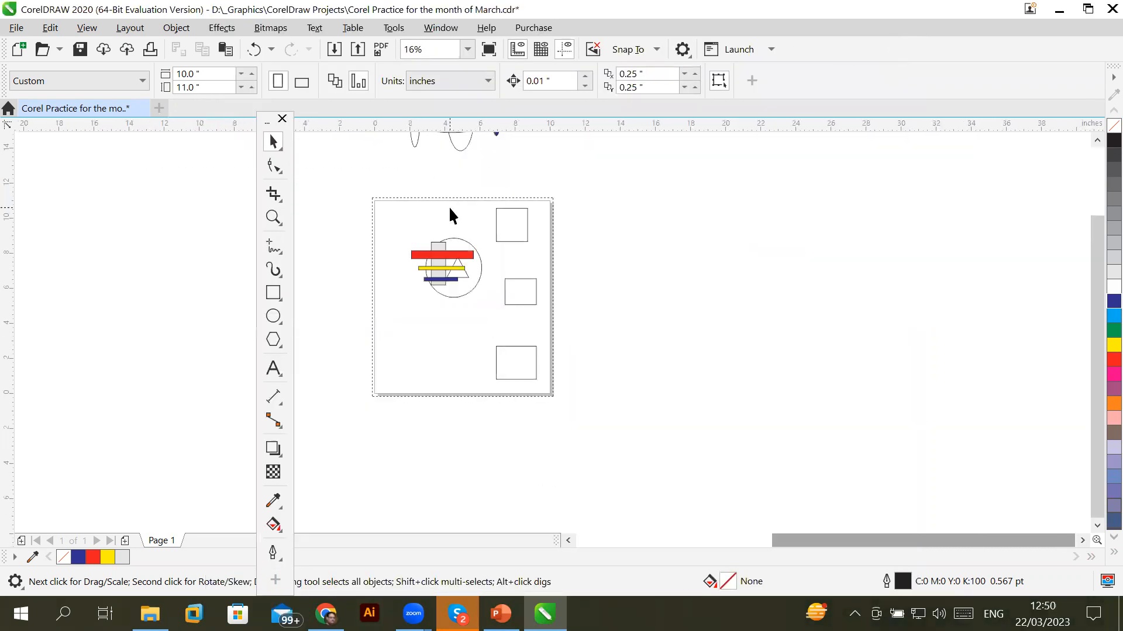
scroll(432, 271, up, 1)
scroll(432, 272, down, 2)
scroll(432, 272, up, 2)
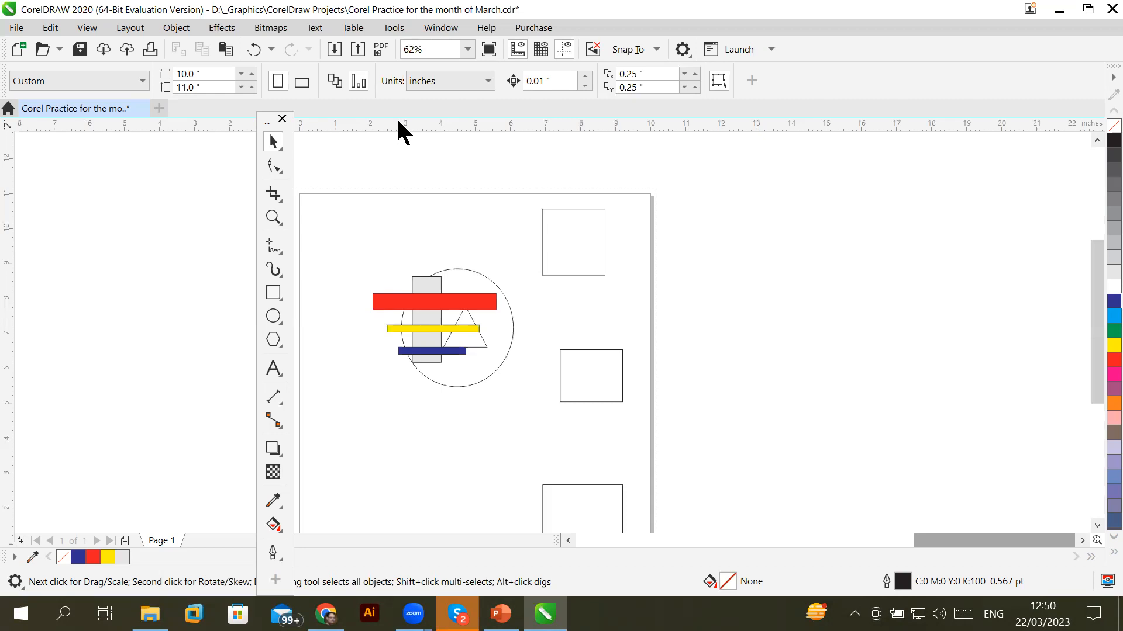
Drag the floating toolbox left off the page and switch to PowerPoint
click(258, 114)
drag(258, 115, 106, 125)
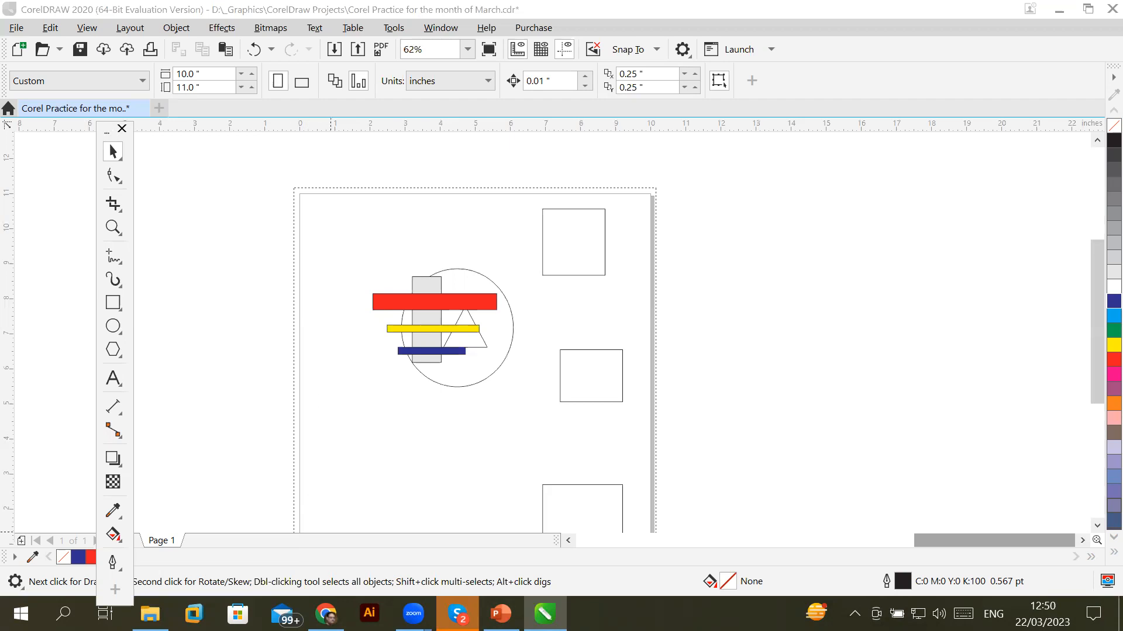
click(500, 614)
Page through slides 8 to 12 to the Corel Draw page size slide, then return to CorelDRAW
click(1113, 520)
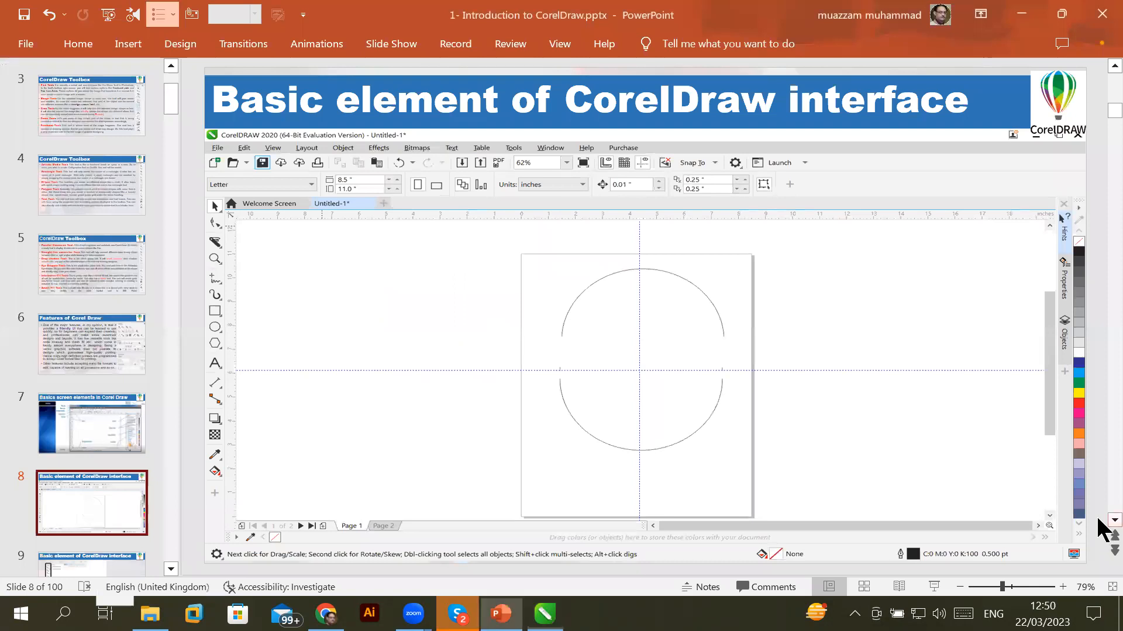
scroll(1098, 520, down, 1)
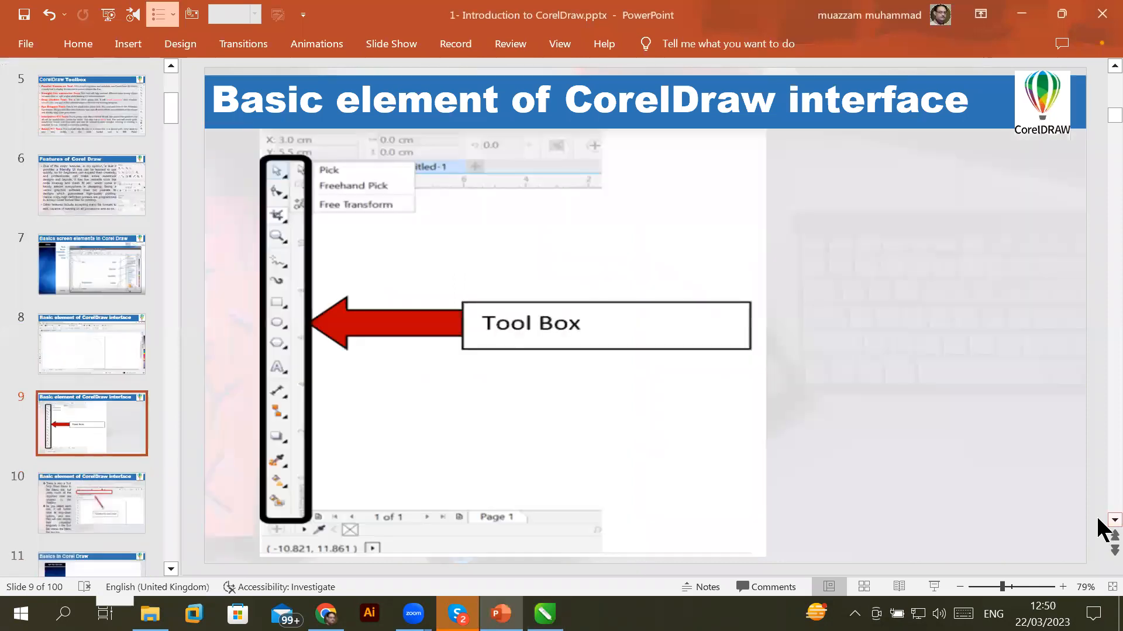
scroll(1097, 516, down, 1)
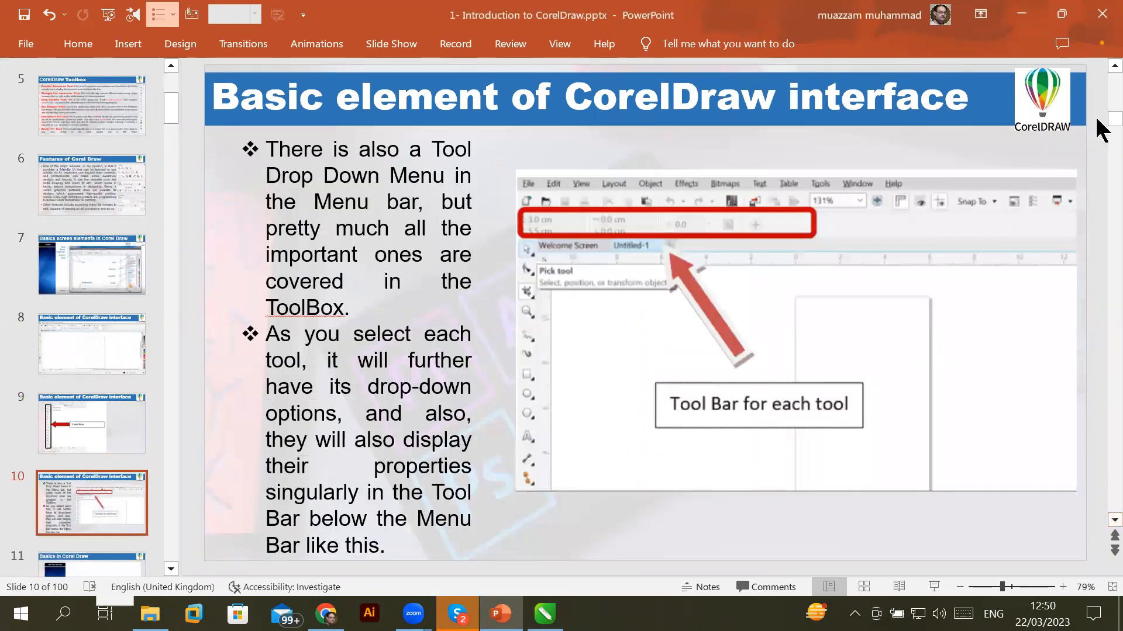
scroll(1098, 64, up, 1)
scroll(1098, 64, up, 1)
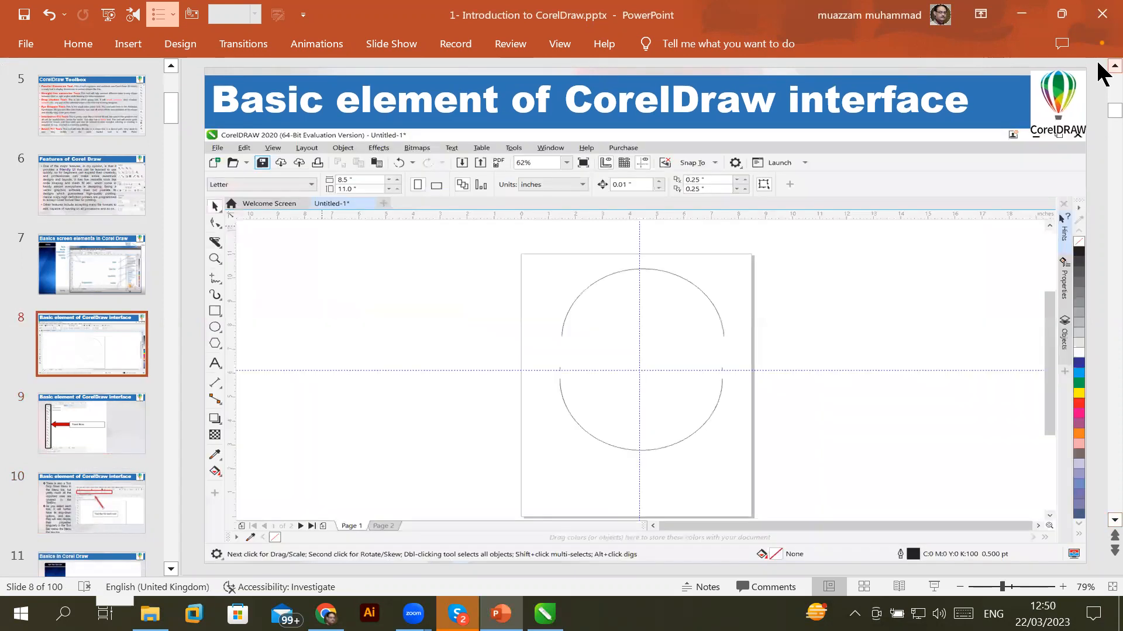
scroll(1103, 530, down, 1)
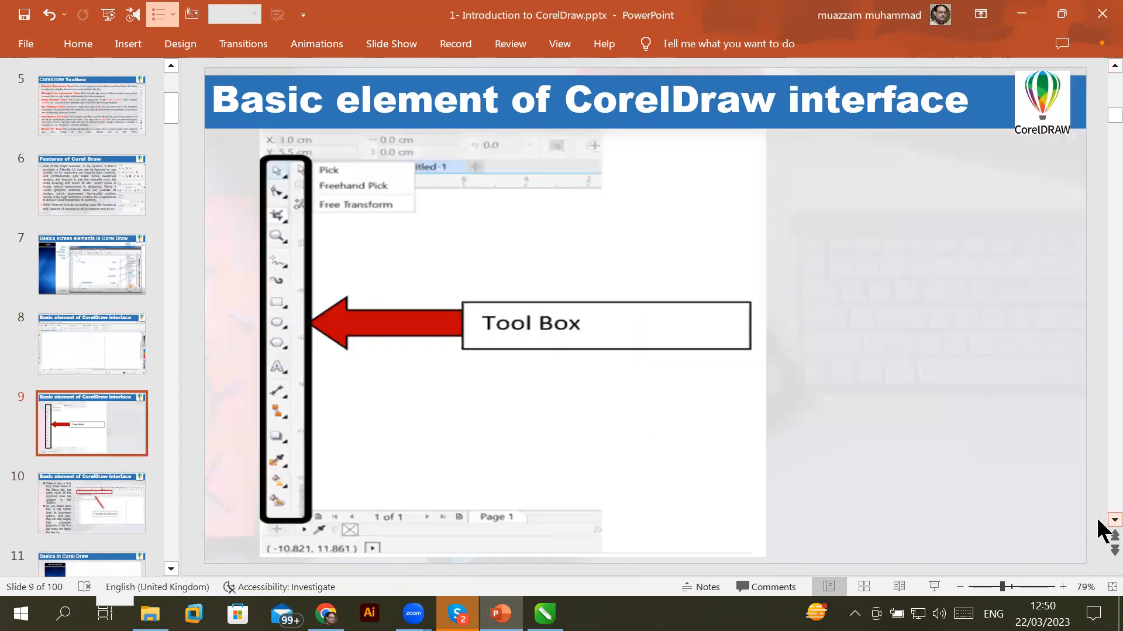
scroll(1103, 529, down, 1)
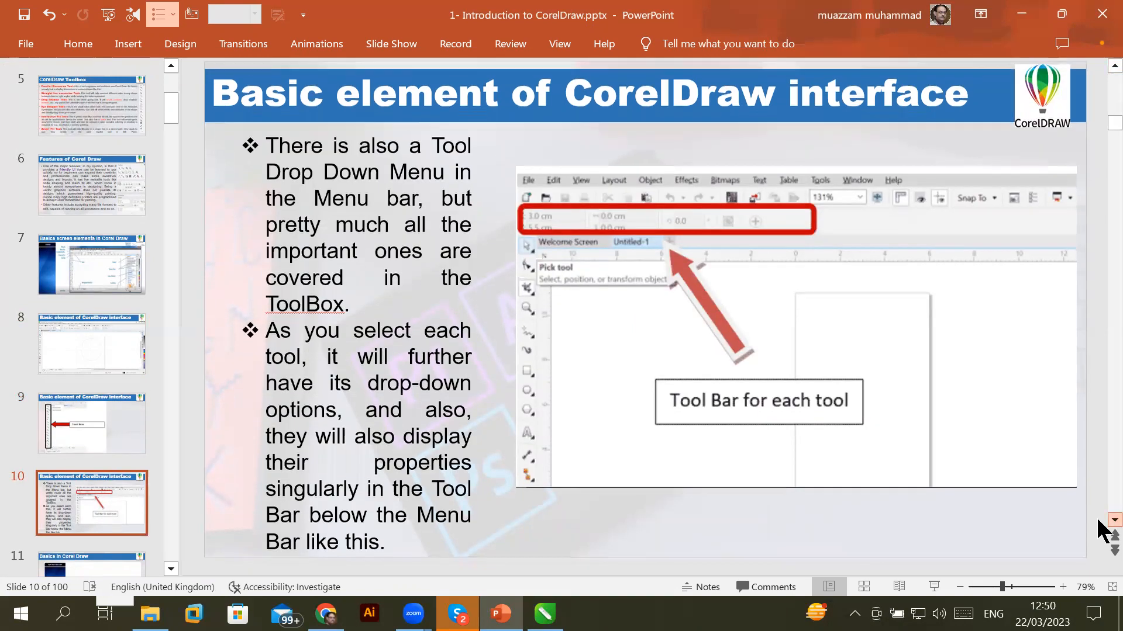
scroll(1098, 526, down, 1)
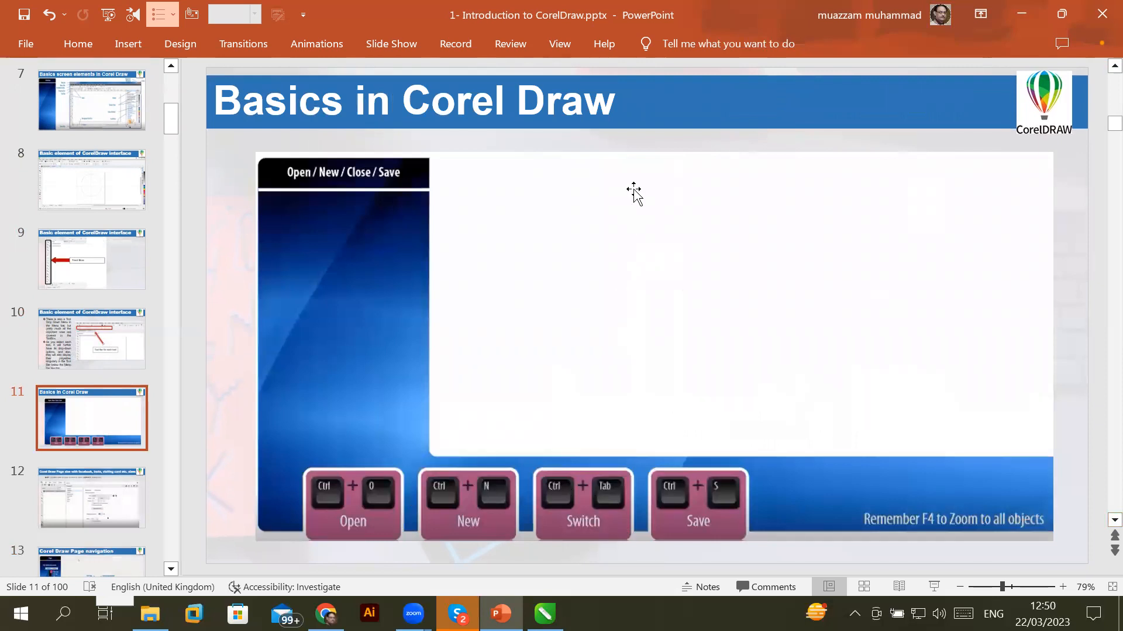
click(1112, 520)
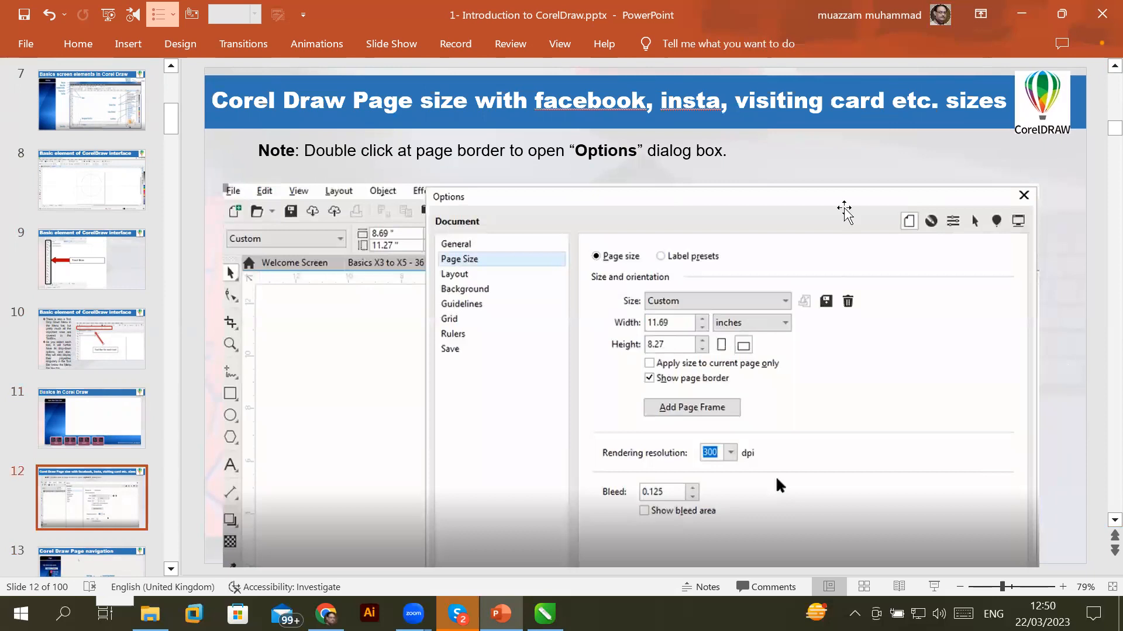
click(544, 614)
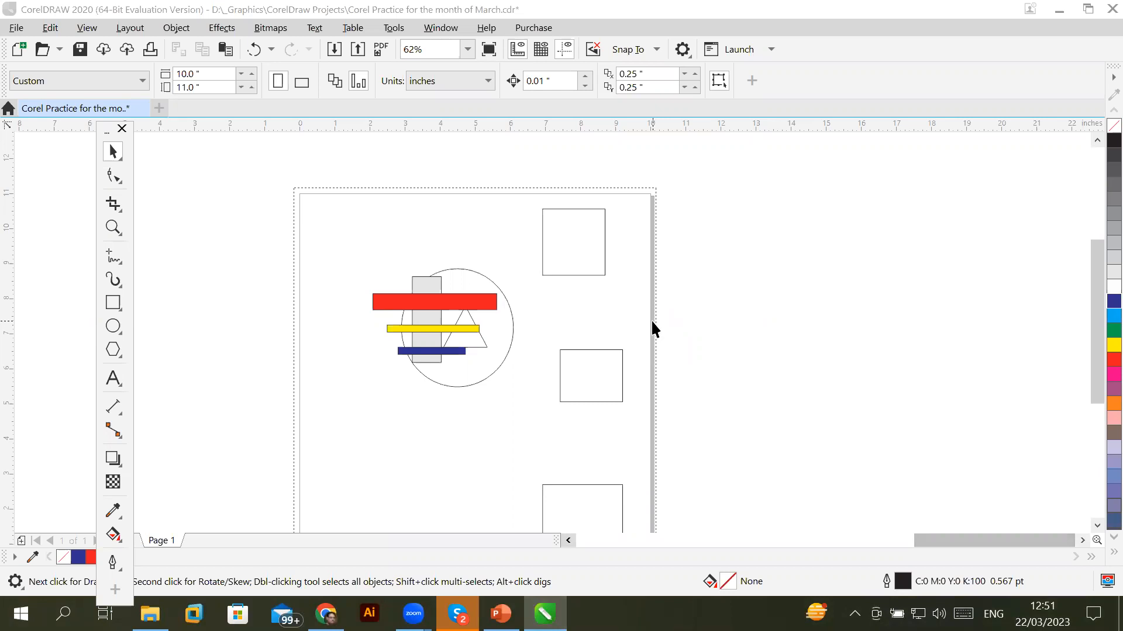
Check the 10.0" page width and select the square at the page's top-right
click(196, 74)
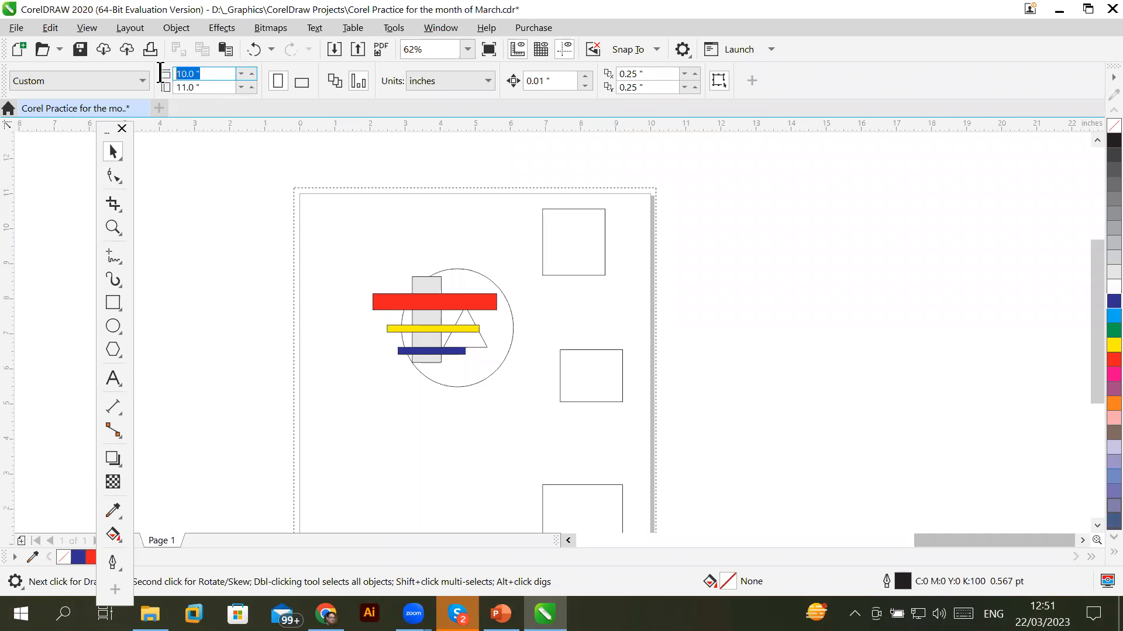
click(587, 273)
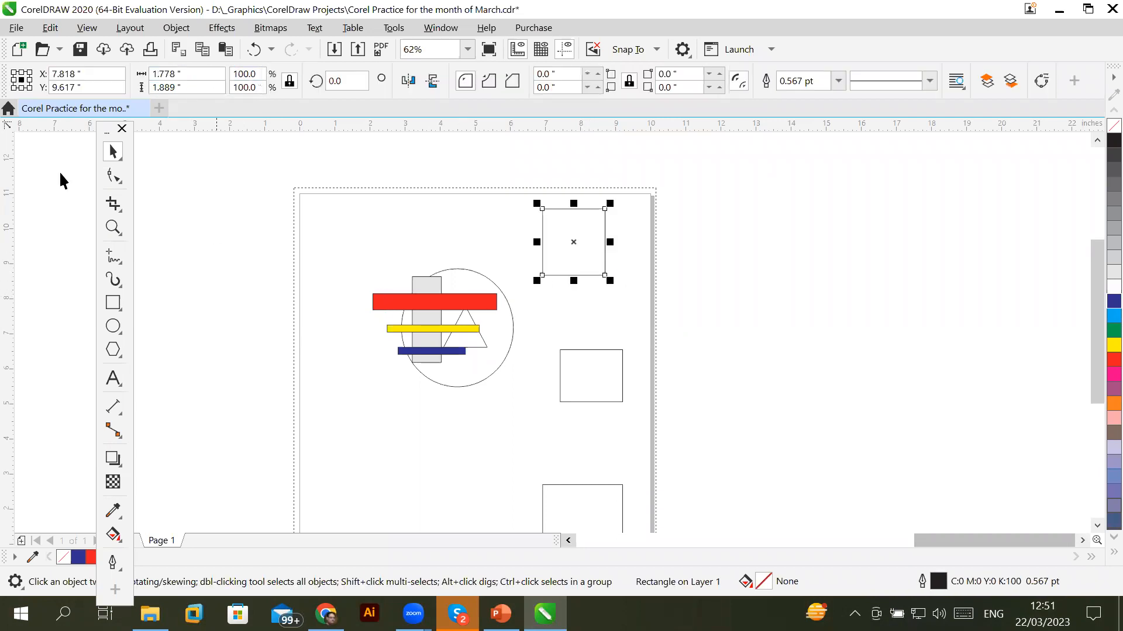
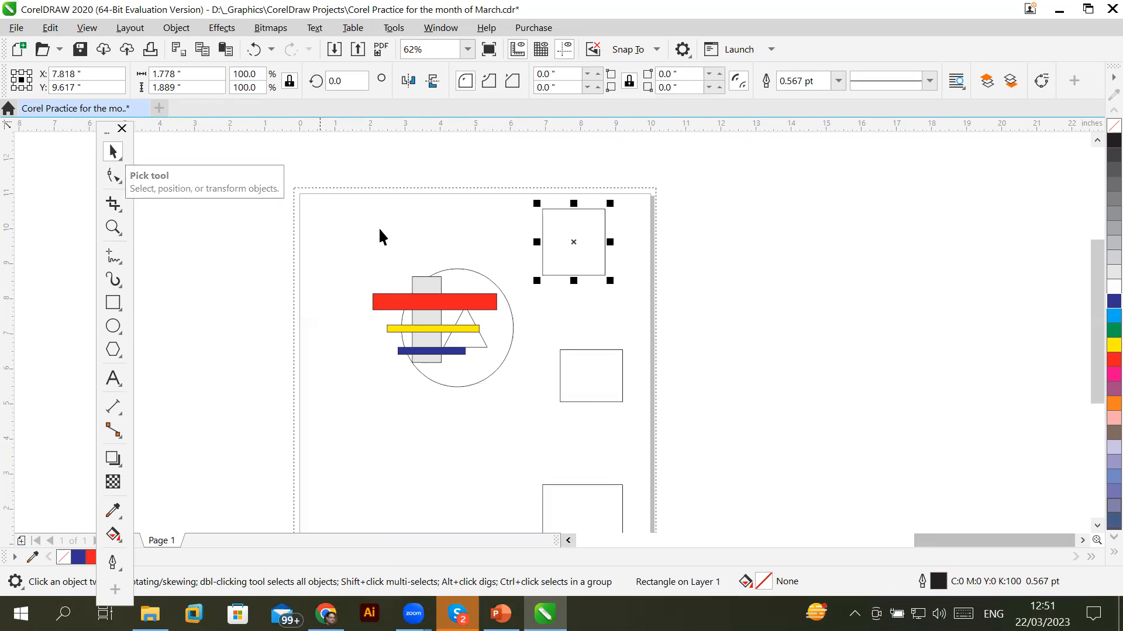
Turn the circle into a three-quarter arc, then close it into a pie
click(579, 353)
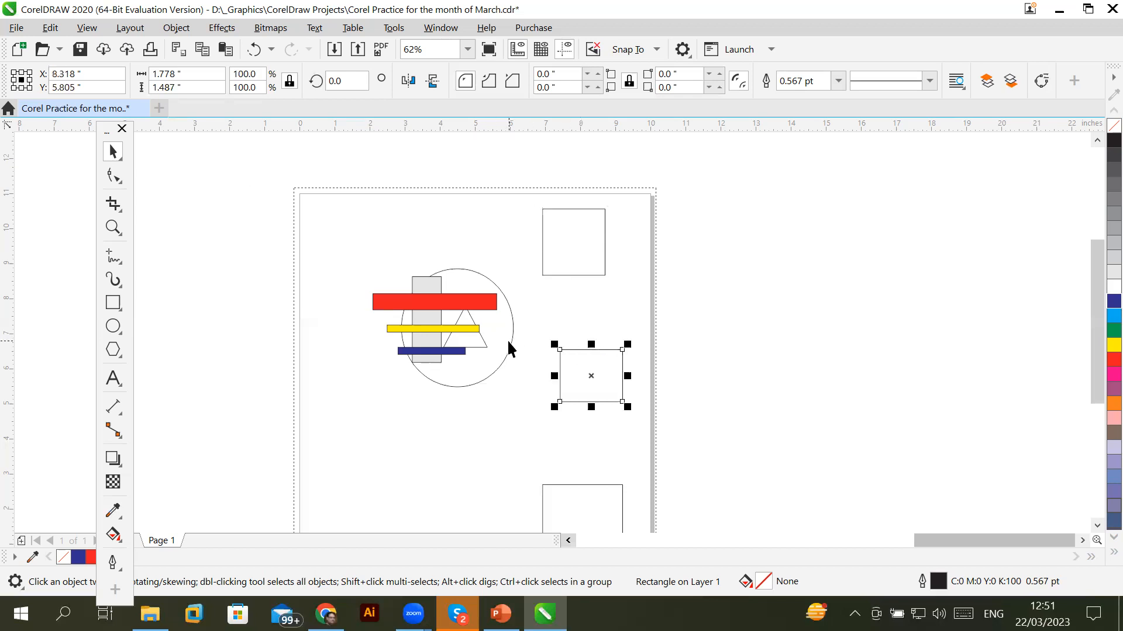
click(508, 340)
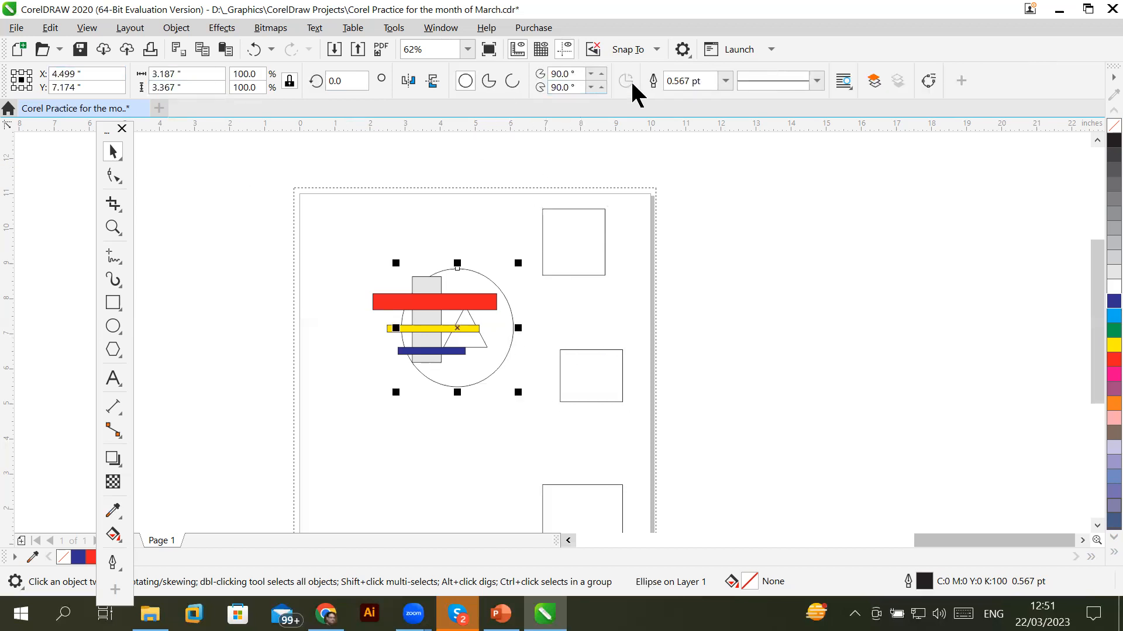
click(485, 86)
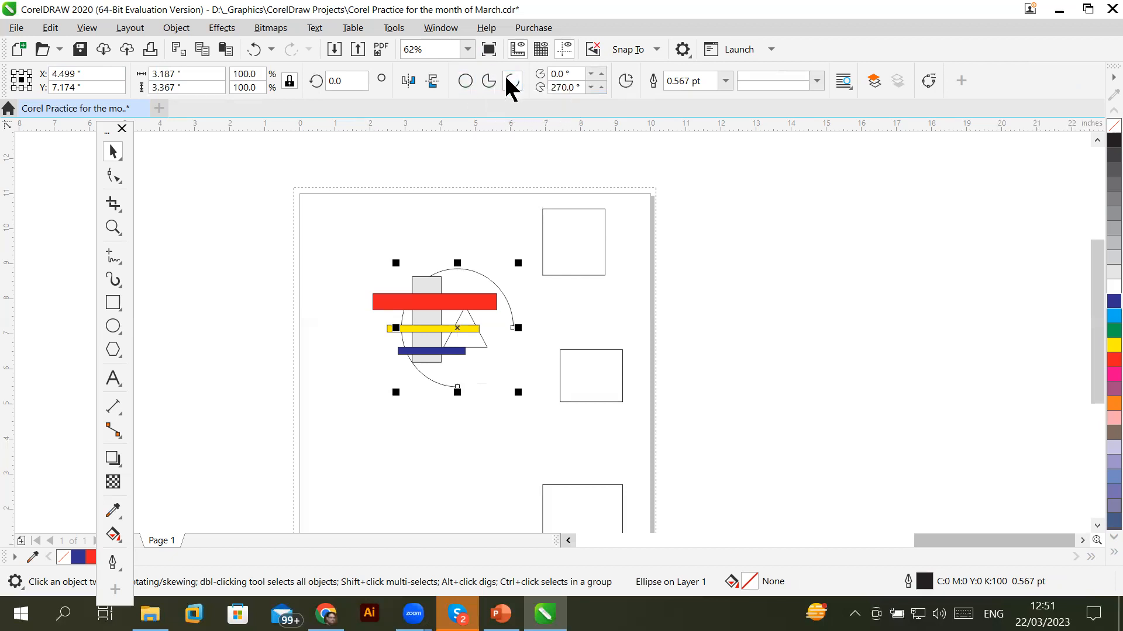
click(488, 81)
scroll(494, 301, up, 2)
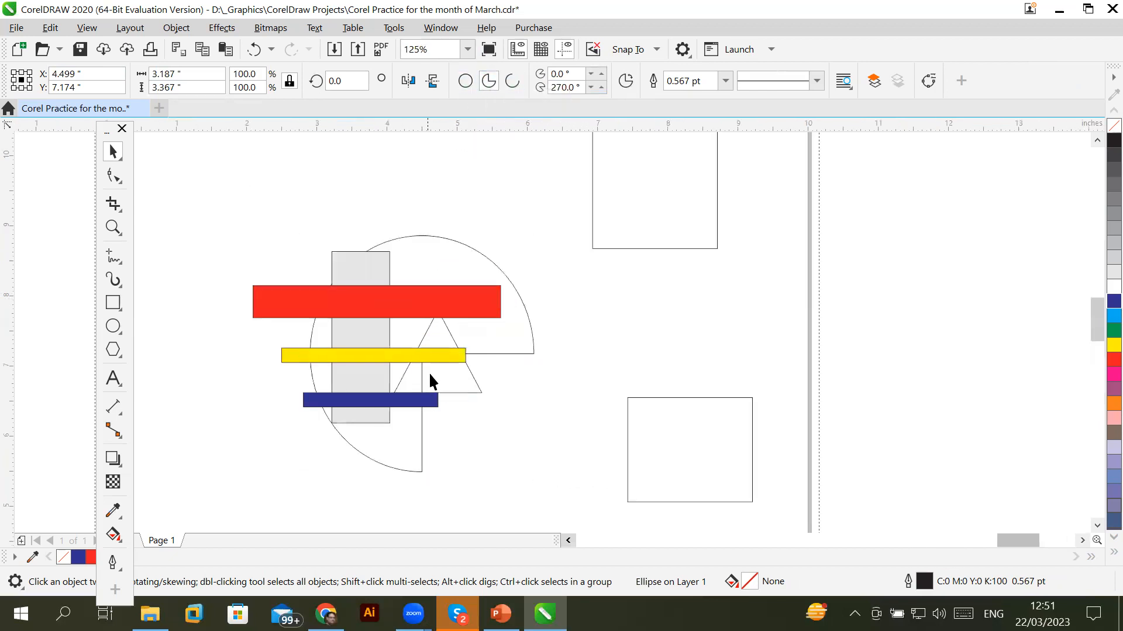
scroll(433, 364, up, 4)
scroll(433, 364, down, 2)
scroll(433, 364, down, 4)
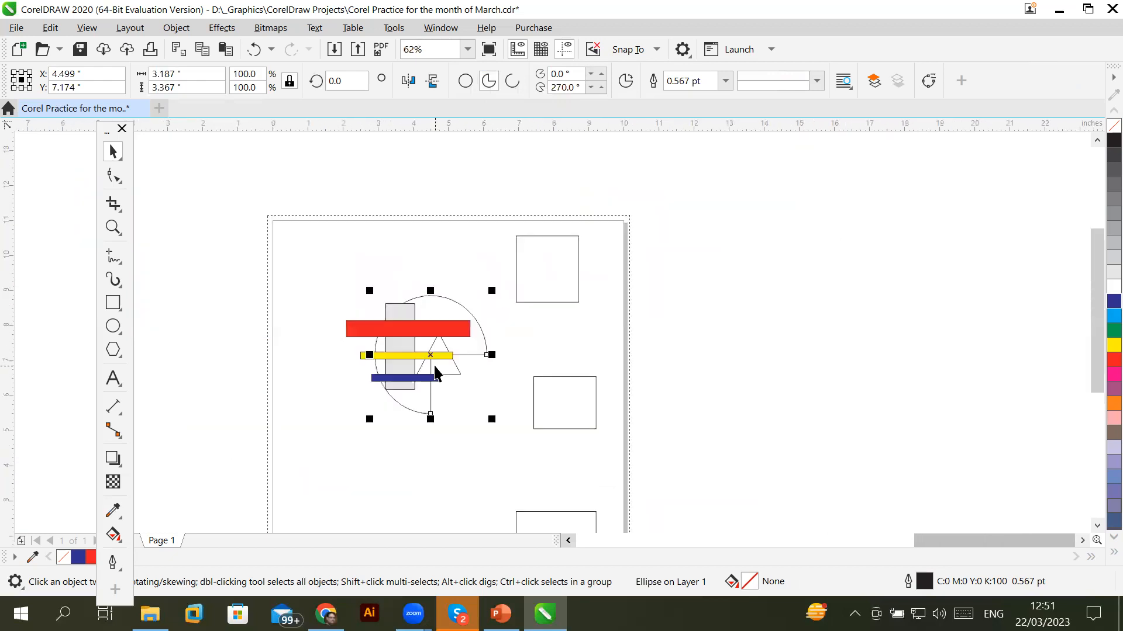
scroll(433, 369, up, 2)
Move the red bar up-left with the grey rectangle under it, the blue bar down-left, and the triangle down-right
click(426, 293)
drag(312, 270, 160, 238)
drag(362, 302, 226, 303)
click(328, 345)
drag(351, 389, 275, 497)
drag(486, 381, 566, 514)
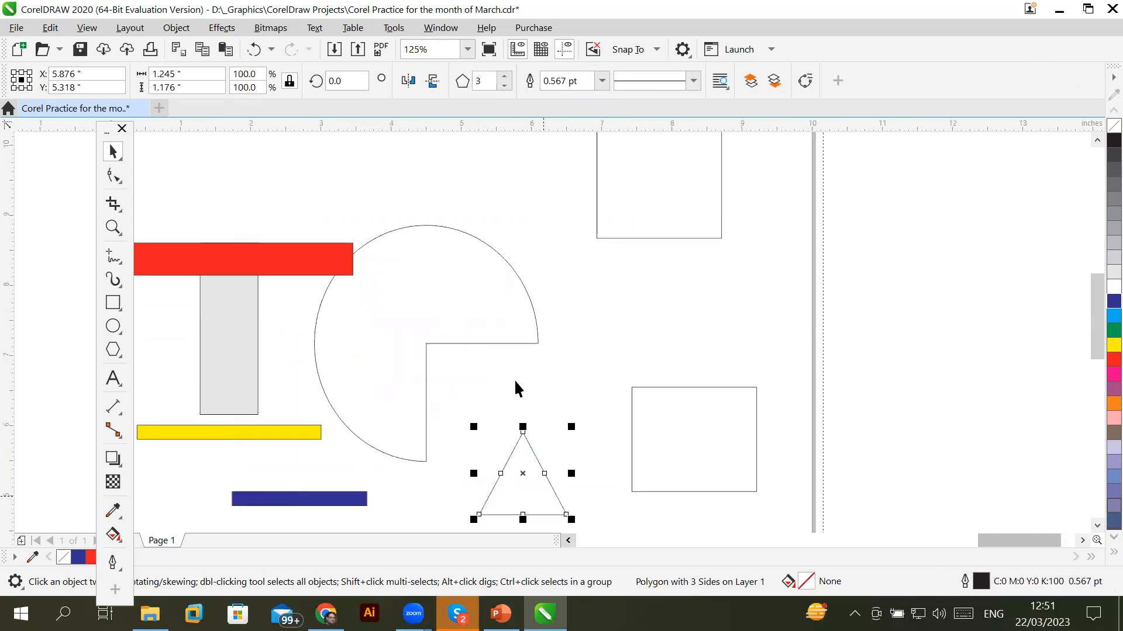
Switch the pie to an open arc, back to a pie, then restore the full circle
click(511, 343)
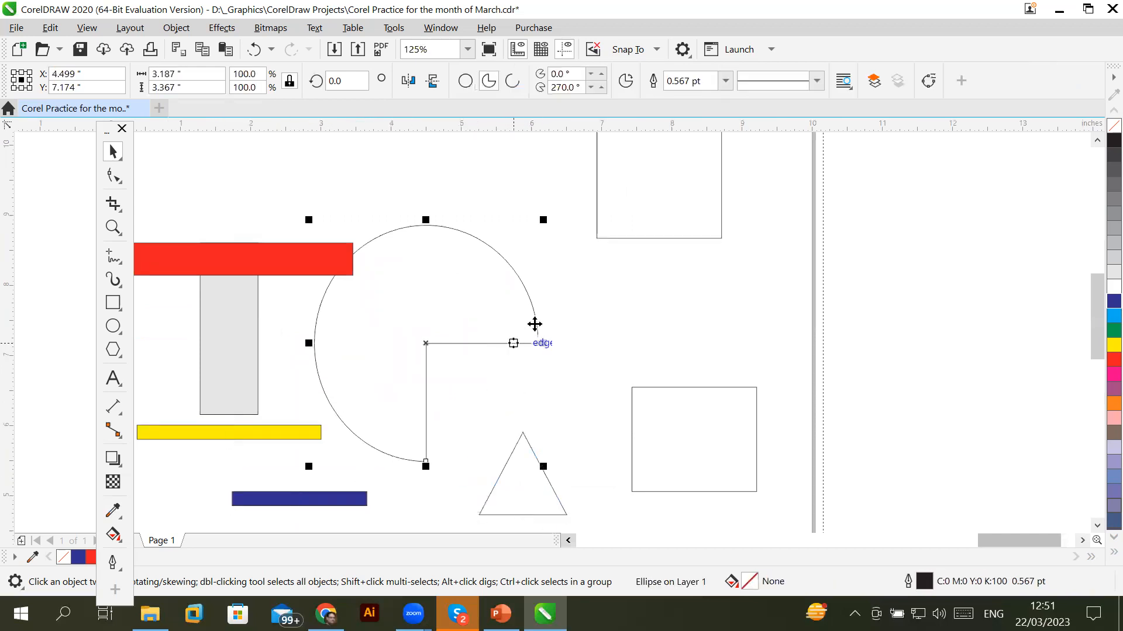
click(512, 82)
click(488, 82)
click(467, 80)
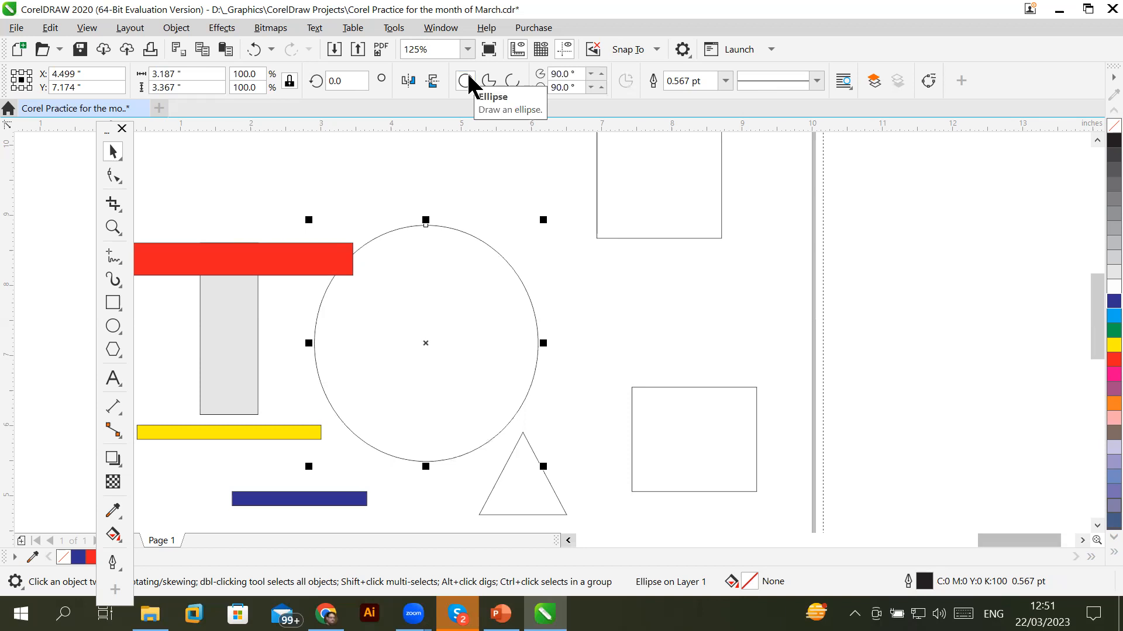
scroll(537, 199, down, 1)
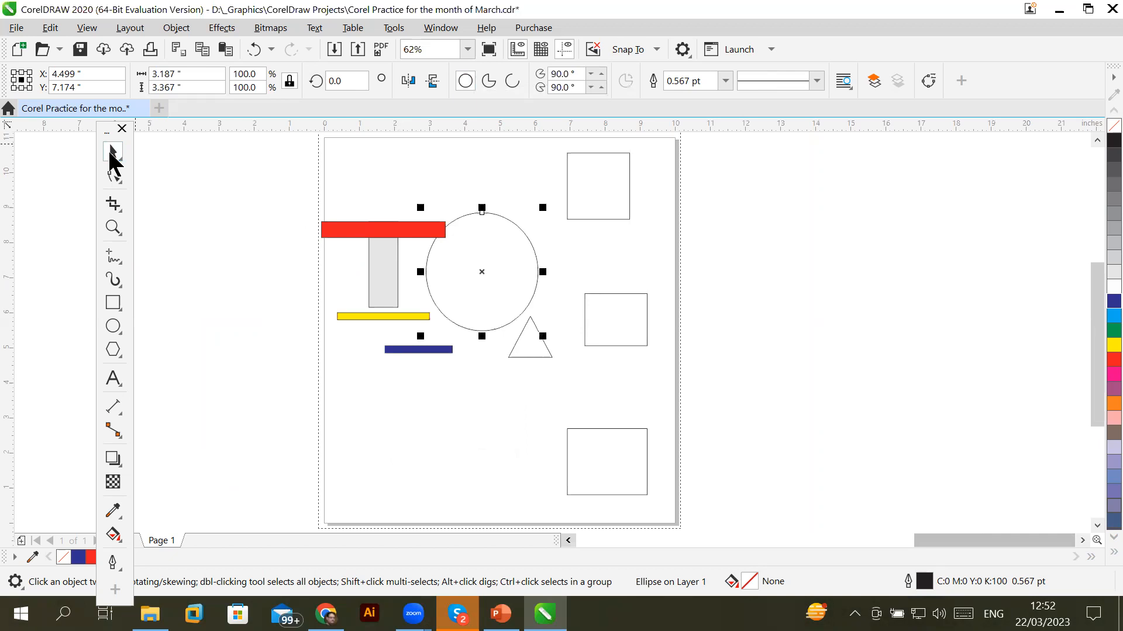
click(781, 232)
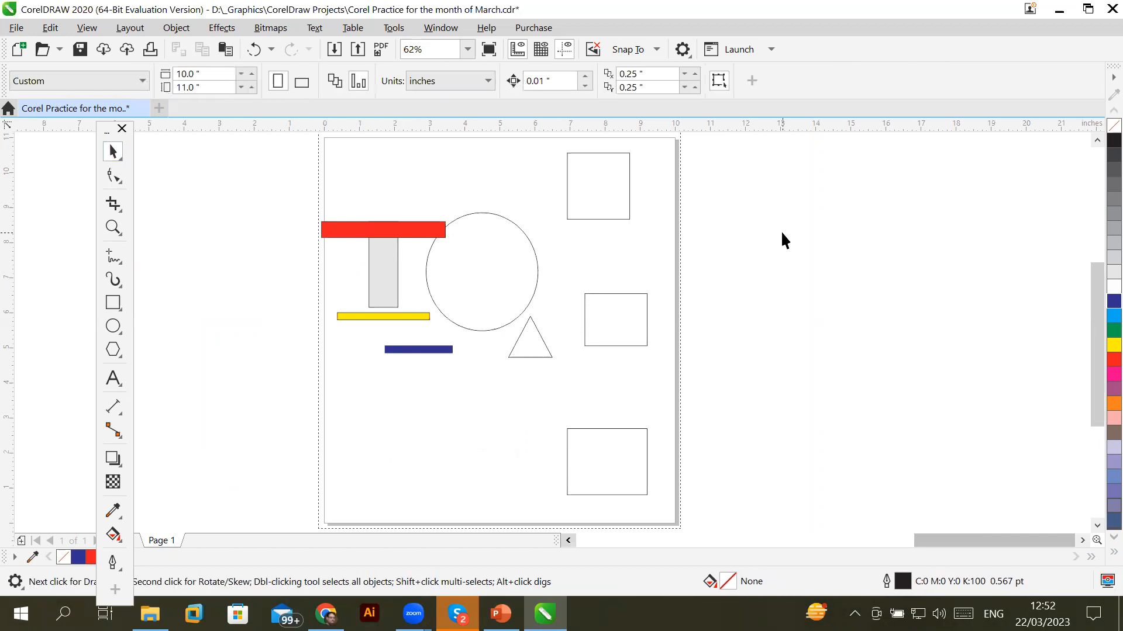
click(191, 74)
click(301, 83)
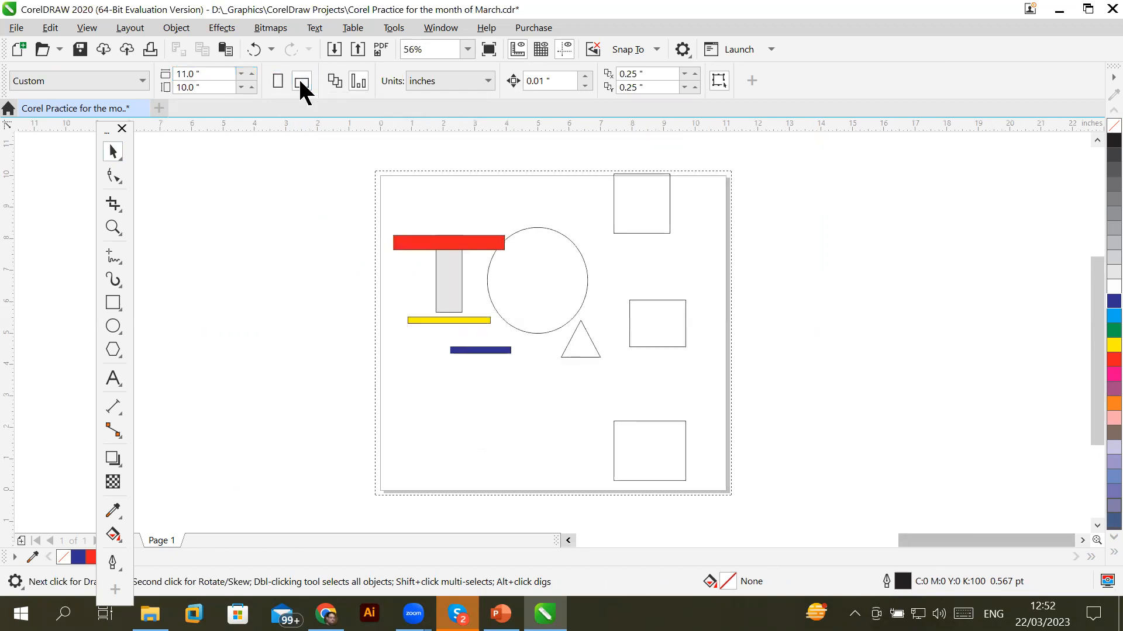
click(206, 74)
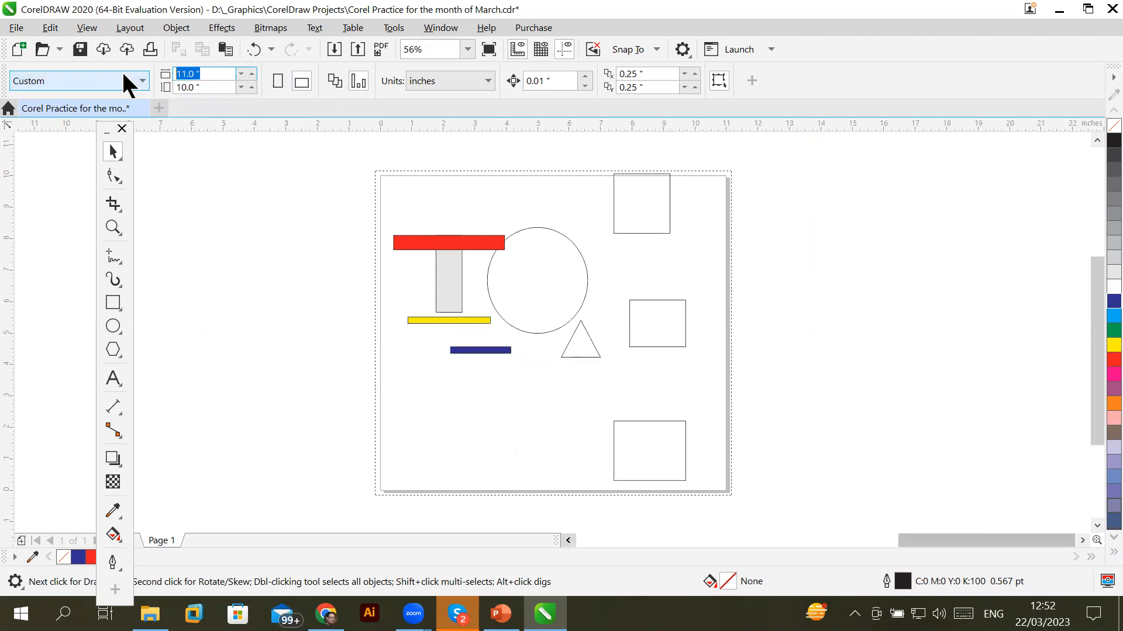
click(221, 72)
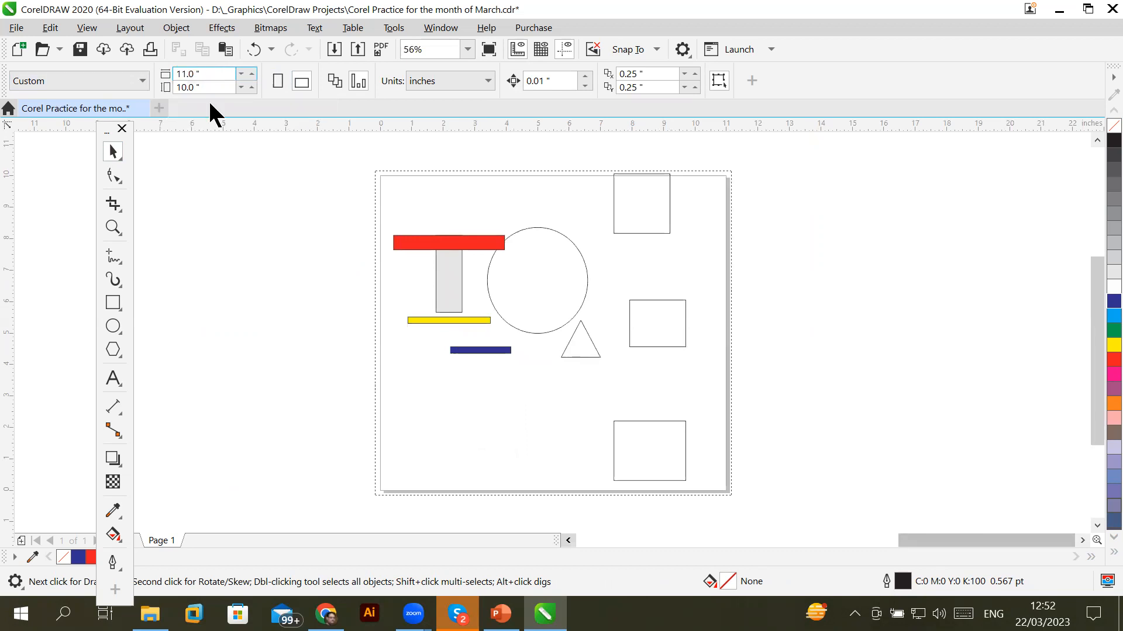
click(276, 85)
click(304, 81)
click(273, 80)
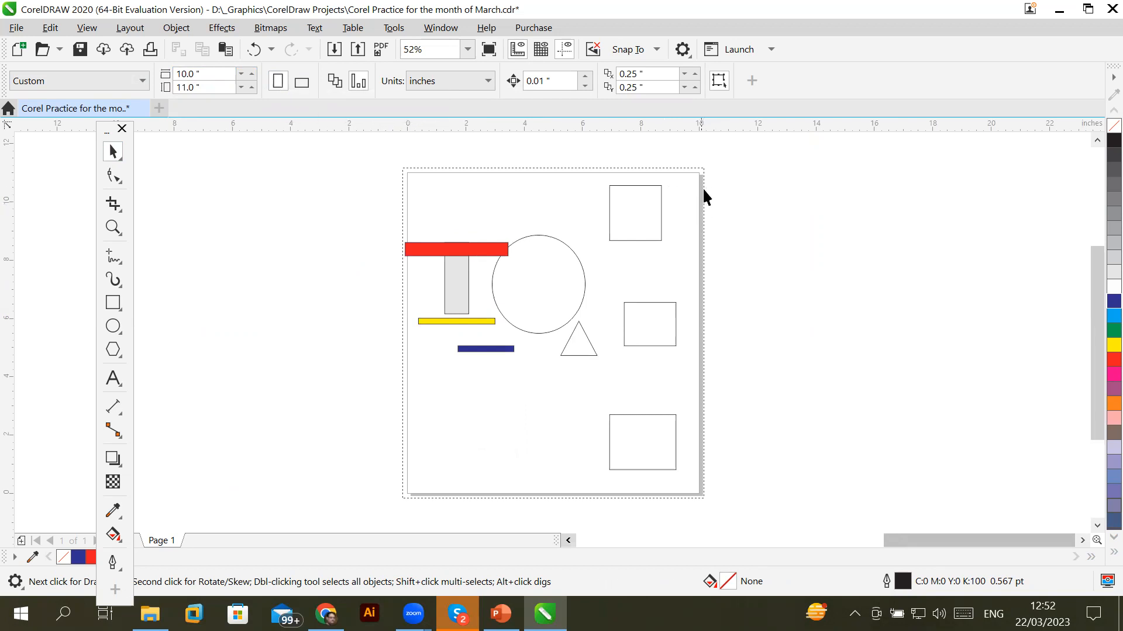
scroll(702, 193, up, 4)
scroll(652, 253, down, 4)
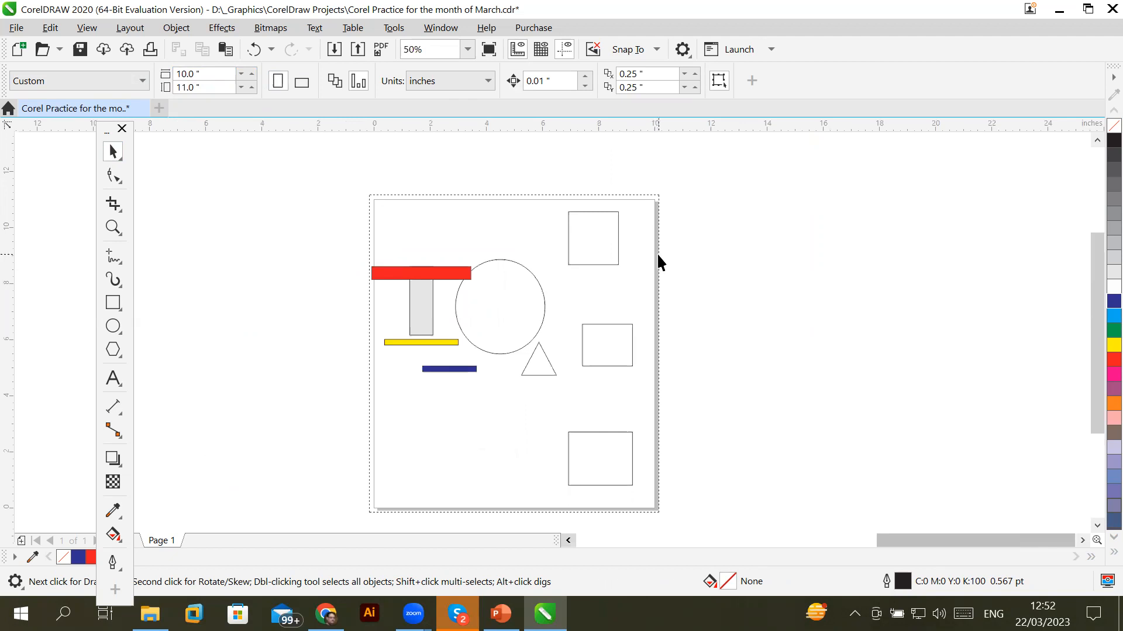
Open the Page Size settings and check the page width, height and inch units
double_click(658, 255)
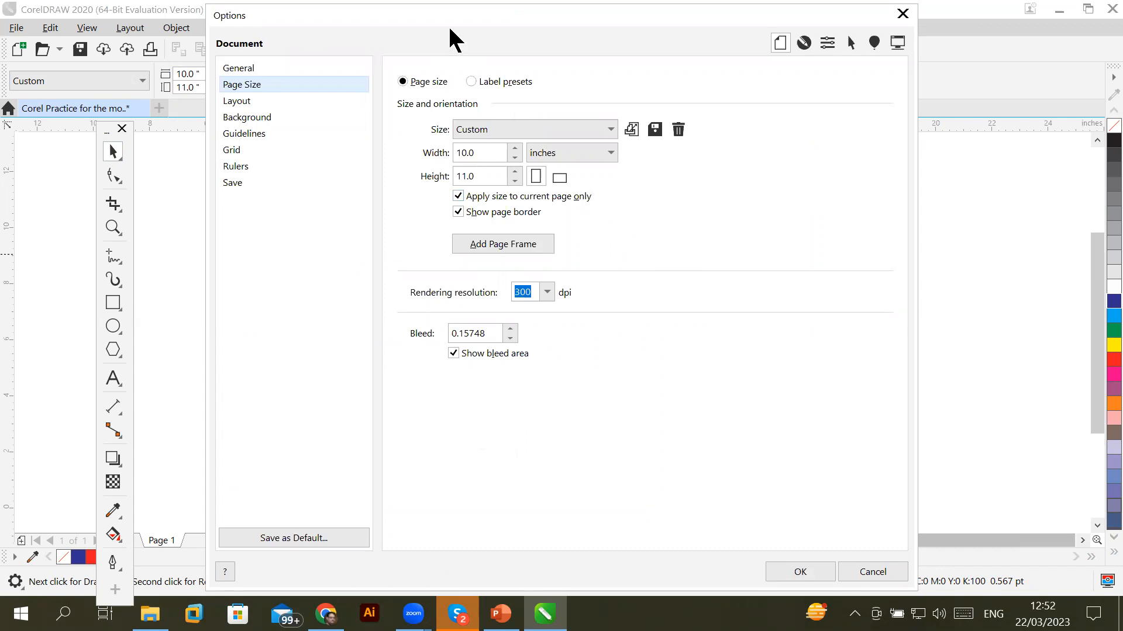
drag(451, 29, 792, 39)
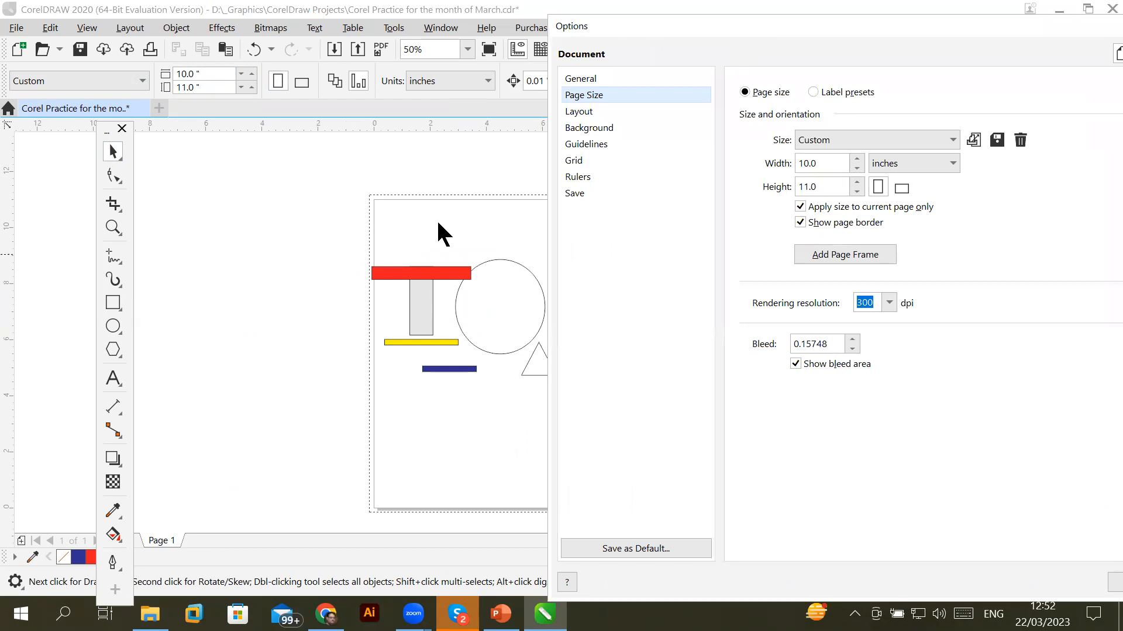
drag(840, 159, 771, 155)
drag(824, 186, 784, 187)
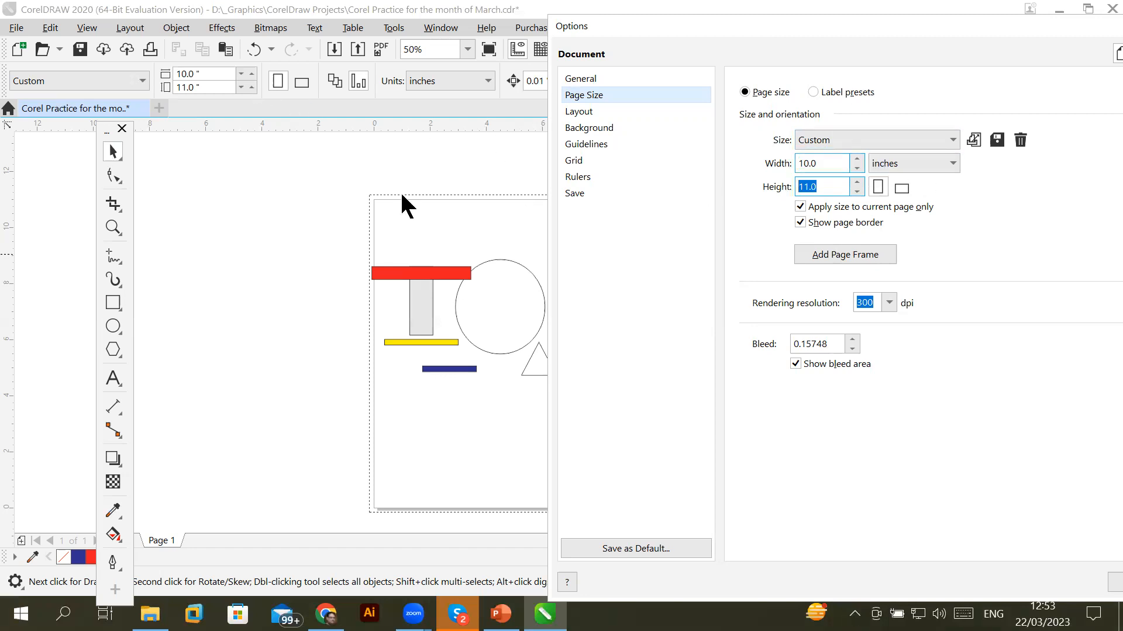
click(911, 165)
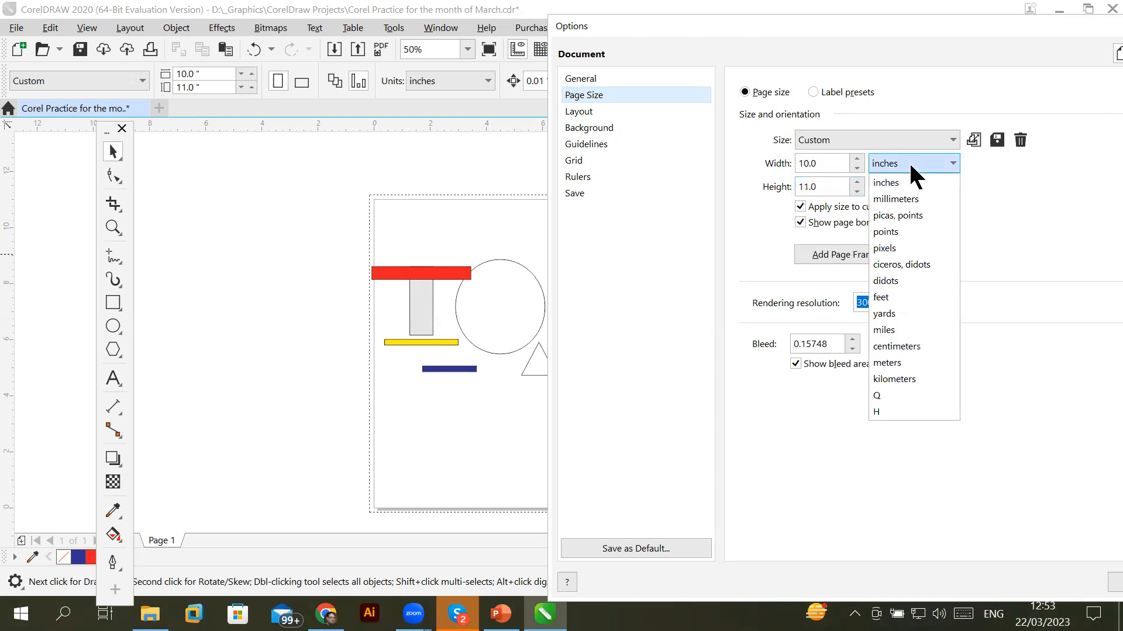
click(911, 166)
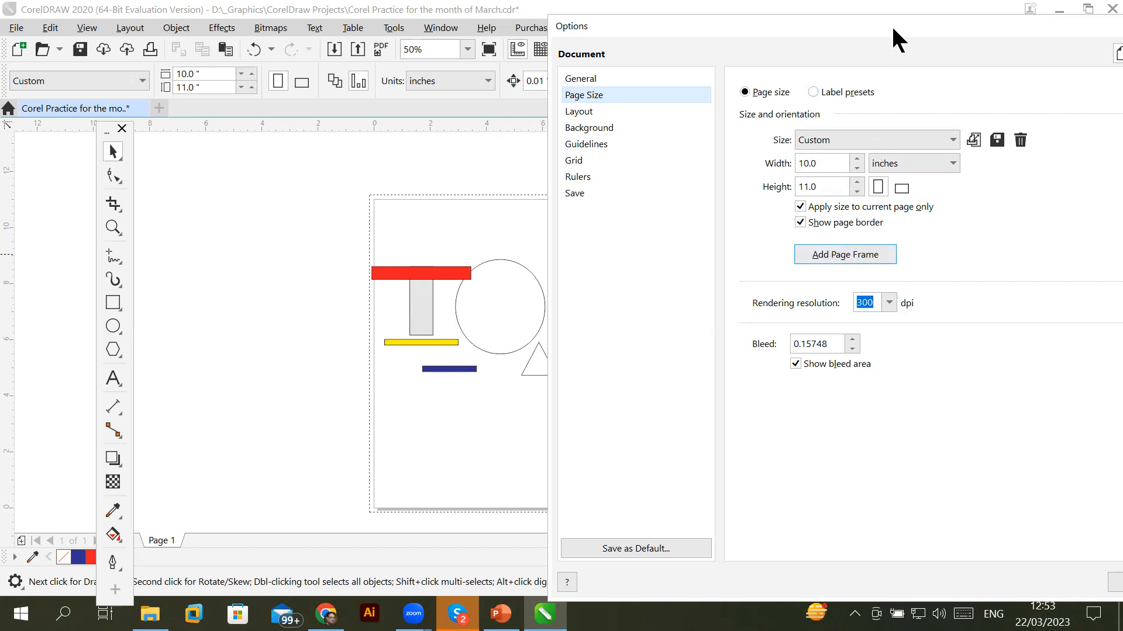
Set the page bleed to 0.5 inches and apply it
drag(893, 29, 762, 81)
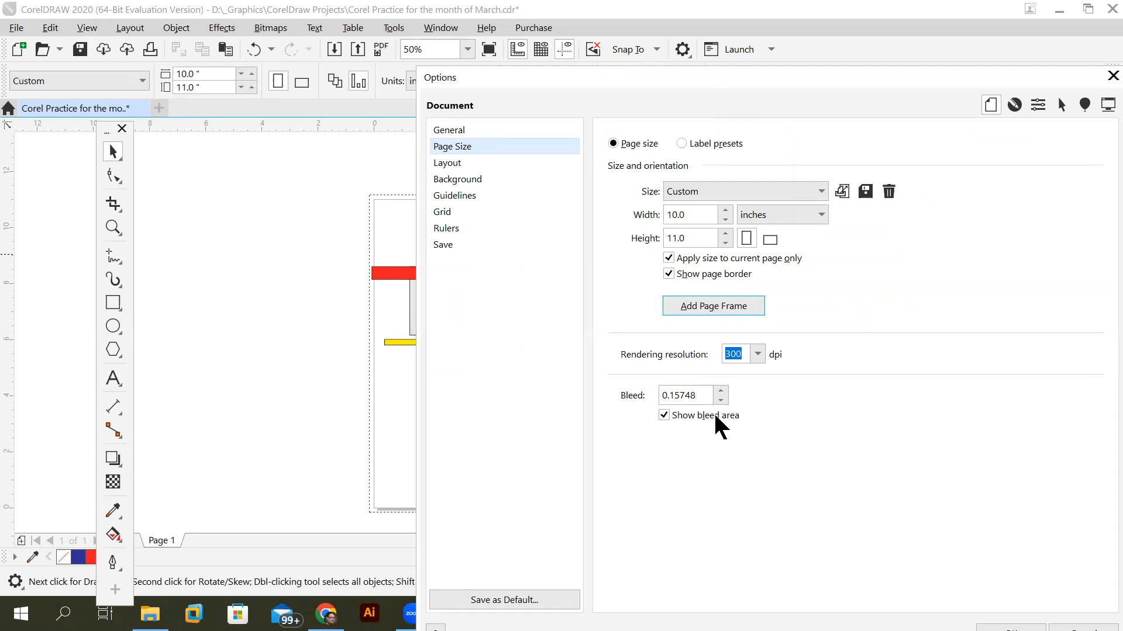
drag(700, 396, 658, 395)
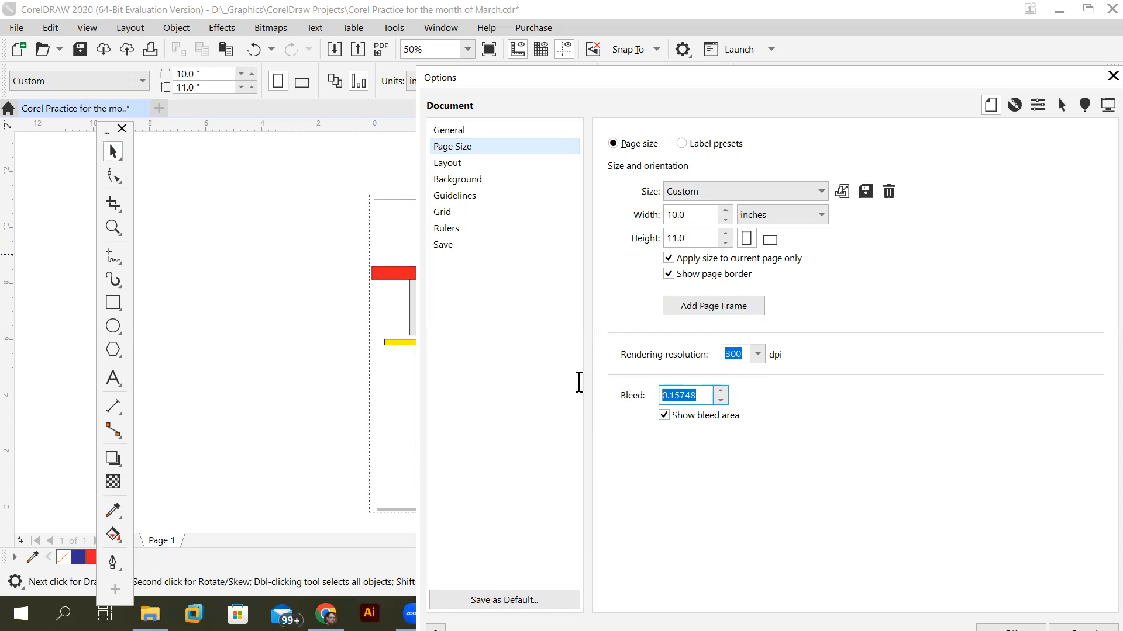
text(.5)
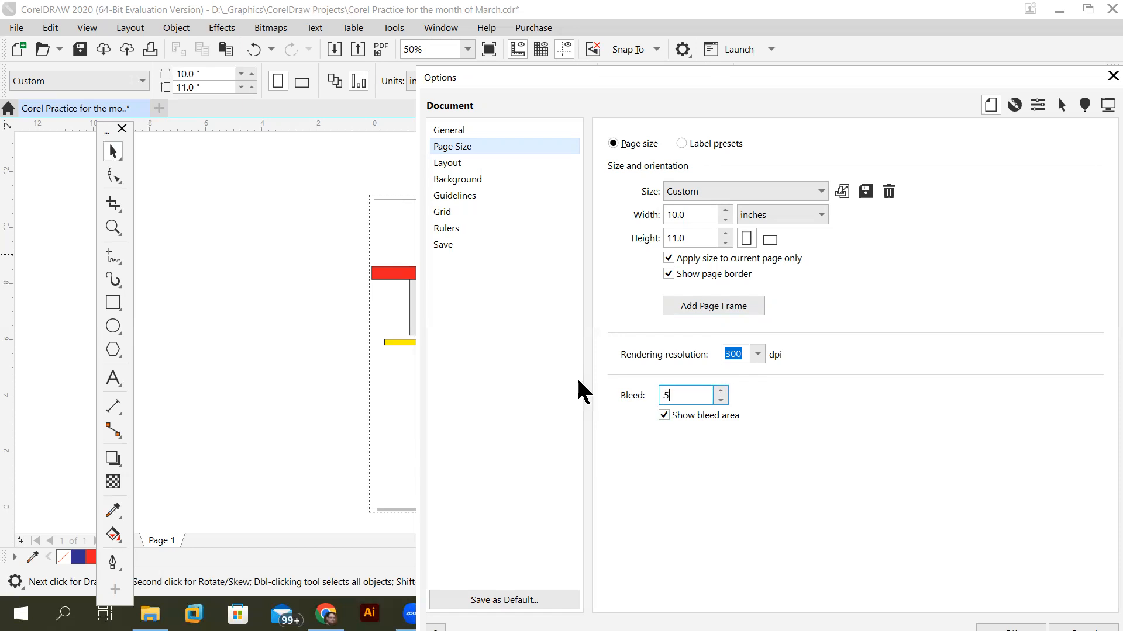
drag(919, 79, 682, 29)
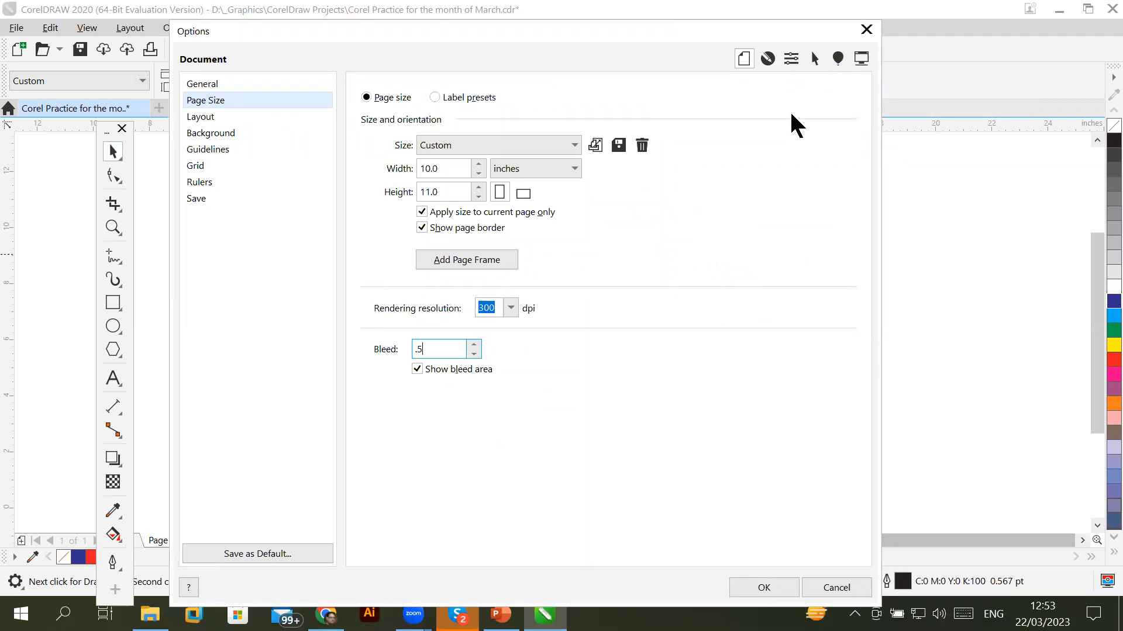
click(768, 55)
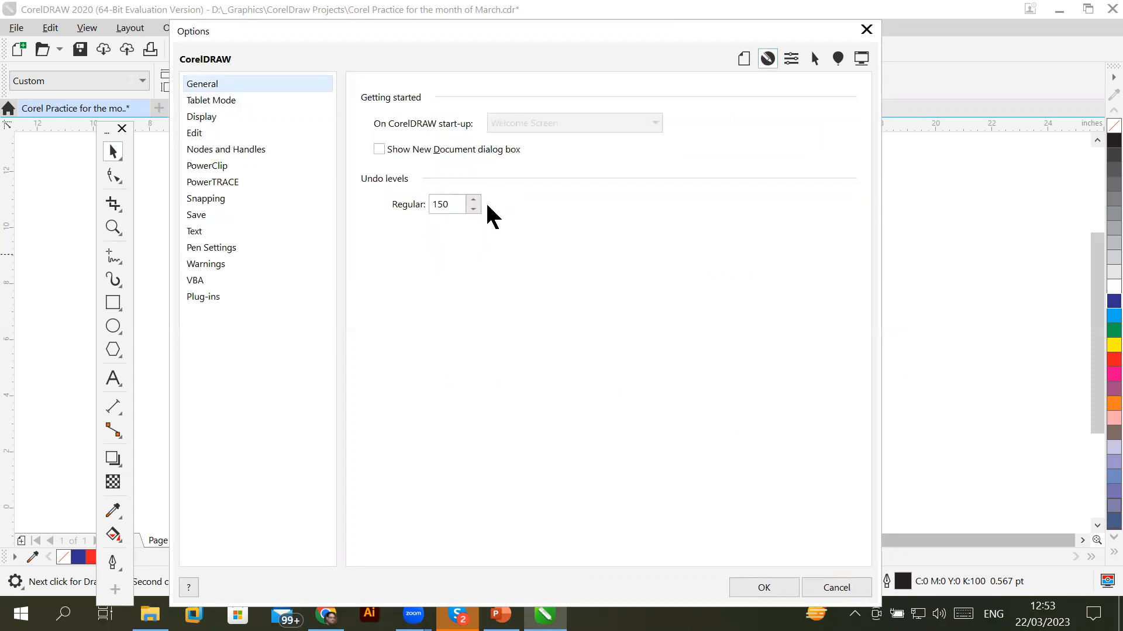
click(743, 59)
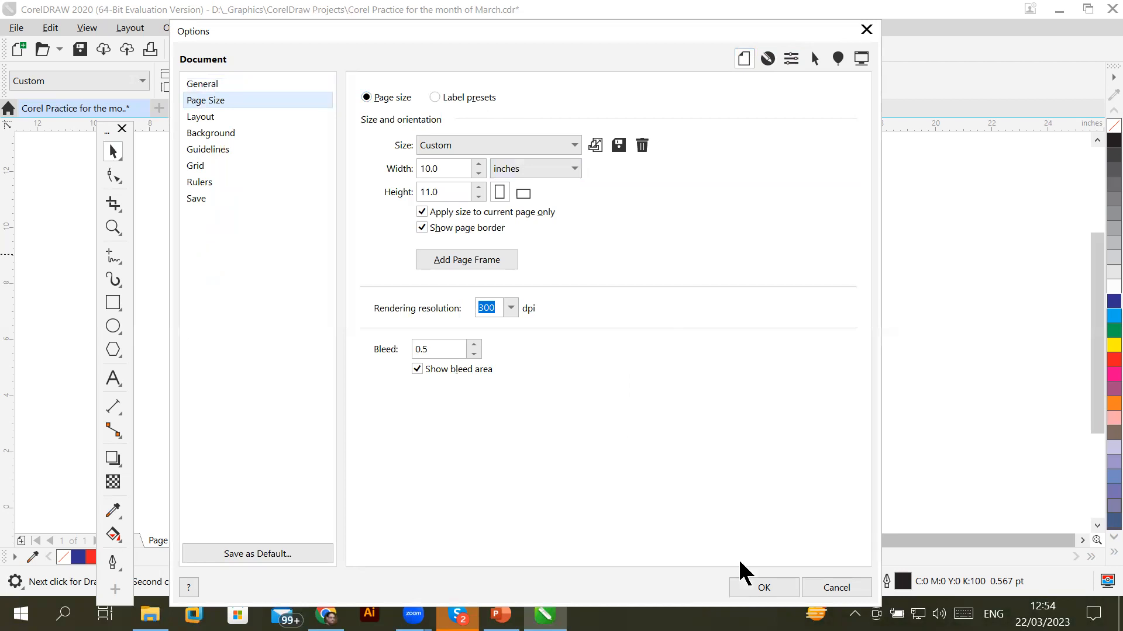
click(763, 589)
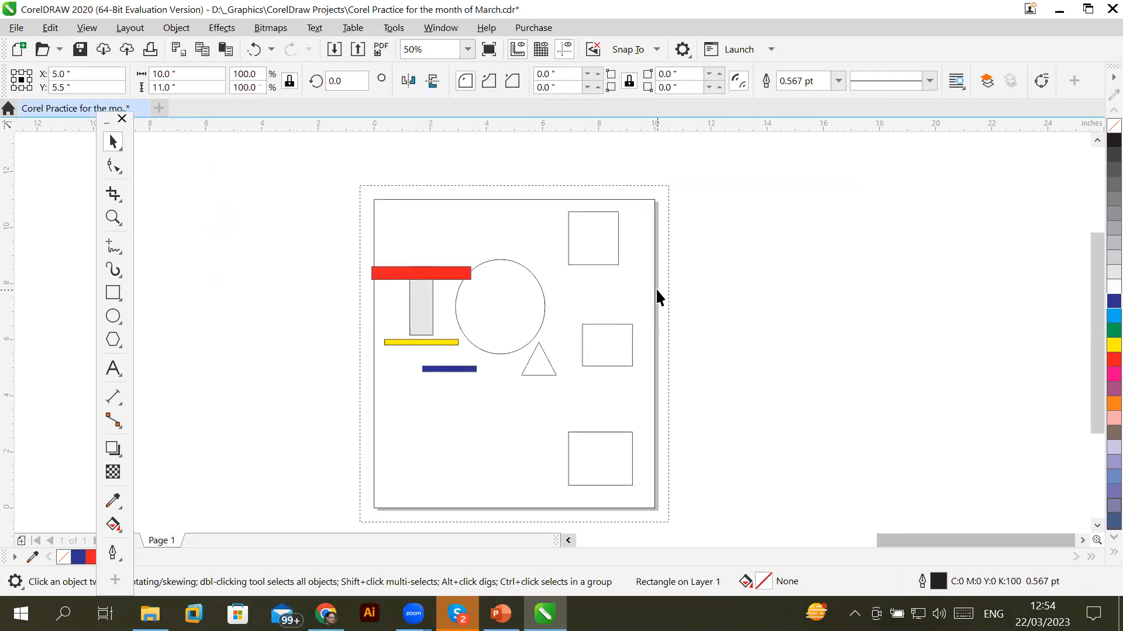
Move the page-frame rectangle aside and delete it
scroll(663, 248, up, 2)
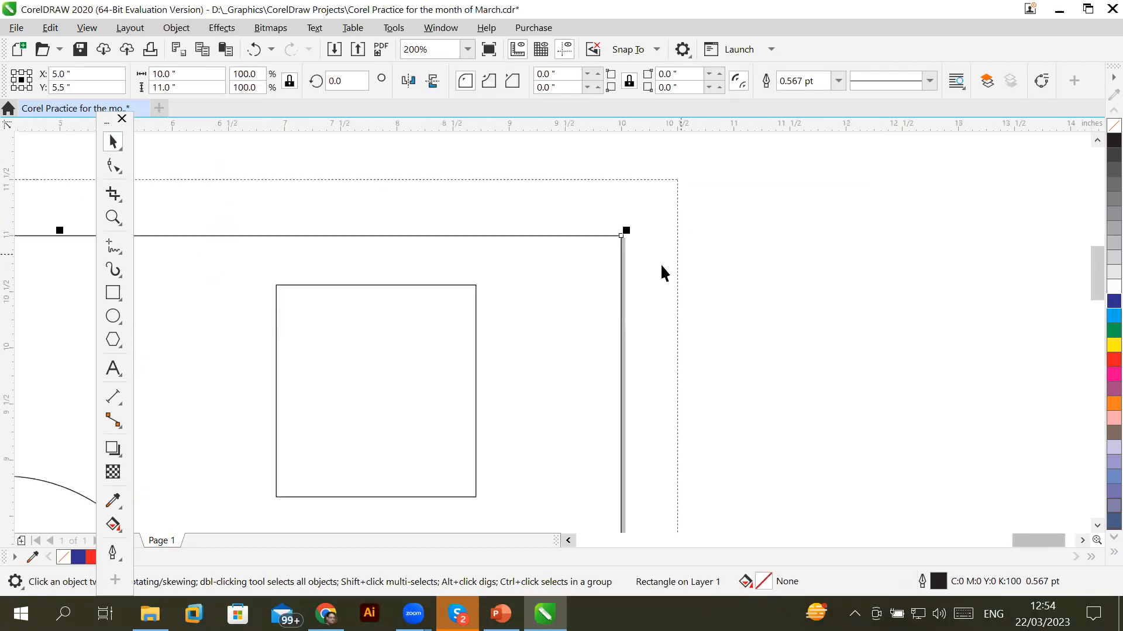
scroll(766, 300, down, 2)
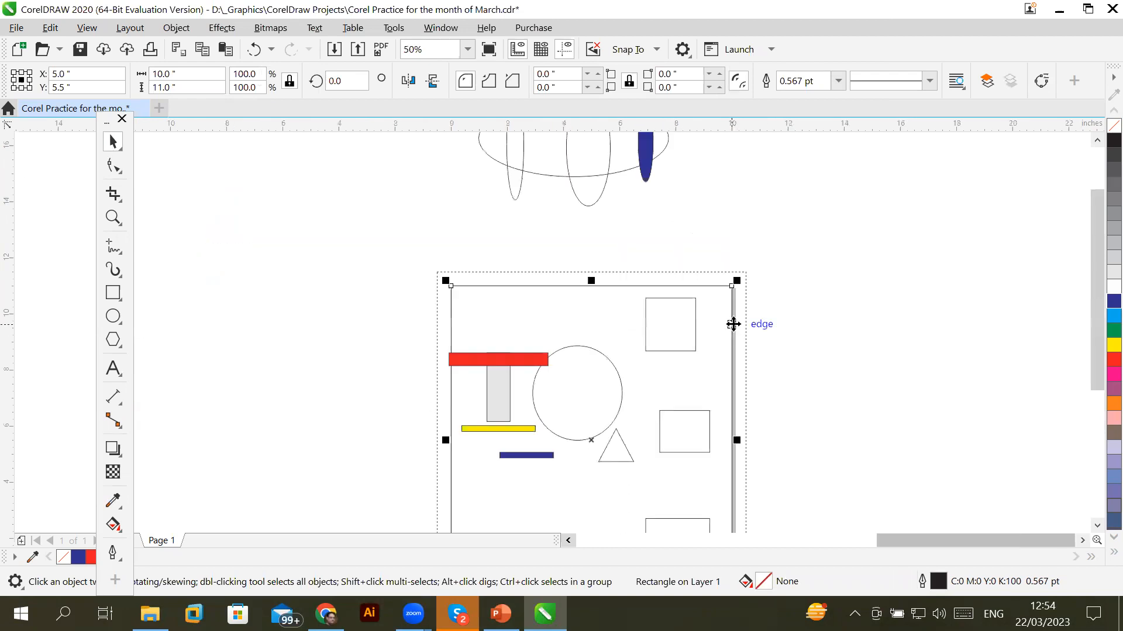
drag(732, 324, 938, 299)
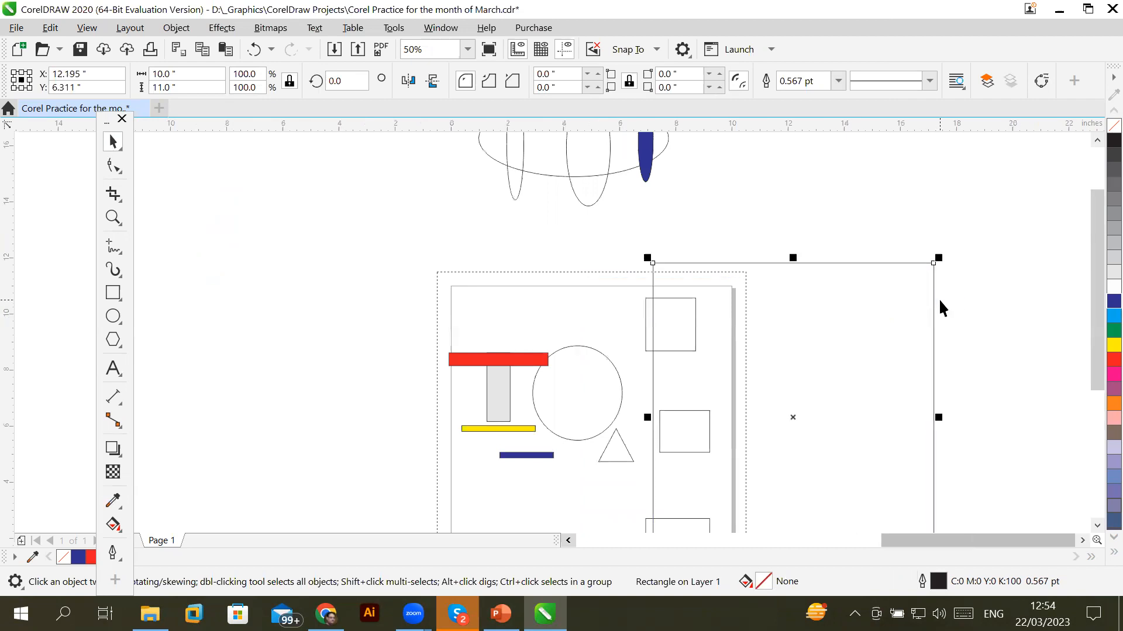
key(Delete)
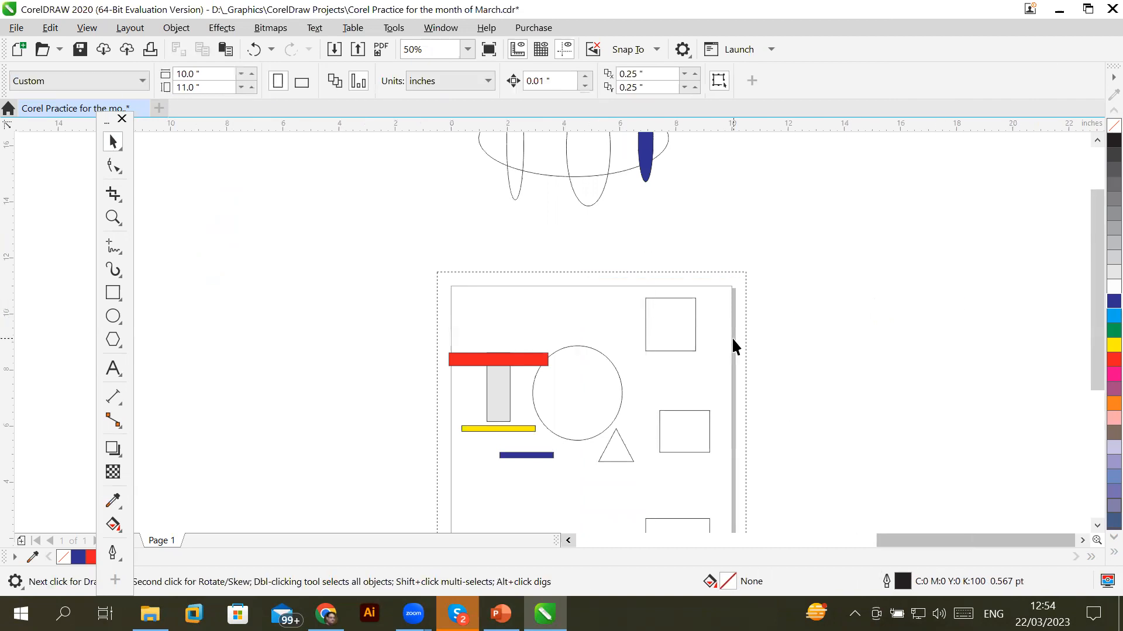
Re-add a page frame from the Page Size settings, then delete it again
double_click(733, 339)
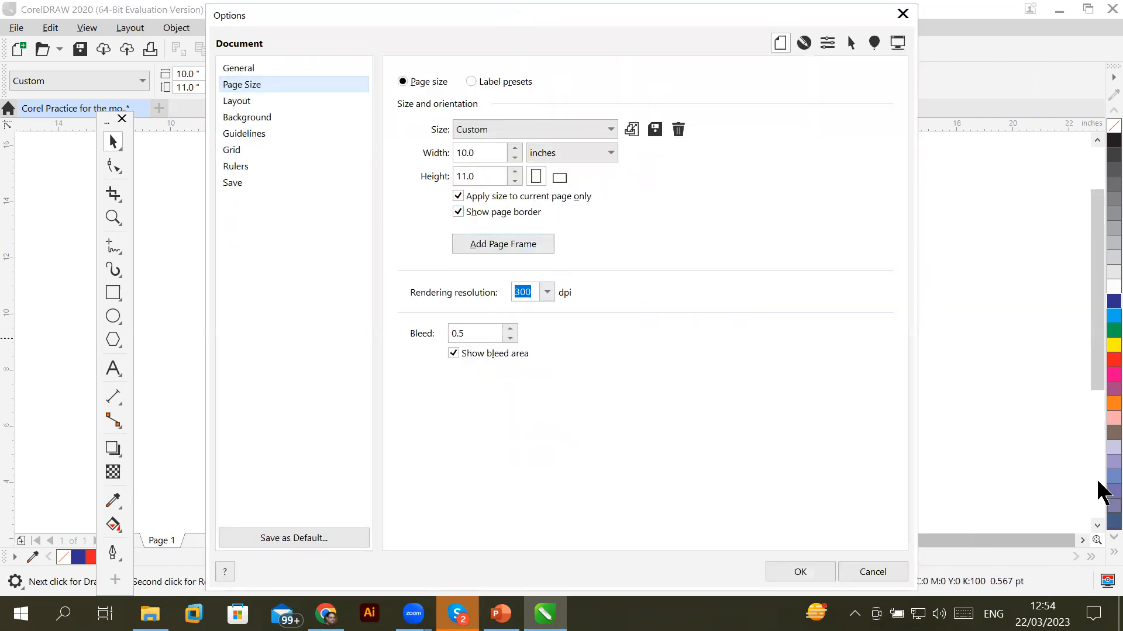
click(524, 244)
click(771, 576)
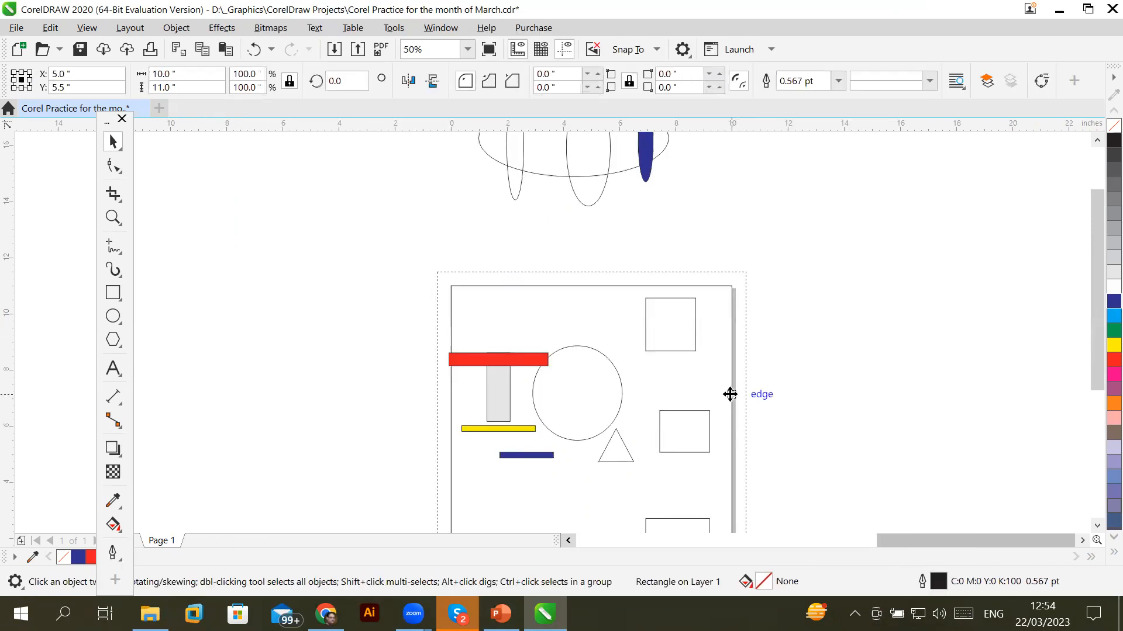
drag(730, 394, 756, 395)
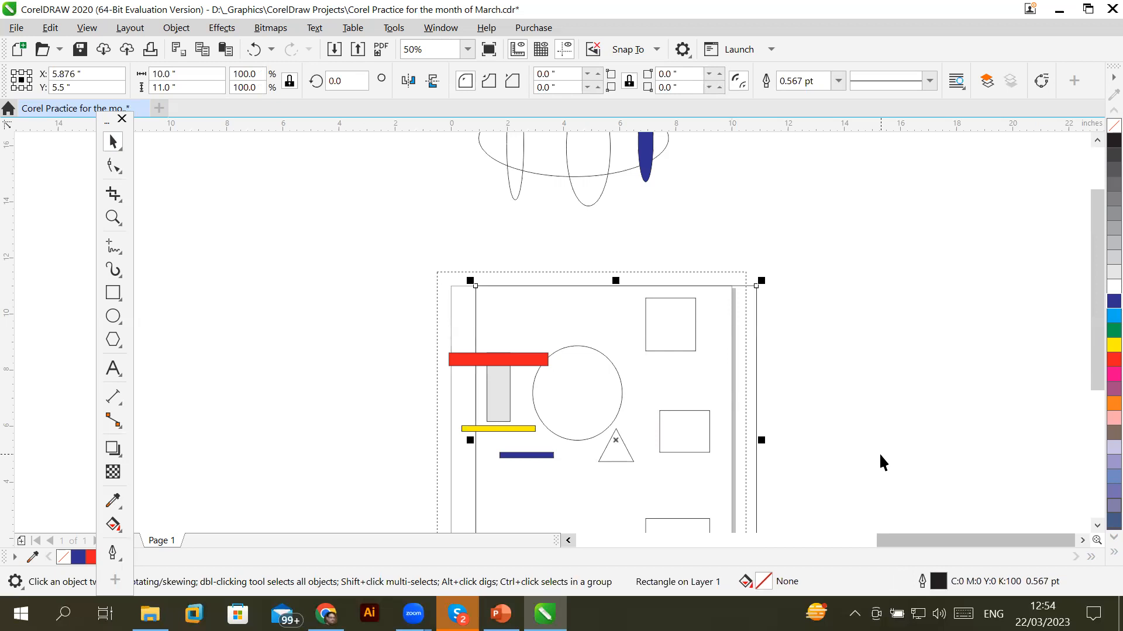
key(Delete)
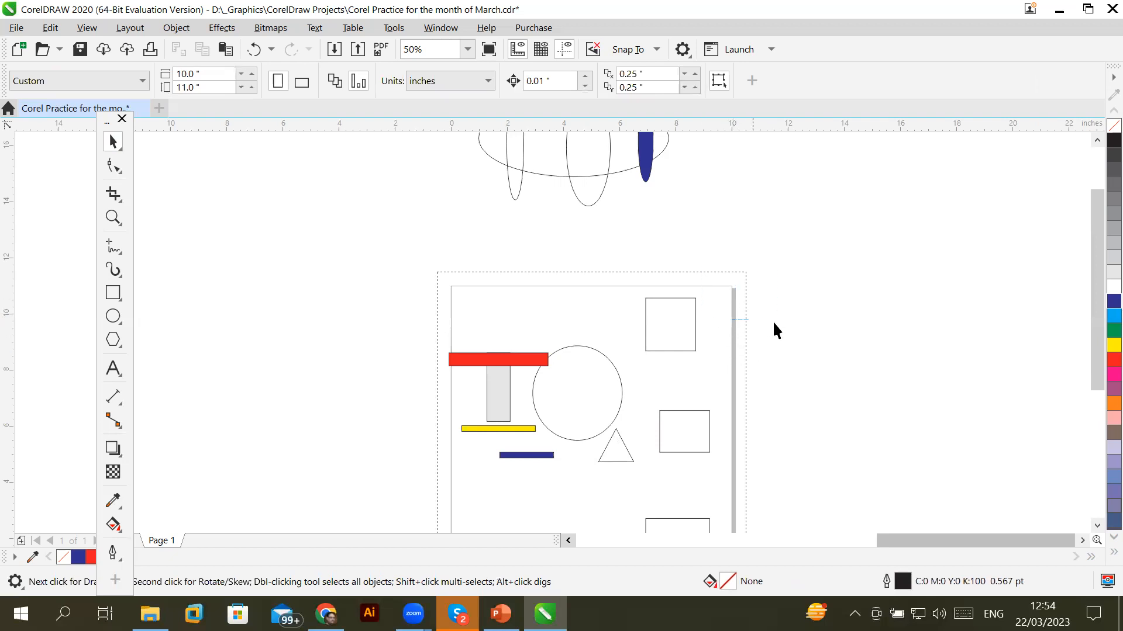
Add a 10 × 11 inch page frame through Page Size settings and expand the colour palette
double_click(733, 338)
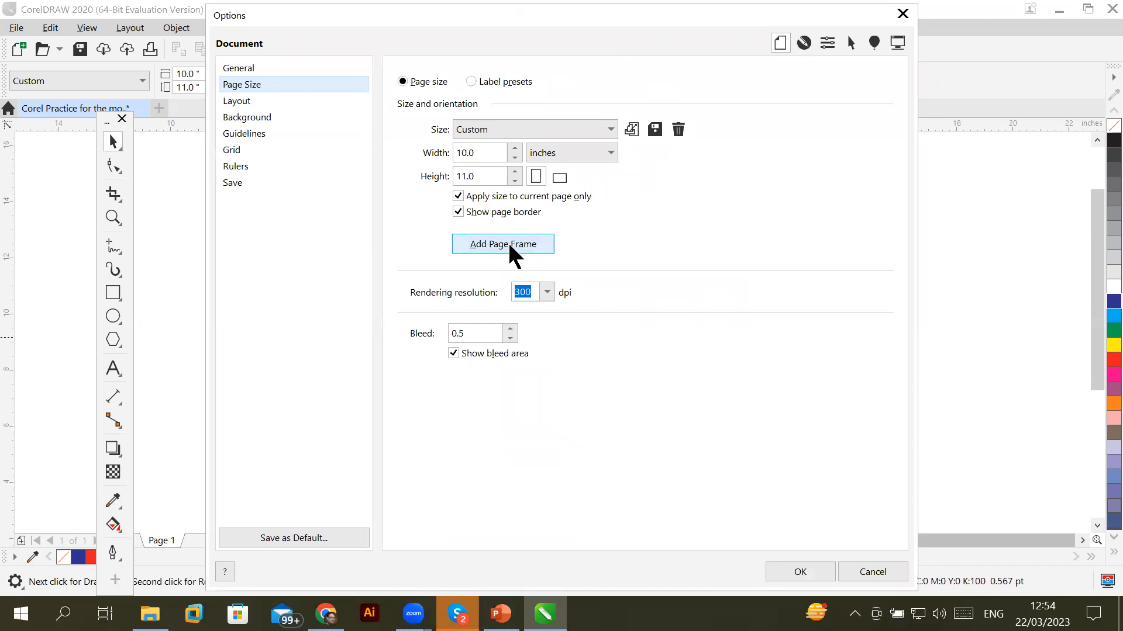
click(786, 571)
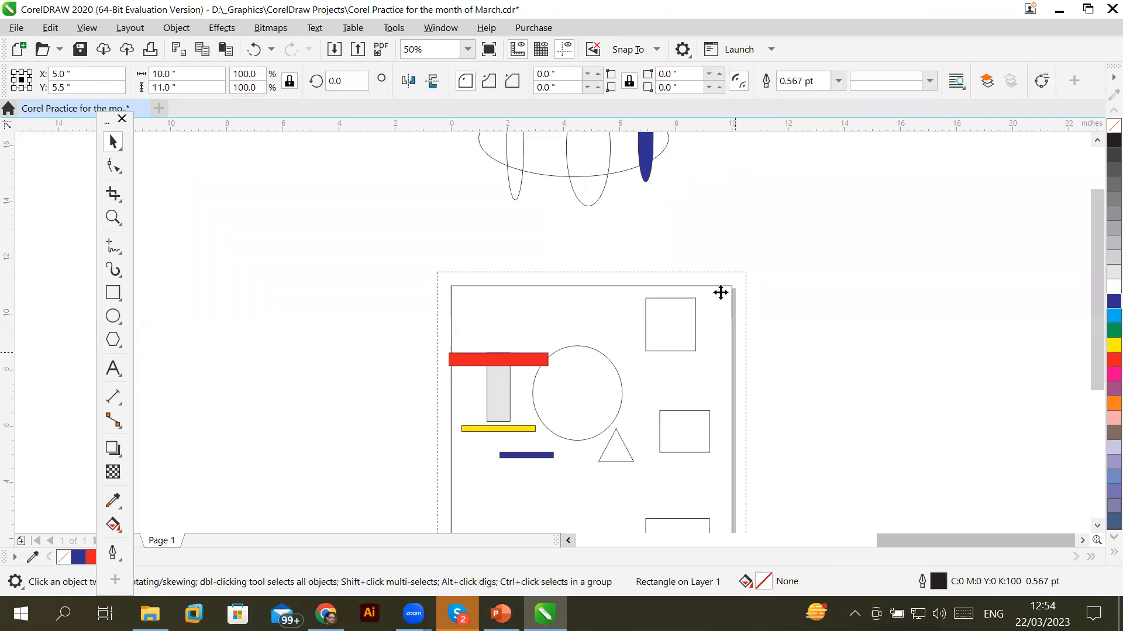
scroll(723, 282, up, 2)
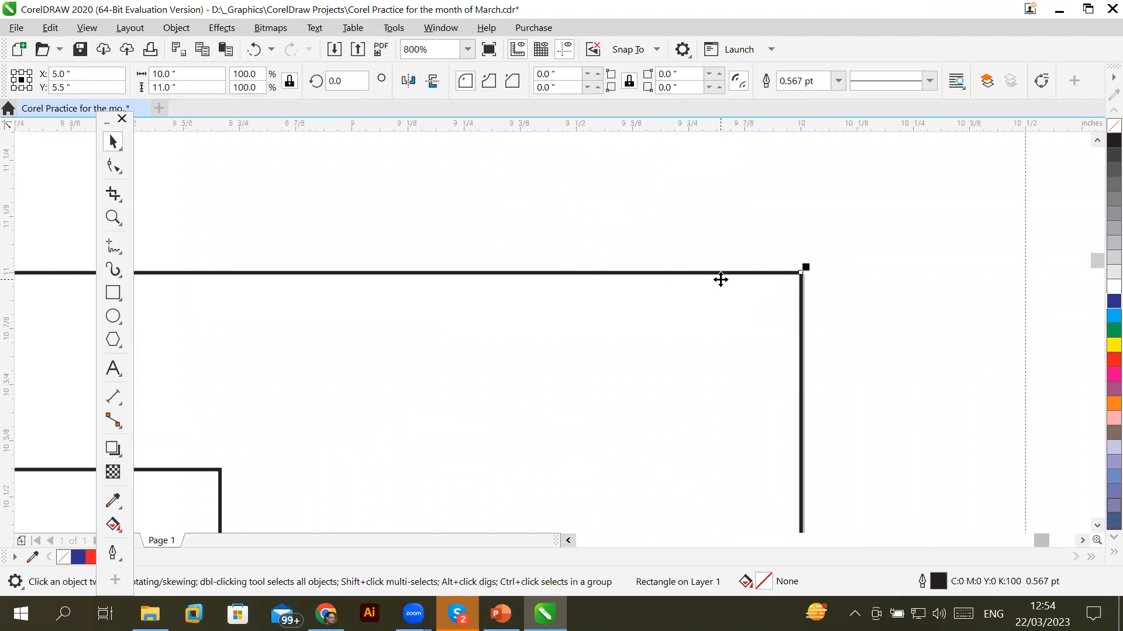
scroll(777, 286, up, 2)
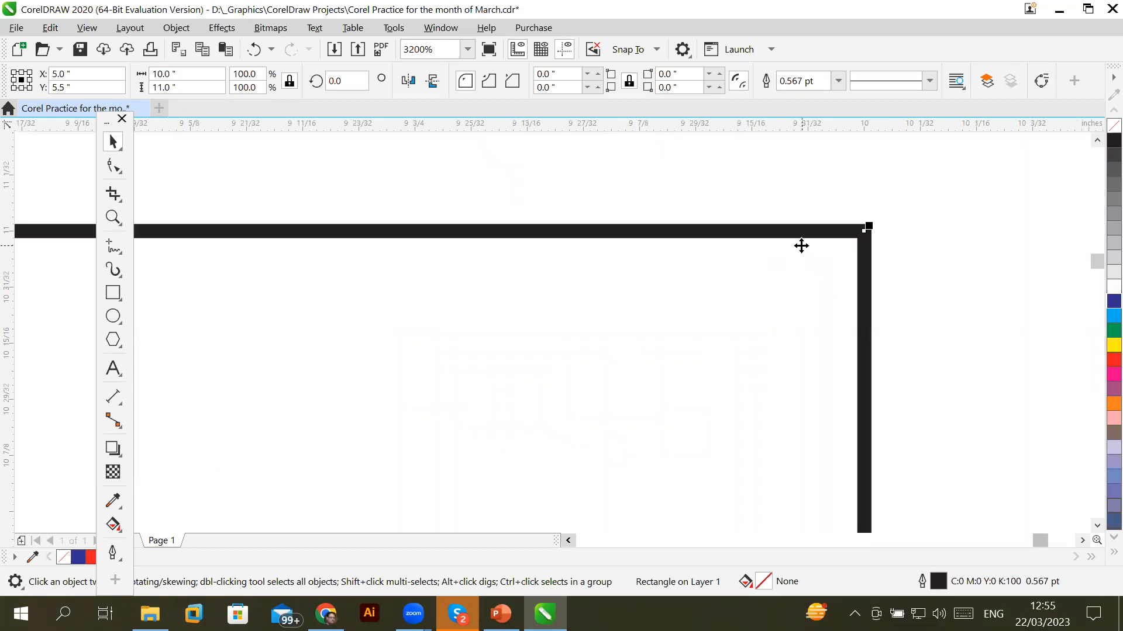
scroll(801, 246, down, 2)
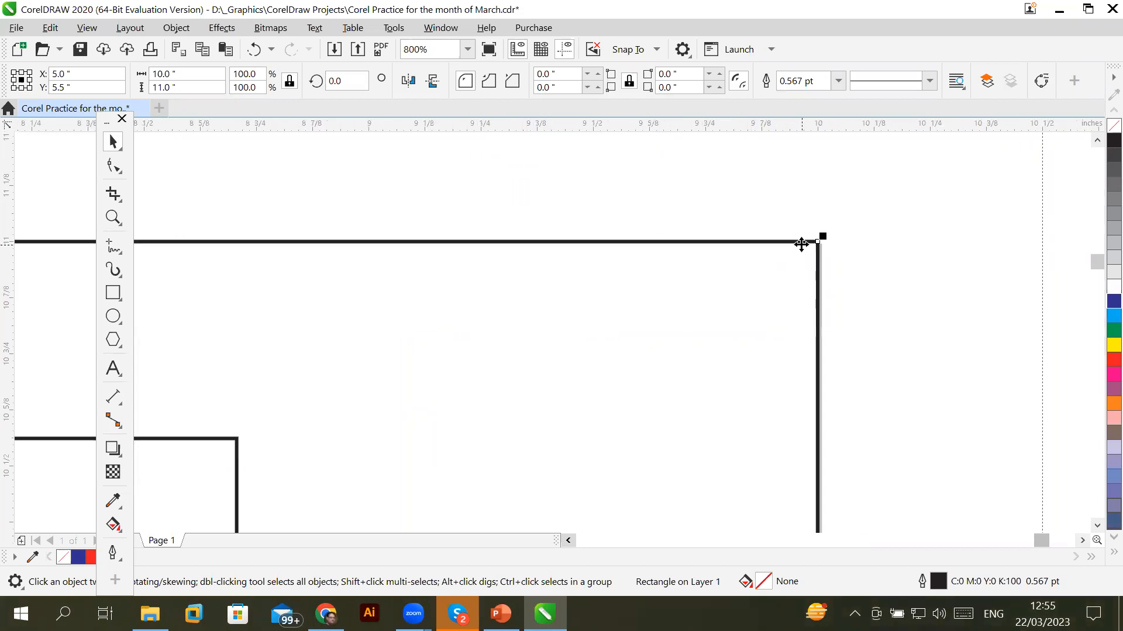
scroll(801, 245, down, 6)
scroll(802, 255, up, 1)
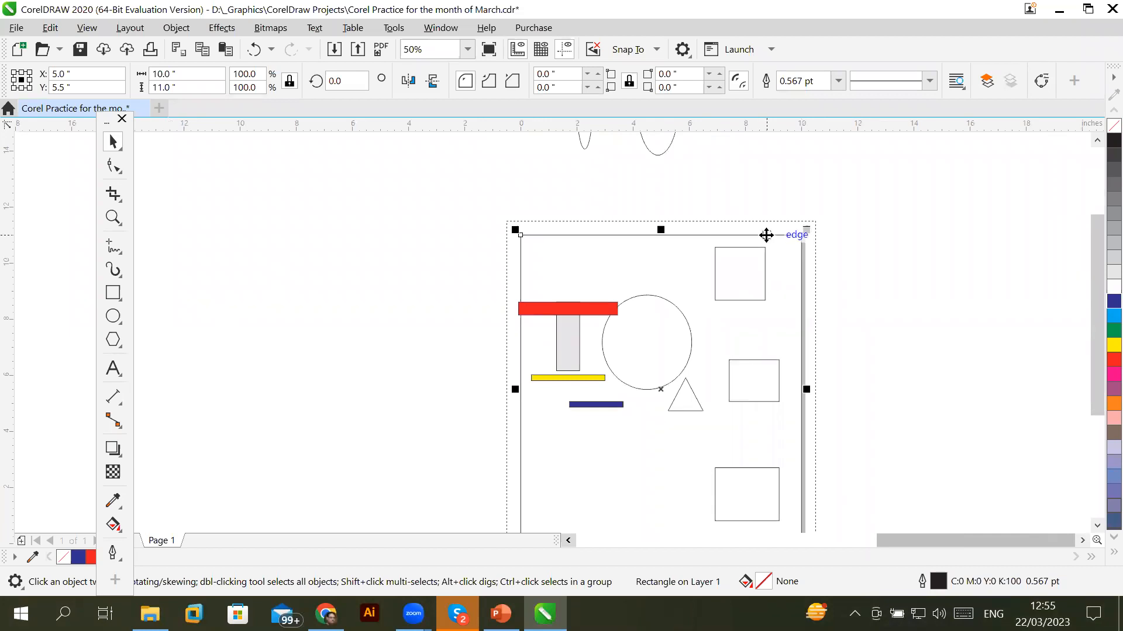
scroll(765, 233, up, 2)
scroll(789, 236, up, 1)
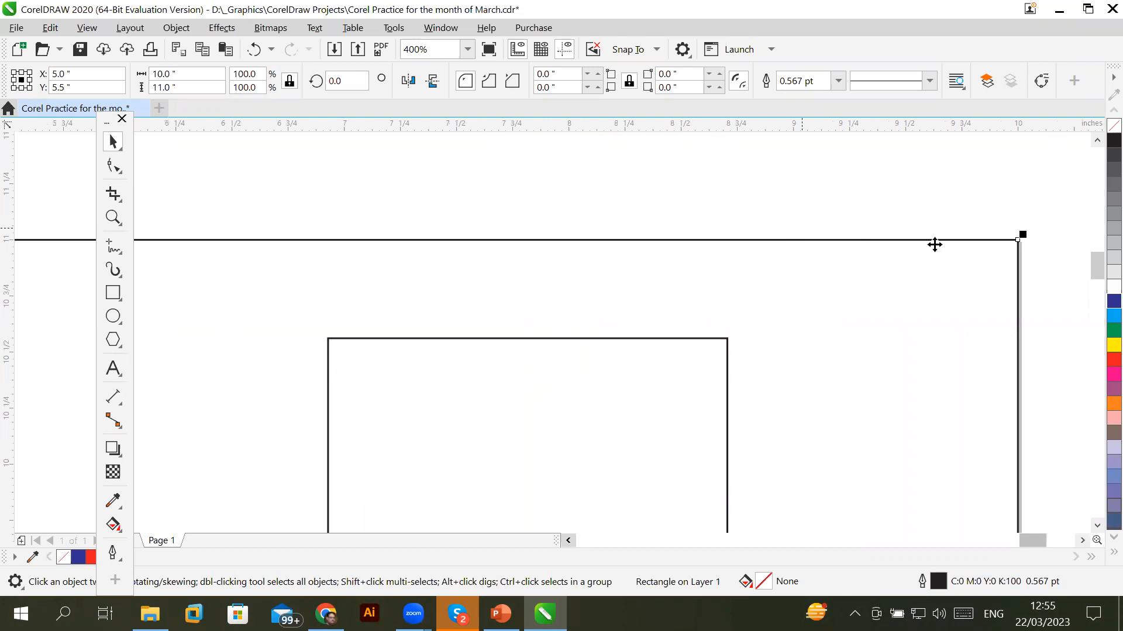
click(1098, 550)
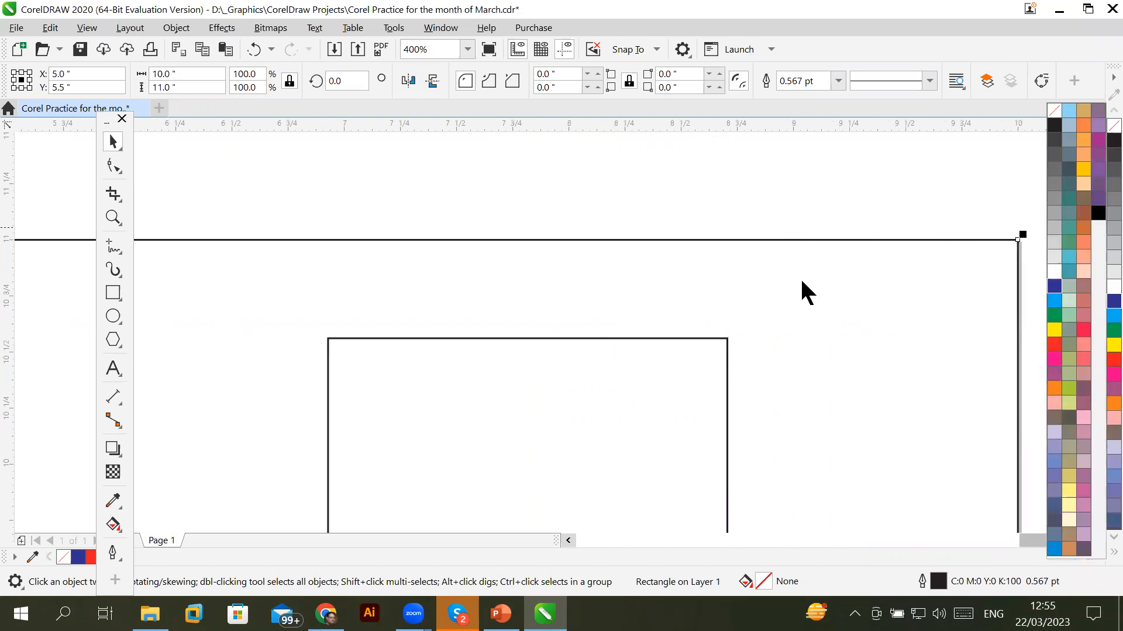
Fill the page frame with 30% Black and give it a red outline, then zoom out
click(1056, 228)
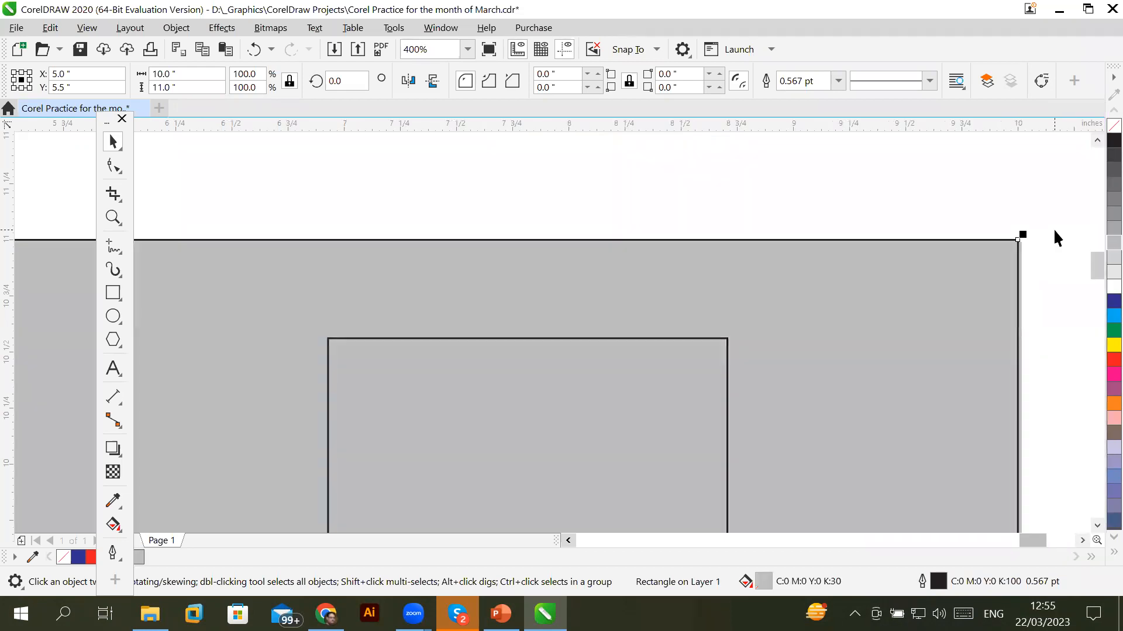
scroll(953, 258, down, 2)
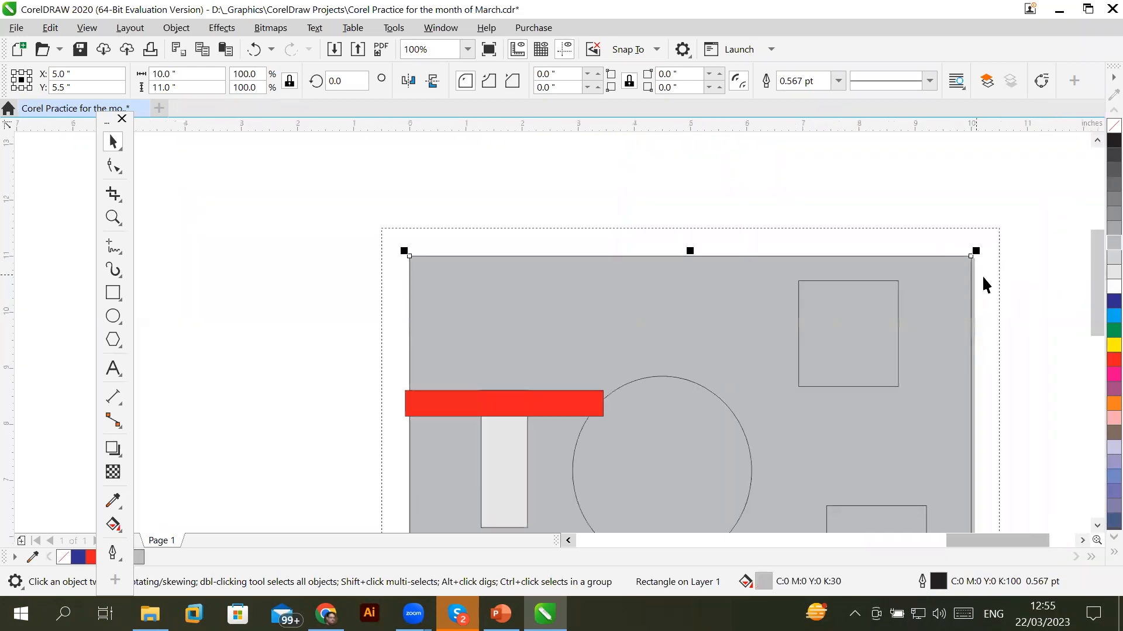
scroll(998, 277, up, 1)
scroll(889, 237, up, 1)
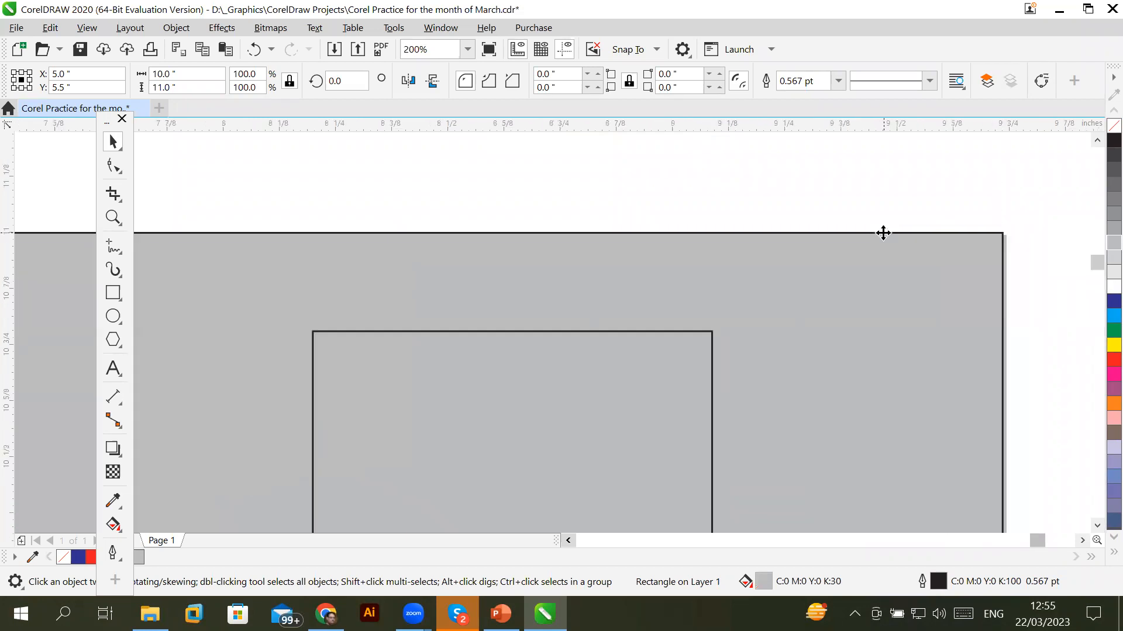
scroll(883, 233, up, 2)
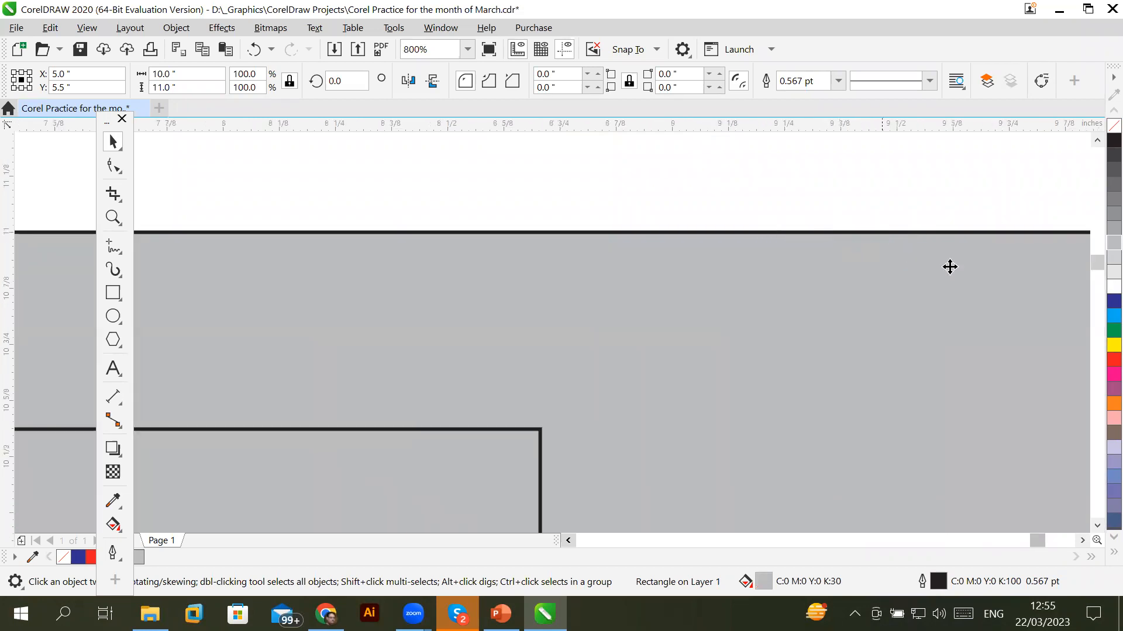
click(1113, 552)
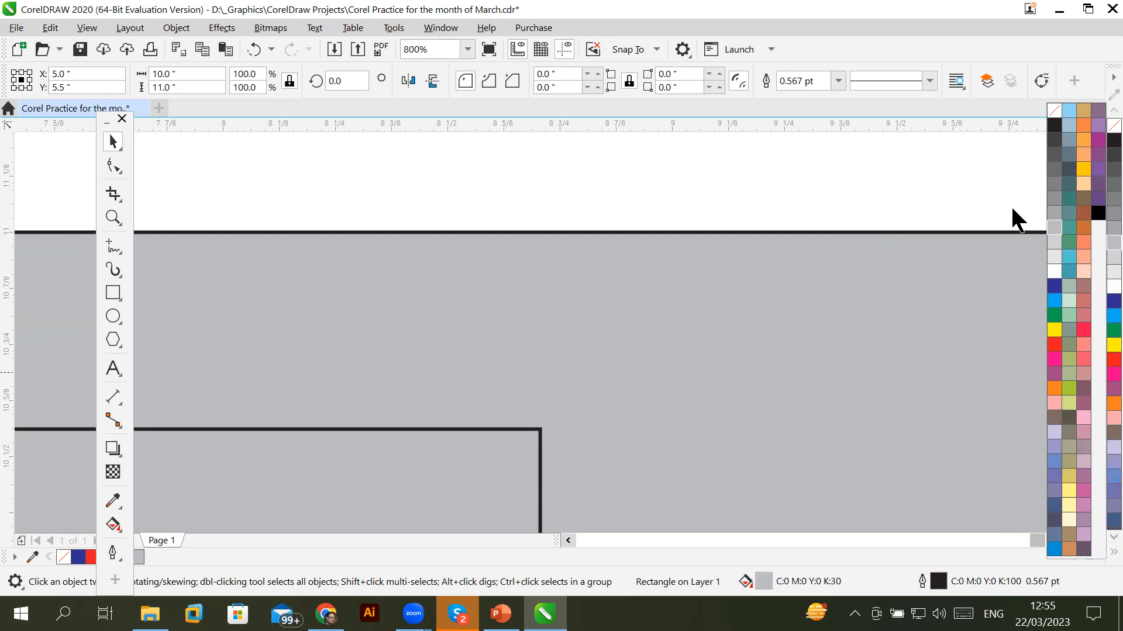
right_click(1054, 345)
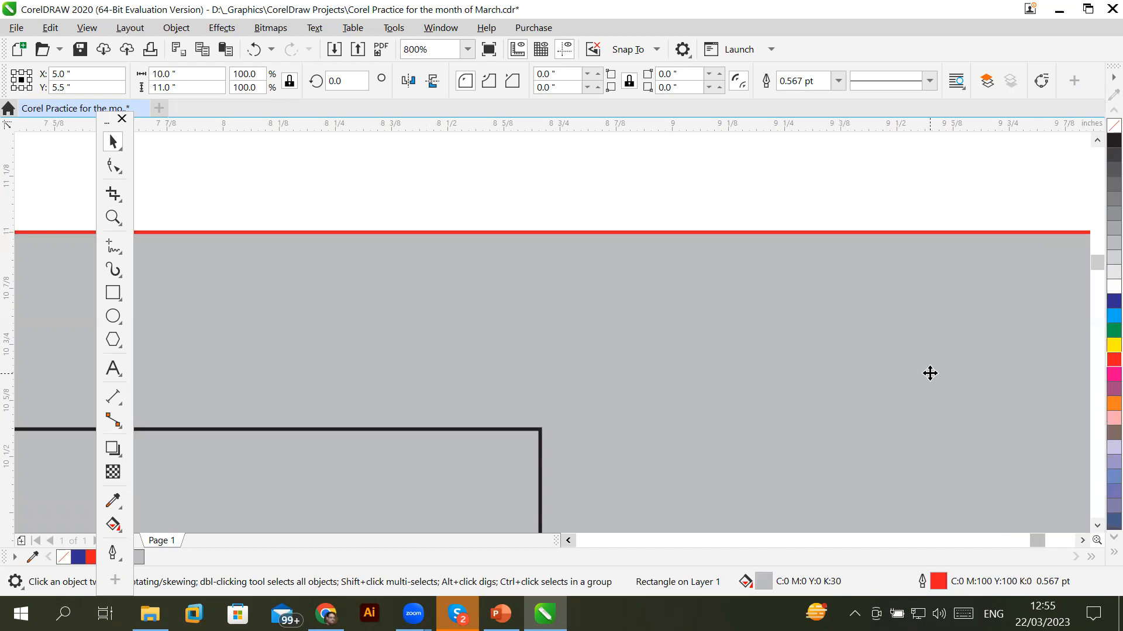
scroll(831, 337, down, 5)
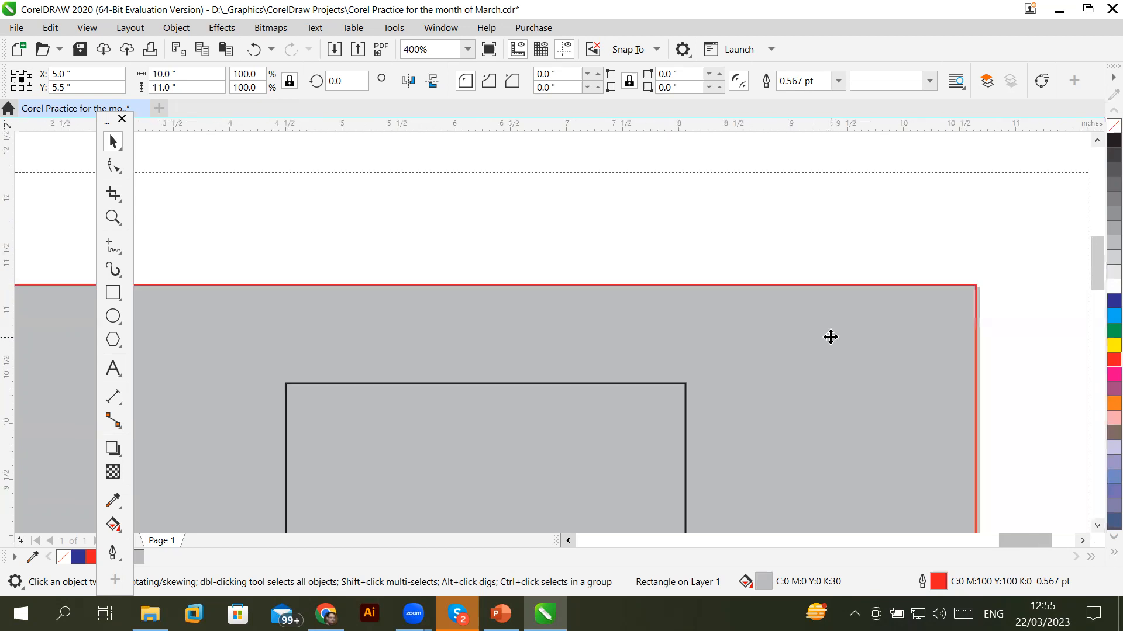
scroll(865, 376, down, 1)
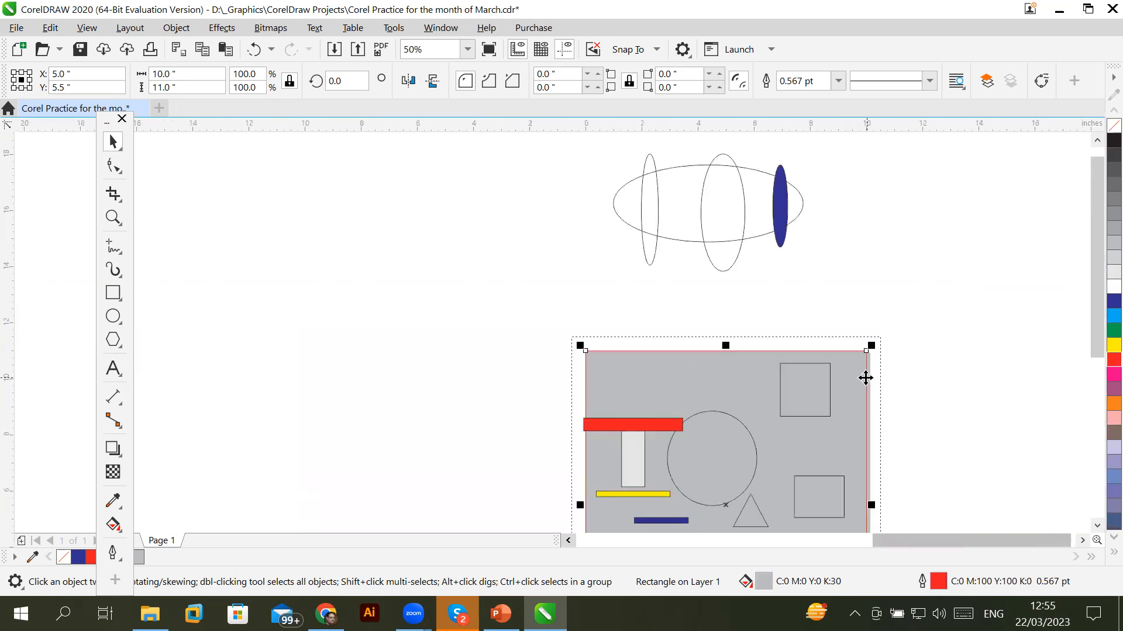
click(1082, 541)
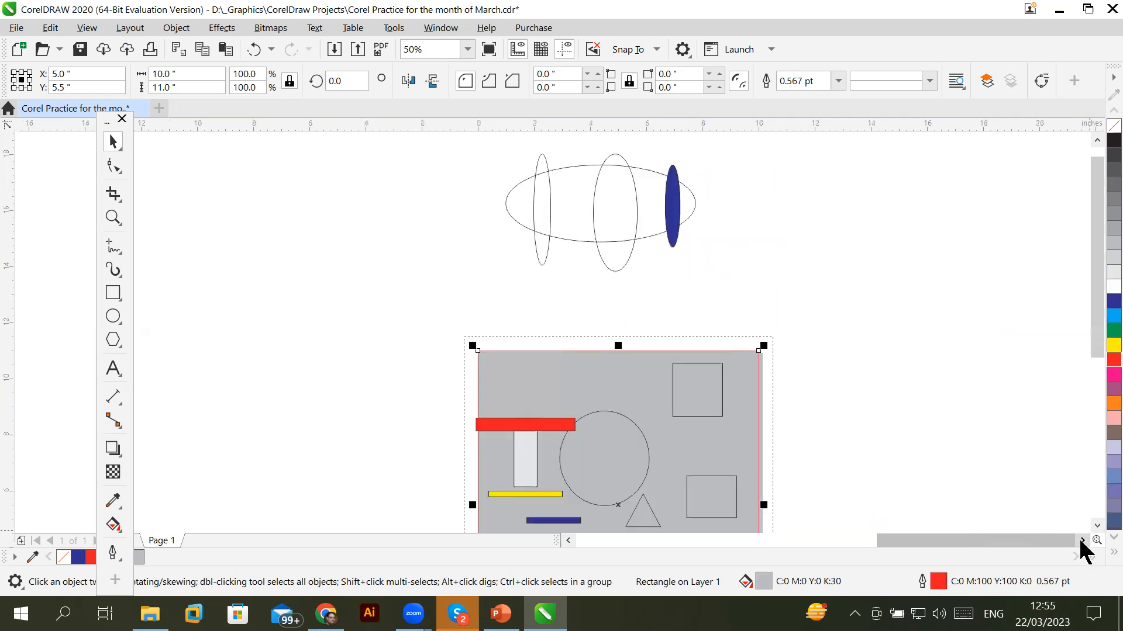
click(1081, 540)
click(1097, 525)
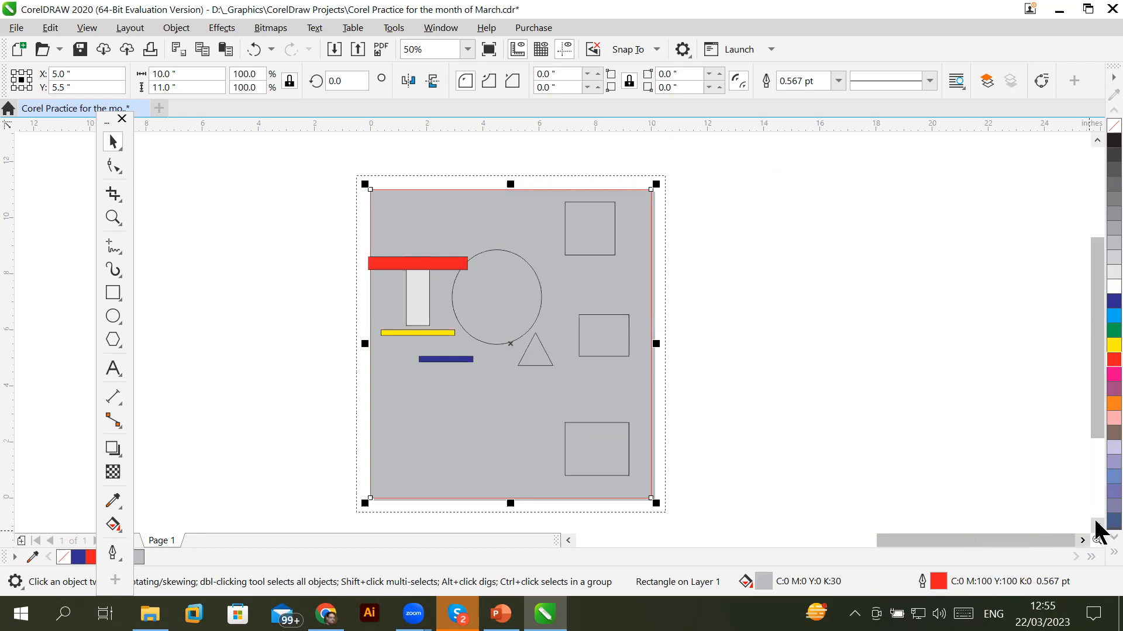
Delete the frame, then recreate a page-sized rectangle with grey fill and red outline
key(Delete)
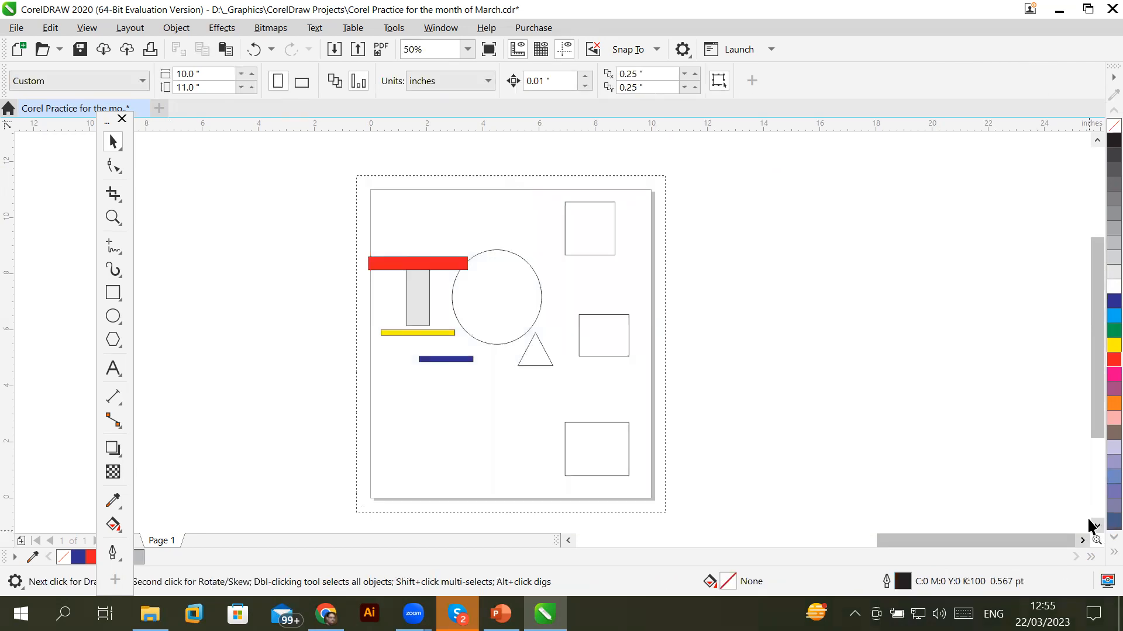
double_click(114, 291)
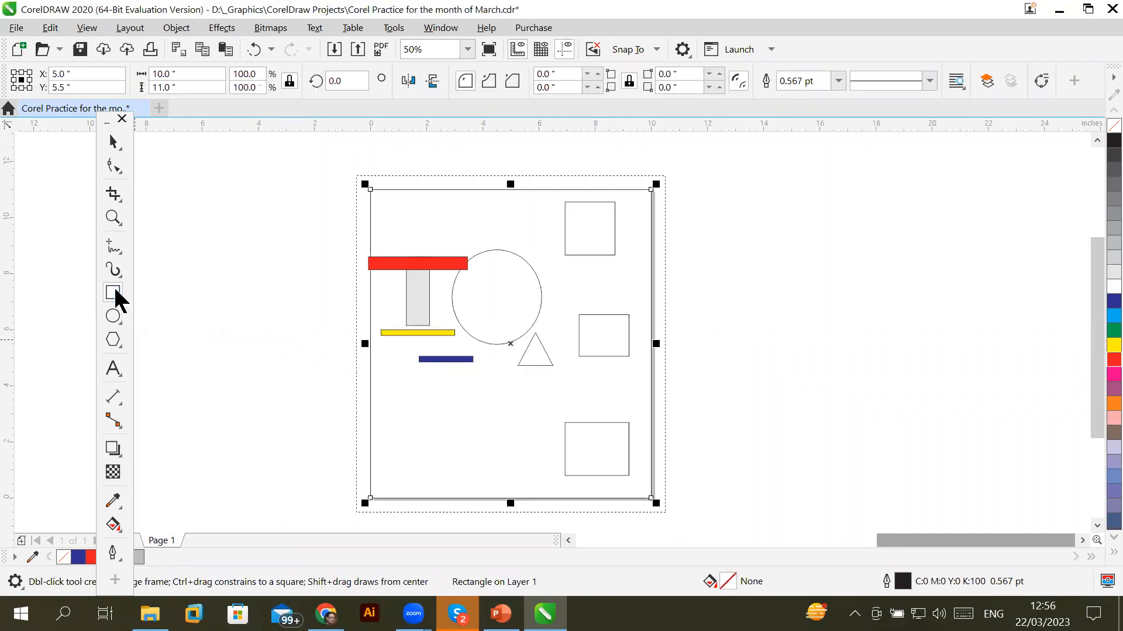
click(1099, 231)
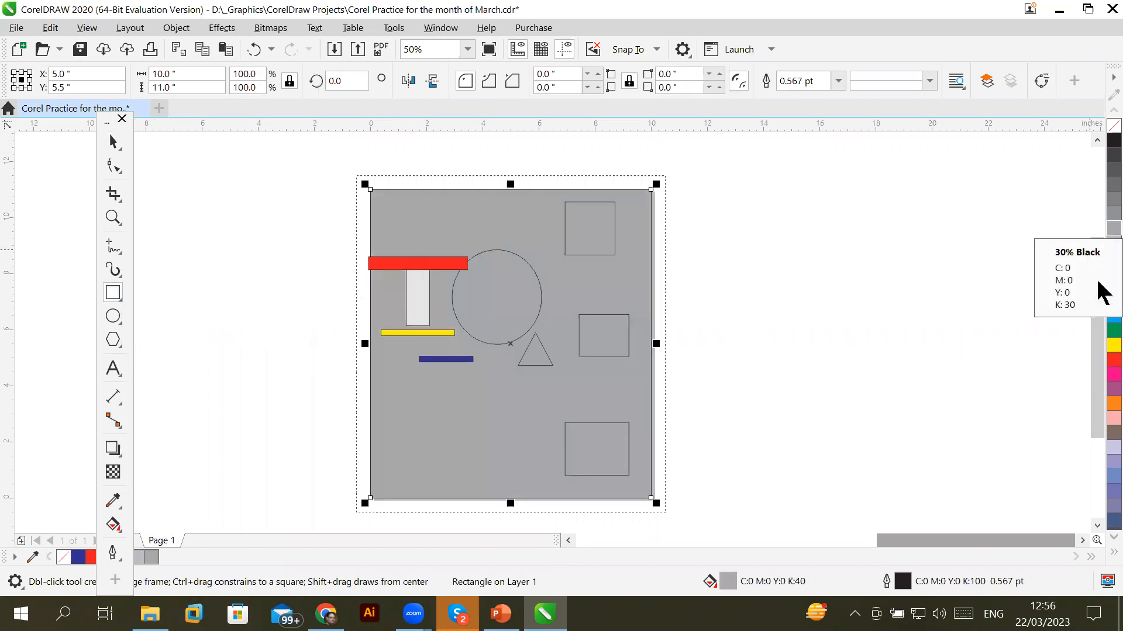
right_click(1113, 359)
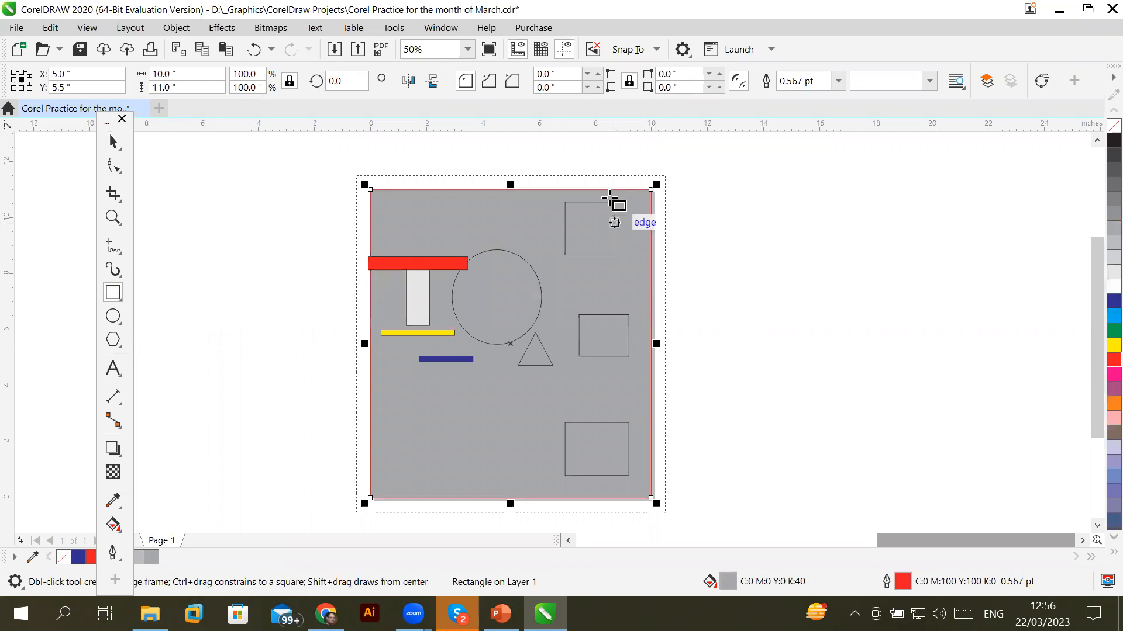
Delete the grey page-sized rectangle again
scroll(609, 196, up, 2)
scroll(634, 161, up, 2)
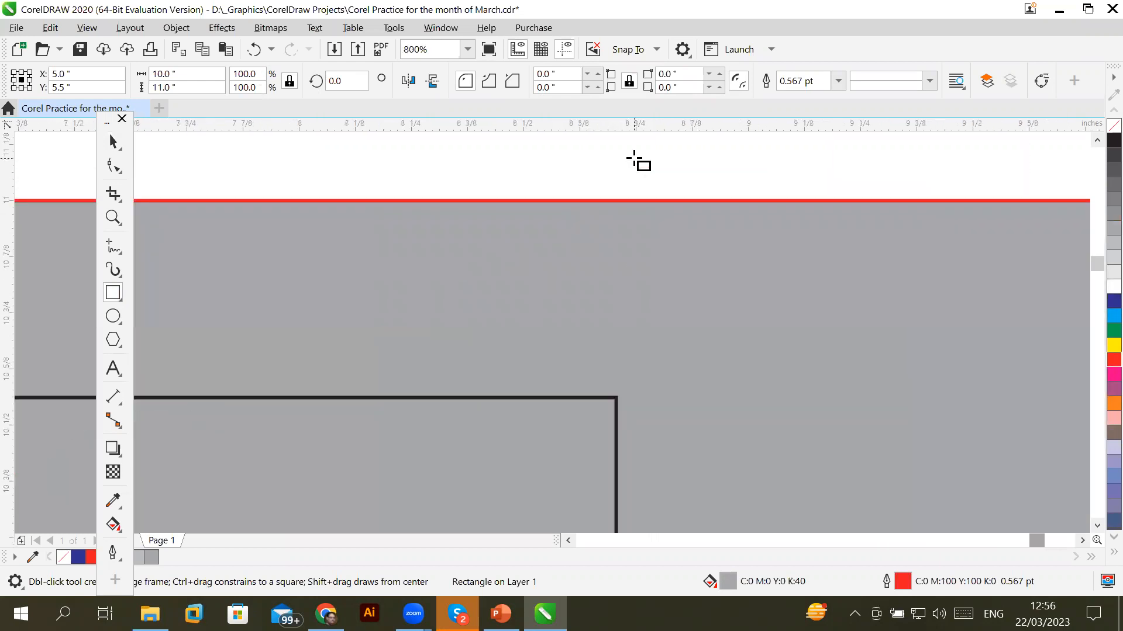
scroll(654, 172, down, 3)
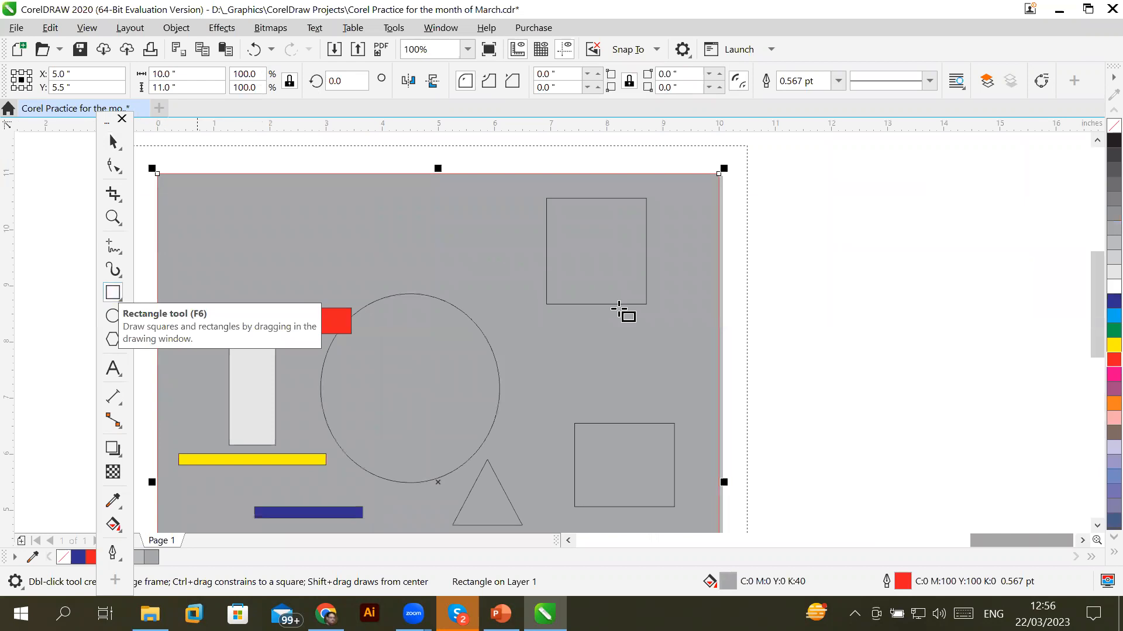
key(Delete)
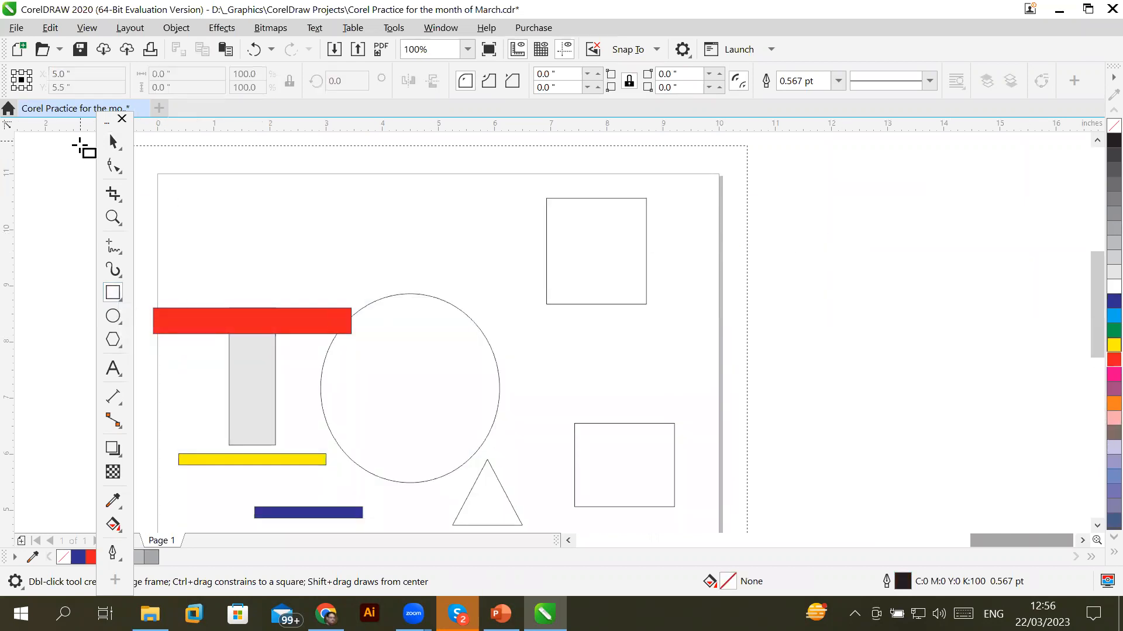
click(113, 143)
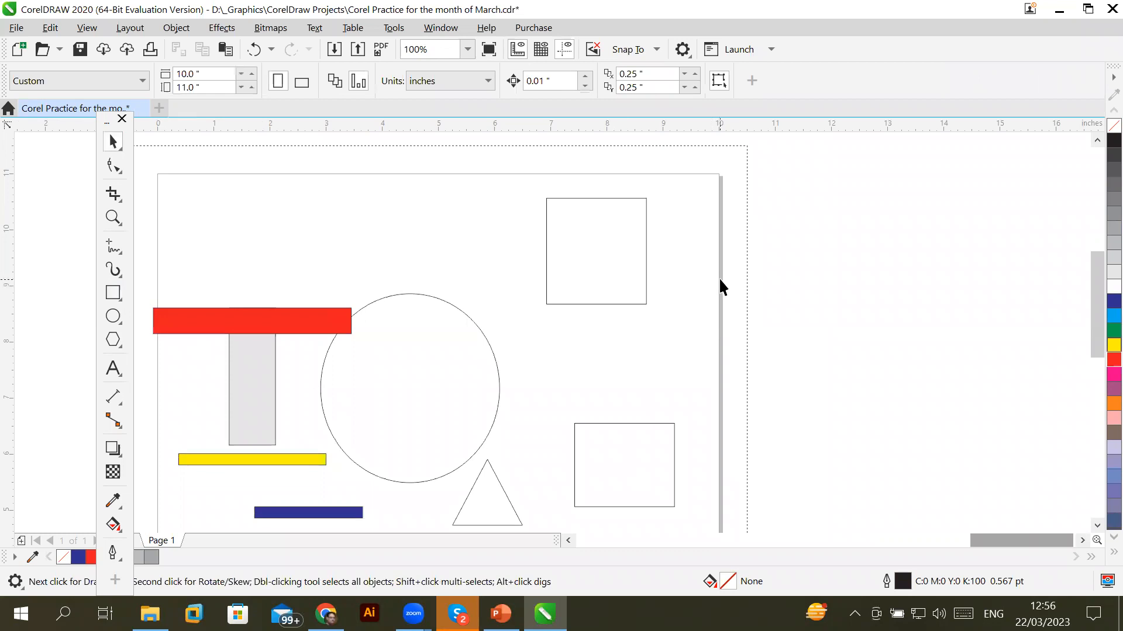
double_click(720, 279)
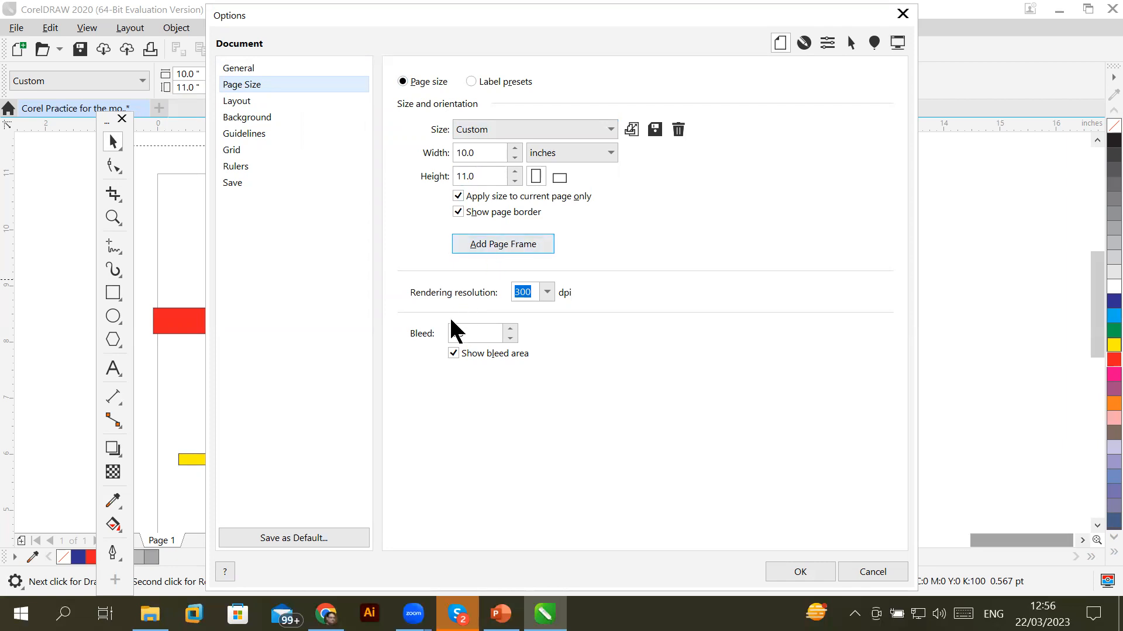
click(796, 571)
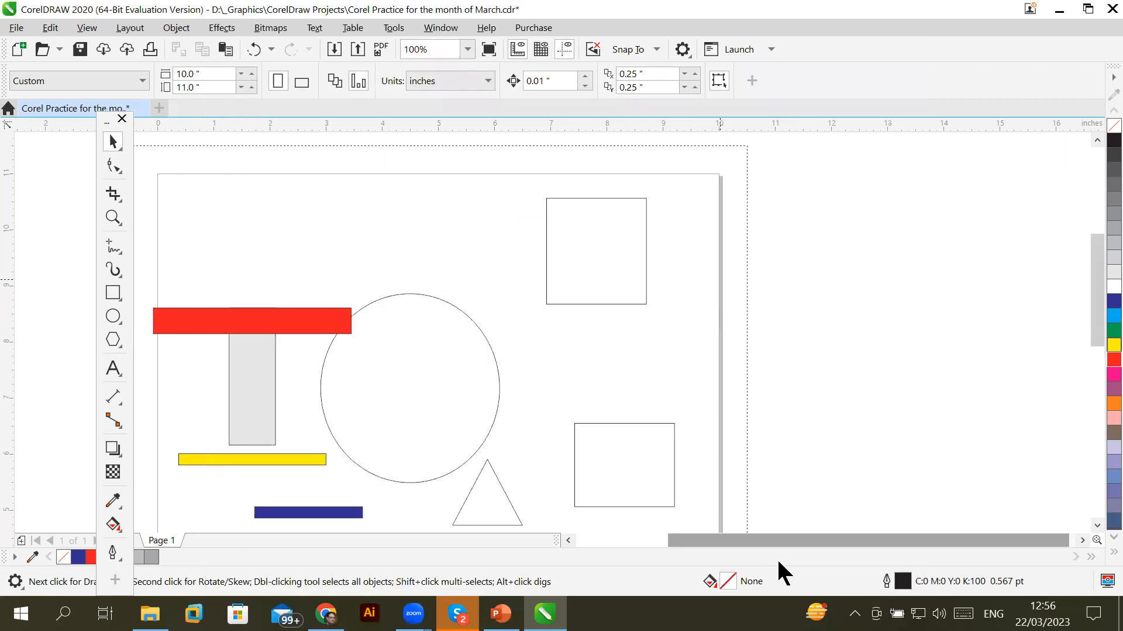
Give the page-sized rectangle a yellow fill and dark blue outline, then zoom out
scroll(698, 171, up, 3)
scroll(724, 191, up, 1)
scroll(723, 191, down, 1)
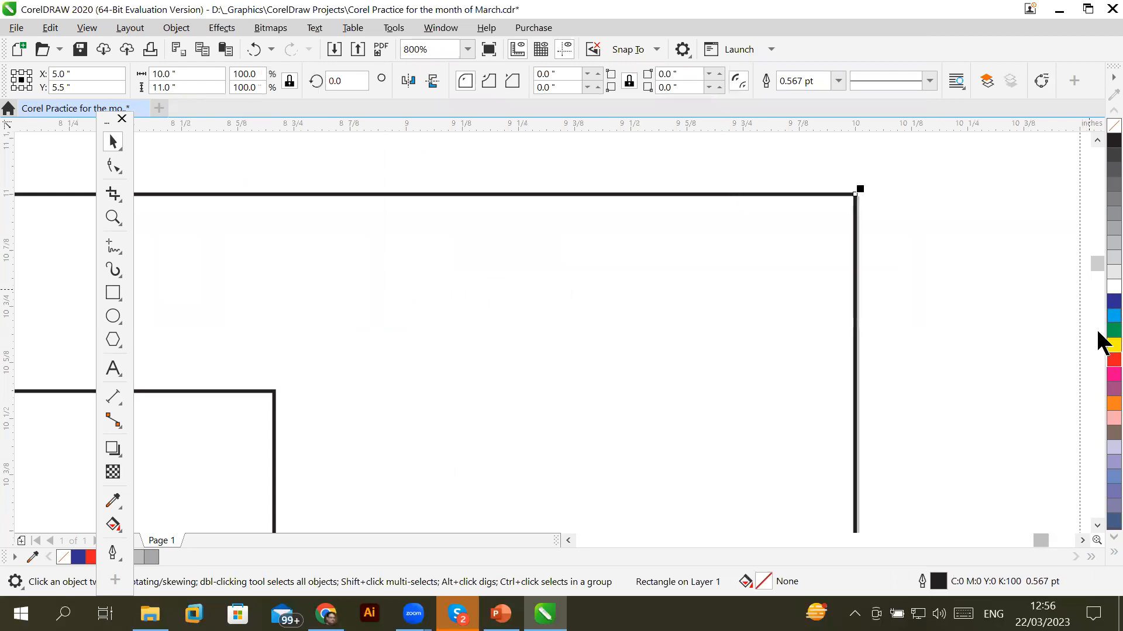
click(1111, 345)
right_click(1105, 301)
scroll(742, 430, down, 2)
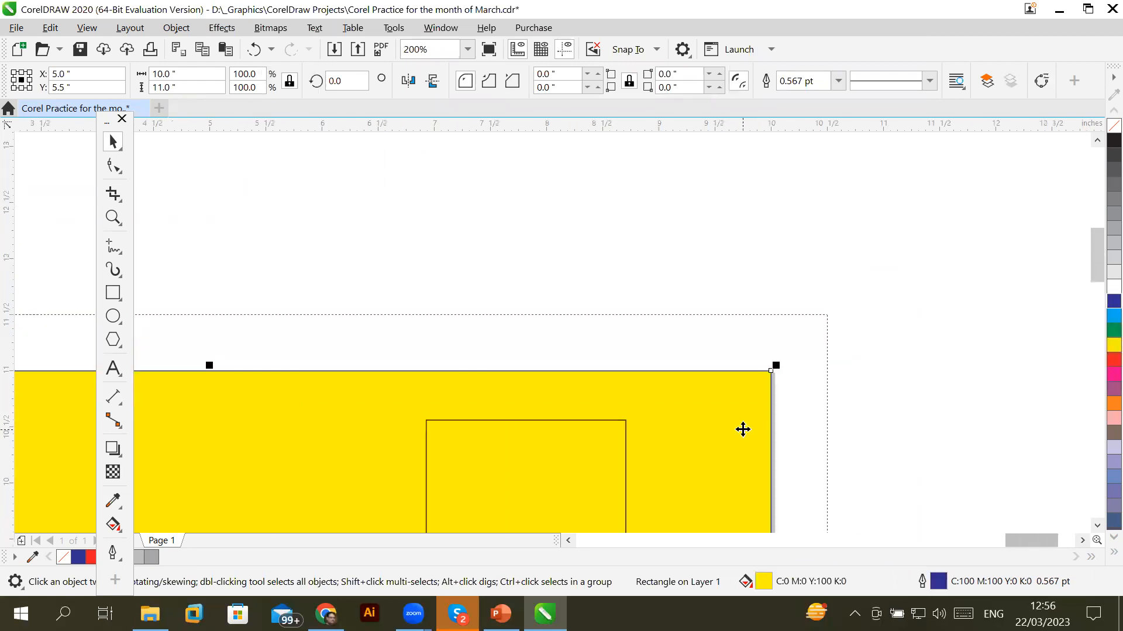
click(1097, 526)
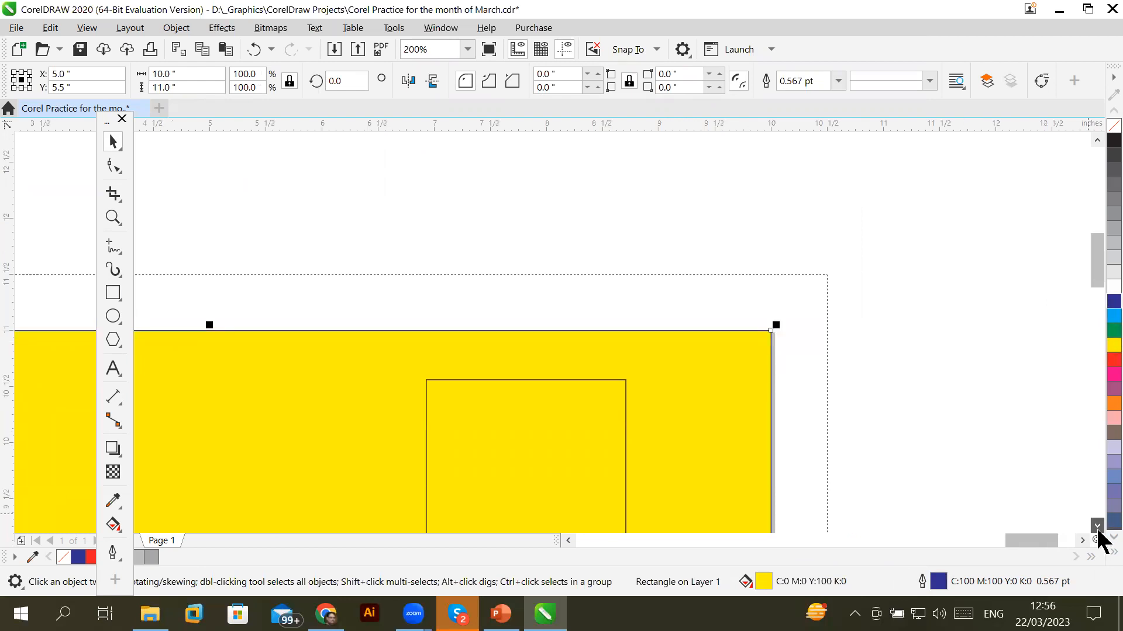
click(1097, 527)
click(1096, 526)
click(1096, 526)
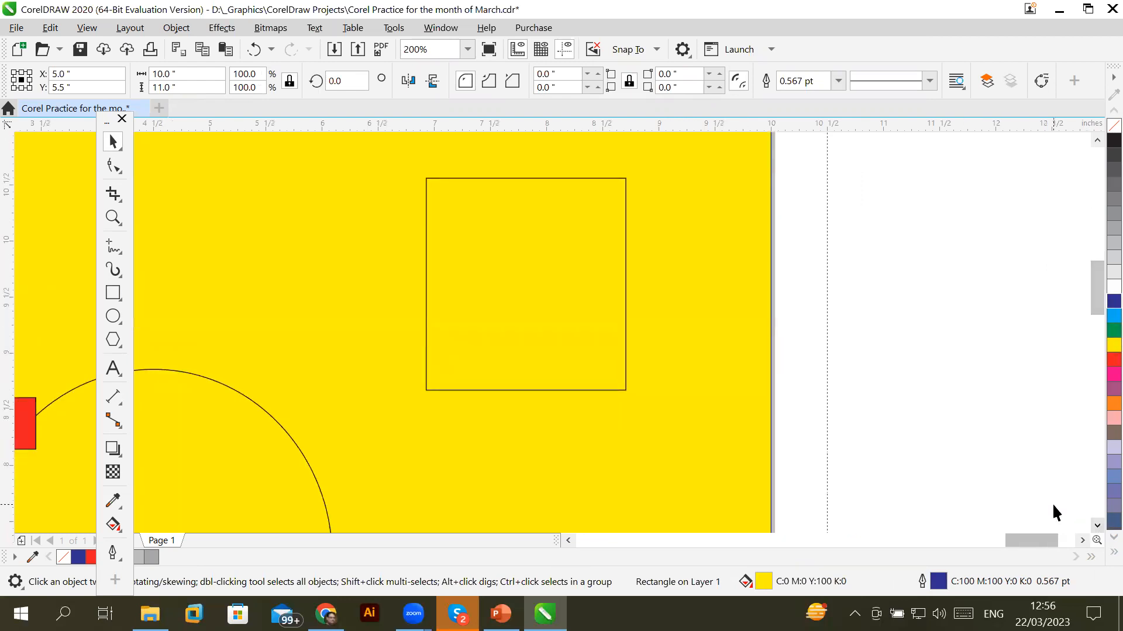
scroll(623, 343, down, 2)
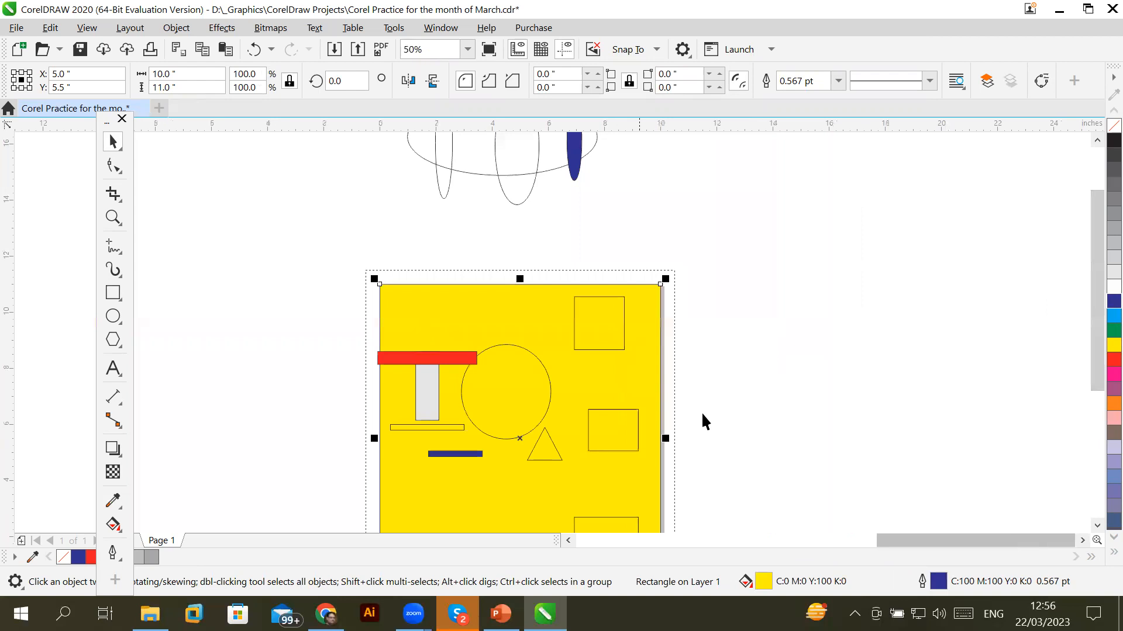
click(1097, 526)
click(1097, 526)
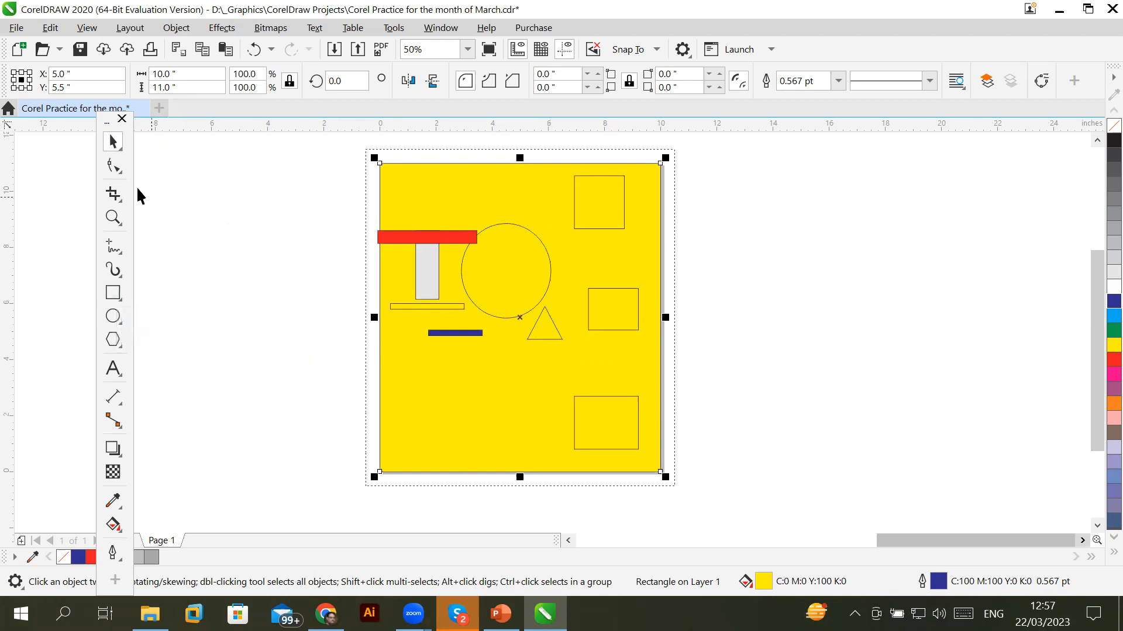
Move the triangle off the page to the right and deselect it
drag(560, 339, 827, 351)
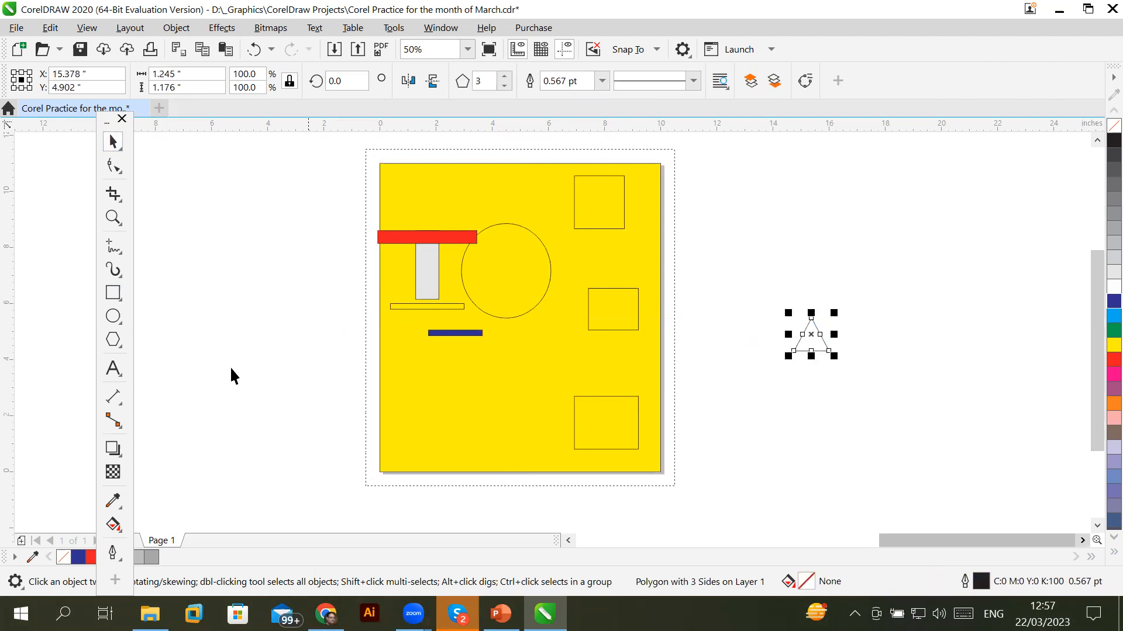
click(114, 292)
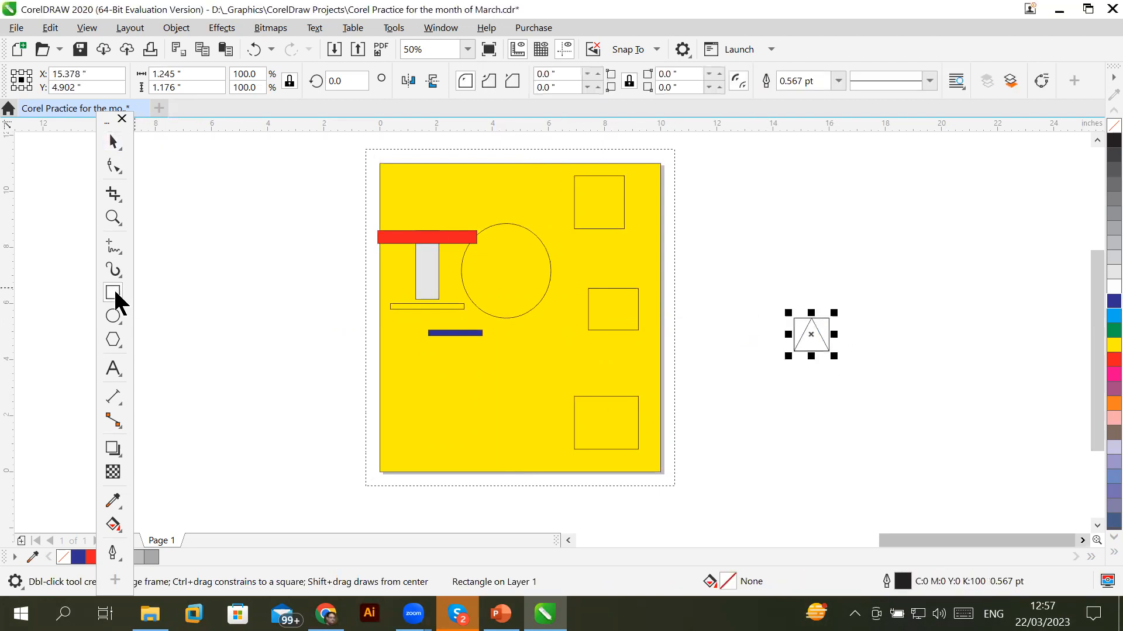
key(Escape)
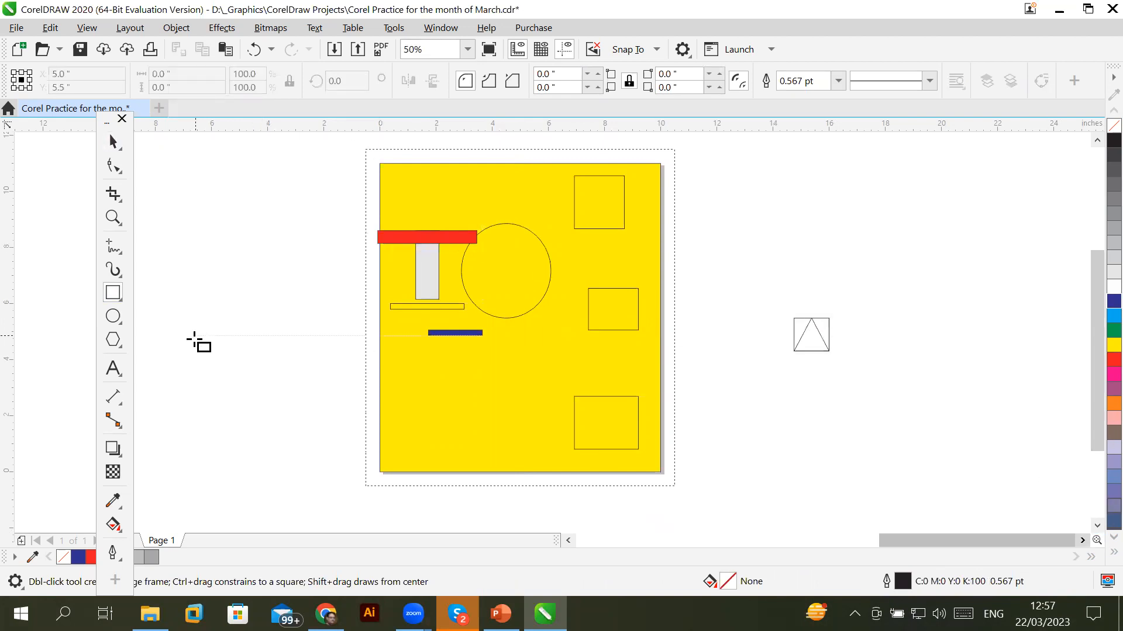
Draw a circle, a triangle below it and a star above it, left of the page
click(113, 318)
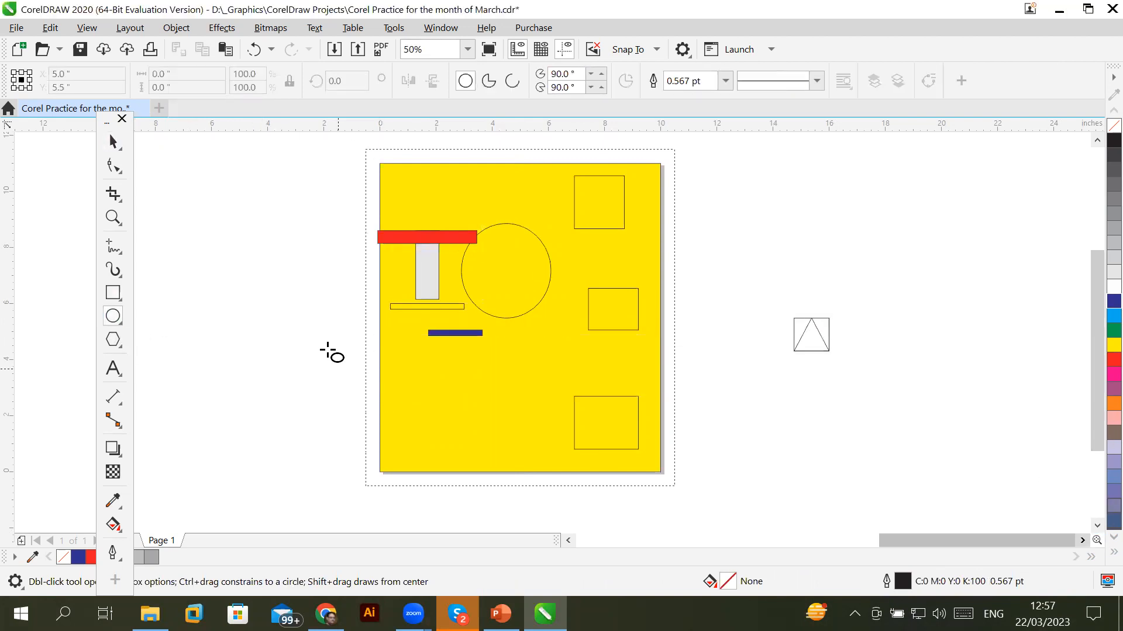
drag(254, 301, 304, 351)
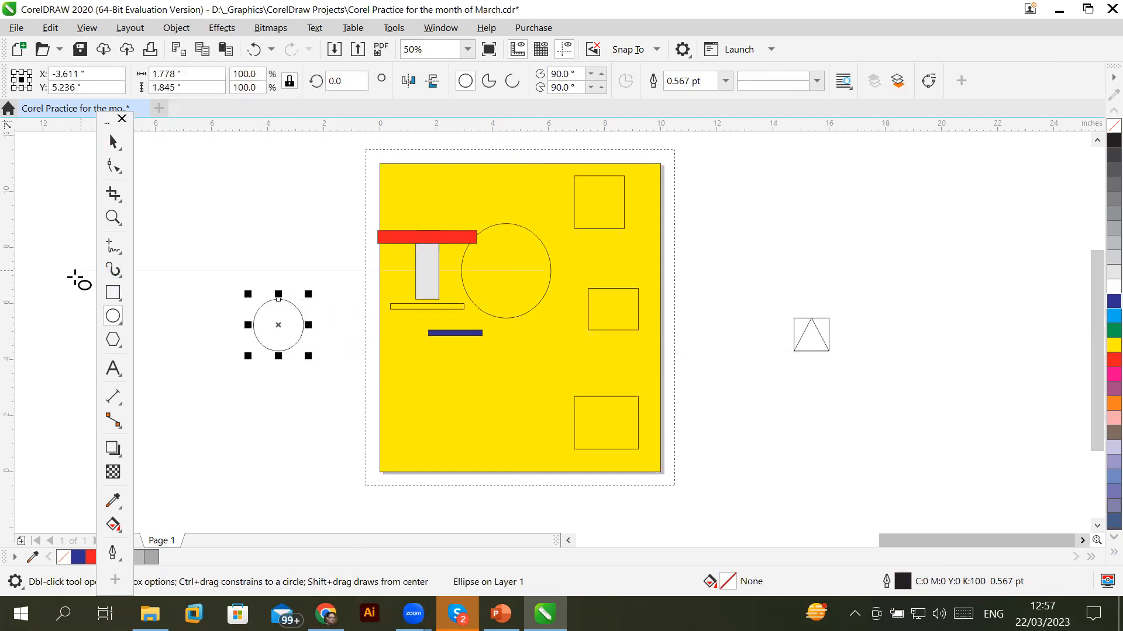
click(112, 340)
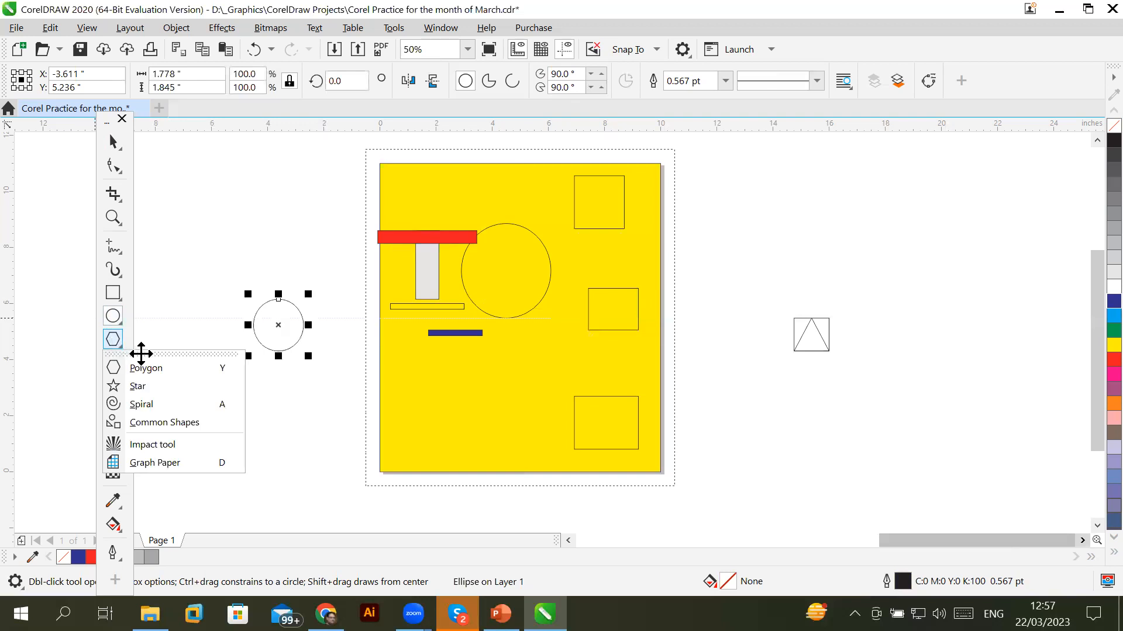
click(143, 370)
drag(259, 401, 295, 443)
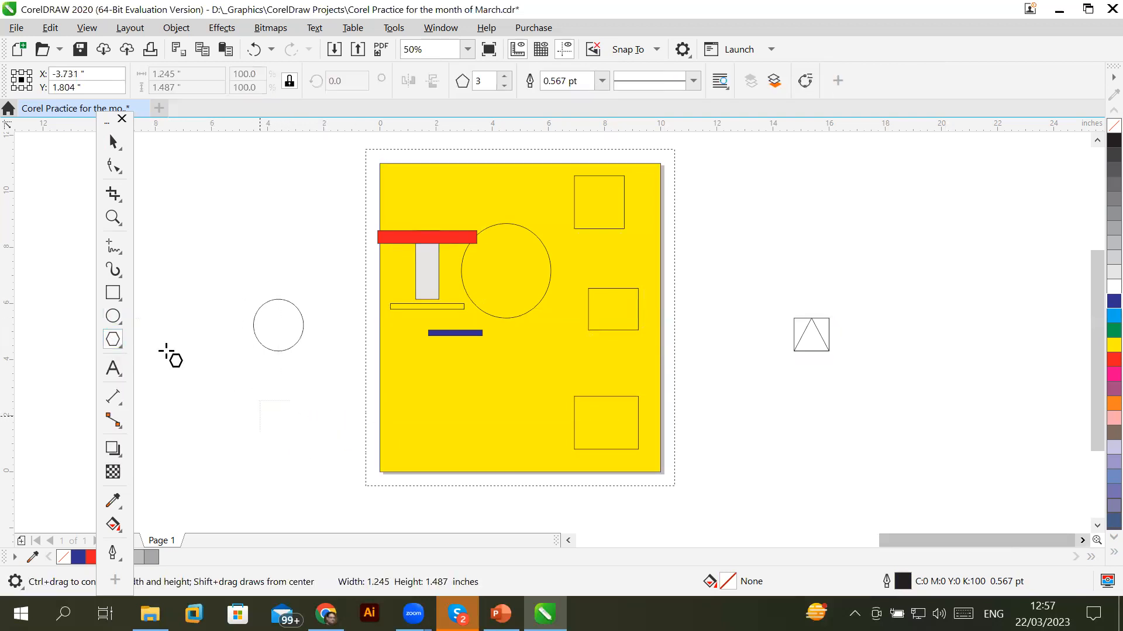
click(113, 340)
click(136, 387)
drag(242, 175, 298, 231)
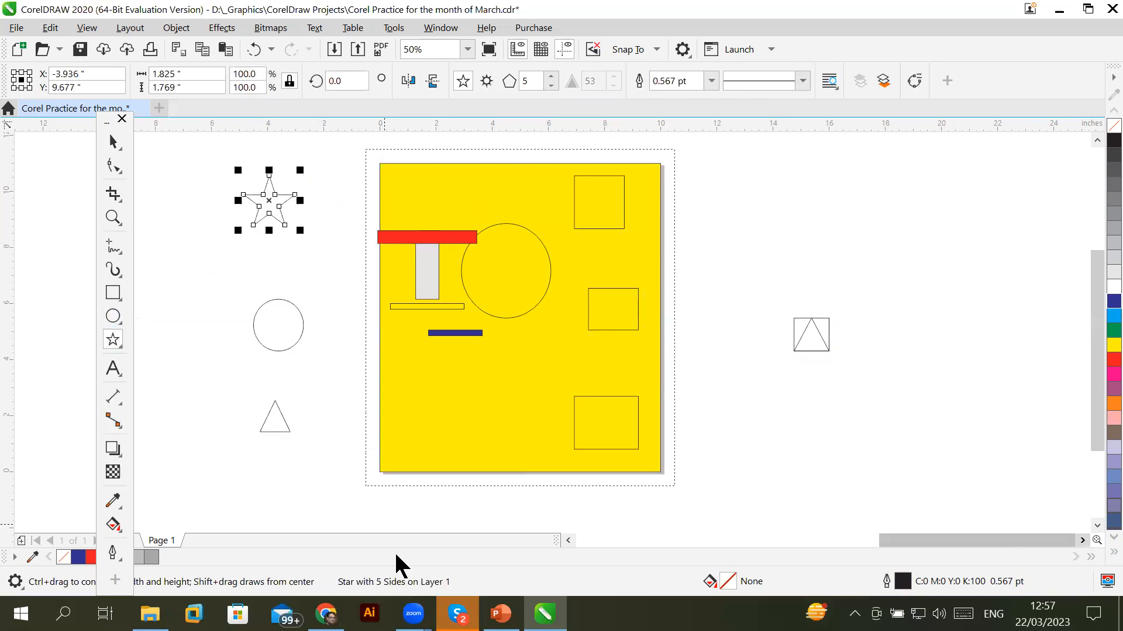
Select the new circle, triangle and star in turn with the Pick tool
click(113, 142)
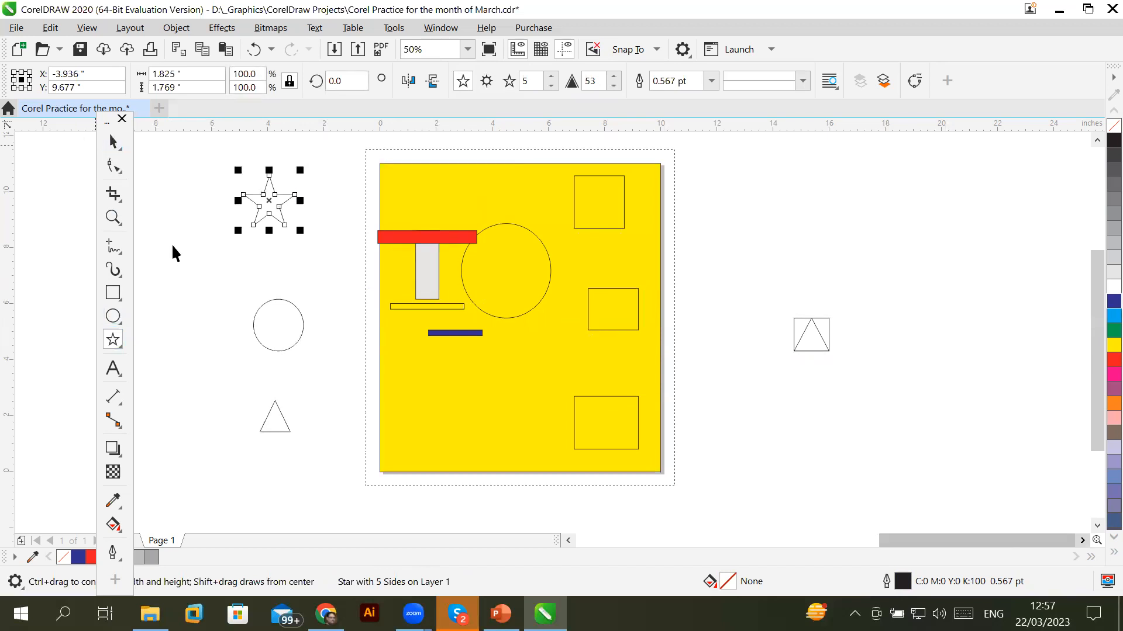
click(297, 309)
click(286, 423)
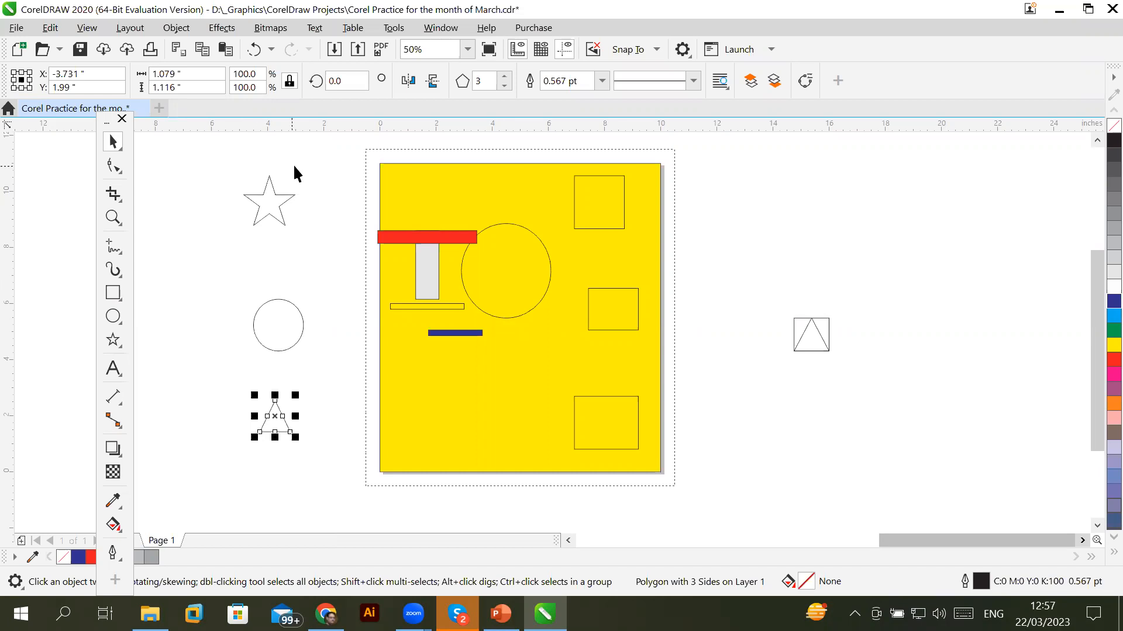
click(286, 204)
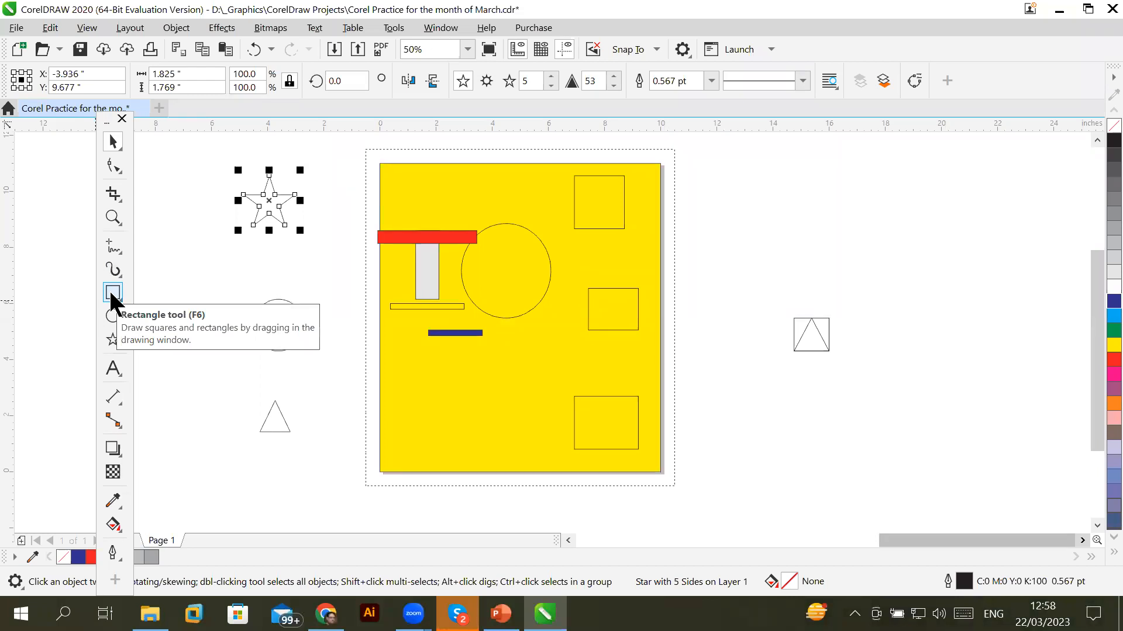
click(112, 294)
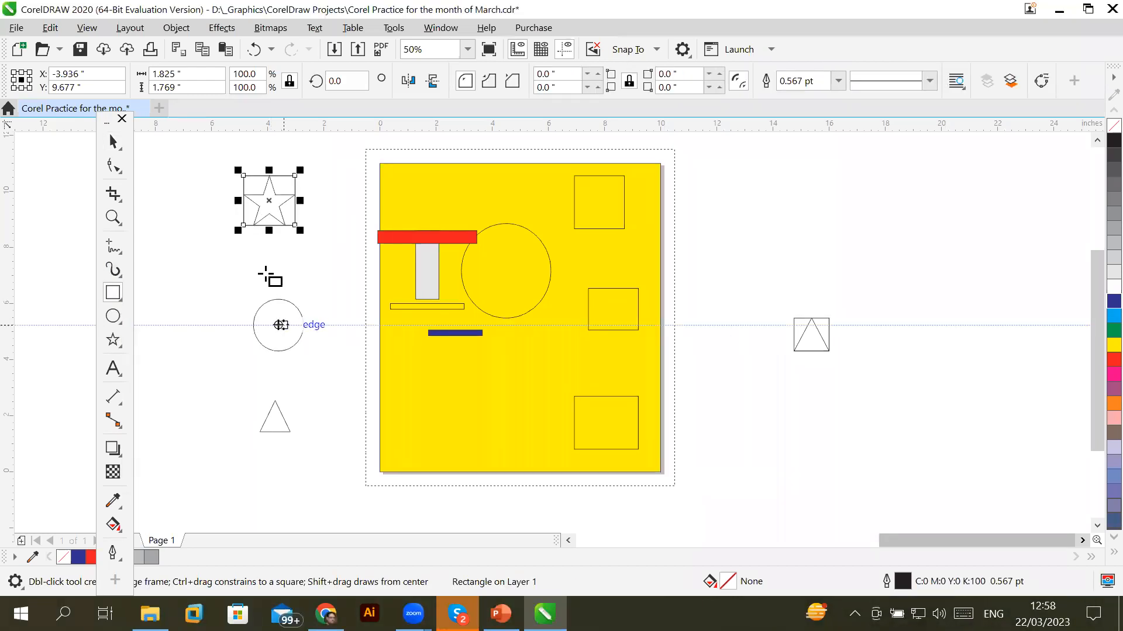
click(113, 142)
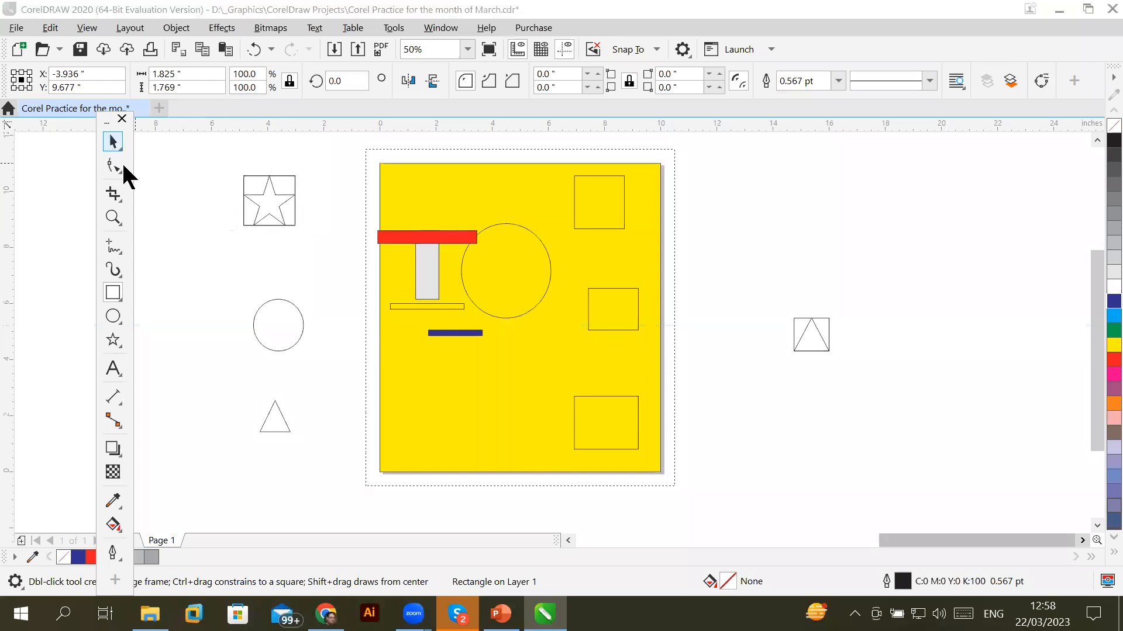
click(302, 316)
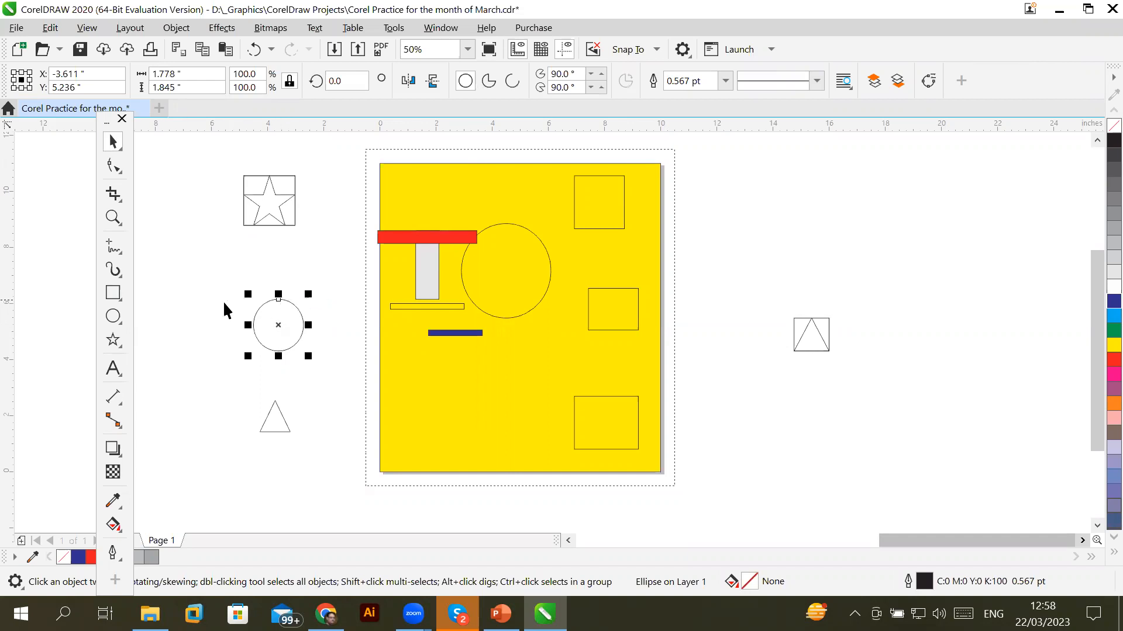
click(112, 293)
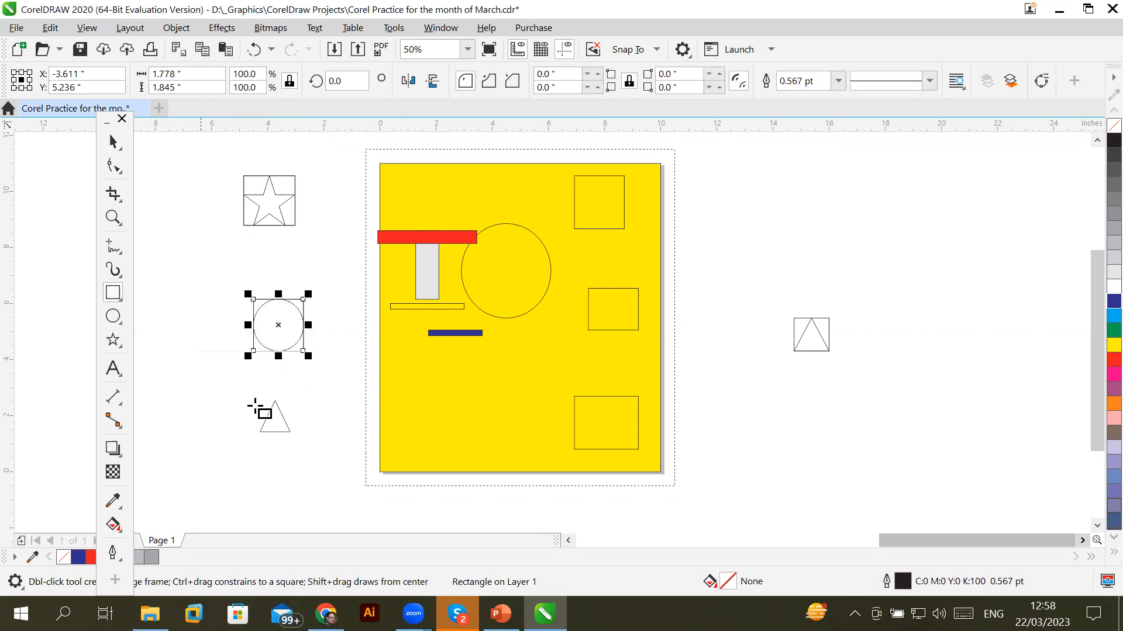
click(113, 144)
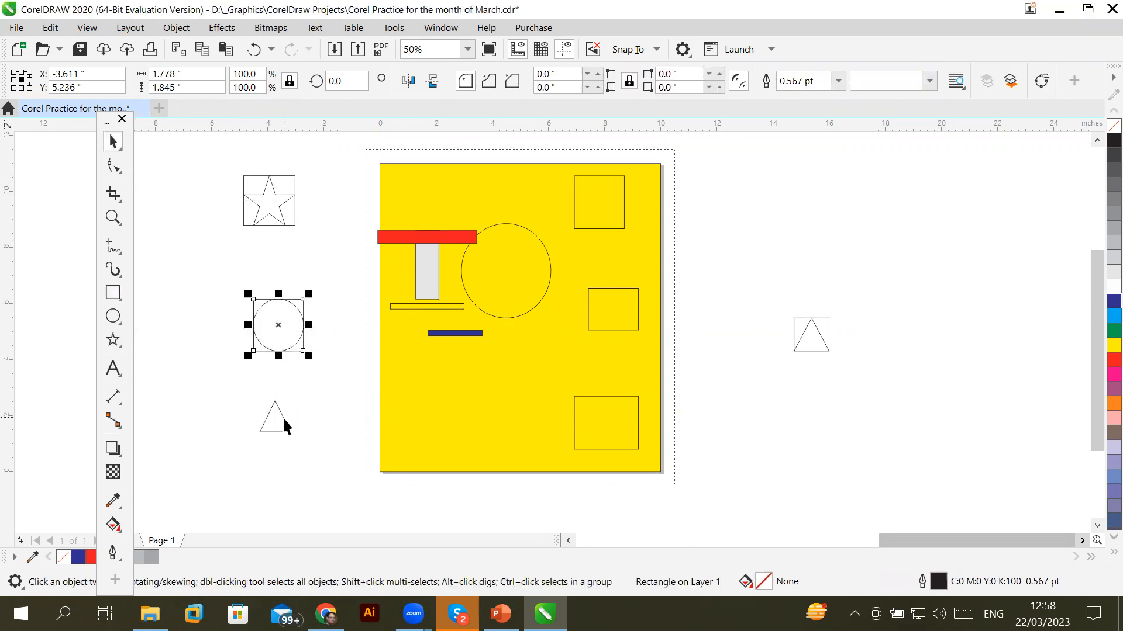
click(280, 416)
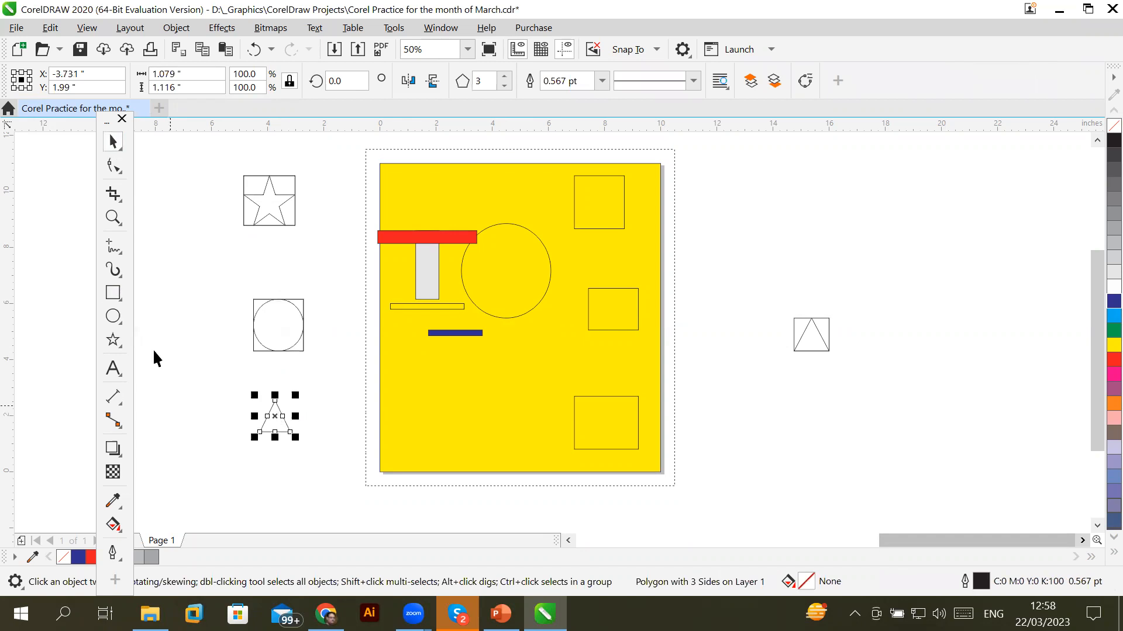
click(116, 294)
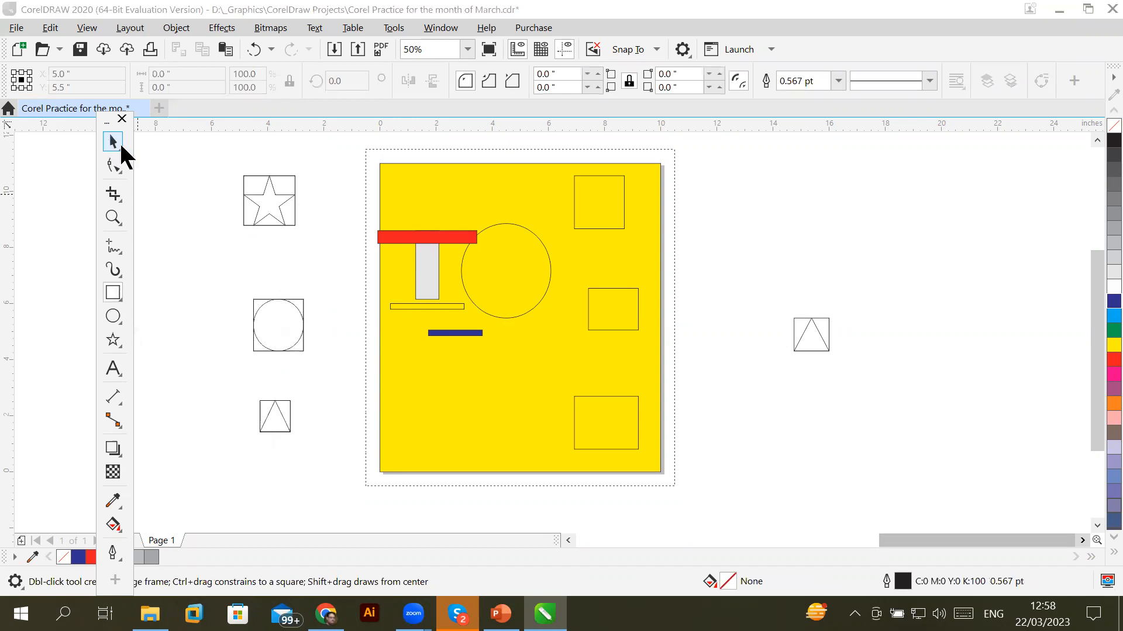
click(115, 143)
scroll(241, 195, up, 2)
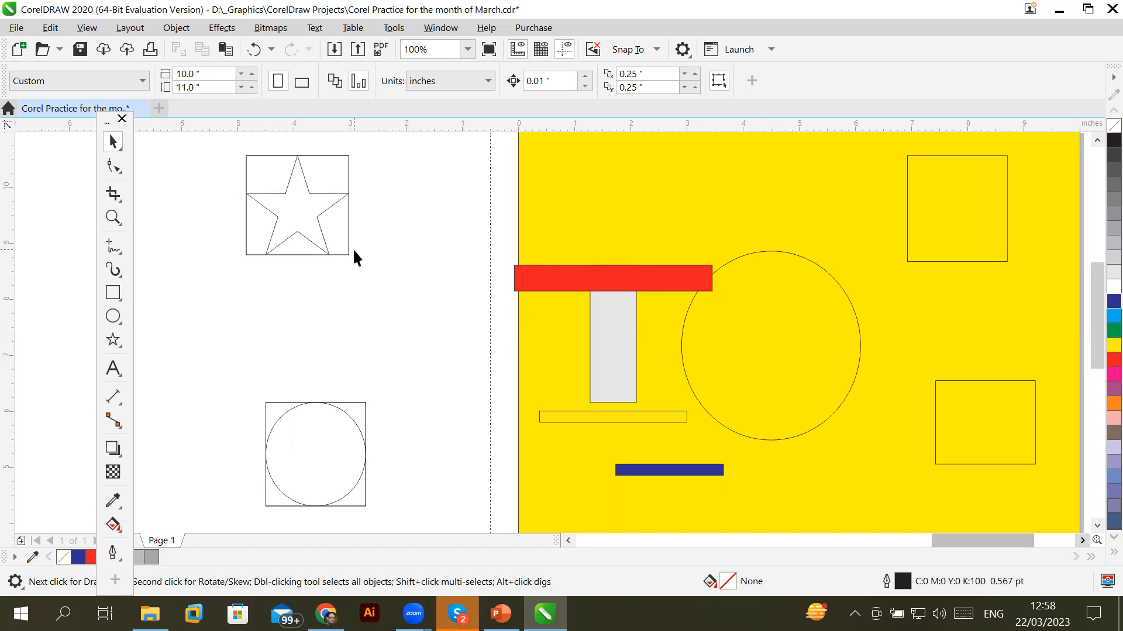
scroll(354, 250, down, 2)
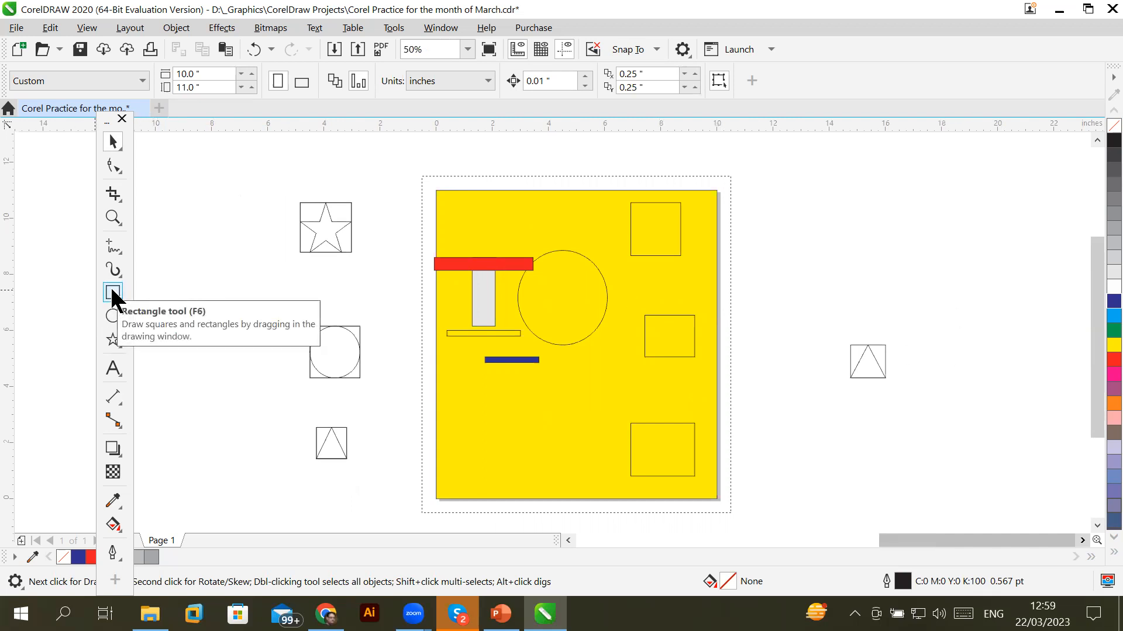
Settle on the Text tool after trying the Shape and Rectangle (F6) tools
click(113, 164)
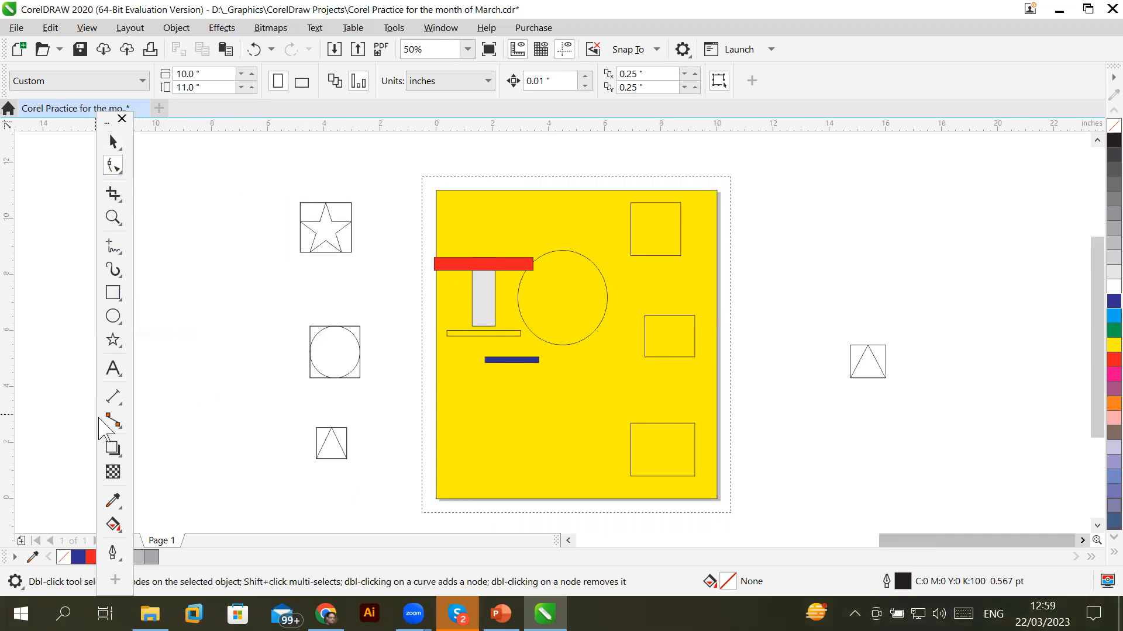
click(113, 369)
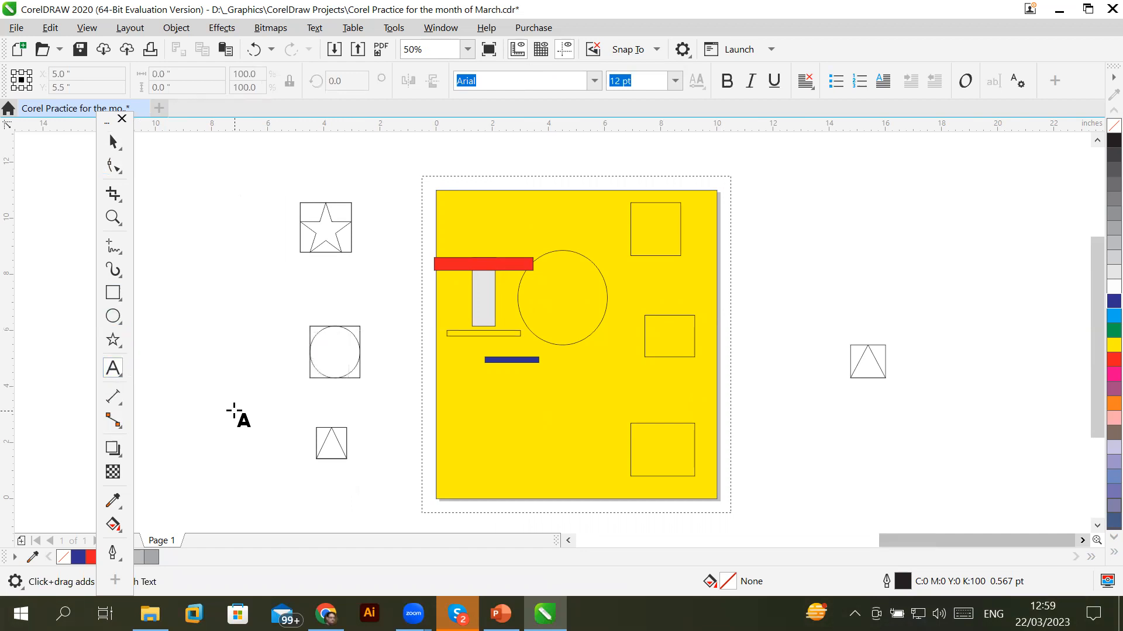
key(F6)
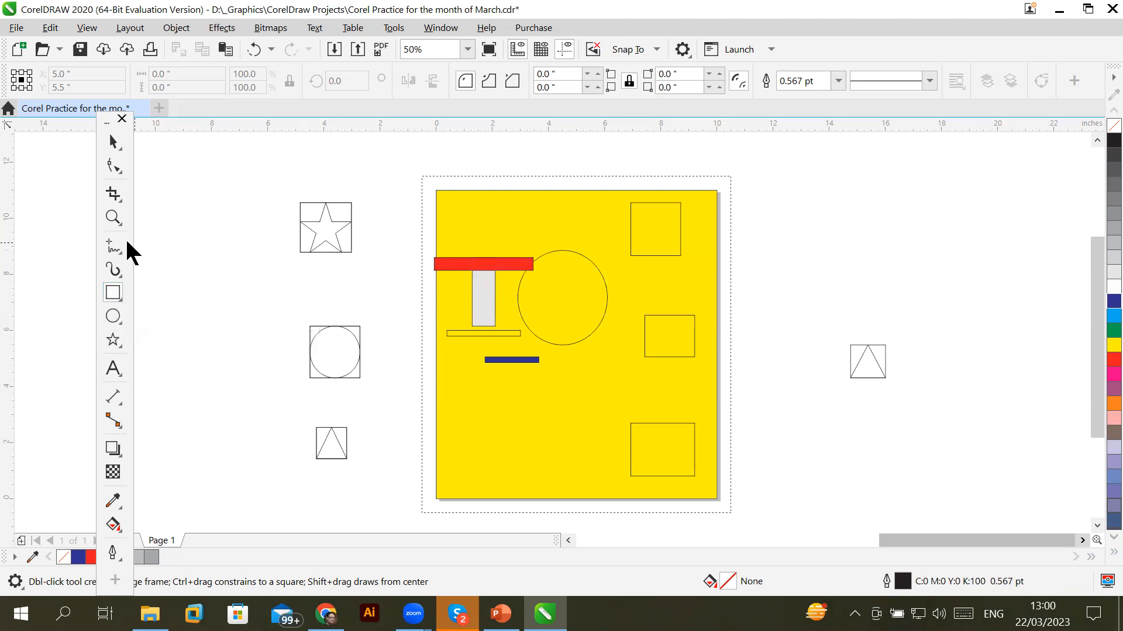
click(111, 376)
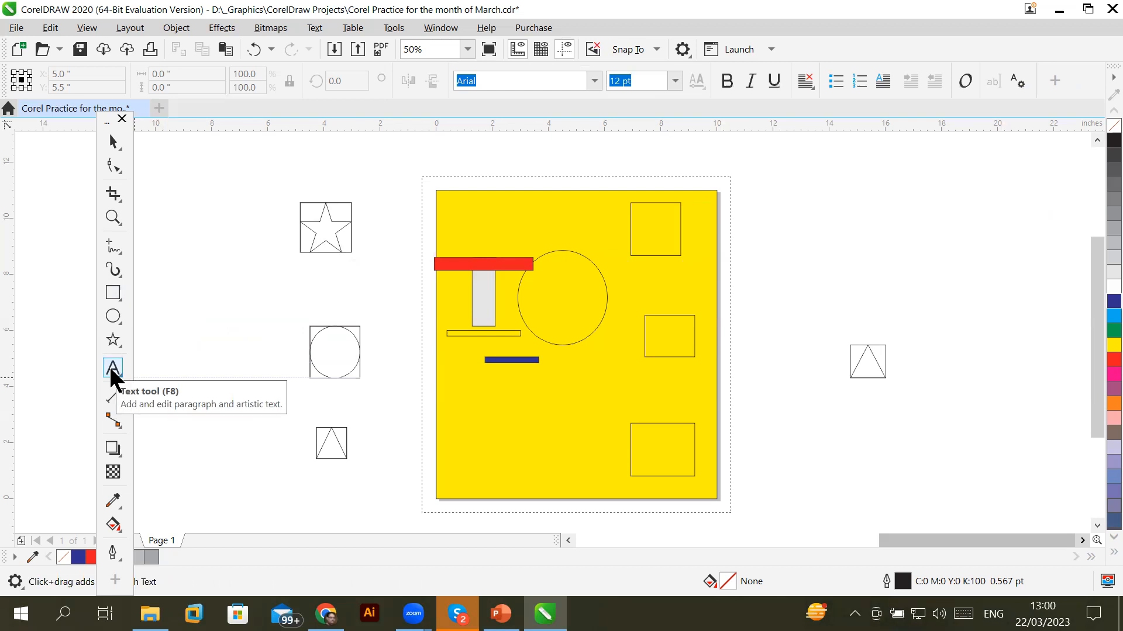
Type 'Trainings' right of the page, scale it to about 9.5 inches wide, and move it down
click(801, 198)
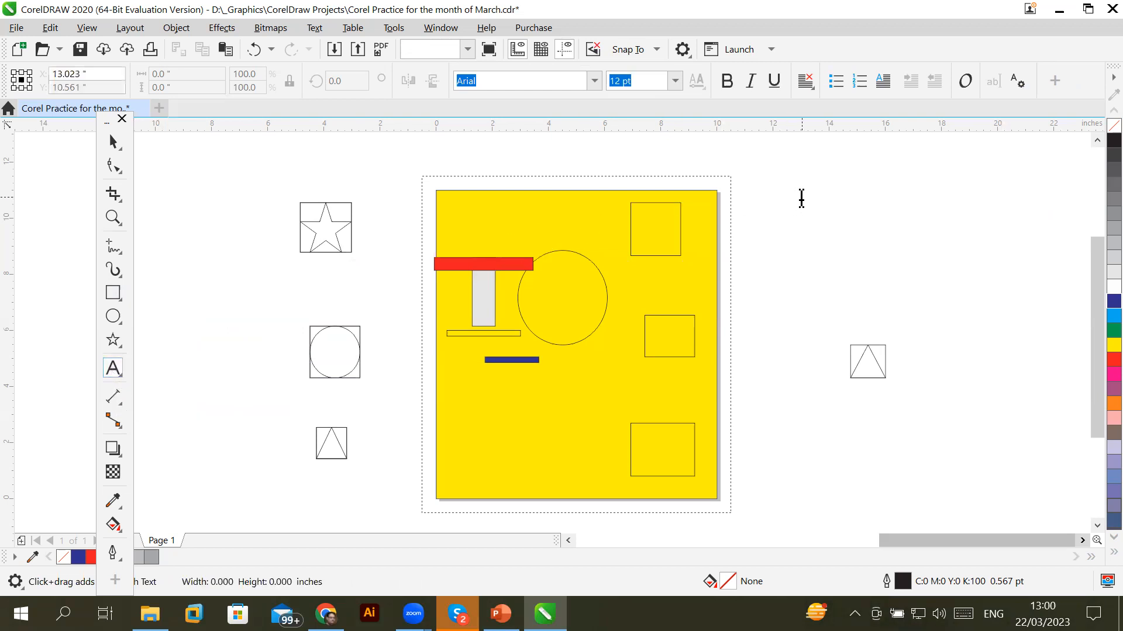
text(Trainings)
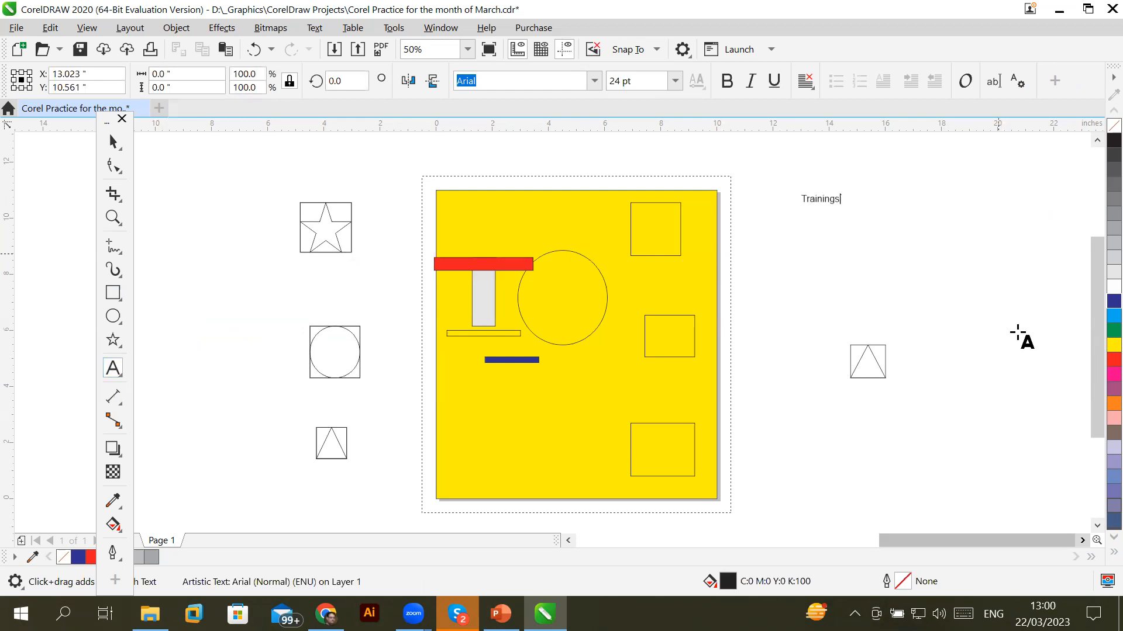
click(113, 143)
key(ctrl+space)
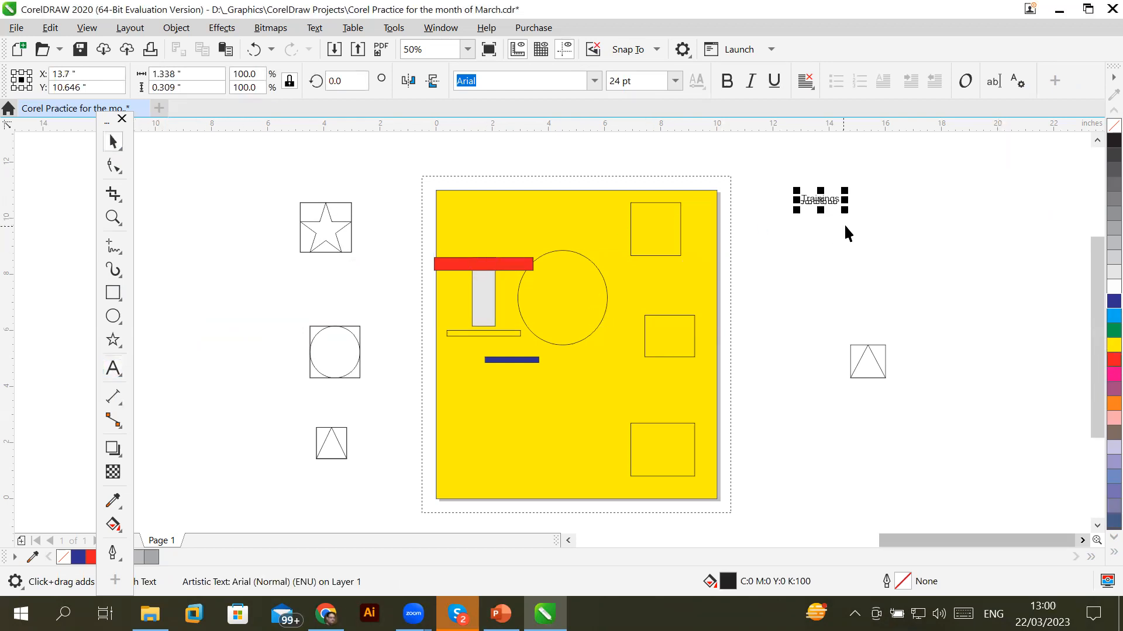
drag(845, 211, 957, 266)
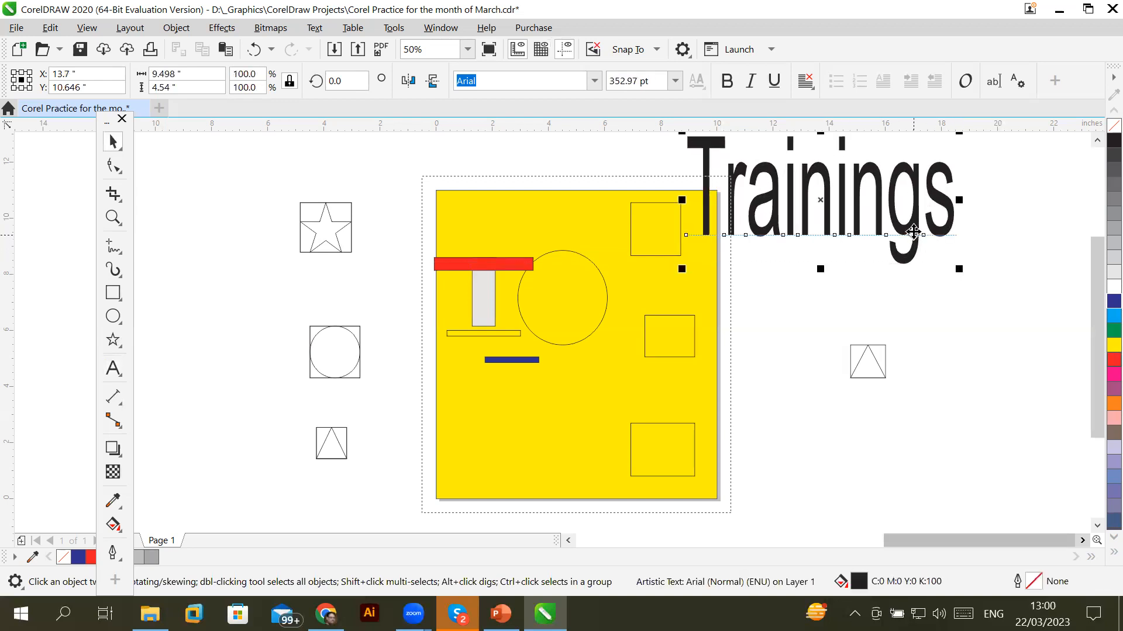
drag(913, 225, 962, 281)
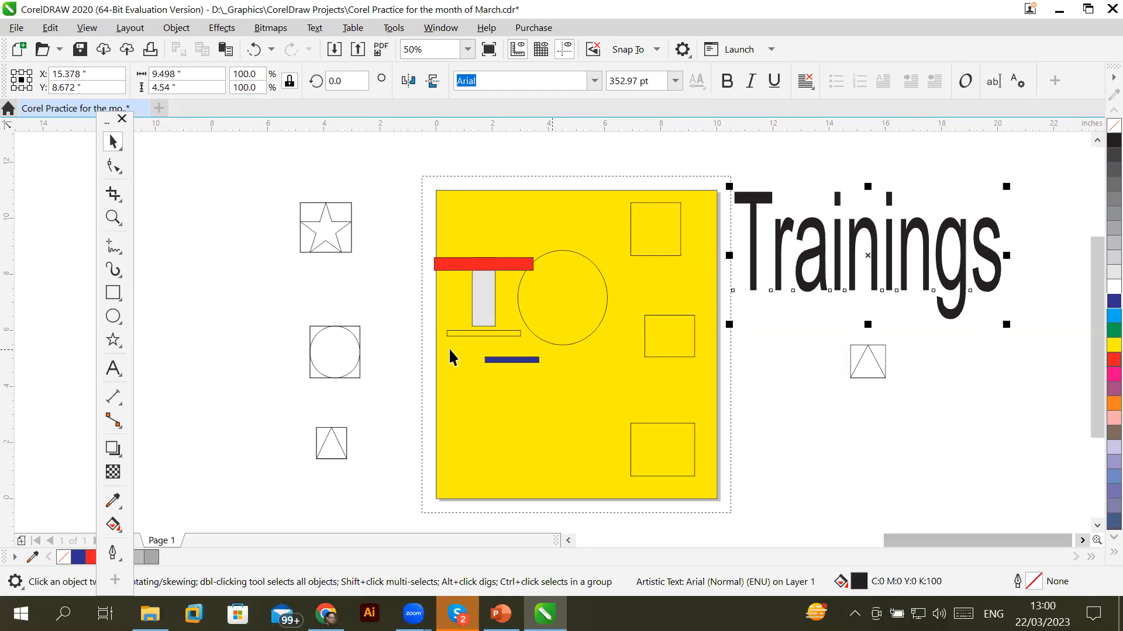
click(112, 291)
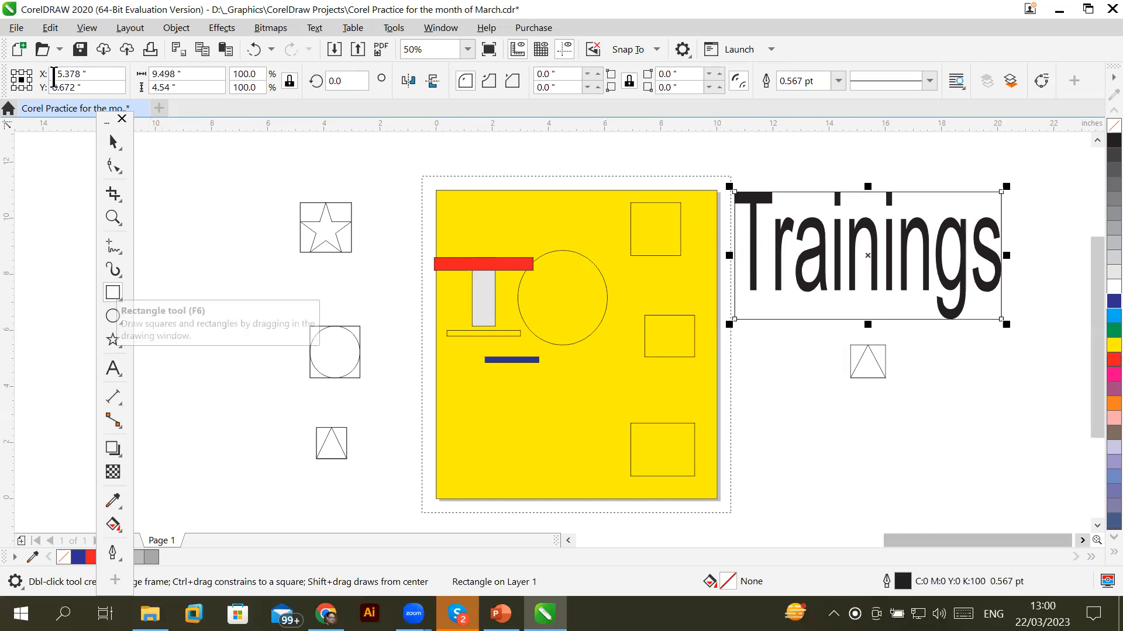
Fill the 9.498 × 4.54-inch rectangle over the Trainings text with cyan
click(113, 142)
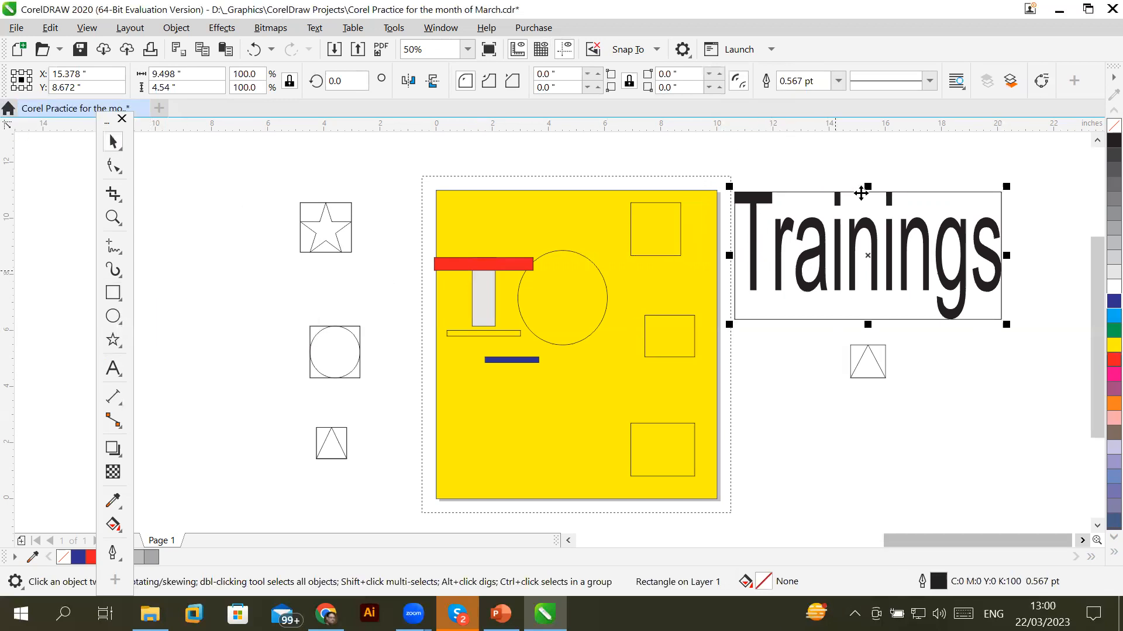
click(1113, 315)
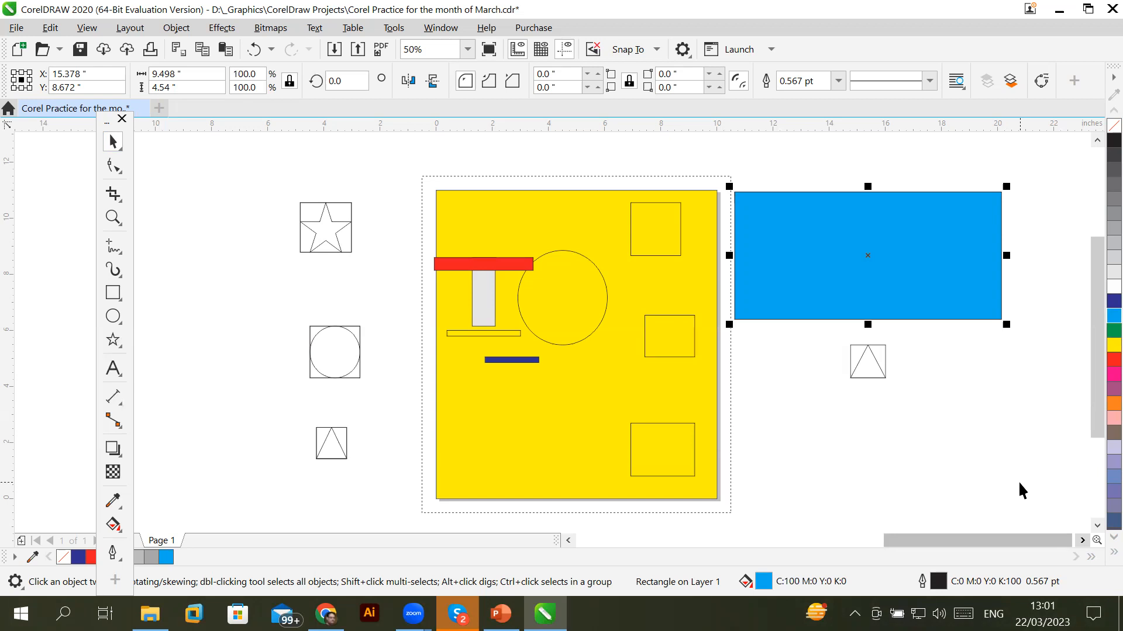
Select the cyan rectangle and send it back one level with Object > Order > Back One
click(110, 141)
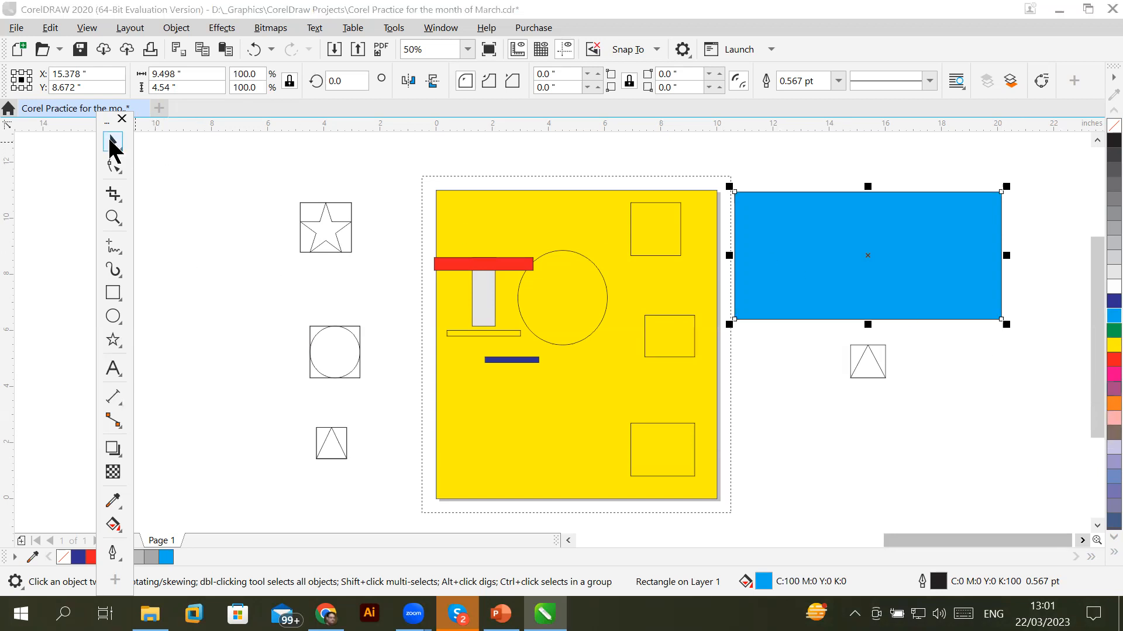
click(817, 214)
click(822, 217)
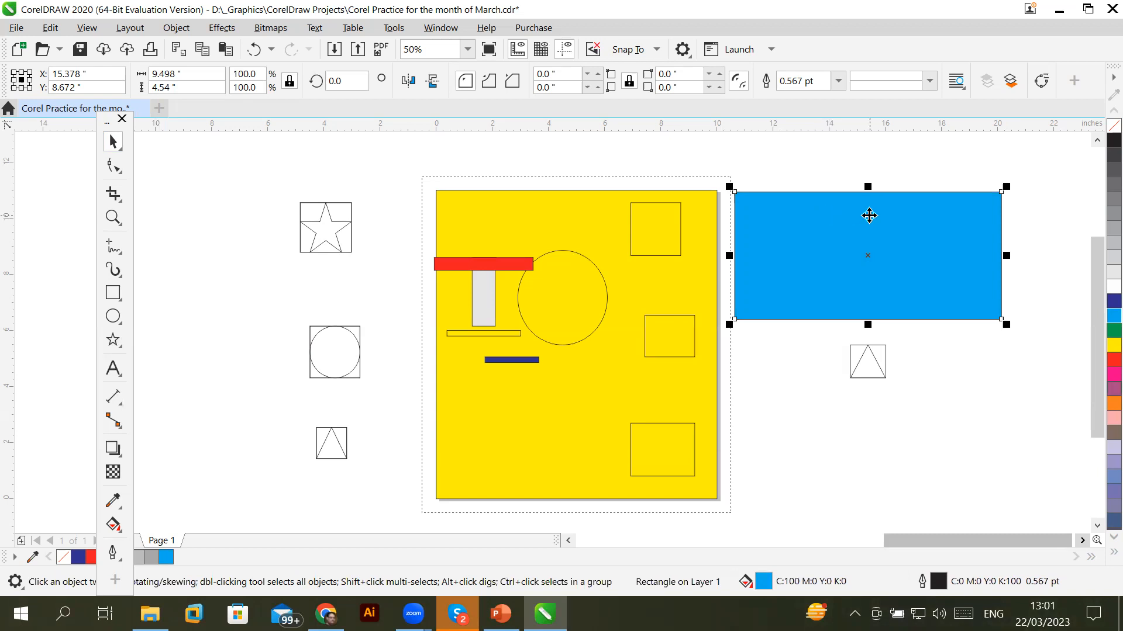
click(182, 28)
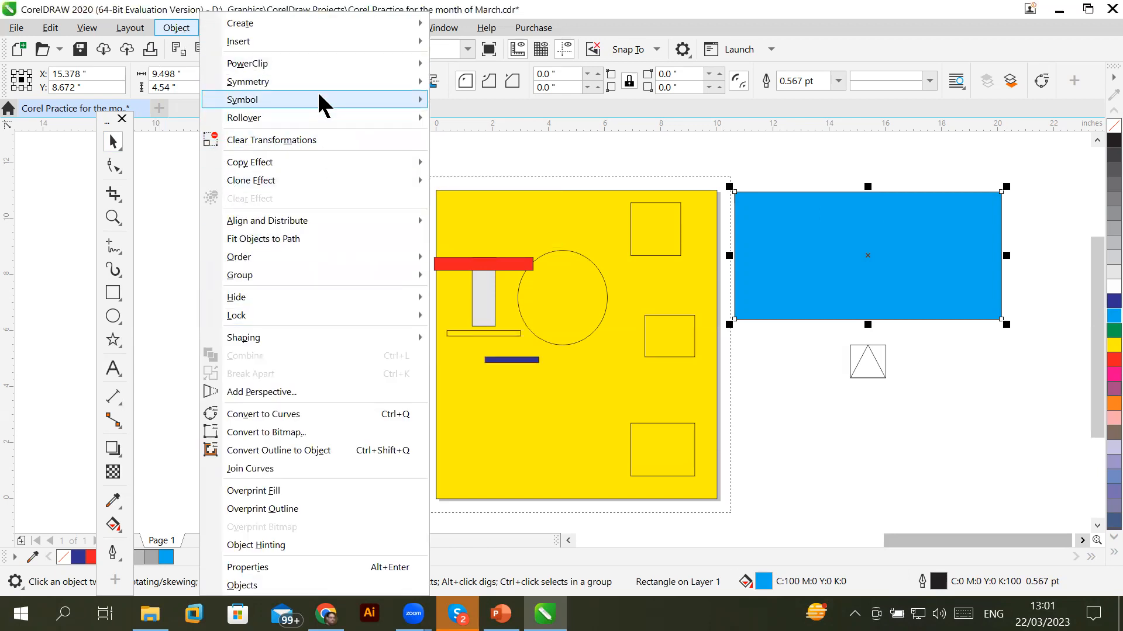
mouse_move(366, 257)
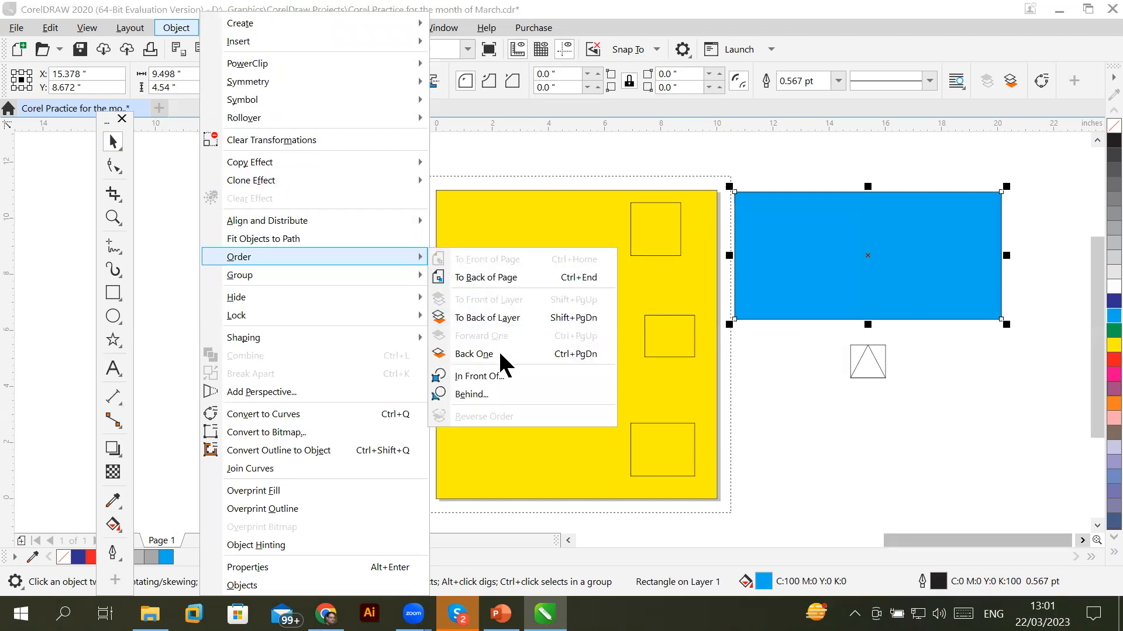
click(547, 355)
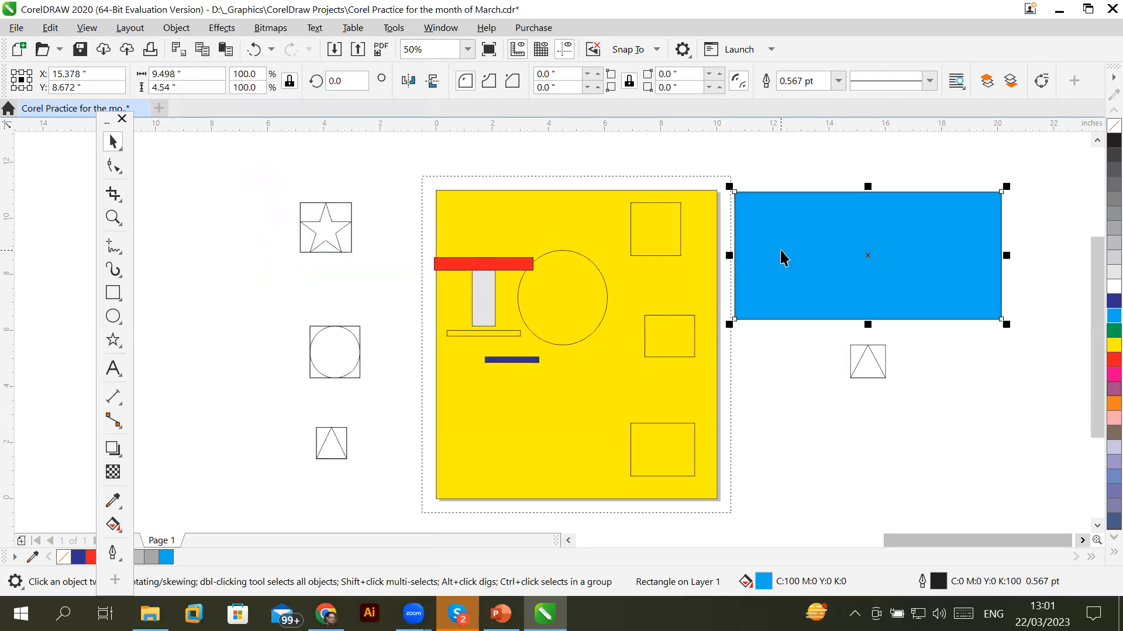
Send the rectangle to the back of the layer, behind the Trainings text
click(176, 29)
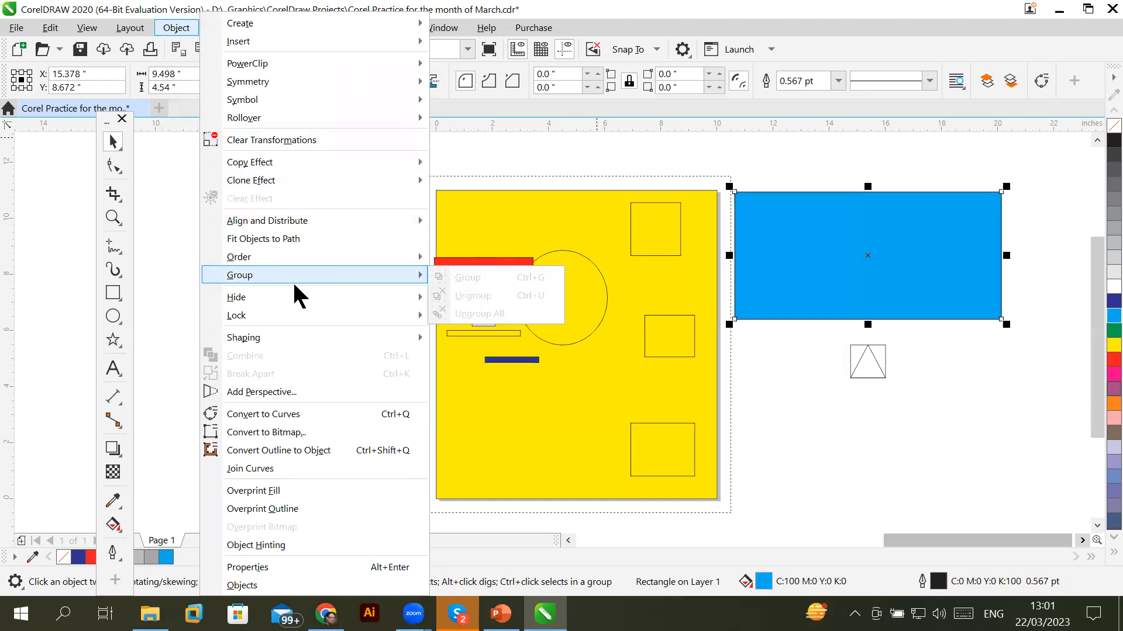
mouse_move(313, 258)
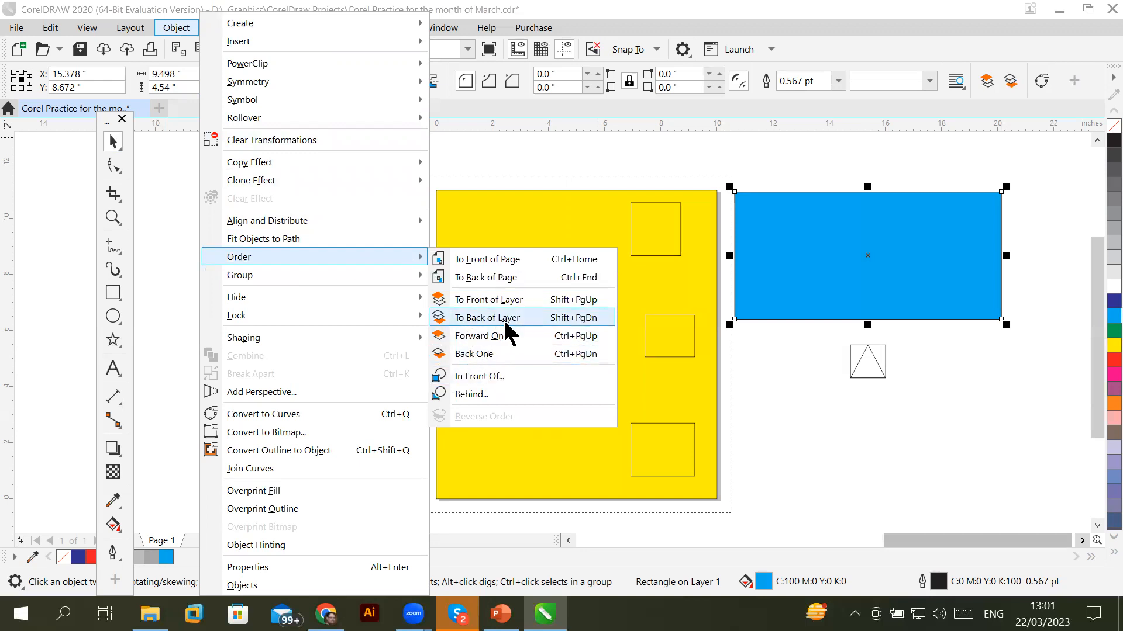
click(522, 278)
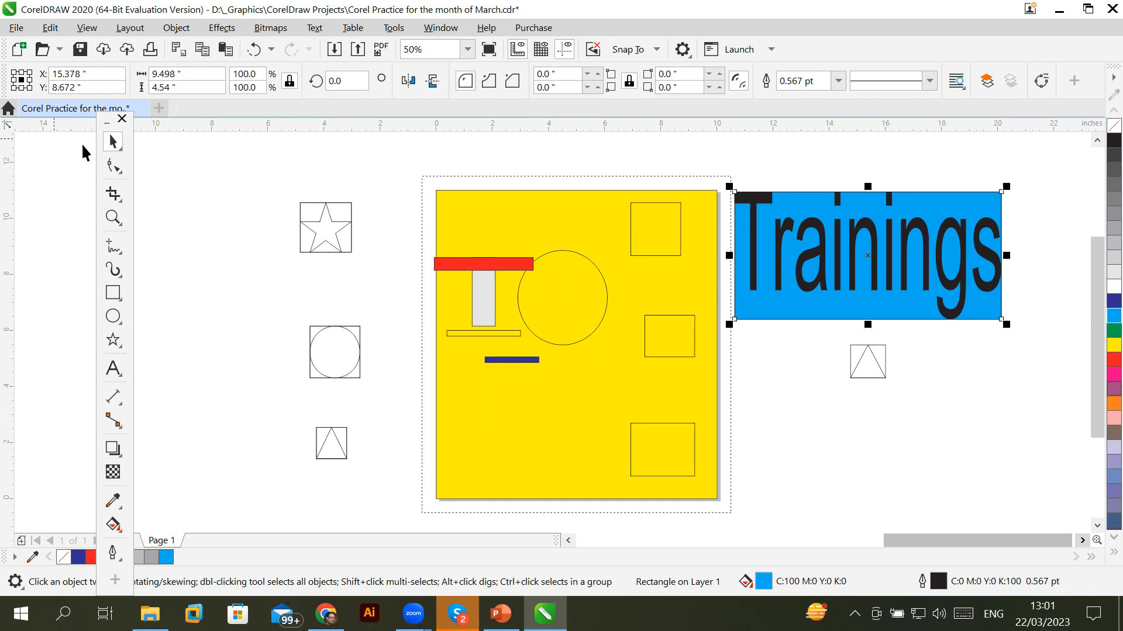
Select the blue rectangle, try moving it slightly down, and undo the move
click(725, 151)
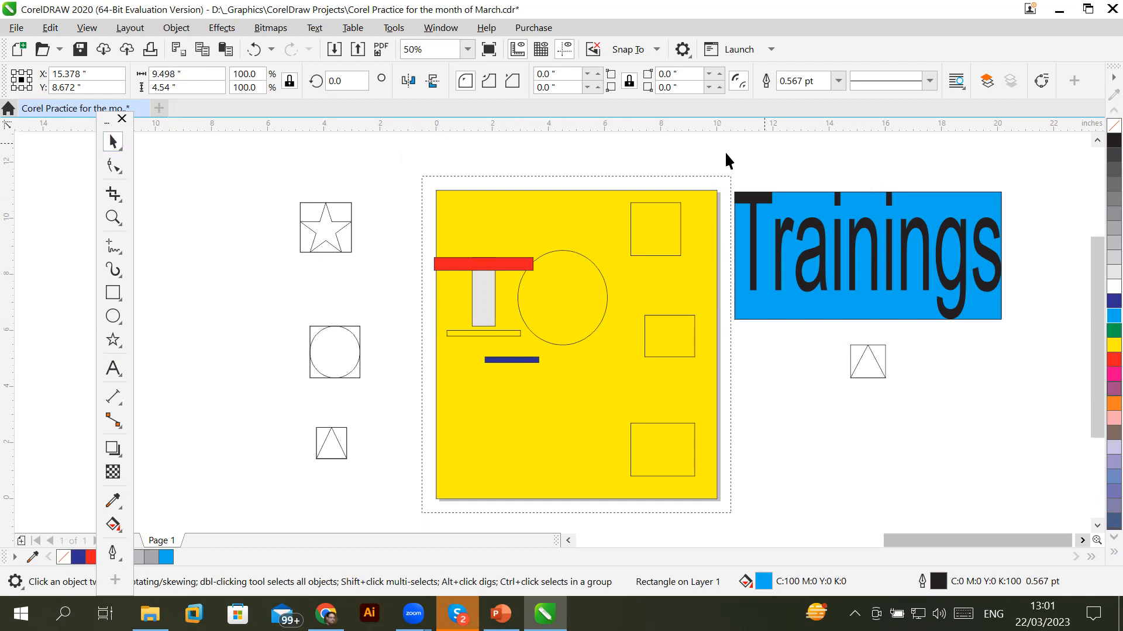
click(789, 234)
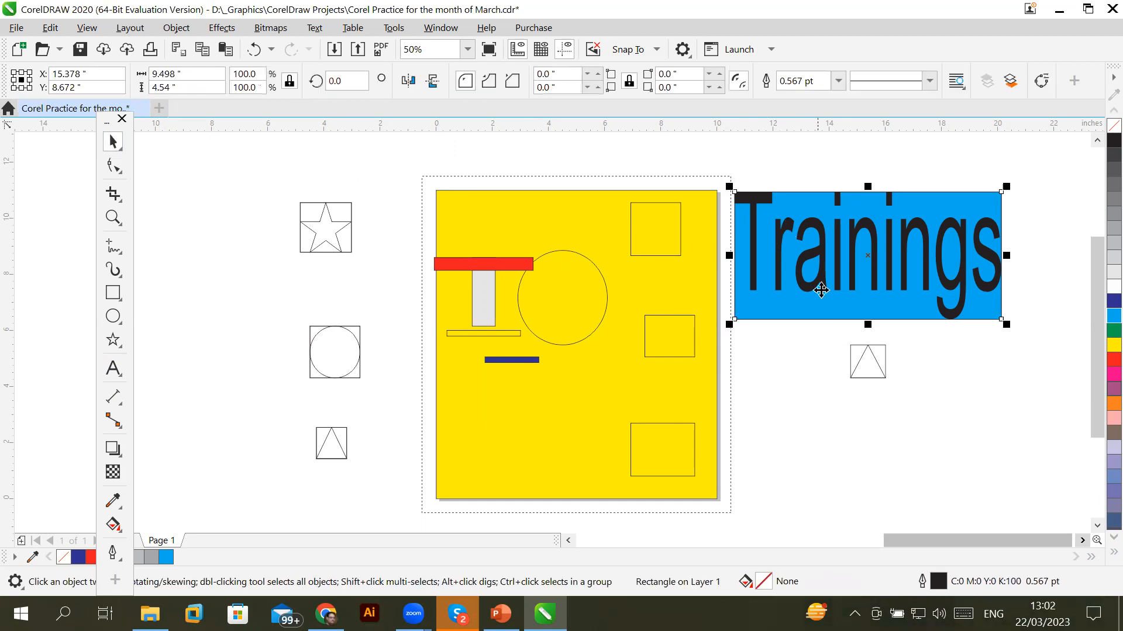
drag(790, 246, 792, 251)
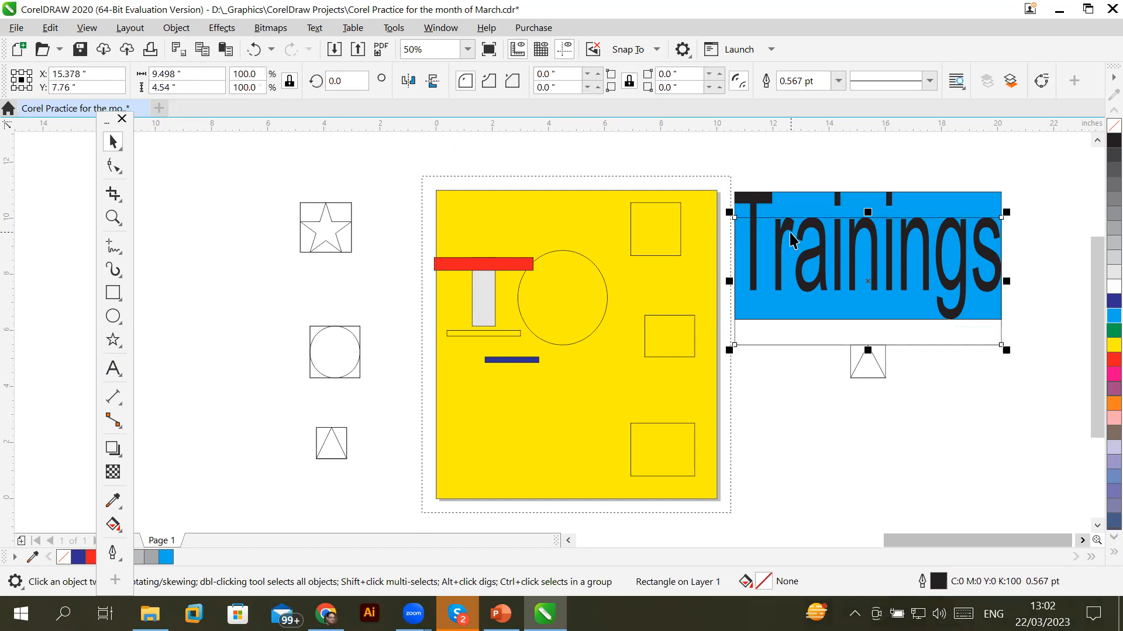
key(ctrl+z)
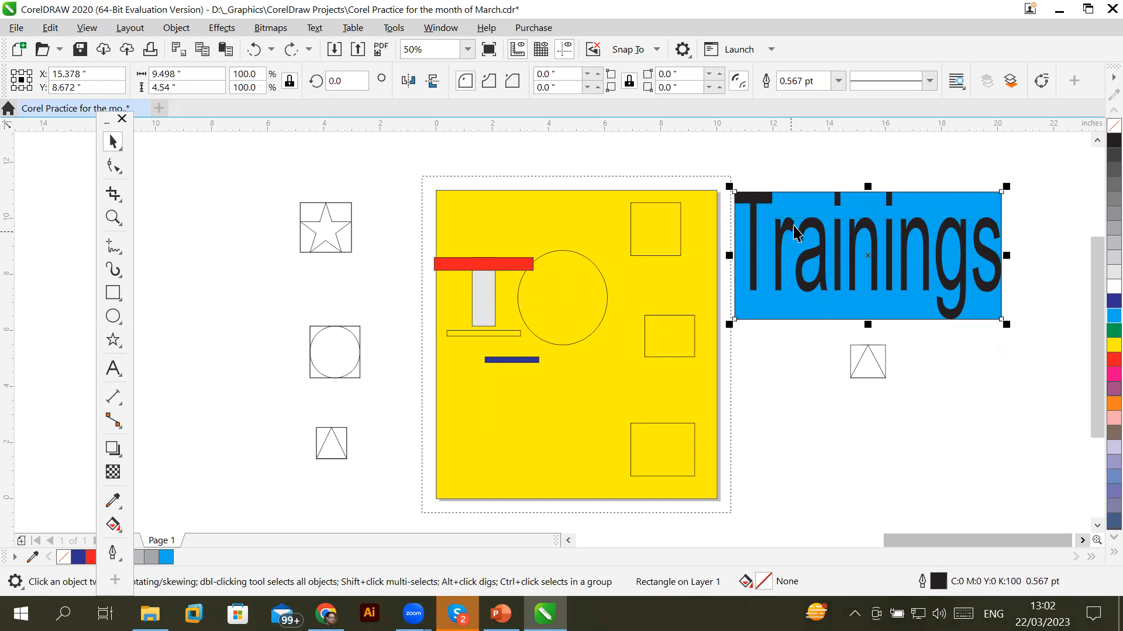
Nudge the Trainings text and send it To Back of Page behind the blue rectangle
click(784, 242)
click(779, 245)
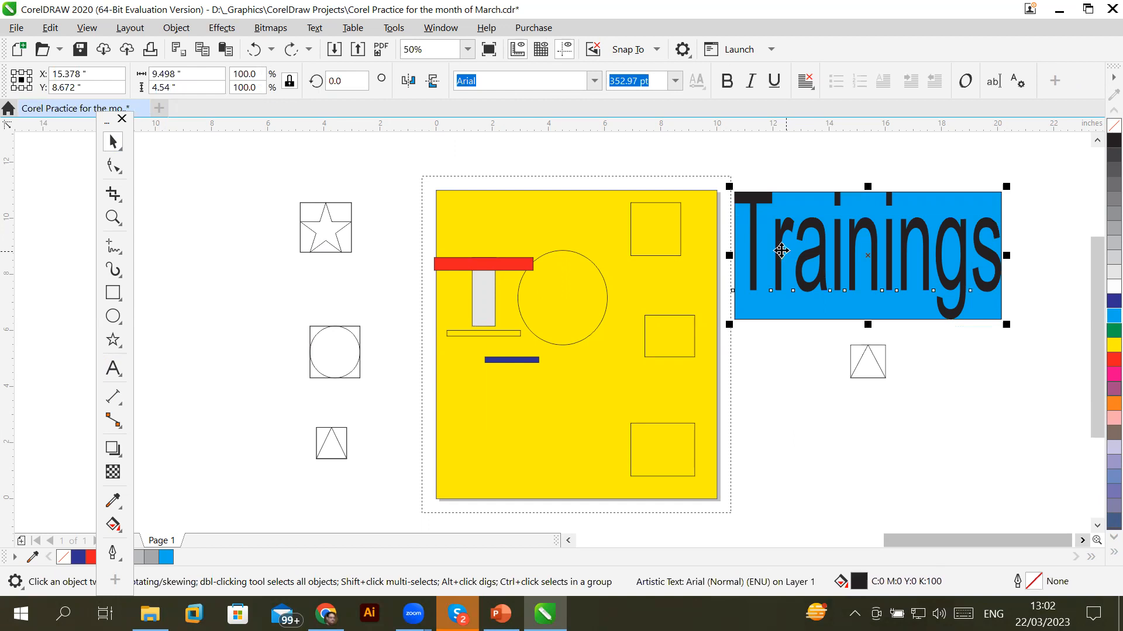
mouse_move(779, 244)
mouse_down()
mouse_move(797, 410)
mouse_move(814, 269)
mouse_move(781, 250)
mouse_up()
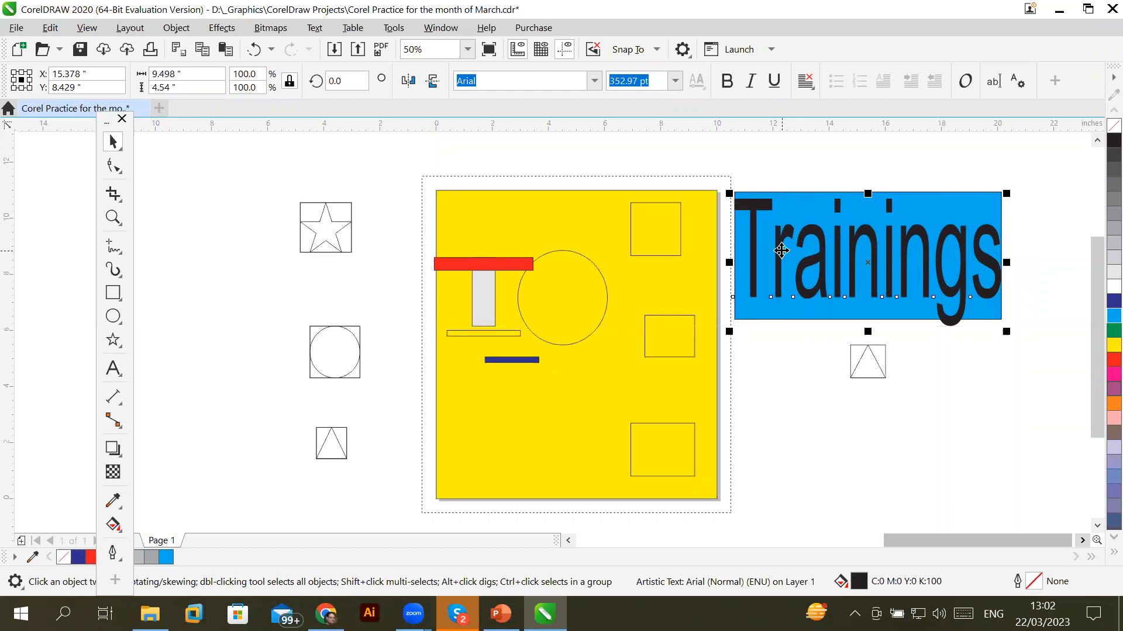
right_click(782, 251)
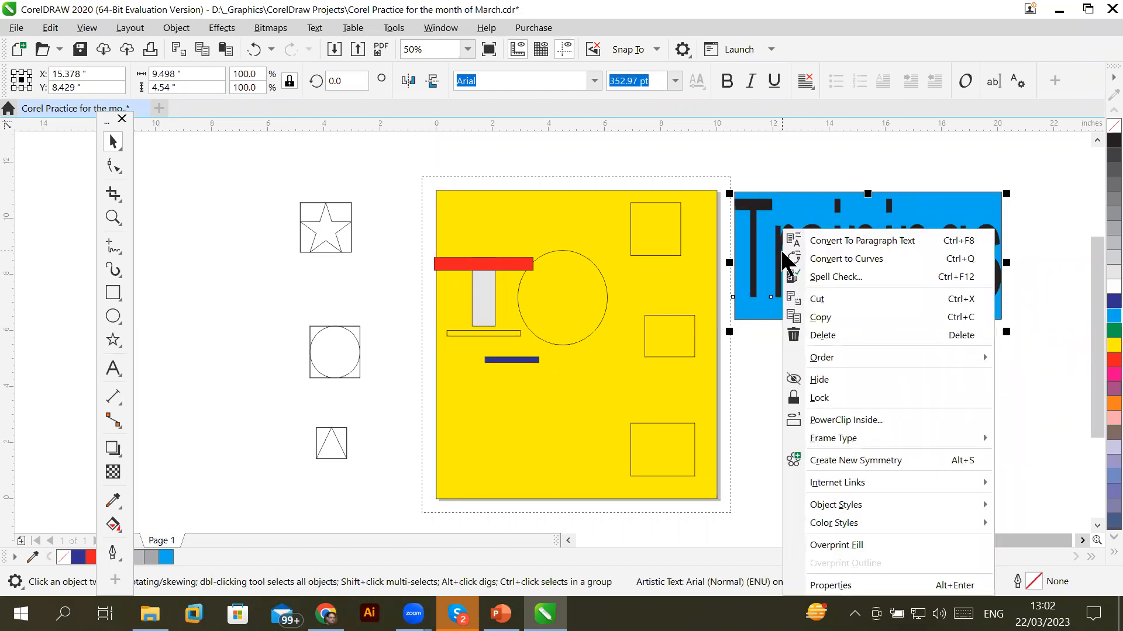
mouse_move(840, 355)
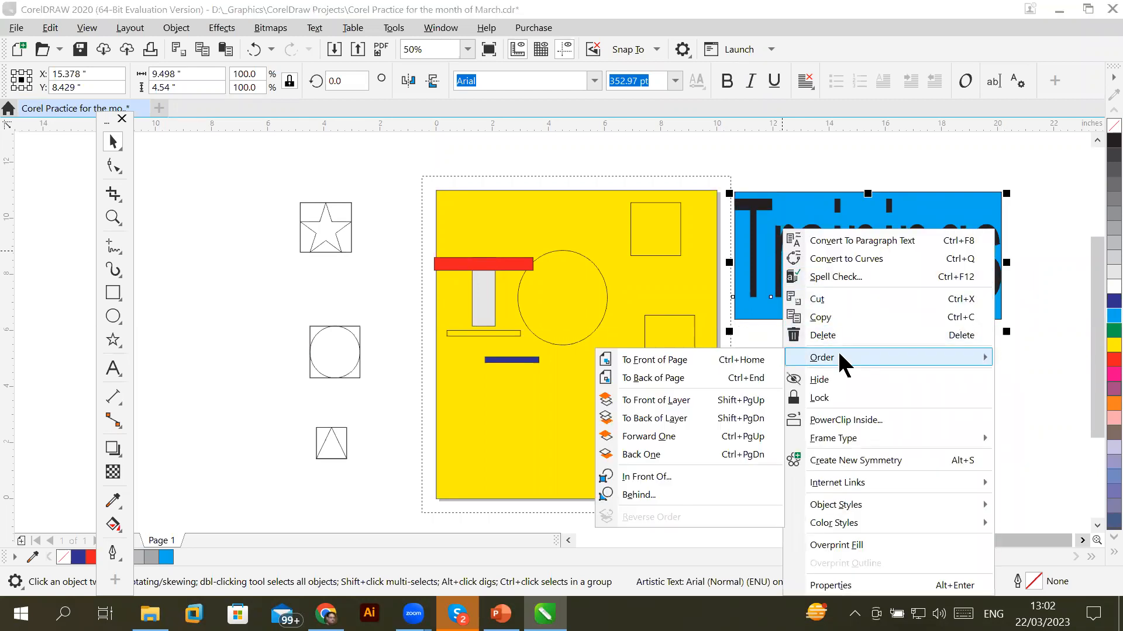
click(672, 377)
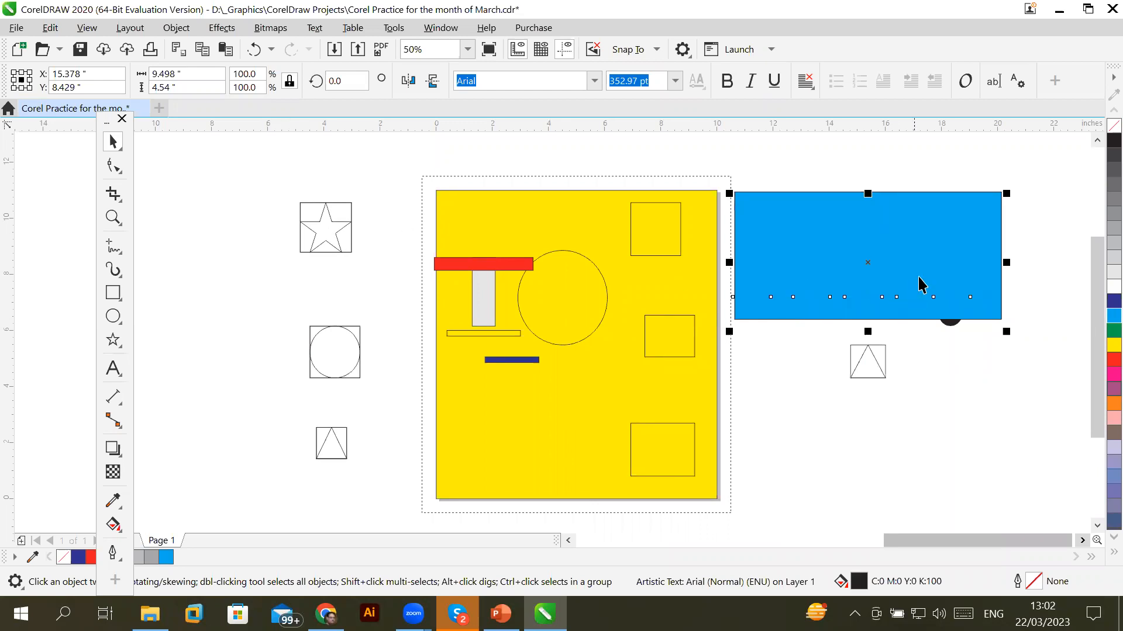
Fill the square framing the star dark blue
click(1006, 416)
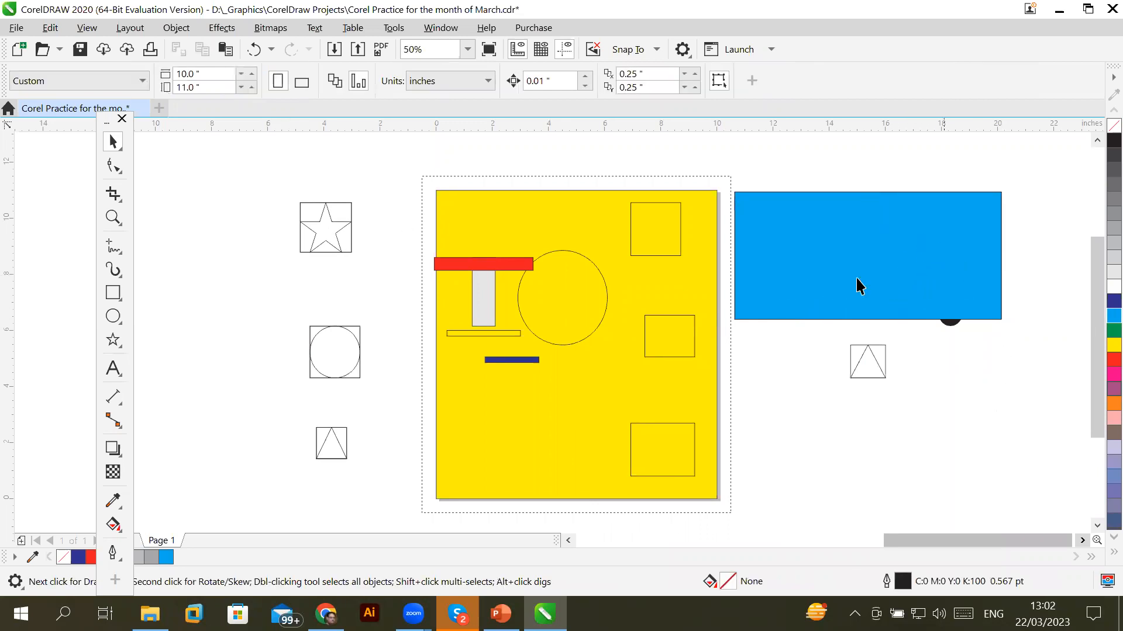
click(908, 223)
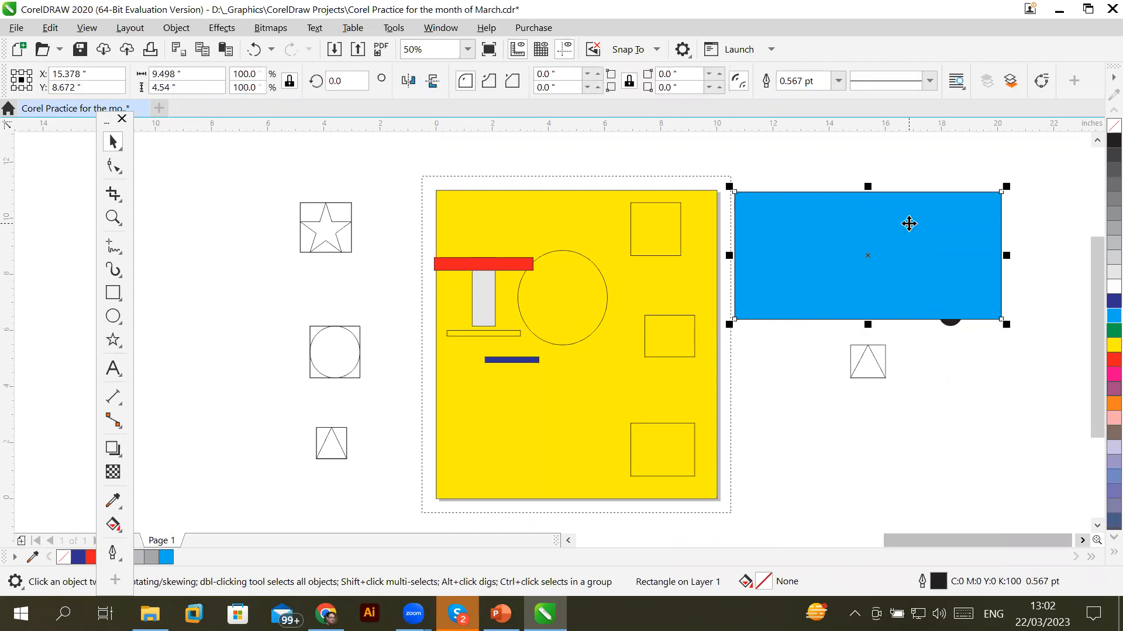
right_click(909, 224)
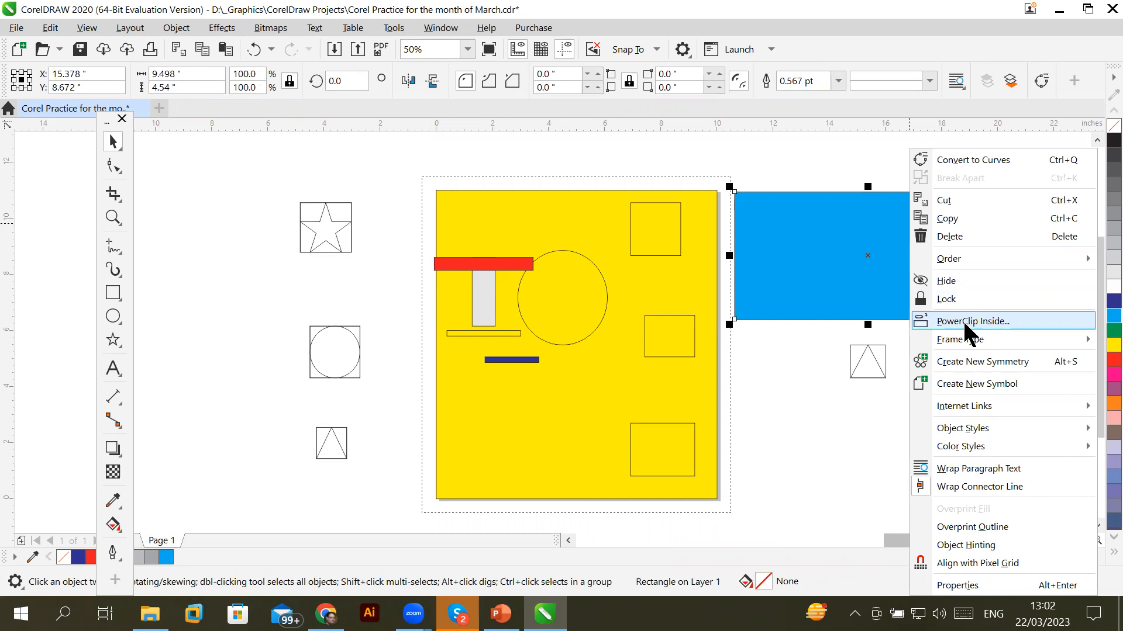
click(327, 242)
click(328, 234)
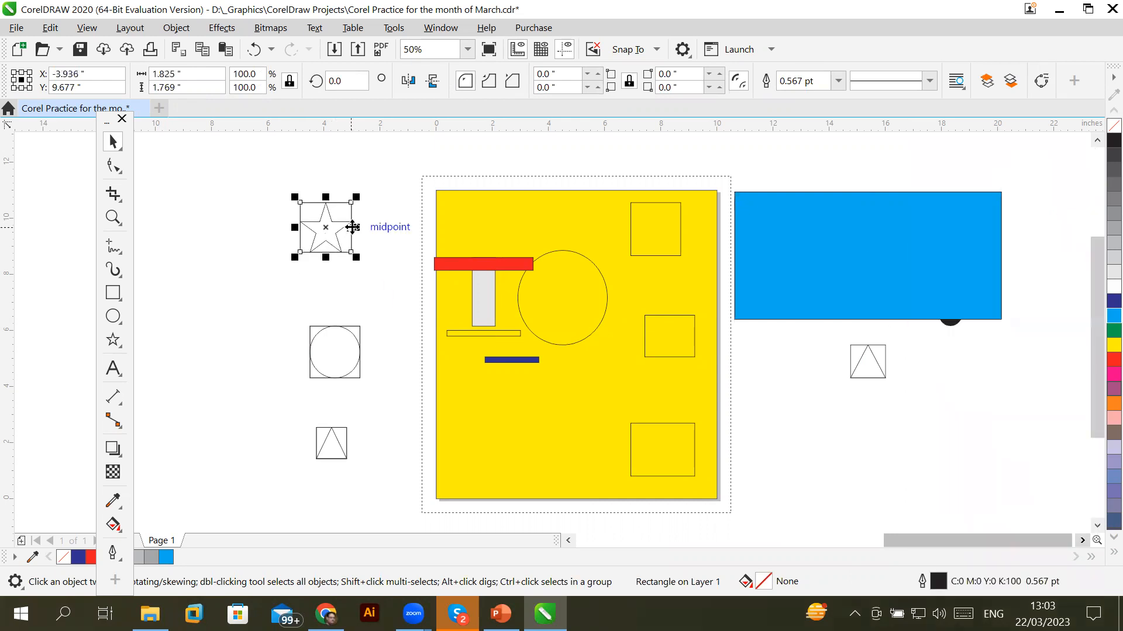
click(1114, 301)
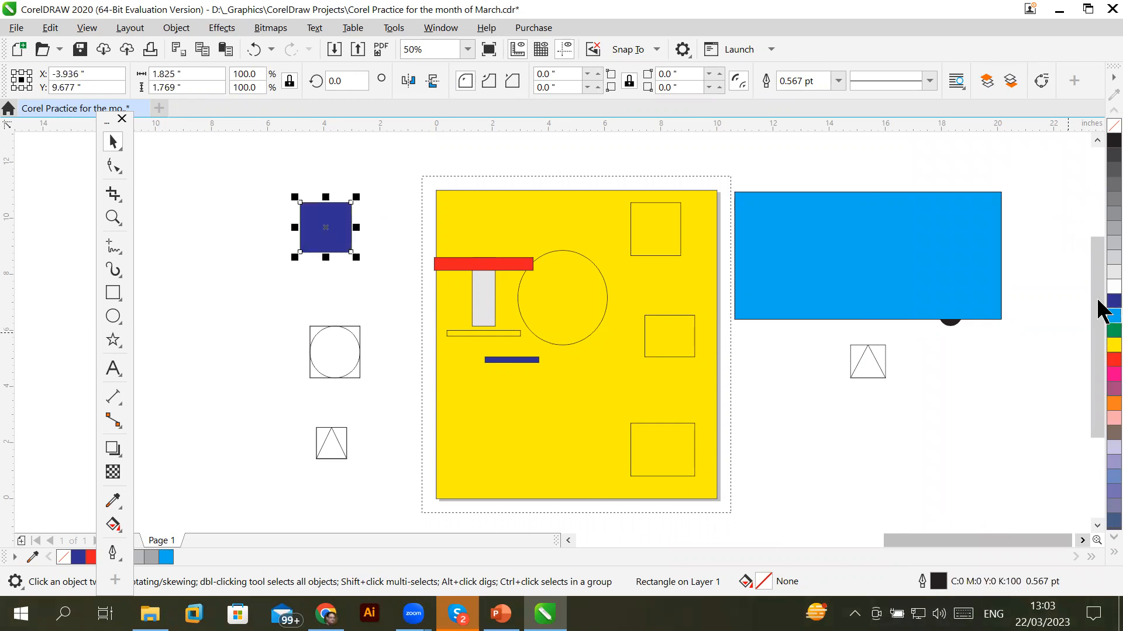
Move the star's square down-left off the star, delete an extra copy, and fill it dark blue
click(296, 292)
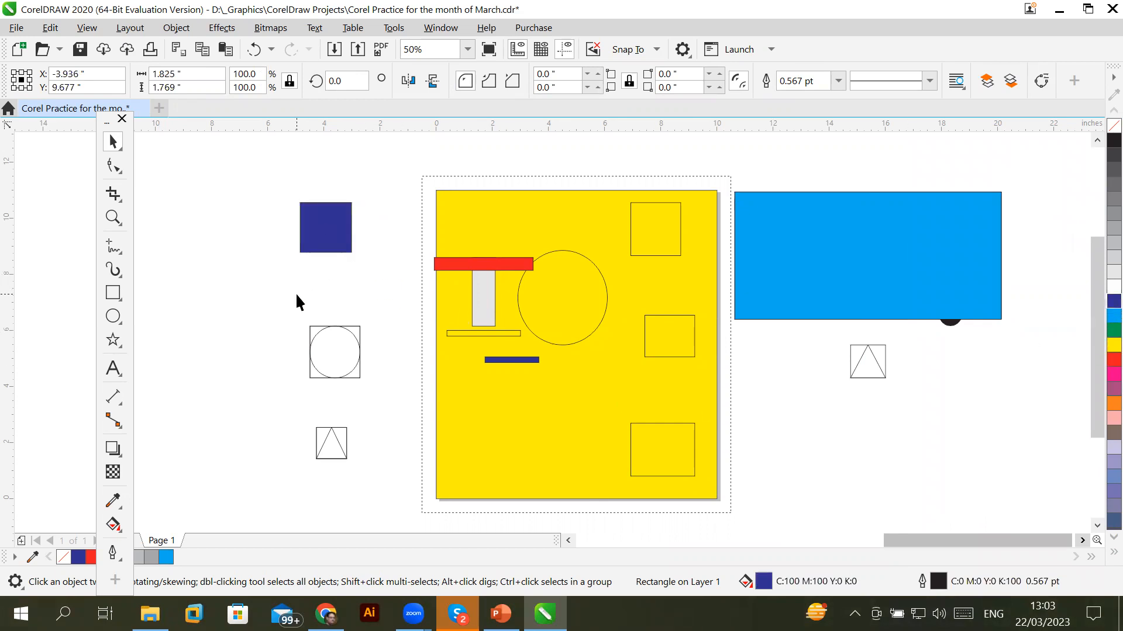
click(323, 246)
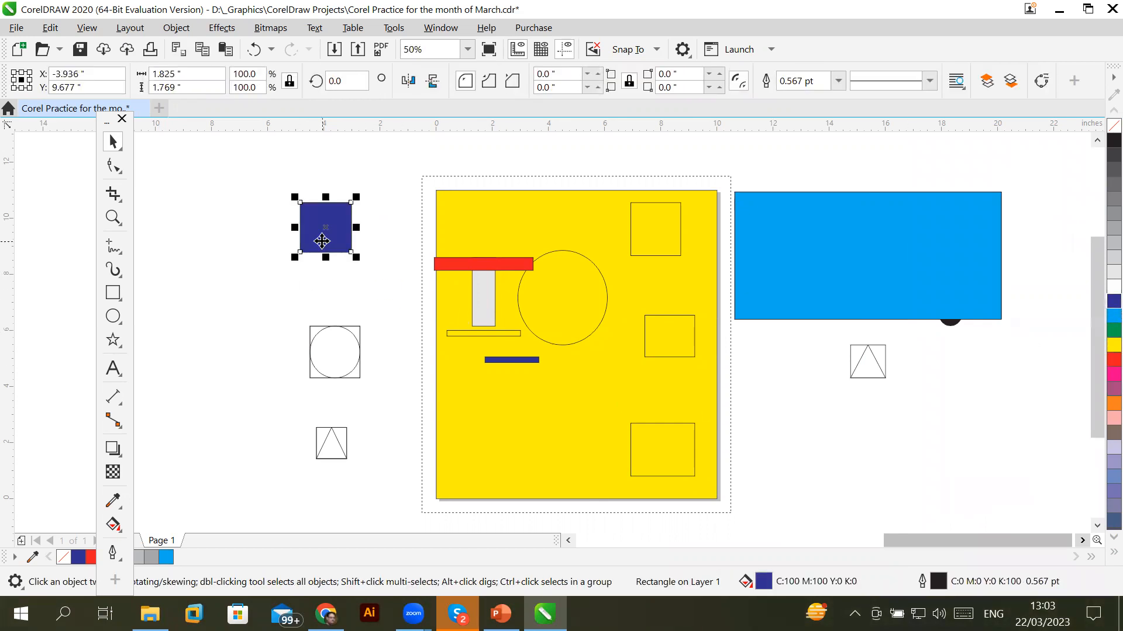
drag(321, 241, 203, 317)
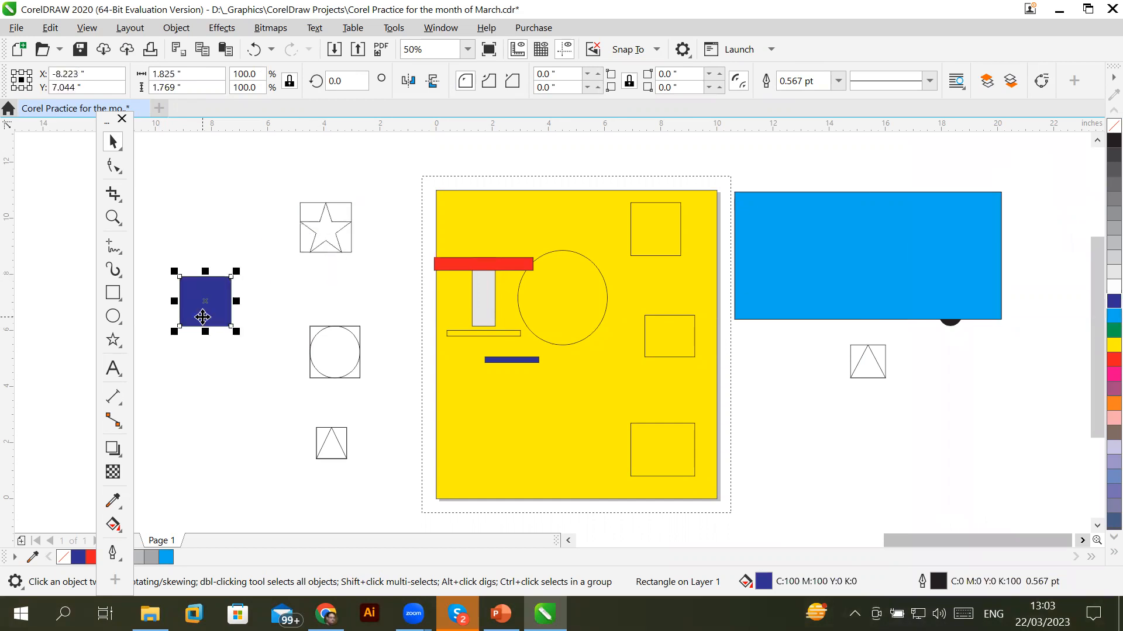
key(Delete)
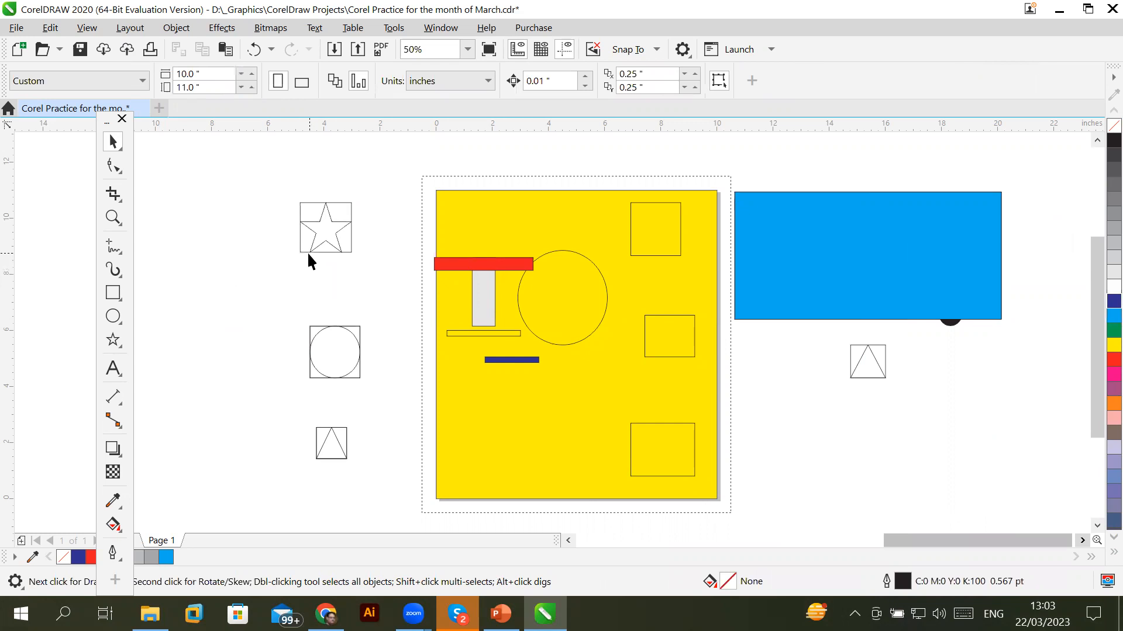
drag(305, 251, 263, 299)
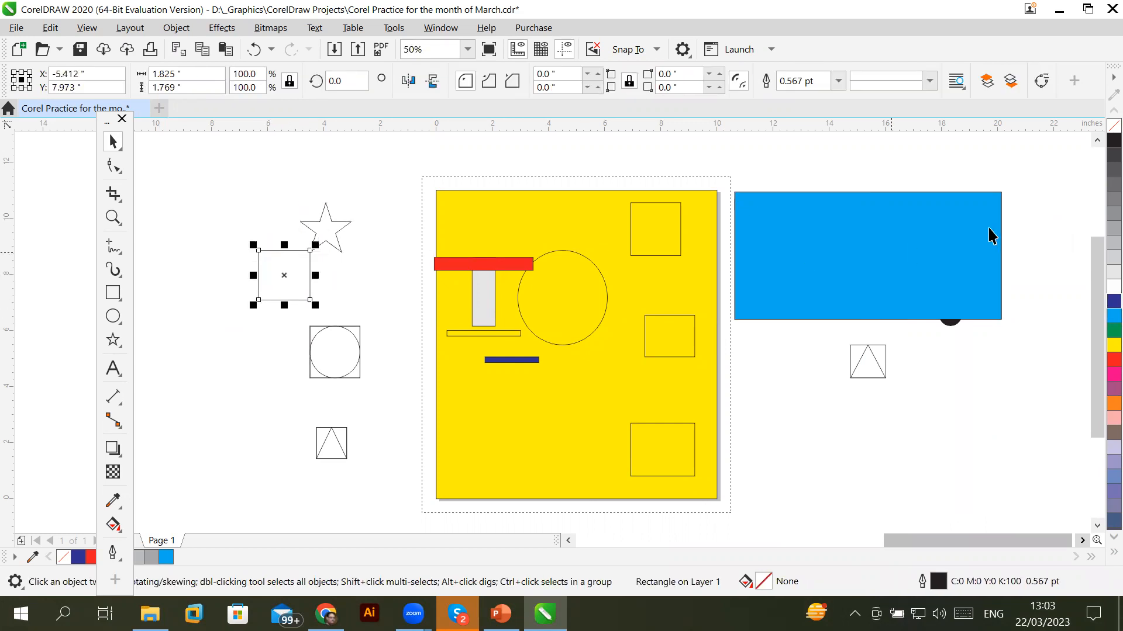
click(1114, 301)
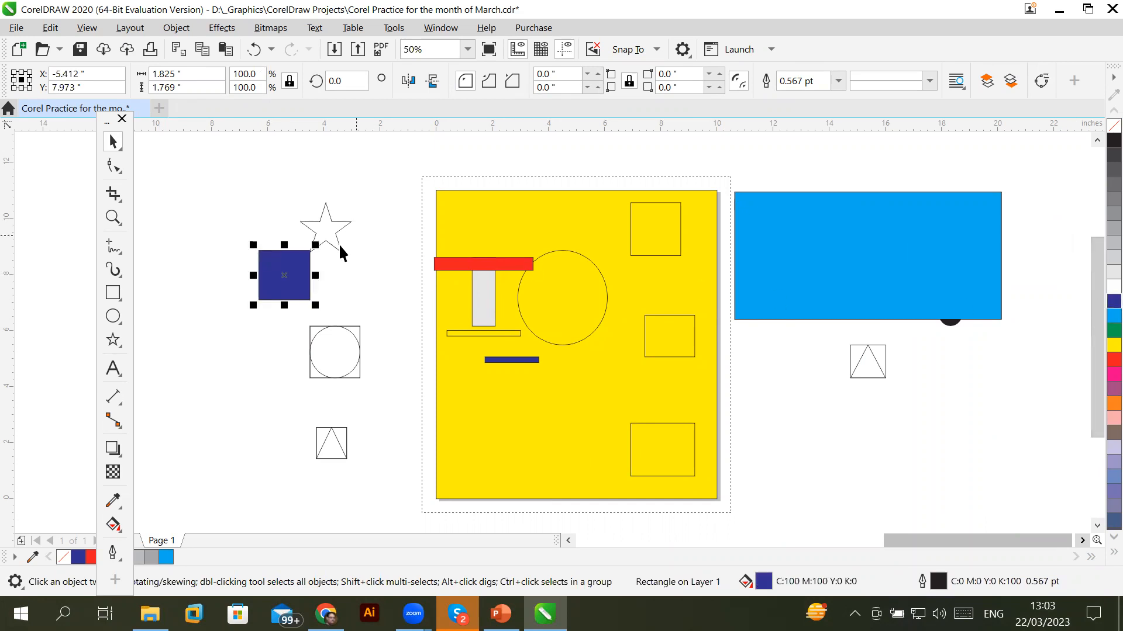
Fill the star red and drag the dark blue square up over it
click(333, 221)
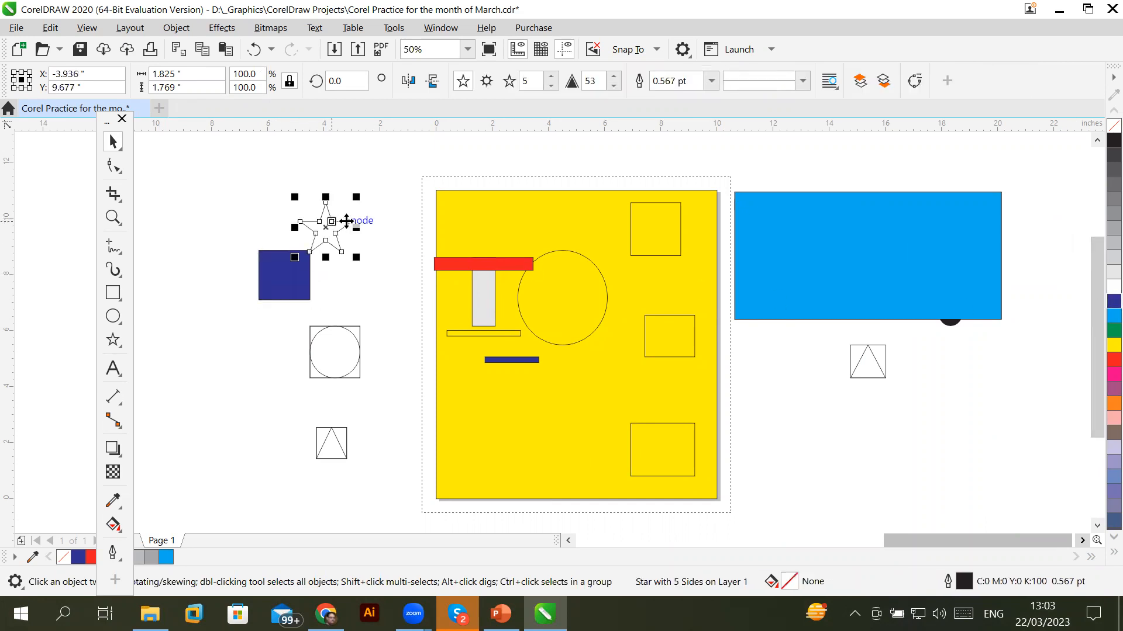
click(1113, 359)
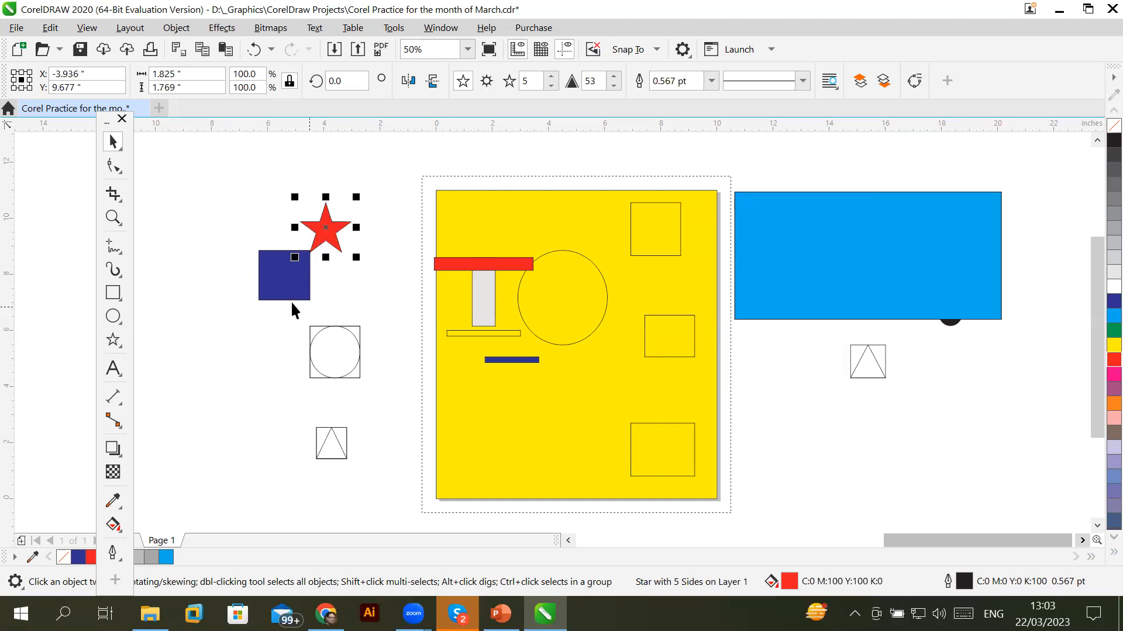
drag(284, 297, 325, 252)
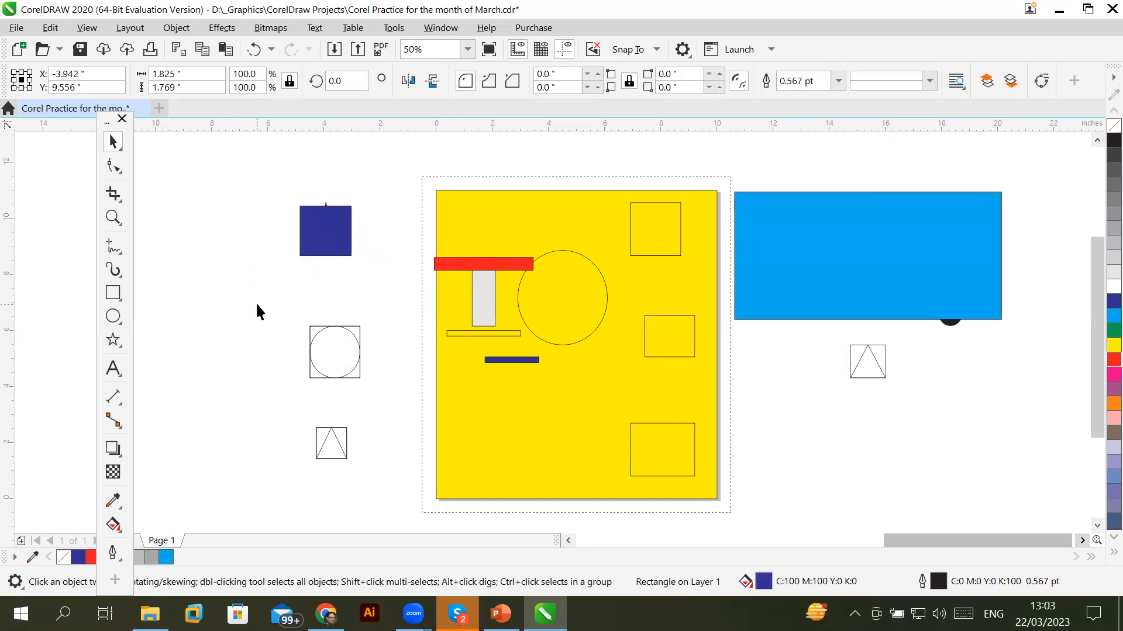
click(257, 305)
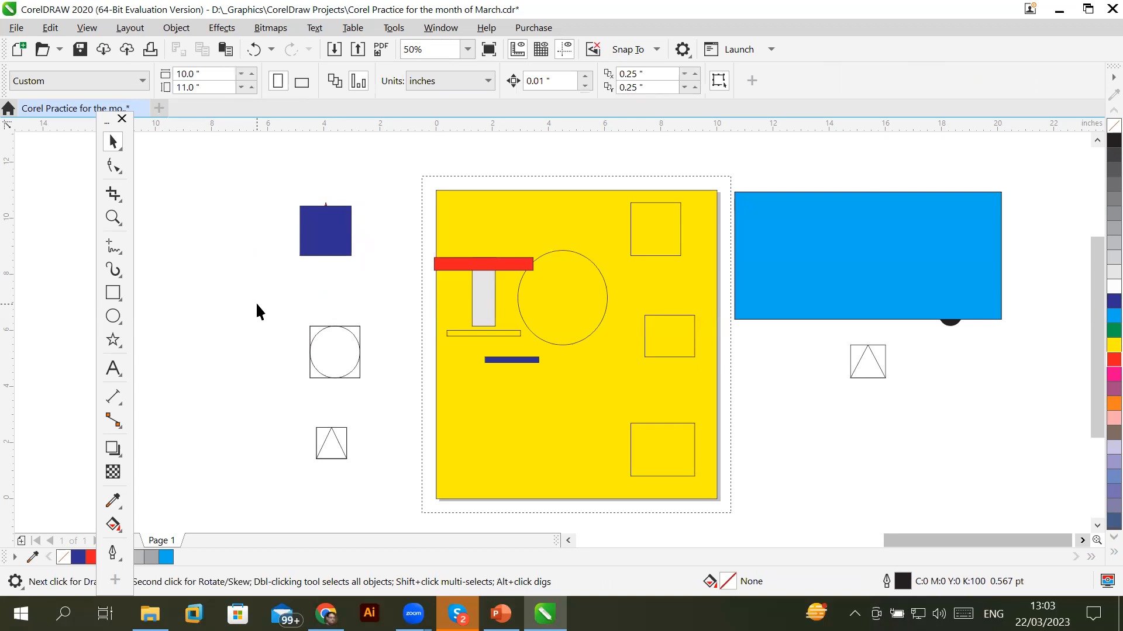
scroll(326, 251, up, 2)
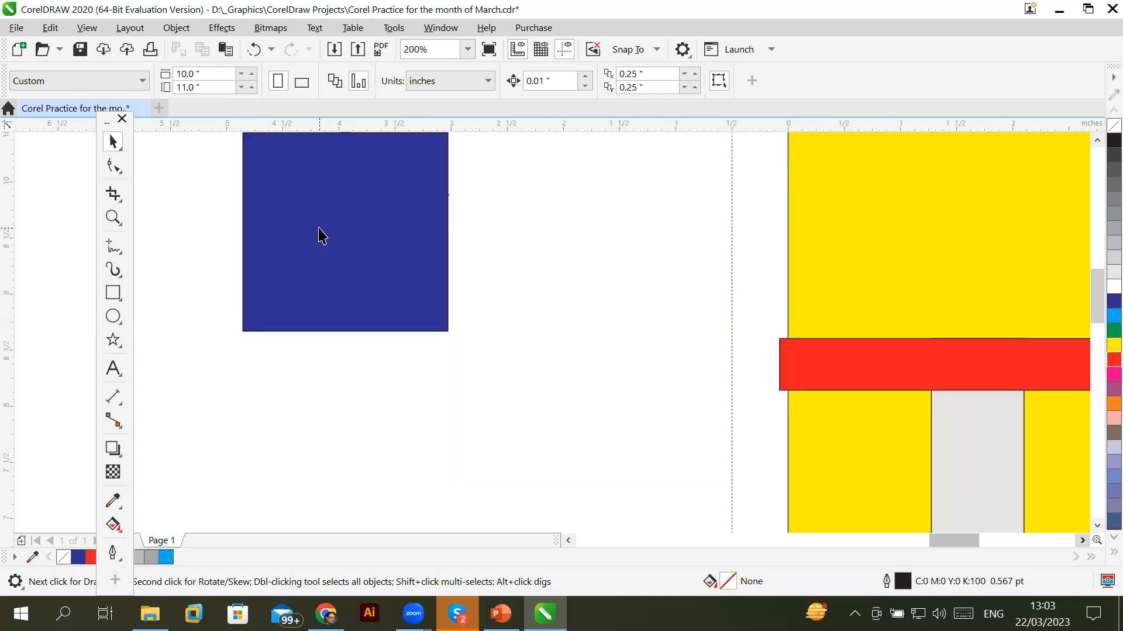
Send the dark blue square To Back of Page so the red star shows in front
click(321, 228)
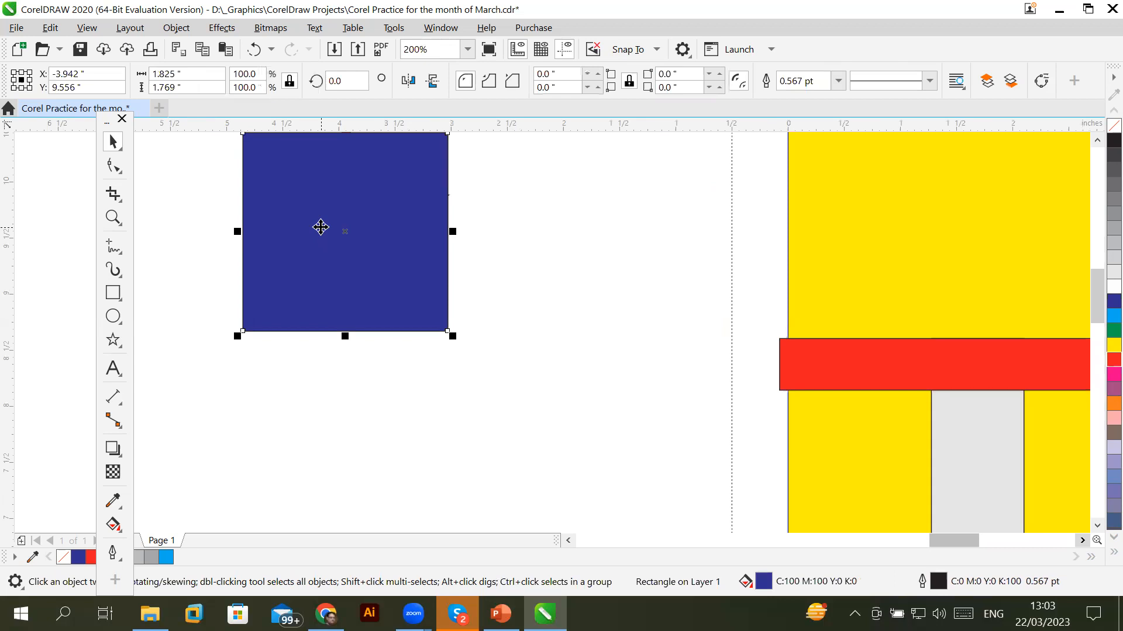
right_click(321, 228)
mouse_move(385, 259)
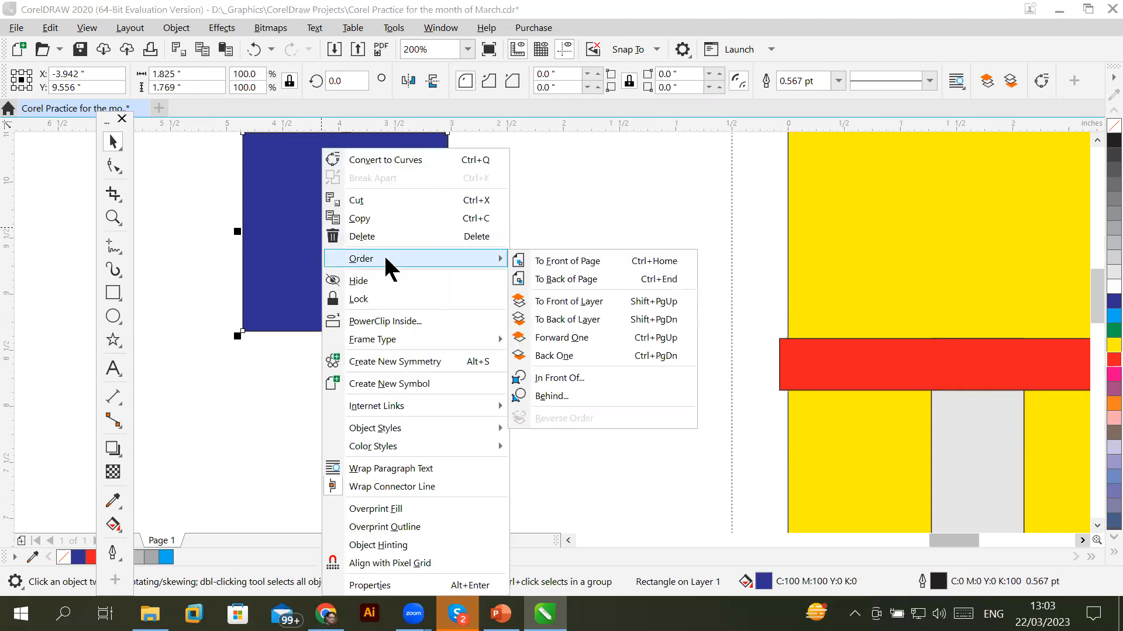
click(583, 275)
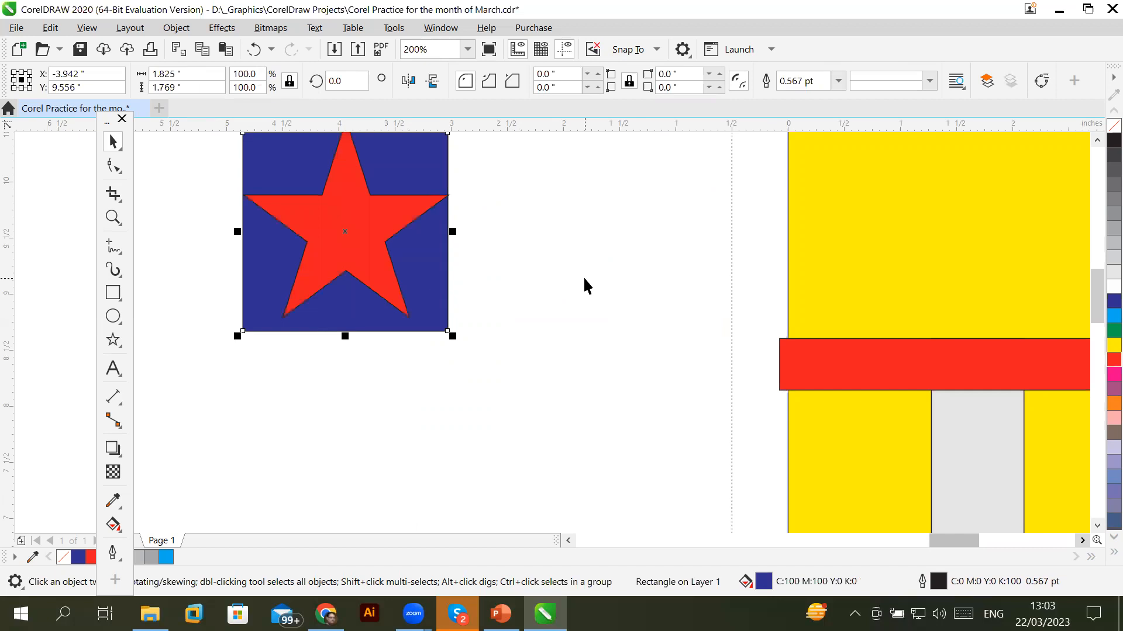
click(378, 468)
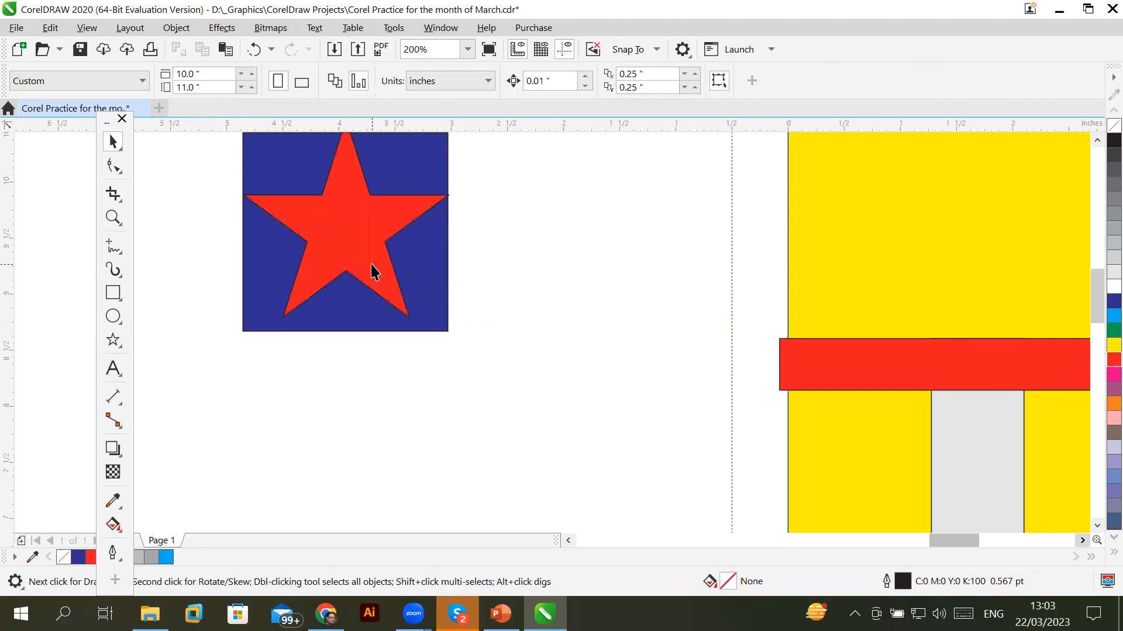
Resize the red star to about 0.86 × 0.97 inches, centred inside the blue square
click(372, 266)
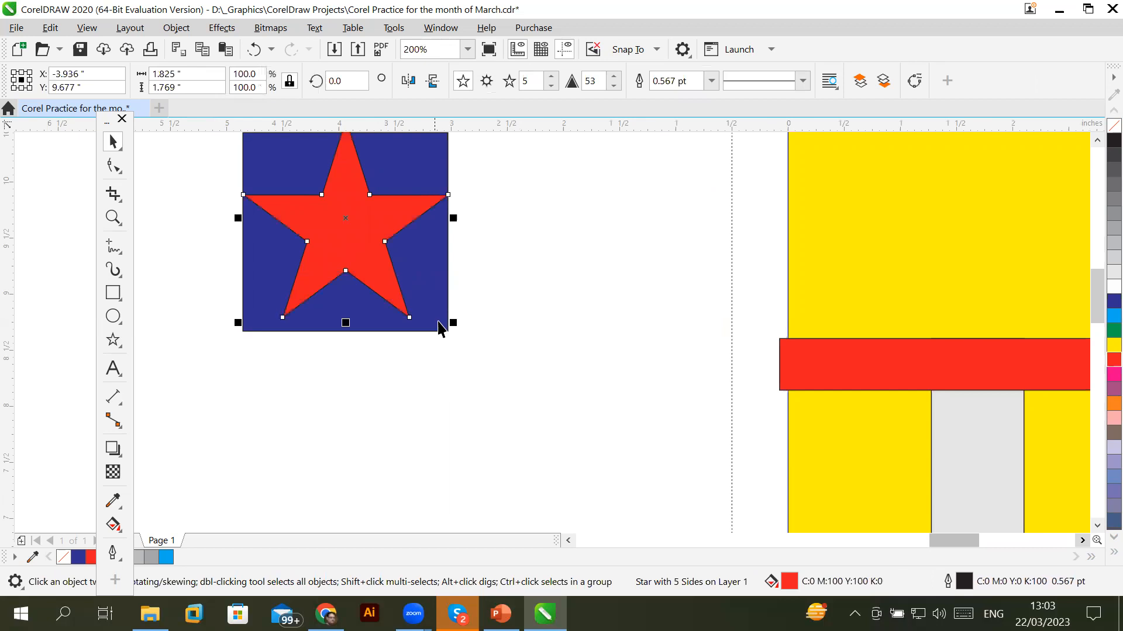
drag(448, 318, 390, 265)
click(343, 221)
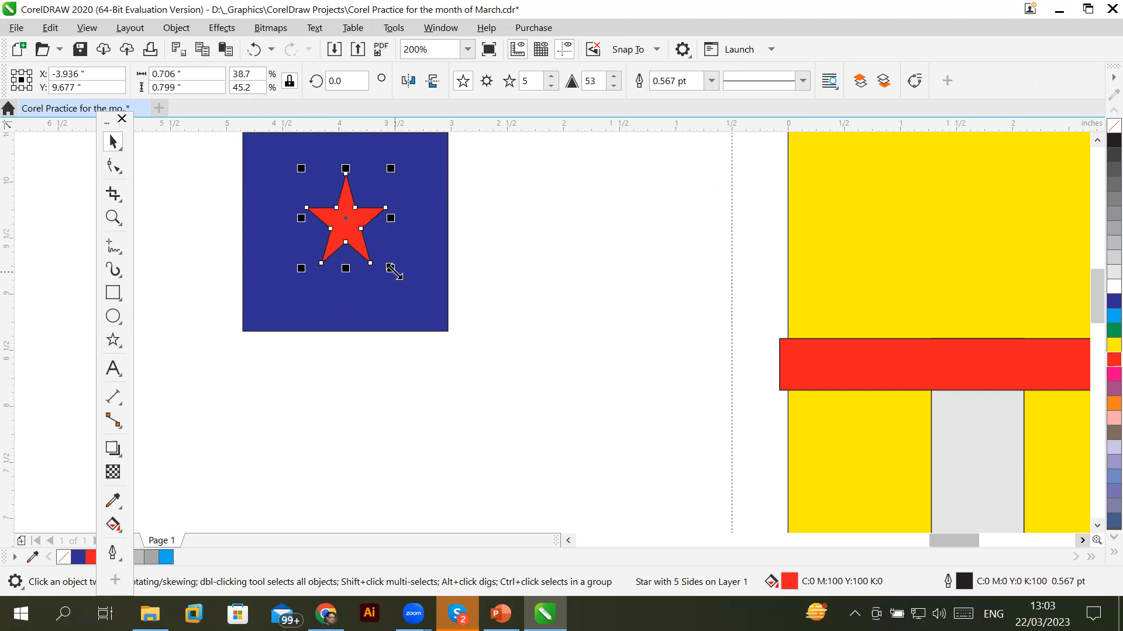
mouse_move(394, 272)
mouse_down()
mouse_move(529, 345)
mouse_move(459, 347)
mouse_move(326, 193)
mouse_move(431, 298)
mouse_move(339, 209)
mouse_move(524, 353)
mouse_move(457, 281)
mouse_move(509, 359)
mouse_move(441, 343)
mouse_move(411, 278)
mouse_move(371, 251)
mouse_move(373, 232)
mouse_move(398, 260)
mouse_up()
key(alt+shift)
key(alt+shift)
click(948, 420)
drag(468, 355, 410, 283)
click(605, 346)
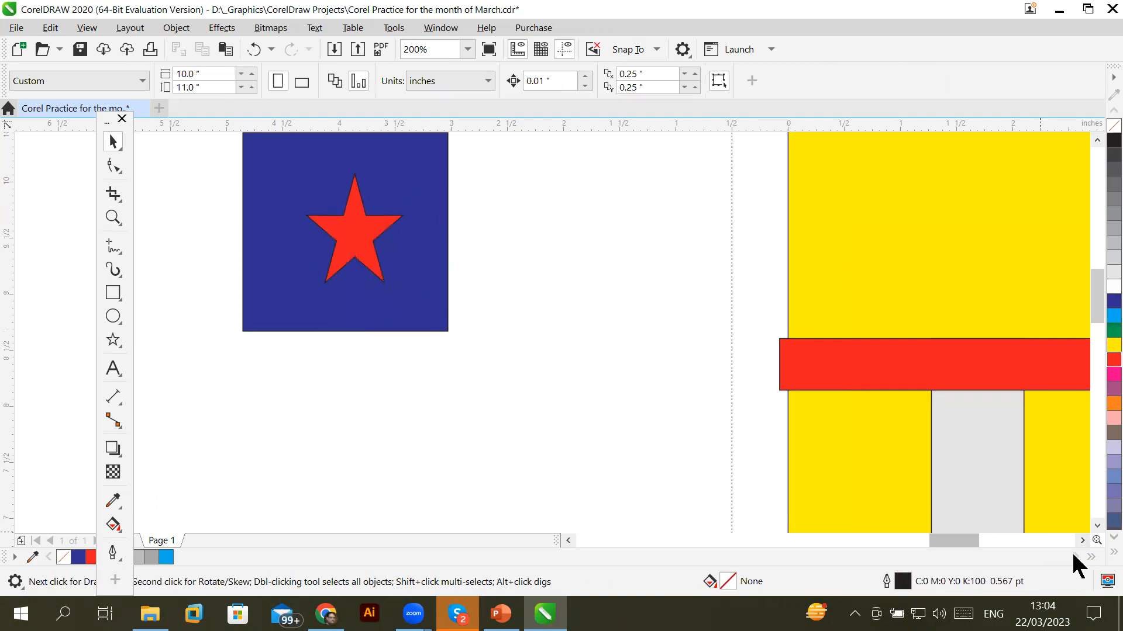
Send the cyan 9.498 × 4.54-inch rectangle back one level using Order > Back One
click(1082, 540)
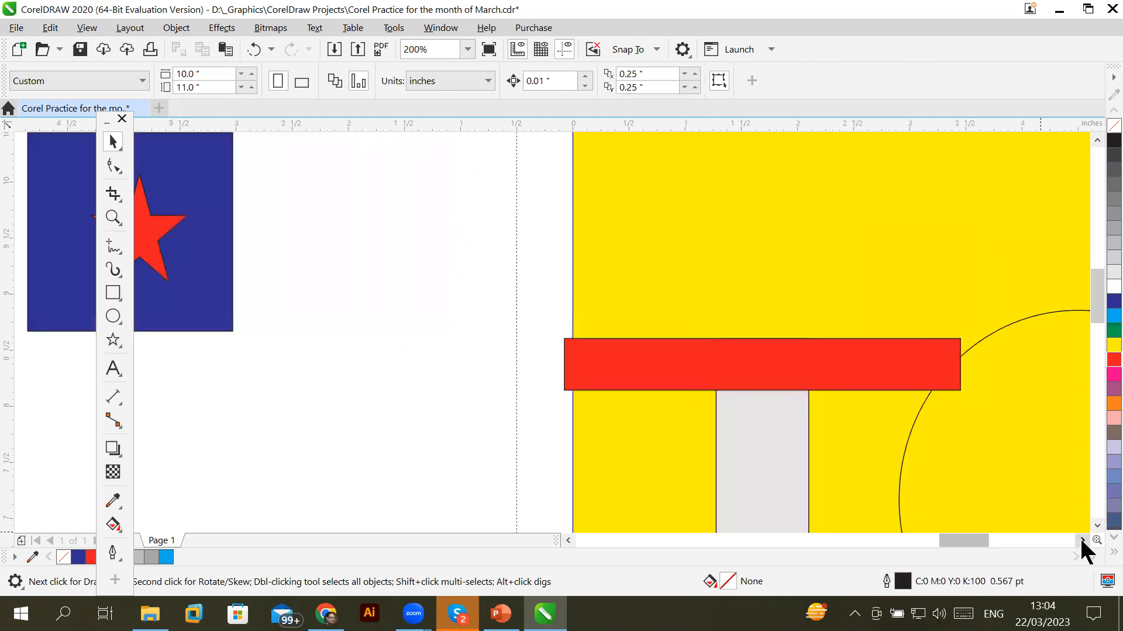
click(1081, 541)
click(1081, 541)
click(1082, 541)
click(1082, 541)
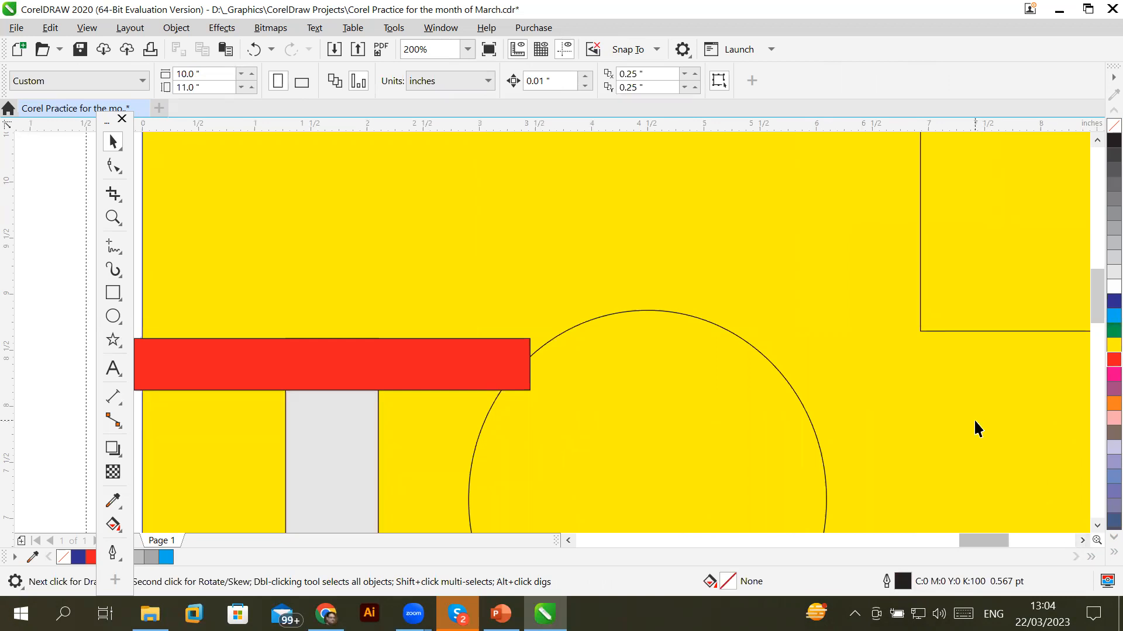
scroll(973, 418, down, 3)
click(1081, 541)
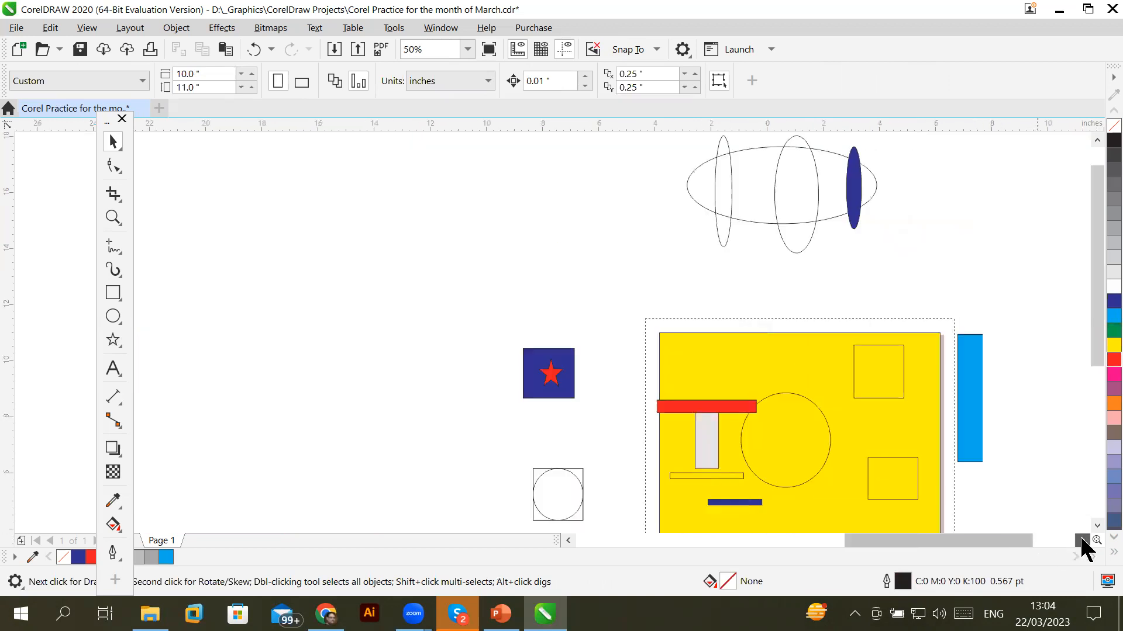
click(1082, 541)
click(1081, 541)
click(1082, 541)
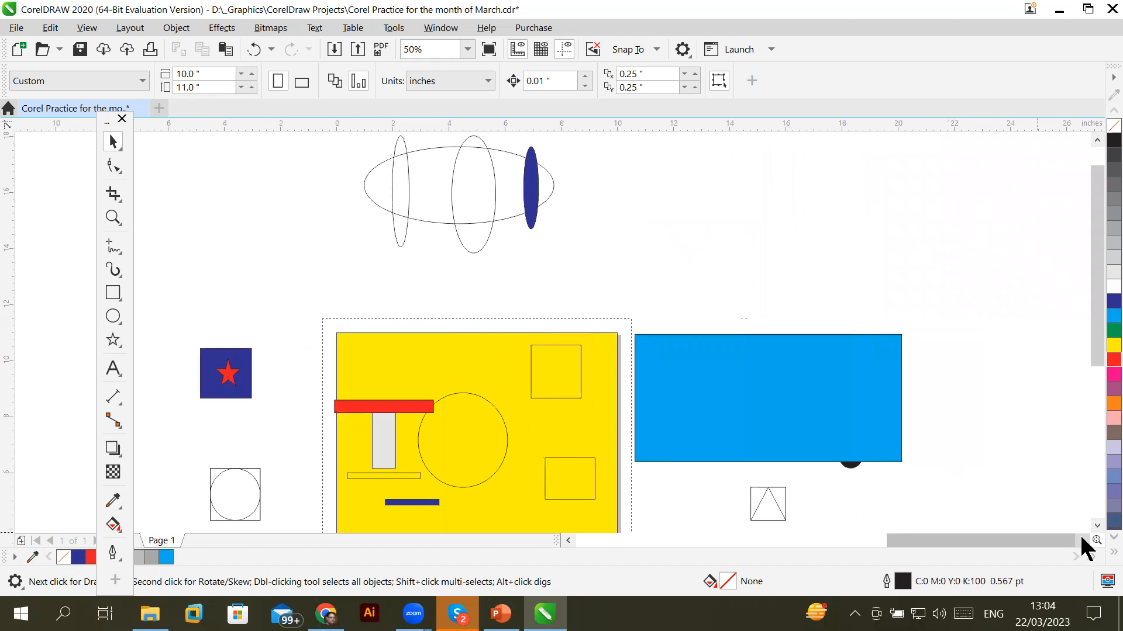
click(805, 346)
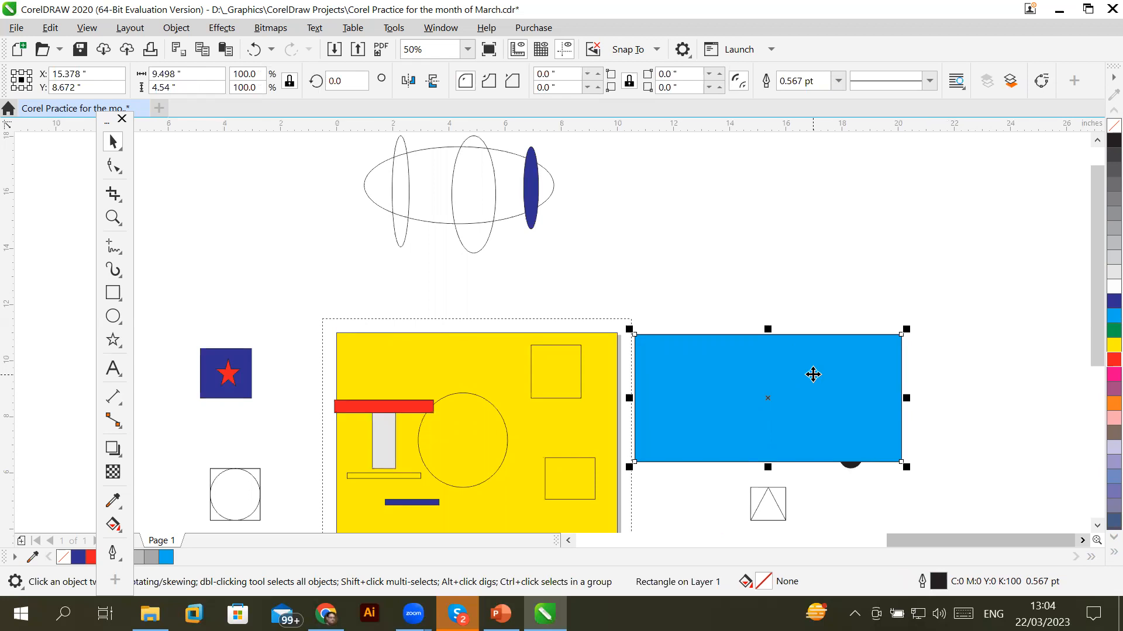
right_click(813, 375)
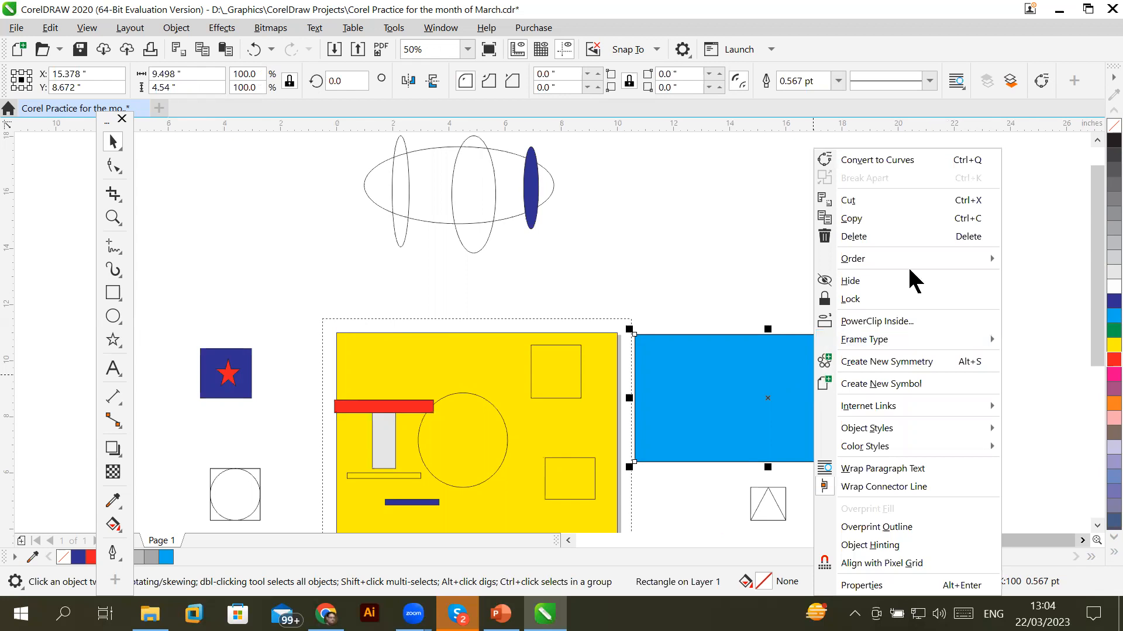
mouse_move(916, 260)
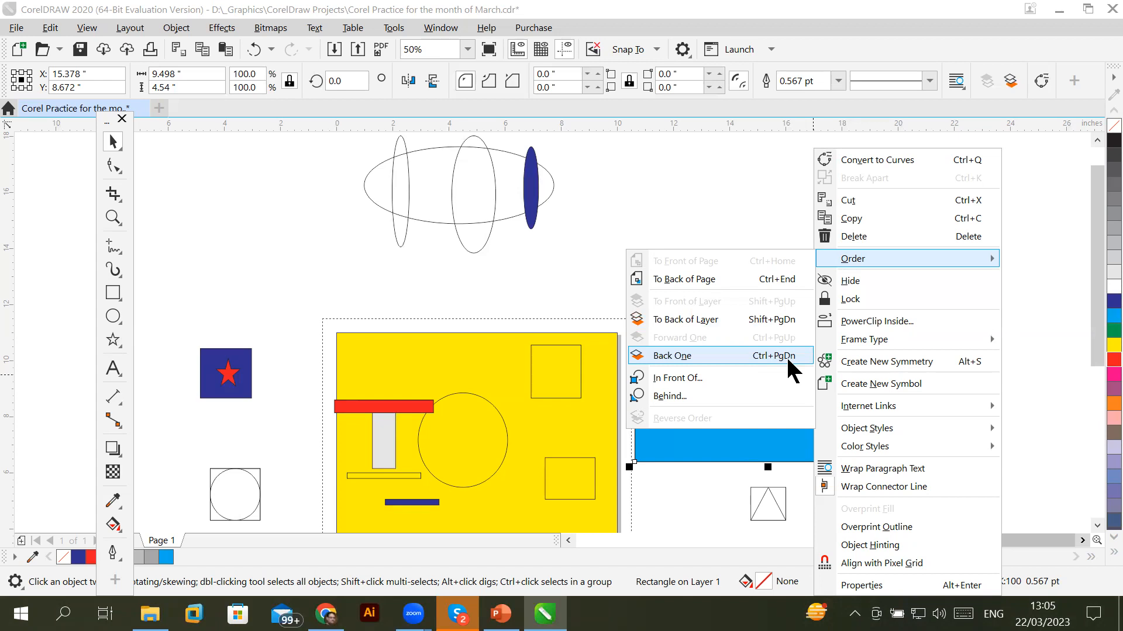
click(432, 341)
Select all objects with Ctrl+A and delete them, leaving the page blank
key(Escape)
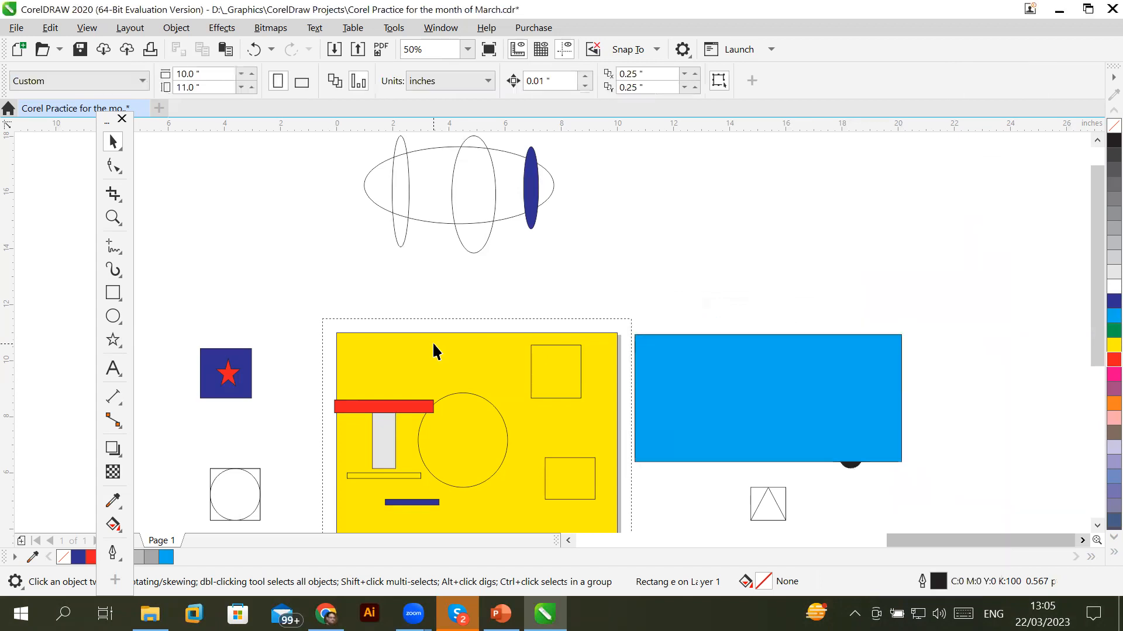
key(ctrl+a)
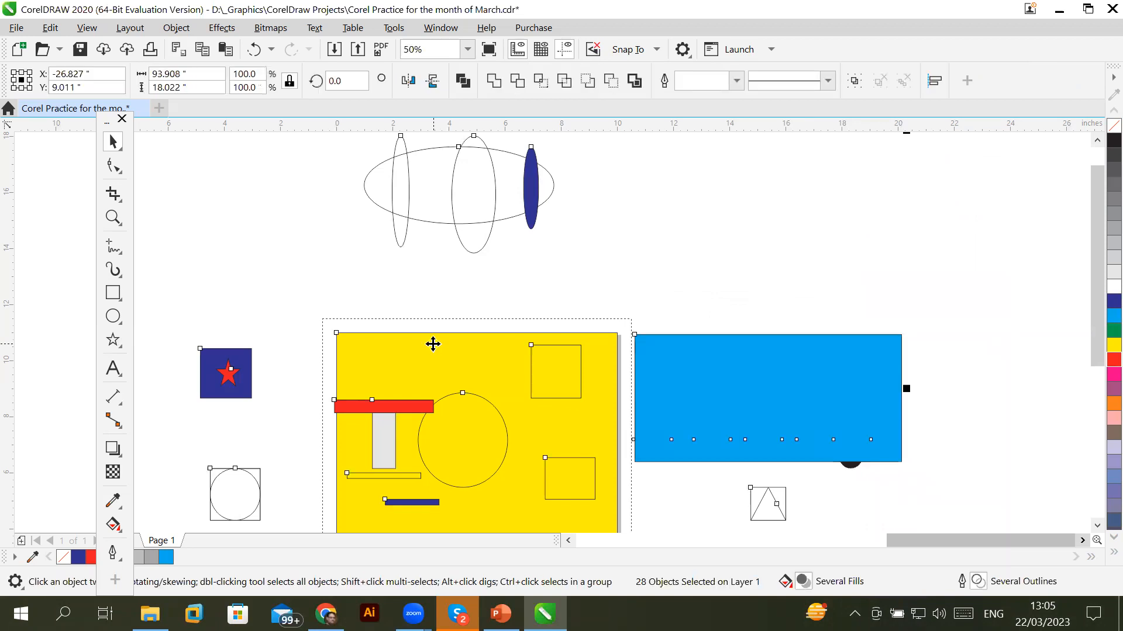
key(Delete)
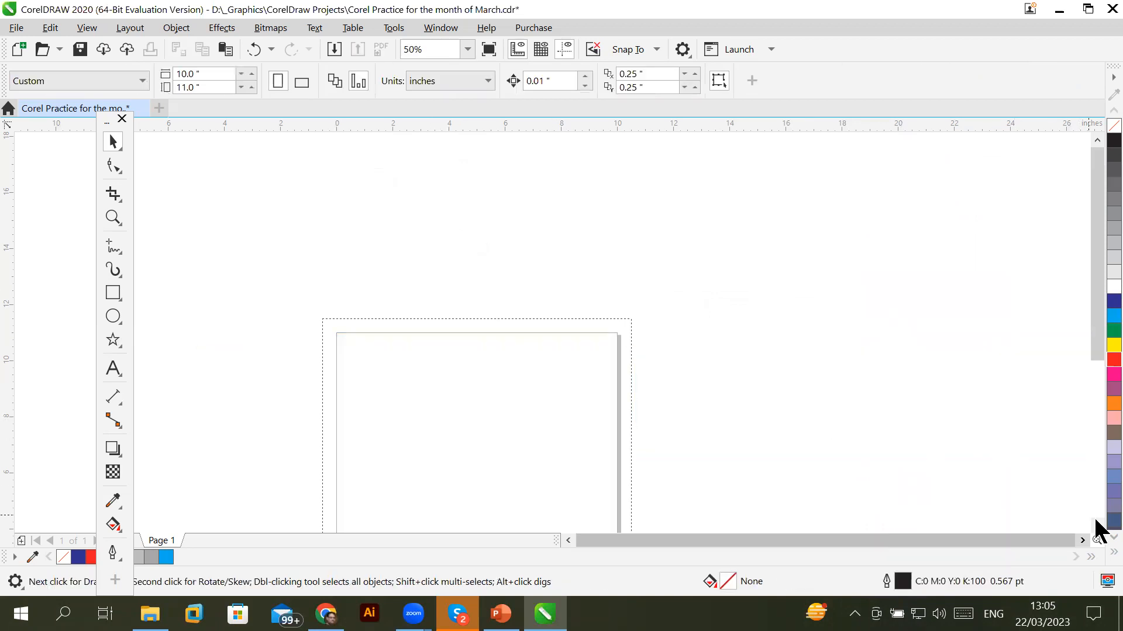
click(1097, 525)
click(1097, 525)
click(1097, 526)
click(1097, 526)
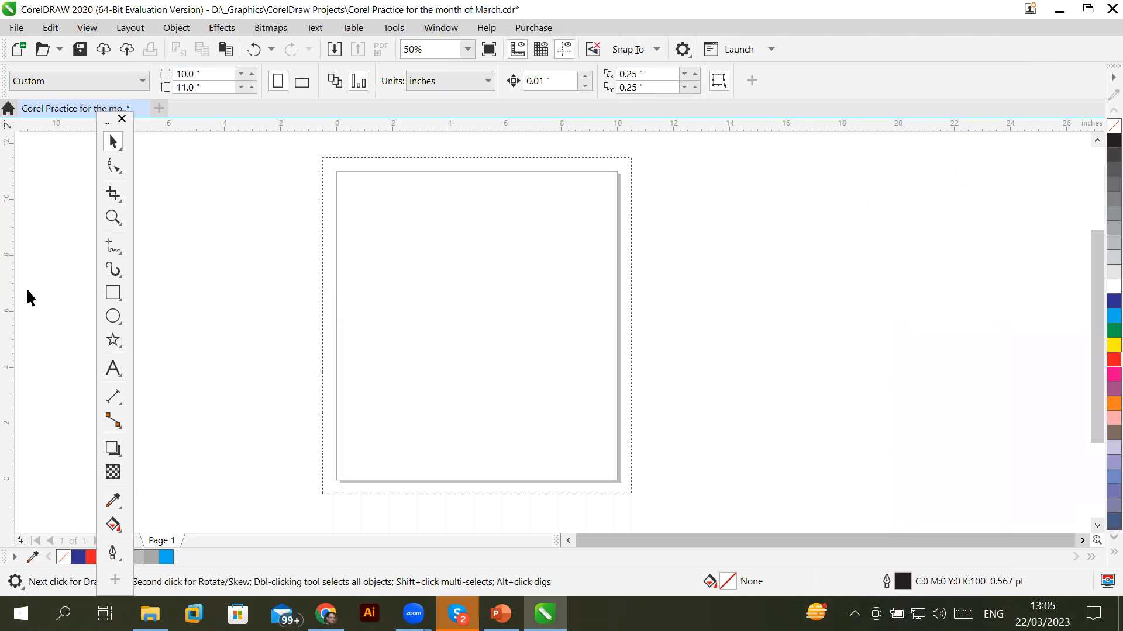
Draw a large yellow rectangle and a dark blue ellipse inside it
click(111, 294)
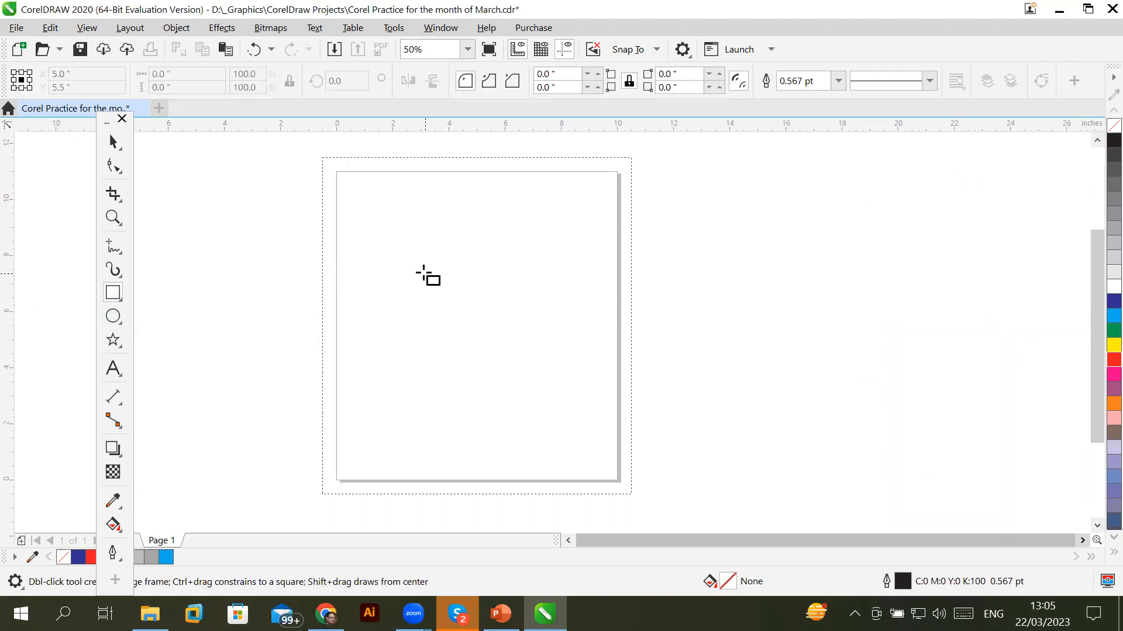
drag(379, 231, 606, 429)
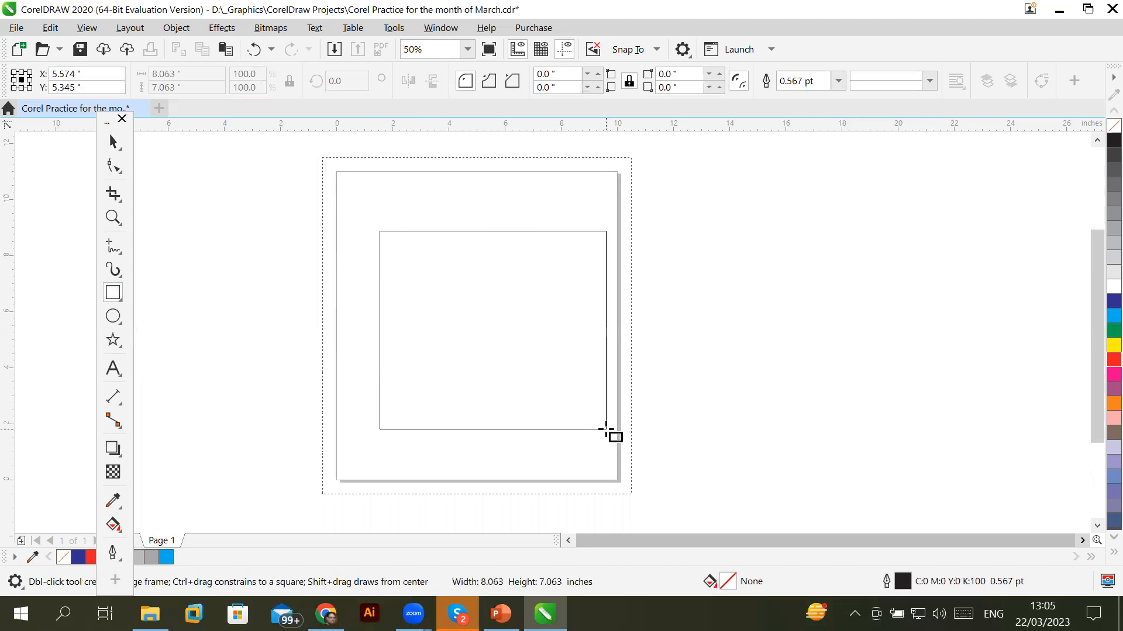
click(1114, 345)
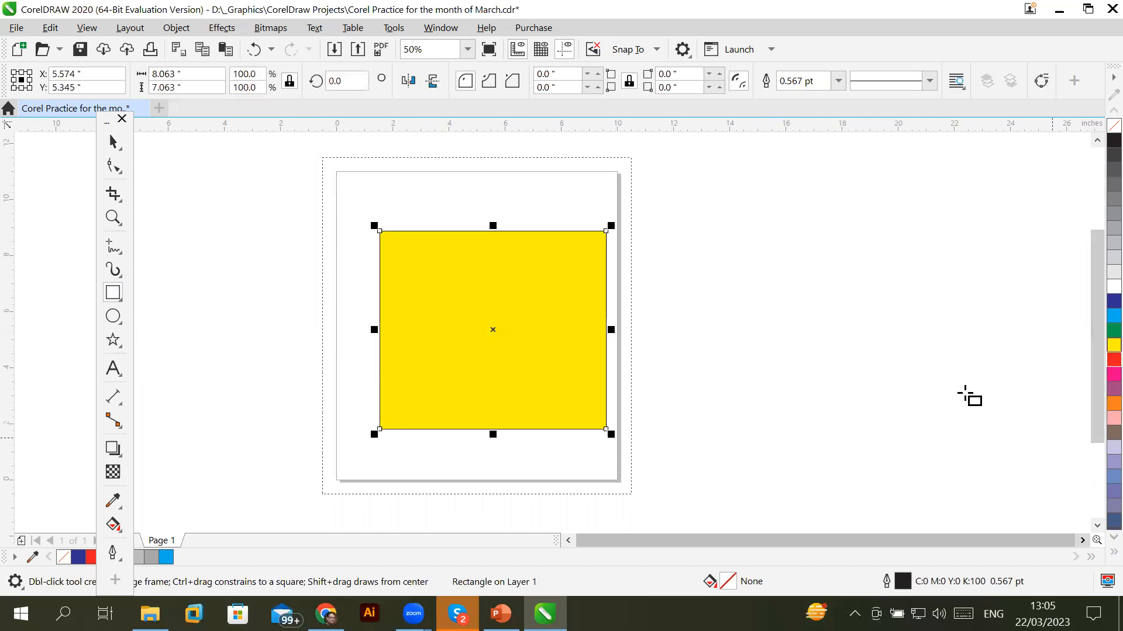
click(116, 318)
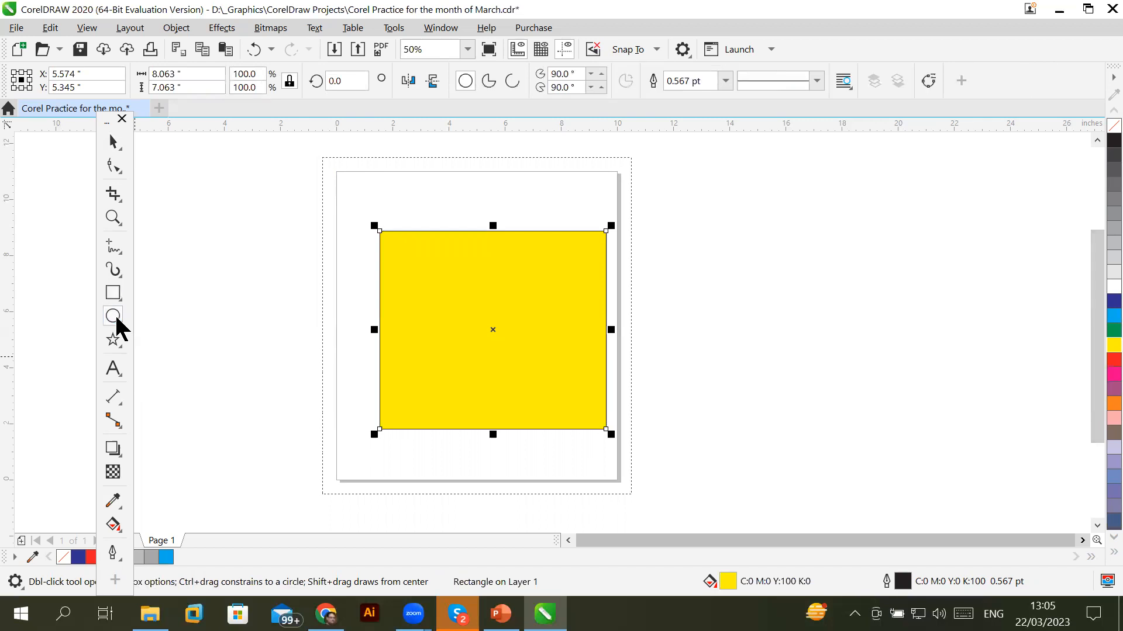
drag(404, 256, 591, 421)
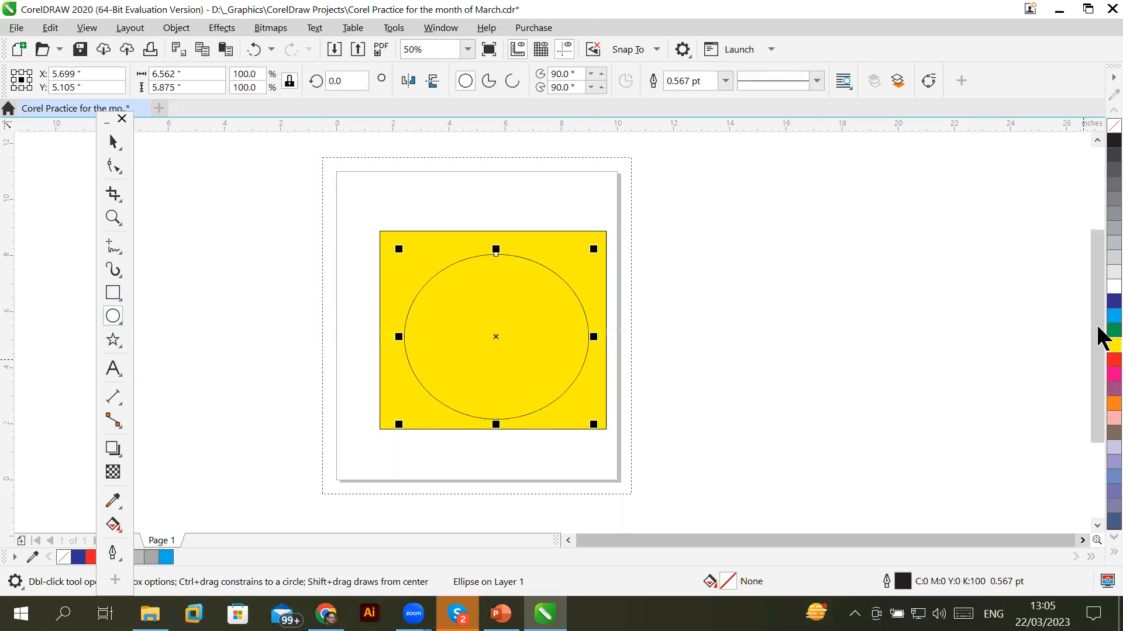
click(1111, 302)
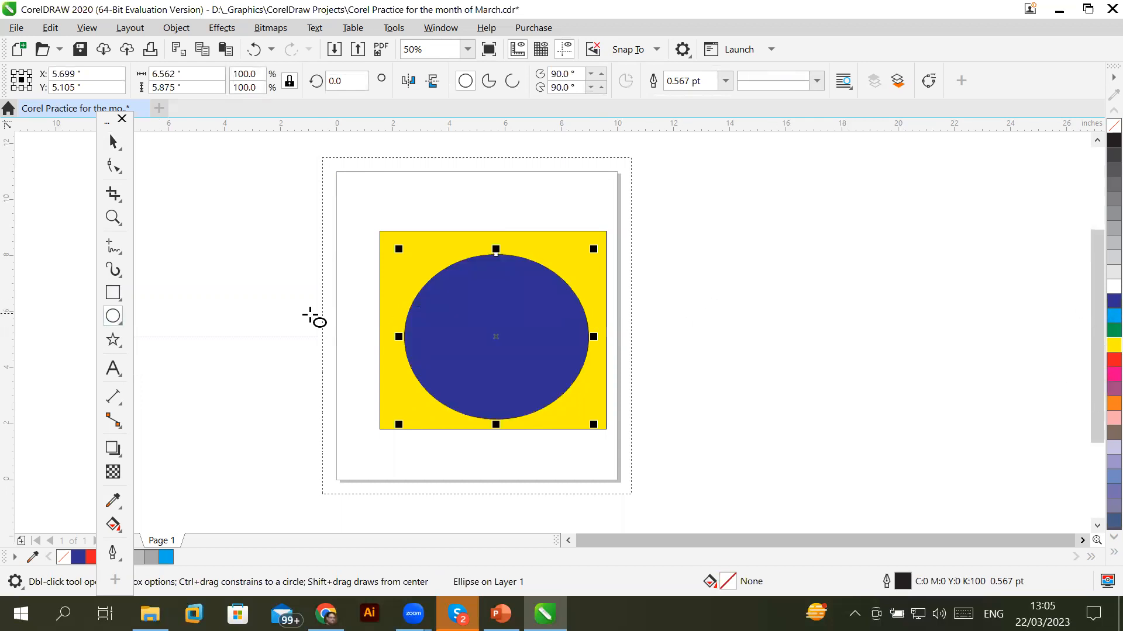
Add a small green five-point star at the centre of the ellipse
click(111, 319)
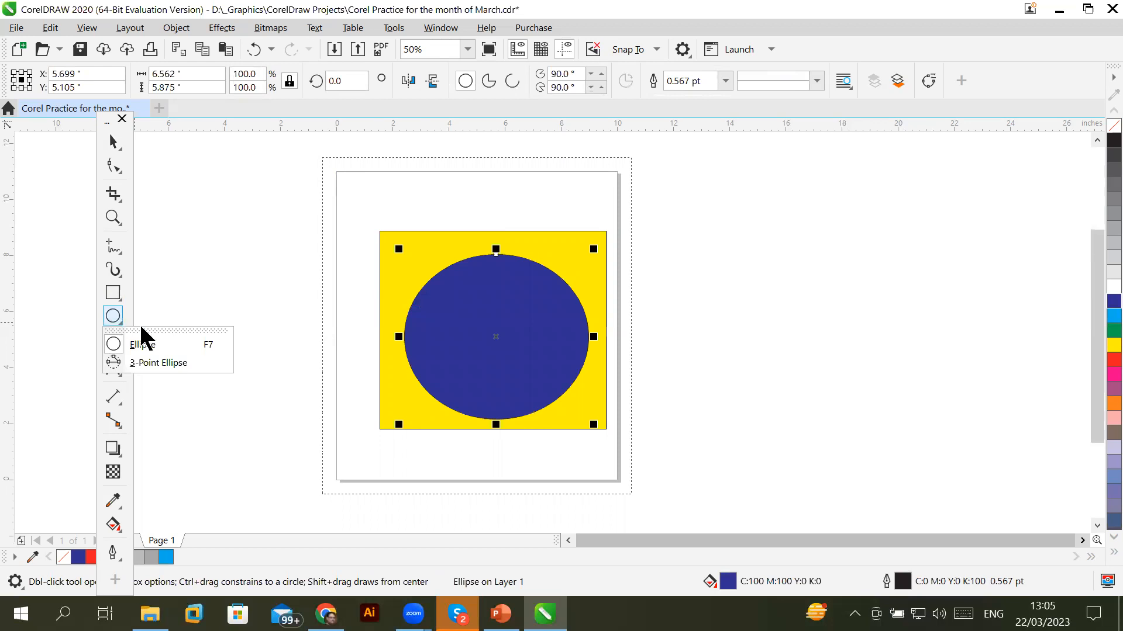
click(114, 316)
click(112, 334)
drag(464, 298, 534, 365)
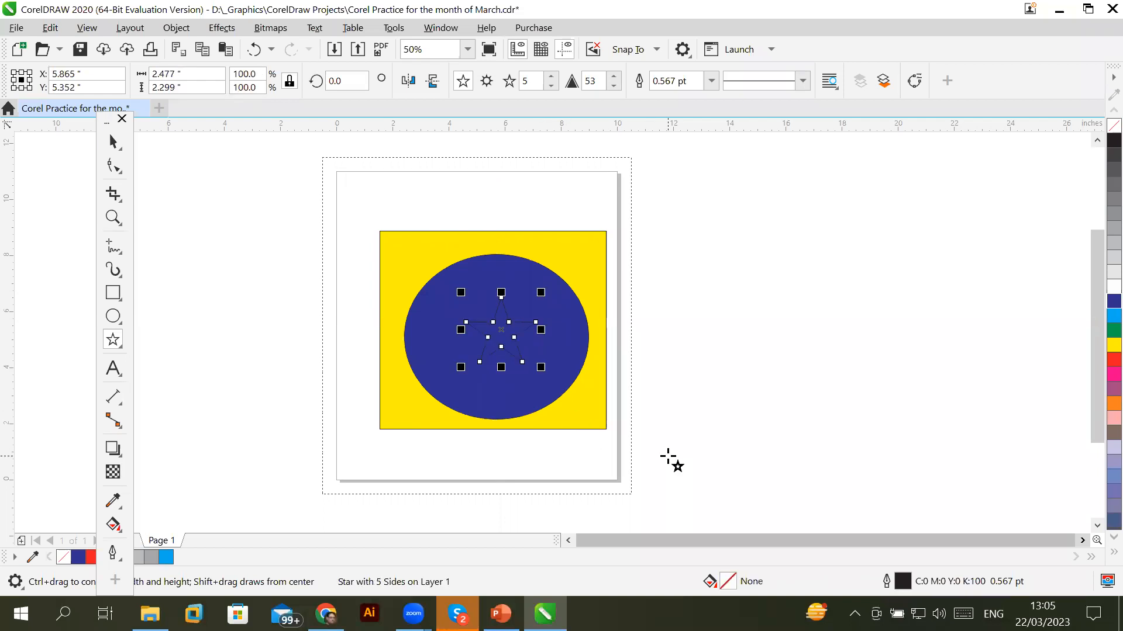
click(1105, 330)
click(842, 392)
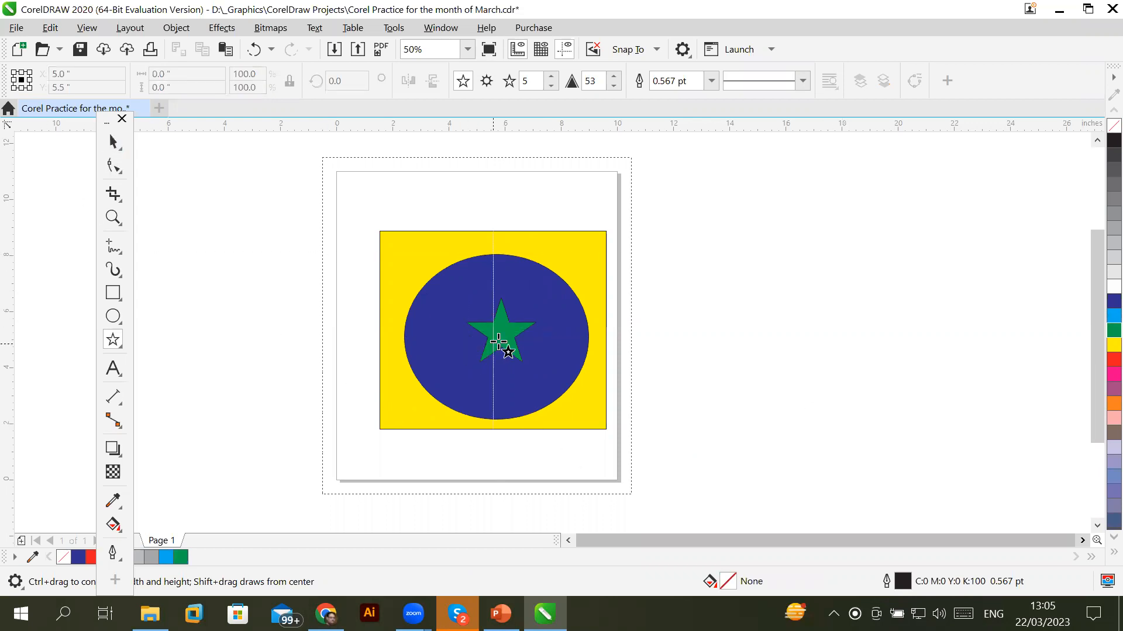
click(113, 142)
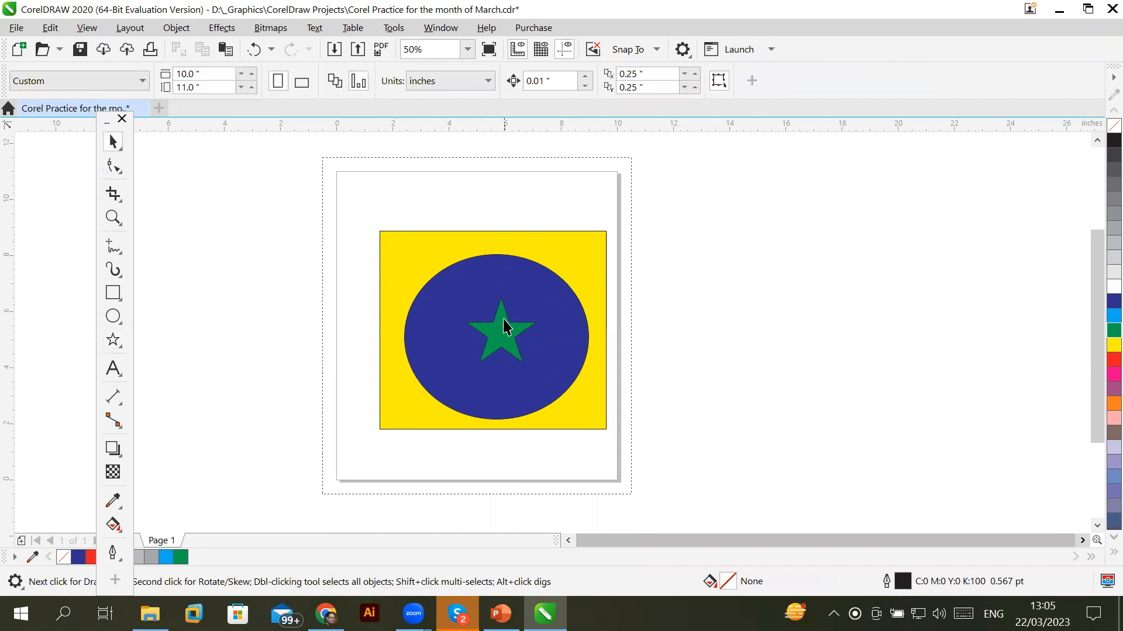
Enlarge the green star beyond the edges of the yellow rectangle
click(501, 327)
drag(541, 293, 672, 183)
key(alt+shift)
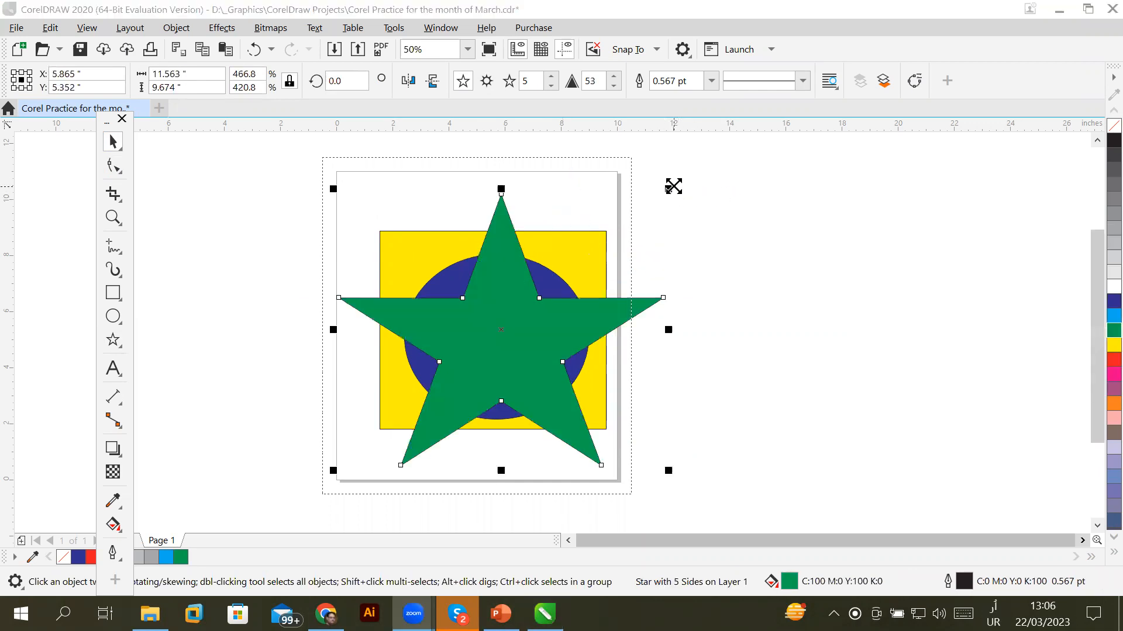
click(918, 314)
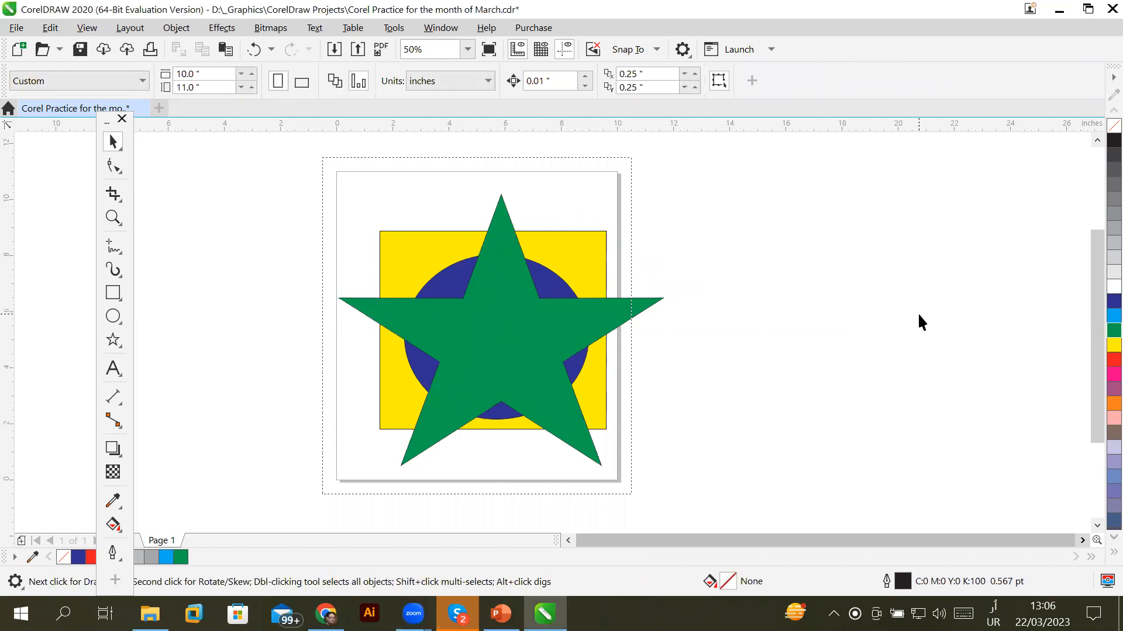
Test the star's stacking with Ctrl+PgDn/Ctrl+PgUp, ending above the yellow rectangle
click(489, 325)
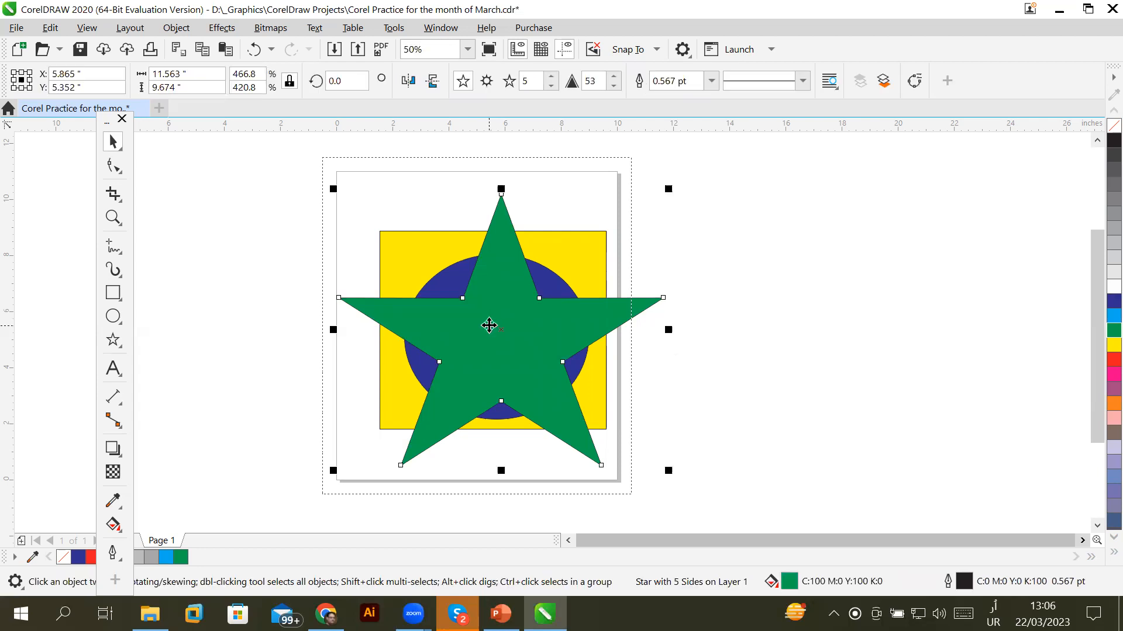
key(ctrl+Page_Down)
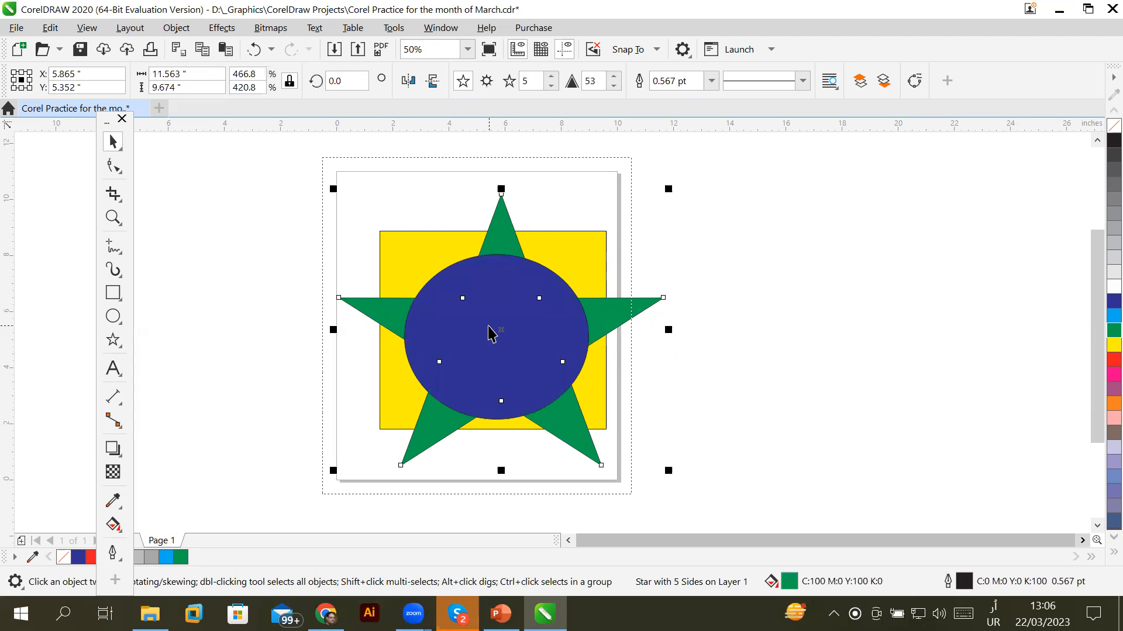
key(ctrl+Page_Down)
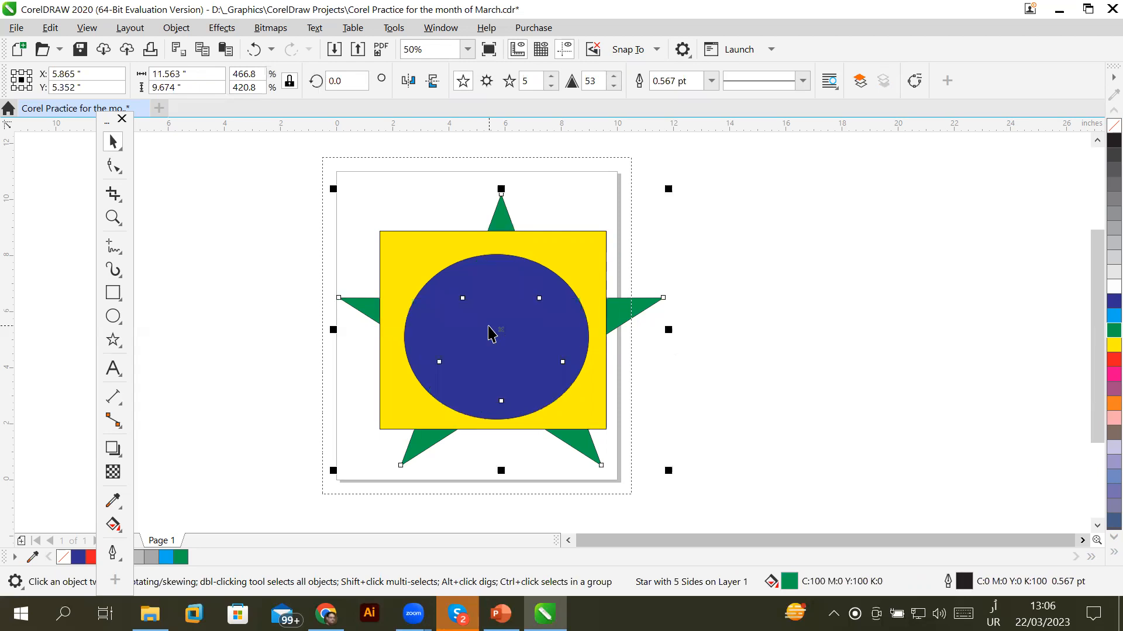
key(ctrl+Page_Up)
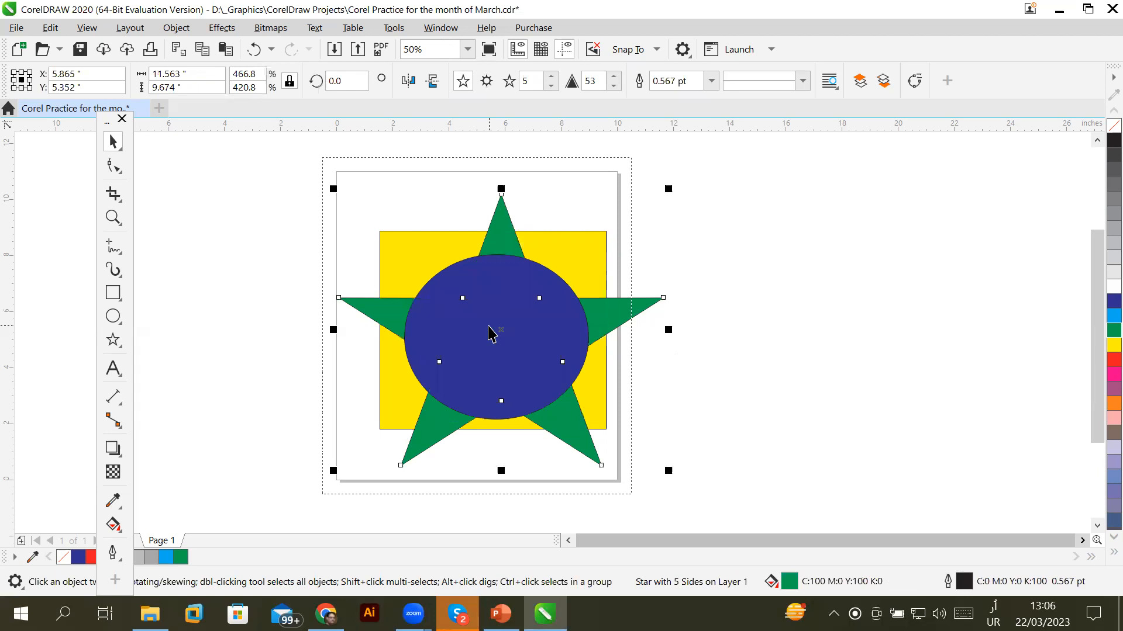
key(ctrl+Page_Up)
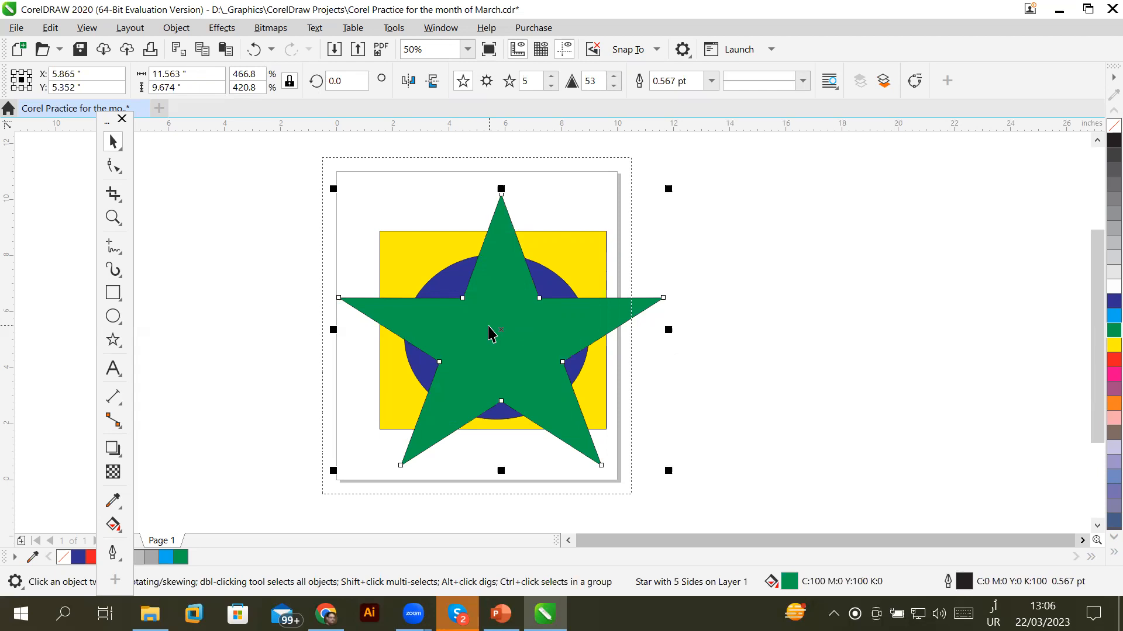
key(ctrl+Page_Down)
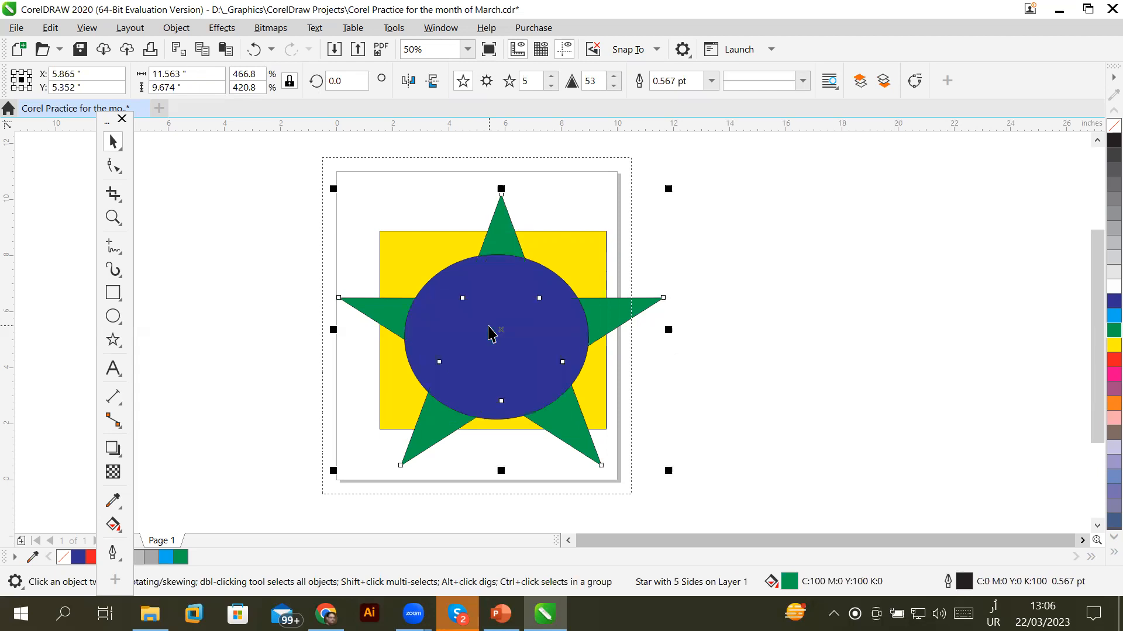
key(ctrl+Page_Down)
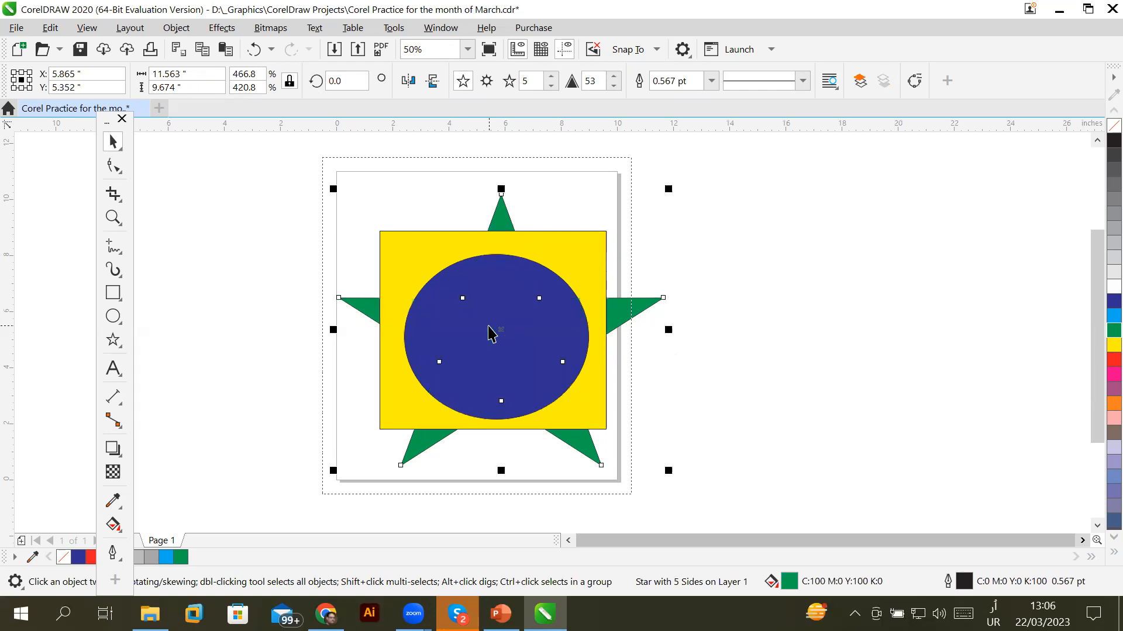
key(ctrl+Page_Up)
key(ctrl+Page_Up)
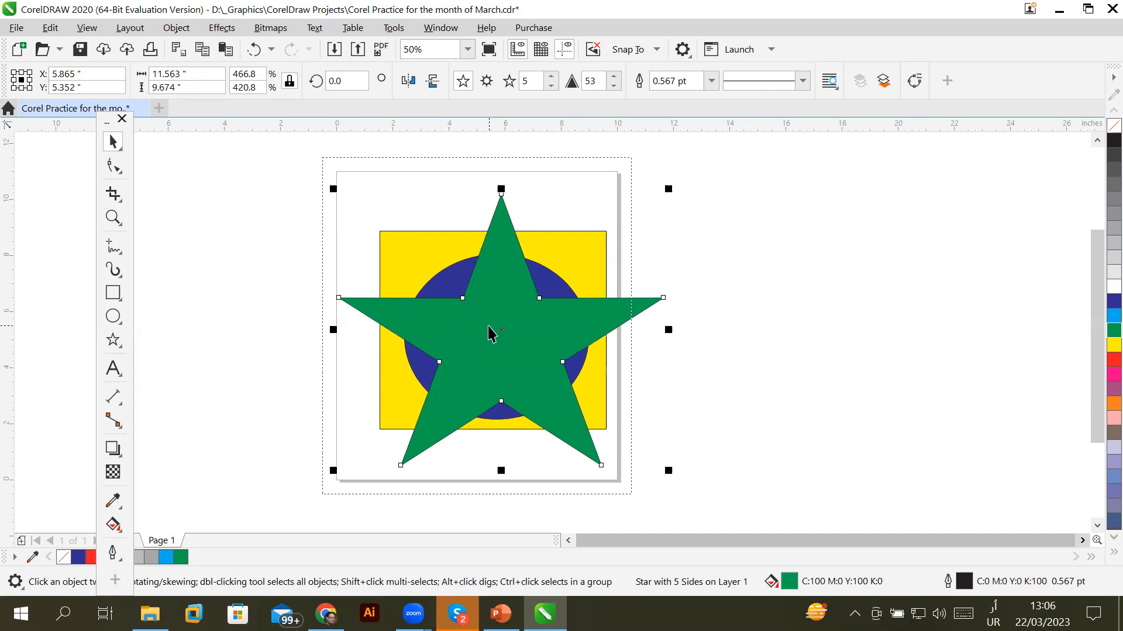
click(456, 347)
right_click(456, 348)
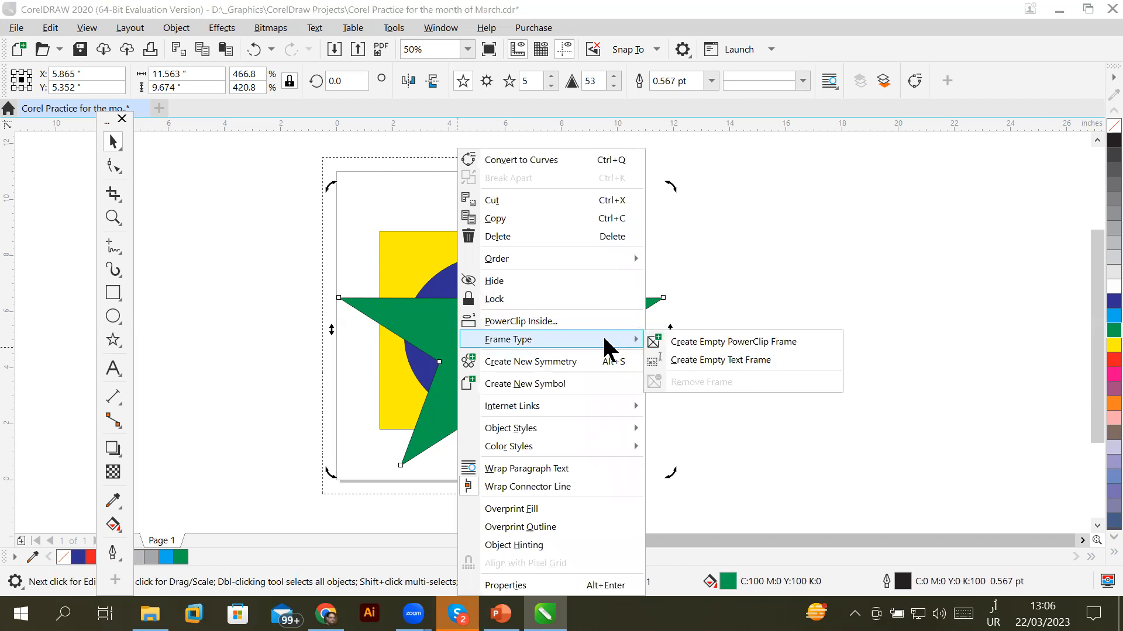
mouse_move(606, 259)
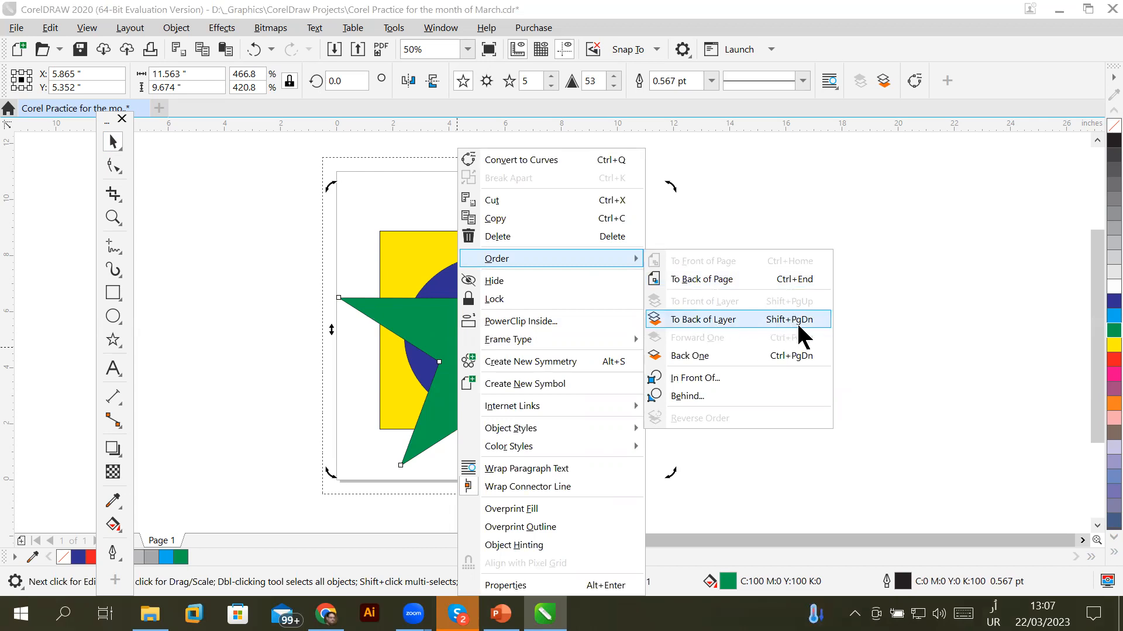
click(865, 316)
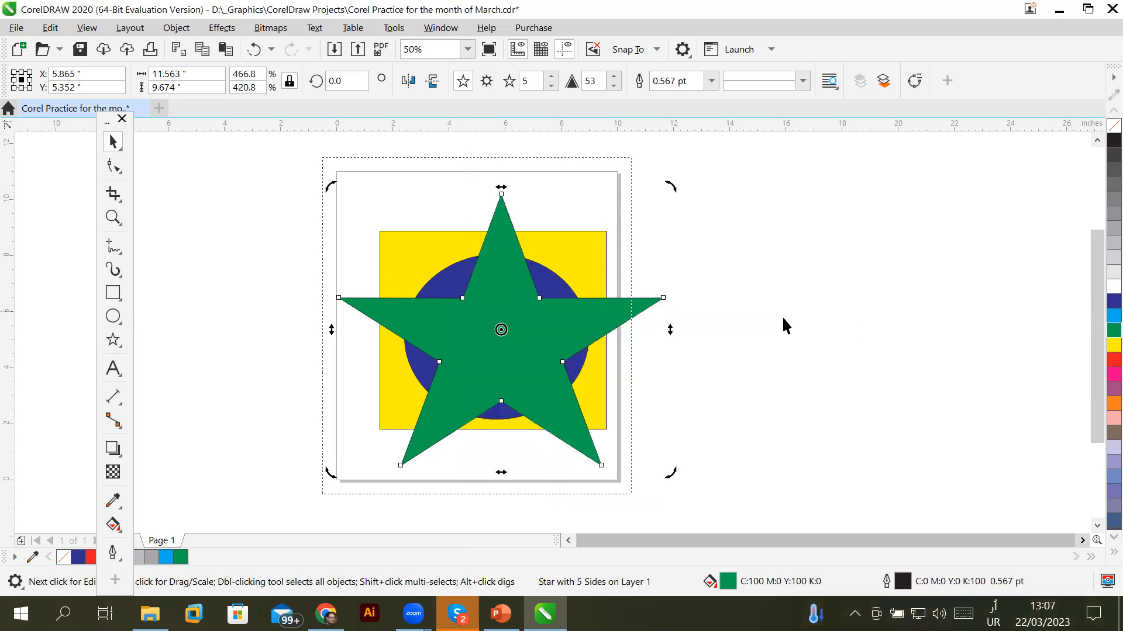
click(550, 338)
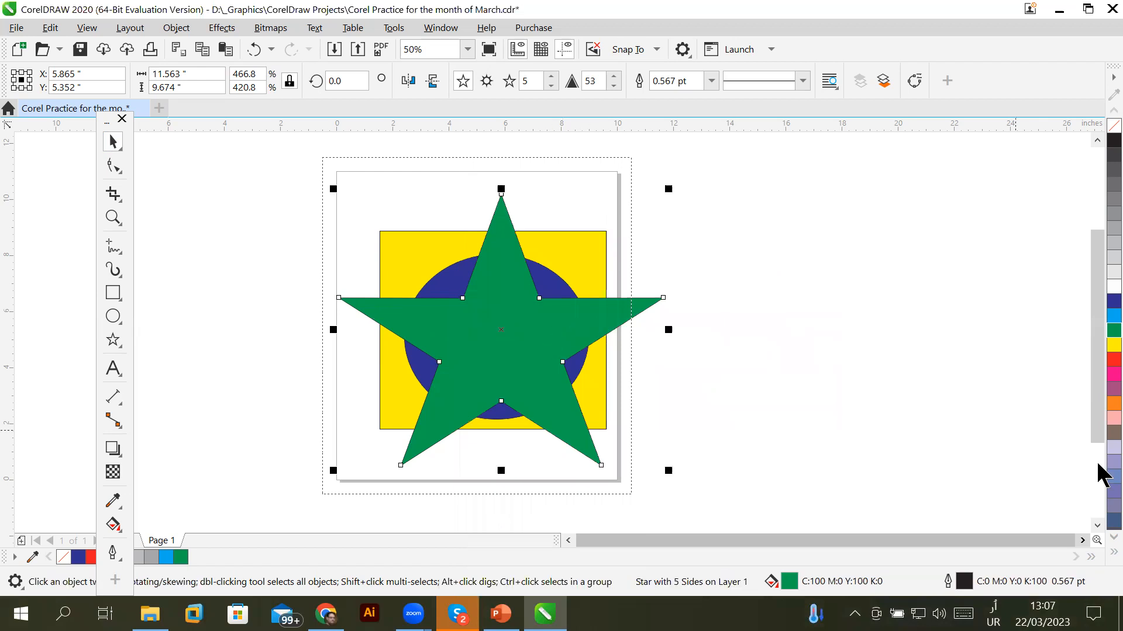
key(shift+Page_Down)
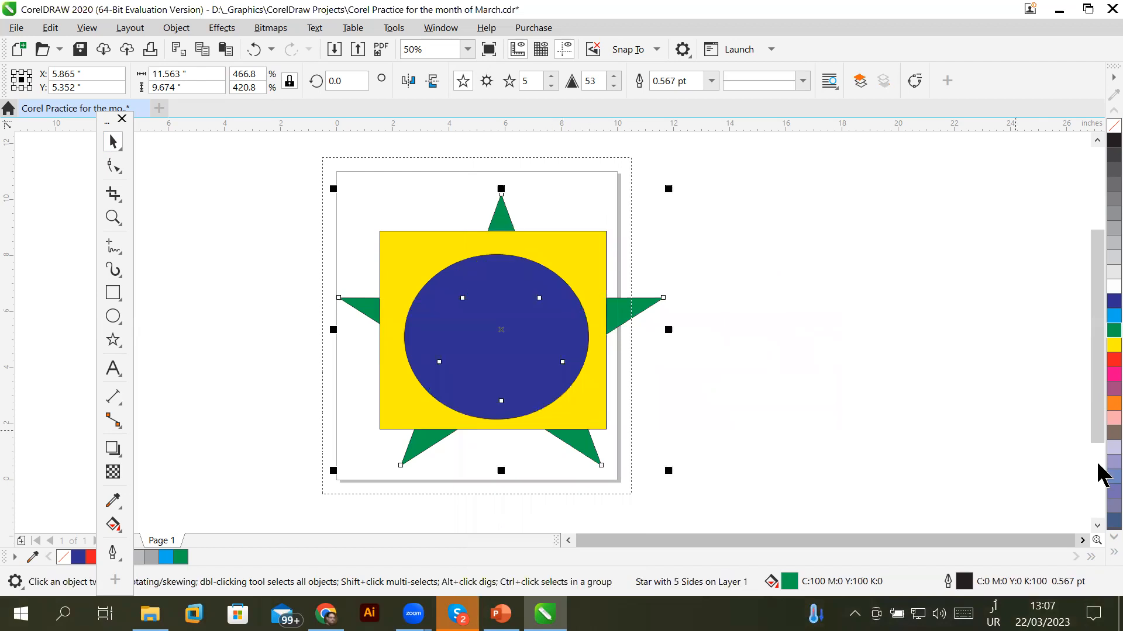
key(shift+Page_Up)
key(shift+Page_Down)
key(shift+Page_Up)
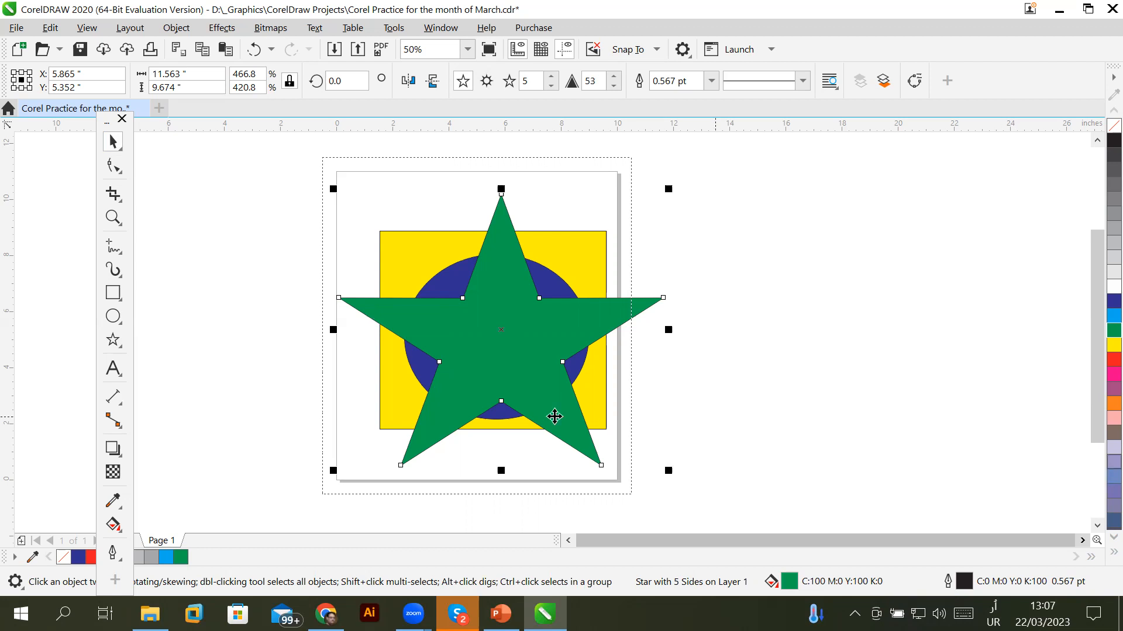
Draw a red 7.125 × 5.875-inch rectangle and move it onto the yellow square
click(114, 294)
drag(771, 254, 971, 419)
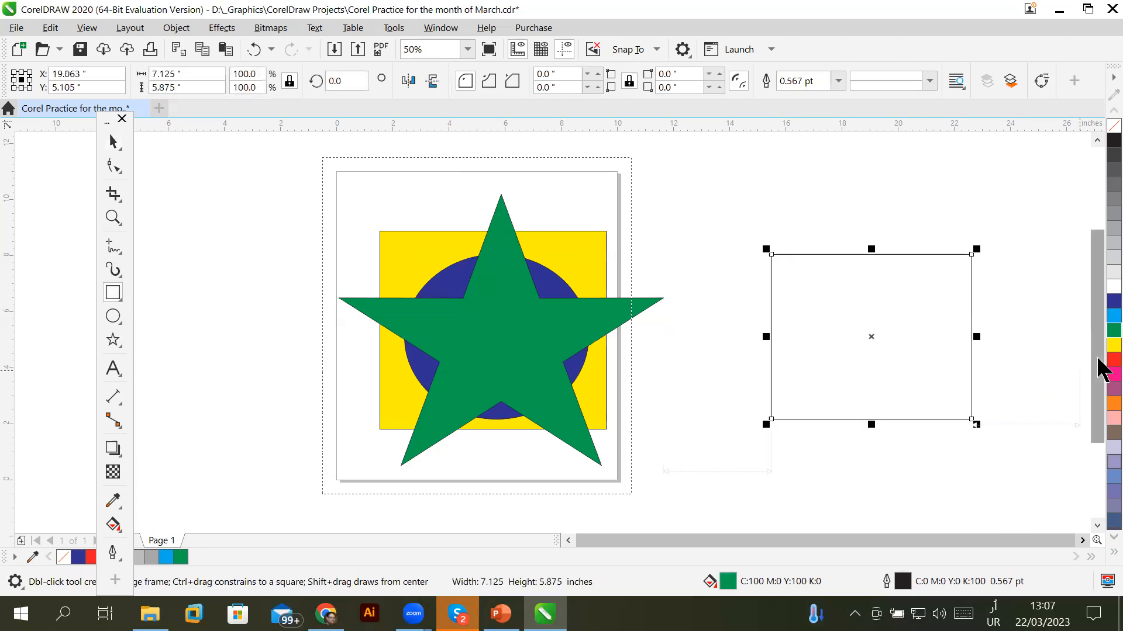
click(1114, 359)
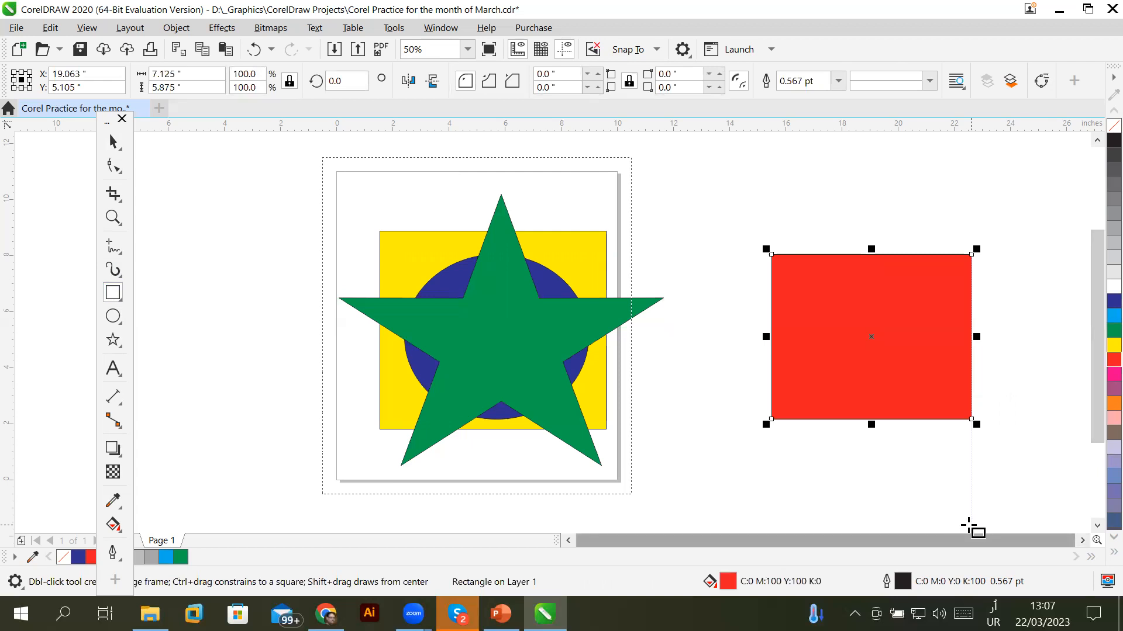
click(113, 142)
drag(900, 321, 489, 314)
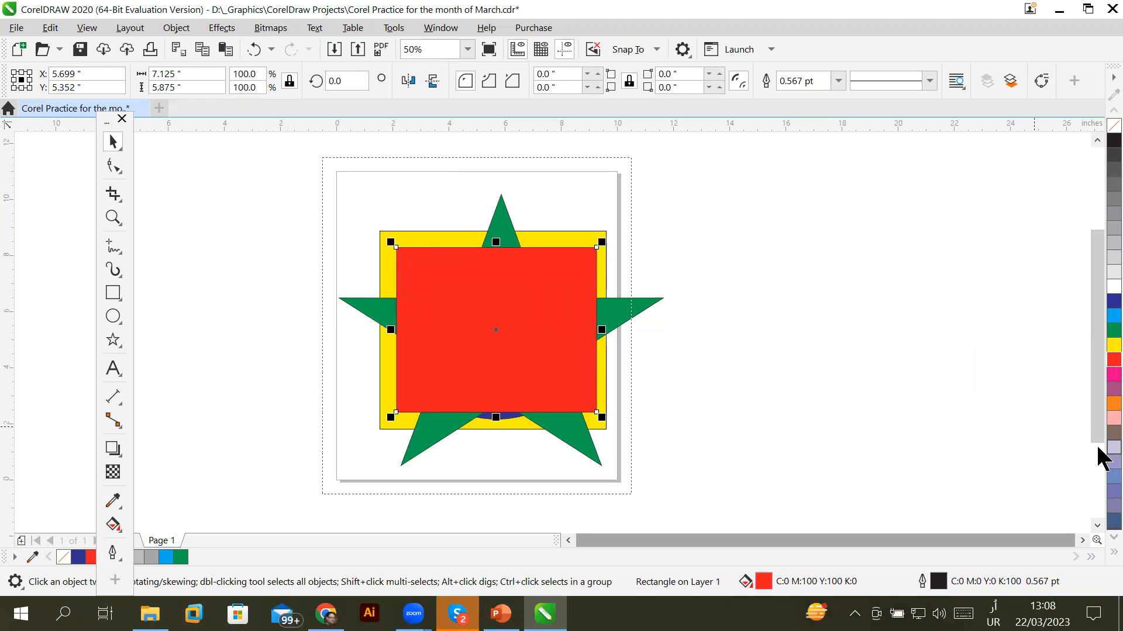
Restack the red rectangle just above the yellow square, behind the ellipse and star, using Ctrl+PgDn/PgUp
key(ctrl+Page_Down)
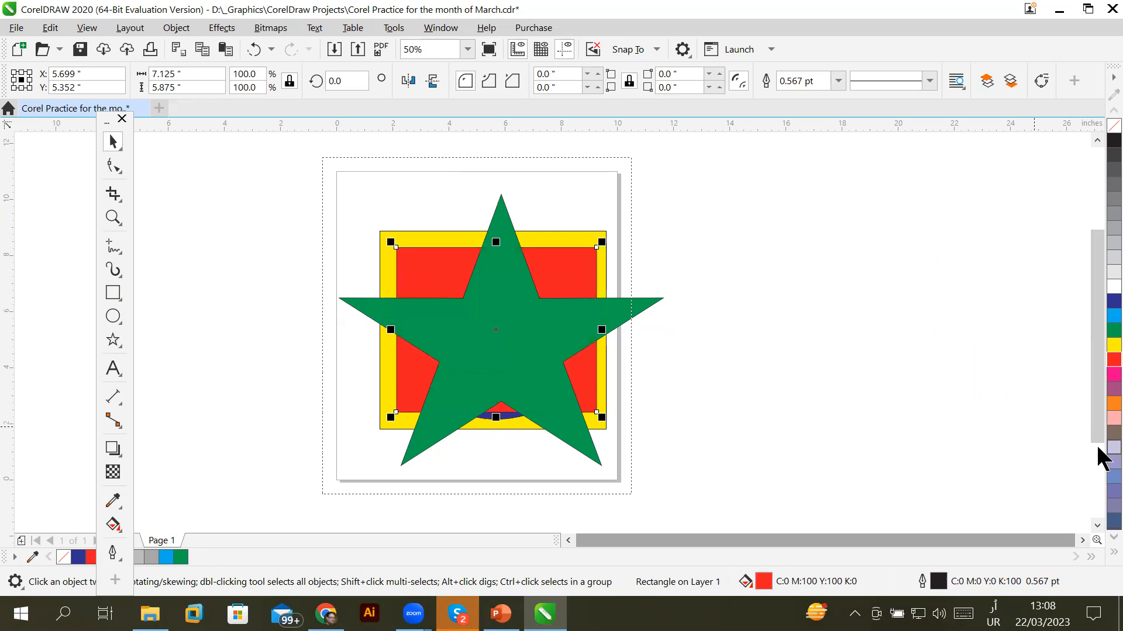
key(ctrl+Page_Down)
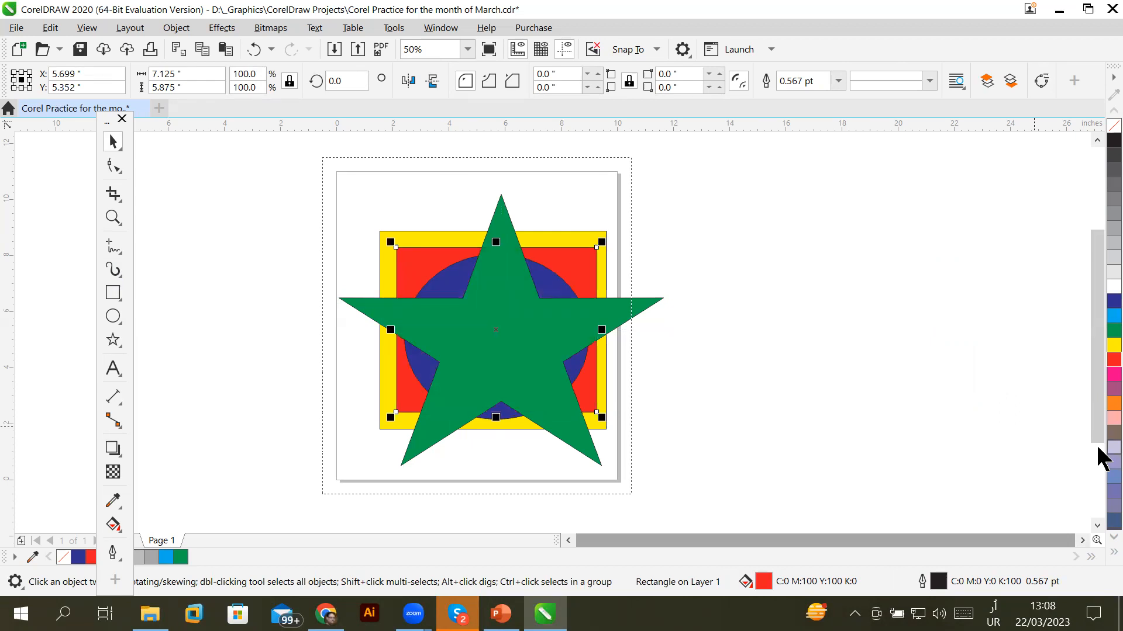
key(shift+Page_Up)
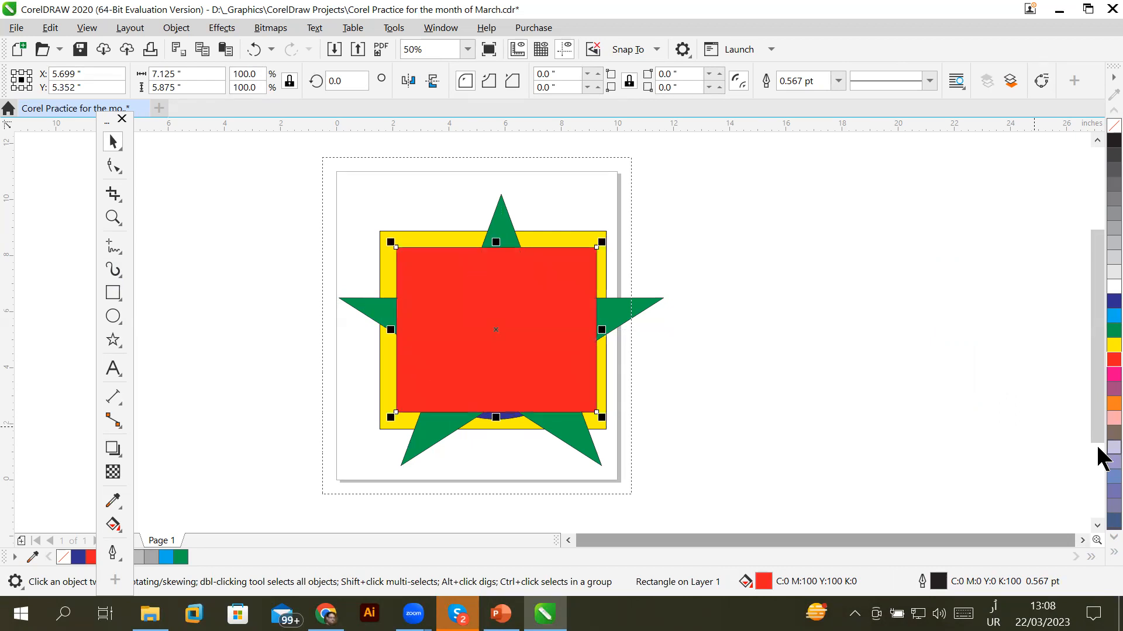
key(ctrl+Page_Down)
key(ctrl+Page_Down)
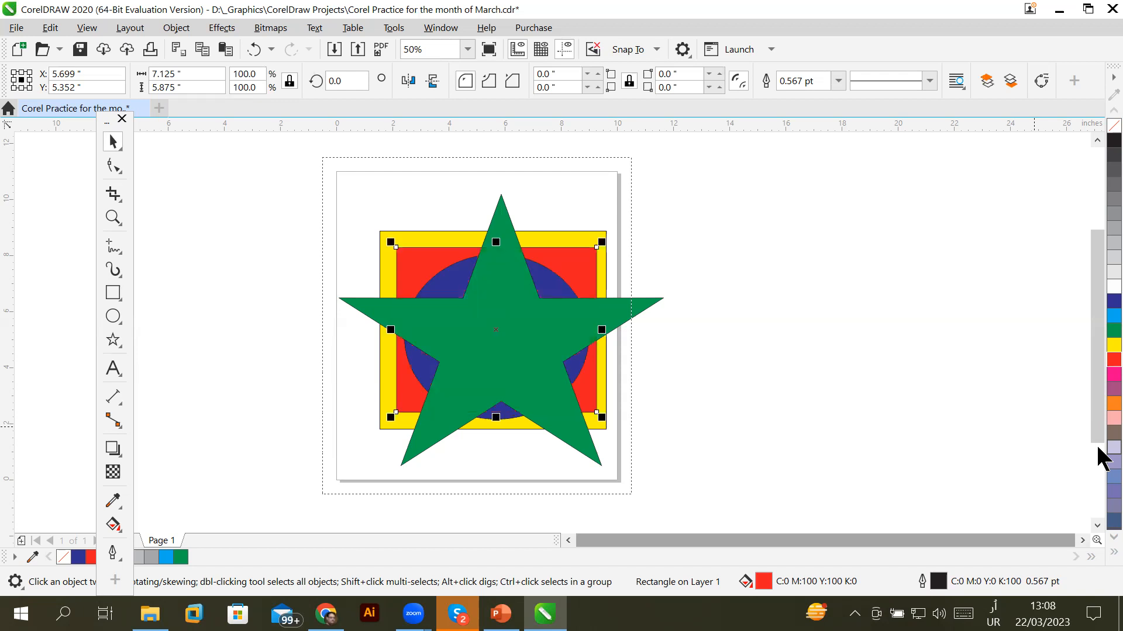
key(ctrl+Page_Down)
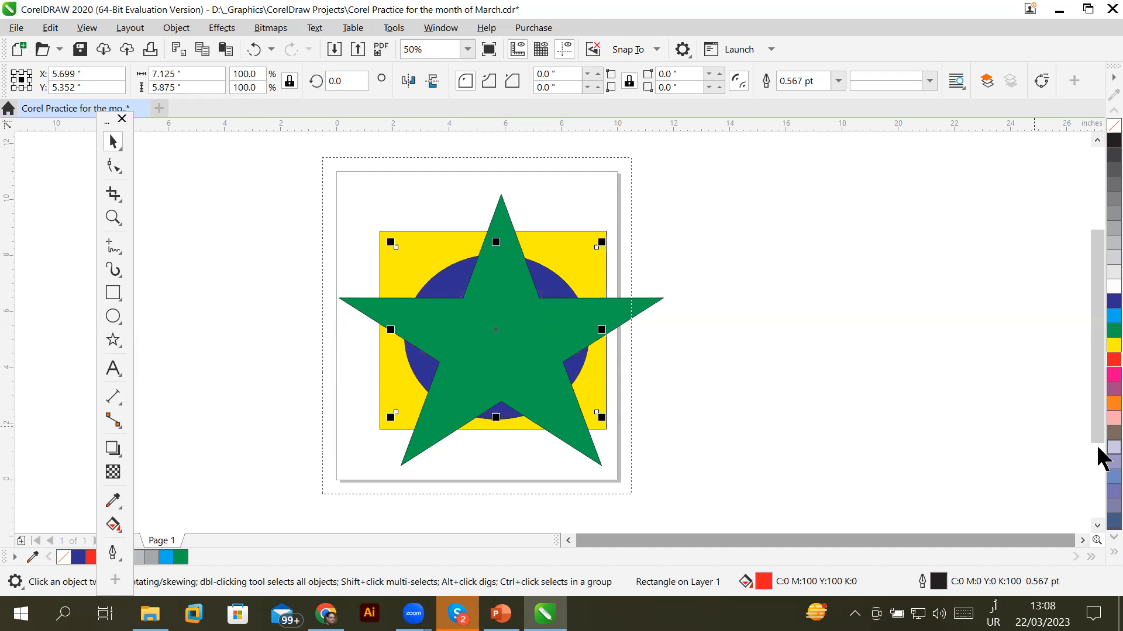
key(ctrl+Page_Up)
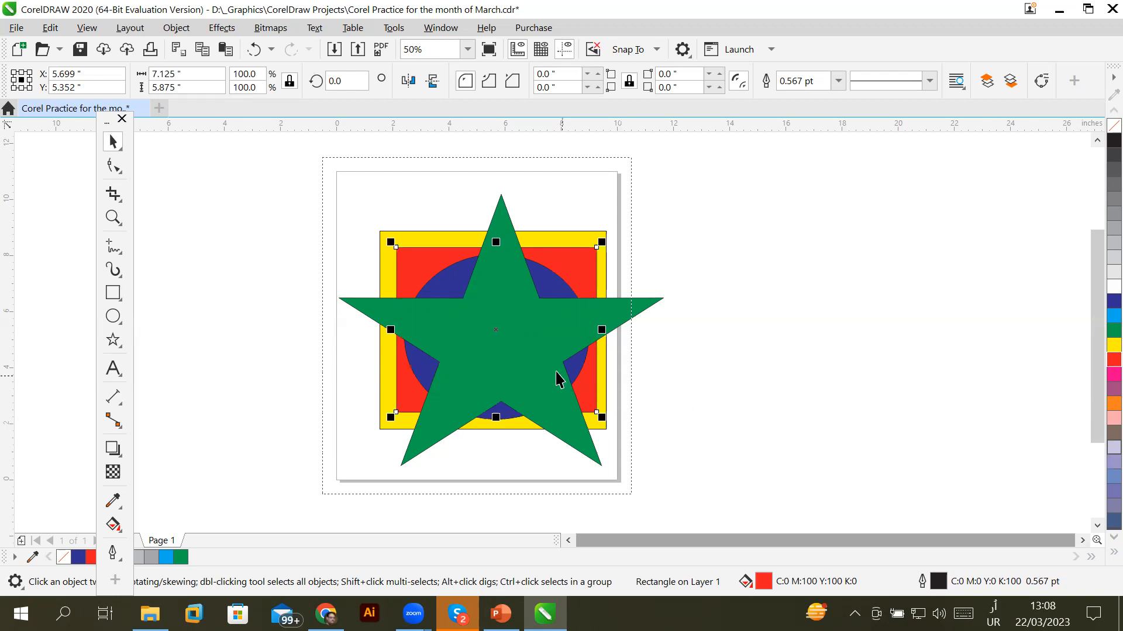
Send the green star back one level with Order > Back One so the blue circle is in front
click(518, 371)
click(784, 411)
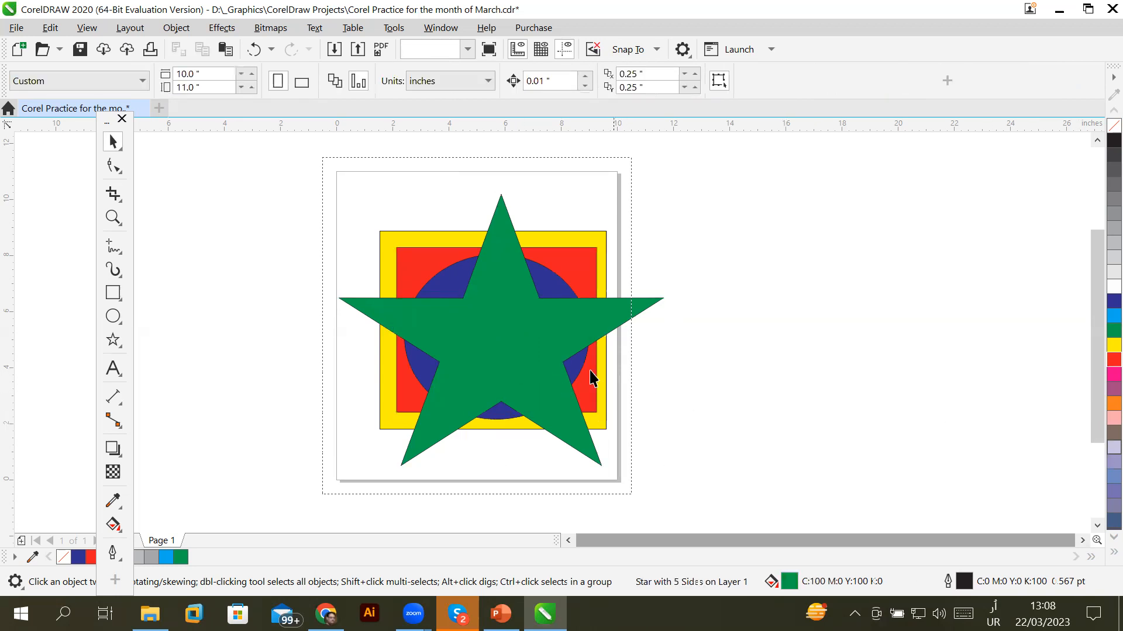
click(548, 352)
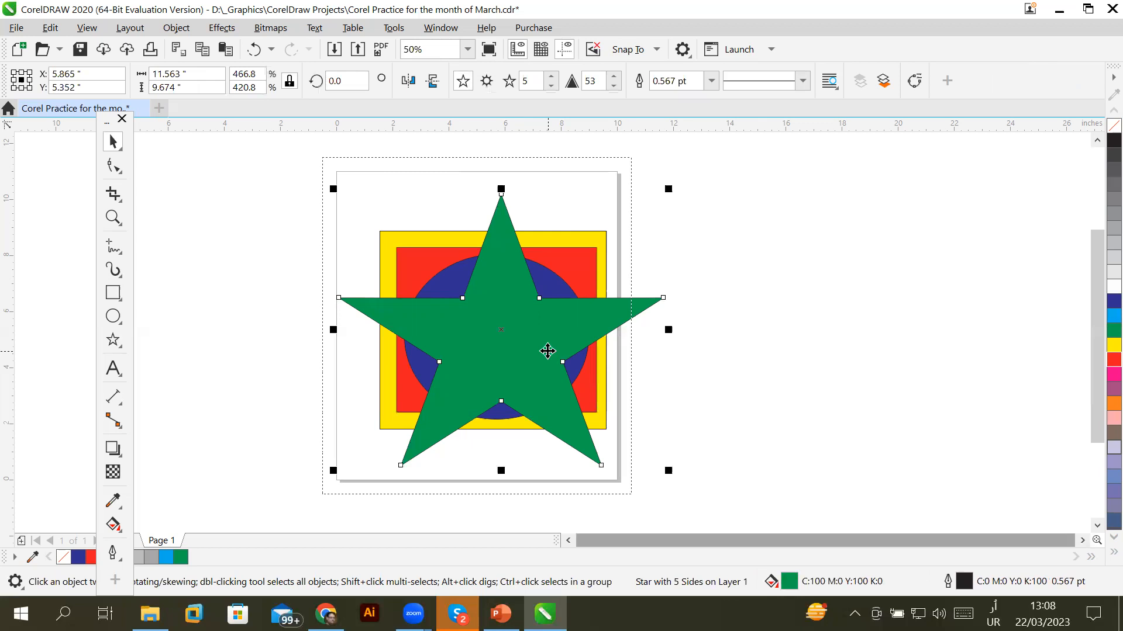
right_click(548, 352)
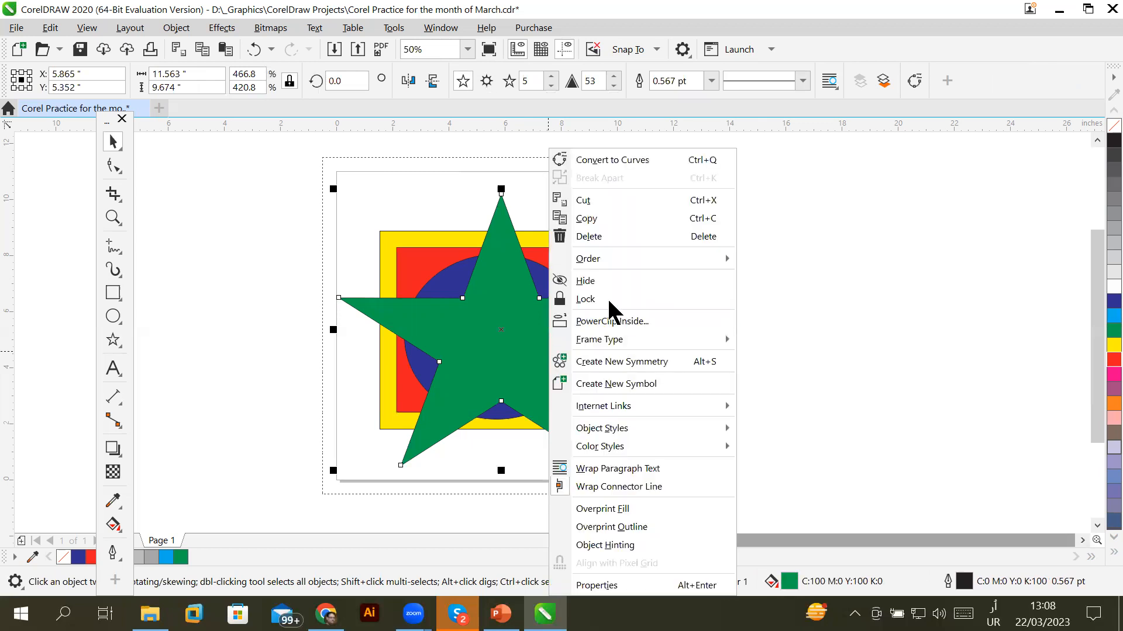
mouse_move(694, 263)
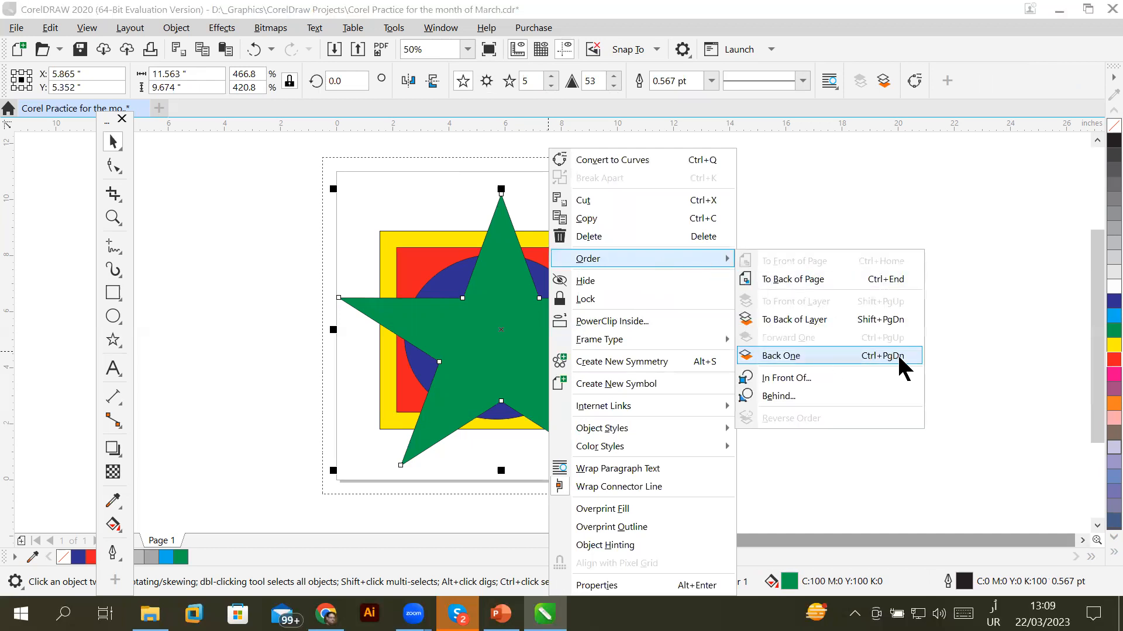
click(877, 357)
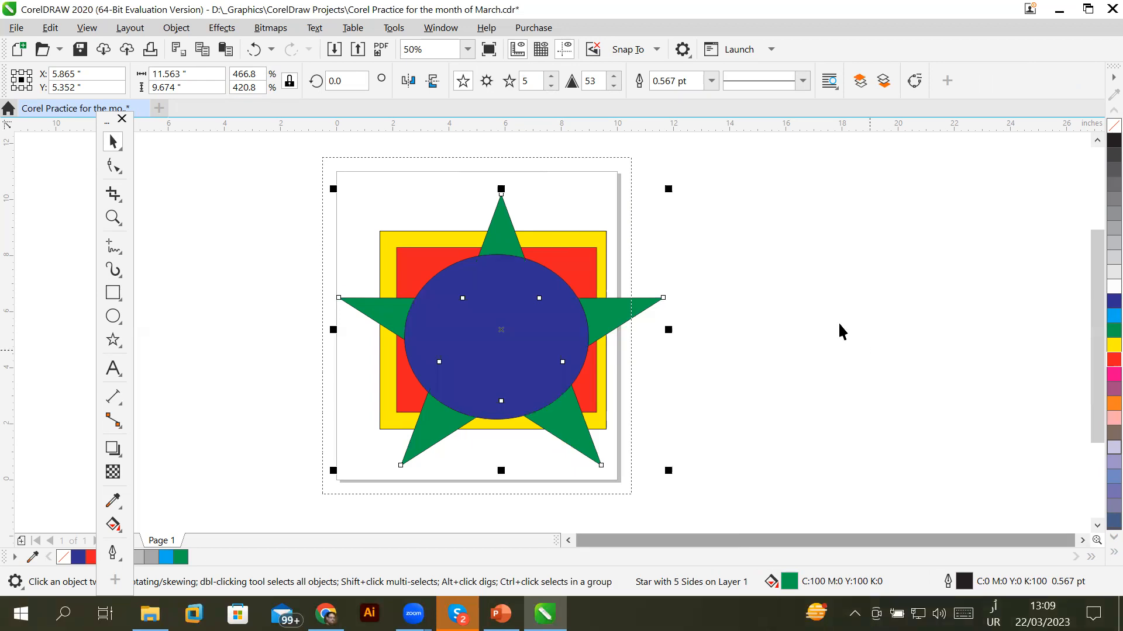
Use Object > Order > Behind to place the green star behind the red rectangle
click(178, 28)
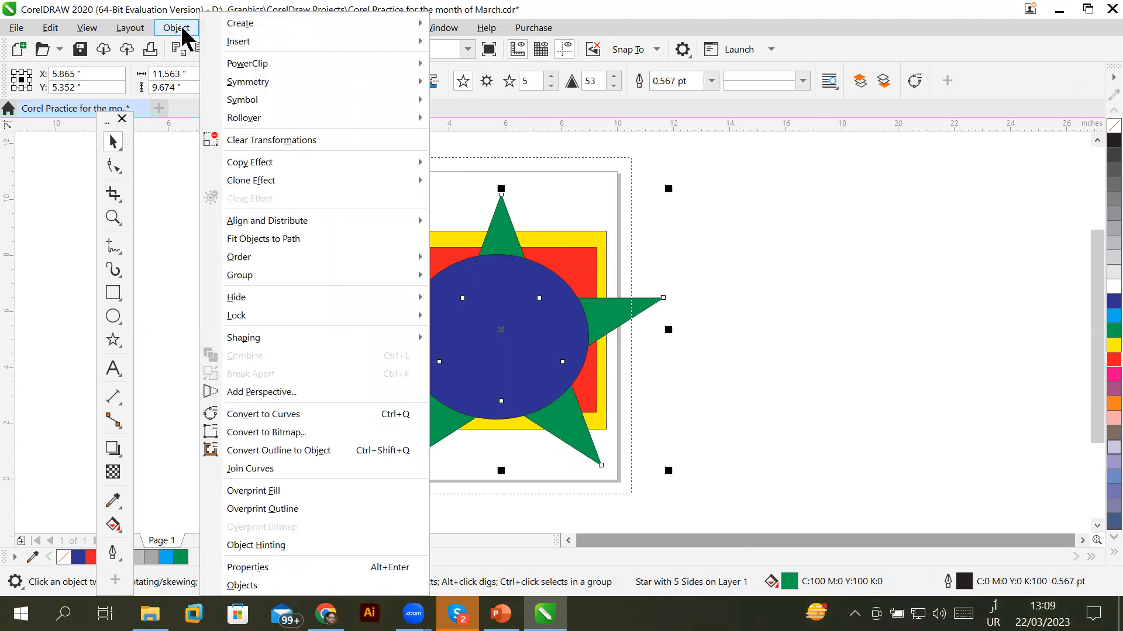
mouse_move(258, 263)
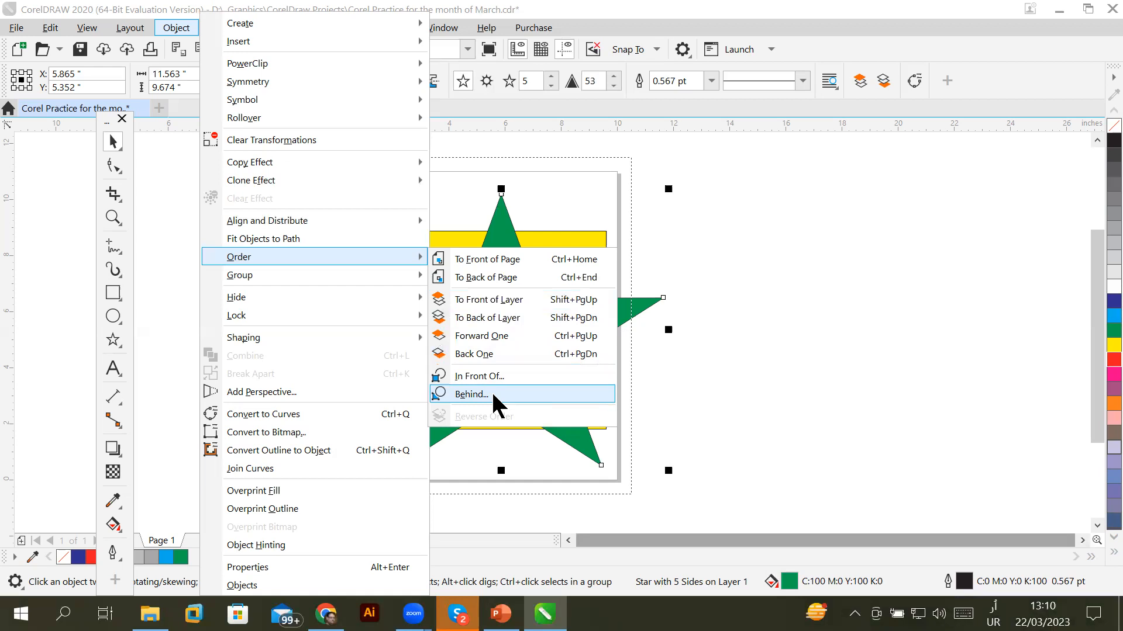
click(493, 396)
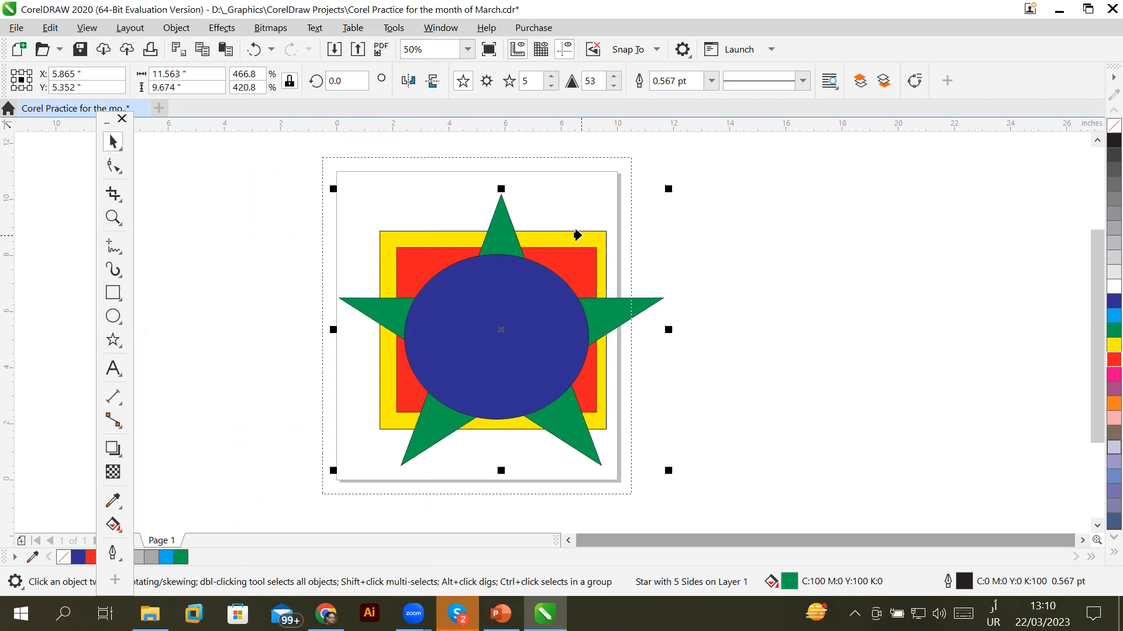
click(579, 265)
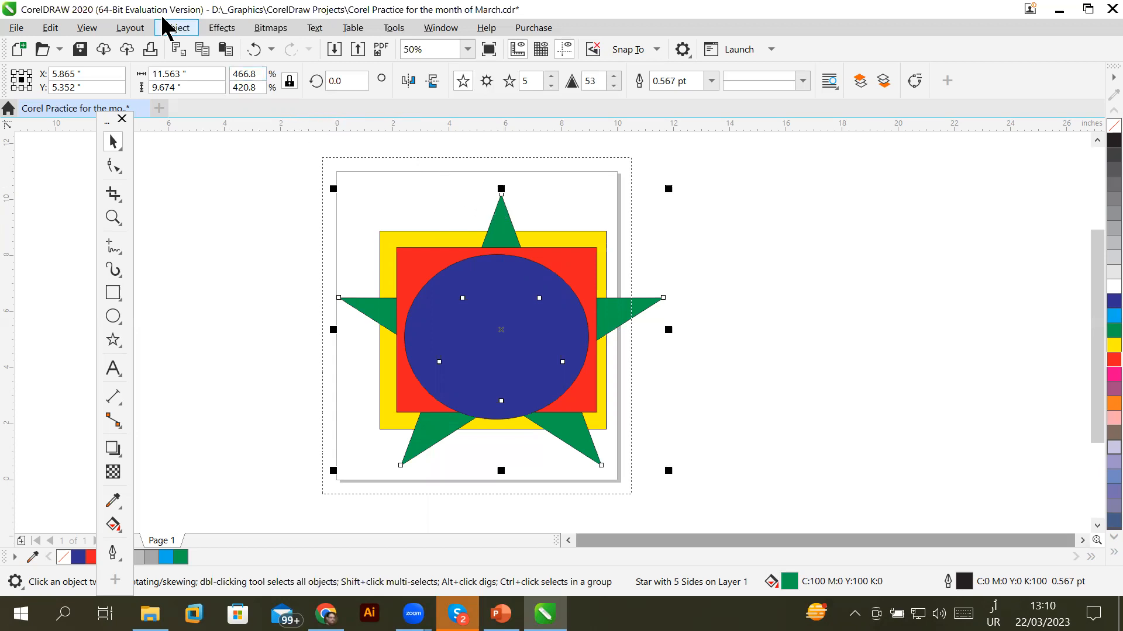
Use Order > Behind again to put the green star just behind the blue circle
click(178, 28)
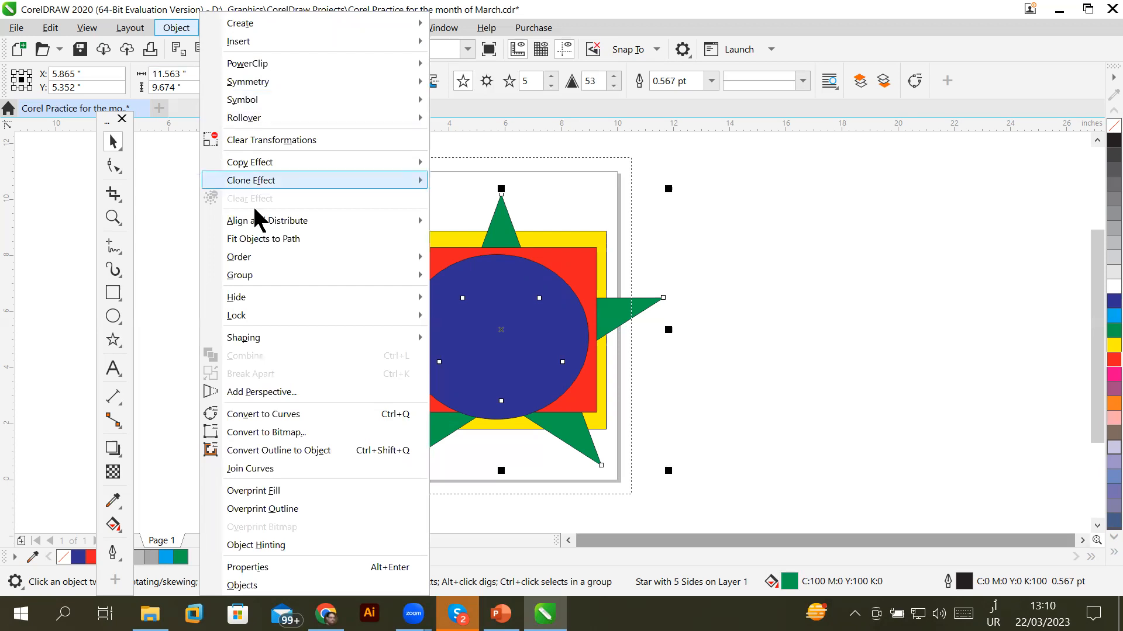
mouse_move(264, 251)
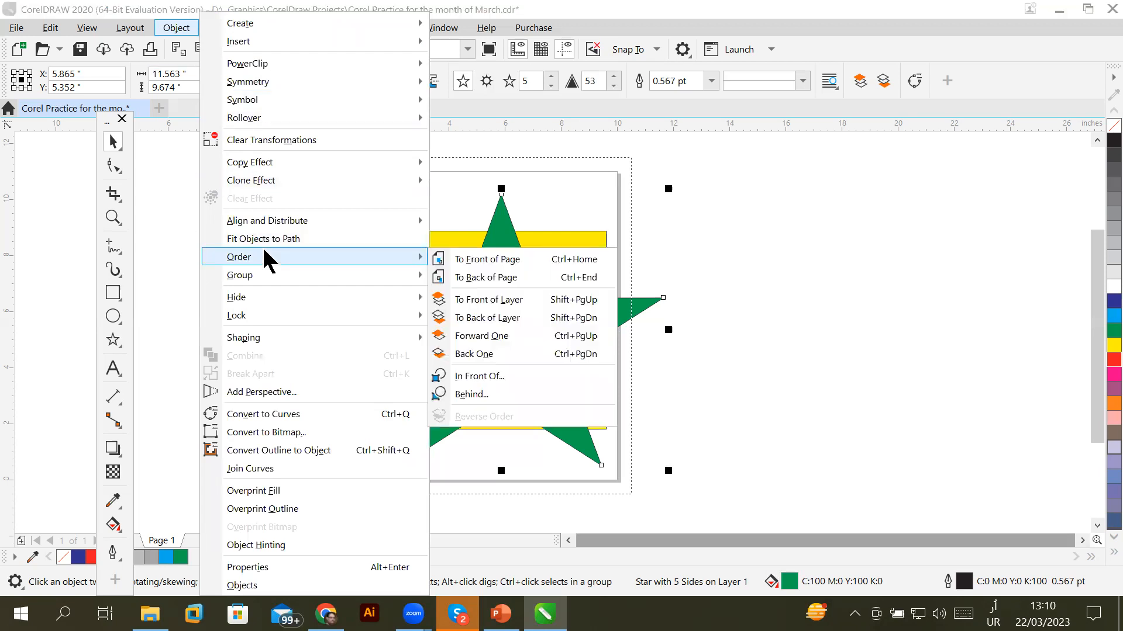
click(471, 395)
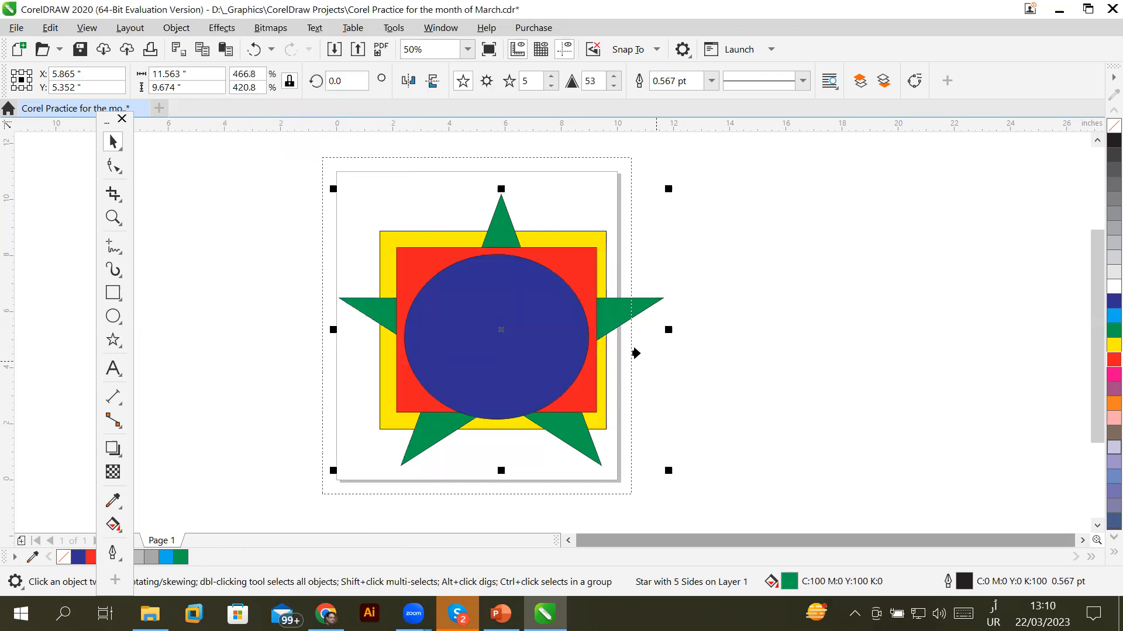
click(517, 303)
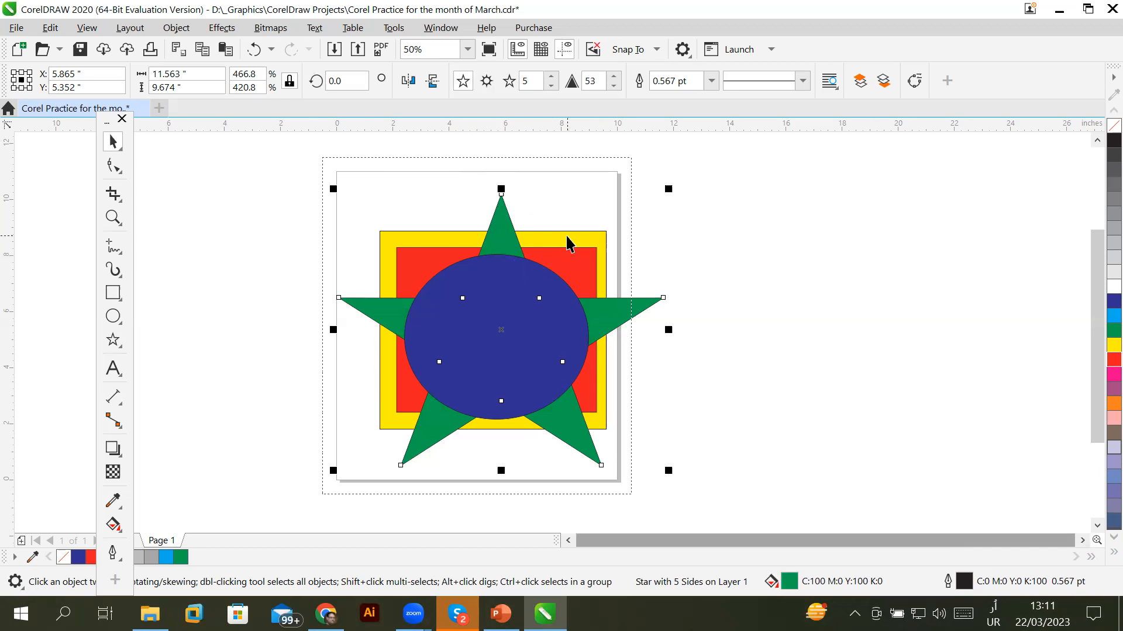
click(589, 239)
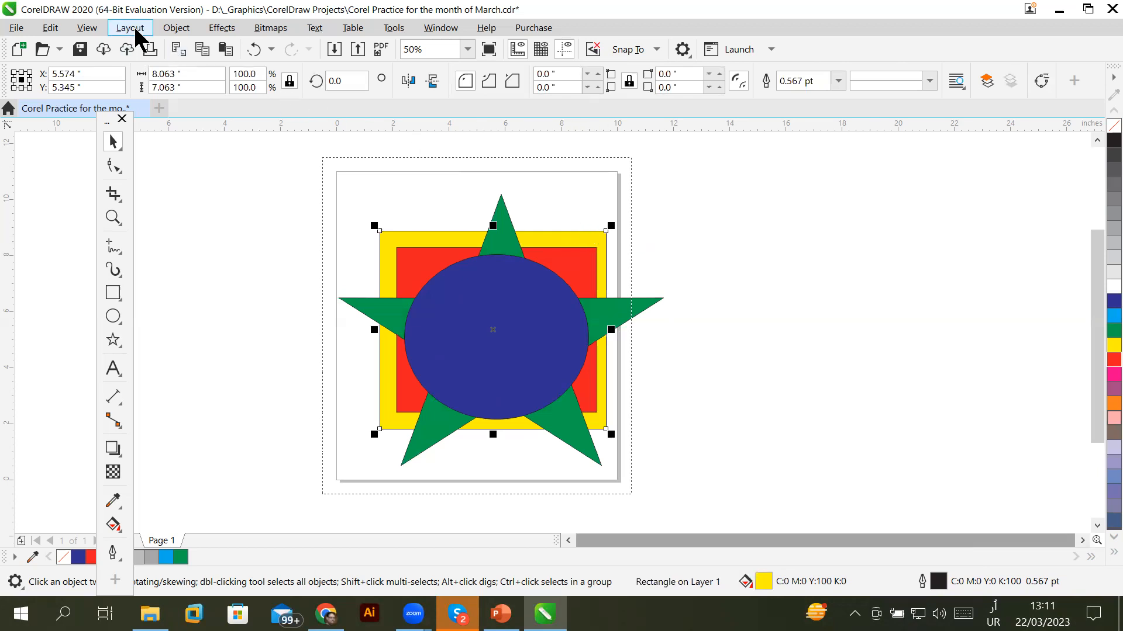
click(177, 28)
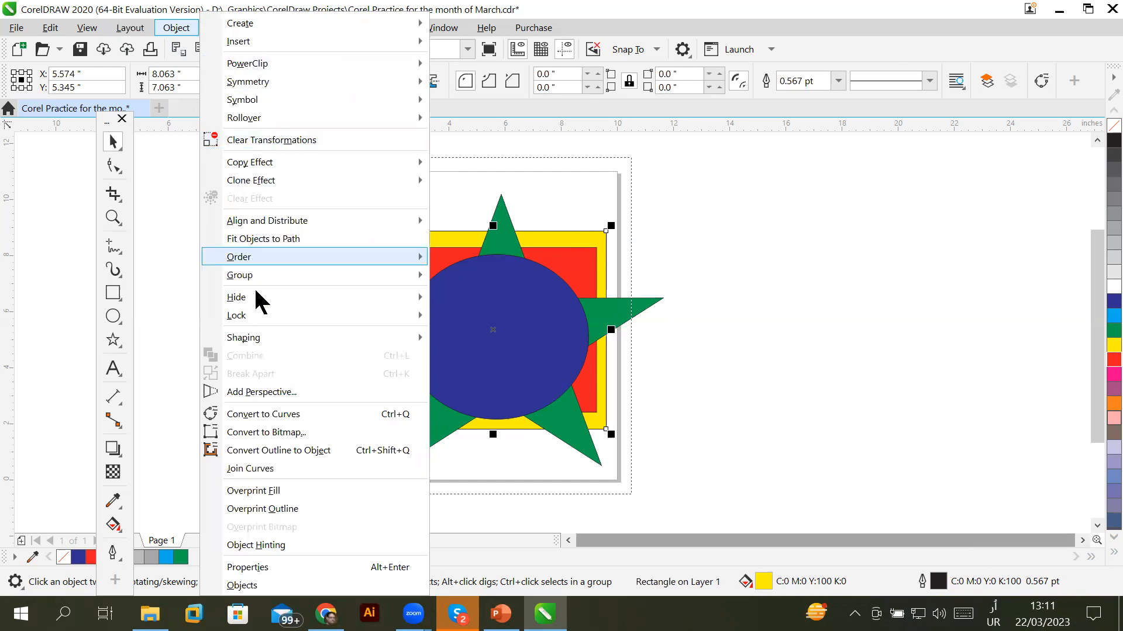
mouse_move(298, 252)
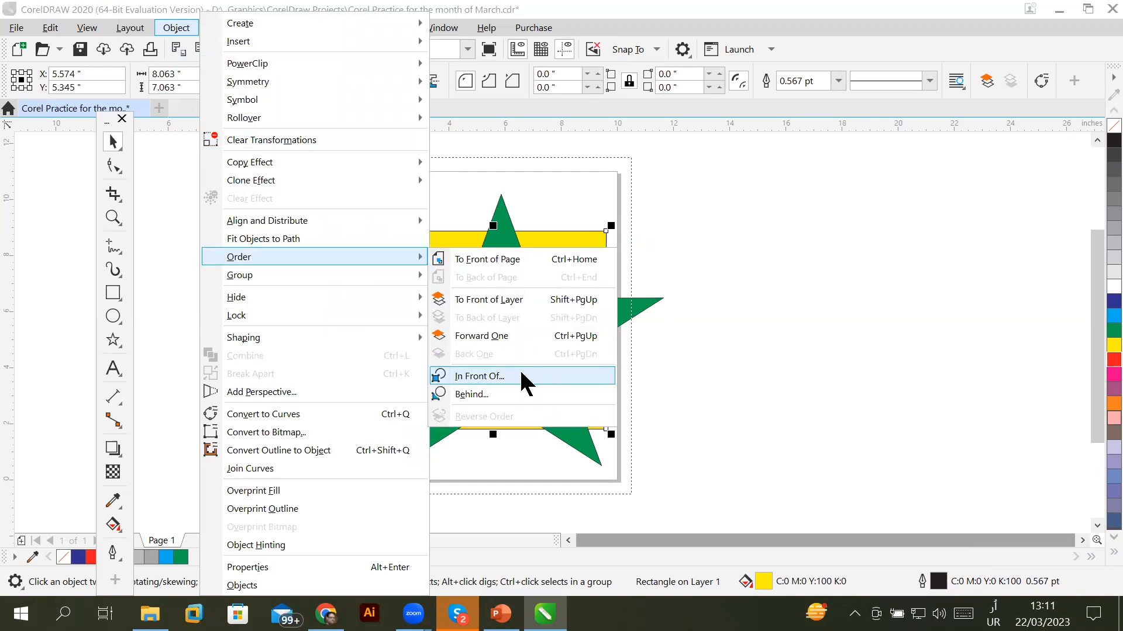
click(520, 376)
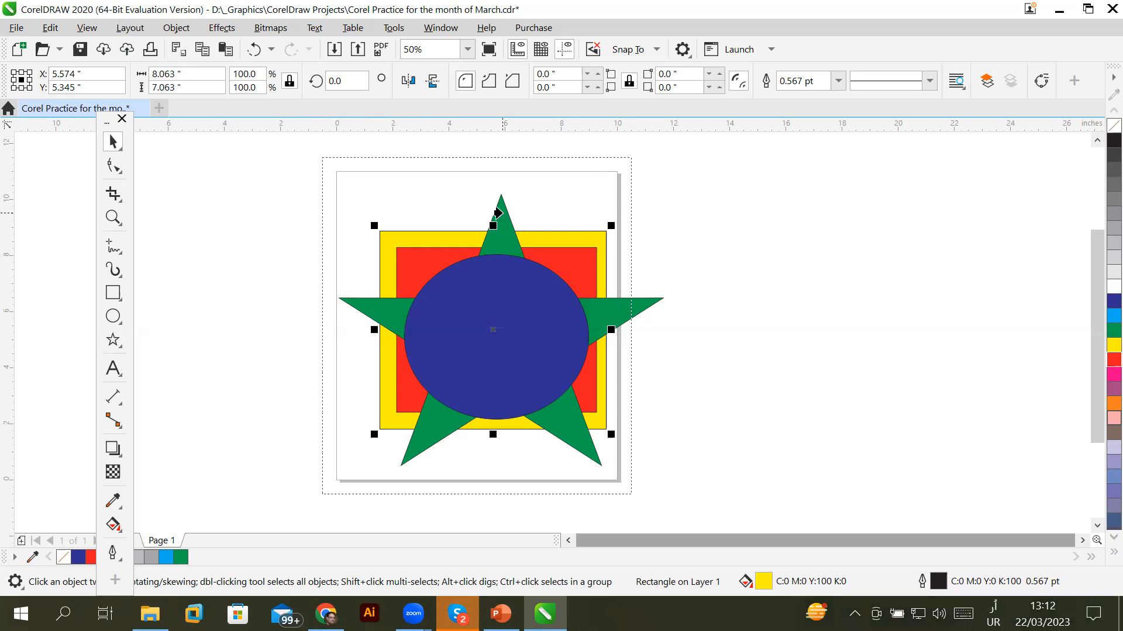
click(503, 213)
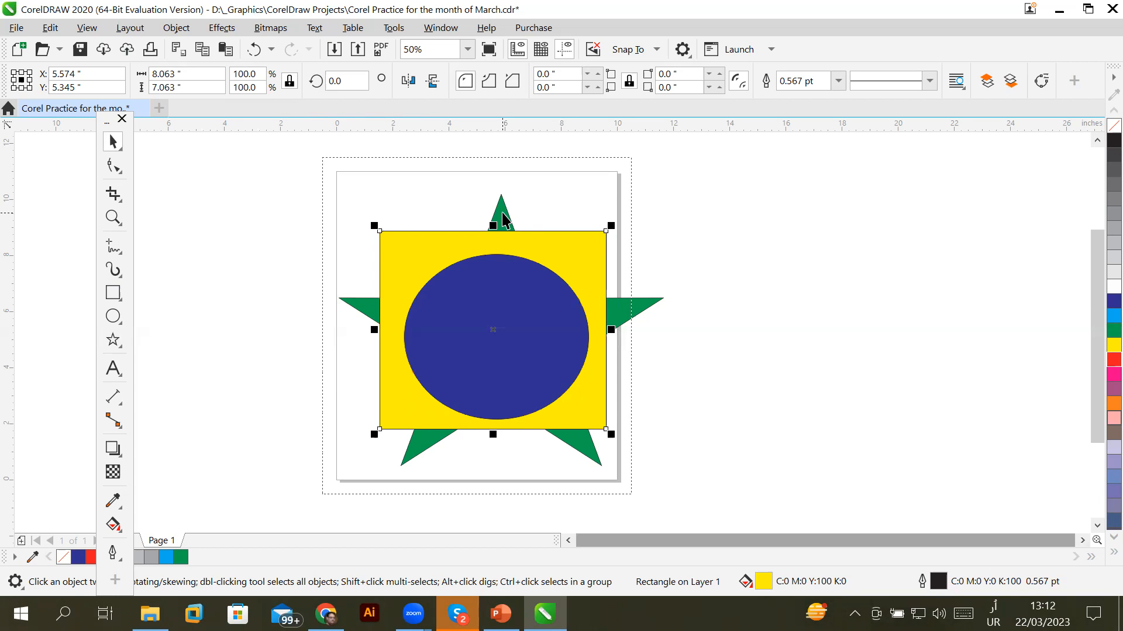
key(ctrl+z)
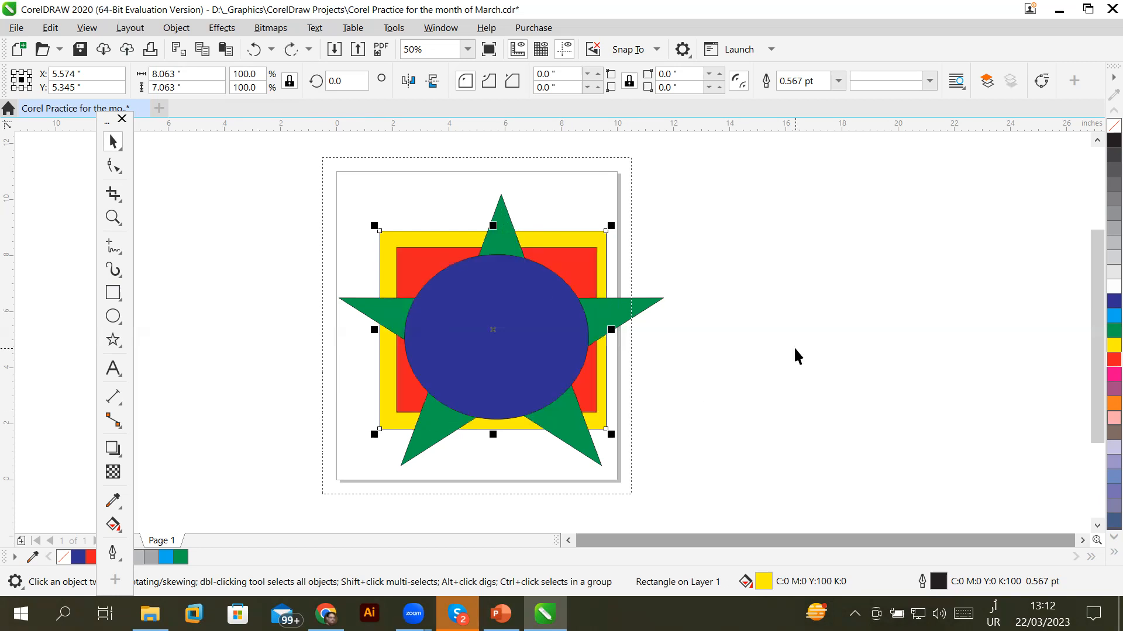
click(793, 354)
click(581, 252)
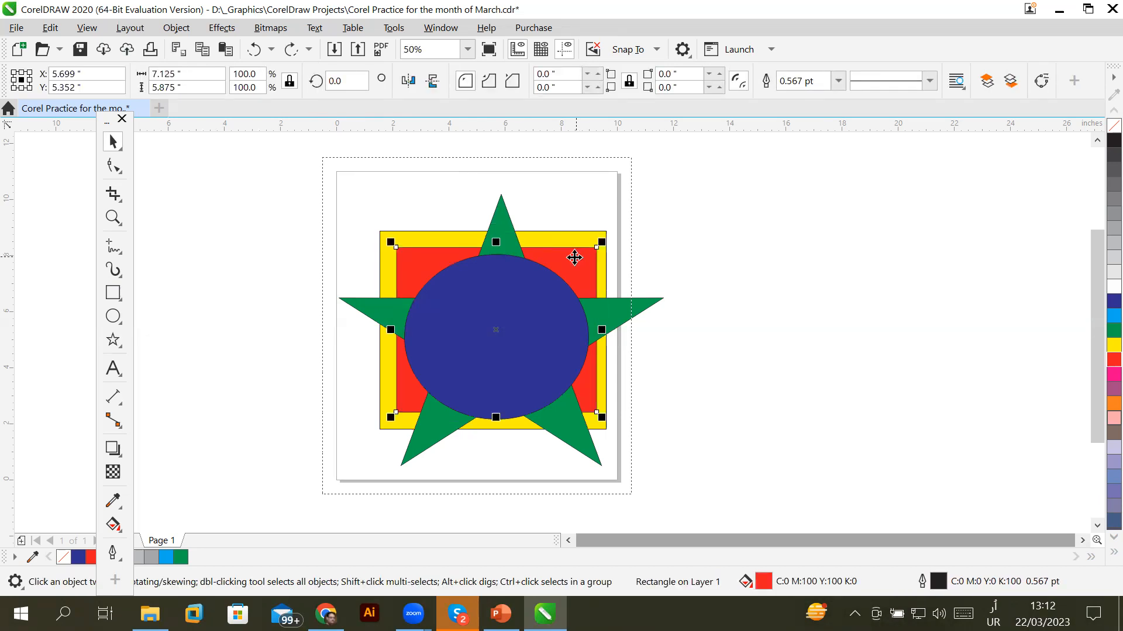
Move the red rectangle in front of the blue ellipse with Order > In Front Of, hiding the ellipse
right_click(577, 274)
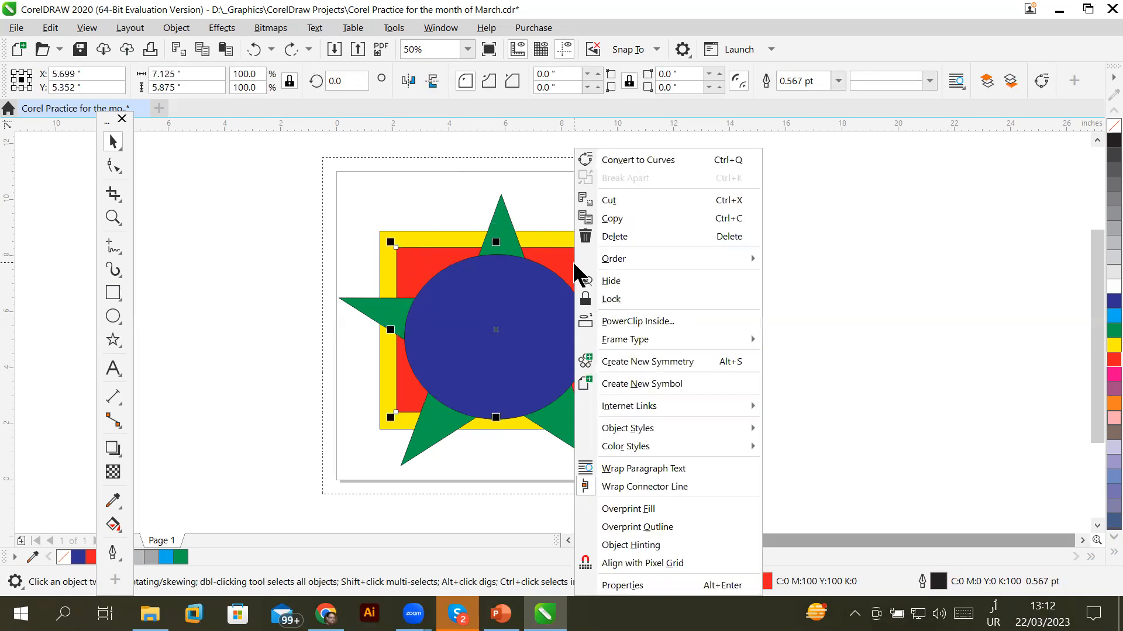
mouse_move(667, 252)
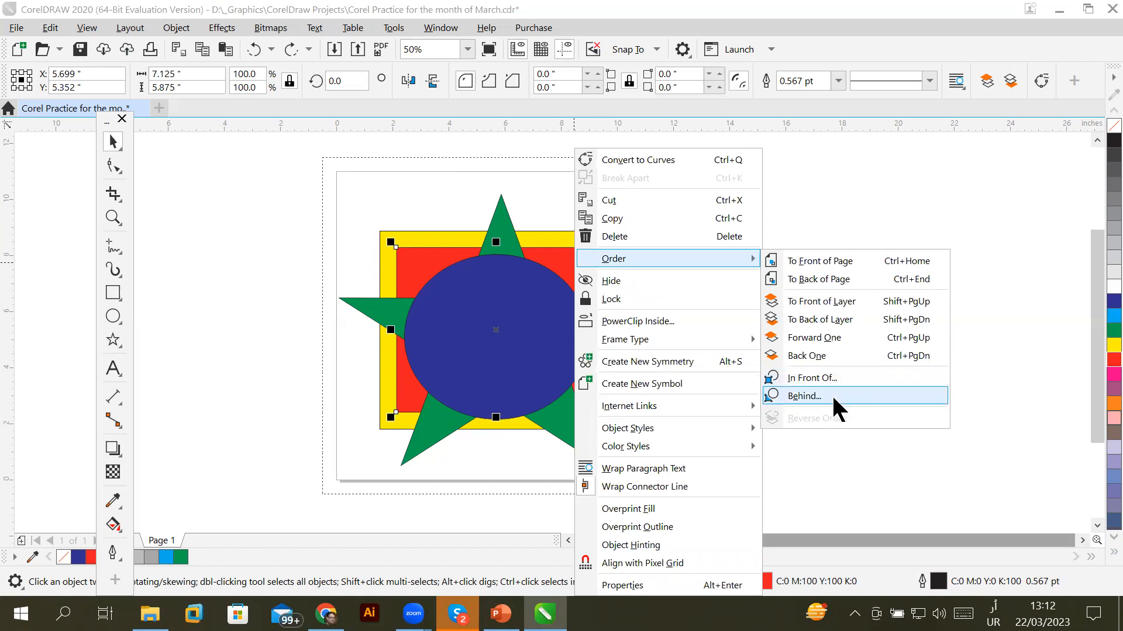
click(846, 374)
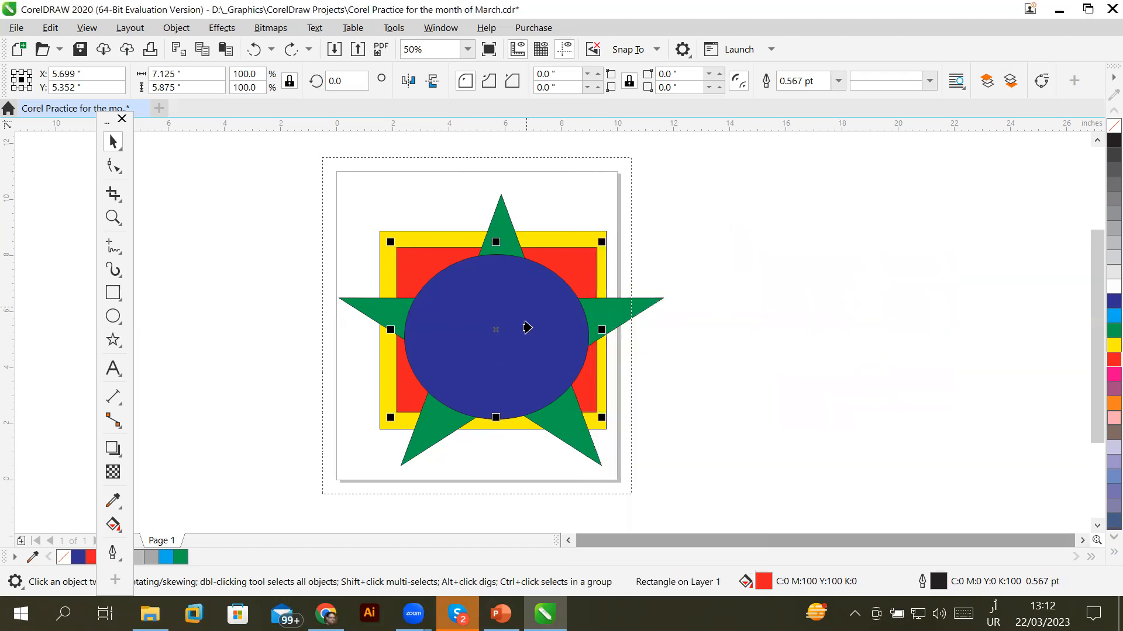
click(488, 276)
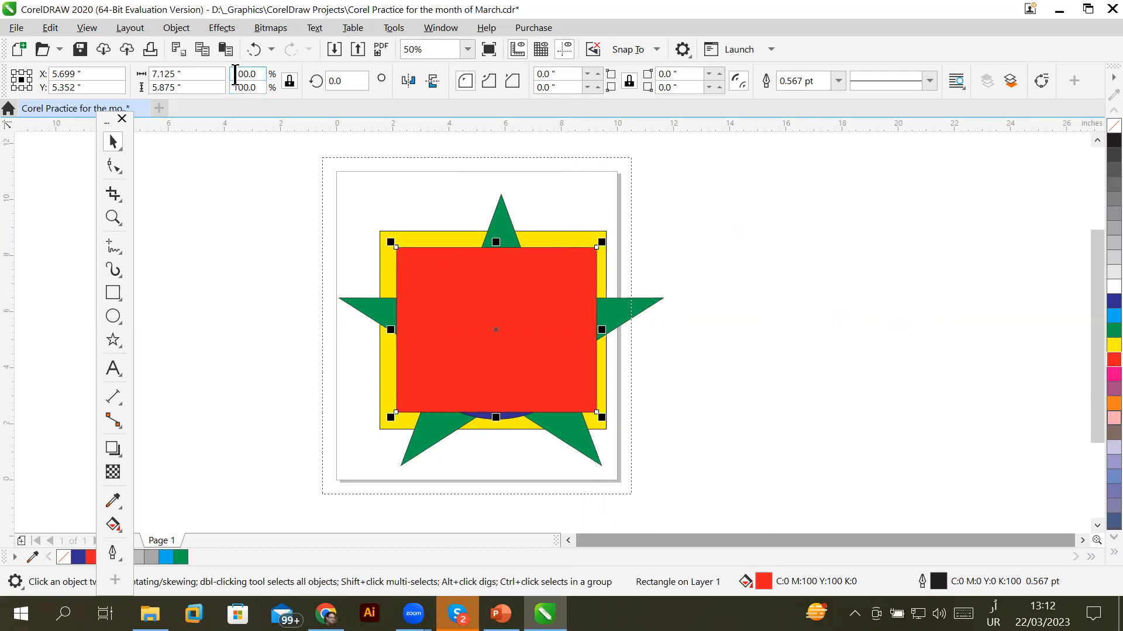
click(460, 293)
click(462, 295)
Switch keyboard input to English, then marquee-select and delete the star, rectangles and ellipse
right_click(481, 296)
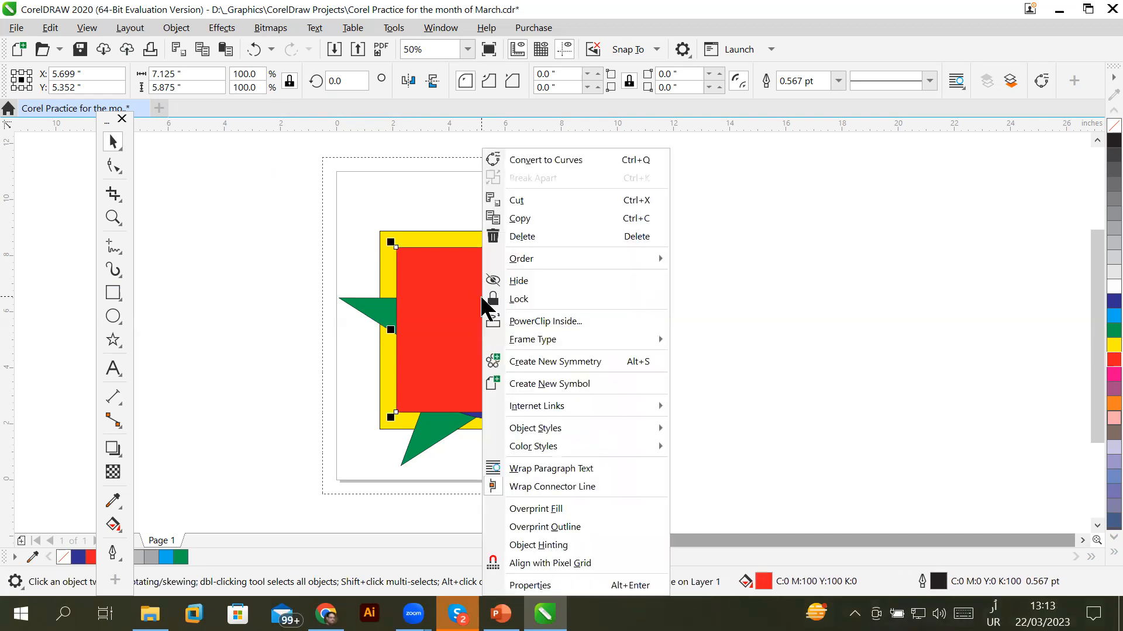
mouse_move(570, 263)
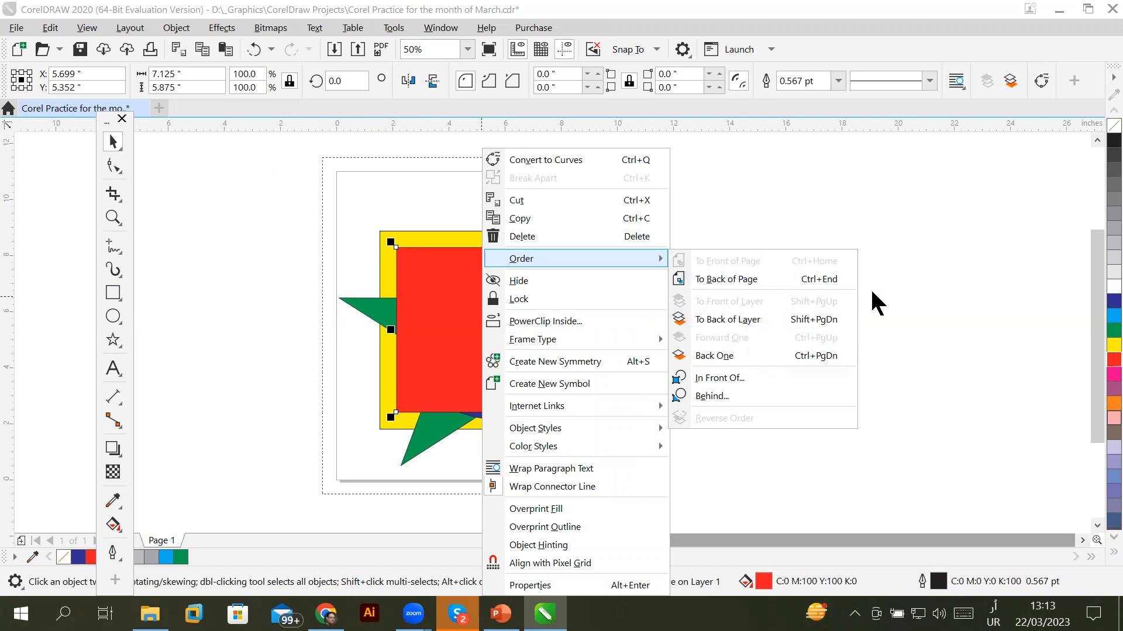
key(Escape)
key(Escape)
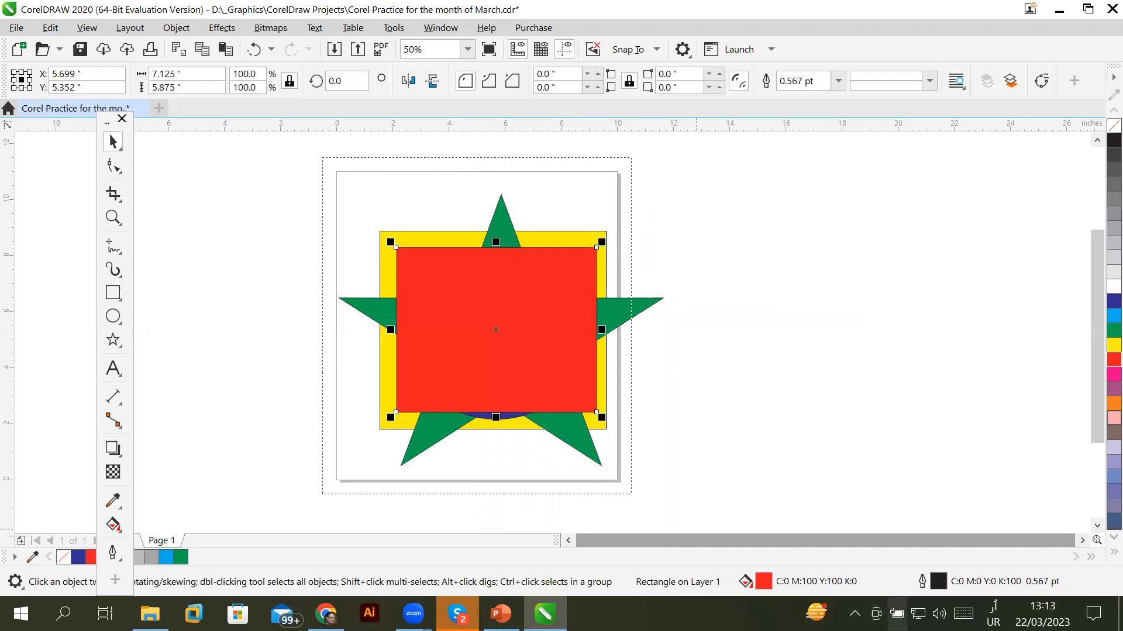
click(993, 614)
click(997, 402)
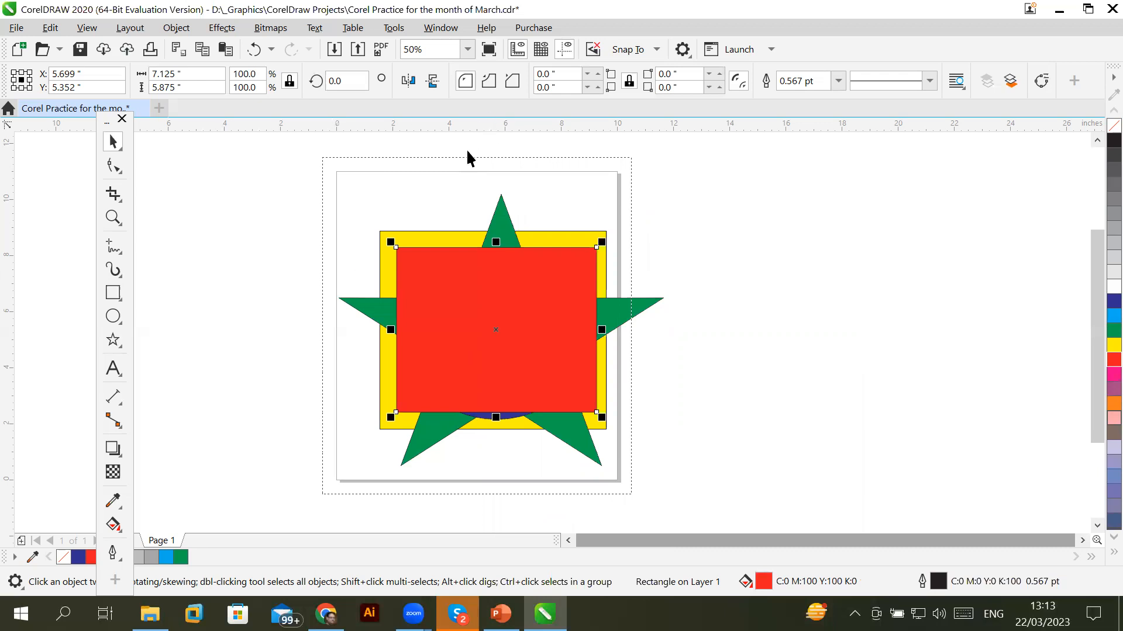
mouse_move(320, 178)
mouse_down()
mouse_move(658, 491)
mouse_move(710, 488)
mouse_up()
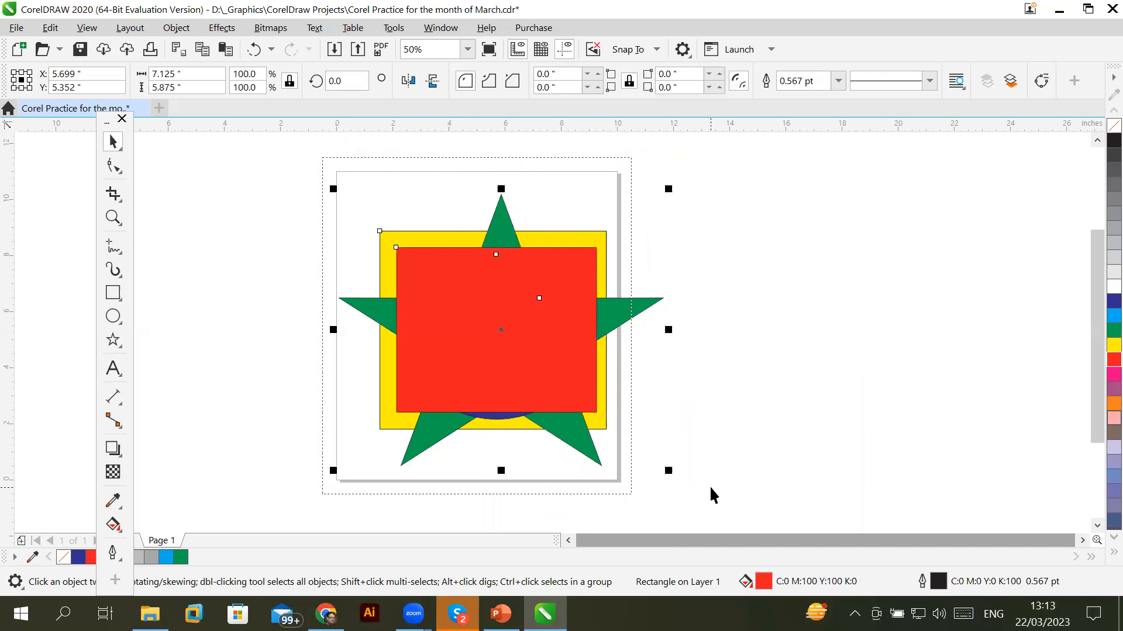
key(Delete)
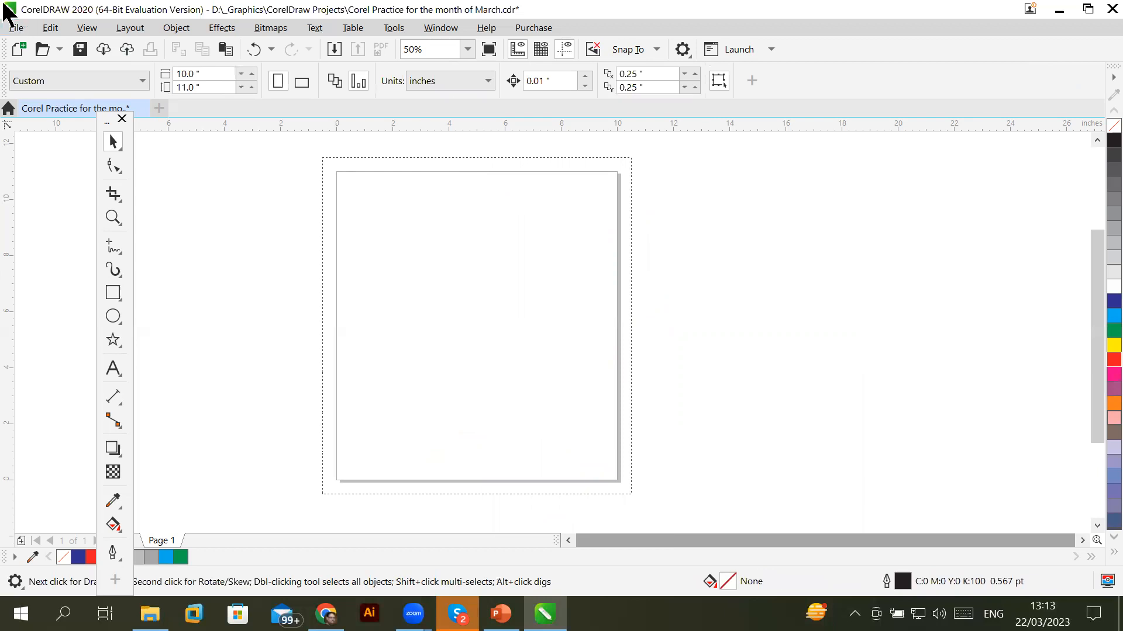
Open a new Business Card document and turn on Show New Document dialog box in CorelDRAW options
click(17, 49)
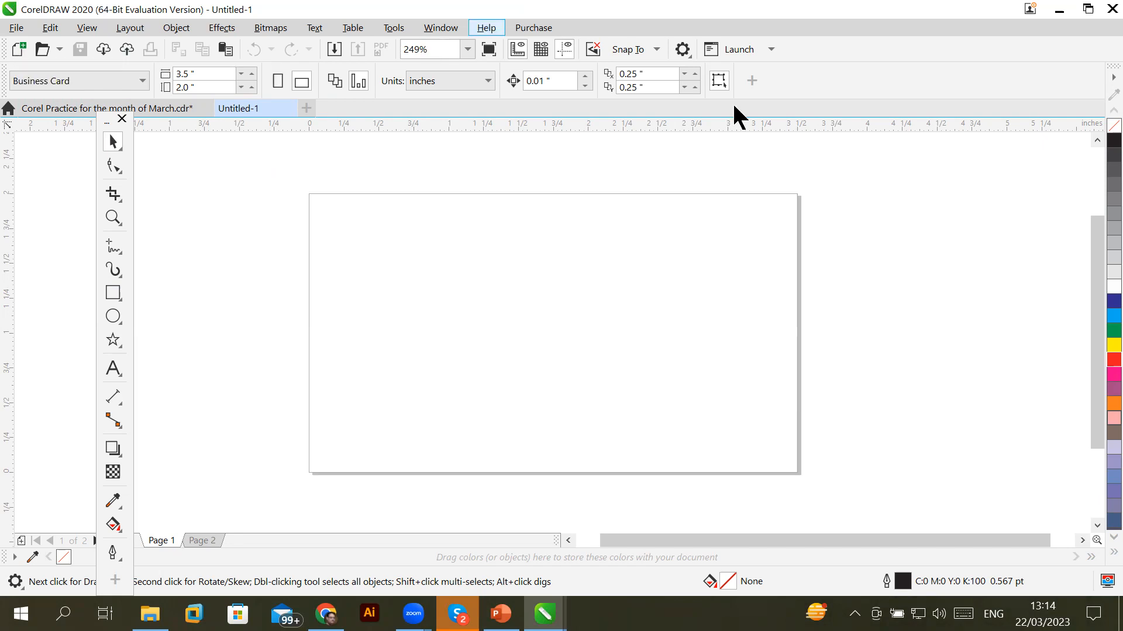
click(683, 47)
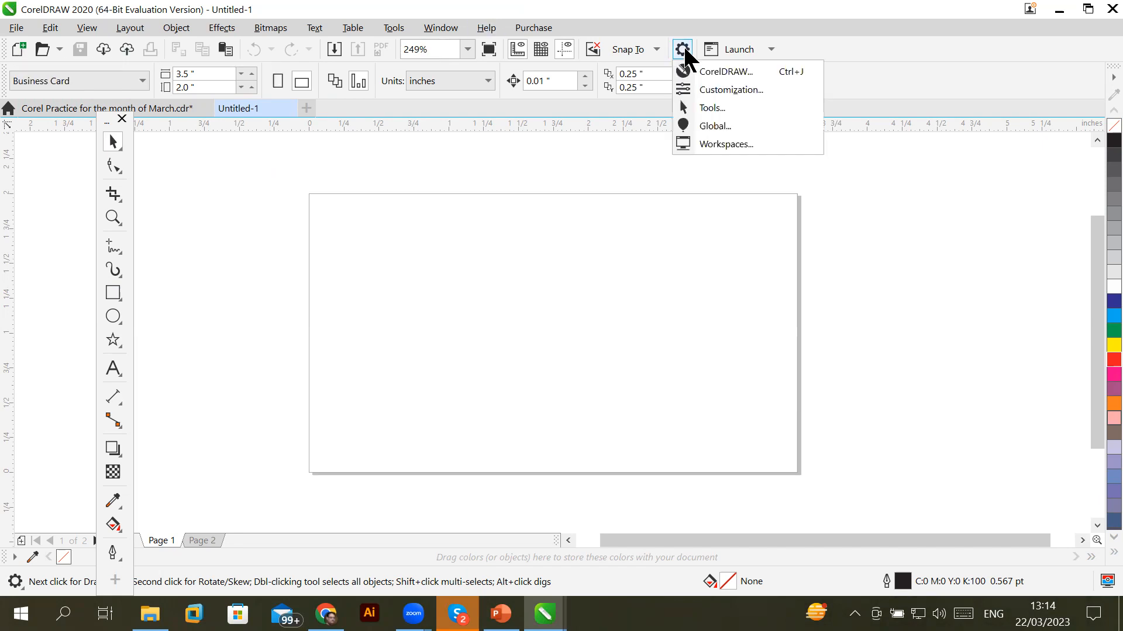
click(723, 71)
click(415, 134)
click(798, 572)
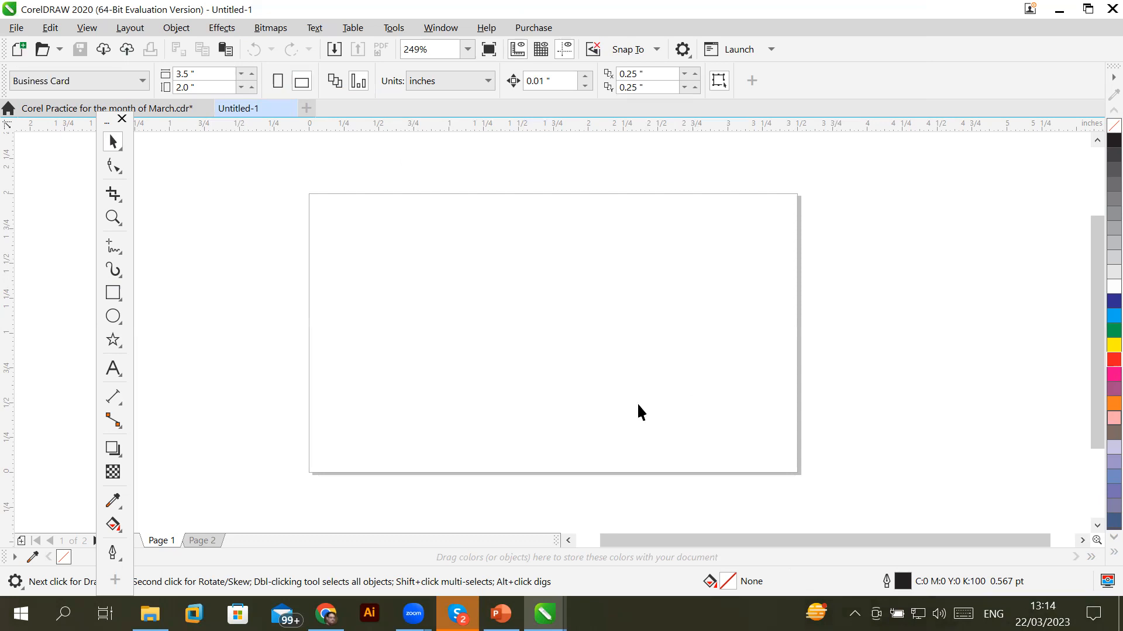
Create Untitled-2 with 4 pages at Letter size, 8.5 × 11.0 inches
click(13, 50)
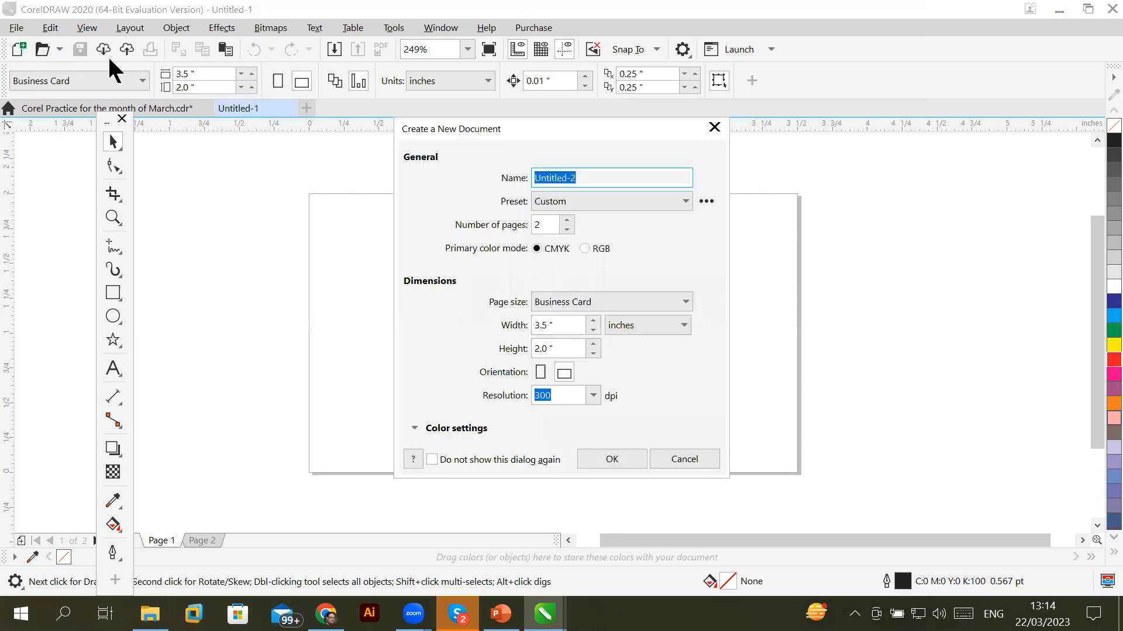
drag(506, 141, 426, 186)
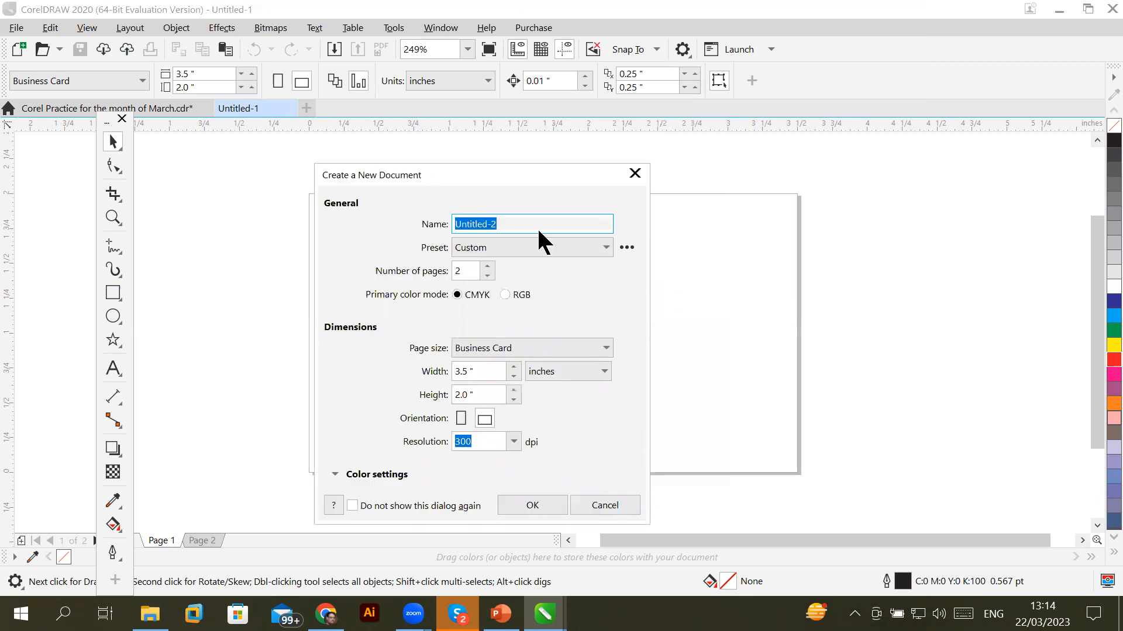
click(488, 266)
click(488, 266)
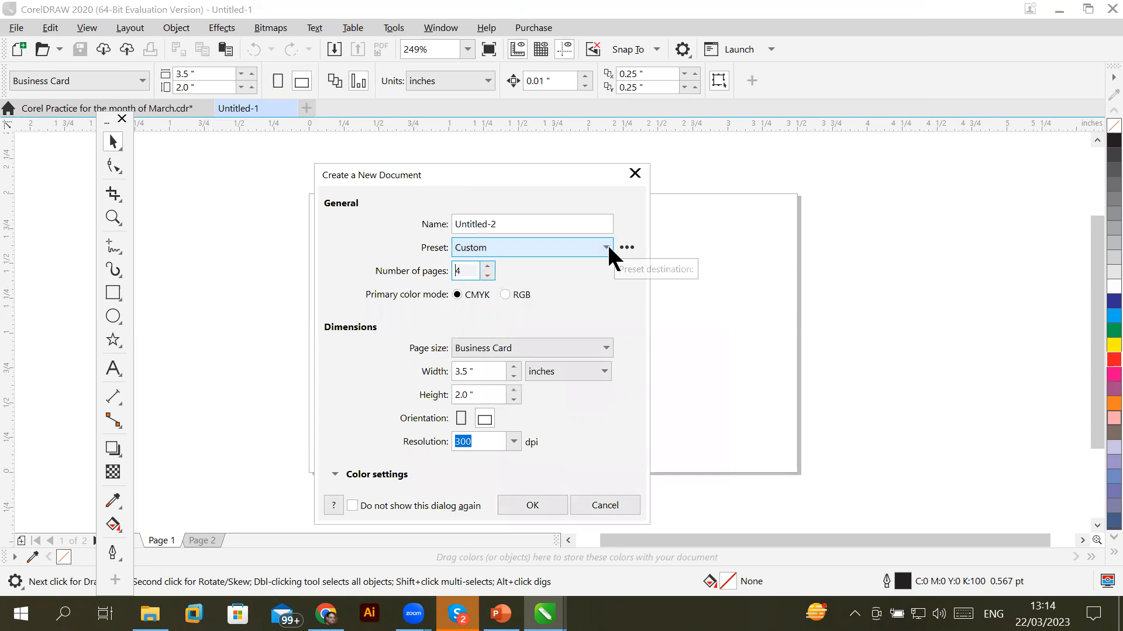
click(589, 346)
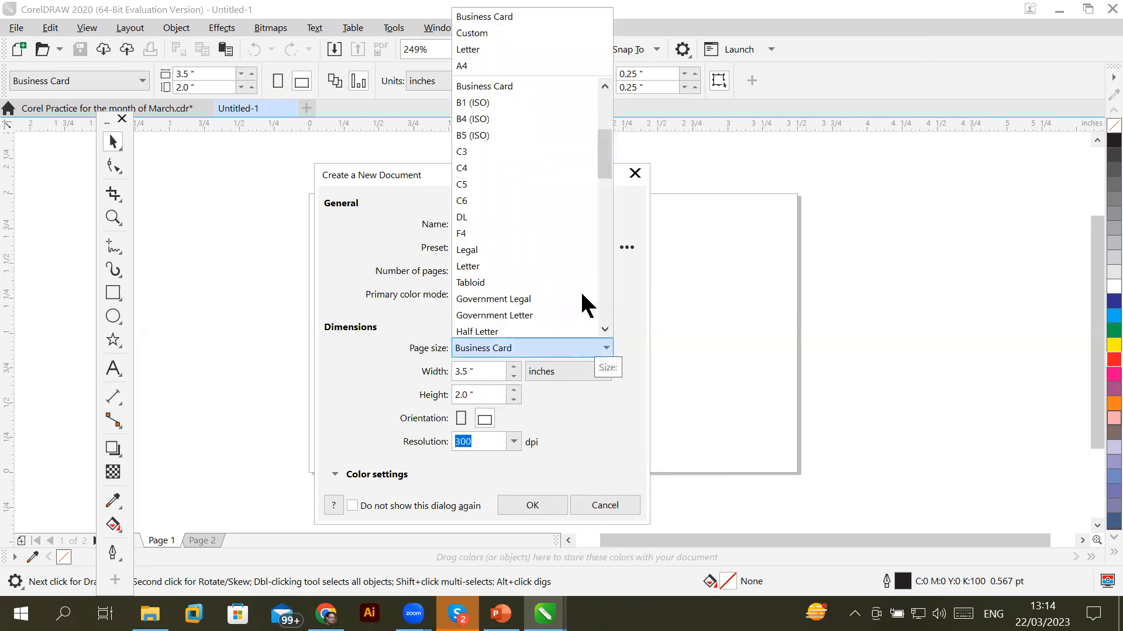
click(491, 49)
drag(481, 373, 451, 394)
click(479, 396)
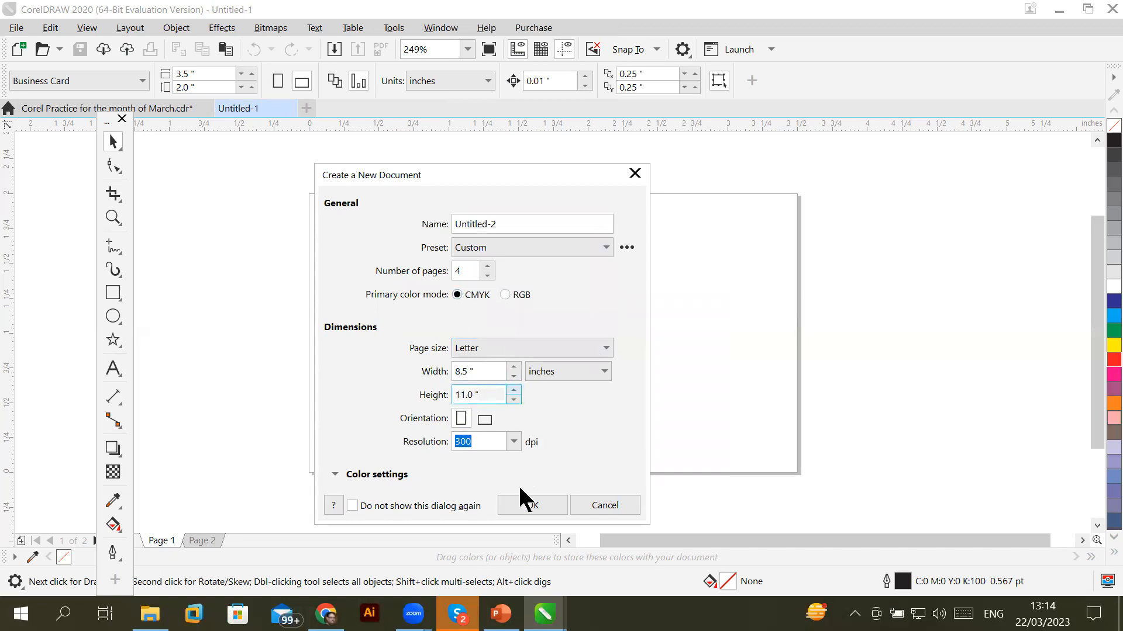
click(538, 504)
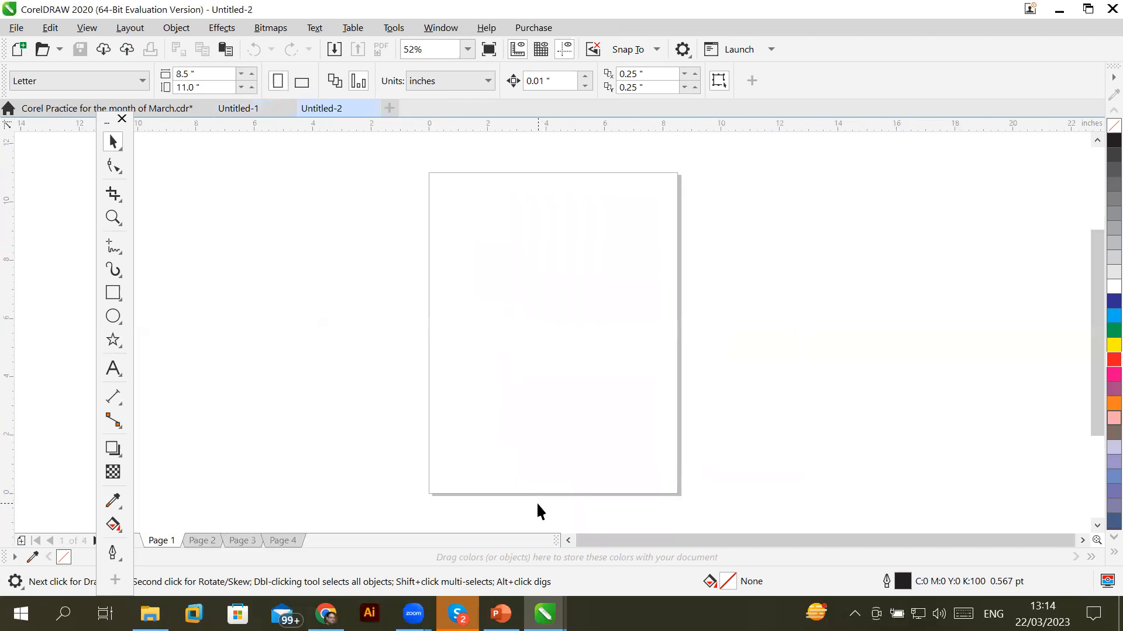
Look through pages 2, 3 and 4 of the new document, then return to page 1
click(197, 540)
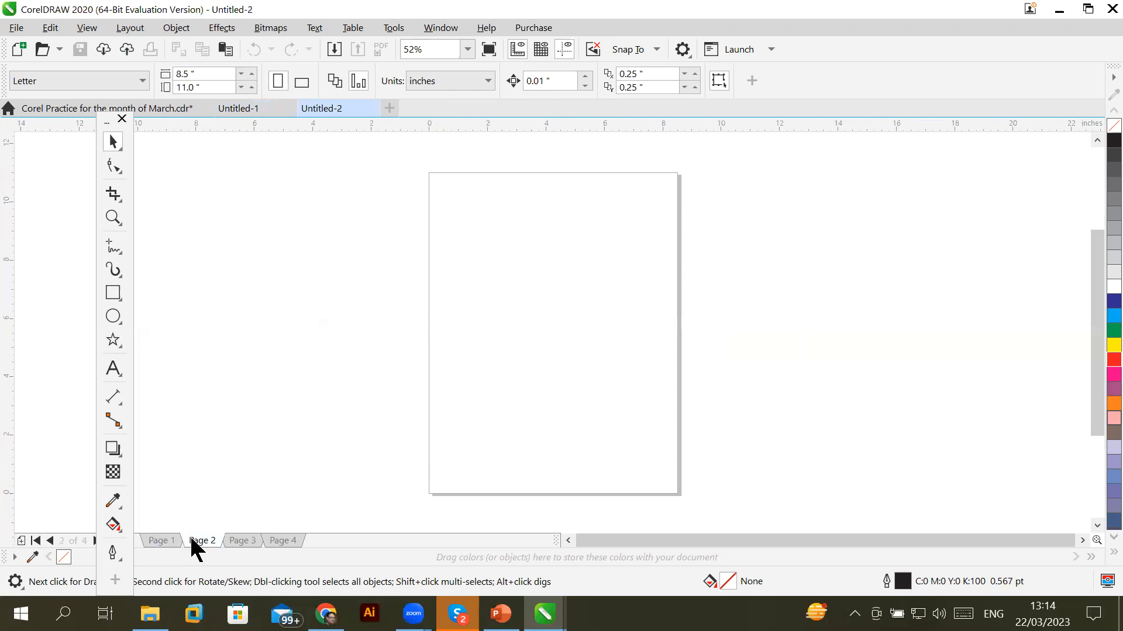
click(241, 540)
click(277, 541)
click(168, 540)
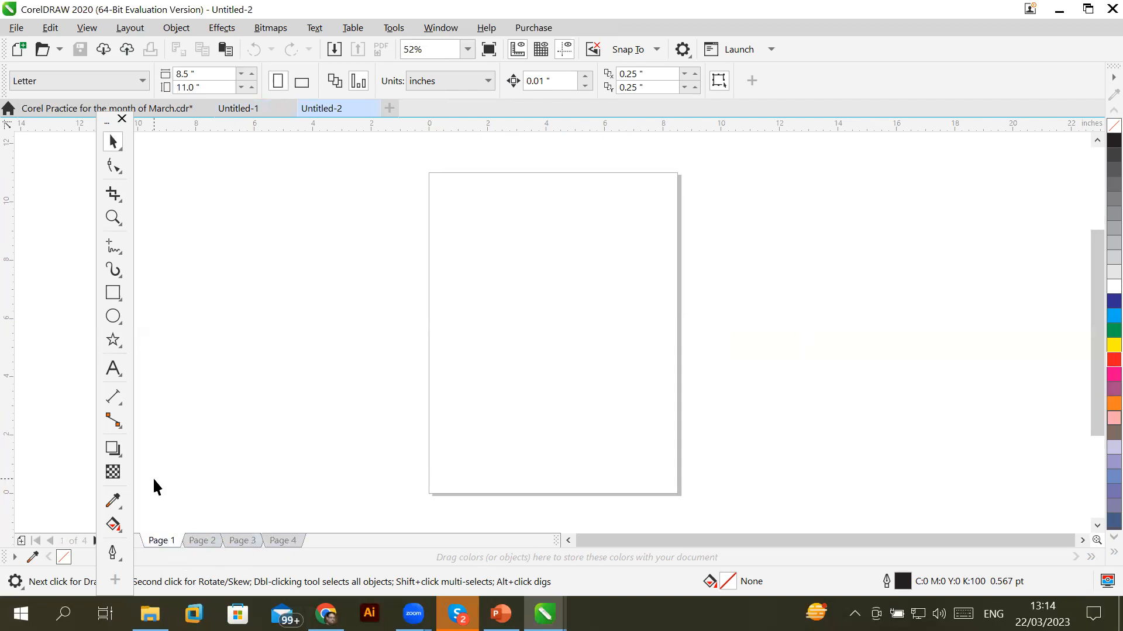
Browse the rectangle, ellipse and polygon flyouts, settling on the plain Rectangle tool
click(112, 296)
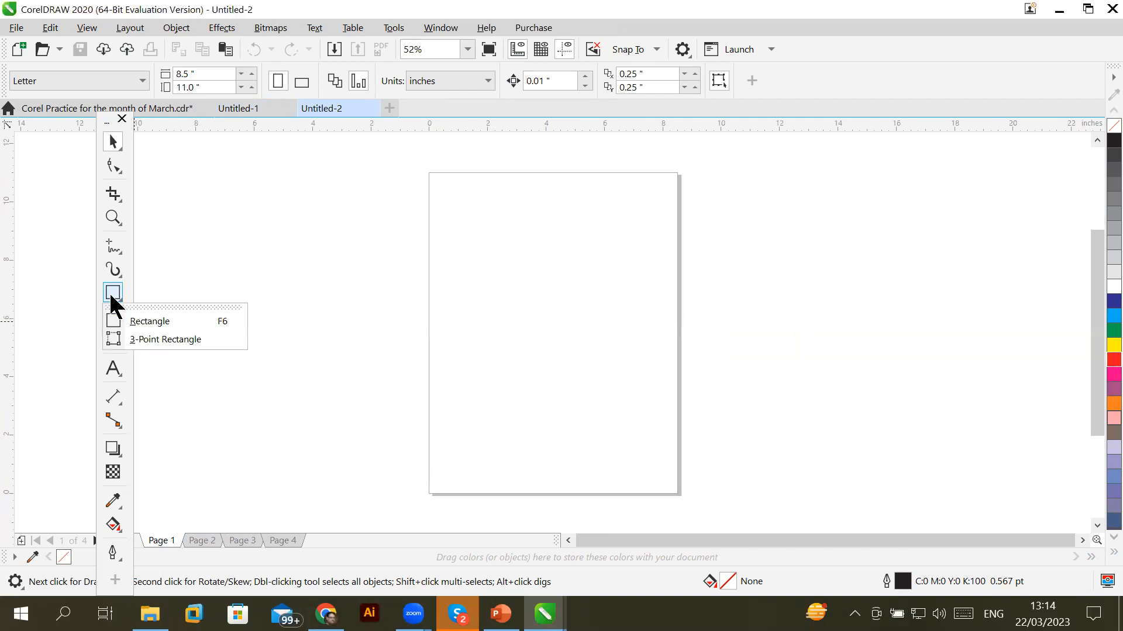
click(111, 296)
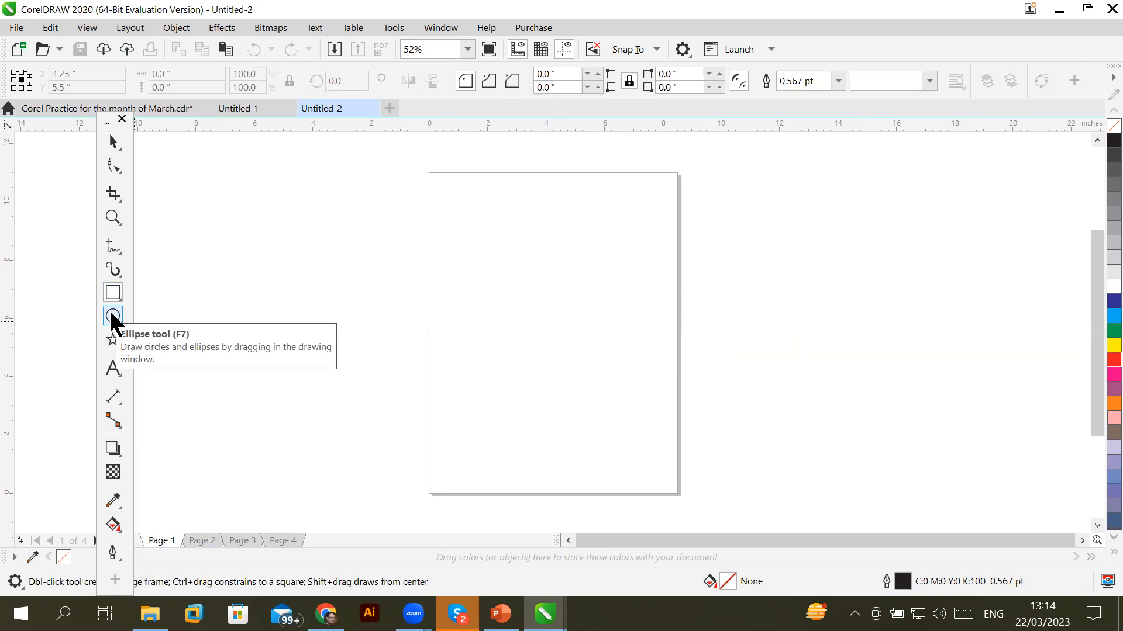
click(111, 315)
click(110, 310)
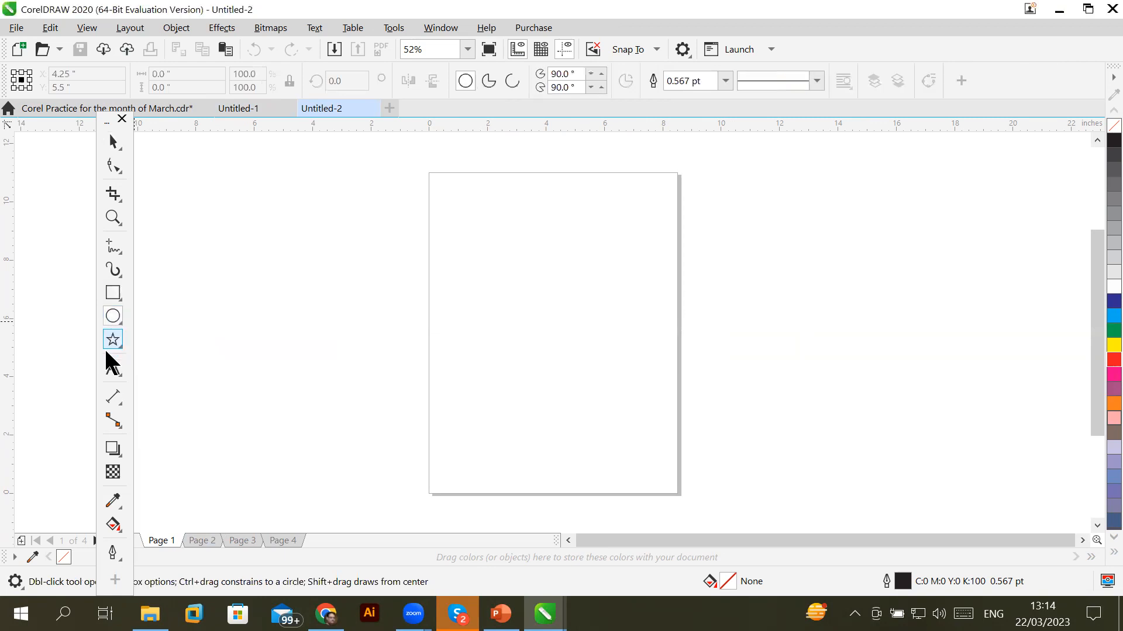
click(111, 345)
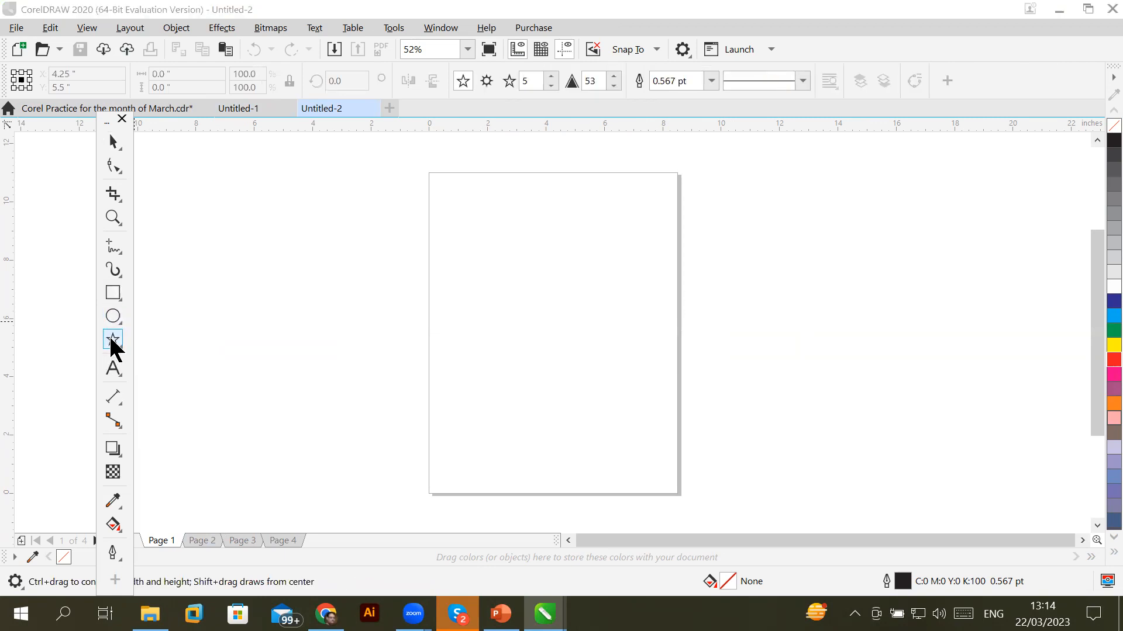
click(119, 346)
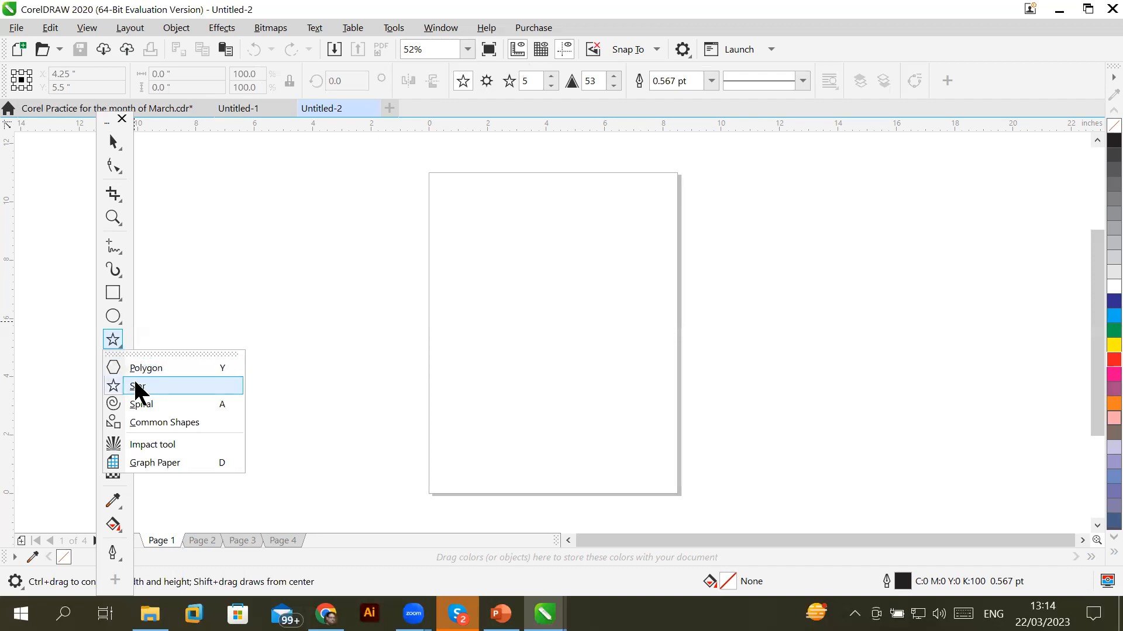
click(112, 292)
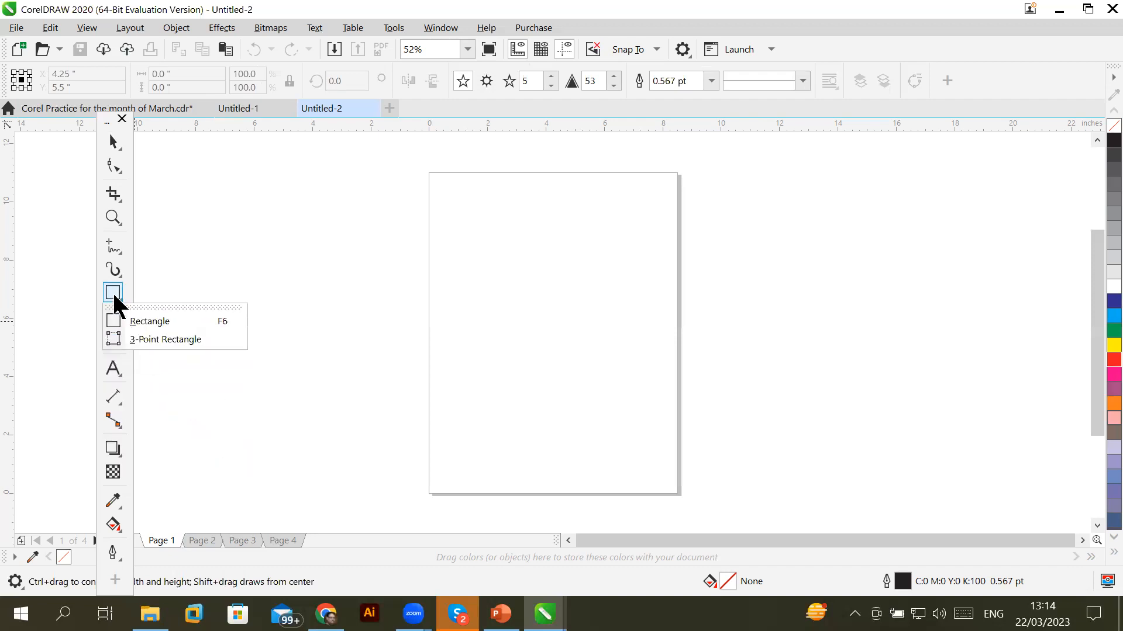
click(113, 292)
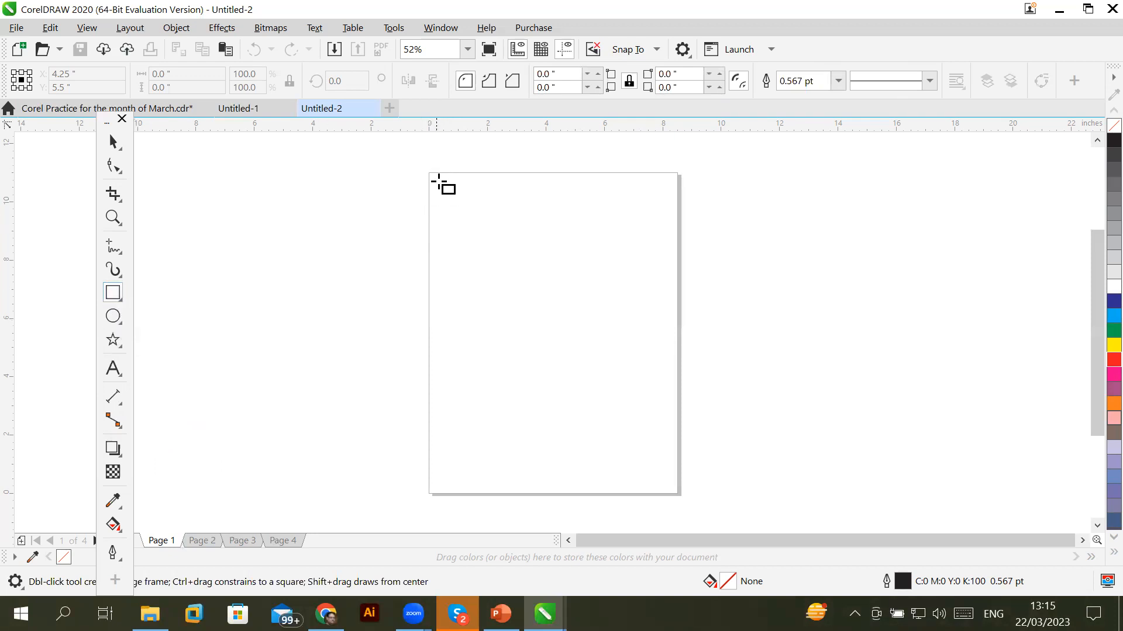
Ctrl-drag a 0.762 × 0.762-inch square at page 1's top-left corner
drag(436, 183, 509, 209)
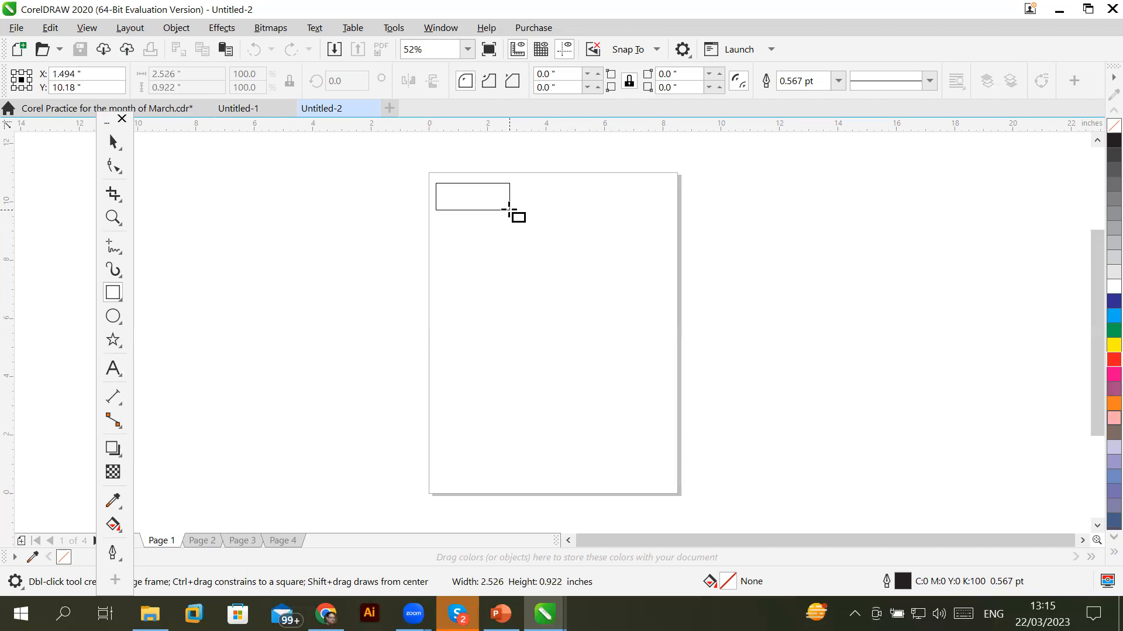
key(ctrl)
drag(509, 210, 456, 205)
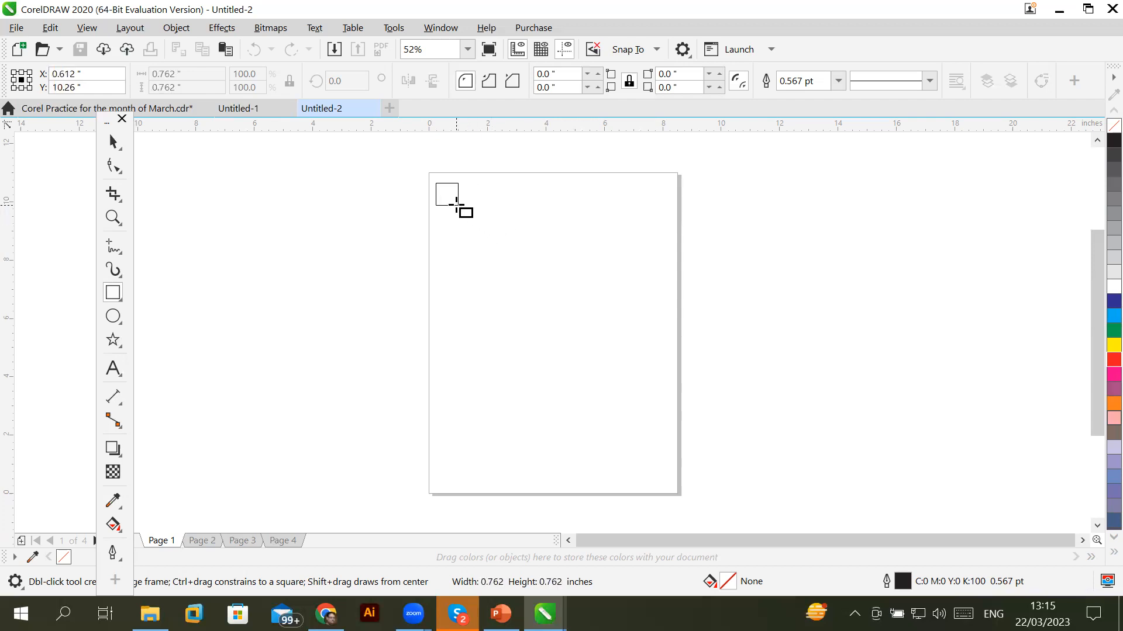
drag(456, 204, 456, 204)
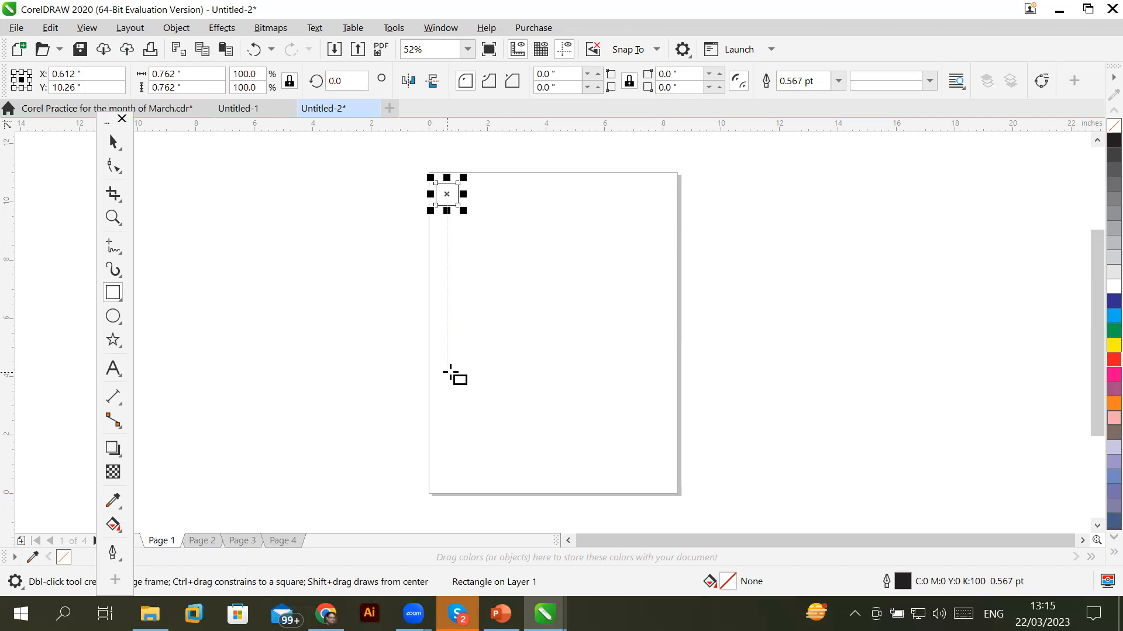
Enter 0.5 inches as the square's width in the property bar's Object size field
double_click(183, 73)
double_click(183, 87)
click(206, 86)
click(192, 74)
double_click(192, 74)
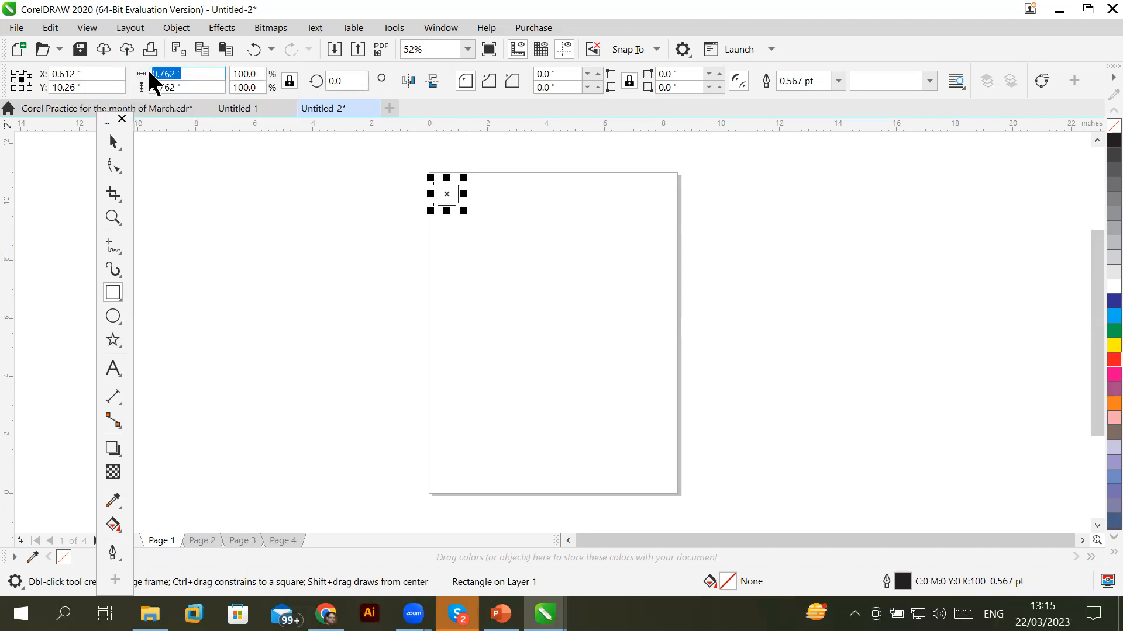
double_click(180, 87)
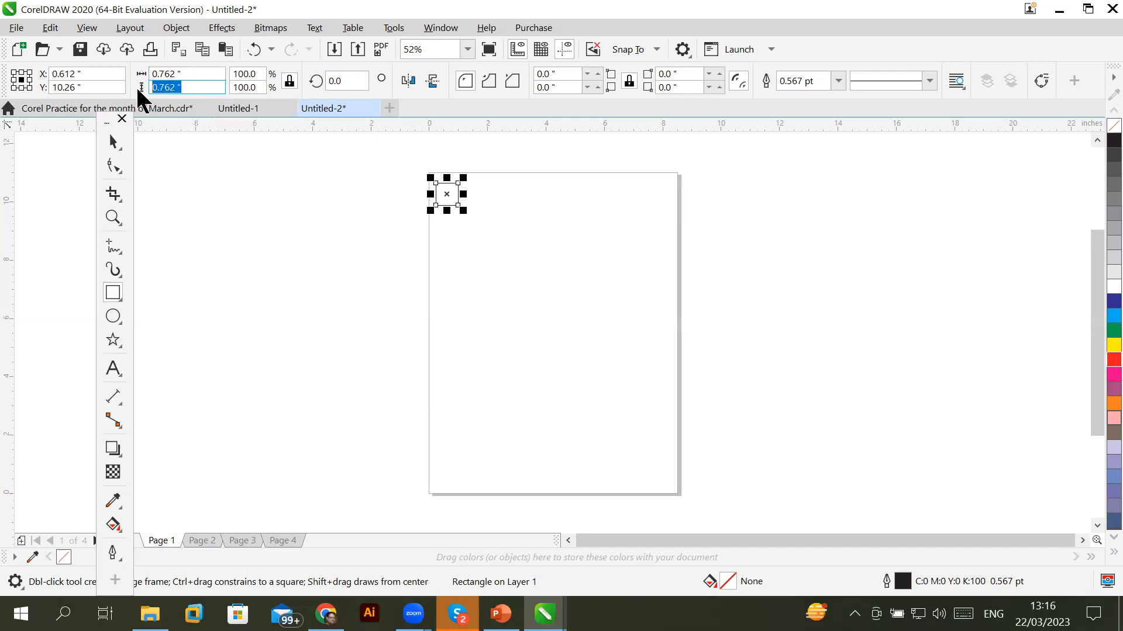
double_click(160, 74)
text(.5)
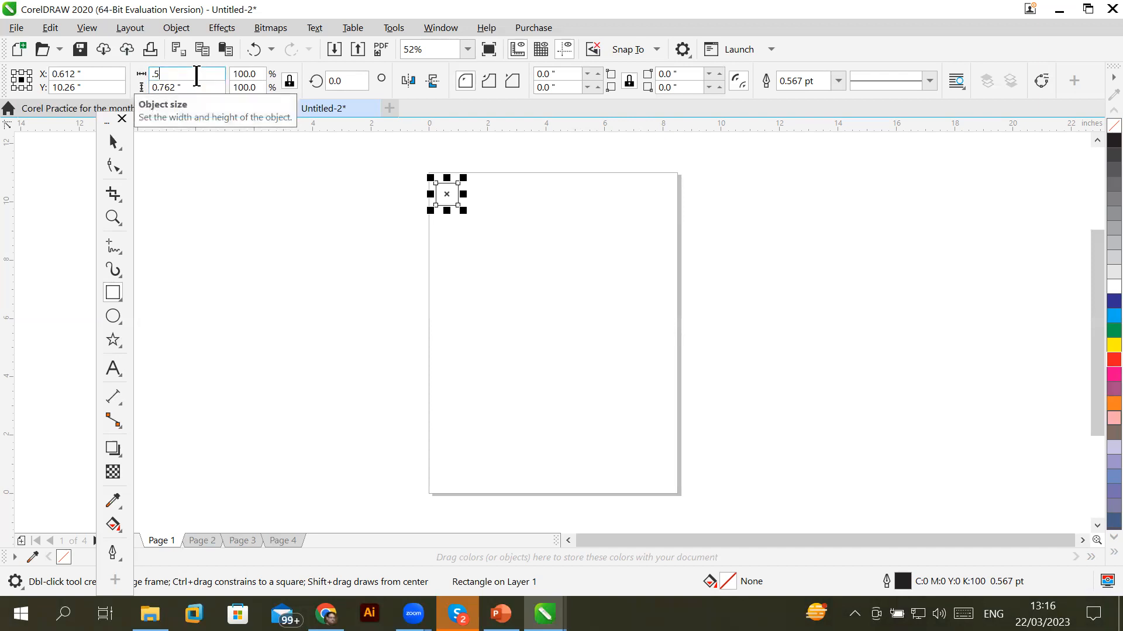
key(Return)
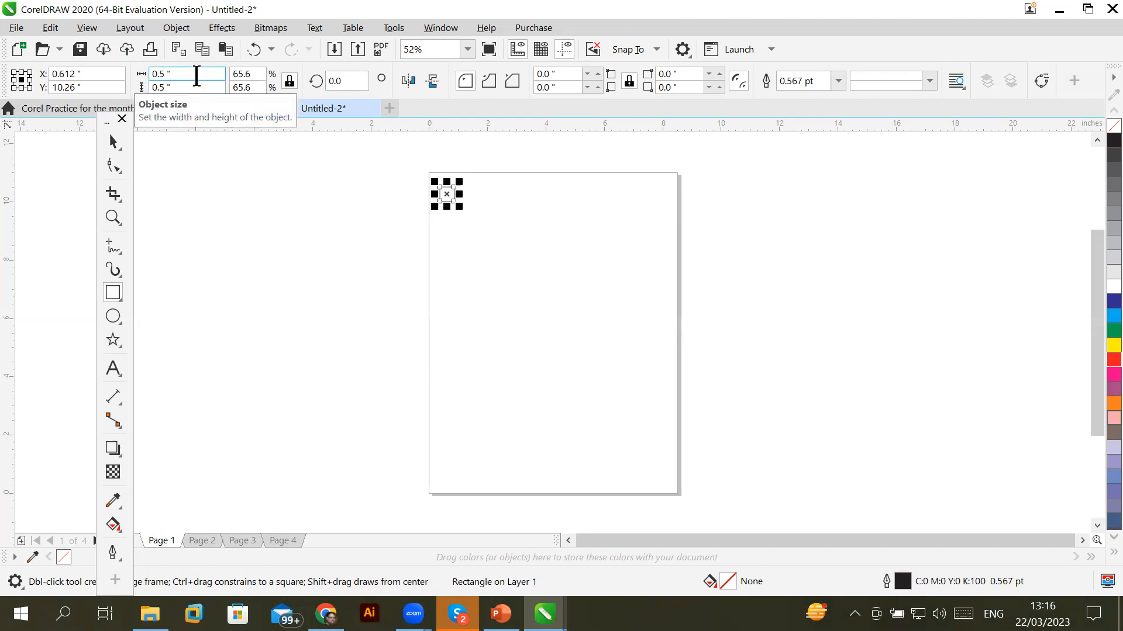
Increase the width to 1, then 2, then 2.5 inches, keeping the square proportional
click(190, 75)
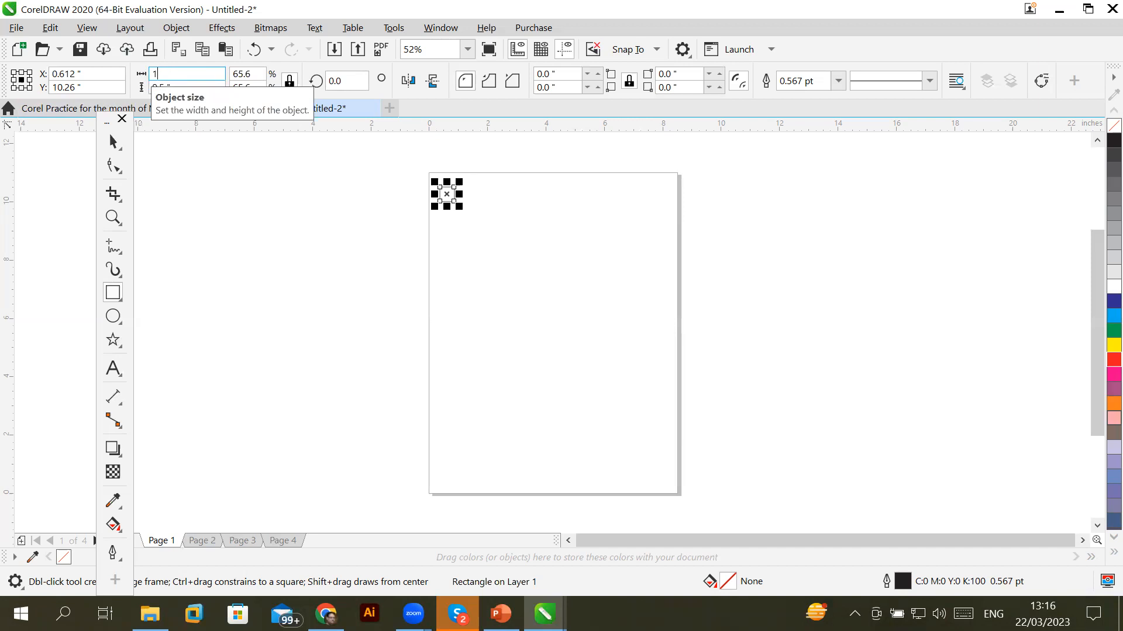
key(Return)
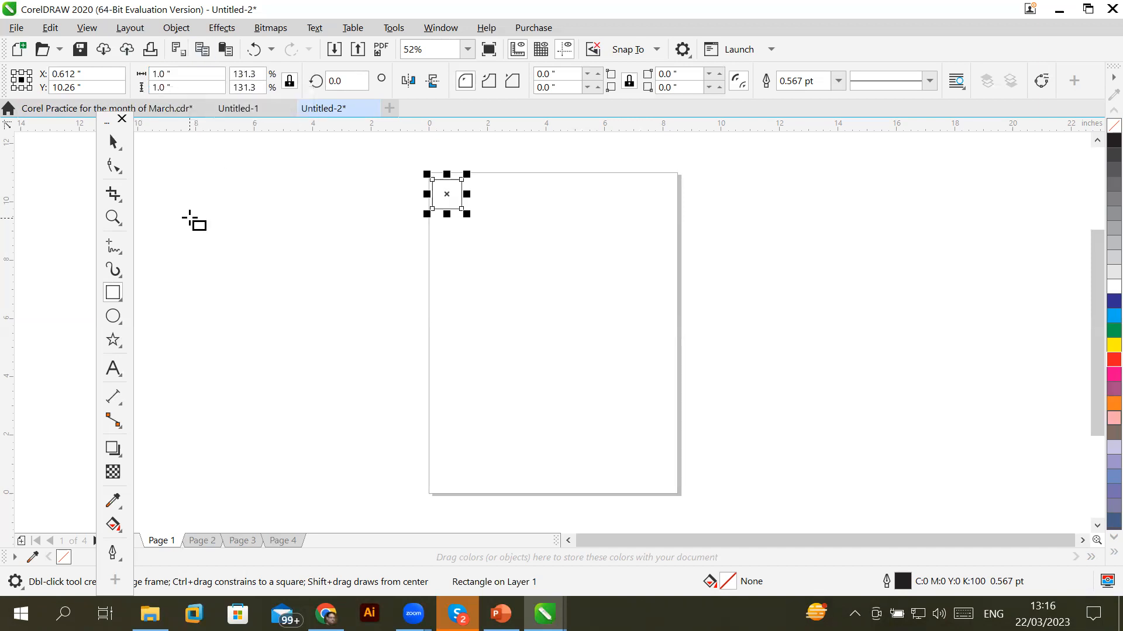
click(176, 74)
text(2)
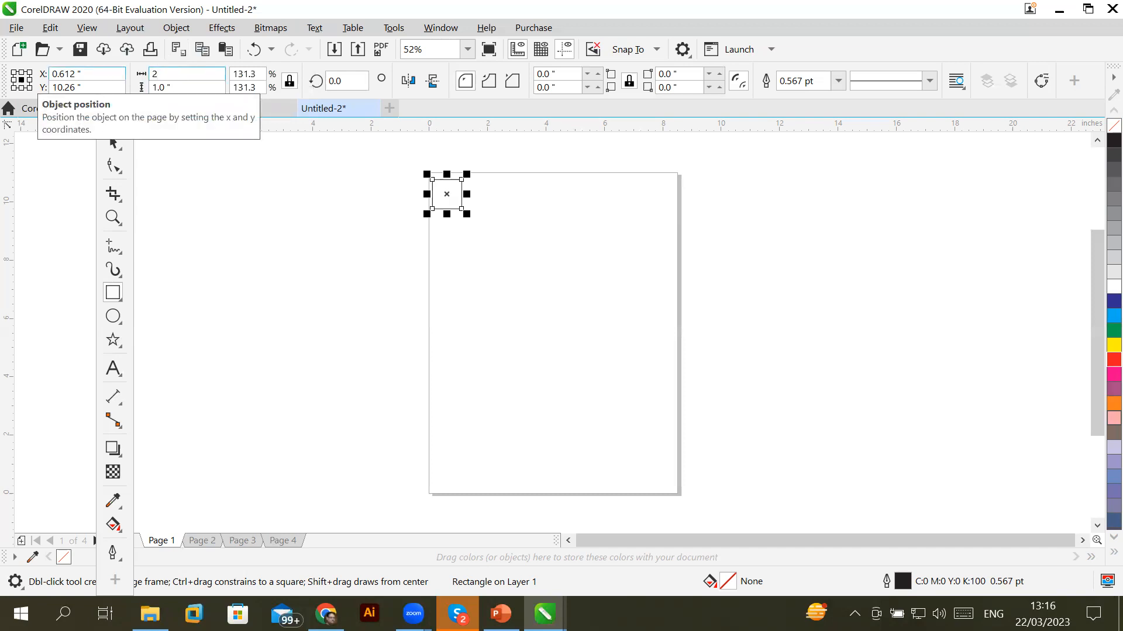
key(Return)
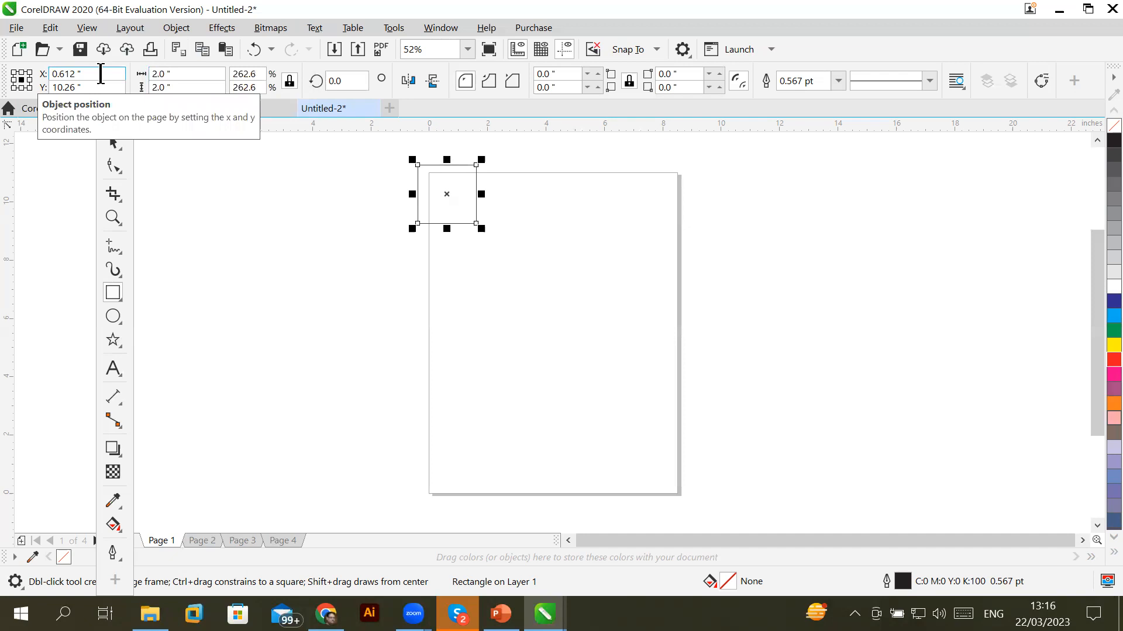
click(176, 73)
text(2.5)
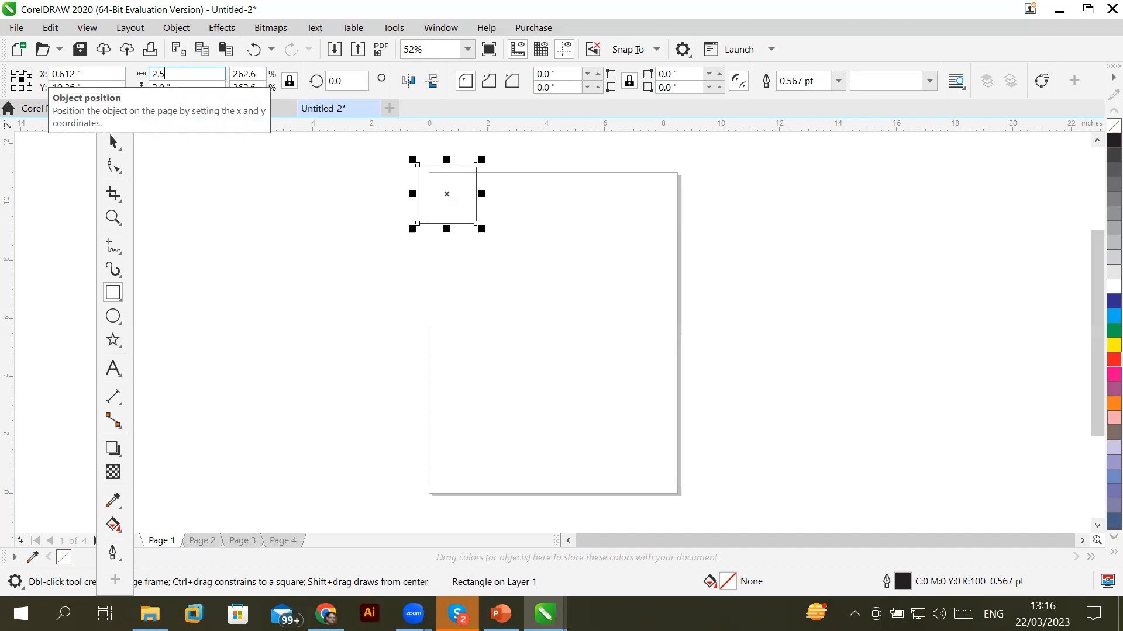
key(Return)
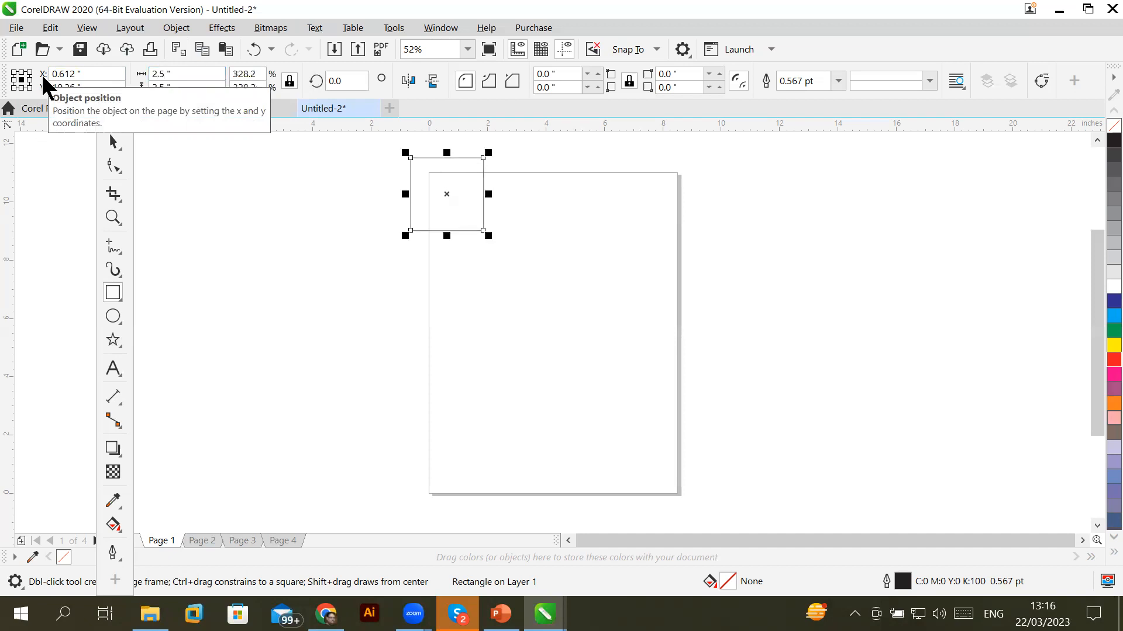
click(185, 72)
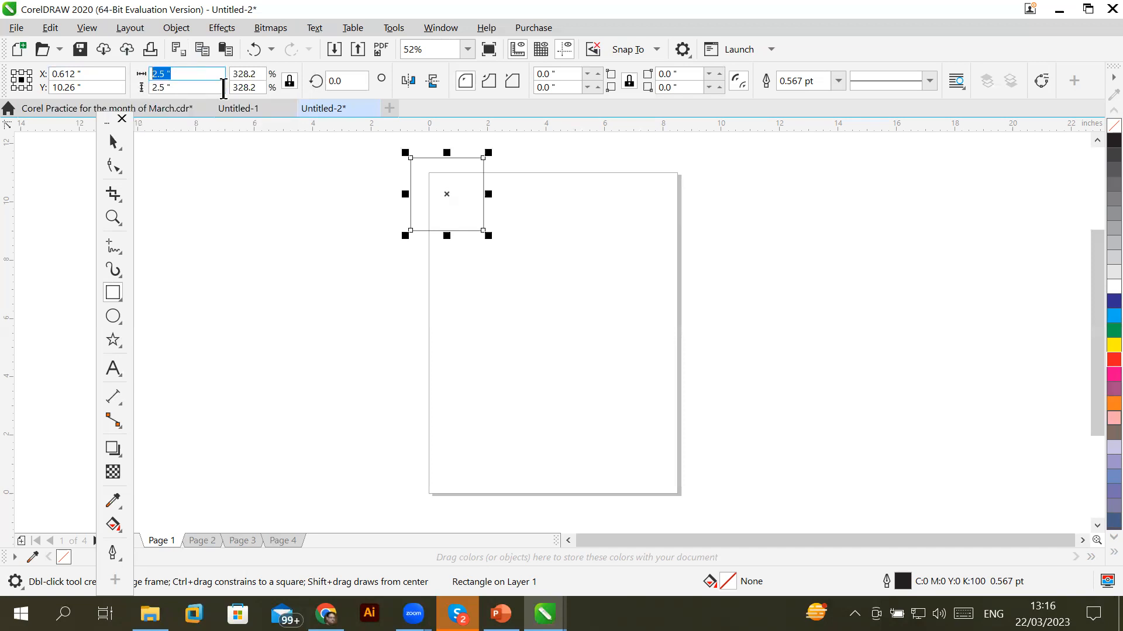
Unlock the width-to-height ratio and widen the shape to 5 inches only
click(288, 81)
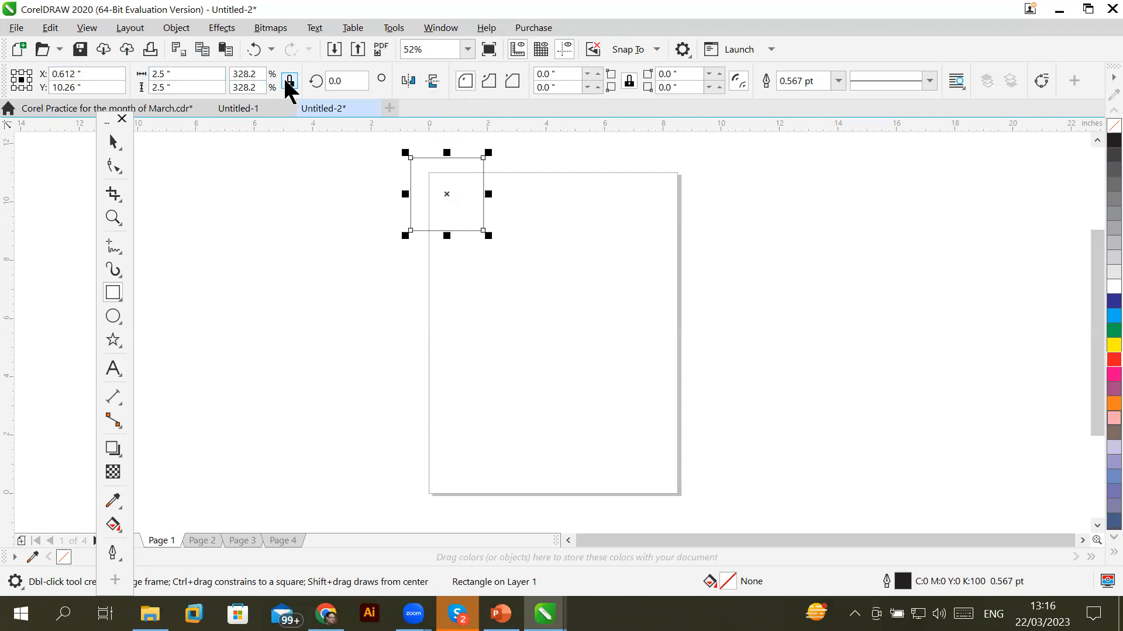
click(288, 82)
click(288, 82)
click(179, 80)
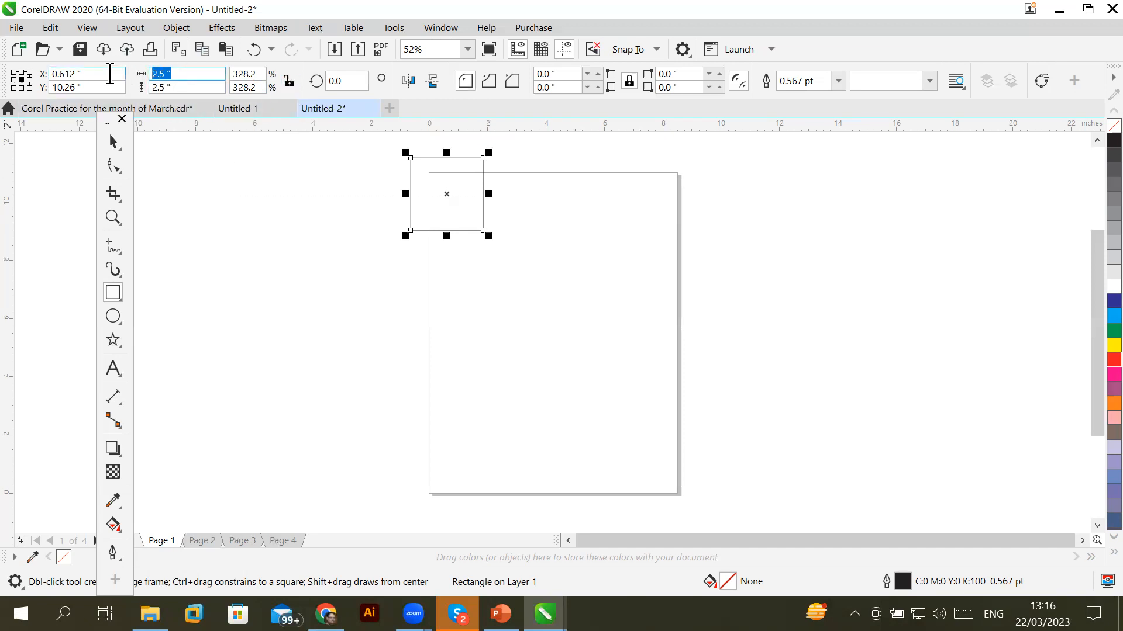
text(5)
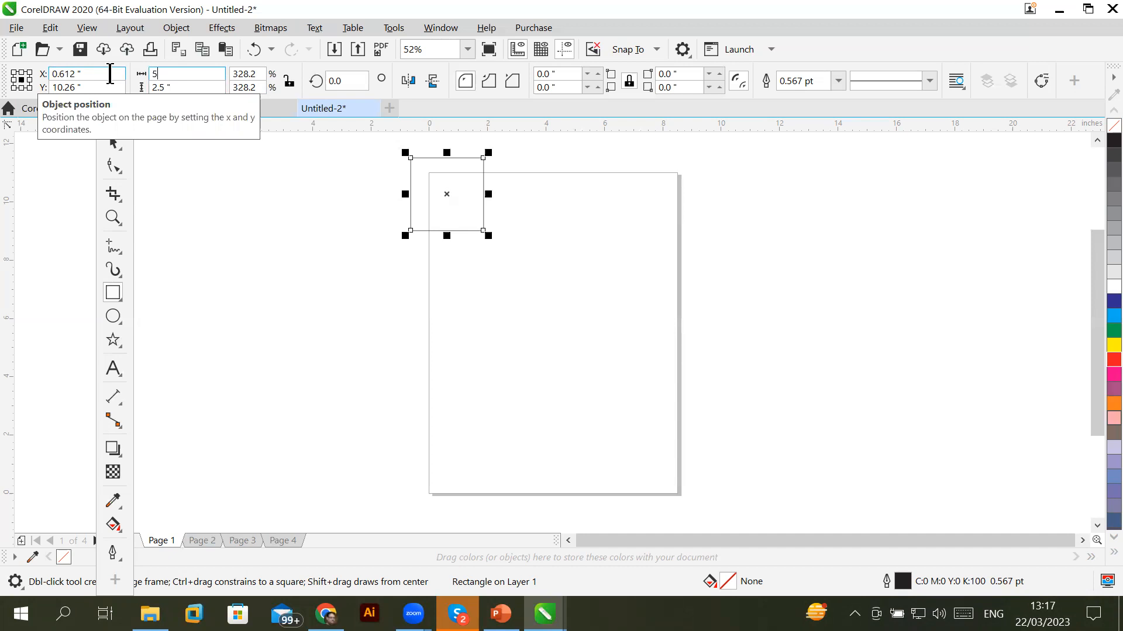
key(Return)
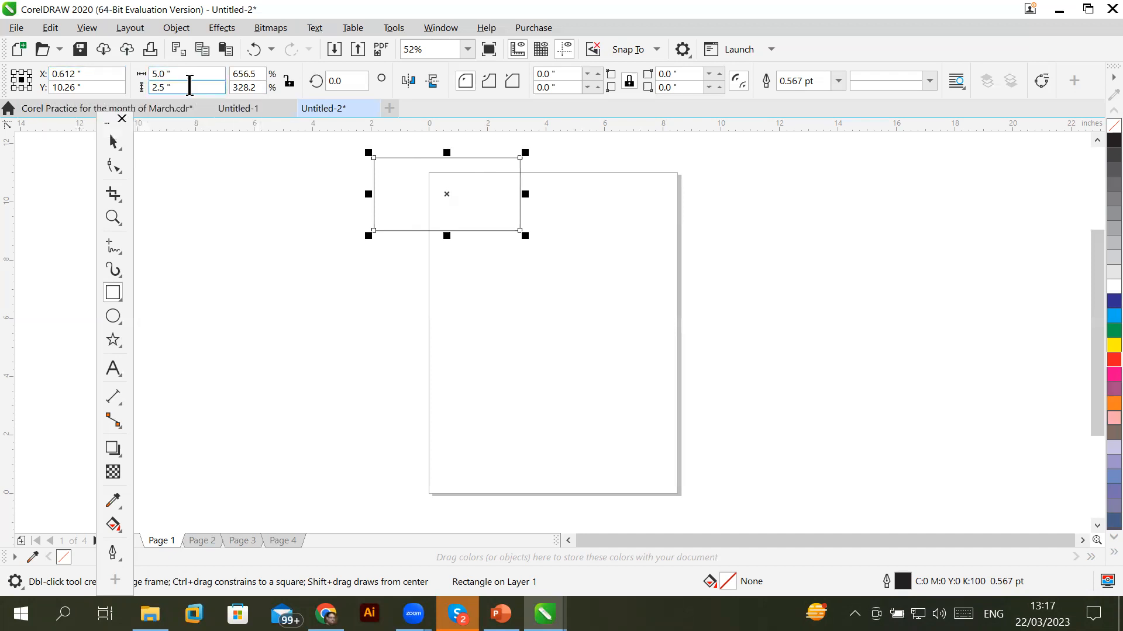
Relock the proportions and set the height to 1 inch, scaling the width to 2 inches
drag(187, 86, 108, 88)
click(181, 75)
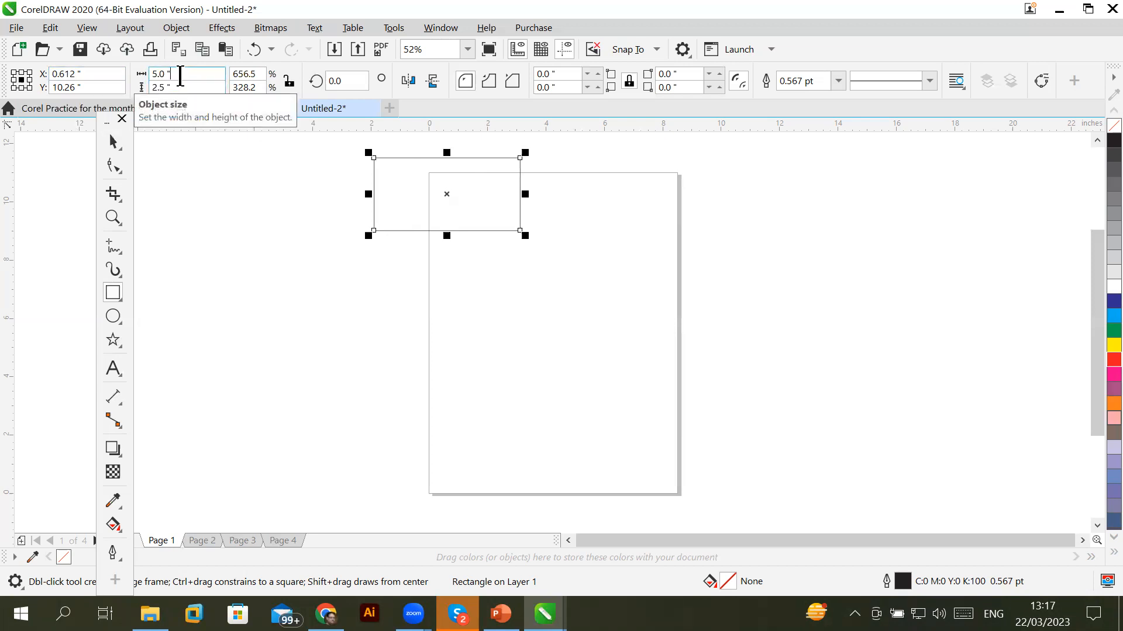
click(286, 85)
drag(191, 71, 83, 76)
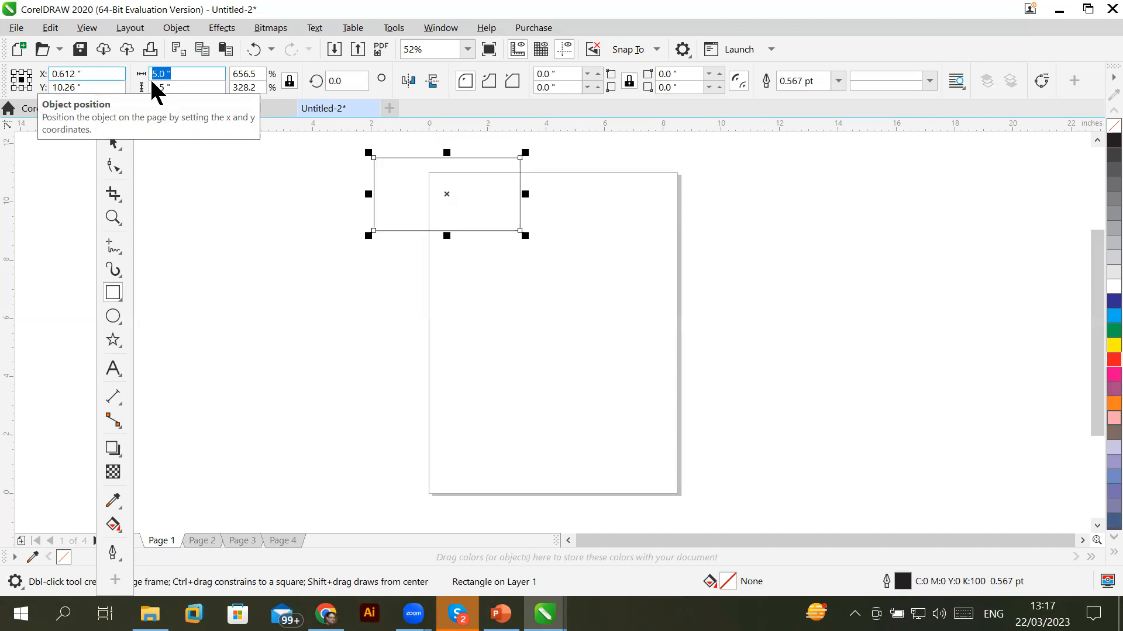
drag(170, 88, 144, 85)
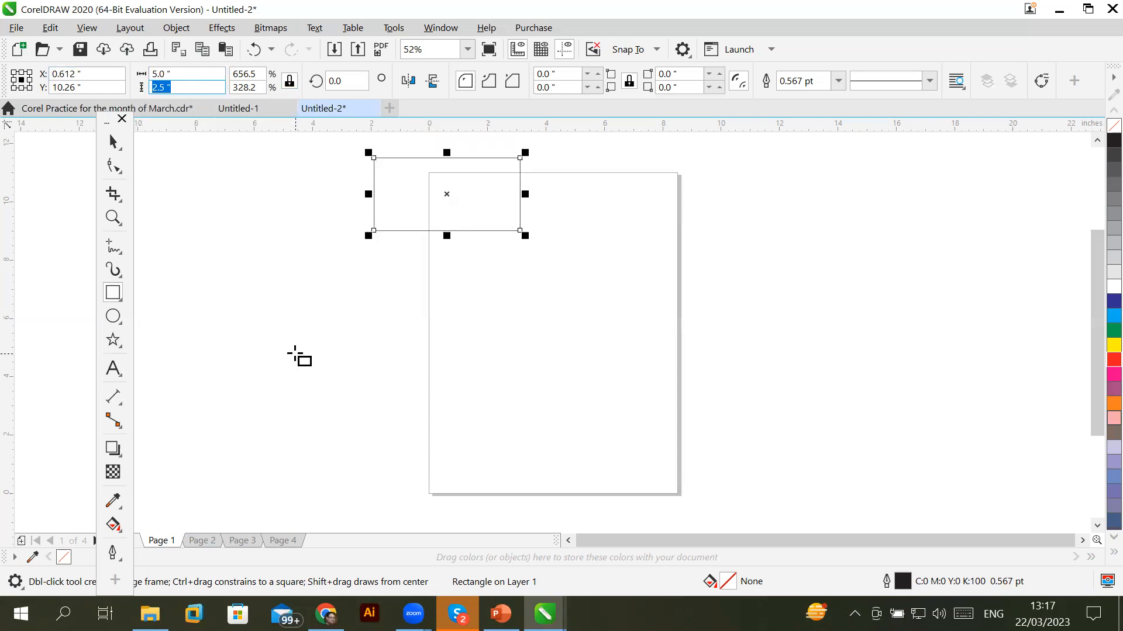
text(1)
key(Return)
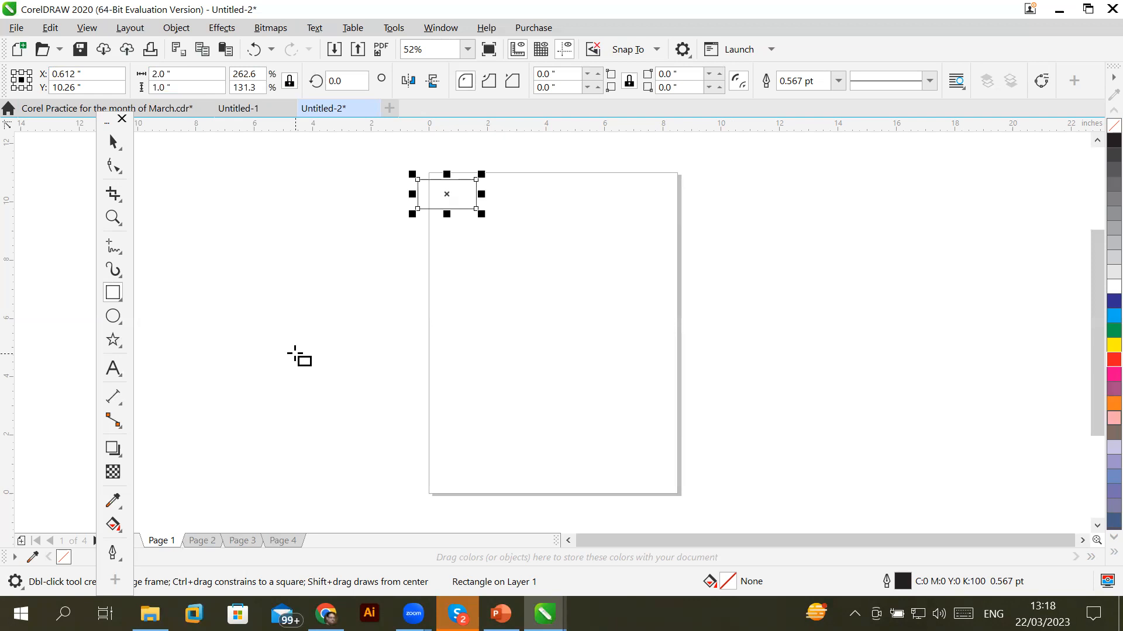
Lock the proportions and set the rectangle's width to 4 inches
click(289, 81)
drag(199, 75, 138, 69)
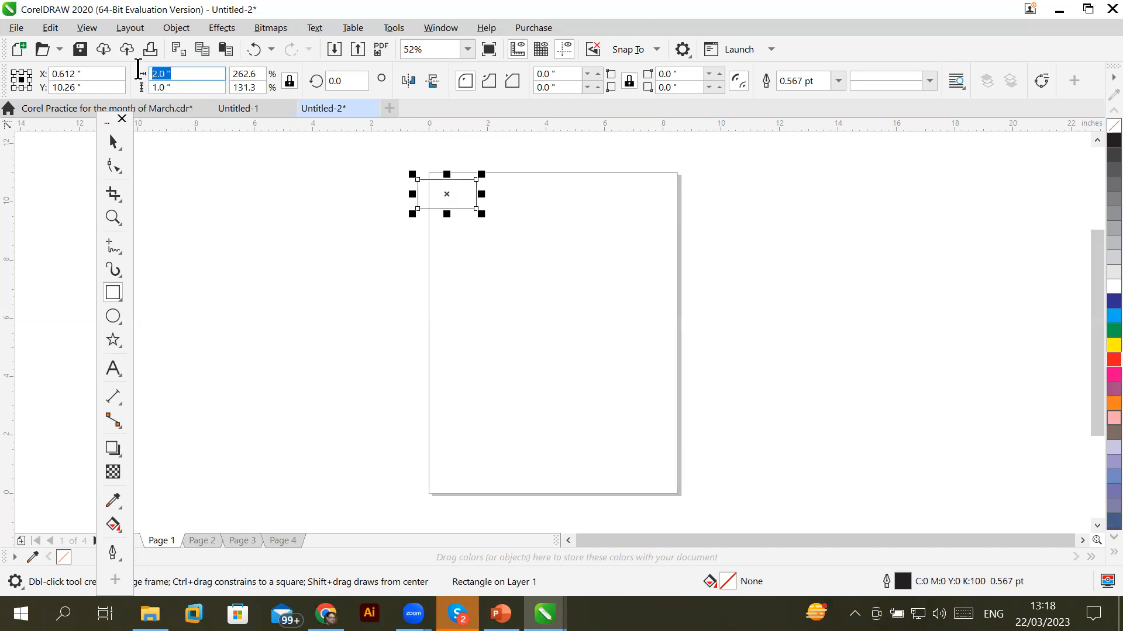
drag(197, 88, 135, 92)
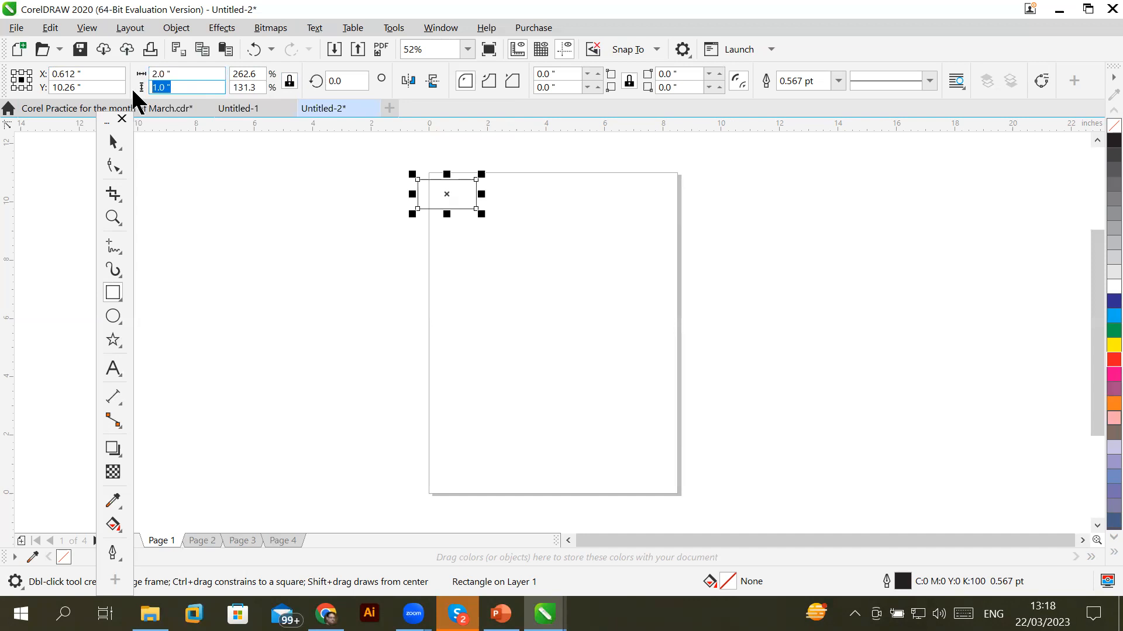
click(194, 76)
drag(194, 76, 130, 75)
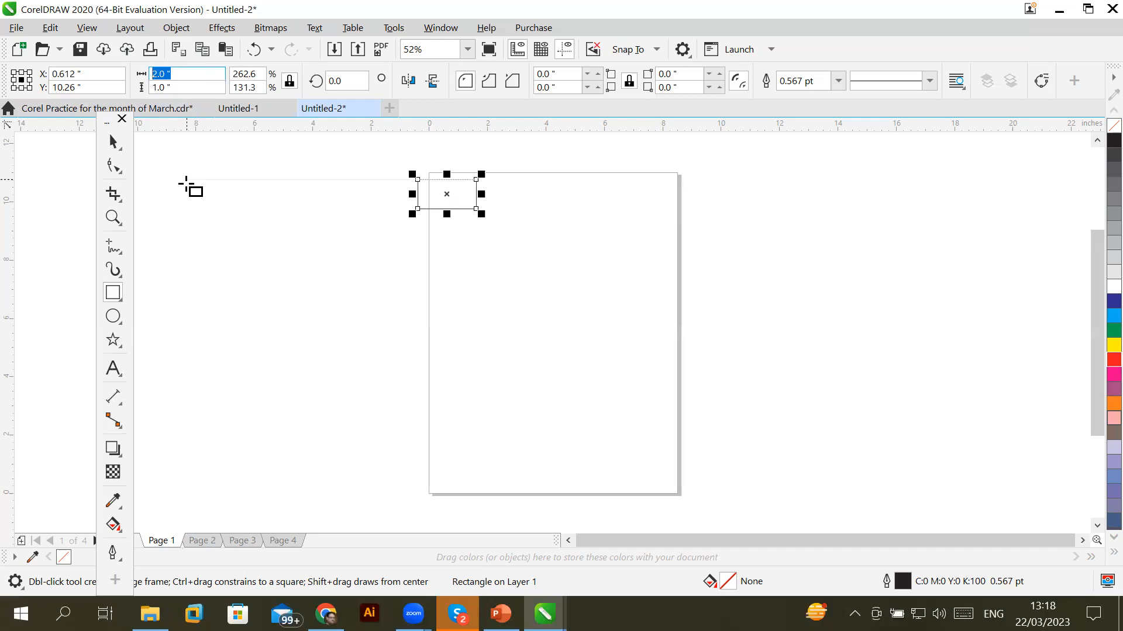
text(4)
key(Return)
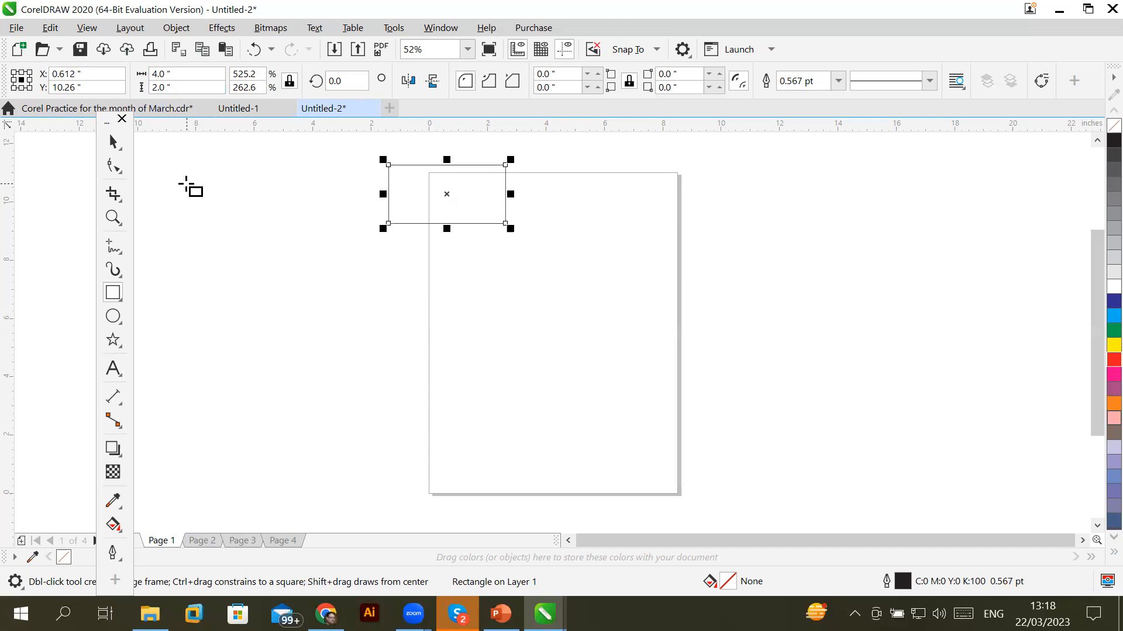
Unlock the width-to-height ratio and set the height to 4 inches too
click(289, 81)
click(170, 87)
drag(170, 88, 128, 88)
text(4)
key(Return)
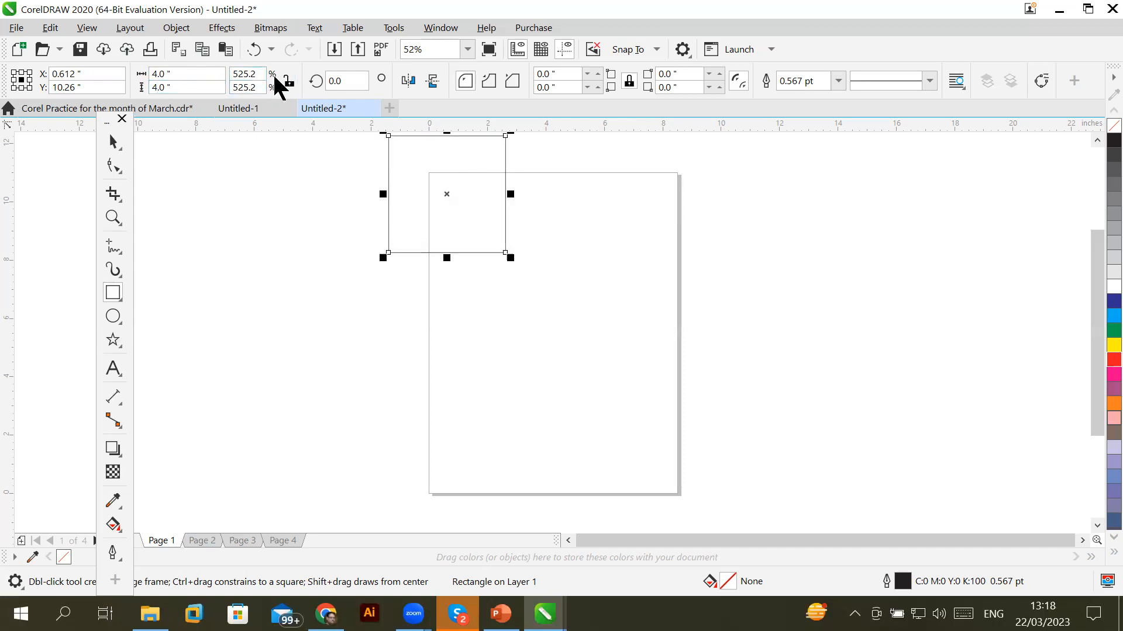
Relock the proportions and set the width to 1 inch, making a 1 x 1 inch square
click(289, 81)
double_click(212, 74)
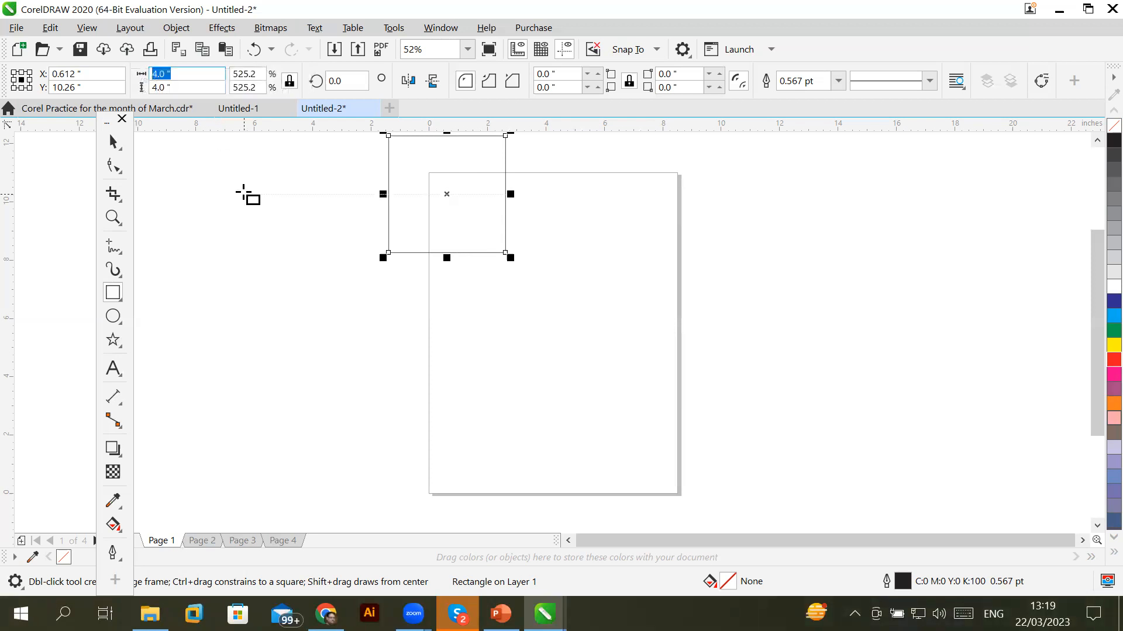
text(1)
key(Return)
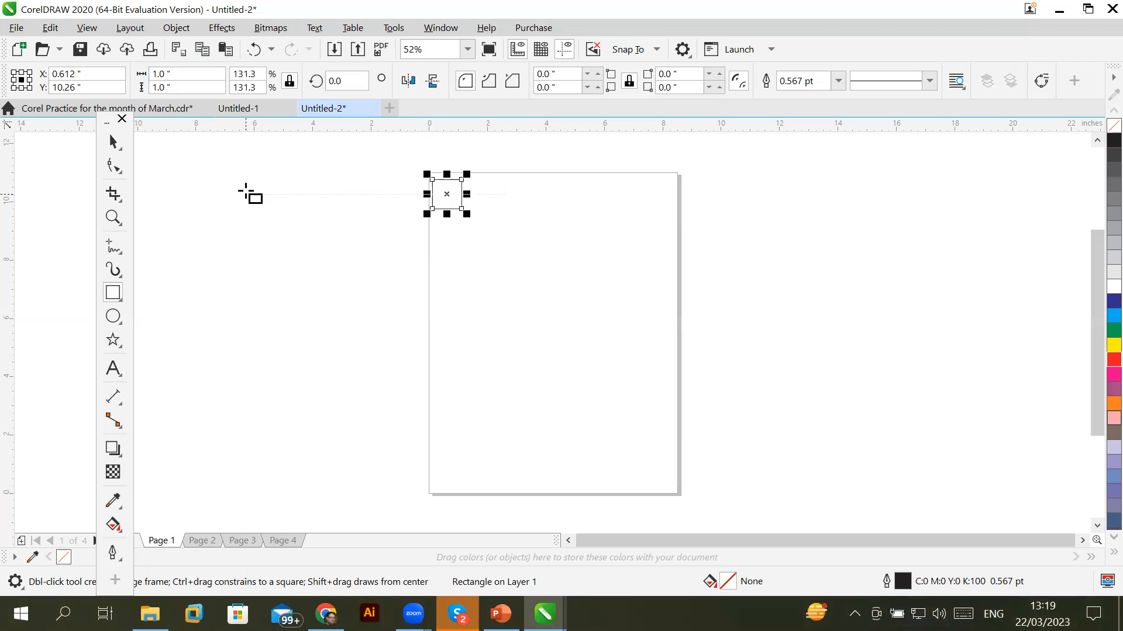
Zoom in on the square and link all four corner radii together
scroll(425, 183, up, 3)
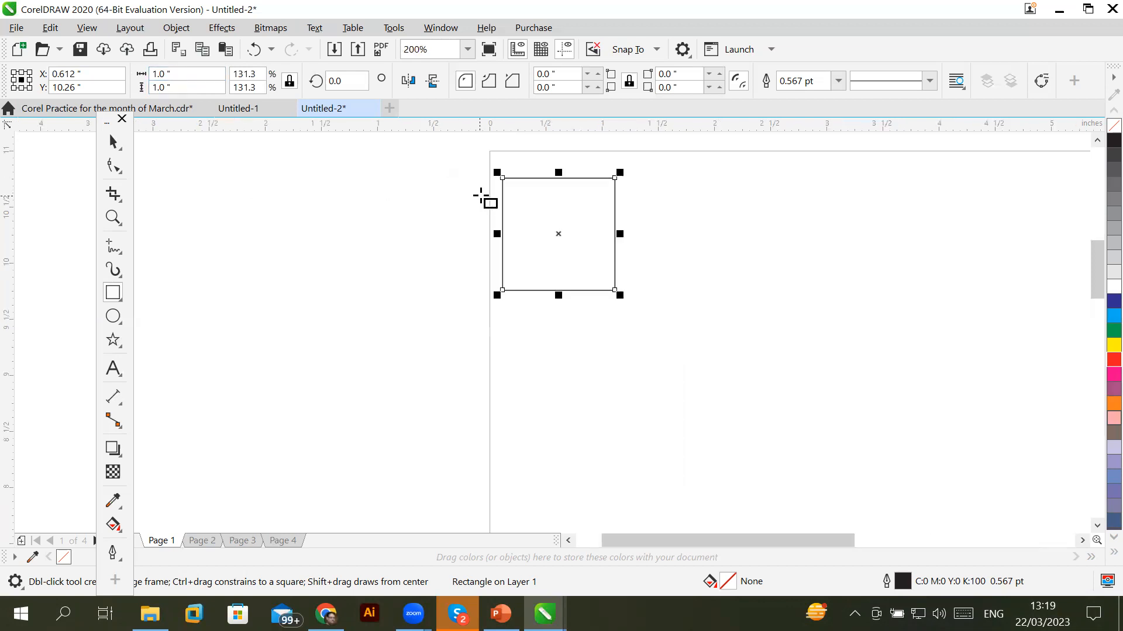
scroll(484, 199, up, 2)
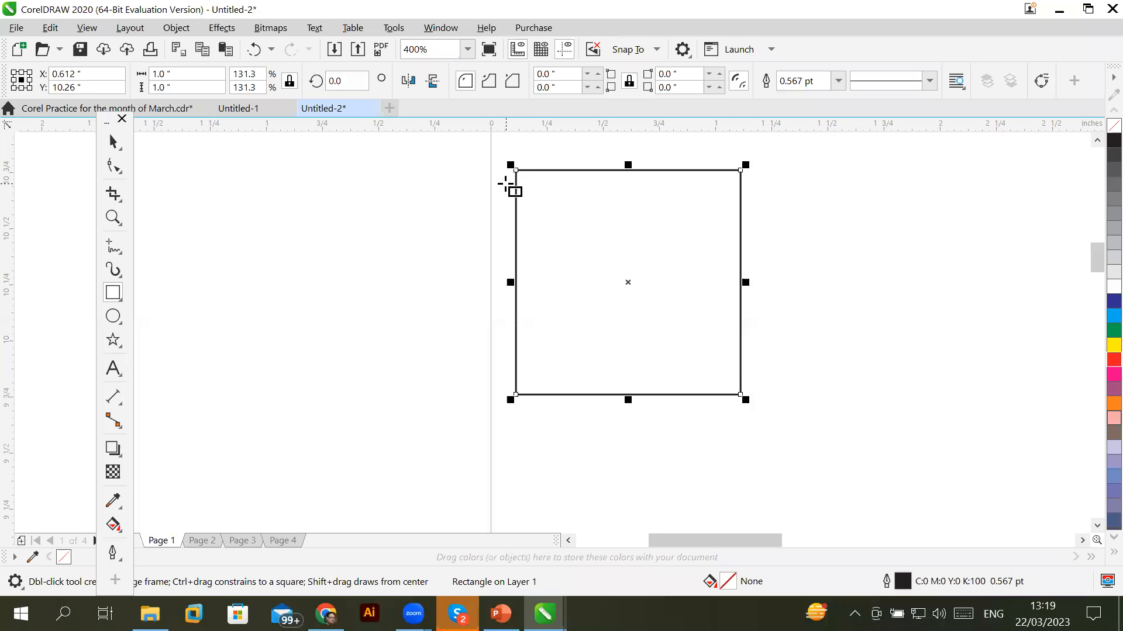
scroll(506, 184, up, 2)
mouse_move(1092, 252)
mouse_down()
mouse_move(1093, 242)
mouse_move(1092, 251)
mouse_up()
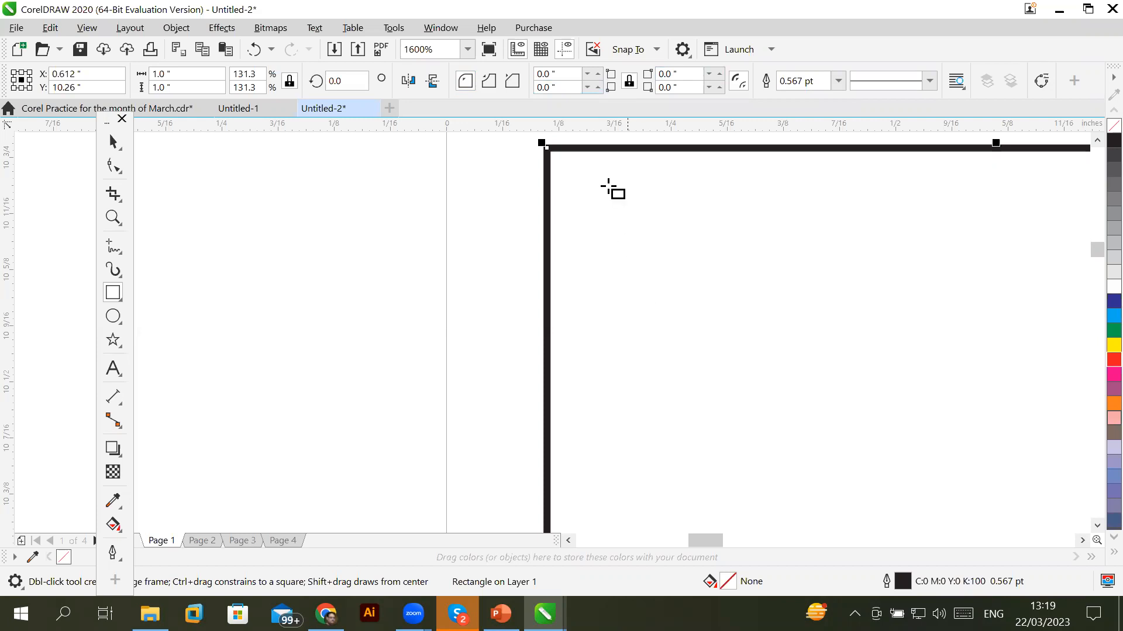
click(550, 75)
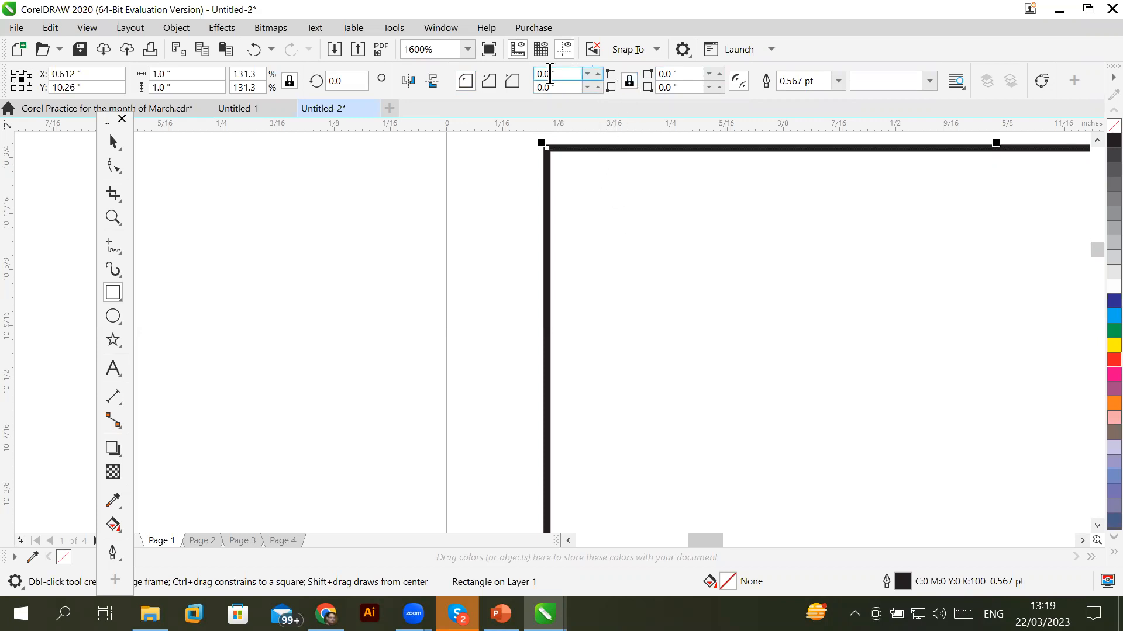
click(629, 87)
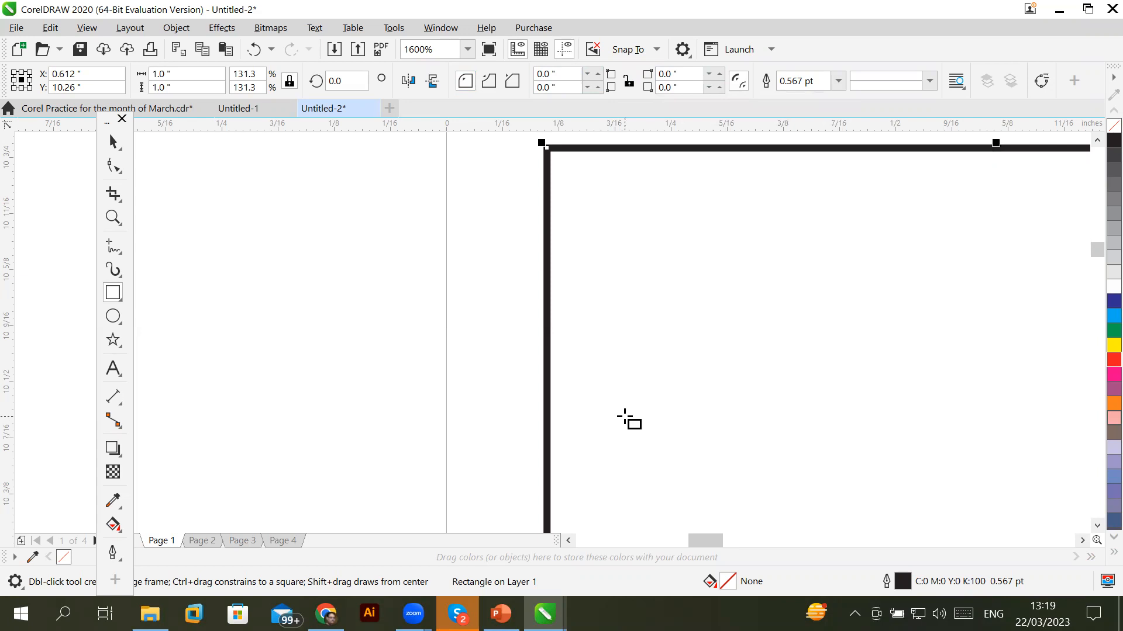
click(629, 87)
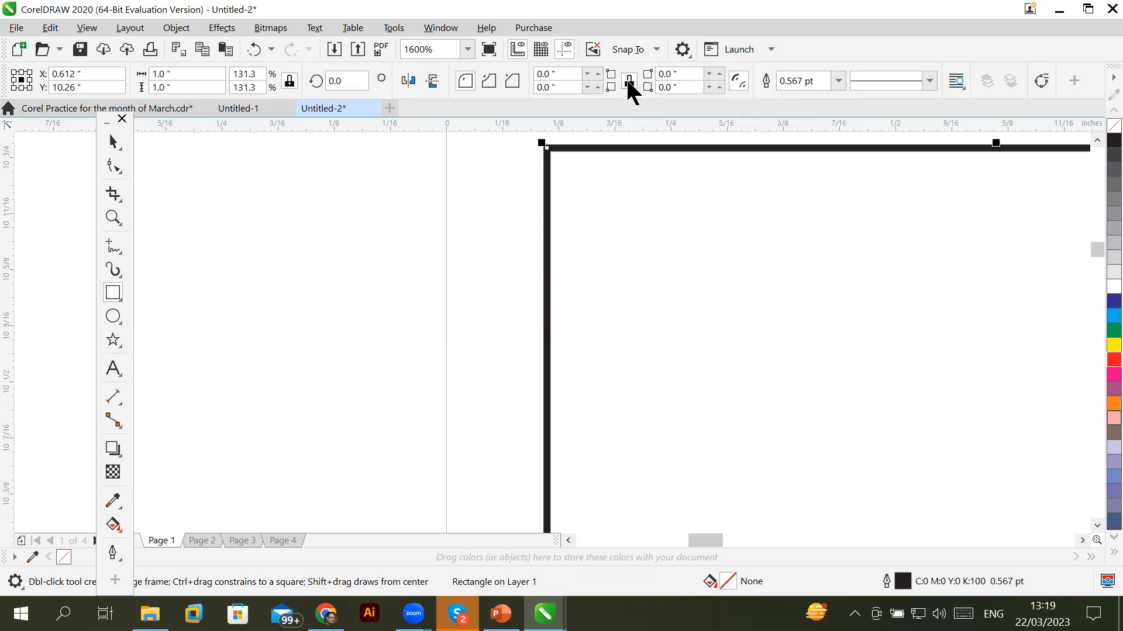
Return to the Pick tool and zoom to the selected square
click(1082, 540)
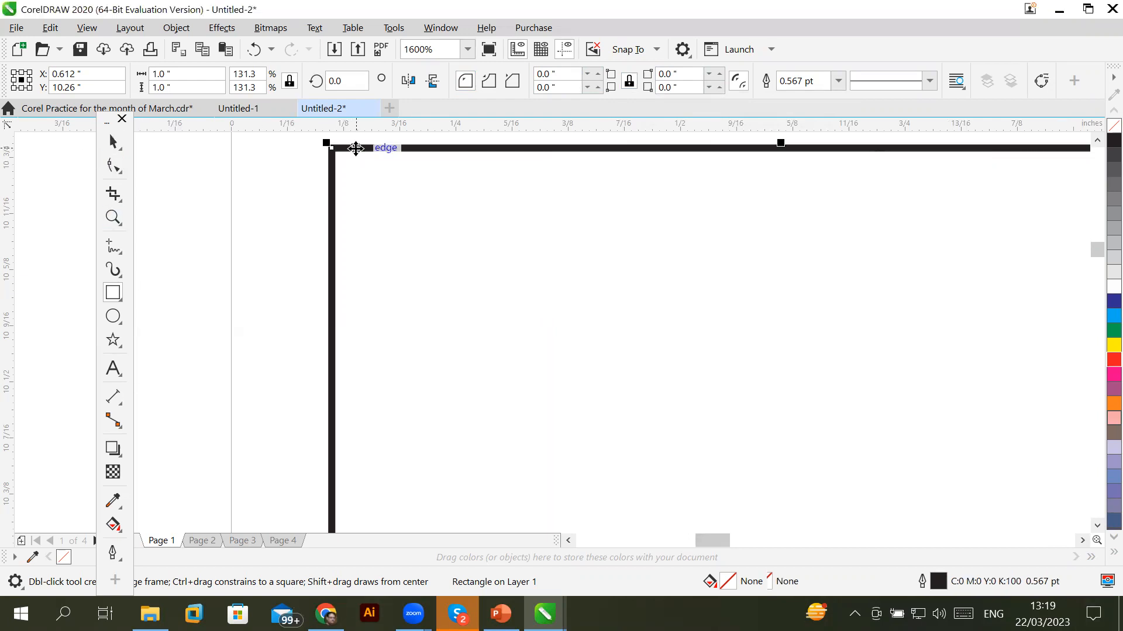
key(space)
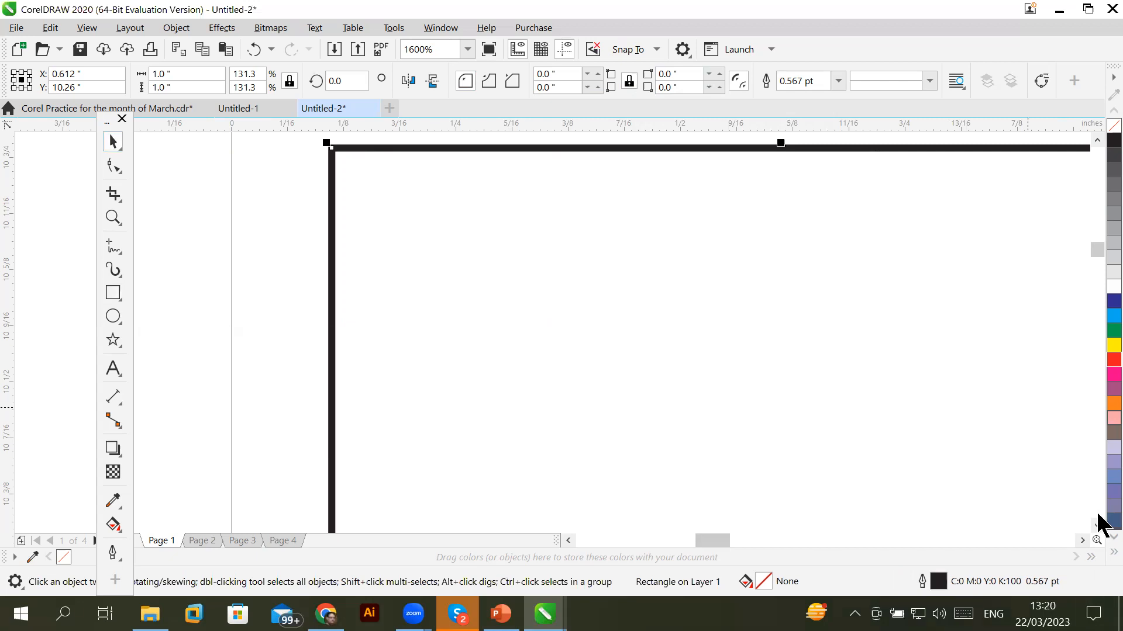
key(shift+F2)
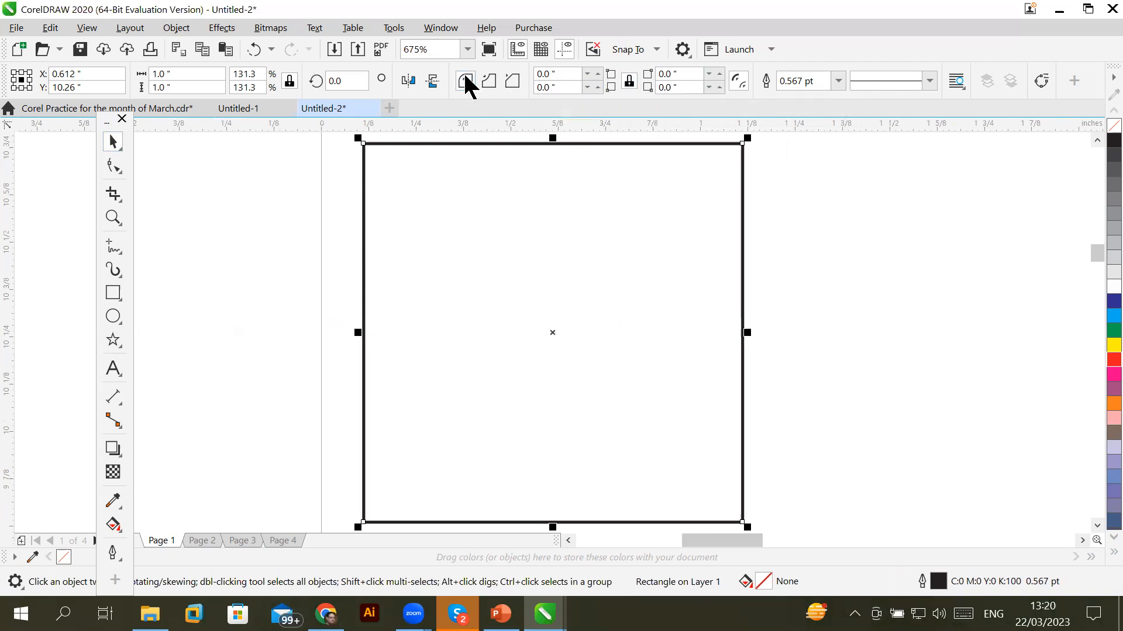
Preview rounding all four linked corners, then bring them back to sharp
click(597, 73)
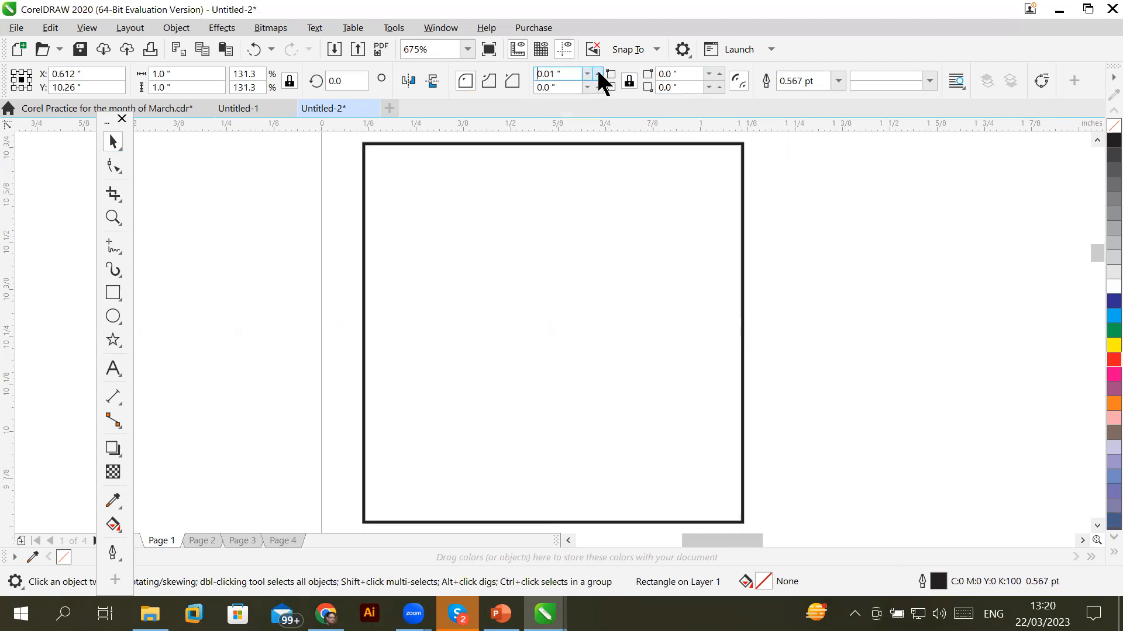
click(597, 73)
click(597, 73)
click(597, 73)
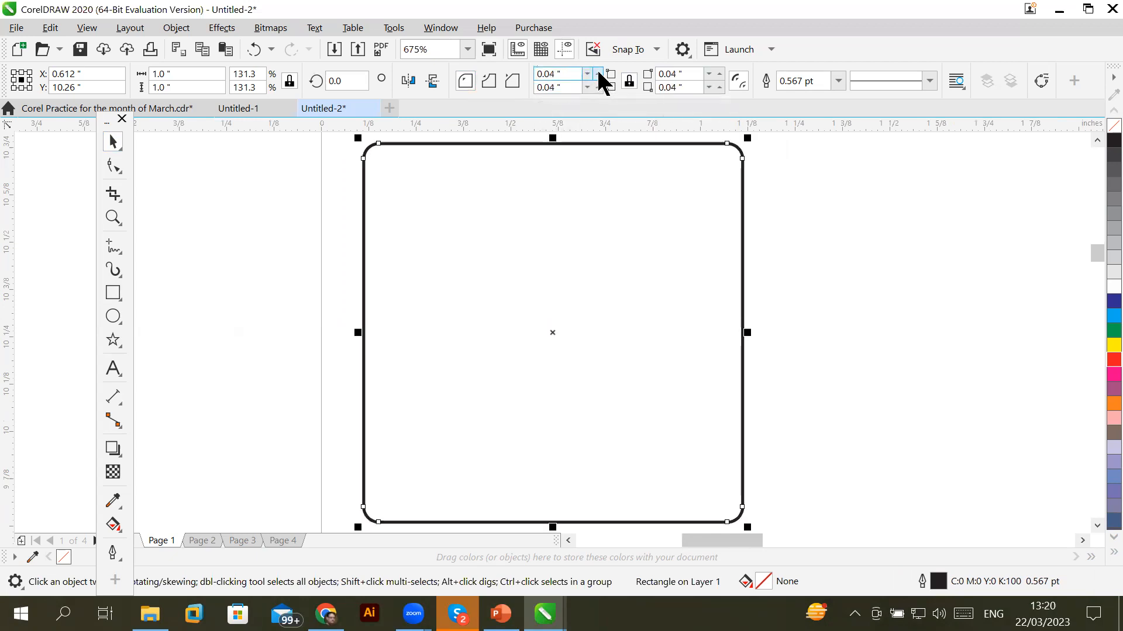
click(597, 74)
click(597, 73)
click(598, 73)
click(597, 73)
click(597, 74)
click(598, 73)
click(598, 73)
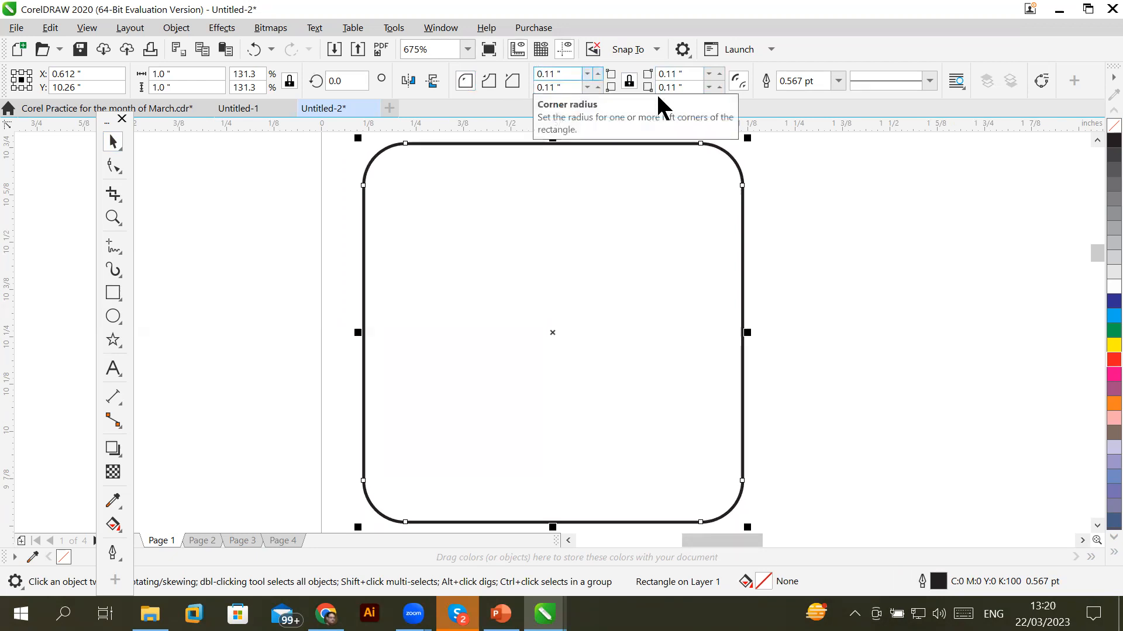
click(586, 74)
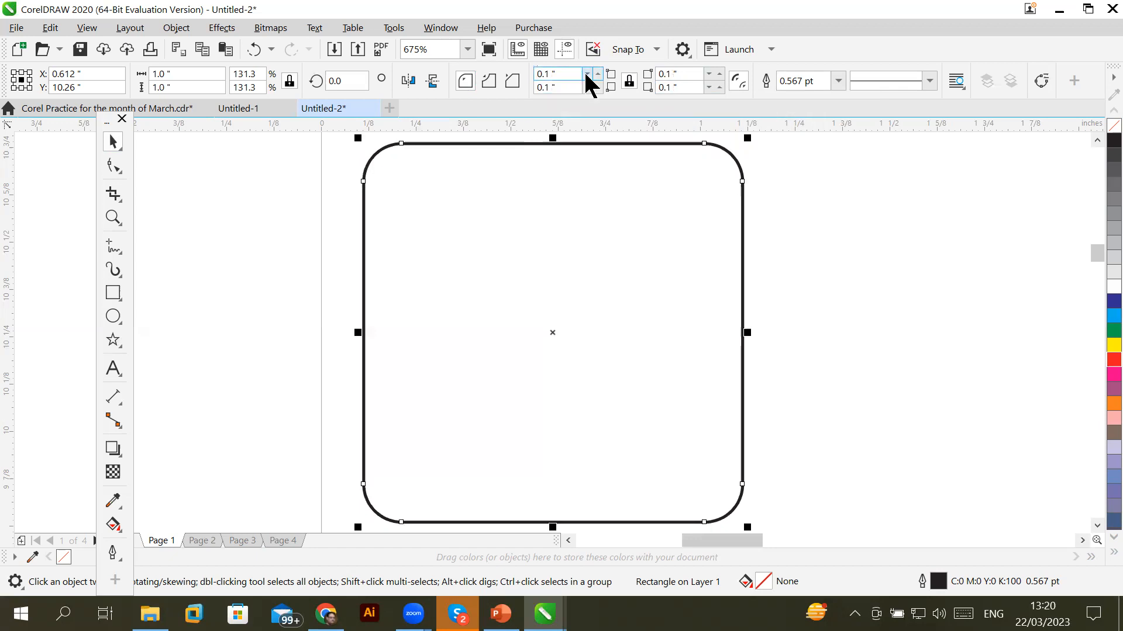
click(587, 74)
click(587, 74)
click(586, 75)
click(586, 75)
Unlink the corner radii and progressively round only the top-left corner
click(630, 82)
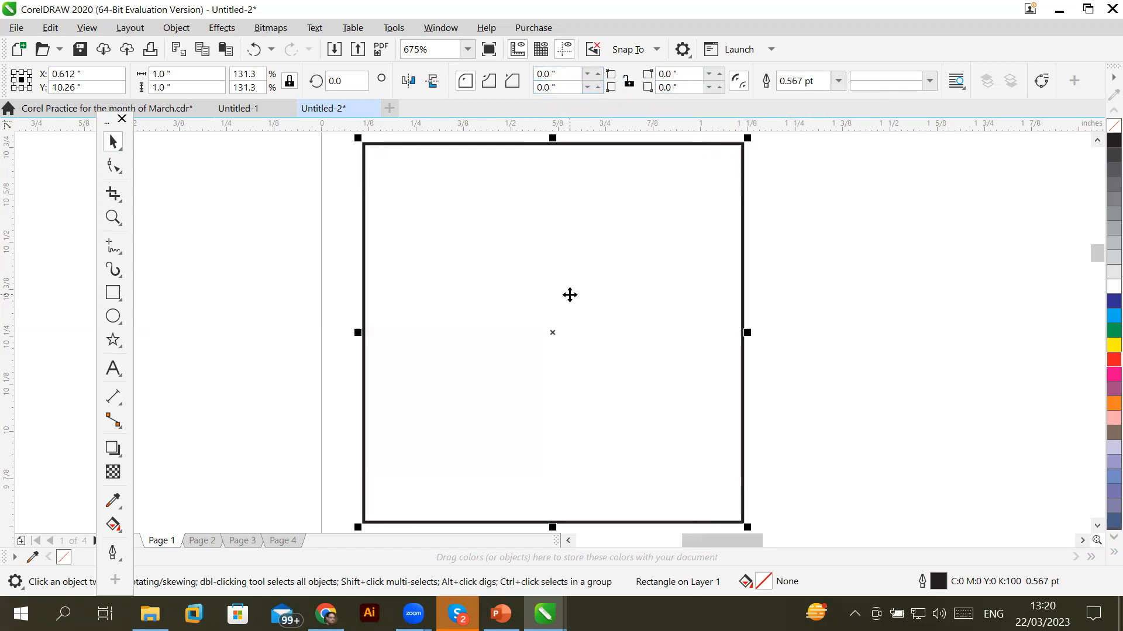
click(598, 71)
click(597, 71)
click(598, 70)
click(598, 71)
click(598, 70)
click(598, 70)
click(598, 71)
click(598, 71)
click(597, 71)
click(598, 71)
click(598, 70)
click(597, 71)
click(597, 71)
click(598, 71)
click(598, 71)
click(597, 71)
click(598, 70)
click(597, 71)
click(597, 71)
click(598, 71)
click(597, 70)
click(598, 71)
click(597, 71)
click(597, 71)
click(598, 71)
click(597, 71)
click(598, 70)
click(598, 70)
click(597, 70)
click(597, 71)
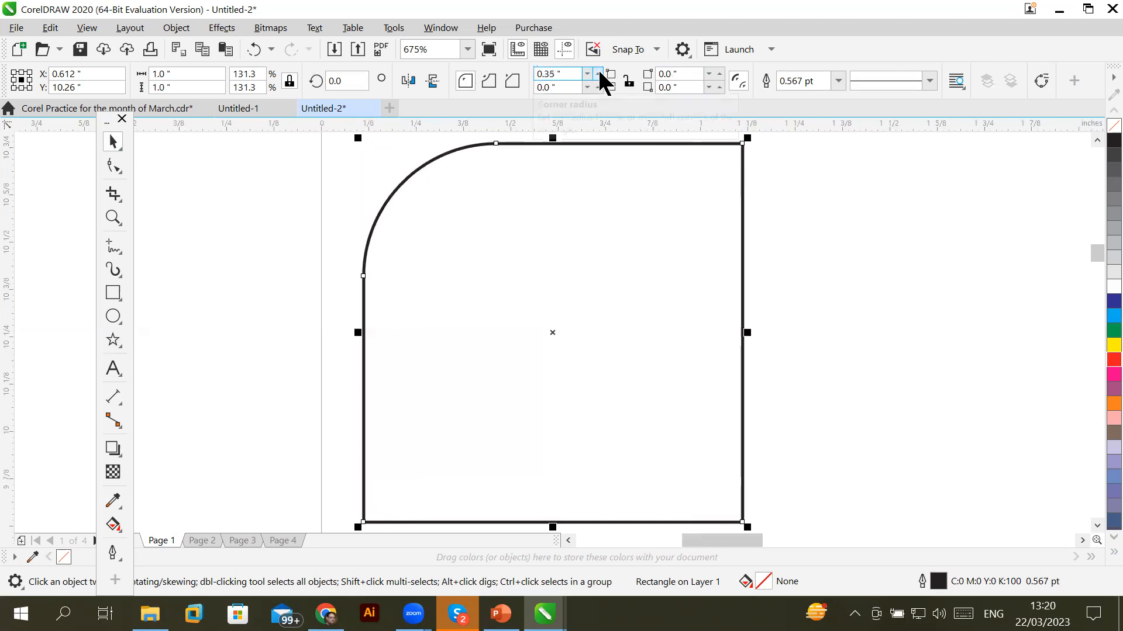
Progressively round the bottom-right corner as well
click(719, 85)
click(720, 85)
click(719, 86)
click(719, 85)
click(719, 86)
click(719, 85)
click(719, 85)
click(719, 86)
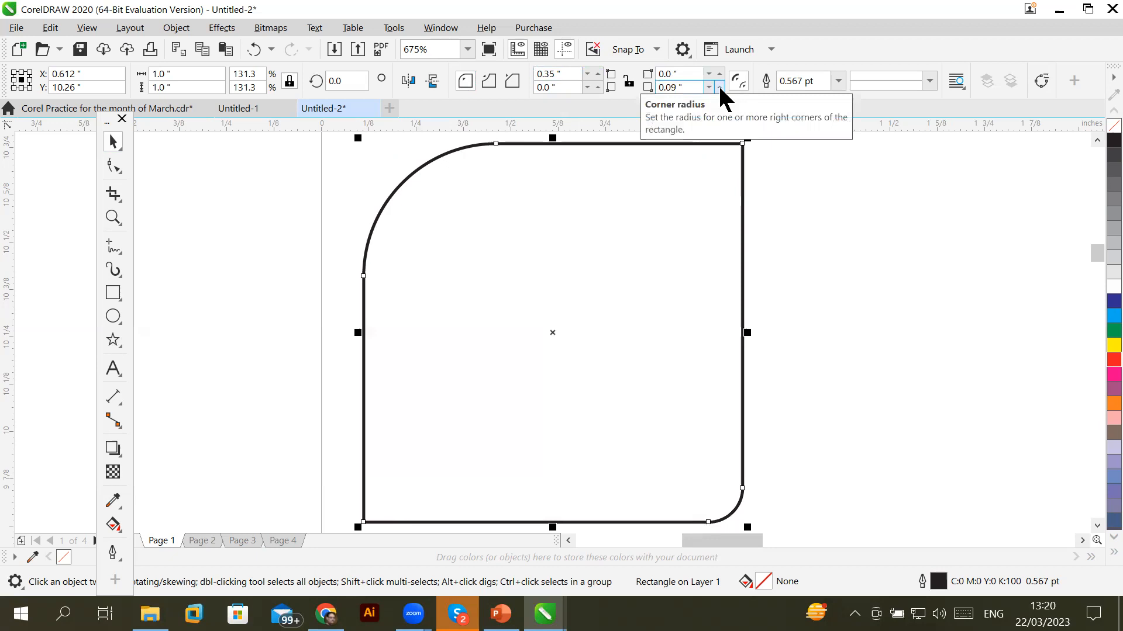
click(719, 86)
click(720, 85)
click(719, 85)
click(719, 85)
click(719, 85)
click(719, 86)
click(719, 86)
click(719, 85)
click(719, 85)
click(719, 86)
click(719, 85)
click(719, 85)
click(719, 86)
click(719, 86)
click(719, 85)
click(719, 85)
click(719, 86)
click(719, 86)
click(719, 85)
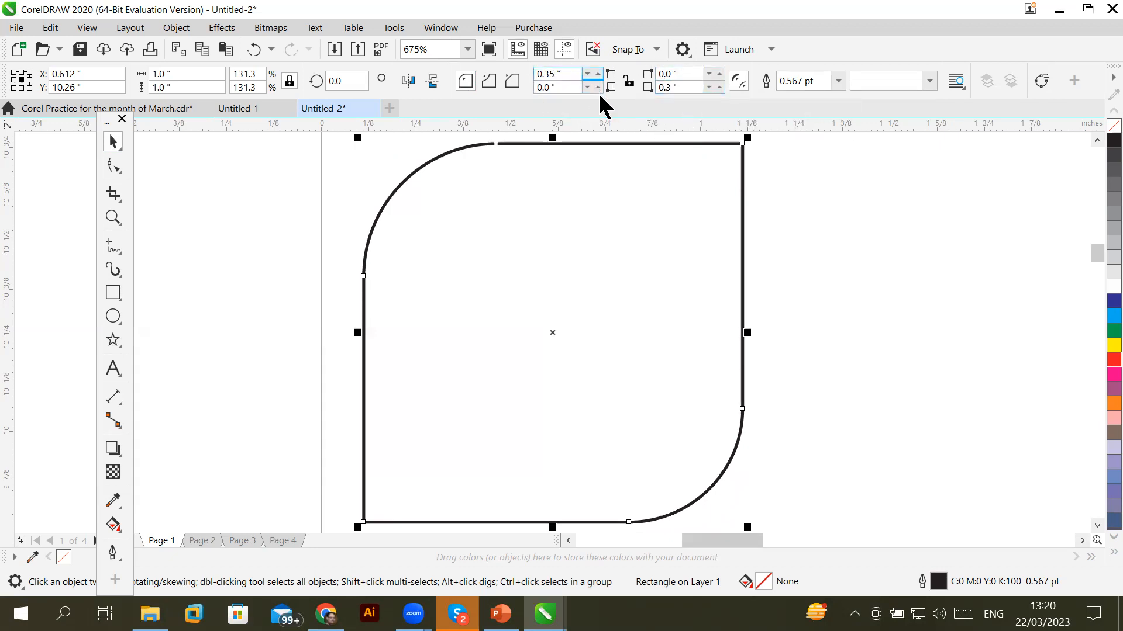
Set the bottom-right radius to 9 inches and the top-left radius to 0
drag(687, 86, 612, 87)
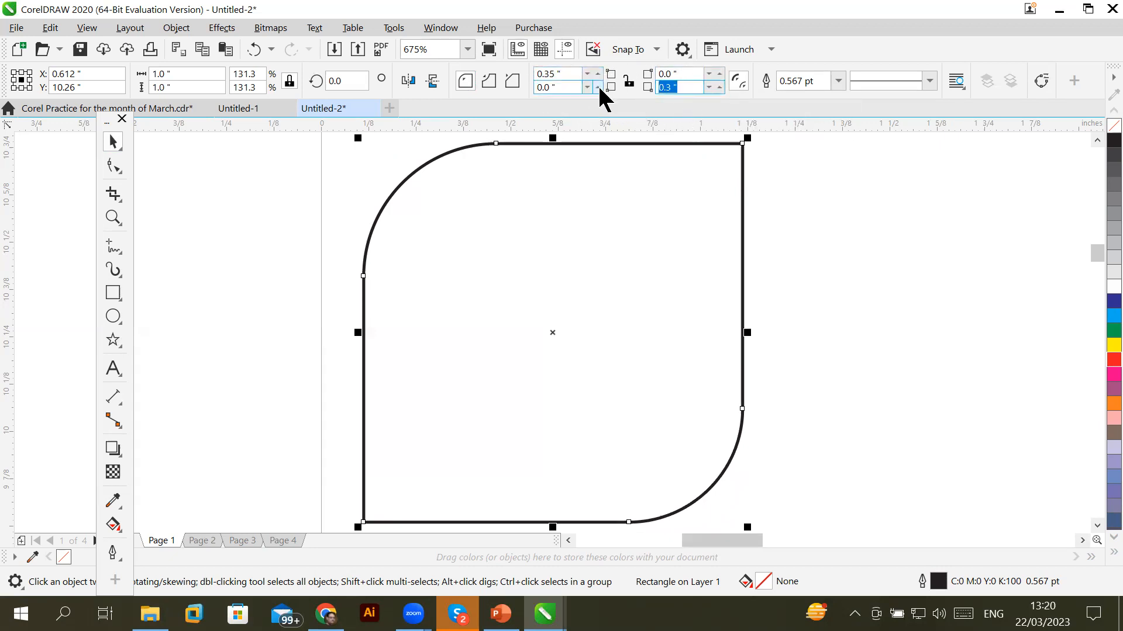
text(9)
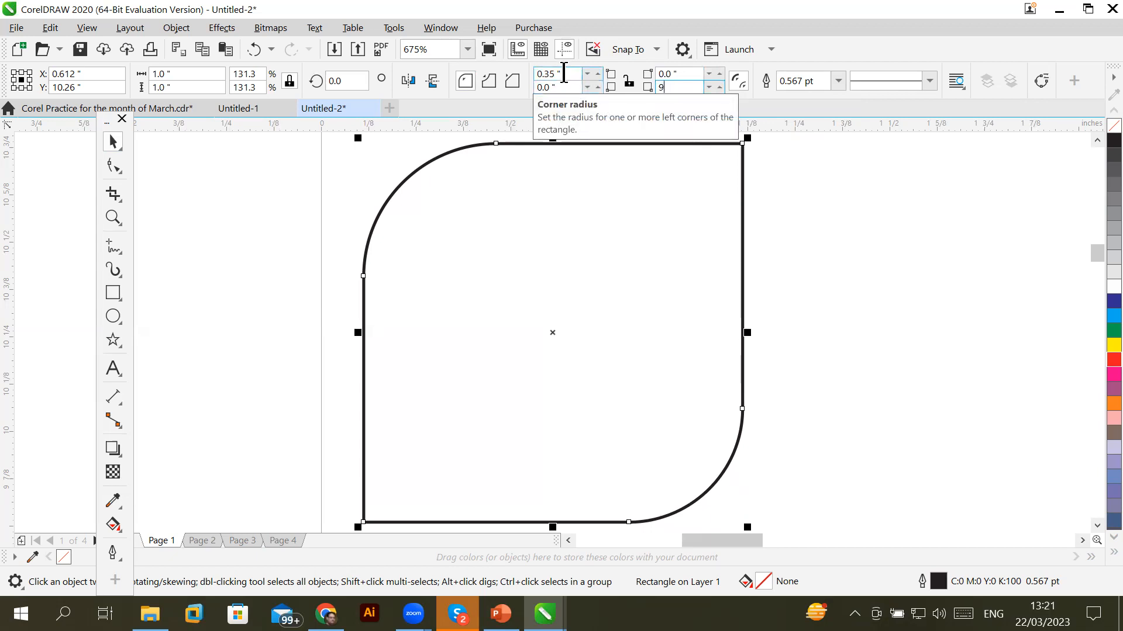
drag(564, 73, 471, 63)
text(9)
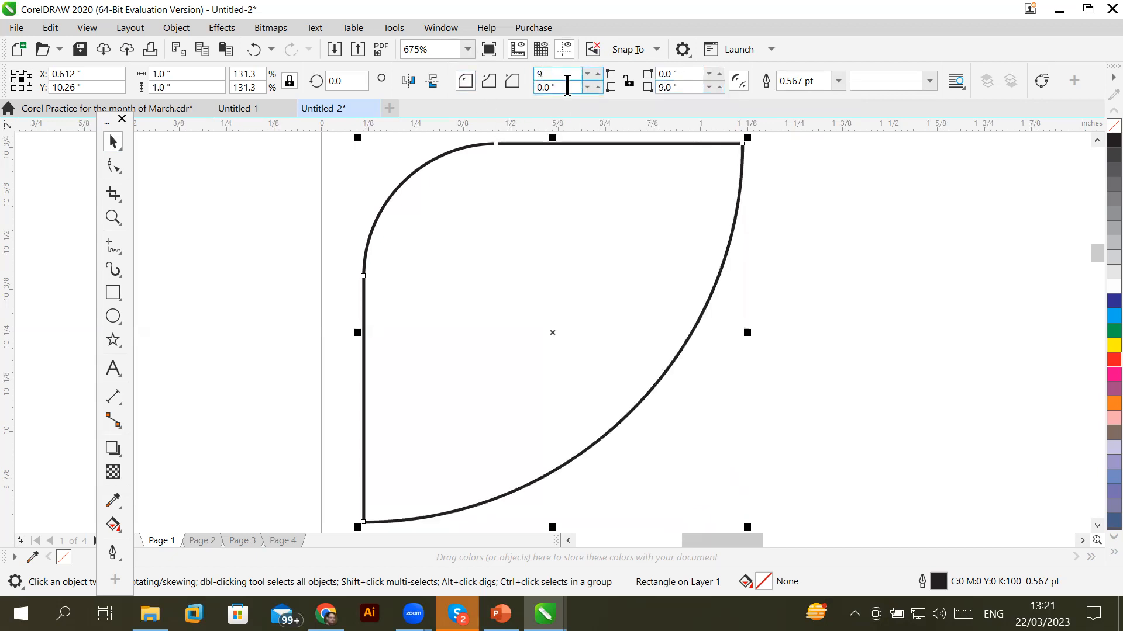
key(BackSpace)
text(0)
click(579, 88)
key(Return)
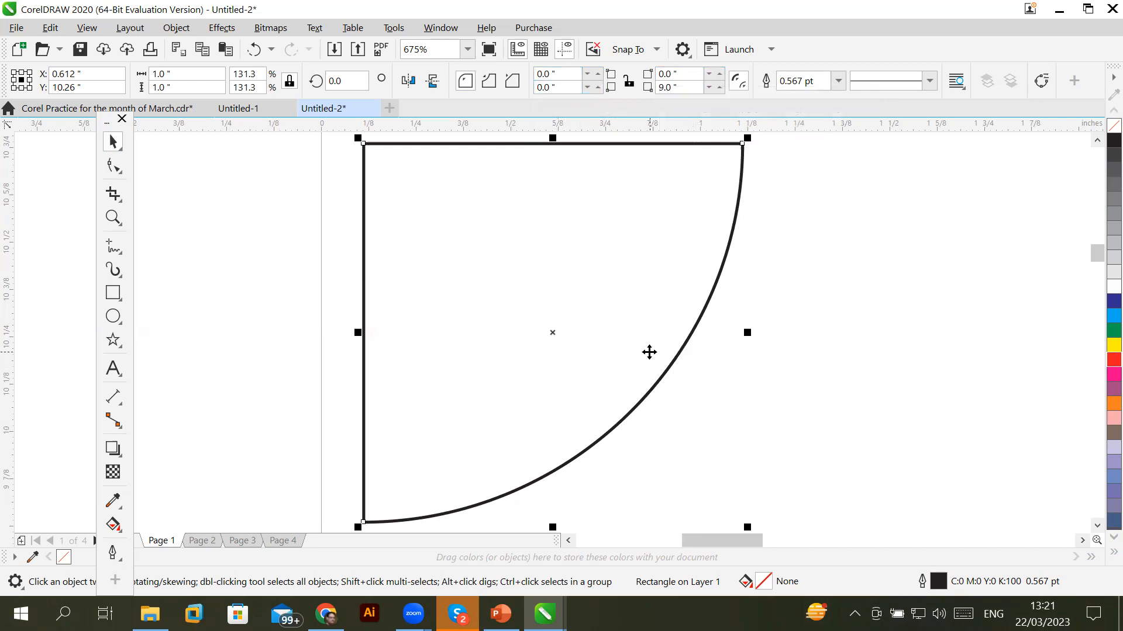
scroll(649, 352, down, 3)
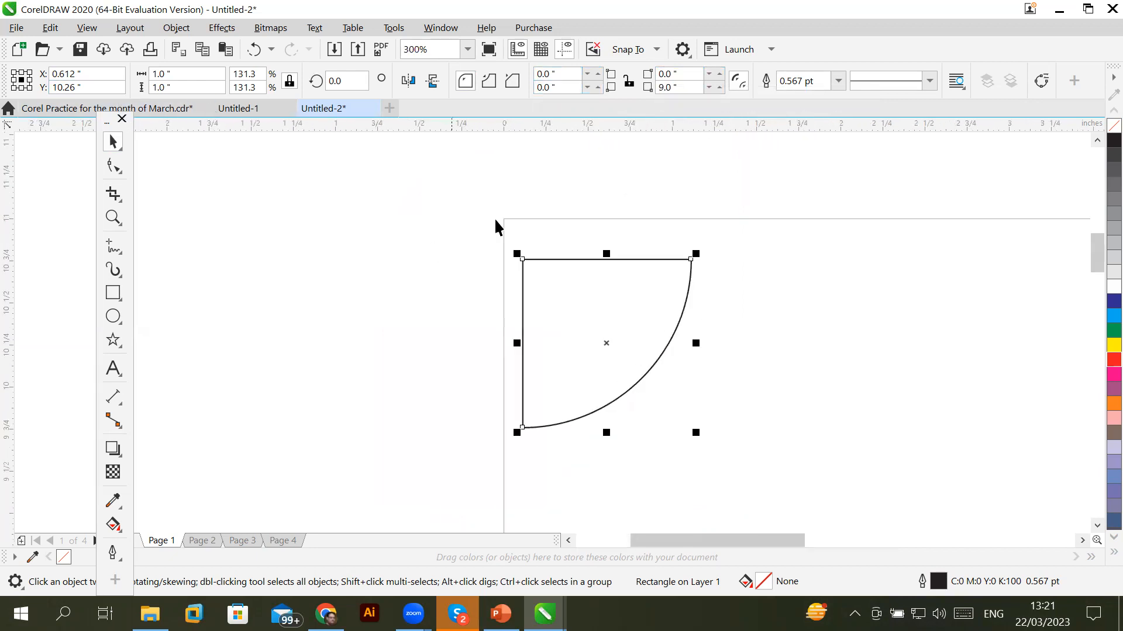
Reset the bottom-right corner radius to 0, restoring a sharp-cornered square
click(559, 258)
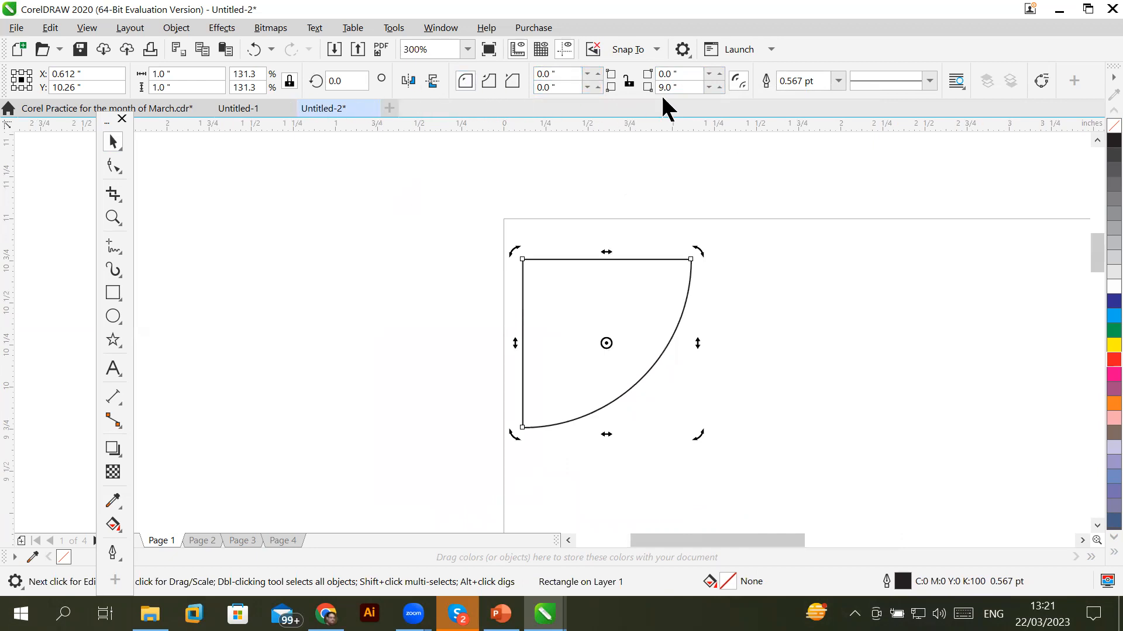
click(682, 88)
text(0)
key(Return)
click(567, 296)
Switch the square's corner style to scalloped
scroll(567, 296, up, 2)
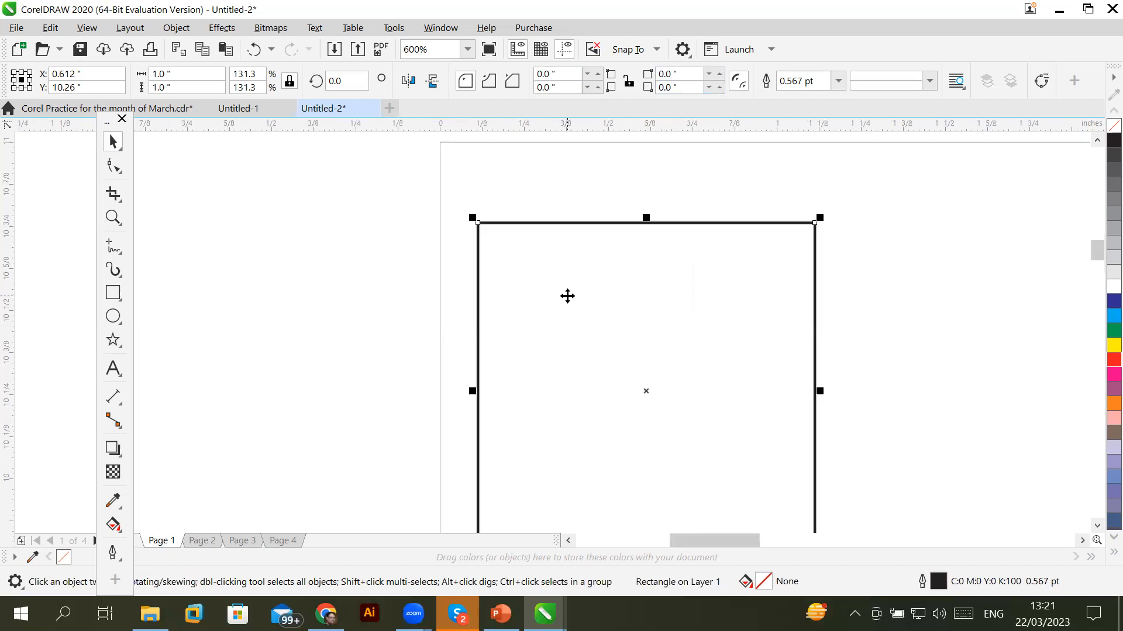
click(1097, 525)
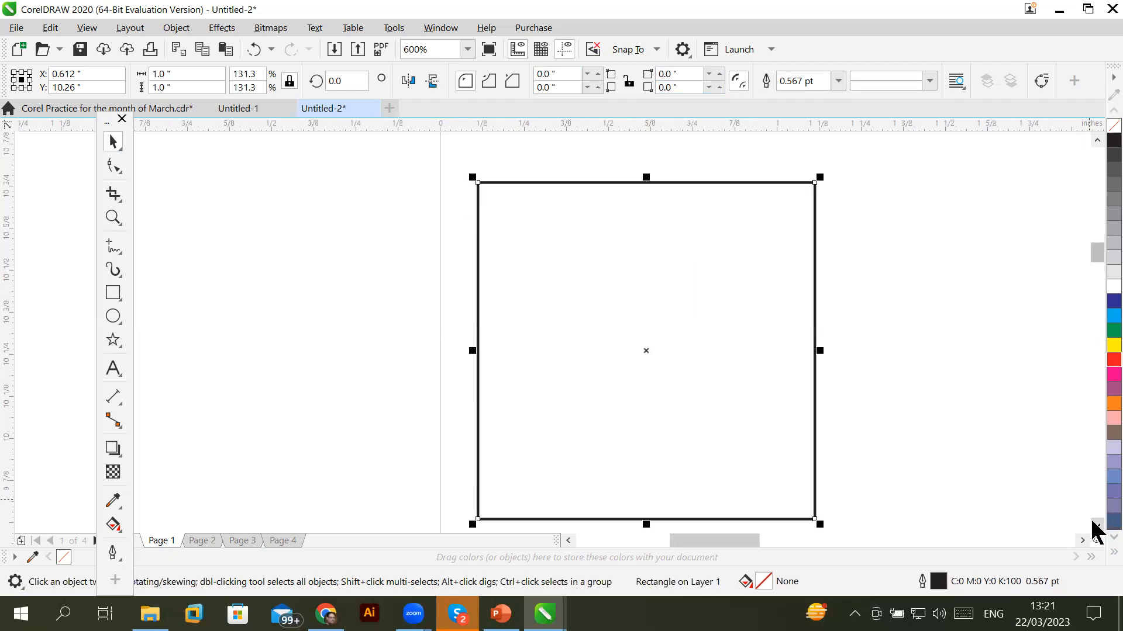
click(487, 79)
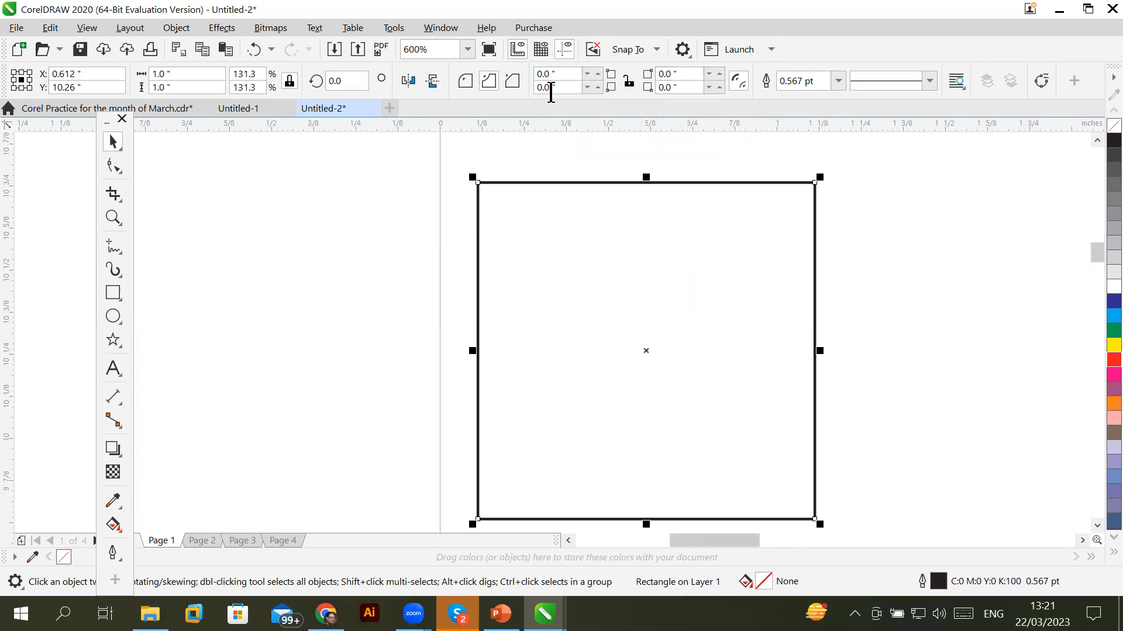
Link the four corners and grow the scalloped corners up to 0.19 inches
click(628, 82)
click(597, 75)
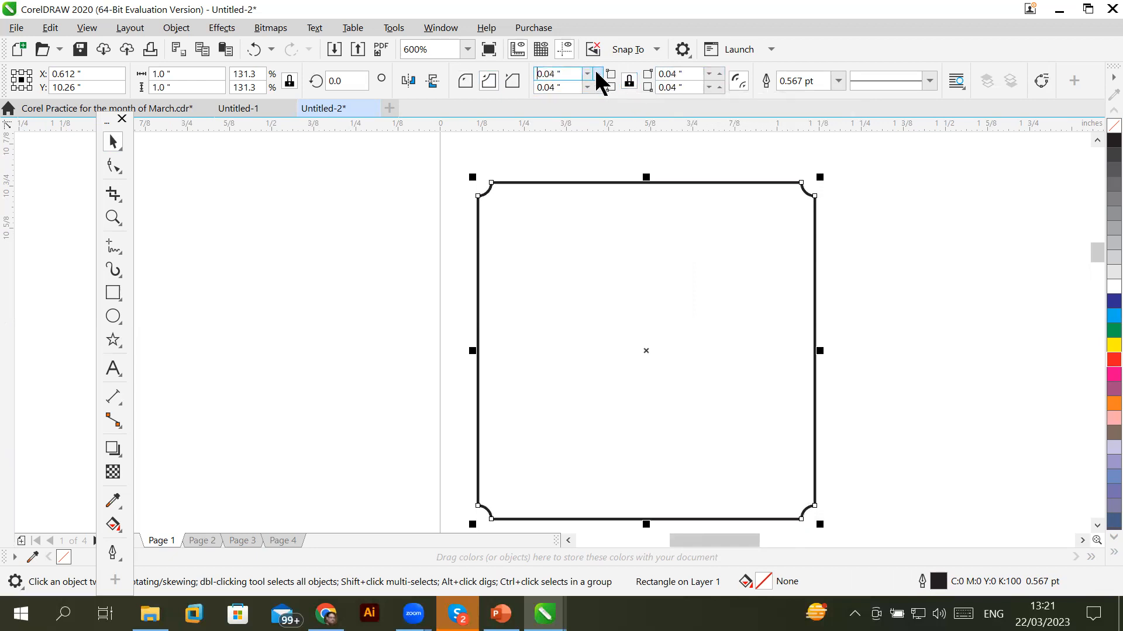
click(597, 75)
click(597, 74)
click(597, 75)
click(596, 75)
click(597, 74)
click(597, 75)
click(597, 75)
click(597, 75)
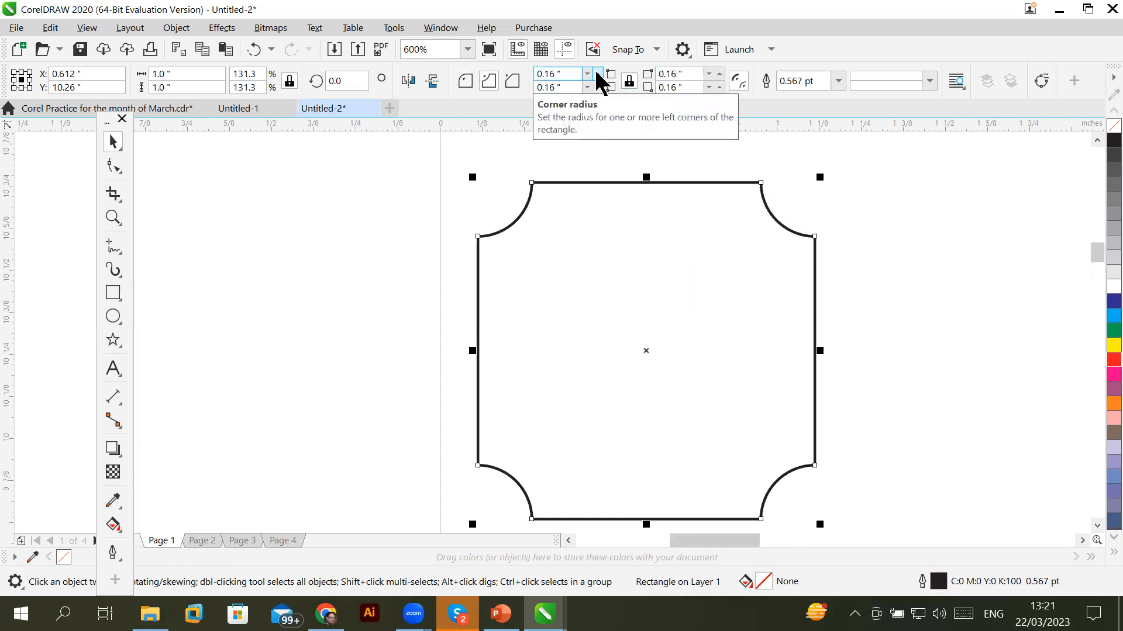
click(597, 75)
click(597, 74)
click(597, 74)
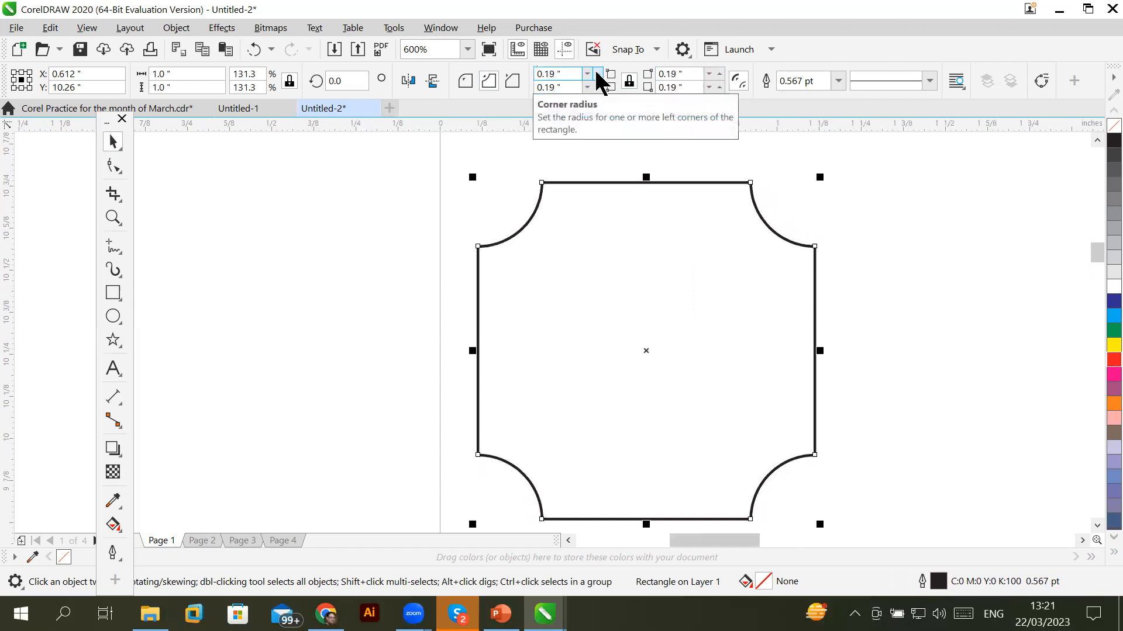
Shrink the scalloped corners back down to 0
click(587, 73)
click(586, 73)
click(586, 73)
click(586, 73)
click(587, 74)
click(586, 73)
click(587, 74)
click(586, 74)
click(587, 73)
click(587, 73)
click(586, 73)
click(587, 73)
click(586, 74)
click(587, 73)
click(587, 73)
click(586, 74)
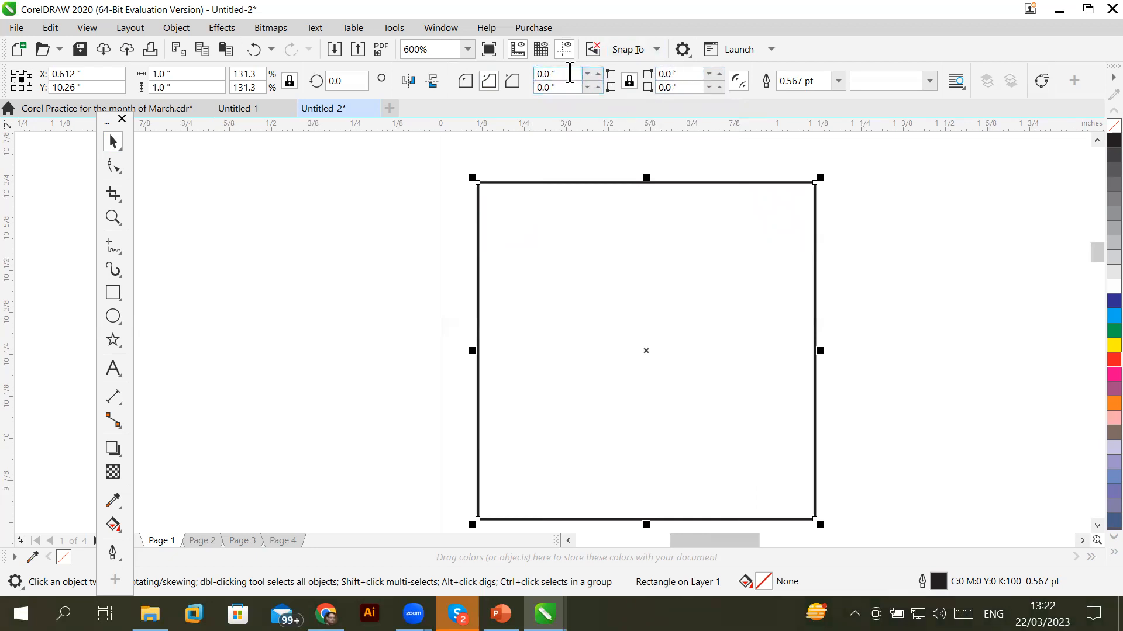
Chamfer the square's corners to 0.14 inches
click(629, 82)
click(290, 81)
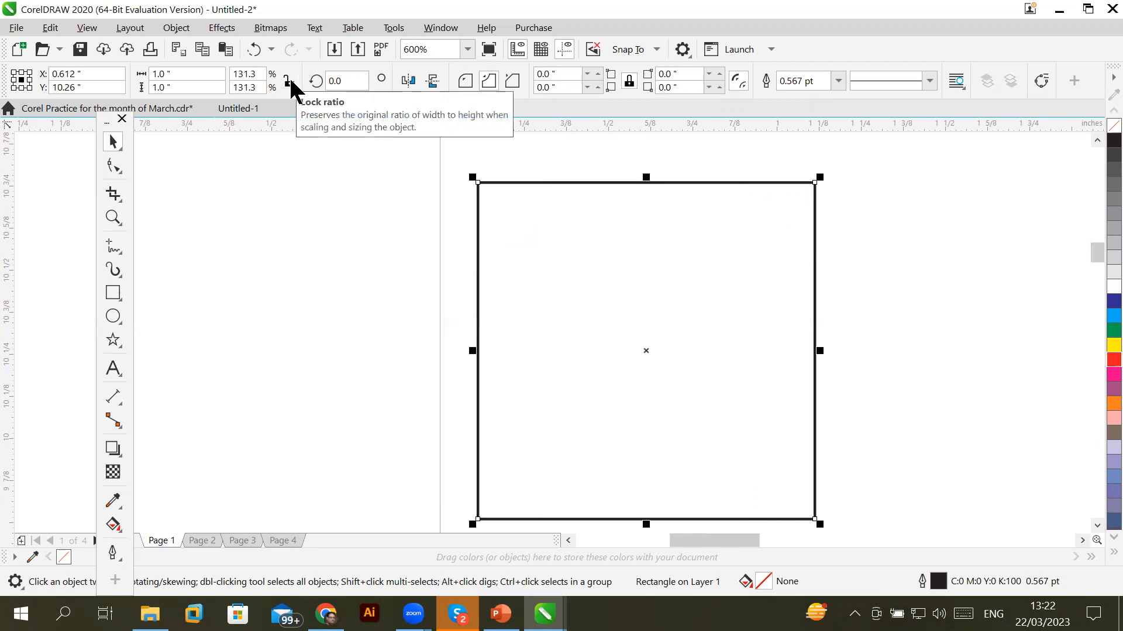
click(290, 81)
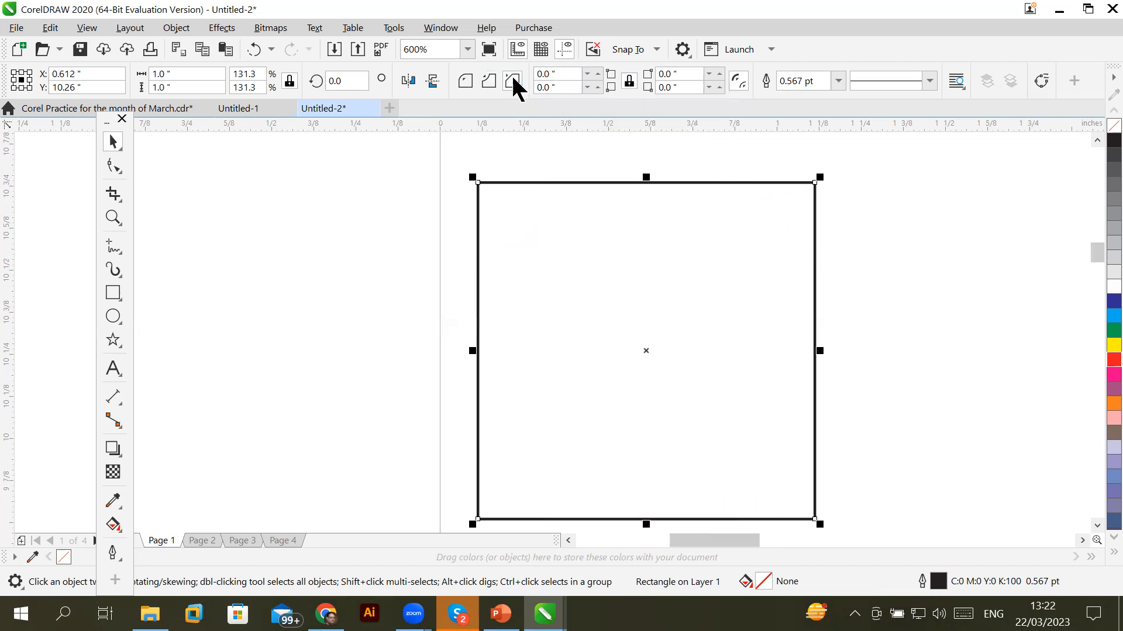
click(598, 73)
drag(599, 69, 587, 68)
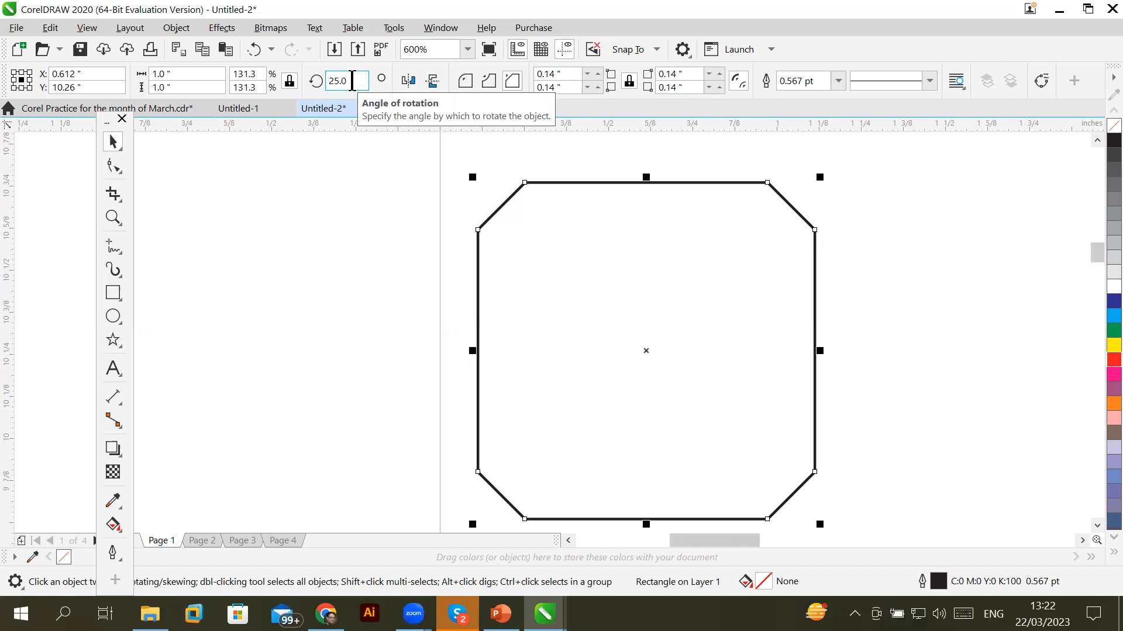
Rotate the square 25 degrees, then reset the rotation angle to 0
key(Return)
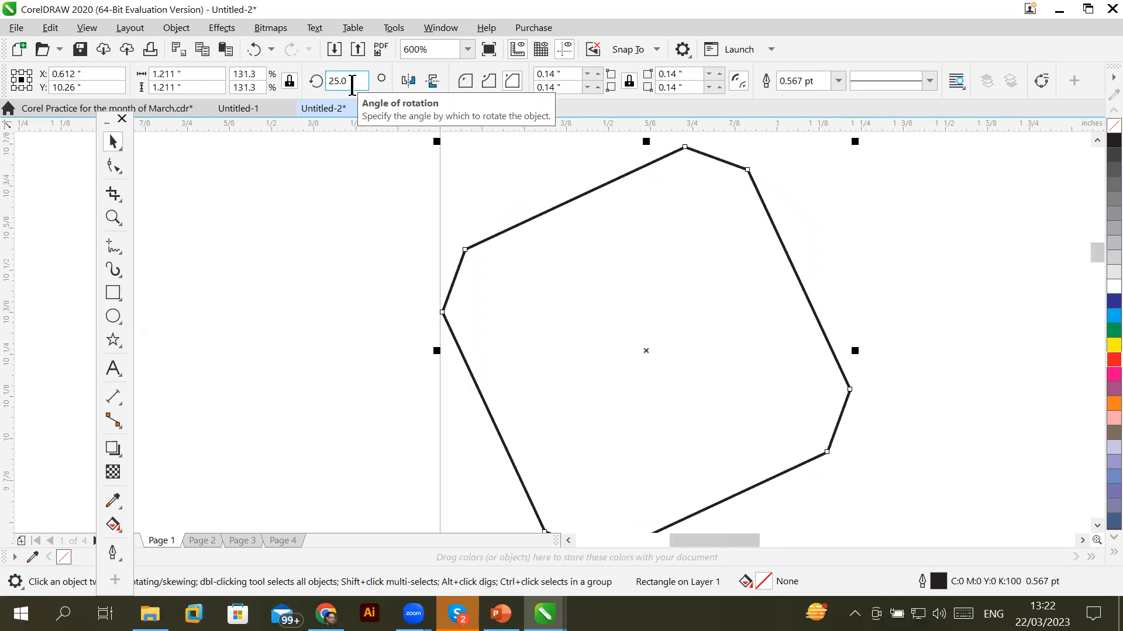
click(351, 85)
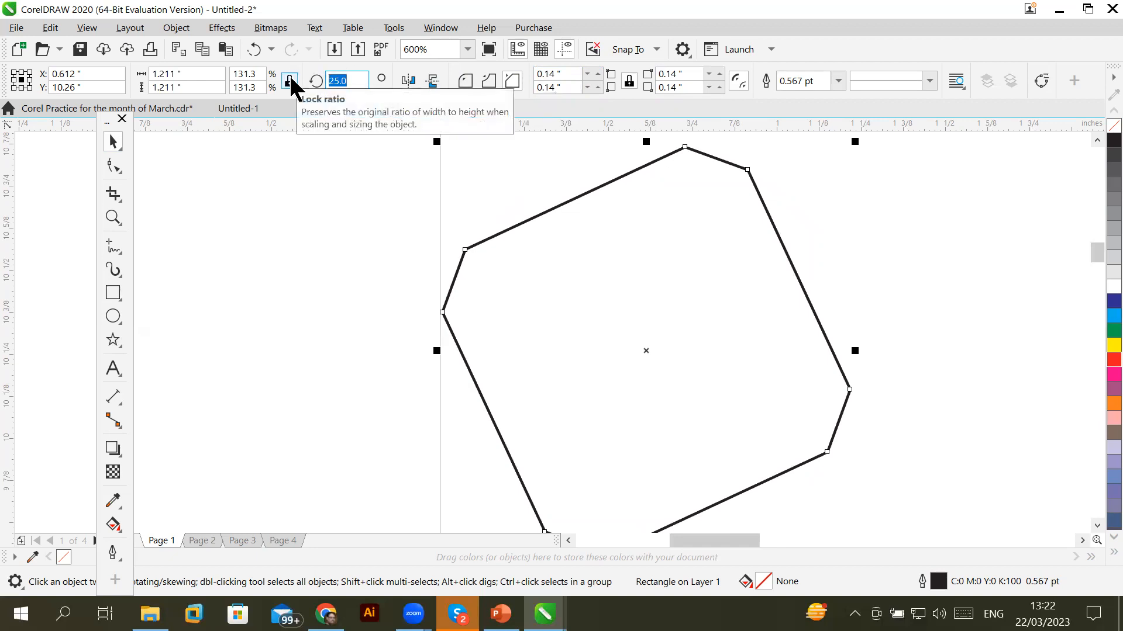
text(0)
key(Return)
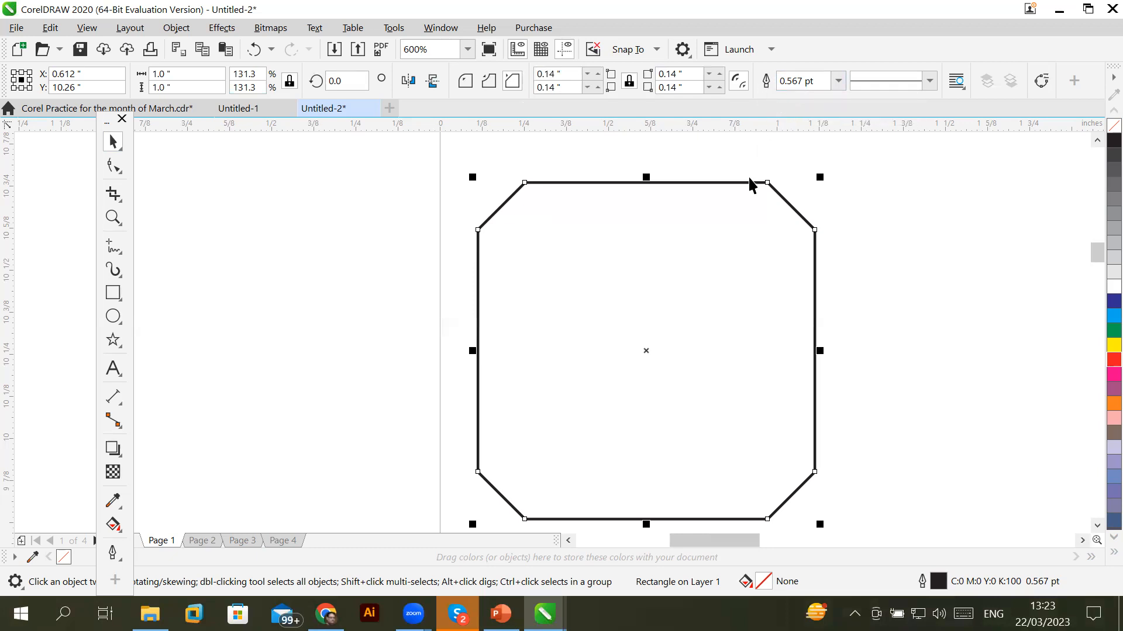
Try 16.0 pt, Hairline and None outline widths, settling on a 1.0 pt outline
click(828, 82)
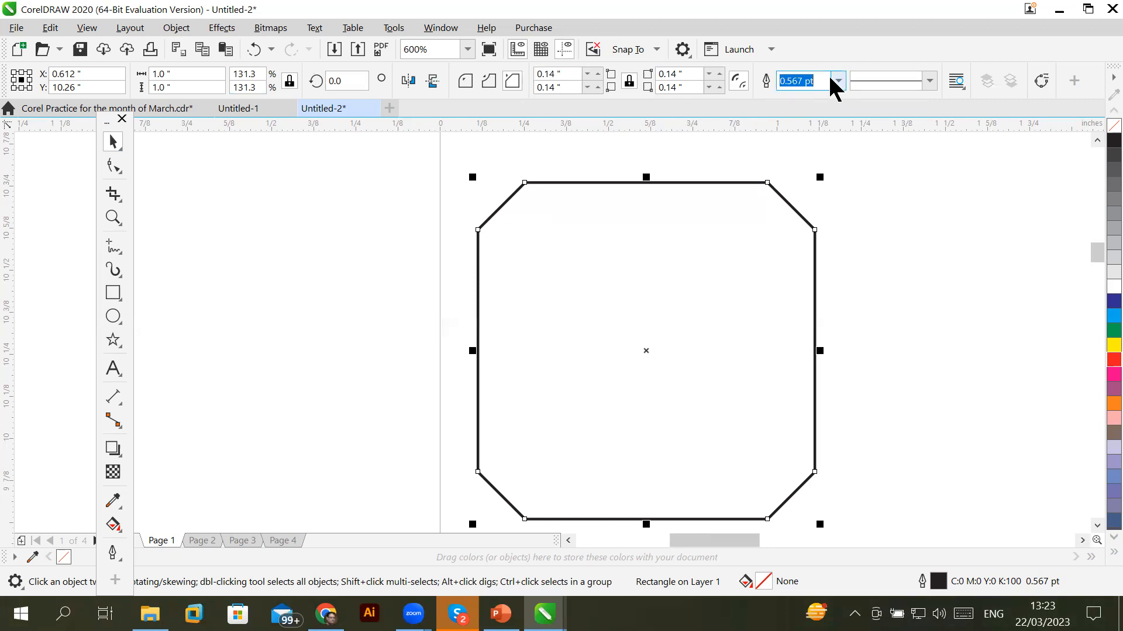
click(838, 83)
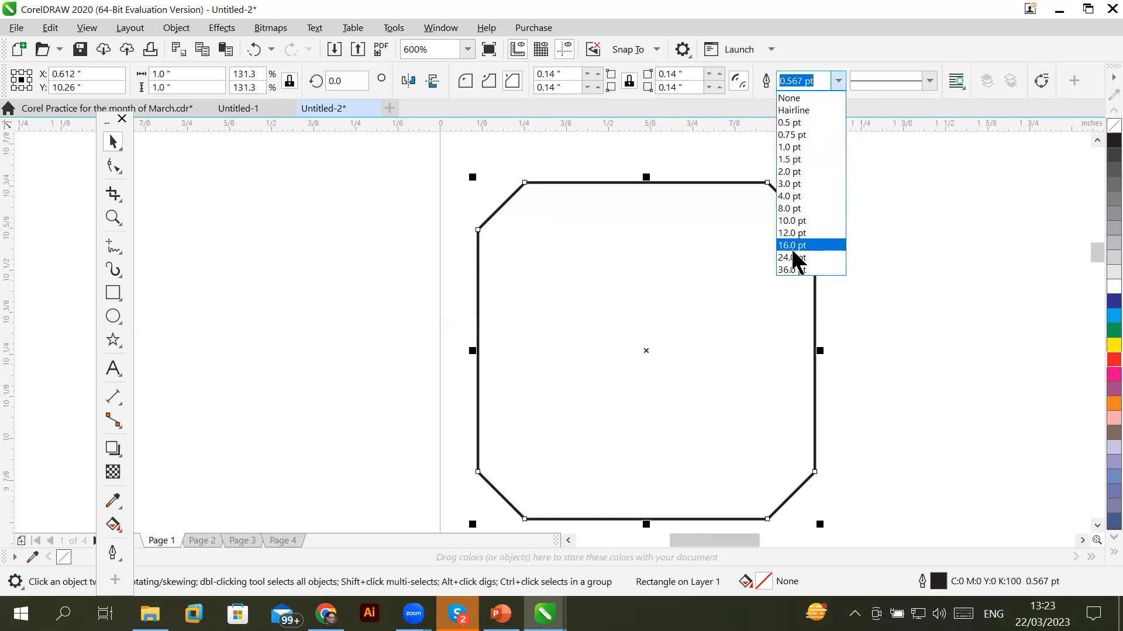
click(793, 249)
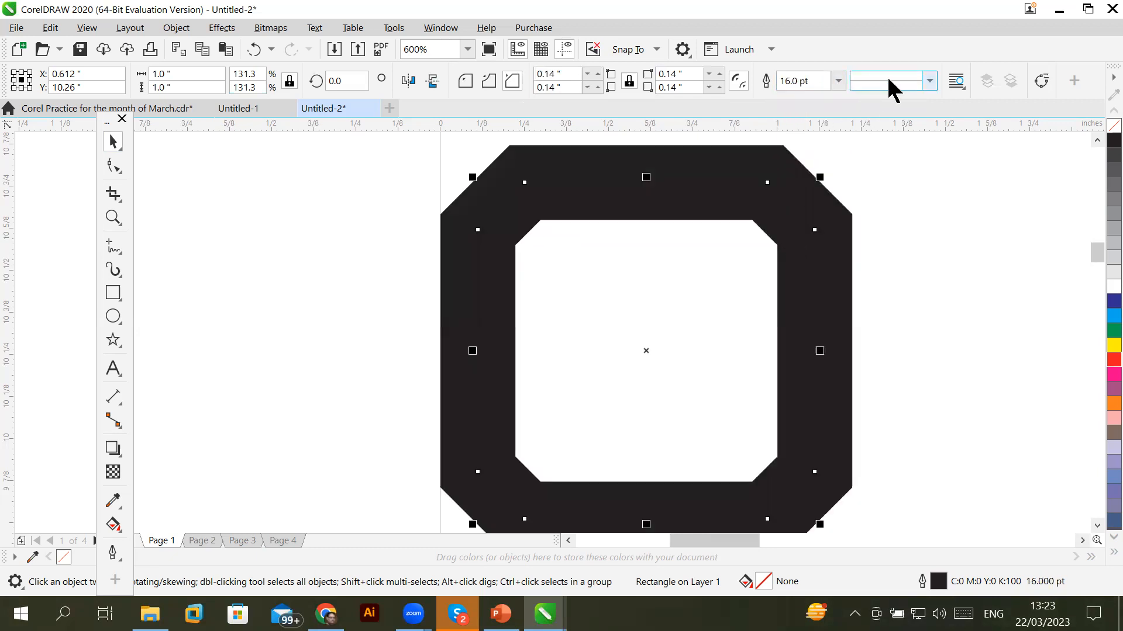
click(840, 77)
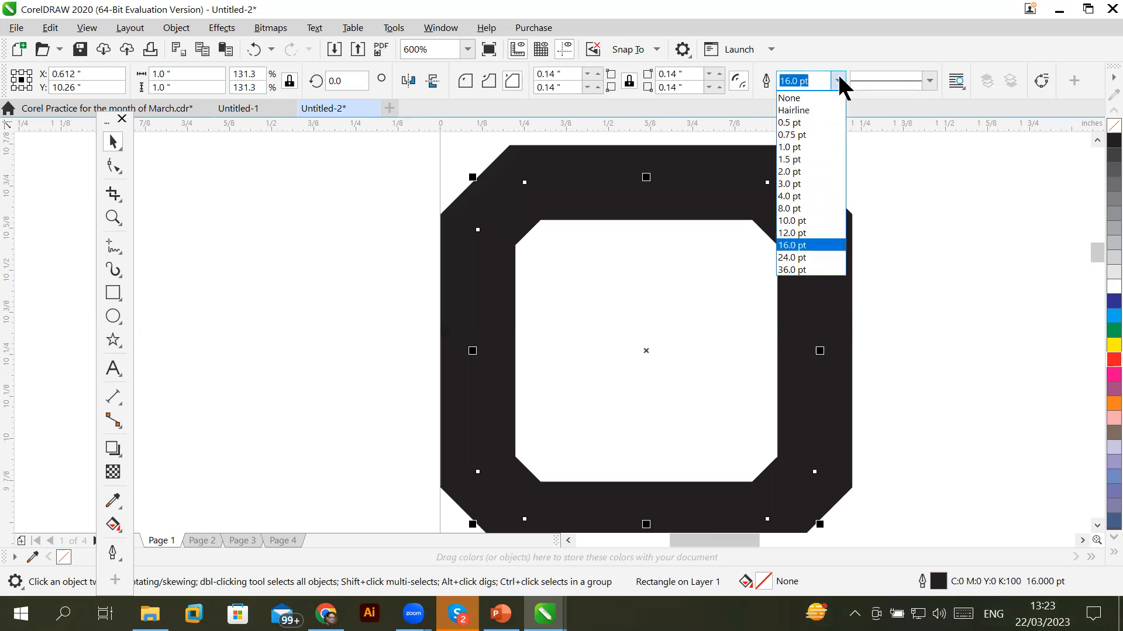
click(812, 110)
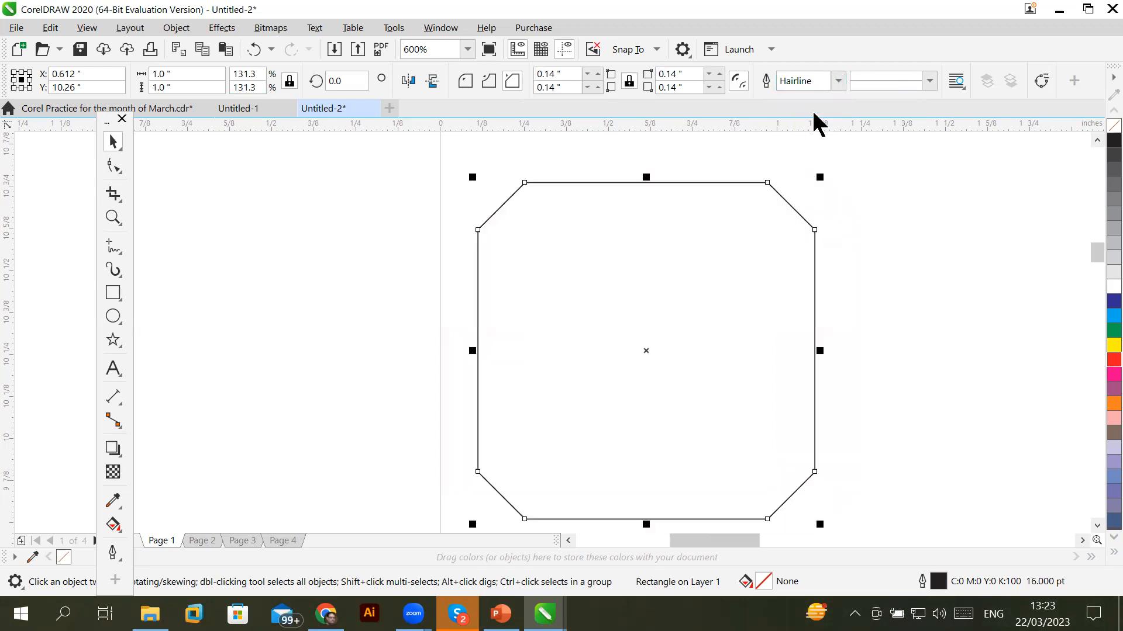
click(836, 82)
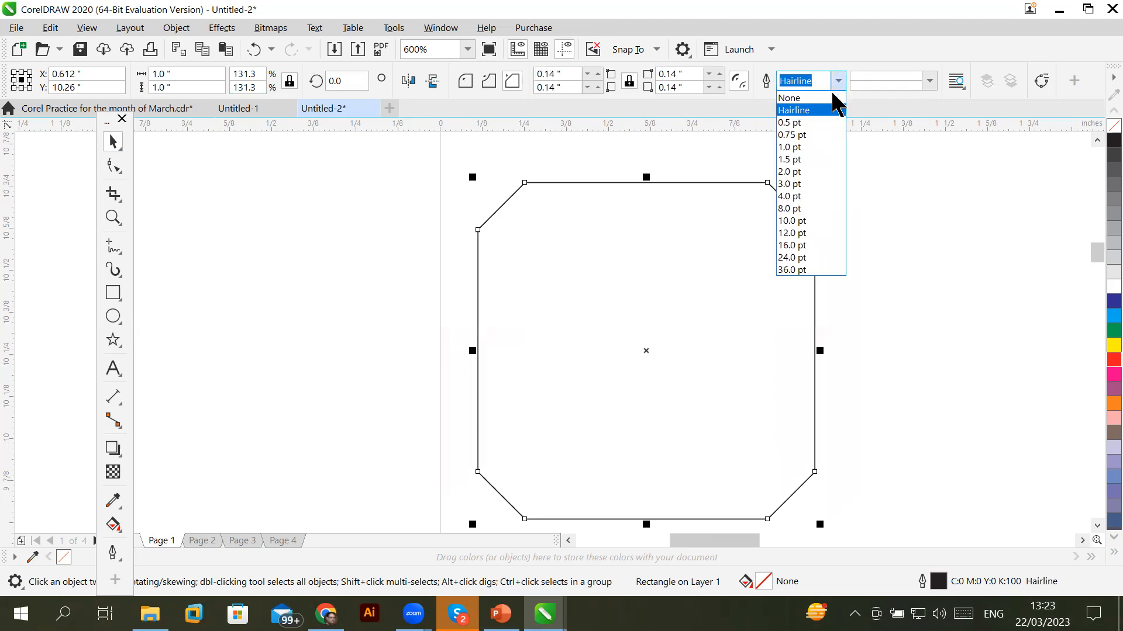
click(827, 97)
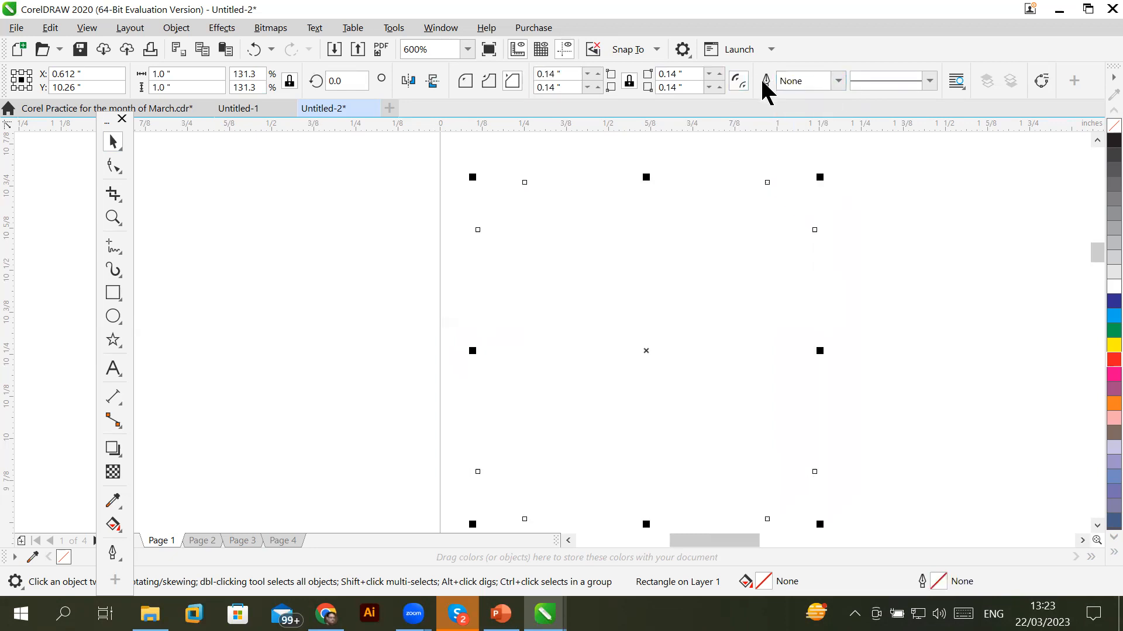
click(838, 81)
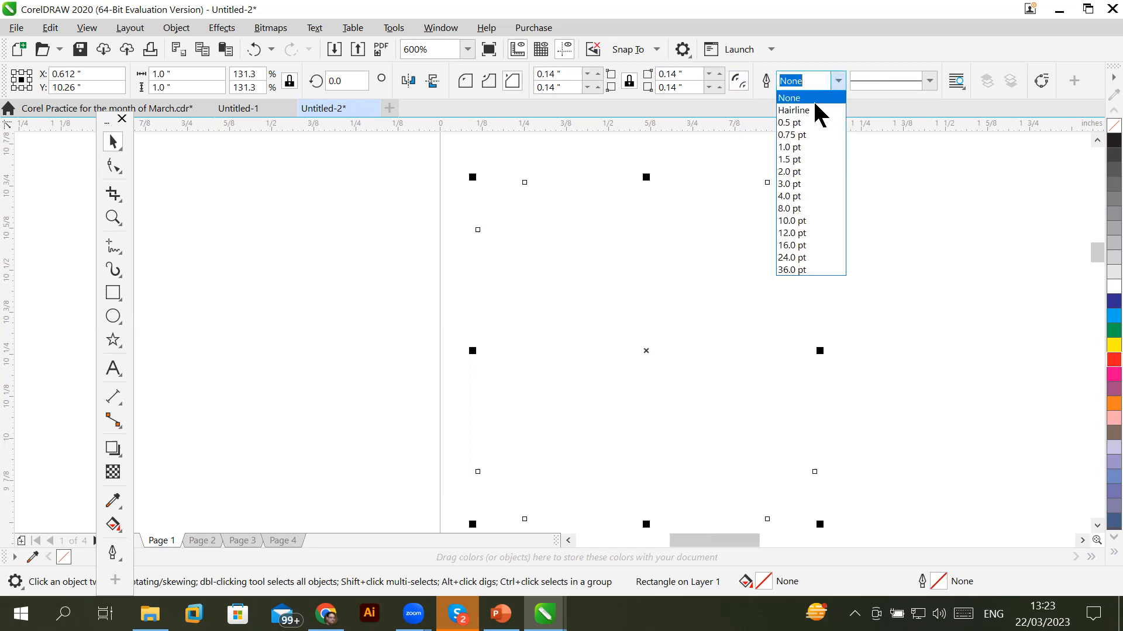
click(814, 146)
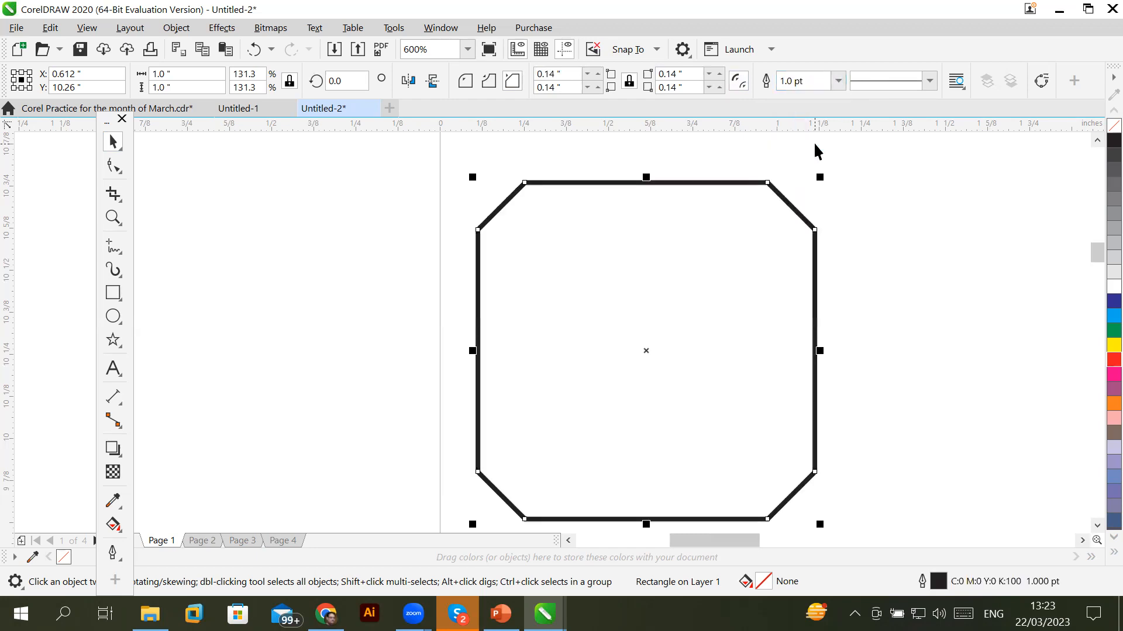
Try dotted, solid, finely dotted and spaced-dot outline styles on the chamfered square
click(927, 83)
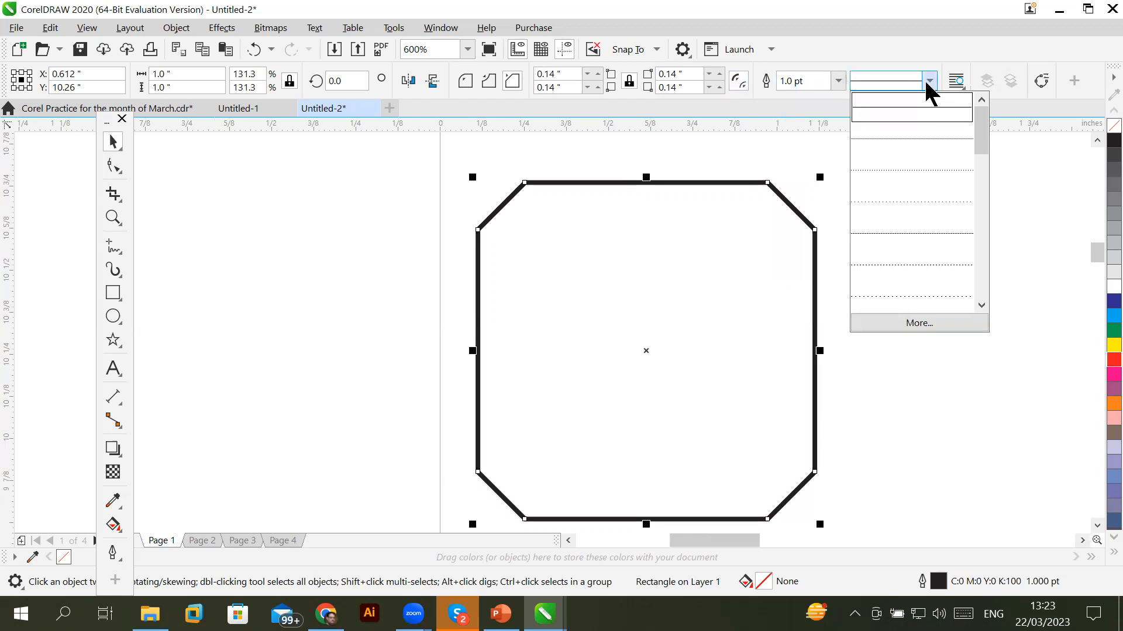
click(927, 145)
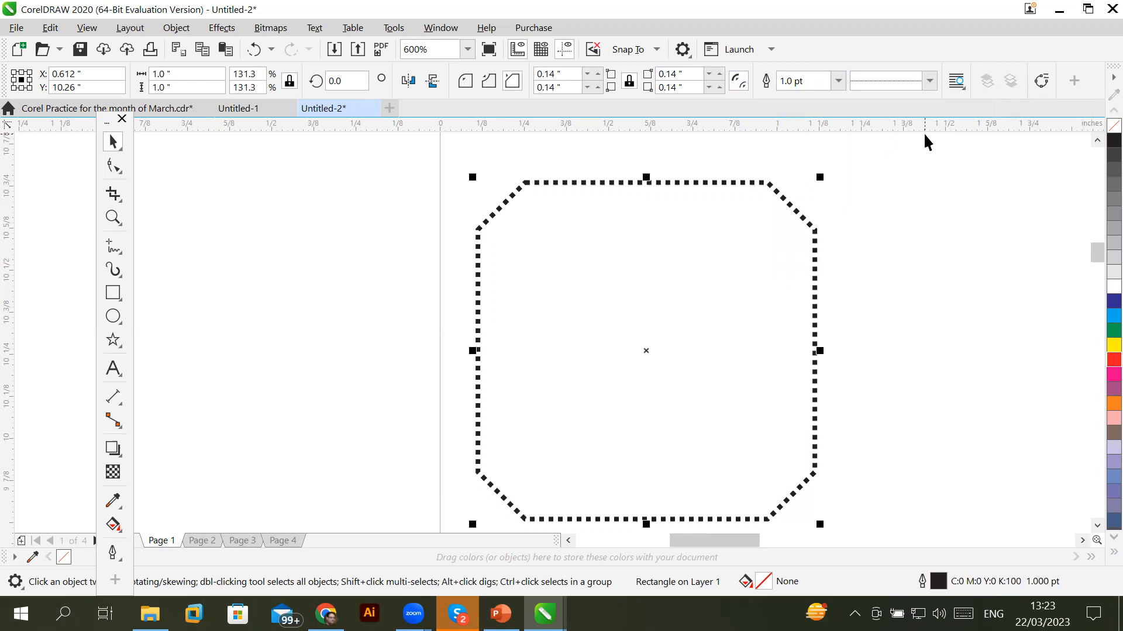
click(930, 82)
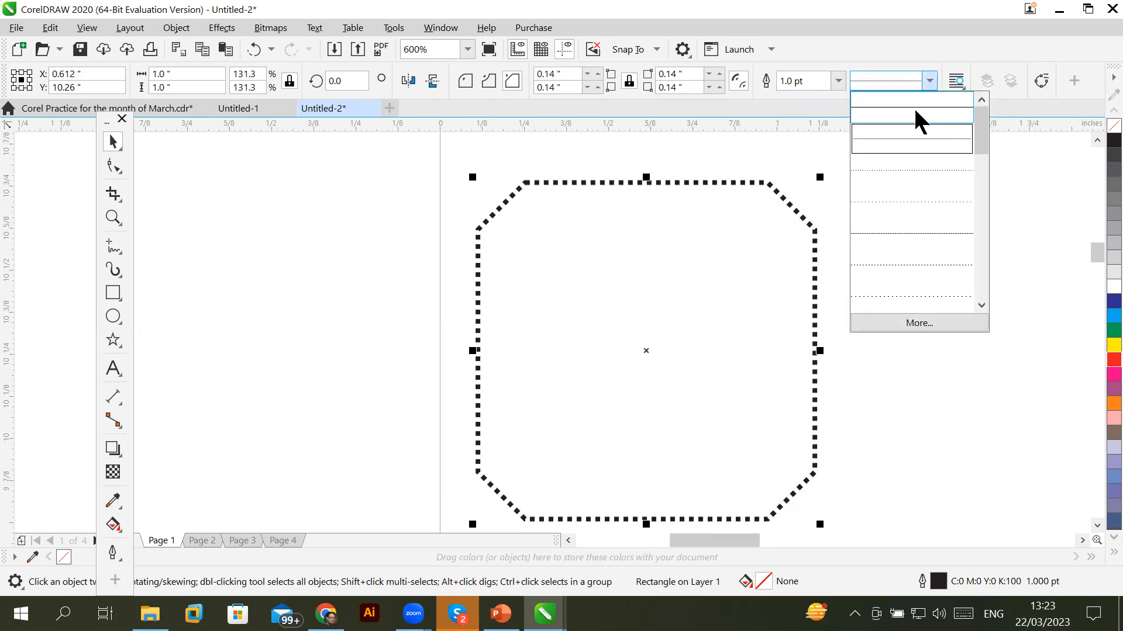
click(917, 115)
click(929, 82)
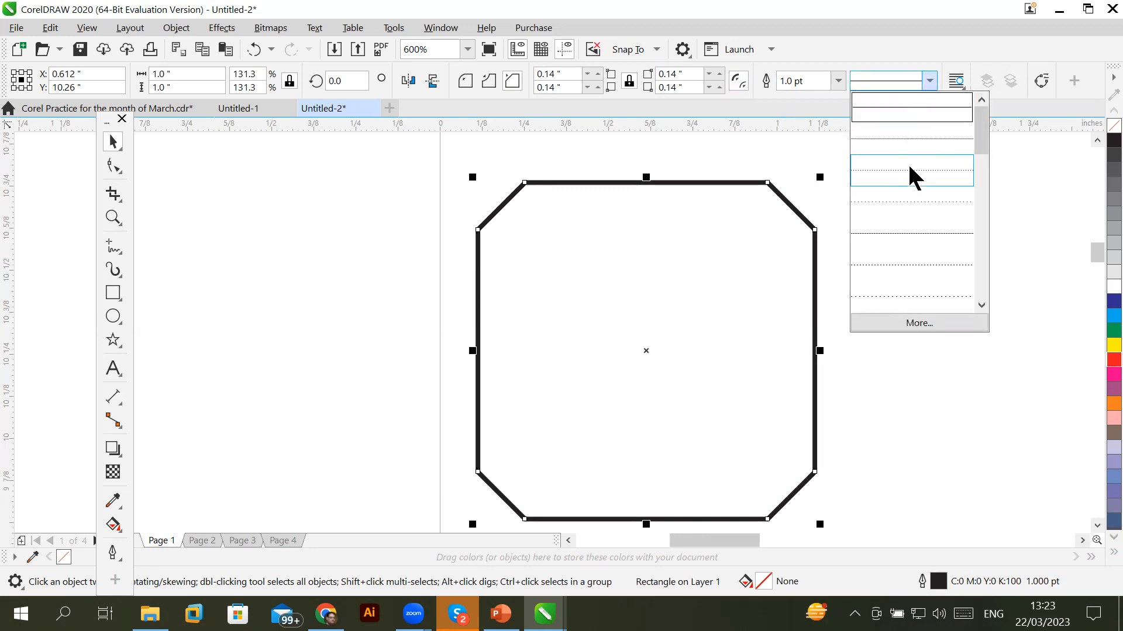
click(910, 174)
click(930, 82)
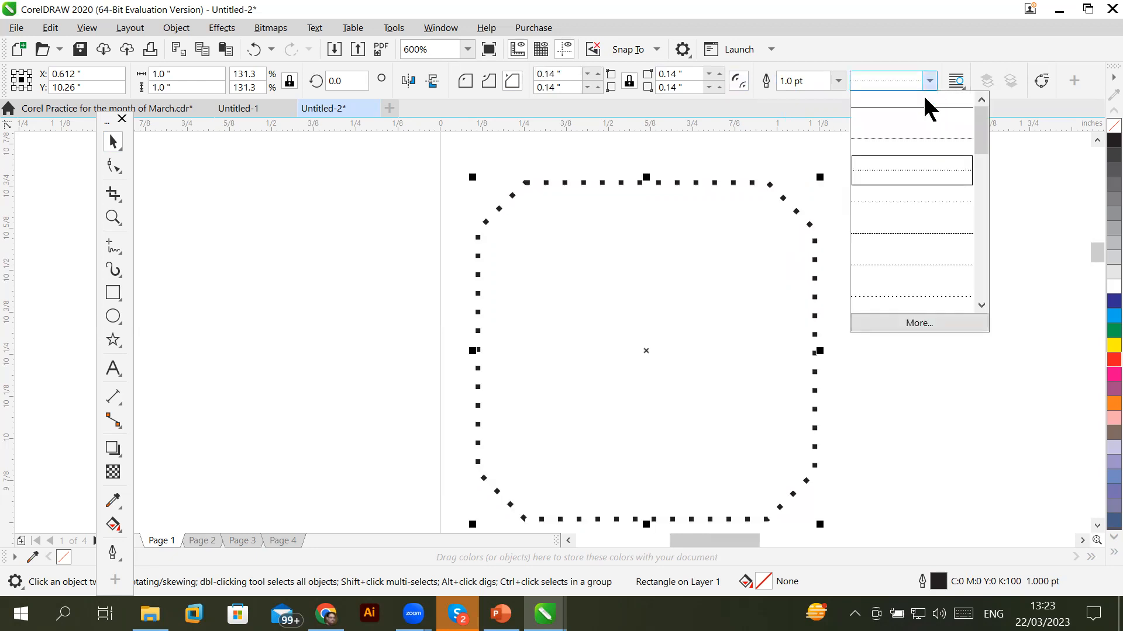
click(907, 202)
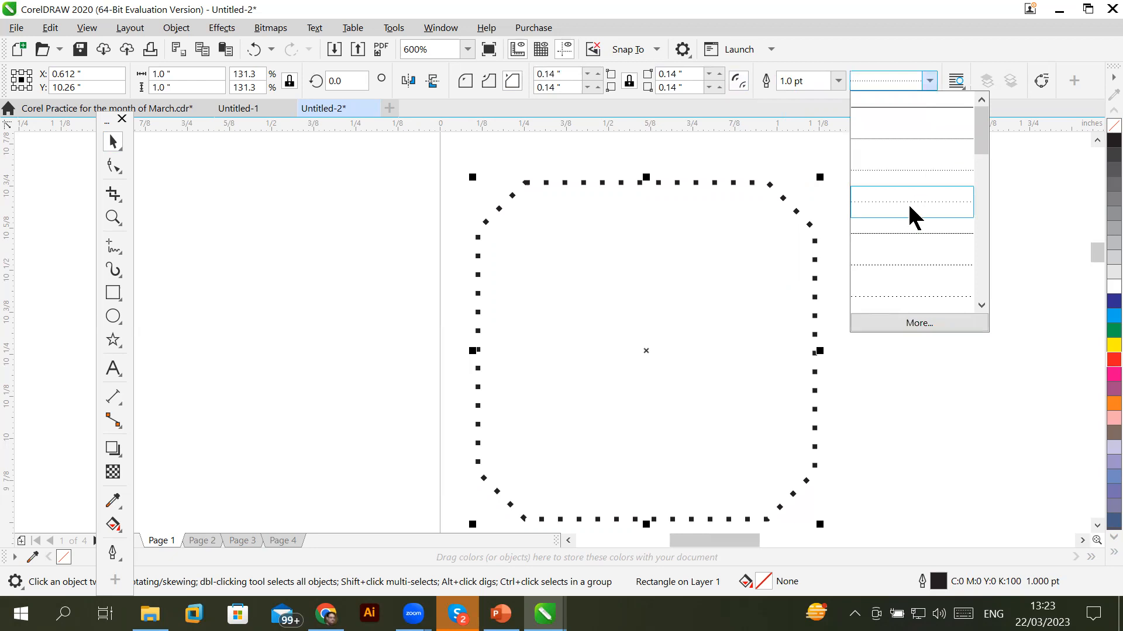
Switch the square's outline to a dashed, then long-dash line style
click(930, 82)
click(909, 233)
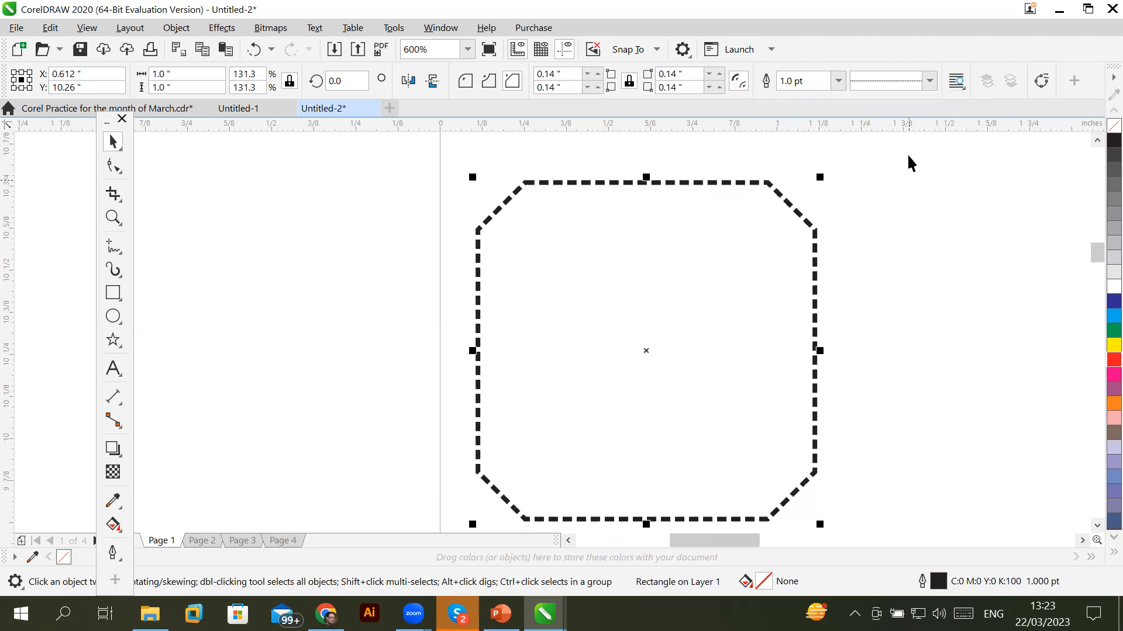
click(929, 81)
click(907, 294)
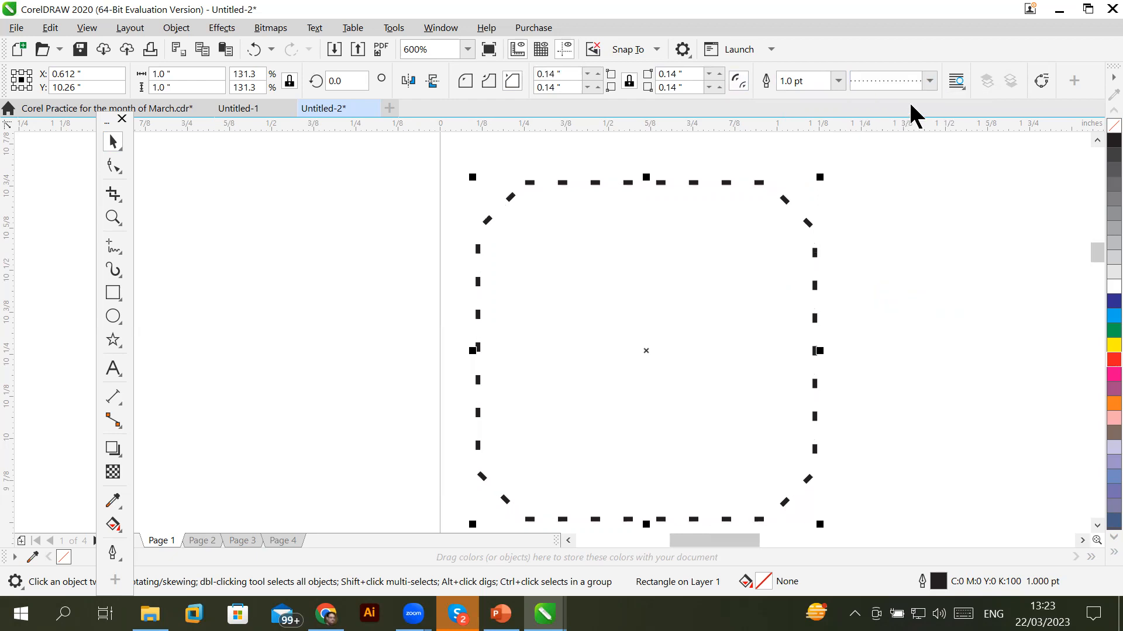
click(929, 81)
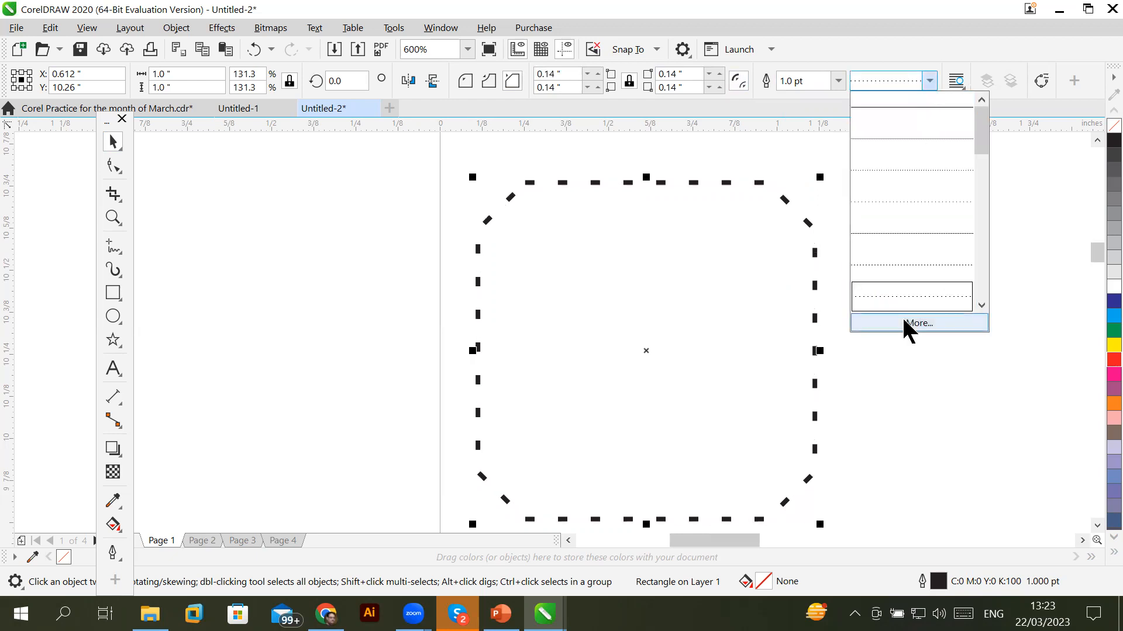
click(917, 323)
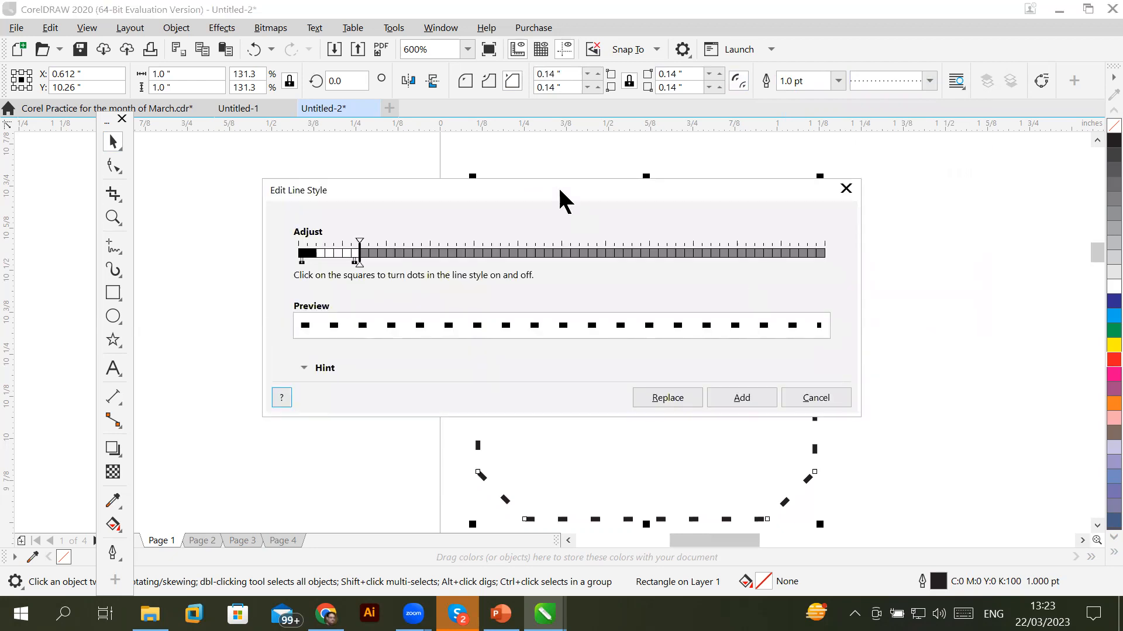
Move the line style editor aside and experiment with dot and short-dash patterns
drag(560, 190, 721, 292)
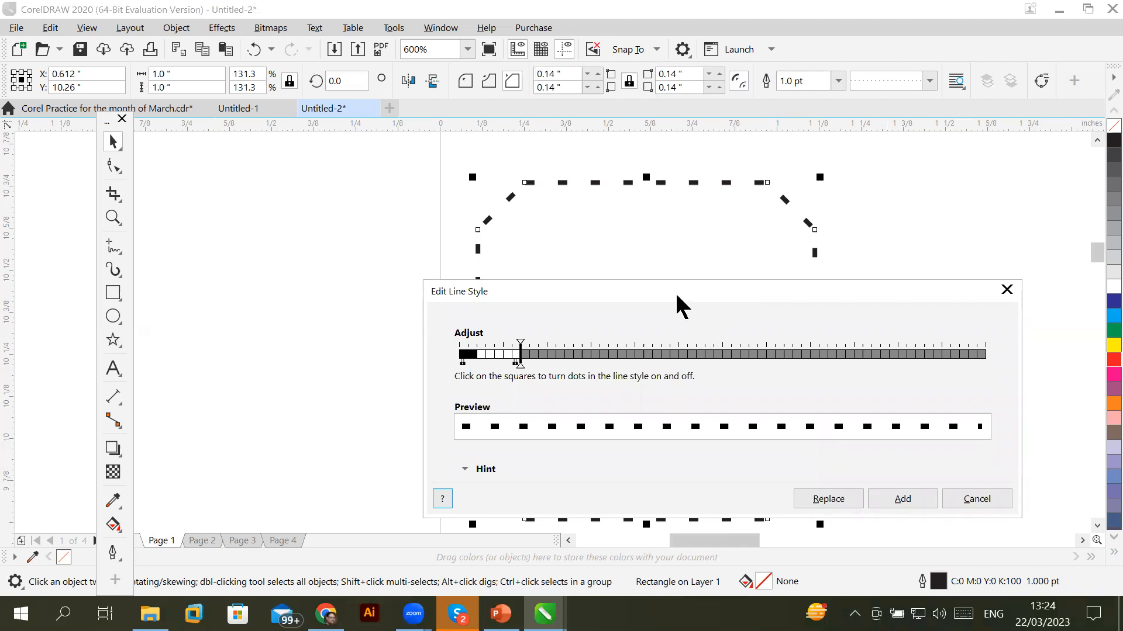
drag(675, 291, 600, 290)
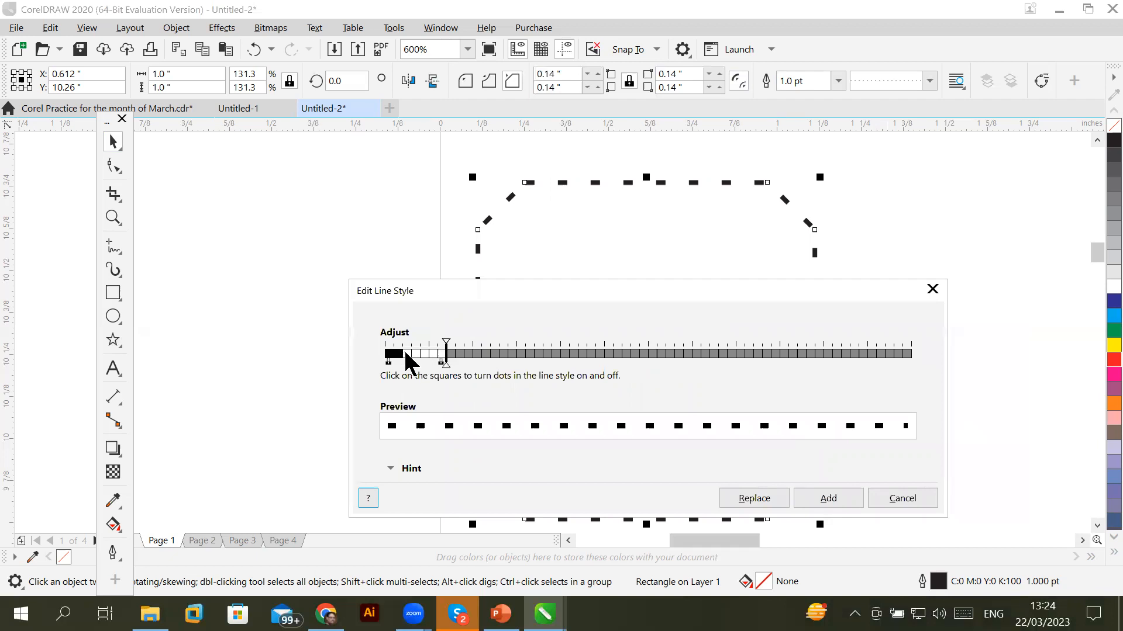
drag(402, 353, 421, 354)
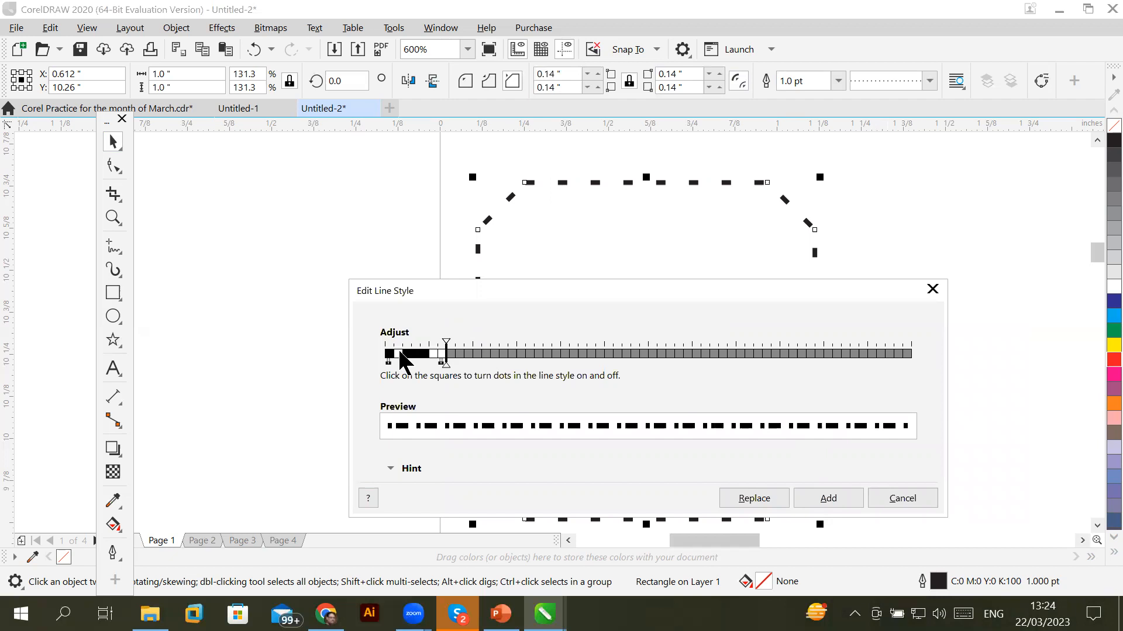
click(407, 353)
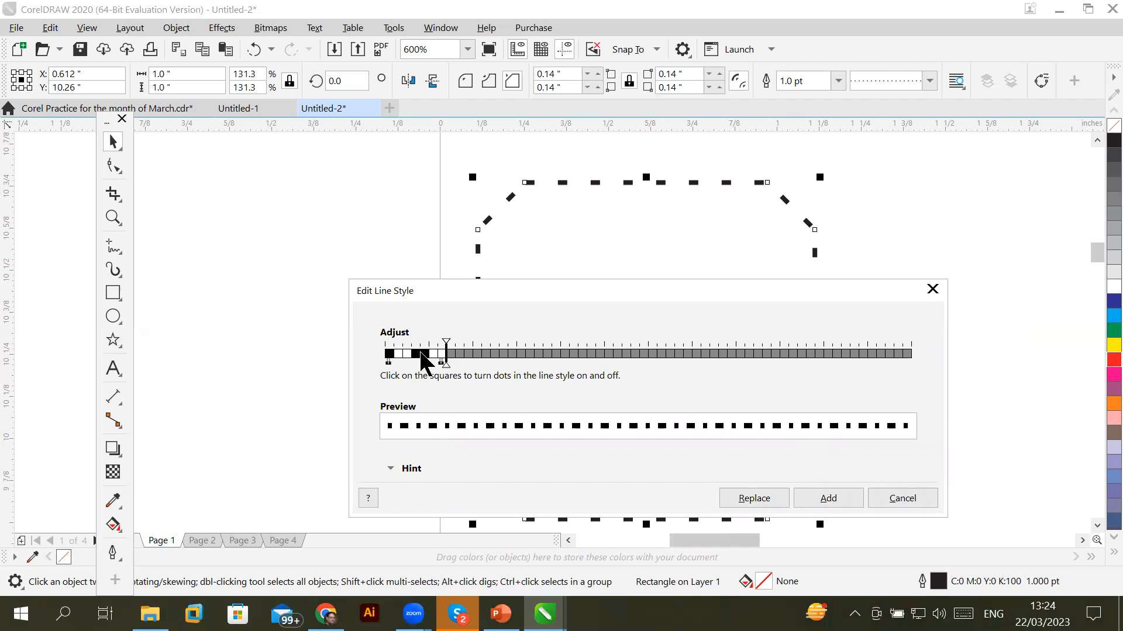
click(424, 354)
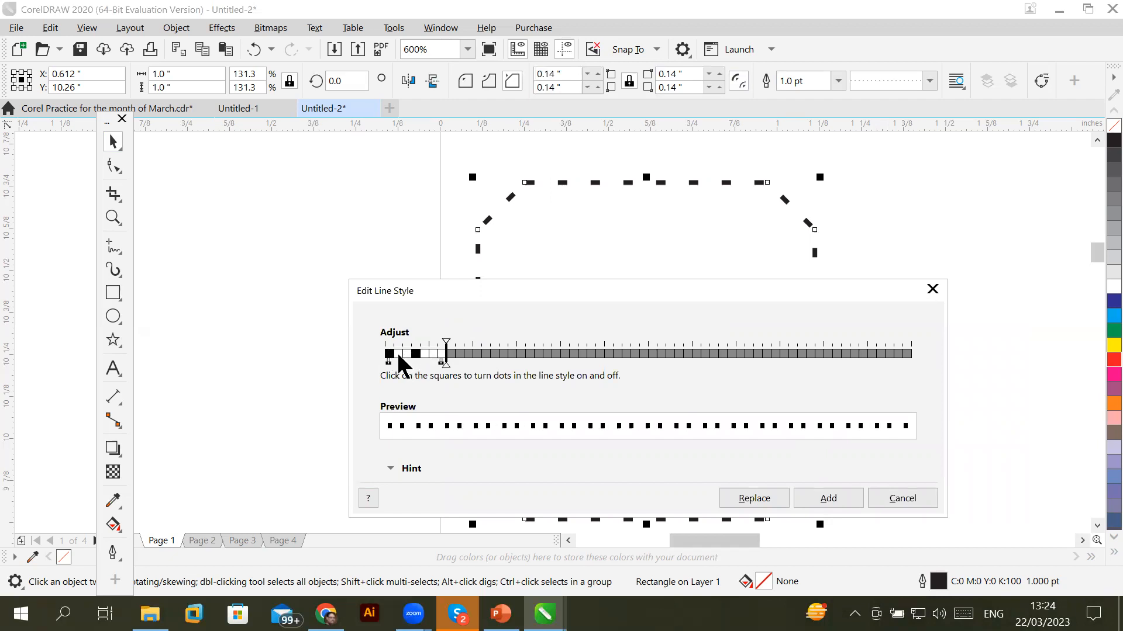
click(416, 353)
click(407, 353)
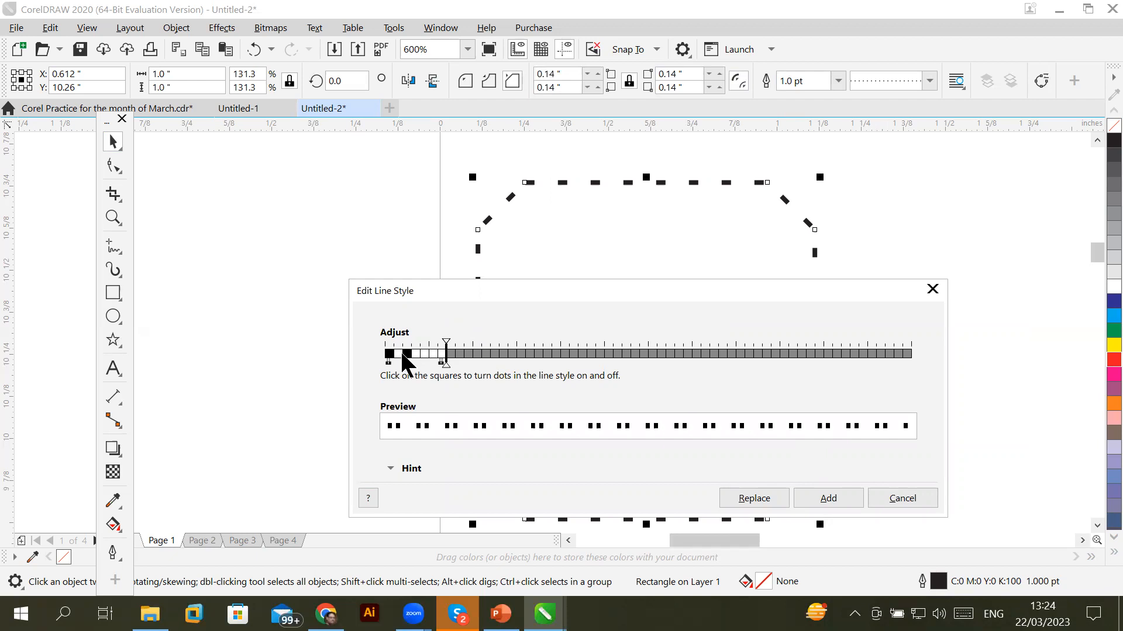
click(405, 353)
click(398, 353)
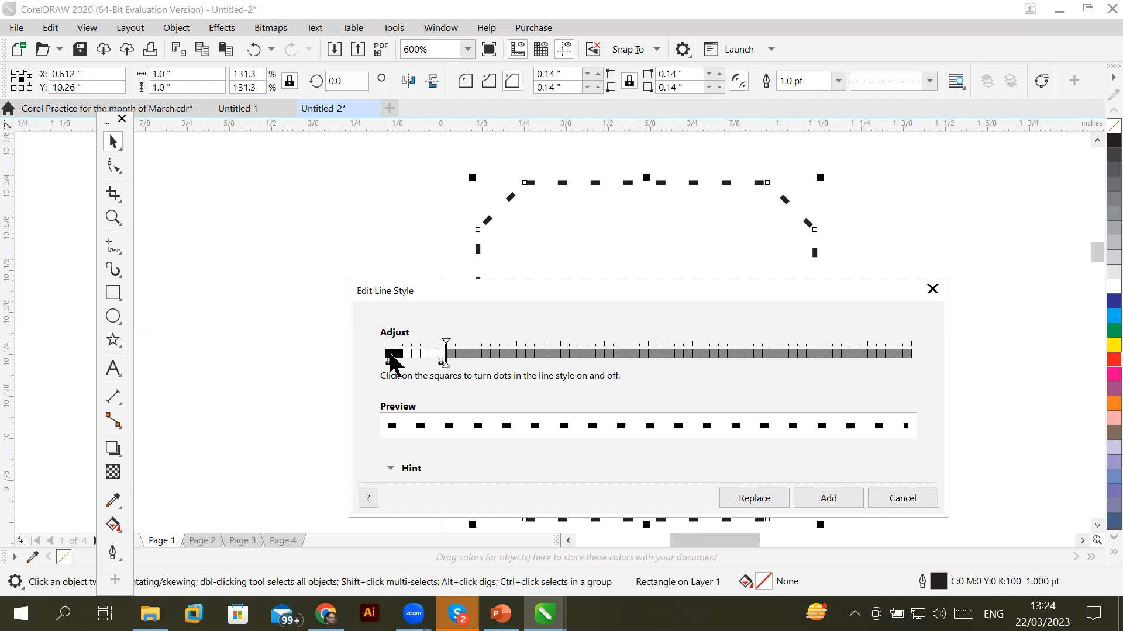
Build a long-dash-and-dot pattern with a longer repeat and add it to the octagon's outline
drag(398, 355, 432, 355)
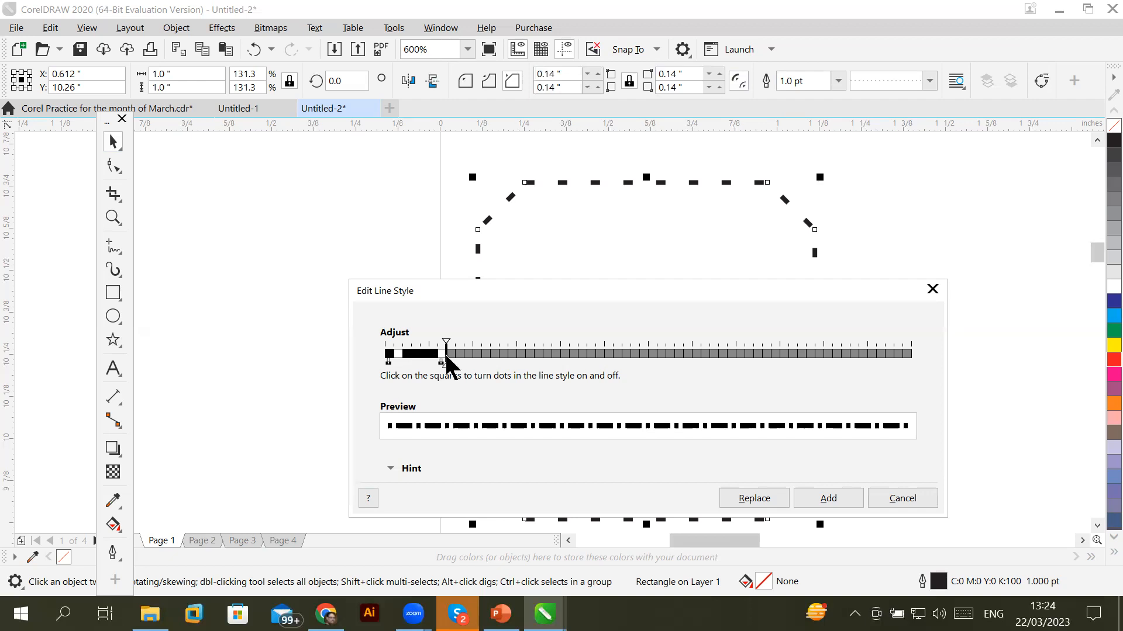
mouse_move(445, 342)
mouse_down()
mouse_move(610, 351)
mouse_move(636, 366)
mouse_move(602, 363)
mouse_up()
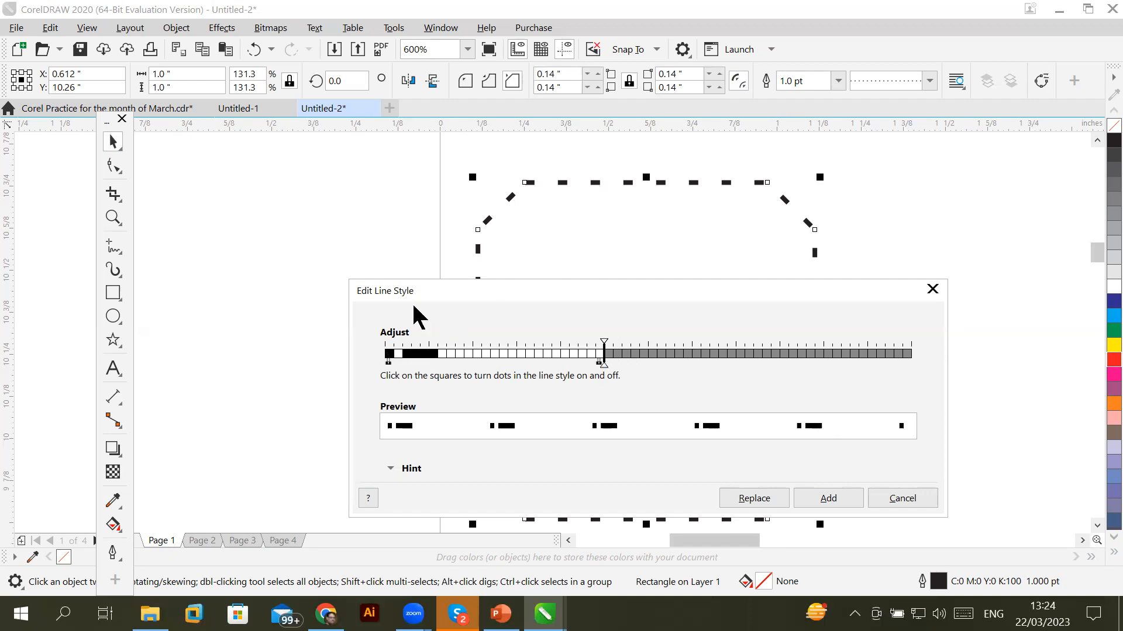
drag(433, 354, 596, 354)
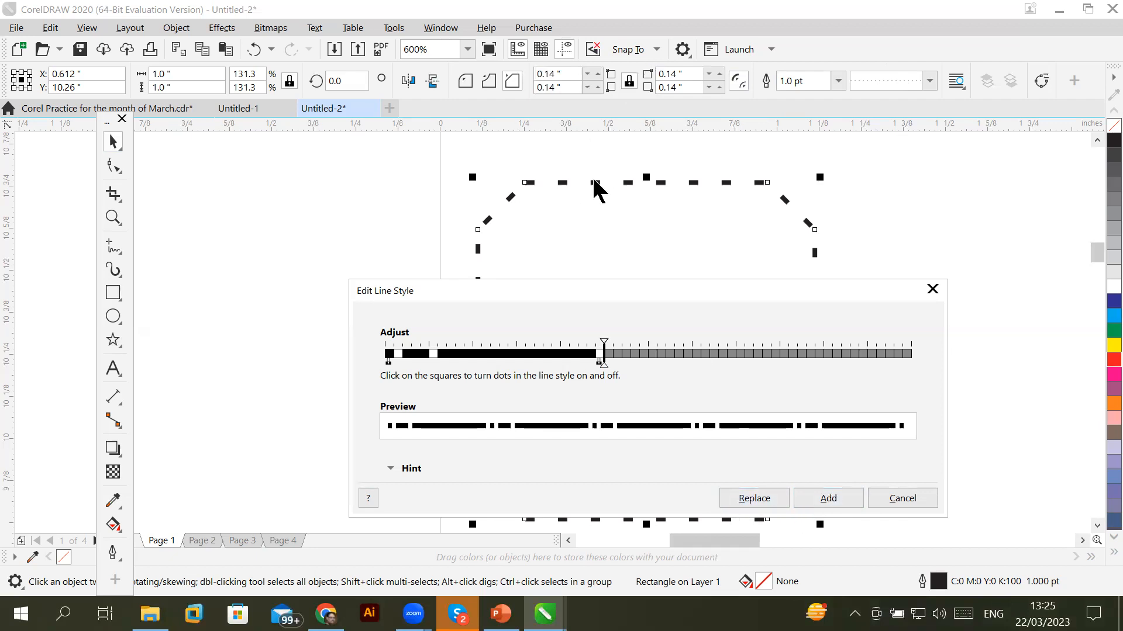
click(823, 494)
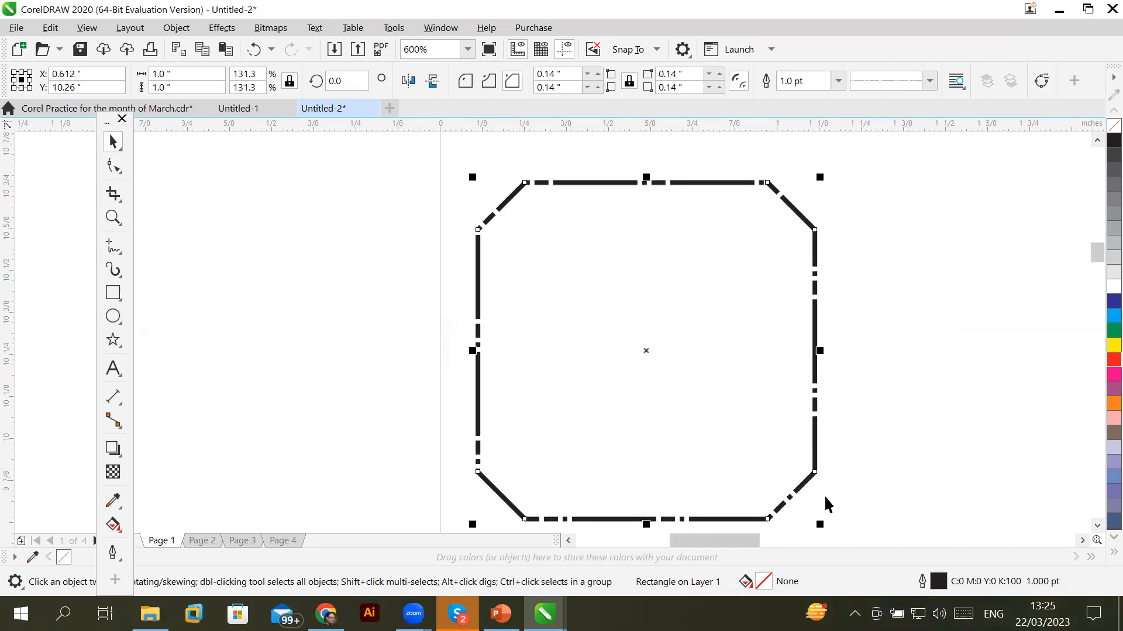
click(891, 391)
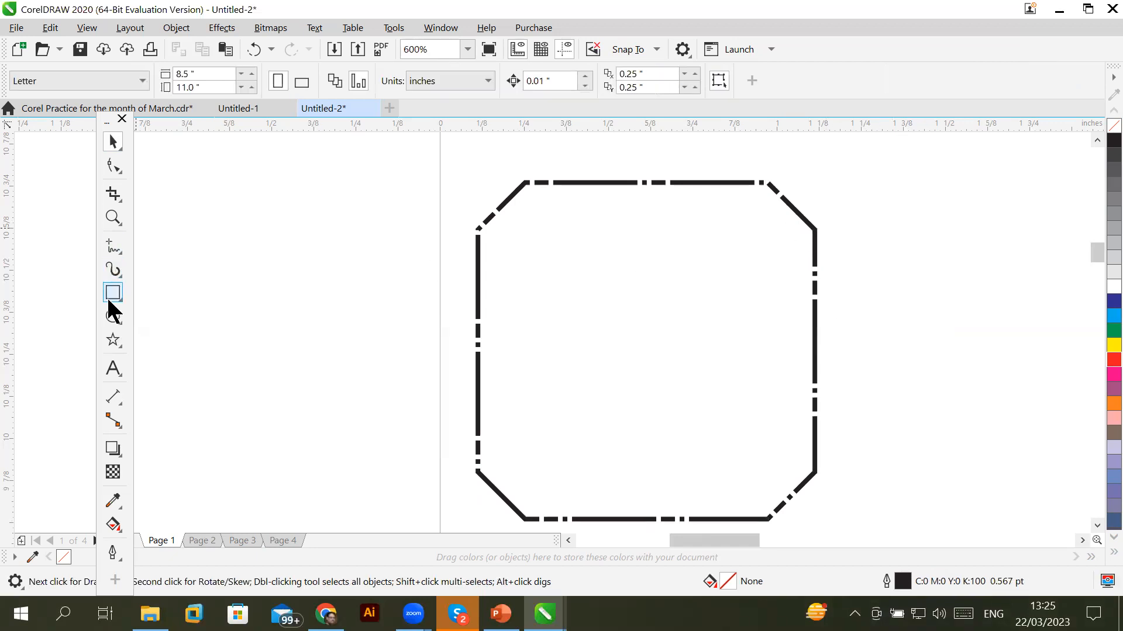
Draw an oval left of the octagon and give it a dash-dot outline
click(113, 316)
drag(194, 228, 400, 413)
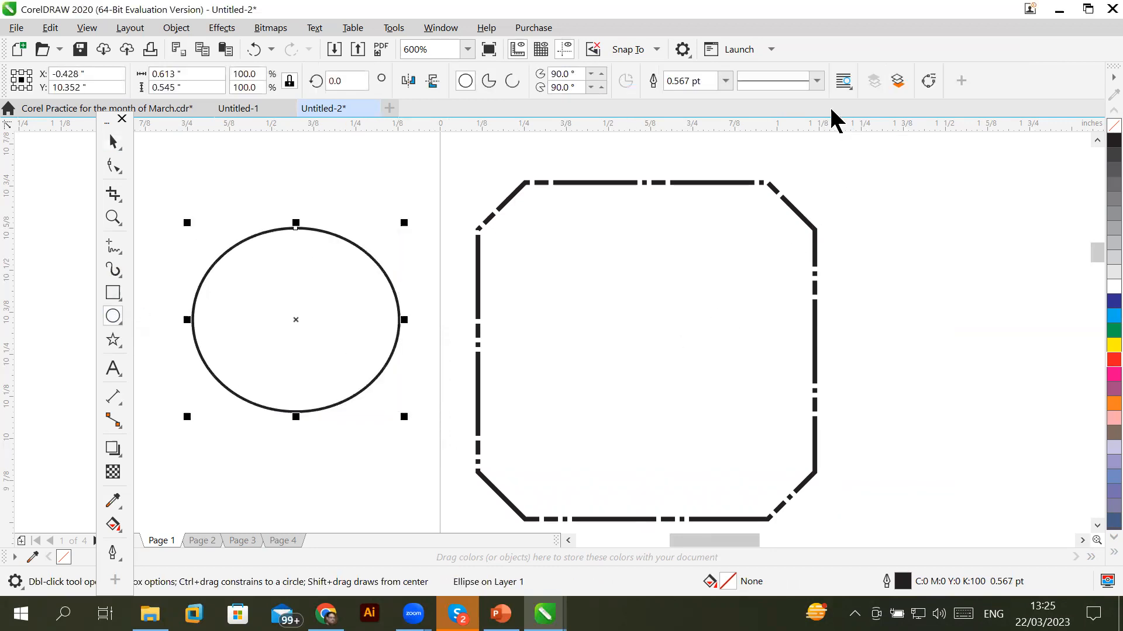
click(817, 81)
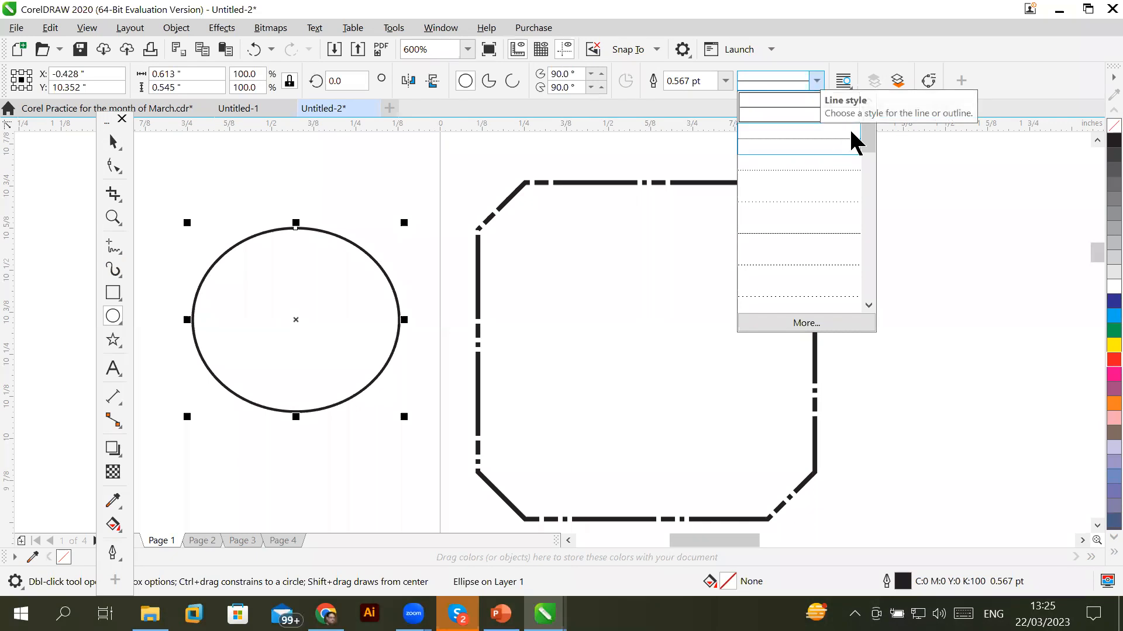
drag(864, 145, 872, 308)
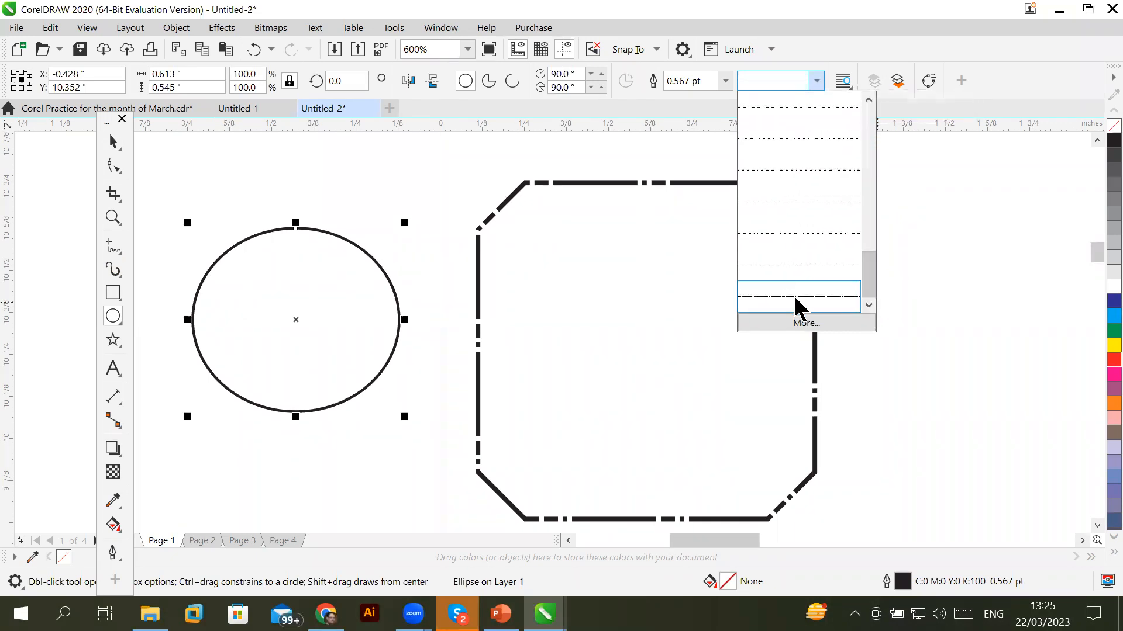
click(793, 304)
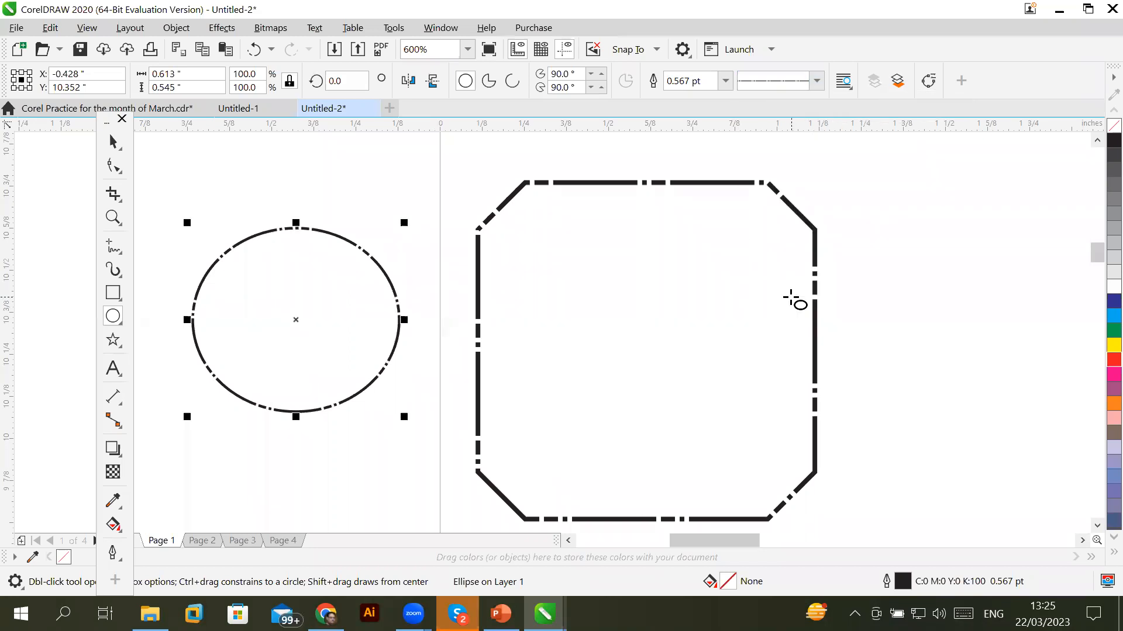
scroll(285, 212, up, 2)
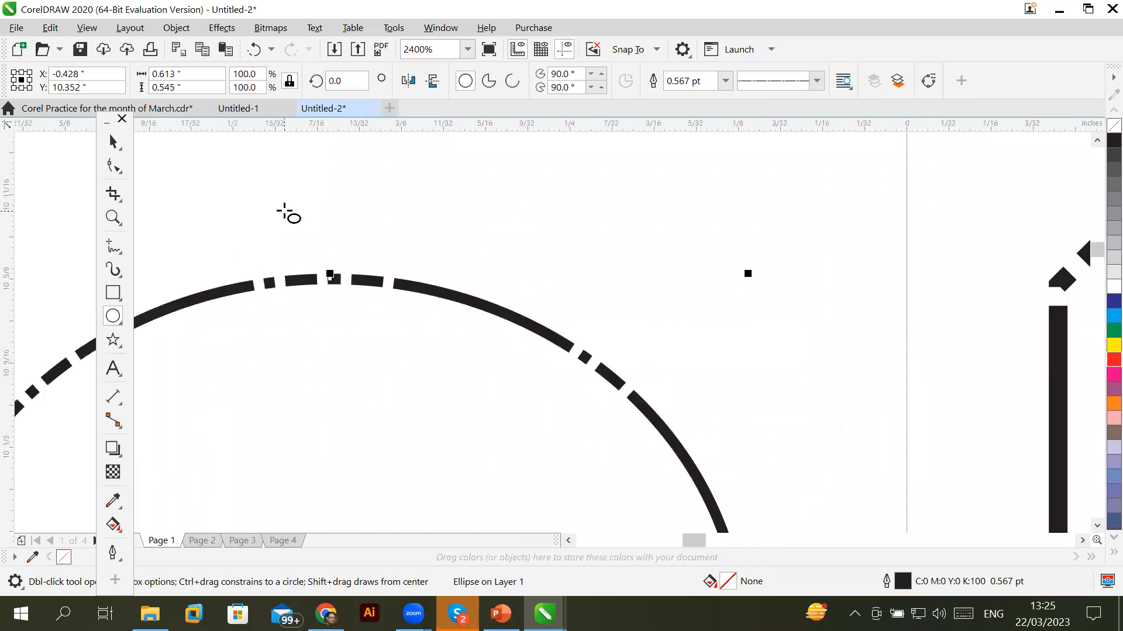
scroll(284, 212, down, 1)
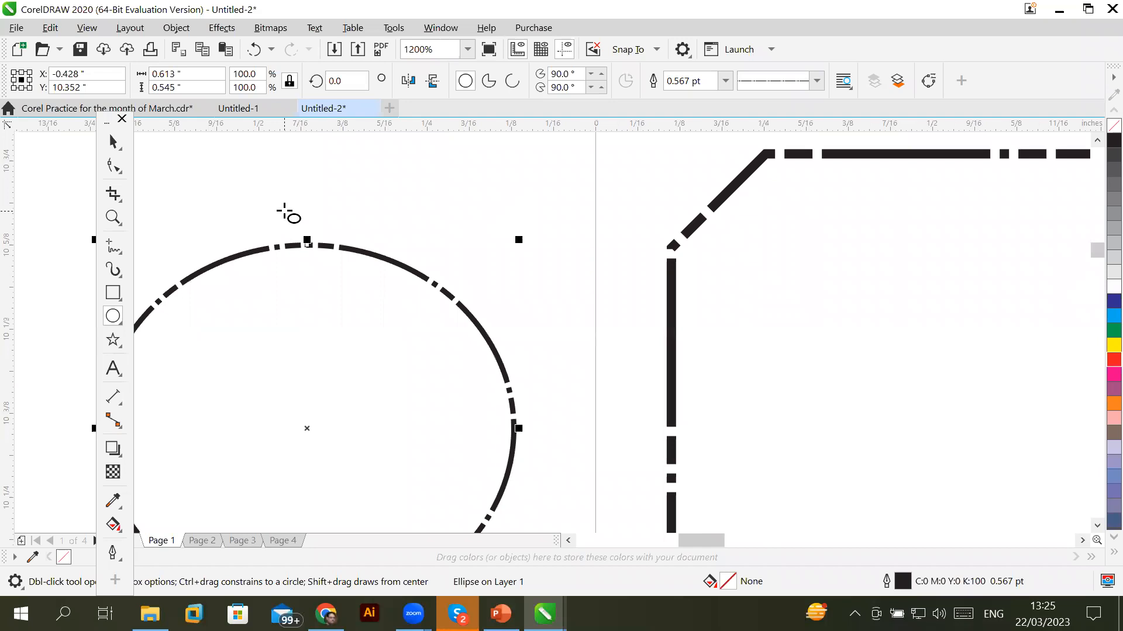
Draw a five-pointed star inside the oval, initially with a dash-dot outline
click(115, 347)
drag(259, 305, 430, 489)
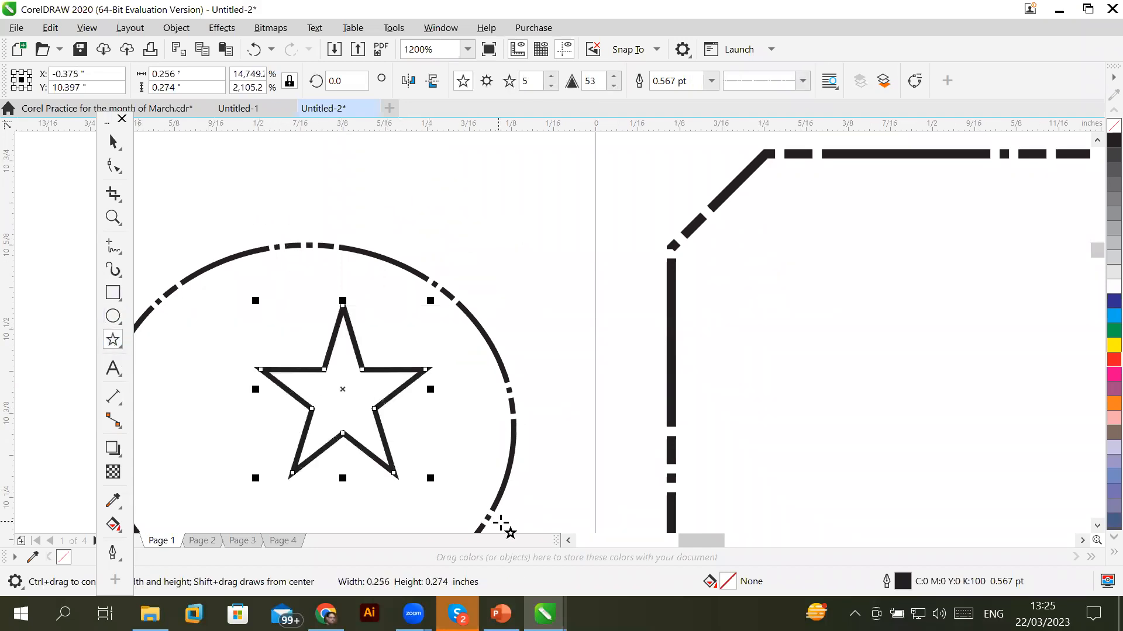
click(805, 85)
drag(853, 141, 851, 304)
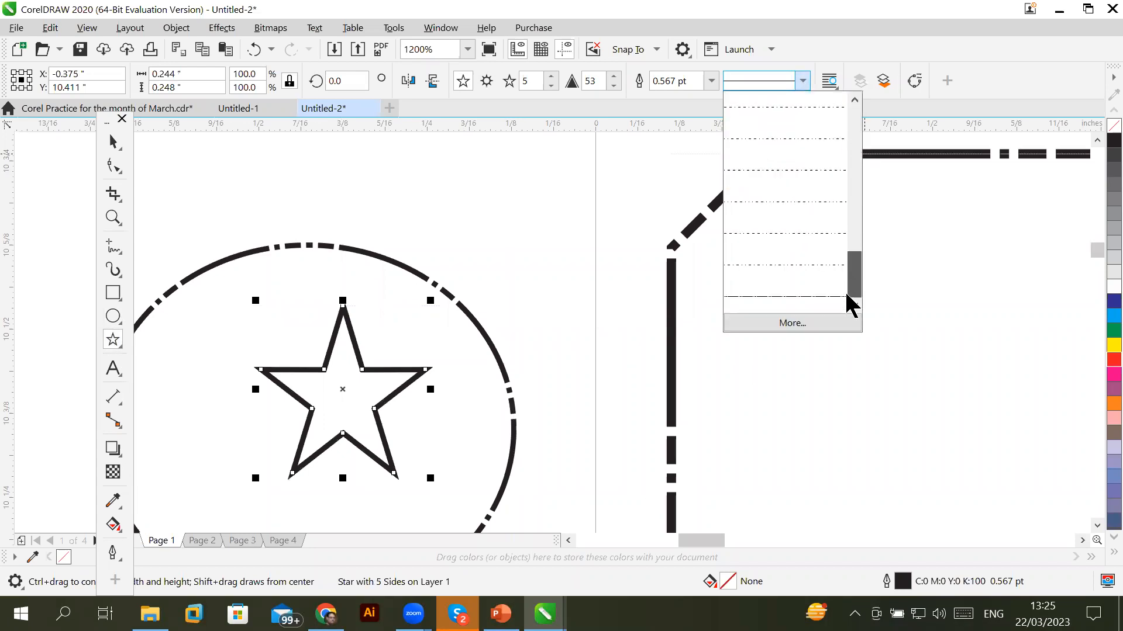
click(807, 297)
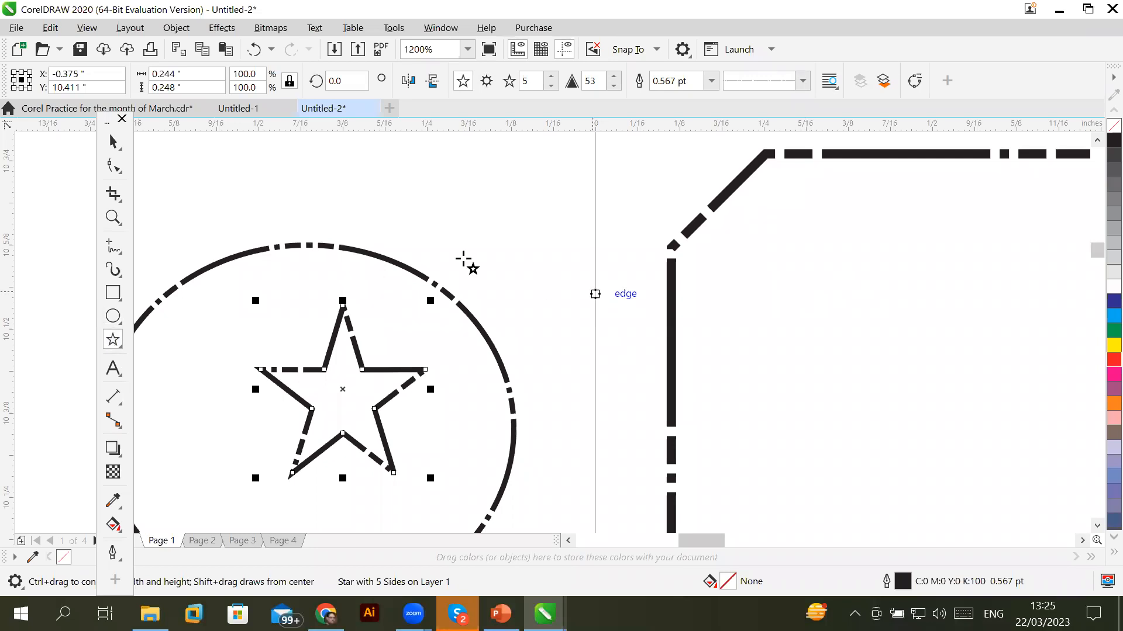
click(114, 142)
click(607, 228)
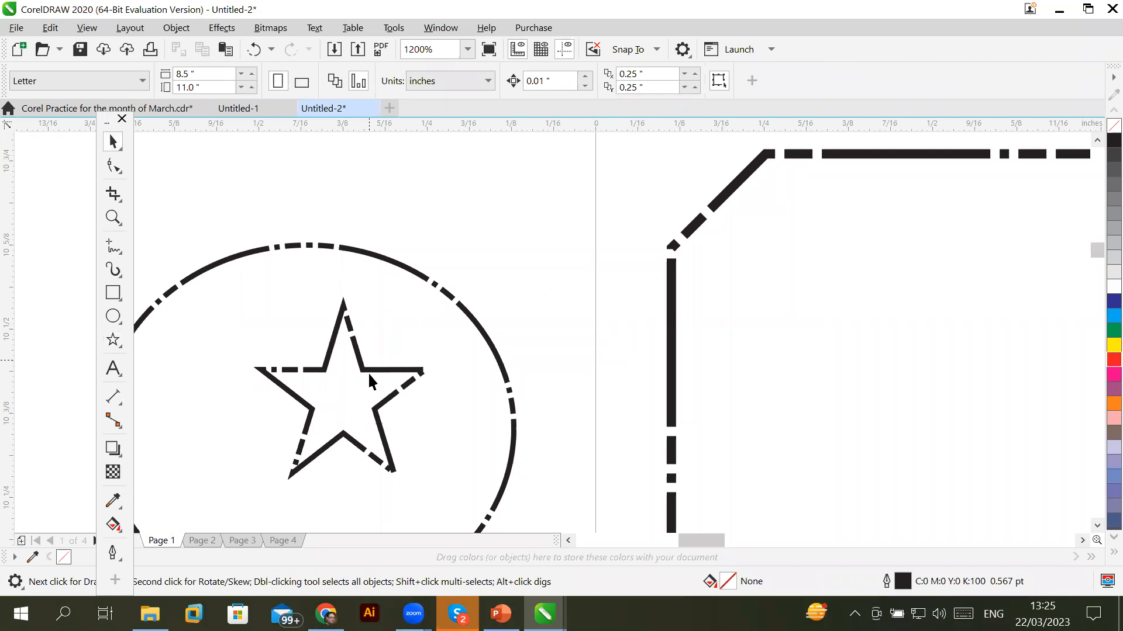
Change the star's outline back to a solid line style
click(386, 370)
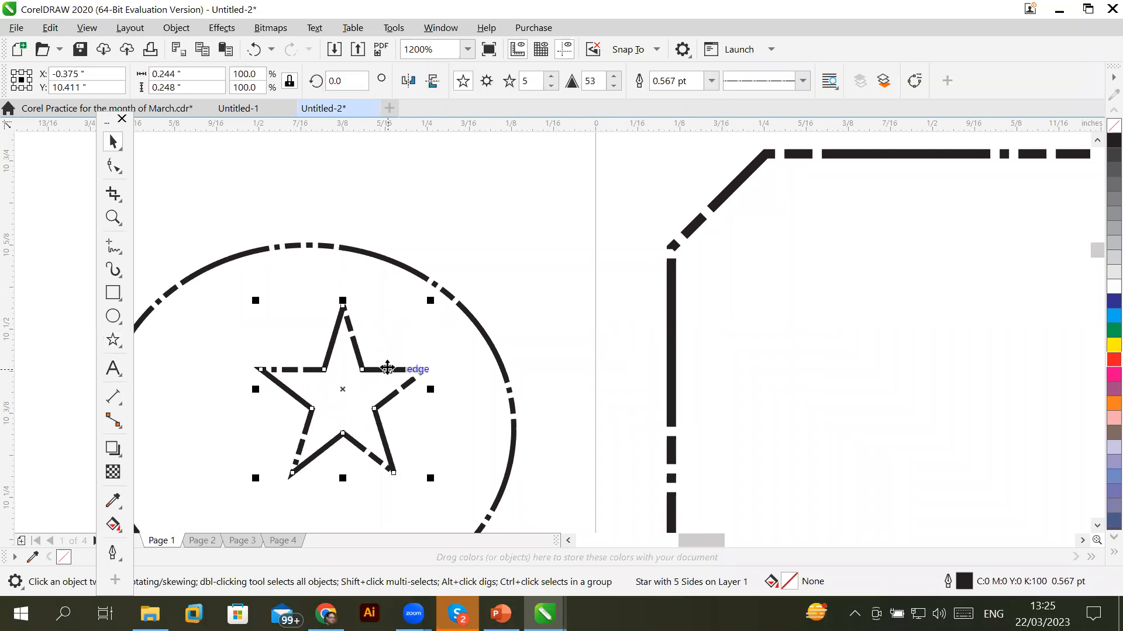
click(803, 80)
drag(856, 275, 796, 98)
click(794, 115)
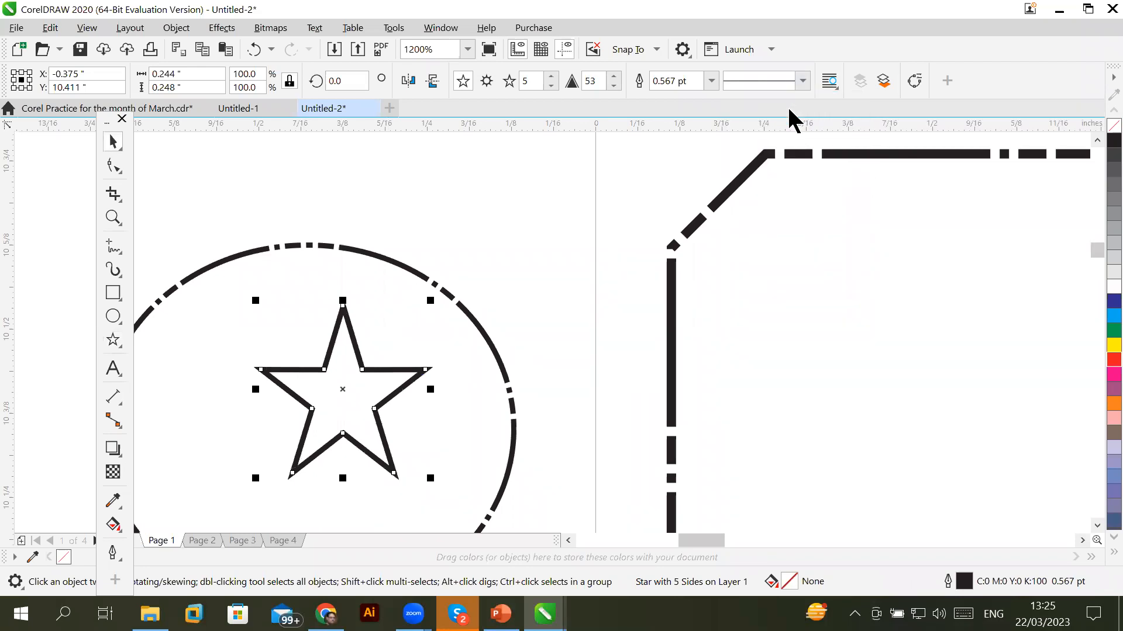
click(804, 287)
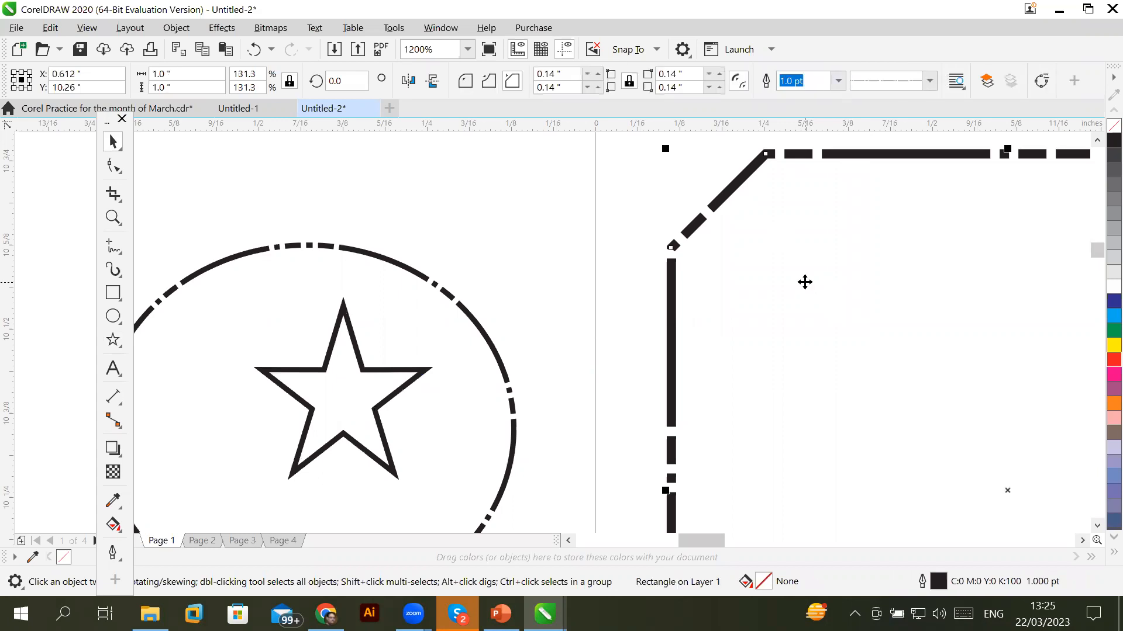
scroll(589, 275, down, 3)
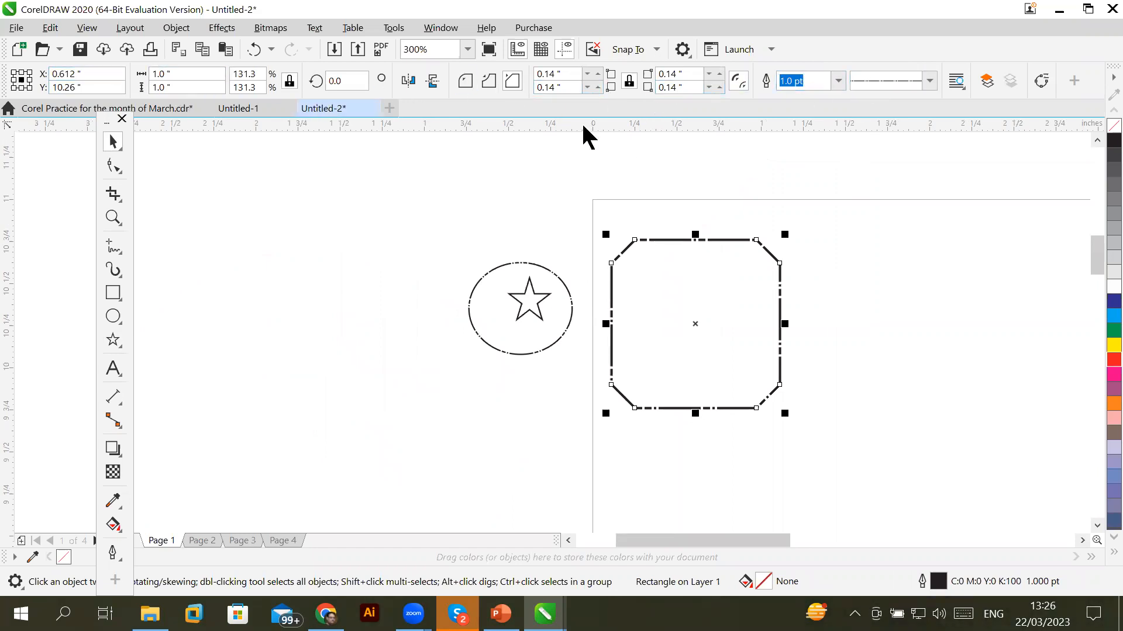
Draw a circle left of the oval, make it a pie and flip it vertically
click(113, 316)
drag(243, 202, 446, 401)
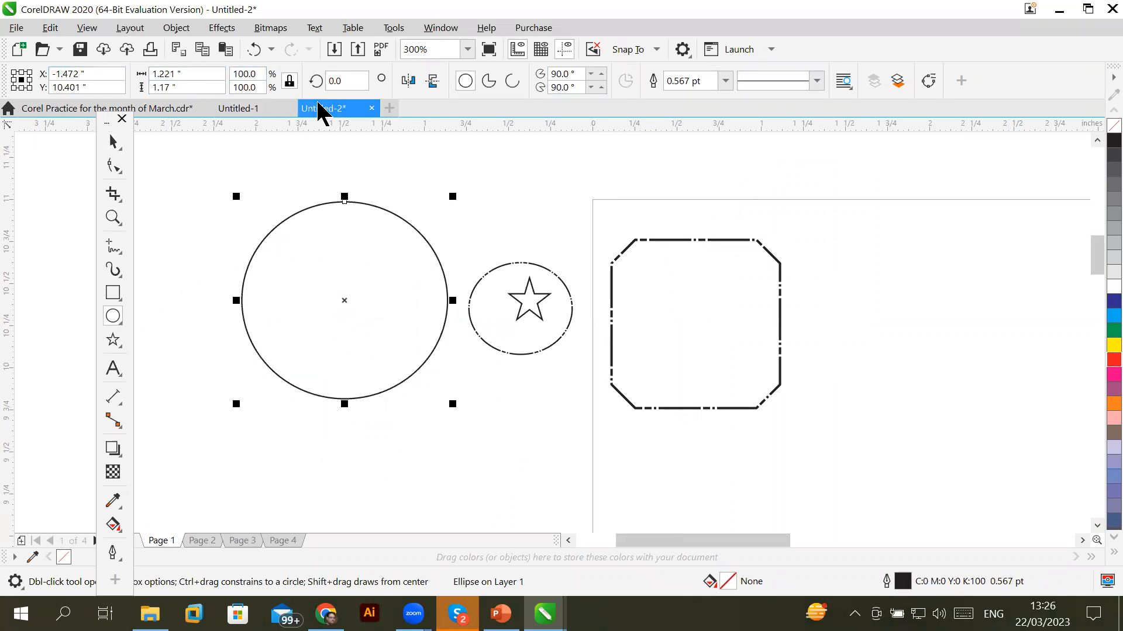
click(488, 82)
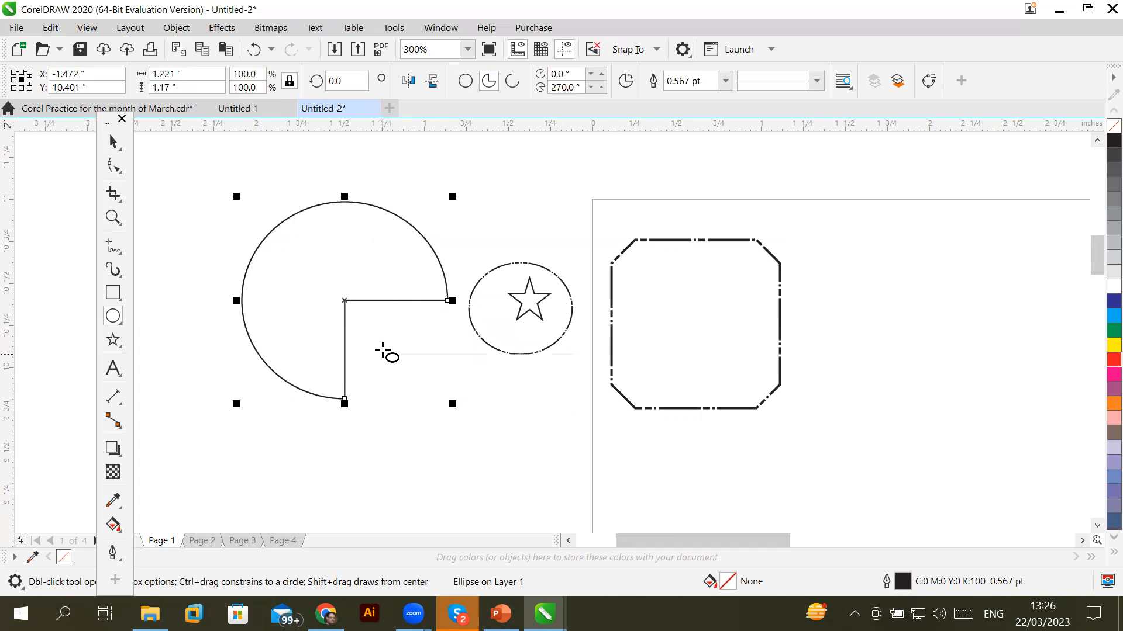
click(433, 82)
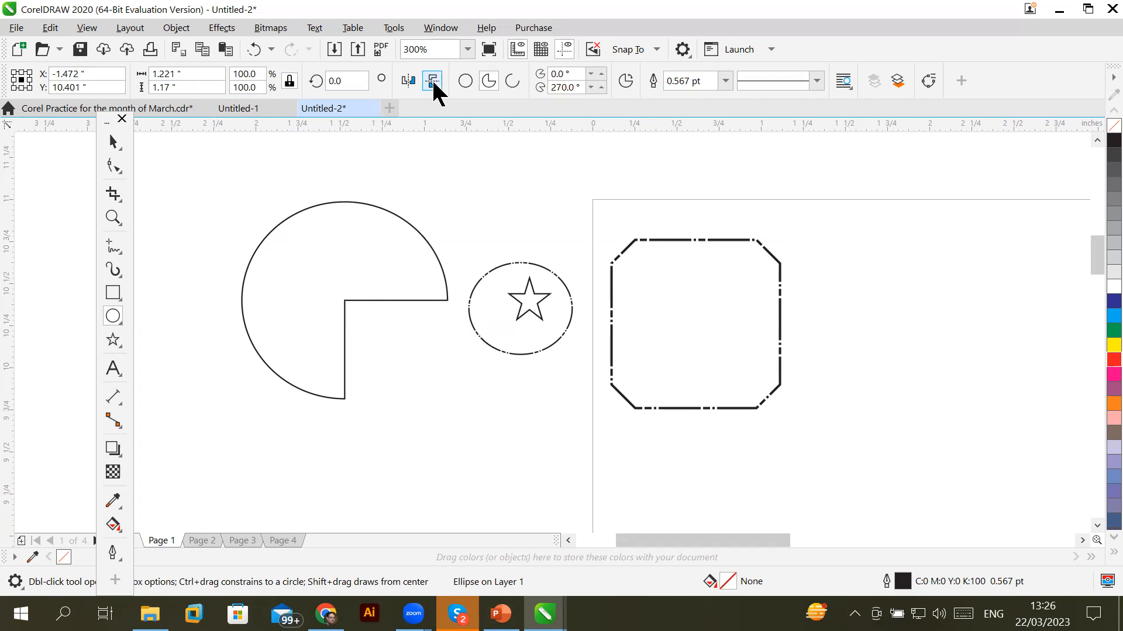
click(433, 82)
click(434, 82)
click(434, 82)
click(434, 82)
click(433, 82)
click(433, 82)
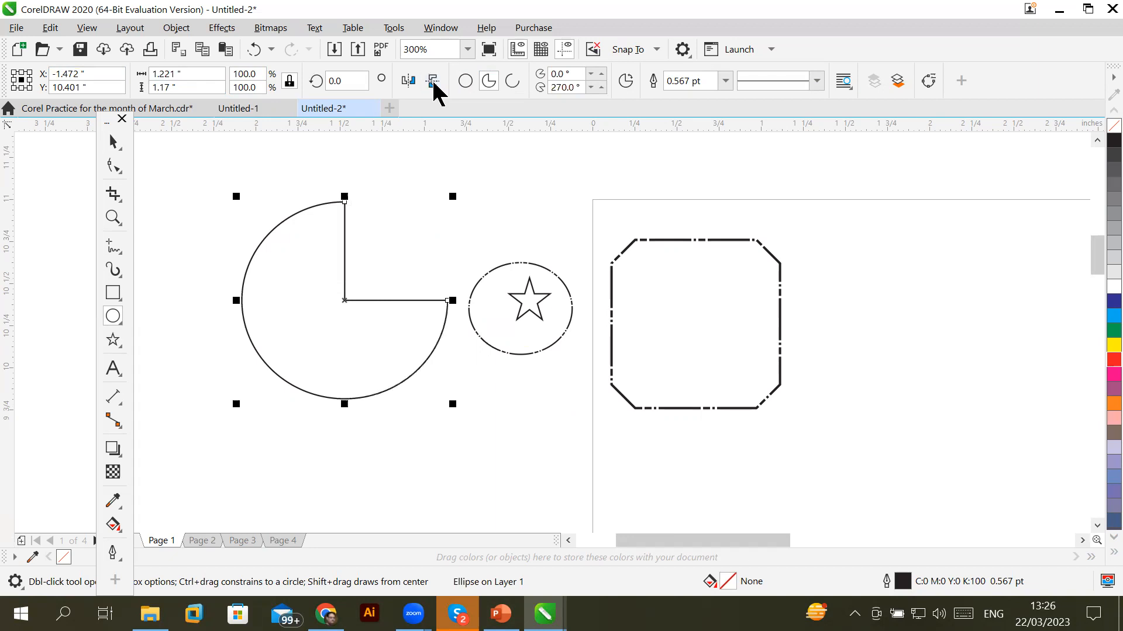
Flip the pie horizontally, then settle it as an open 0°–270° arc
click(408, 82)
click(408, 82)
click(408, 82)
click(408, 82)
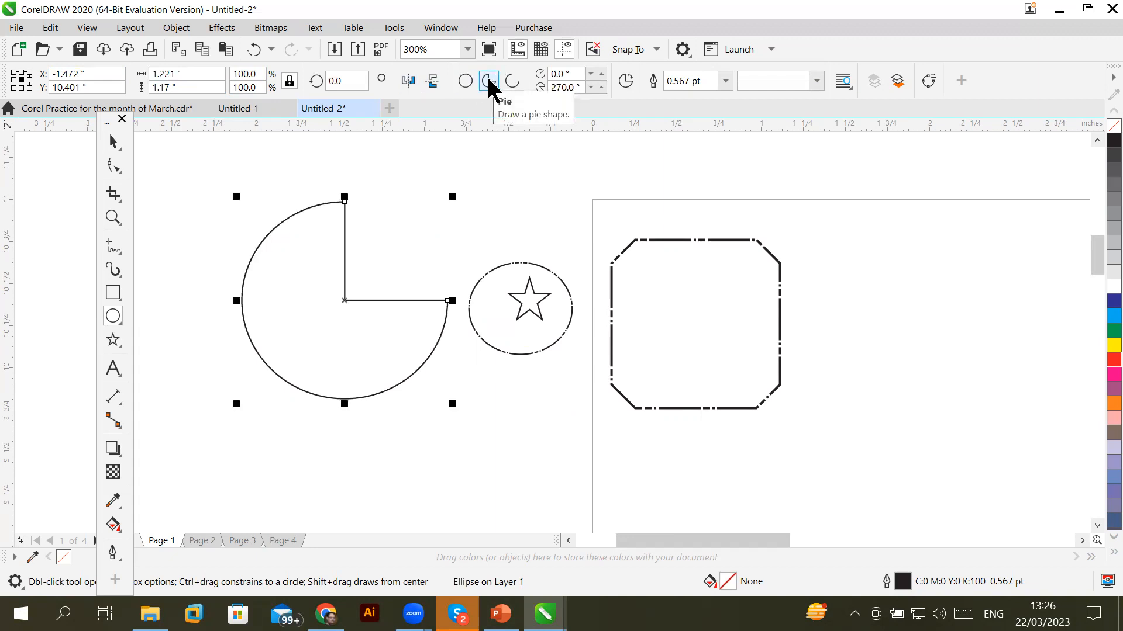
click(514, 83)
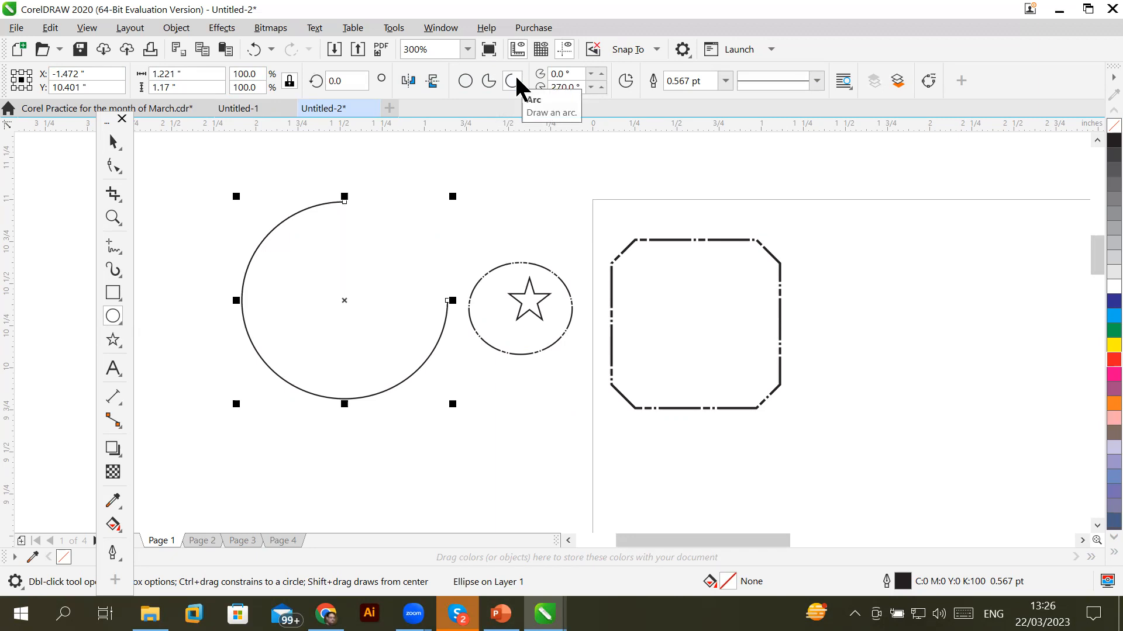
click(486, 82)
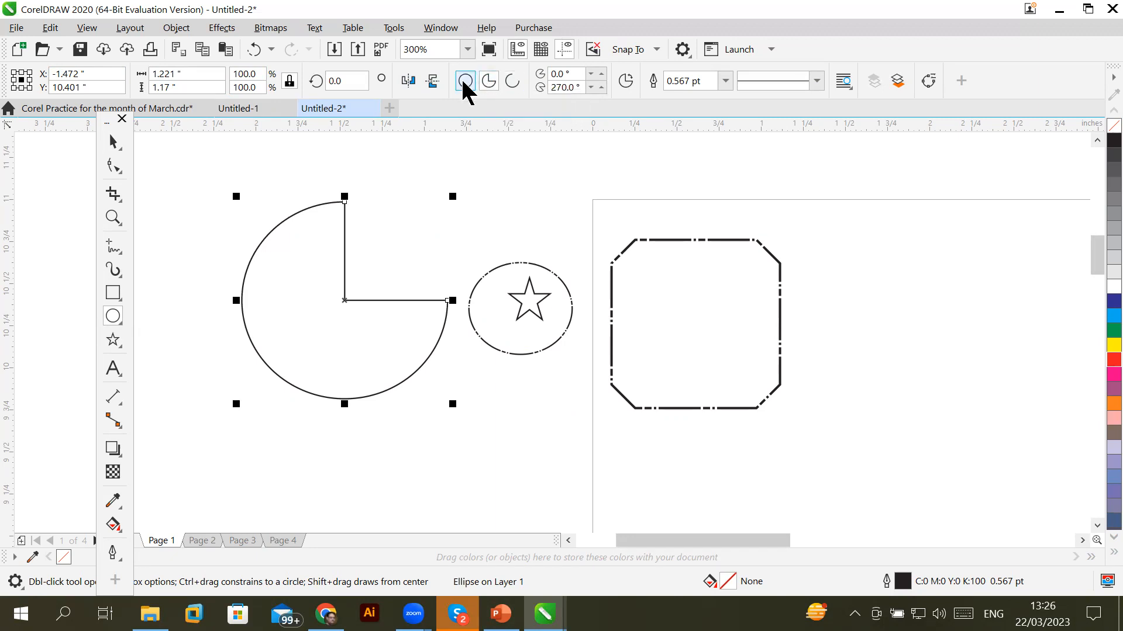
click(472, 76)
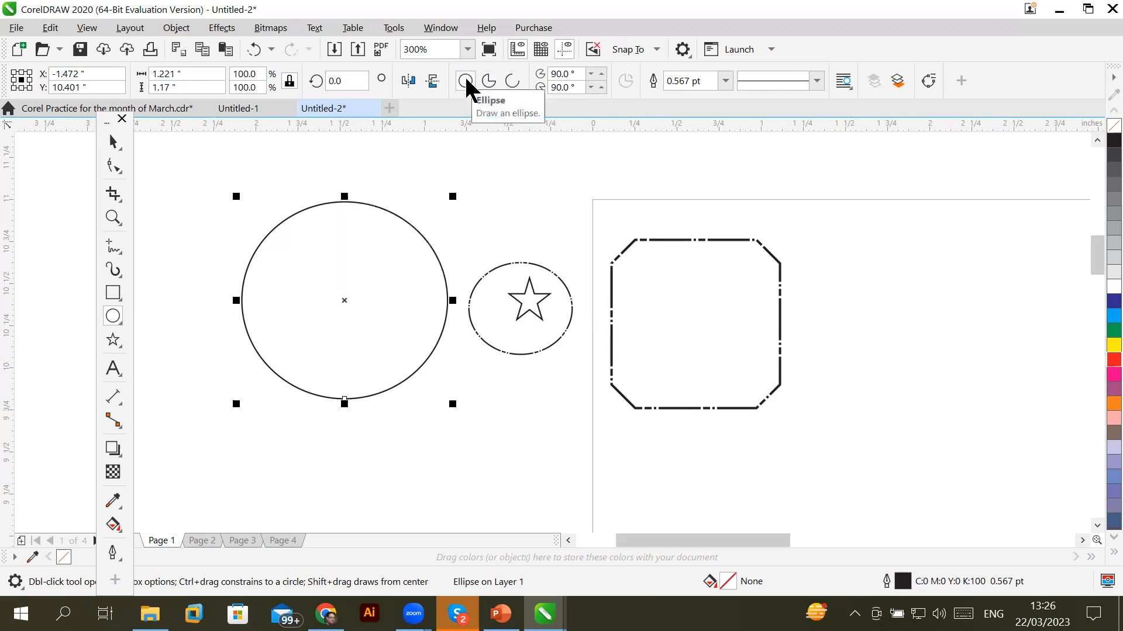
click(488, 82)
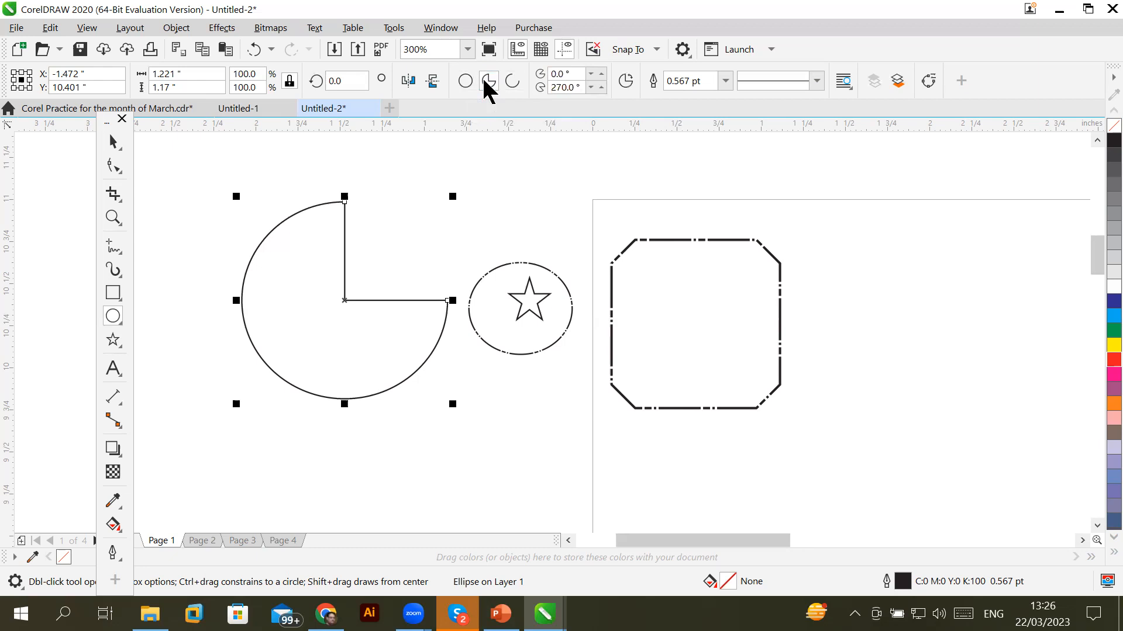
click(513, 83)
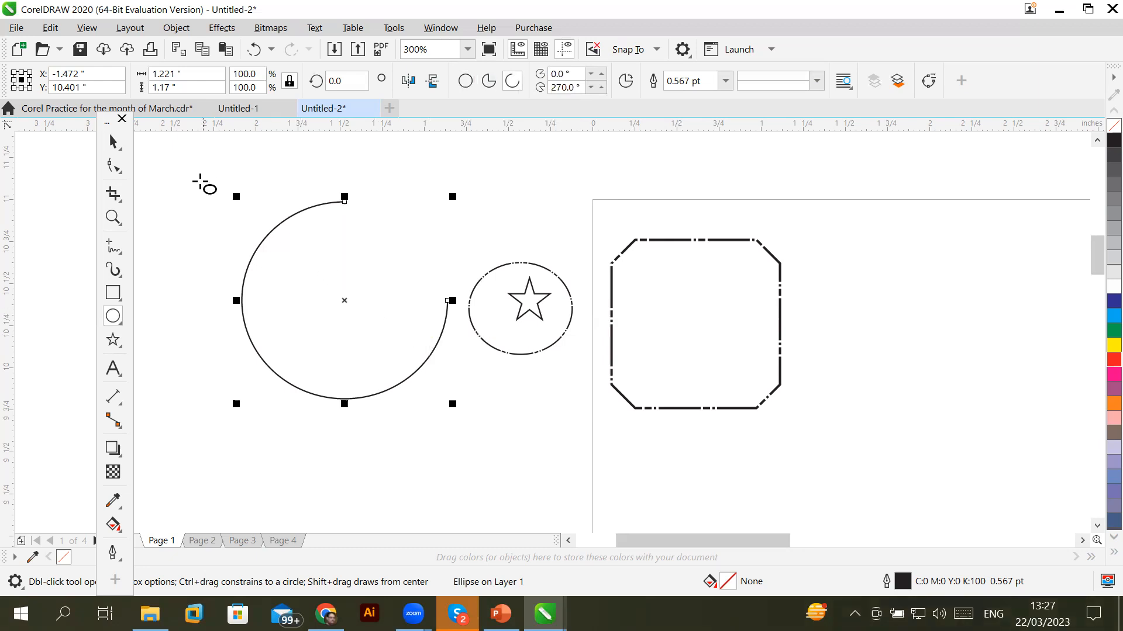
Drag the arc's endpoints with the Shape tool to shorten it to a slim curve
click(111, 166)
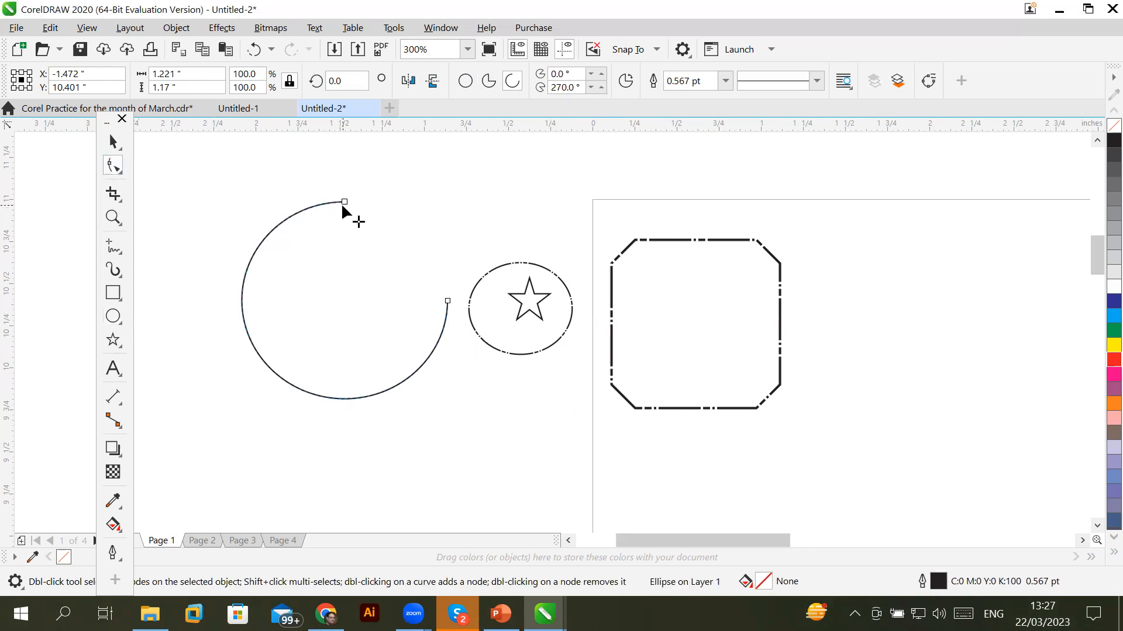
drag(343, 205, 268, 234)
drag(443, 300, 351, 399)
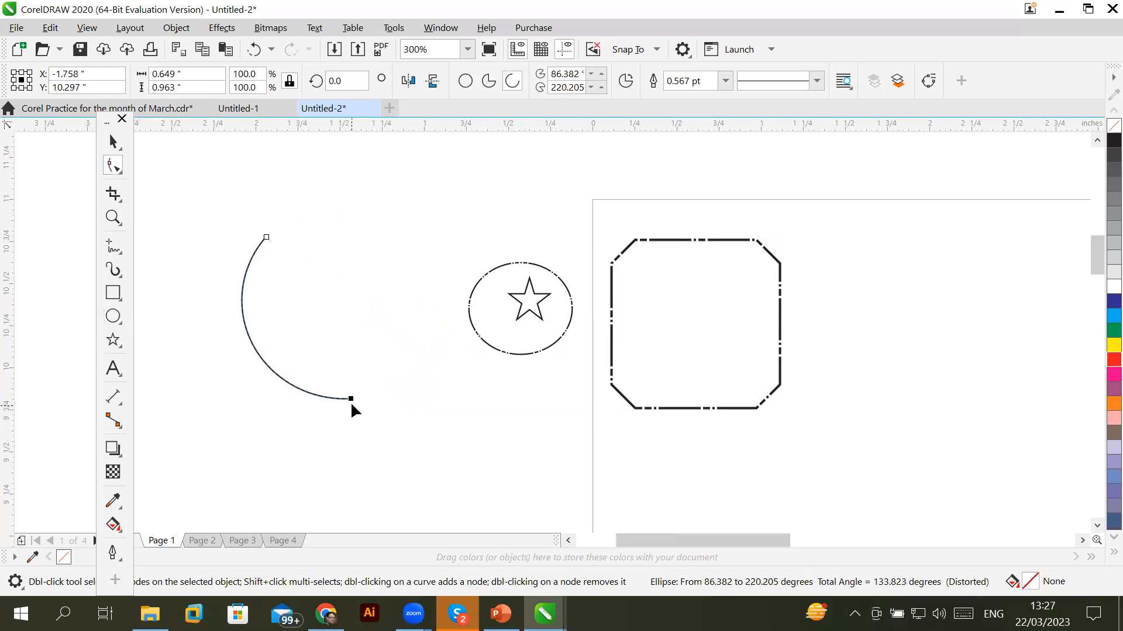
drag(262, 371, 251, 359)
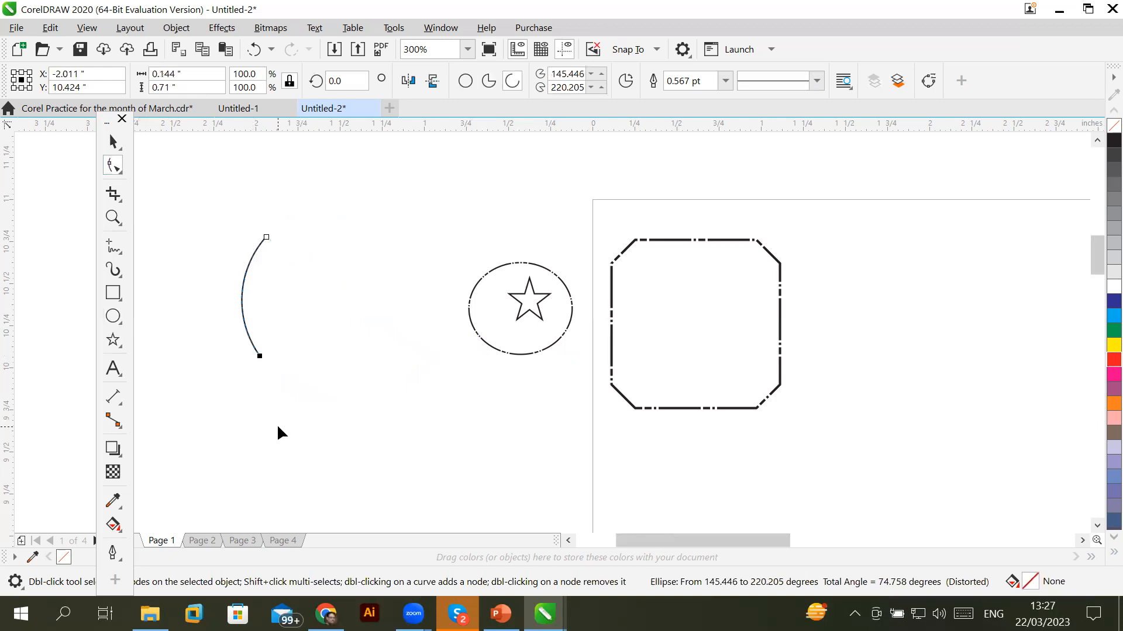
drag(261, 360, 263, 363)
Copy and paste the arc, mirror the copy horizontally and nudge it right into a lens
click(50, 28)
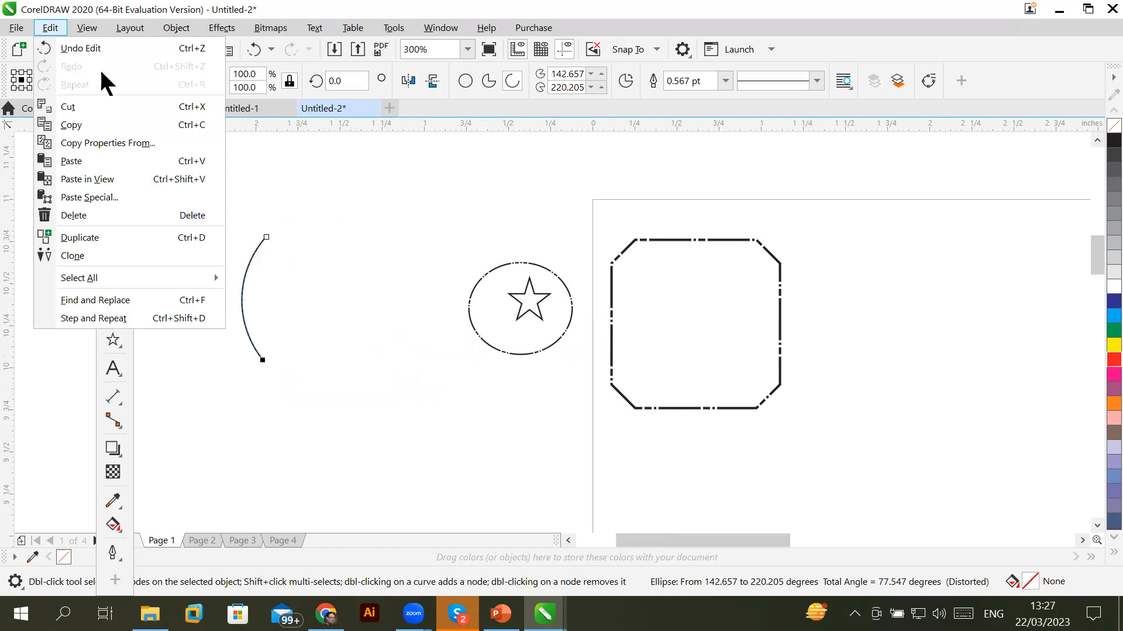
click(75, 125)
click(50, 29)
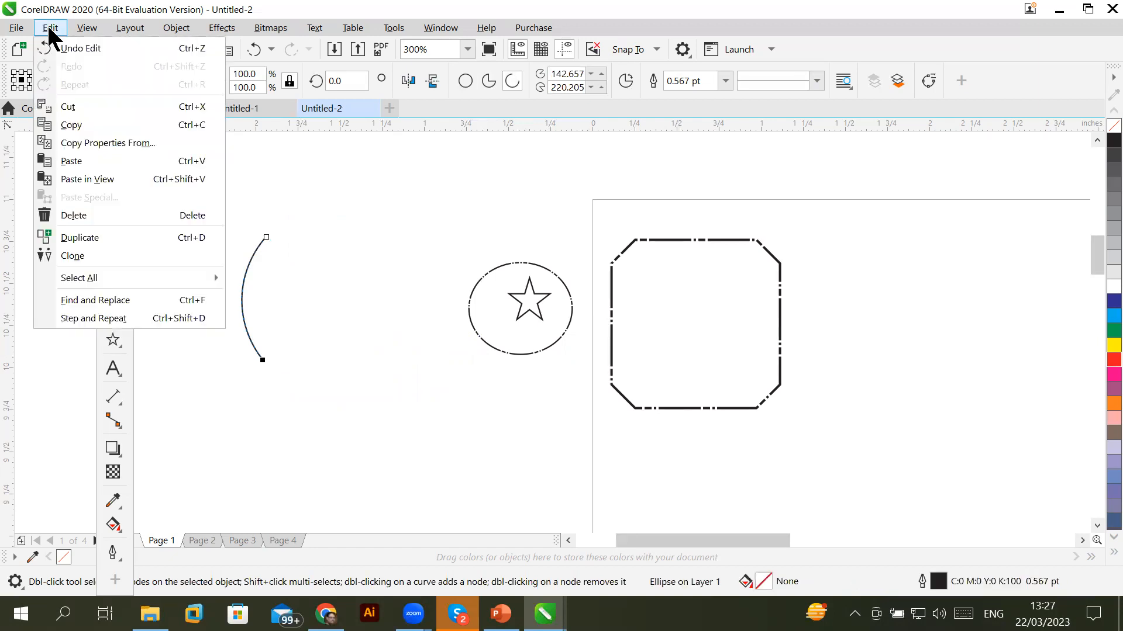
click(75, 161)
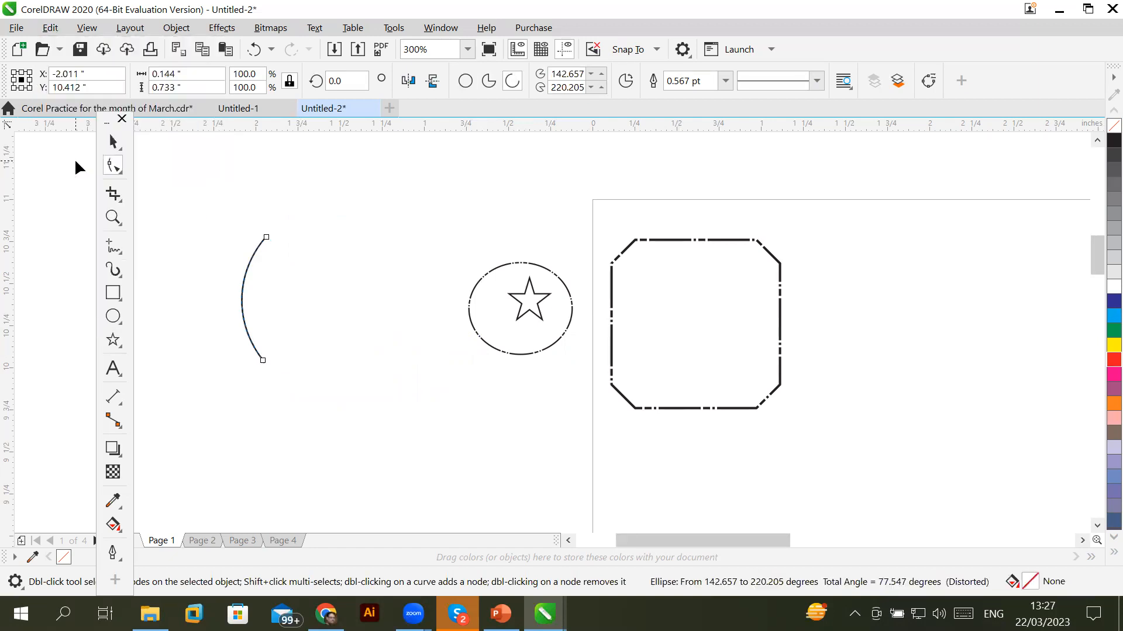
click(412, 76)
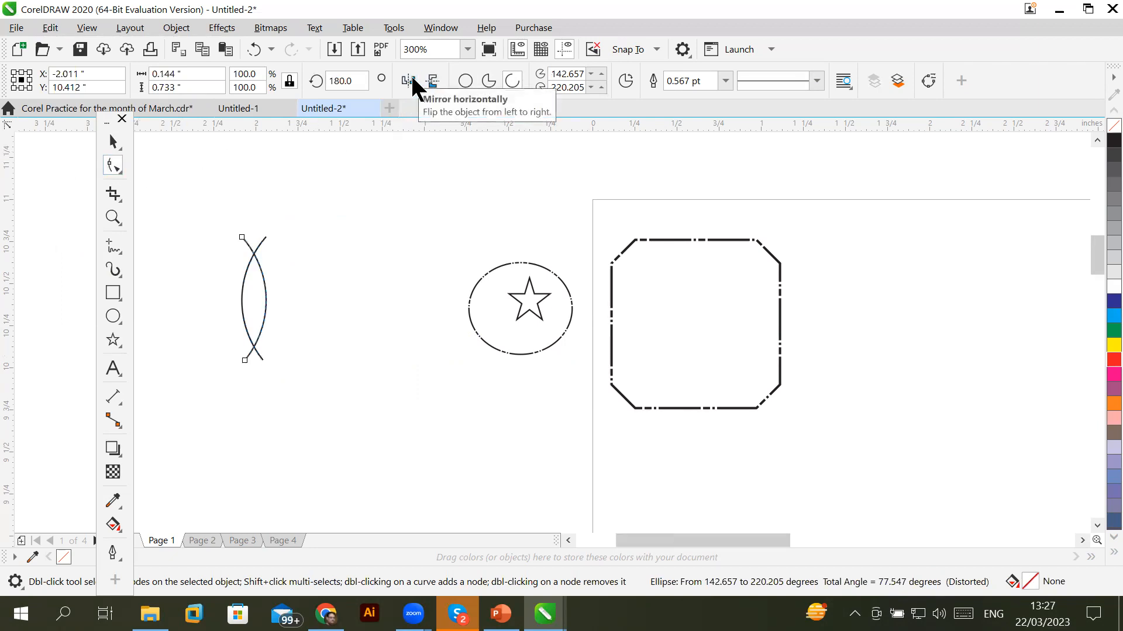
click(112, 143)
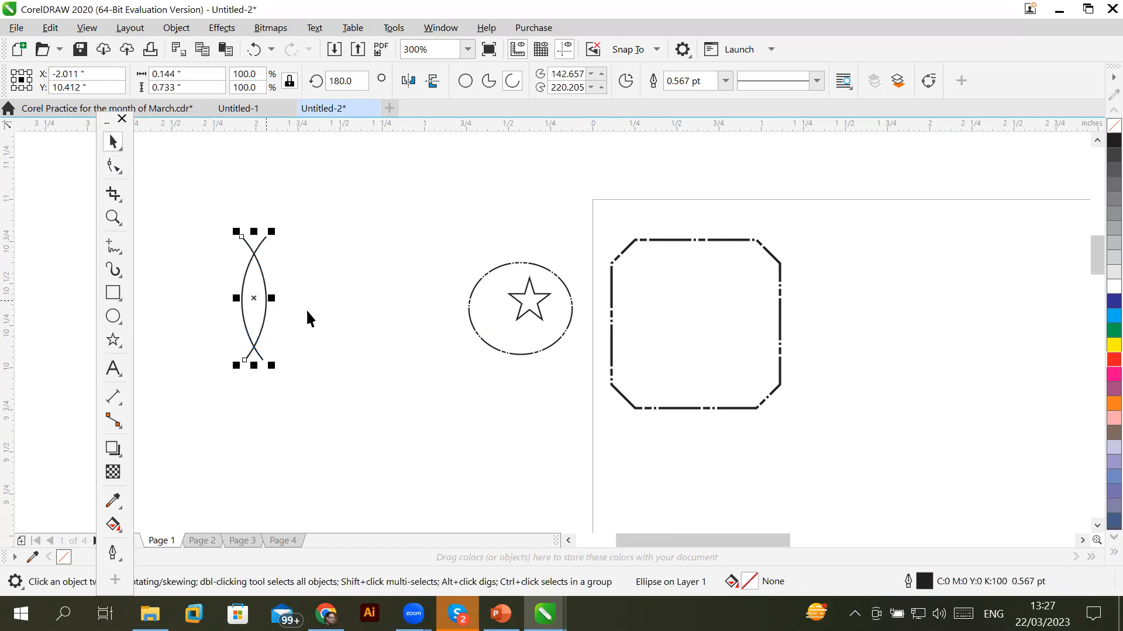
key(Right)
key(Right)
key(Right)
key(Right)
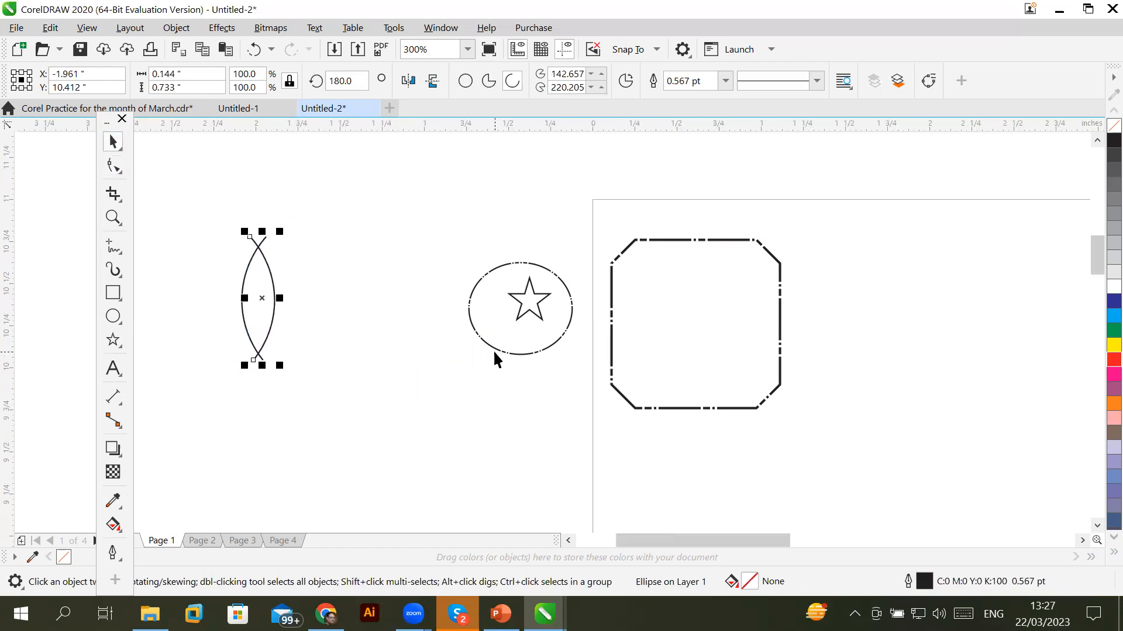
key(Right)
key(Right)
key(Right)
key(Right)
key(Right)
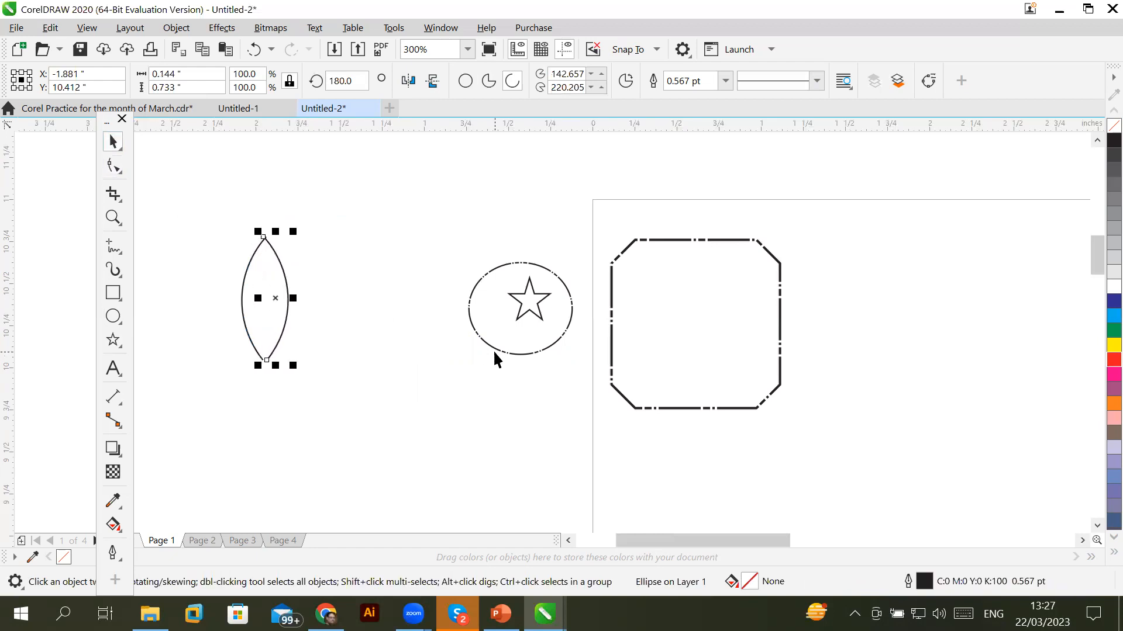
click(377, 194)
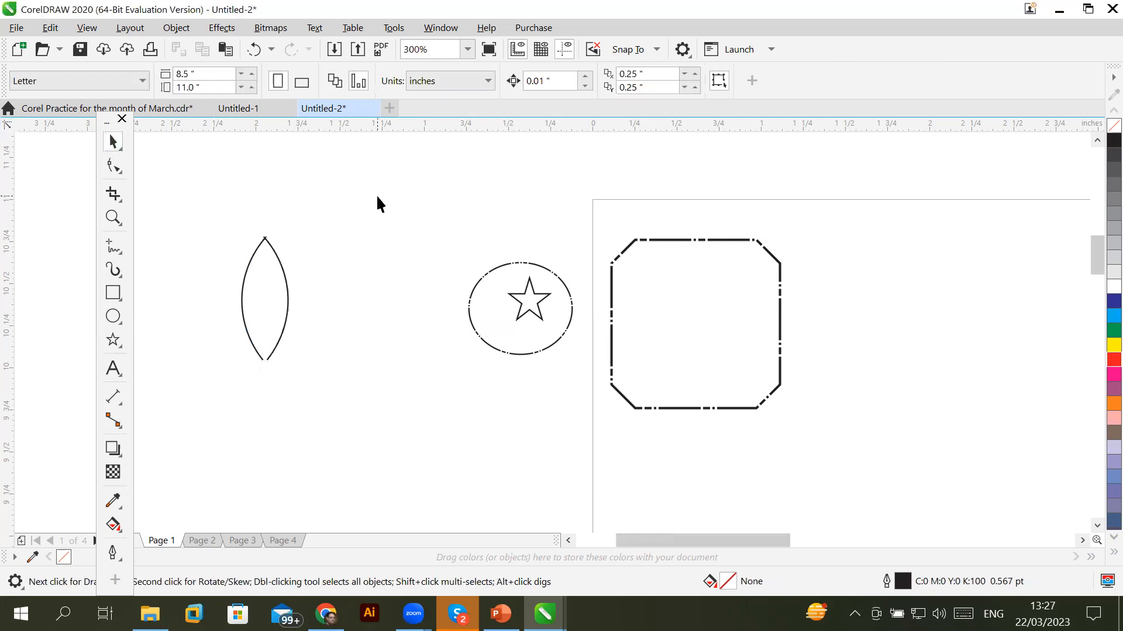
Nudge the mirrored arc slightly left and inspect the lens tip
click(287, 290)
key(Left)
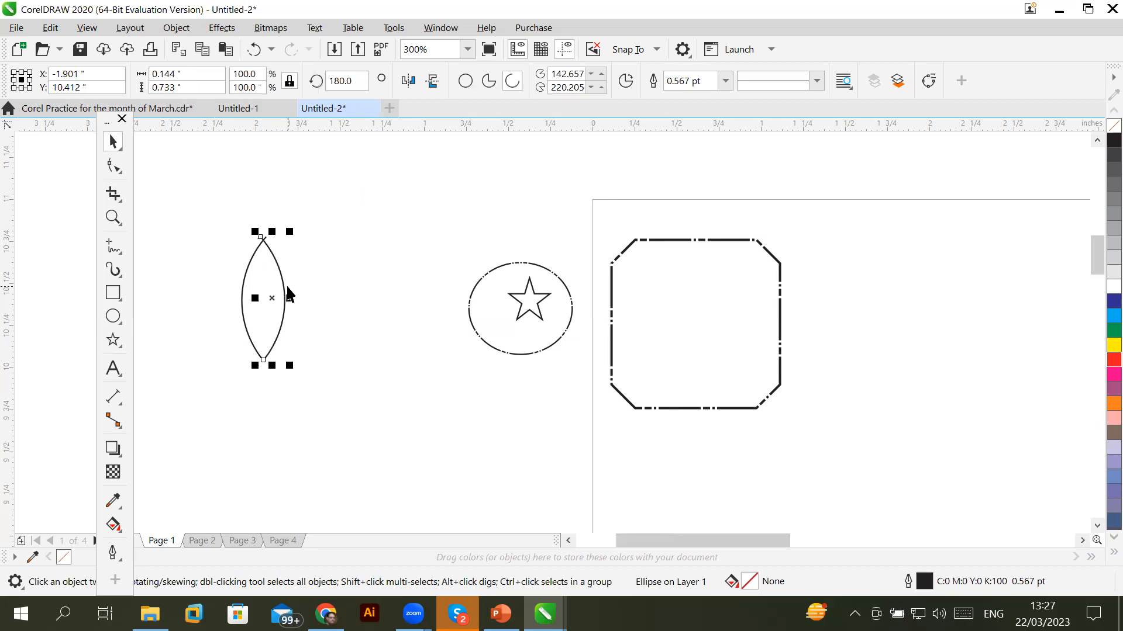
click(381, 274)
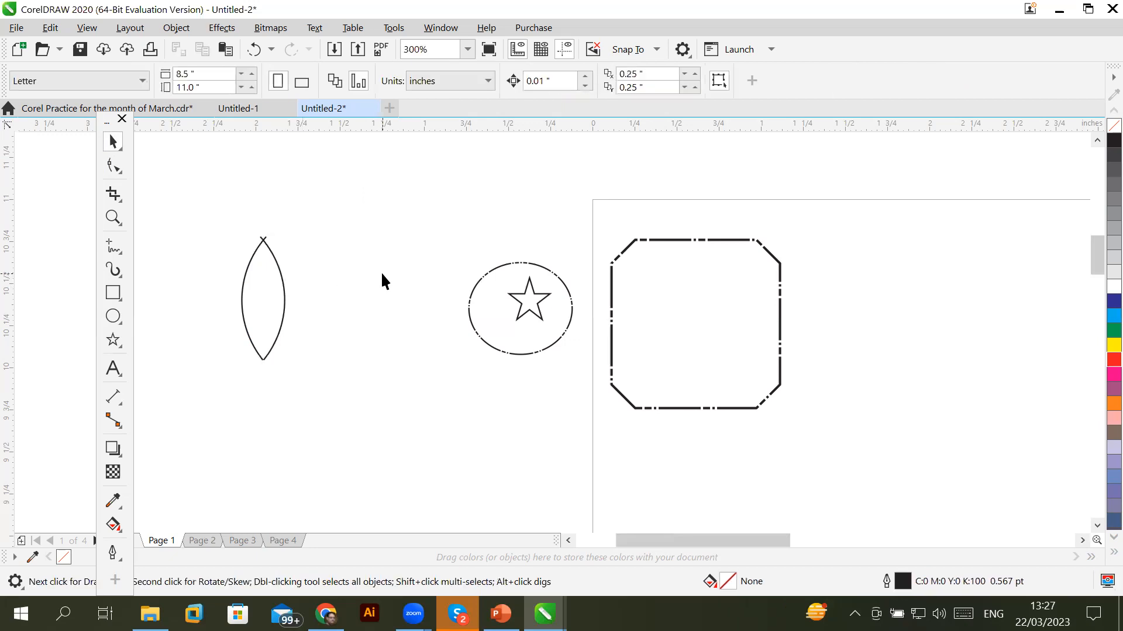
click(279, 270)
scroll(243, 247, up, 3)
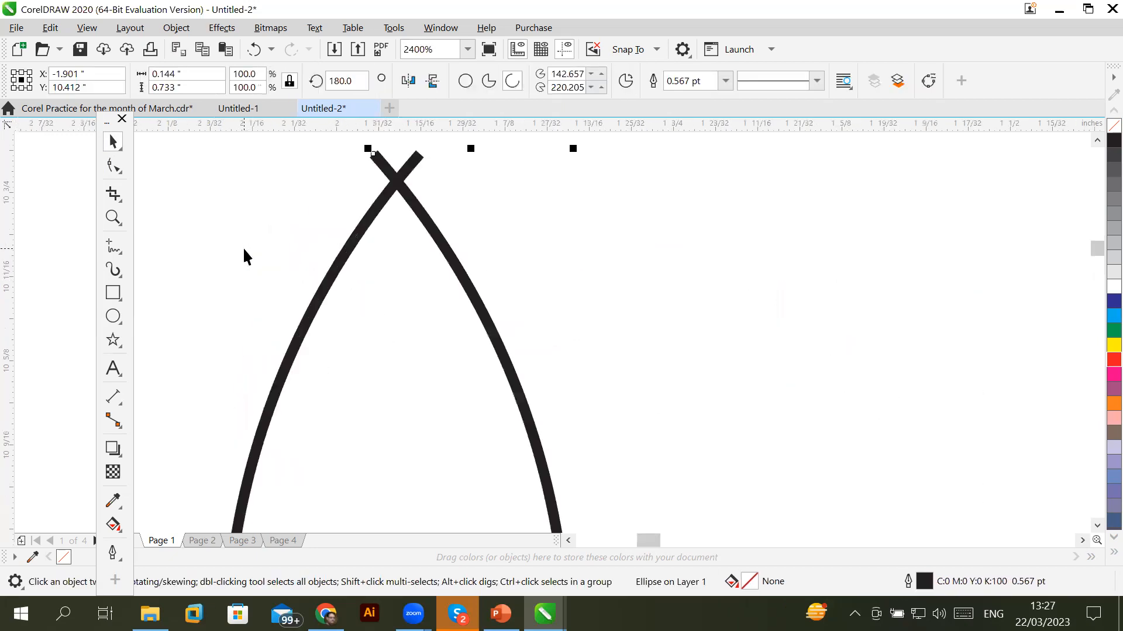
scroll(244, 249, down, 1)
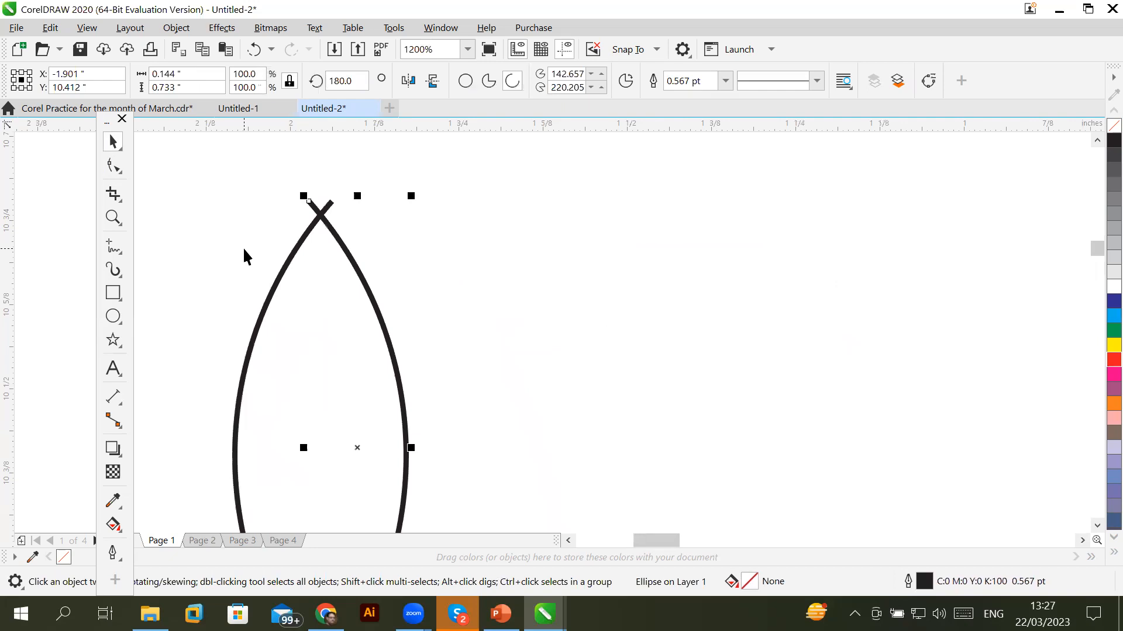
Move the arc's top endpoint to meet the mirrored tip, keeping it an open arc
click(113, 169)
drag(308, 202, 319, 216)
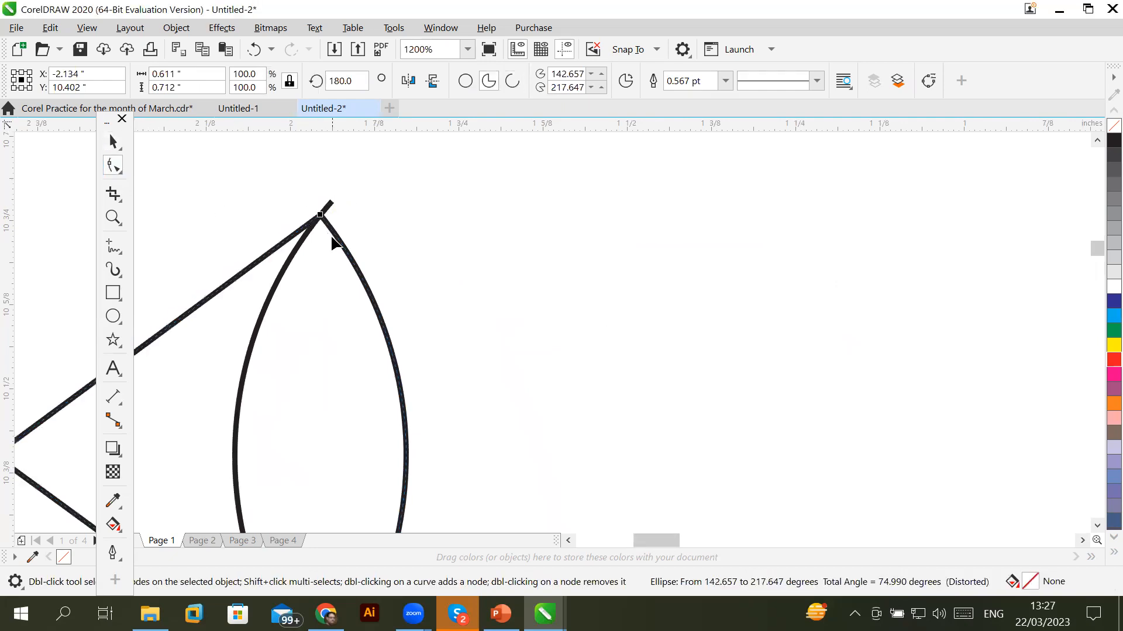
key(ctrl+z)
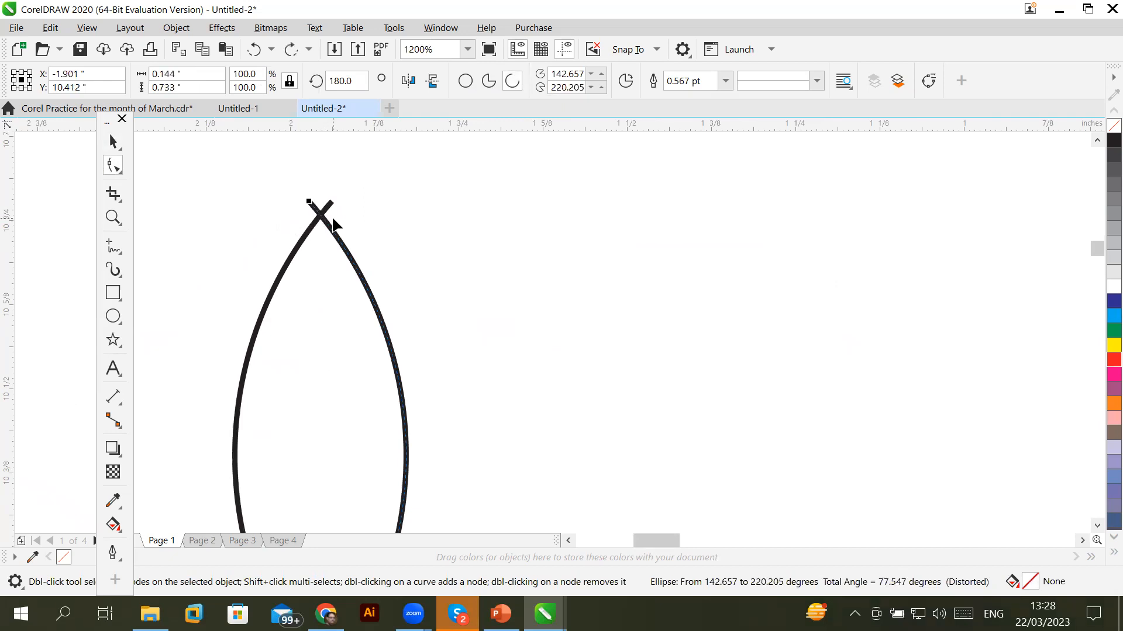
scroll(474, 266, down, 2)
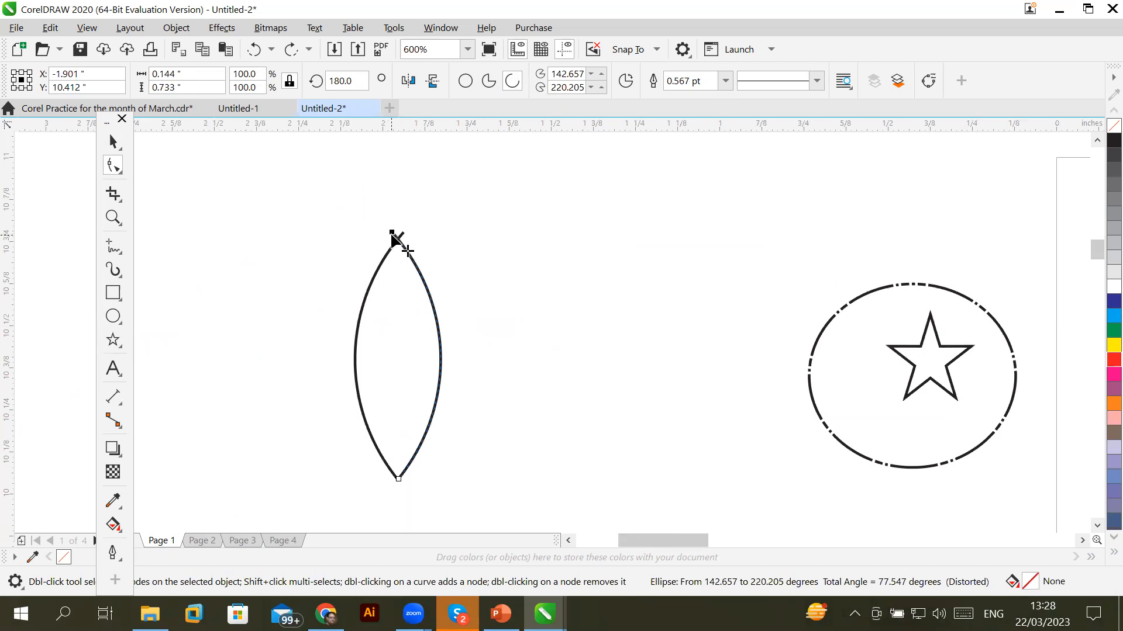
drag(391, 234, 396, 239)
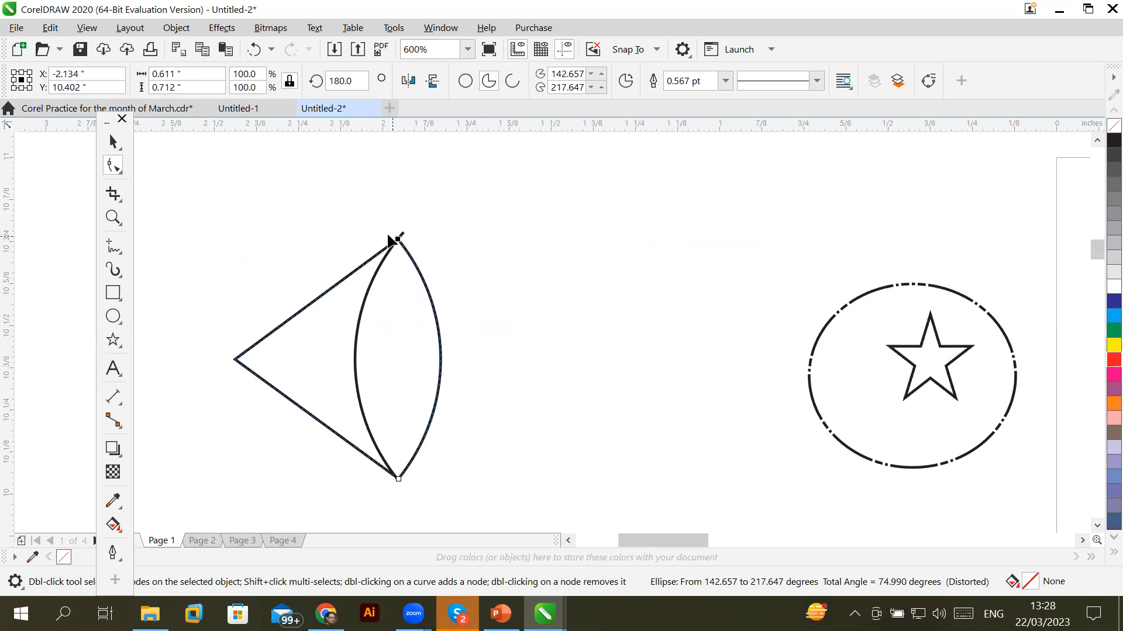
mouse_move(397, 240)
mouse_down()
mouse_move(364, 220)
mouse_move(405, 246)
mouse_up()
drag(401, 241, 397, 240)
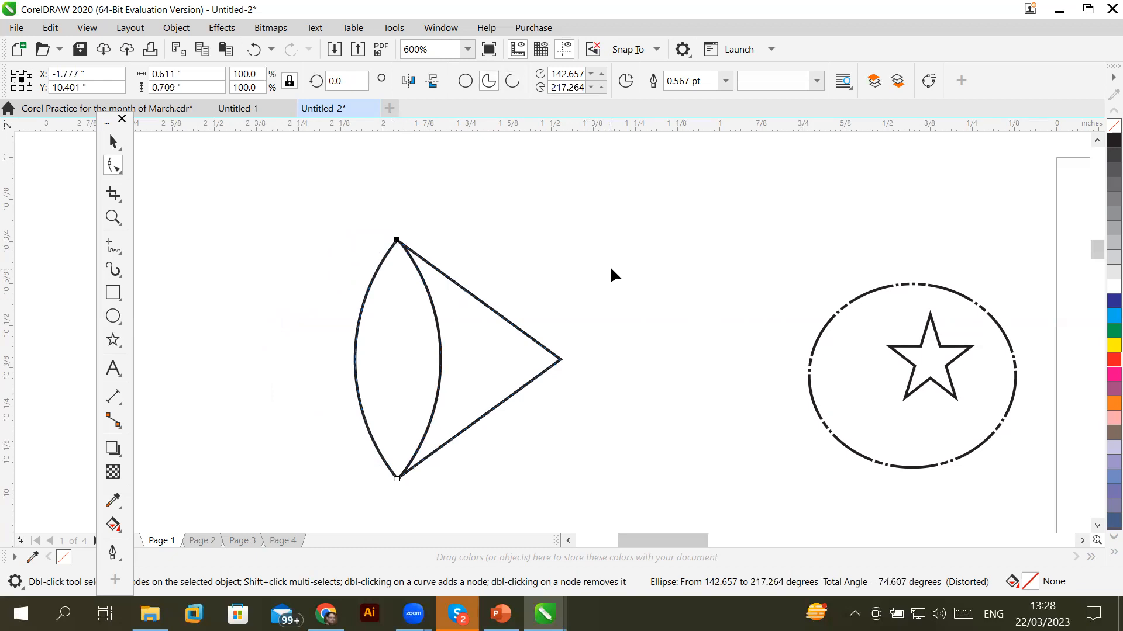
click(513, 82)
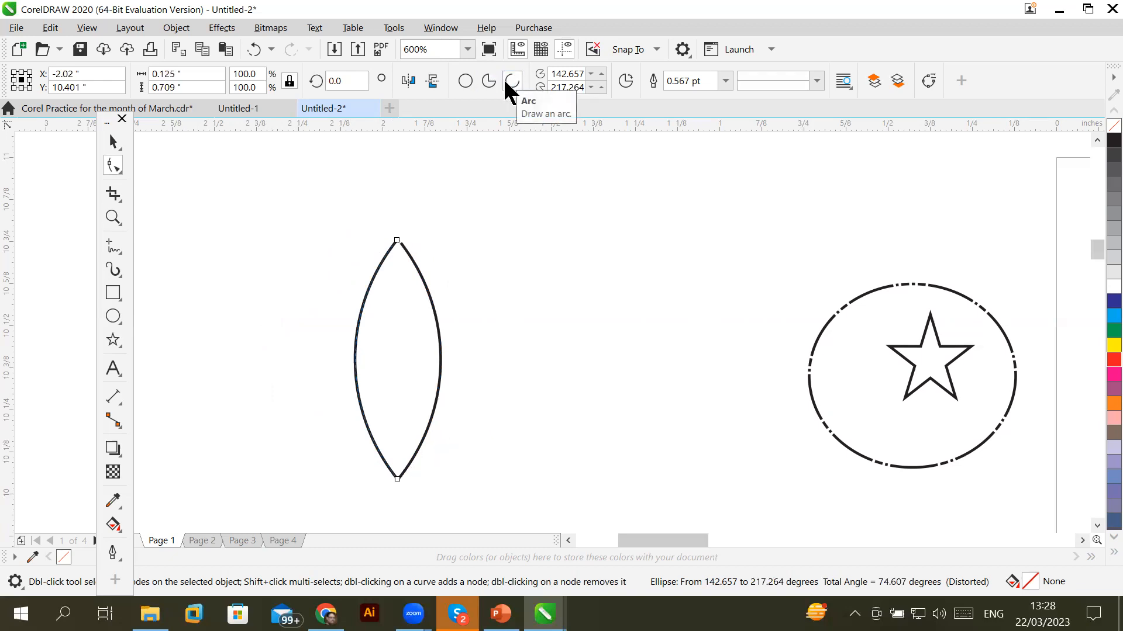
click(489, 81)
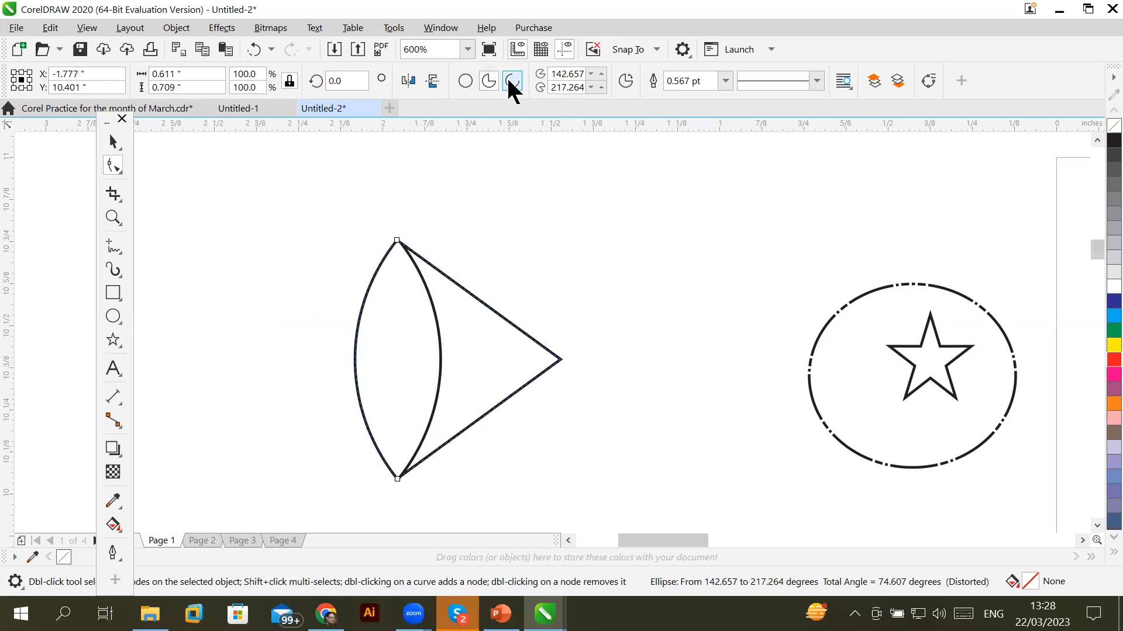
click(510, 82)
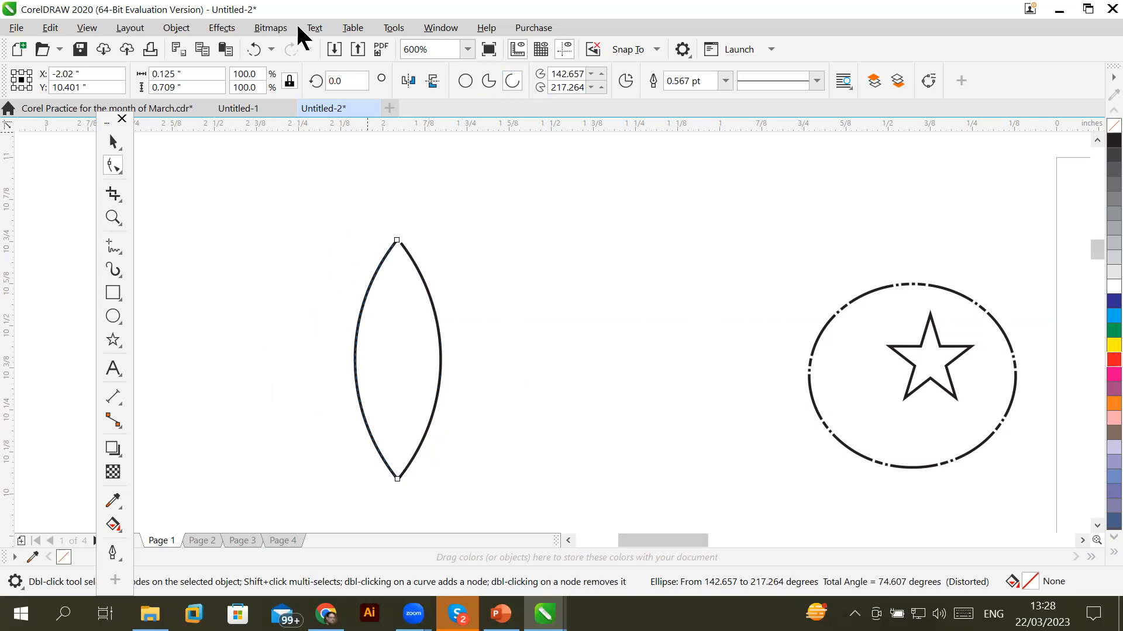
Zoom out to view the whole lens on the page
click(1082, 540)
click(1082, 540)
click(1082, 541)
click(1082, 541)
click(1082, 541)
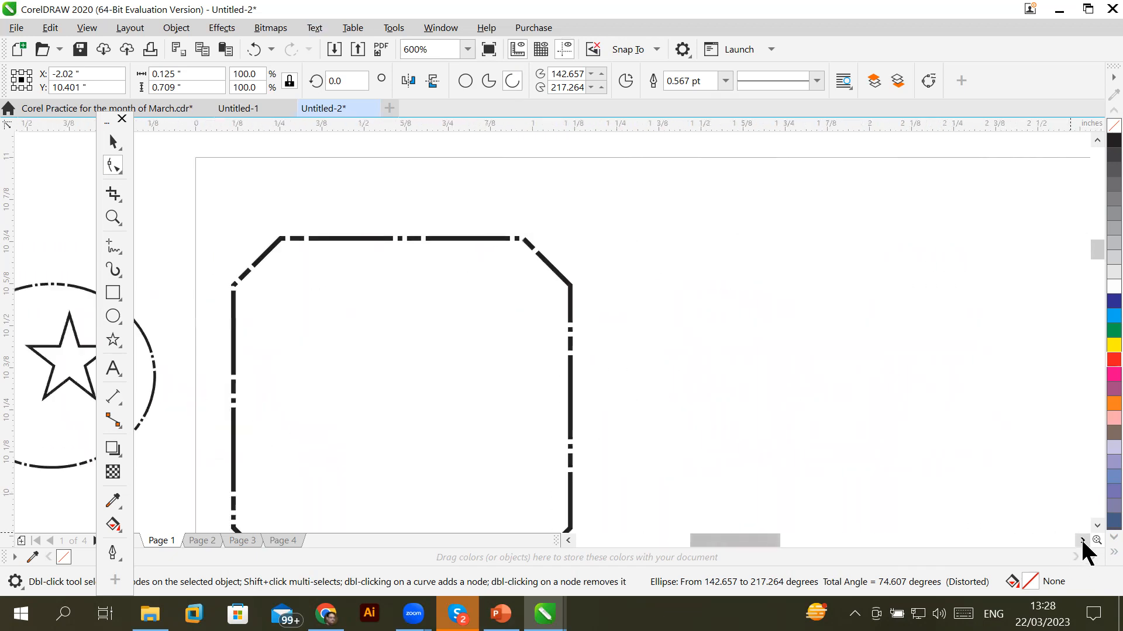
click(1098, 530)
click(1098, 529)
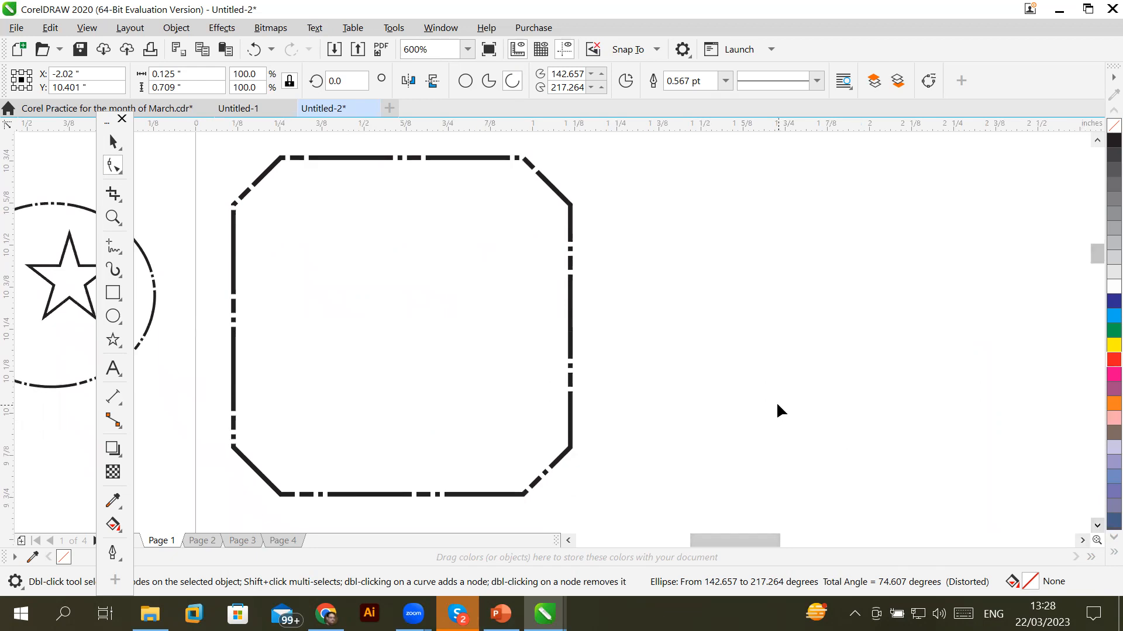
scroll(777, 405, down, 2)
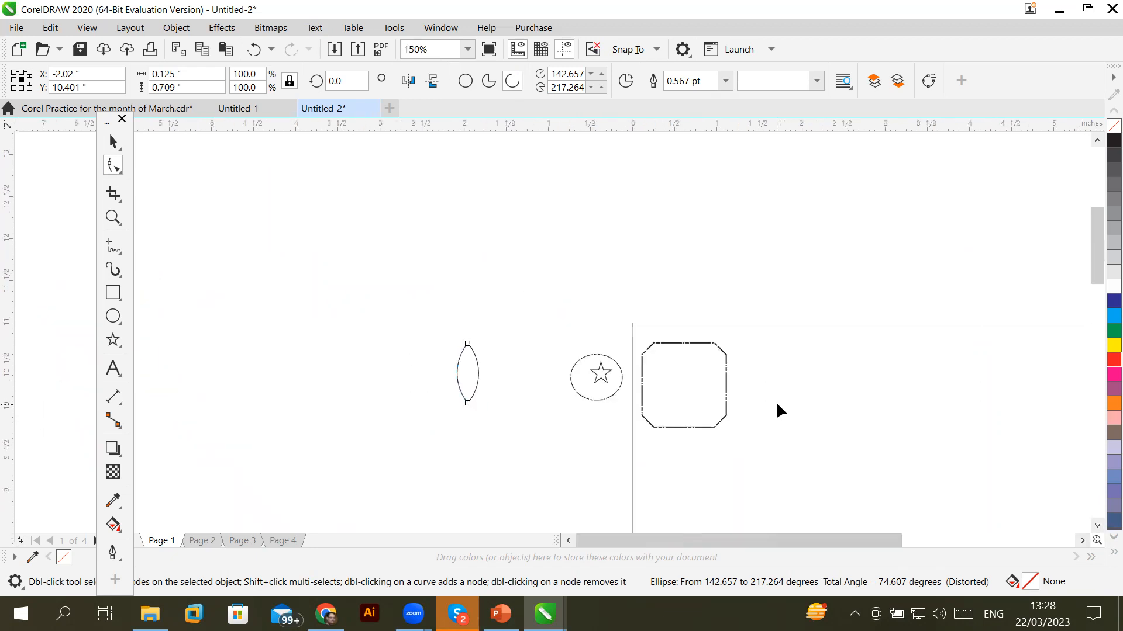
click(1082, 540)
click(1097, 525)
click(1097, 526)
click(1097, 526)
Fill the rounded square with 30% grey and remove its outline
click(1098, 525)
scroll(755, 391, down, 2)
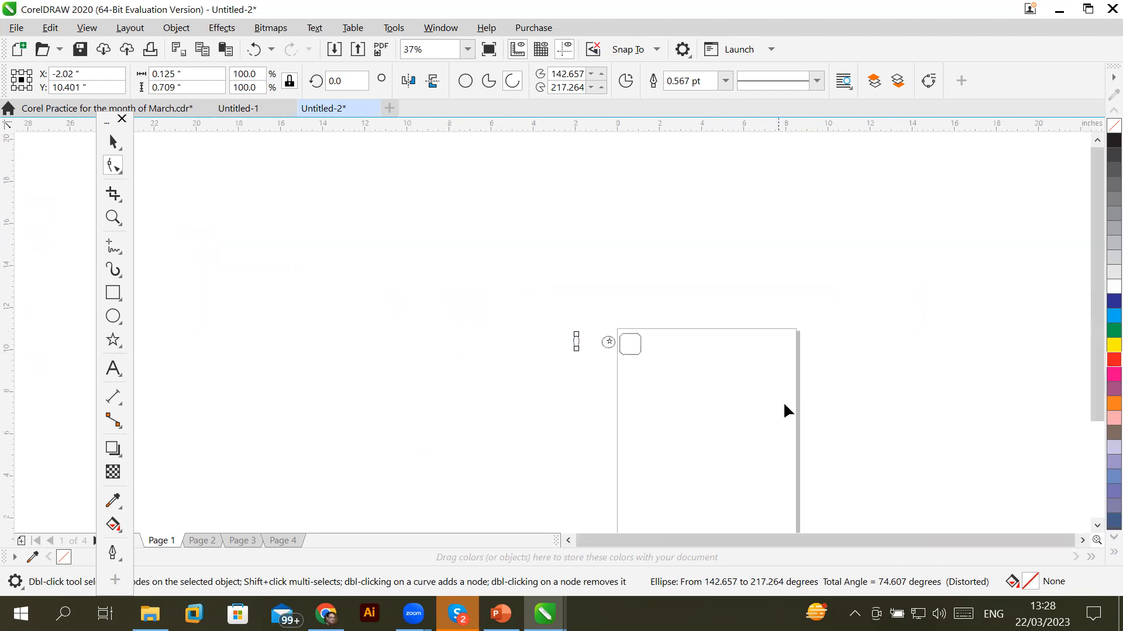
scroll(790, 411, up, 1)
click(1082, 541)
click(1098, 525)
click(1098, 526)
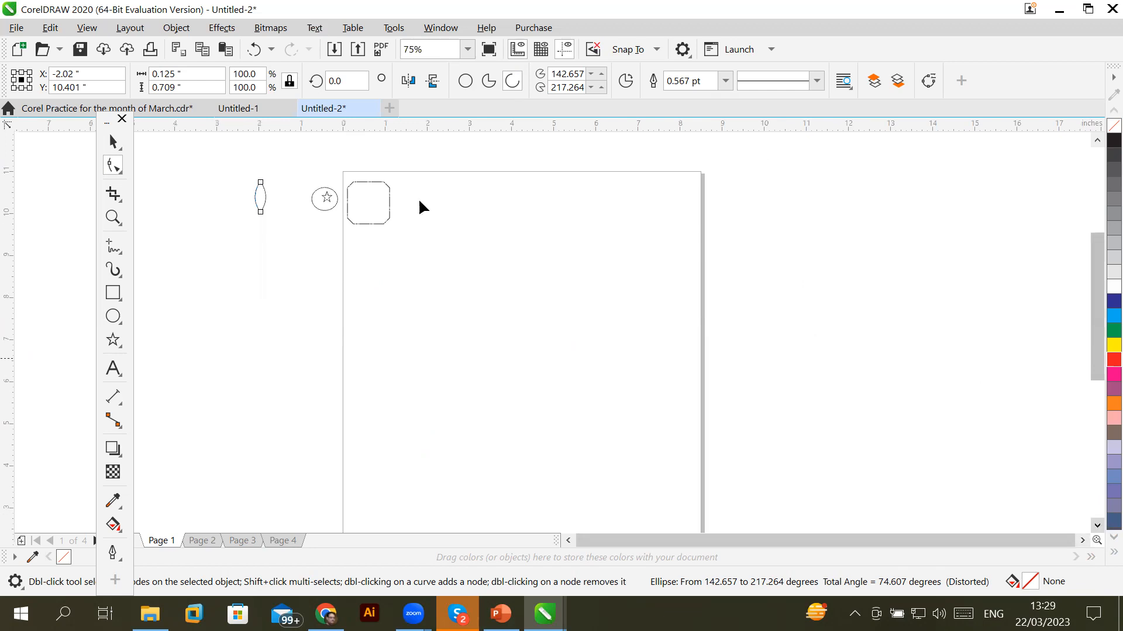
click(116, 148)
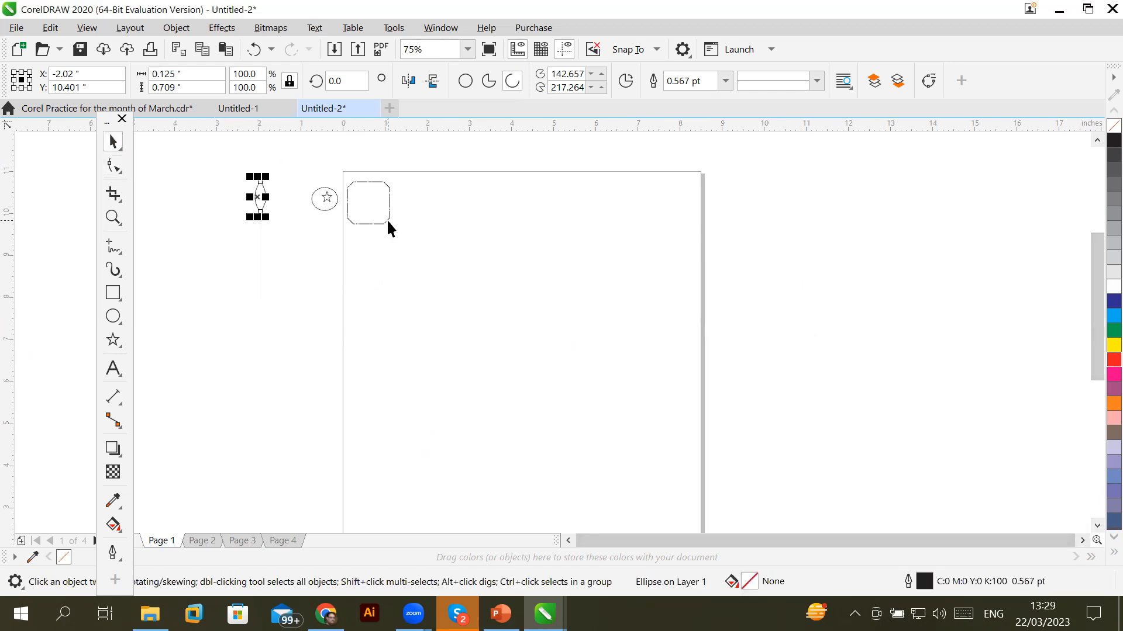
click(387, 220)
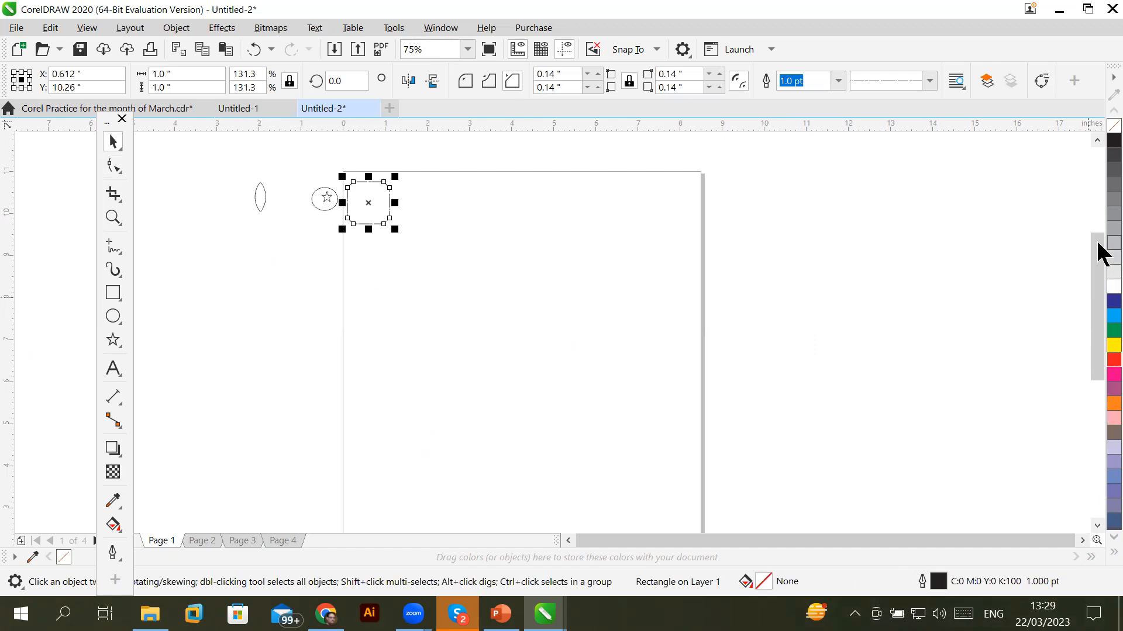
click(1112, 243)
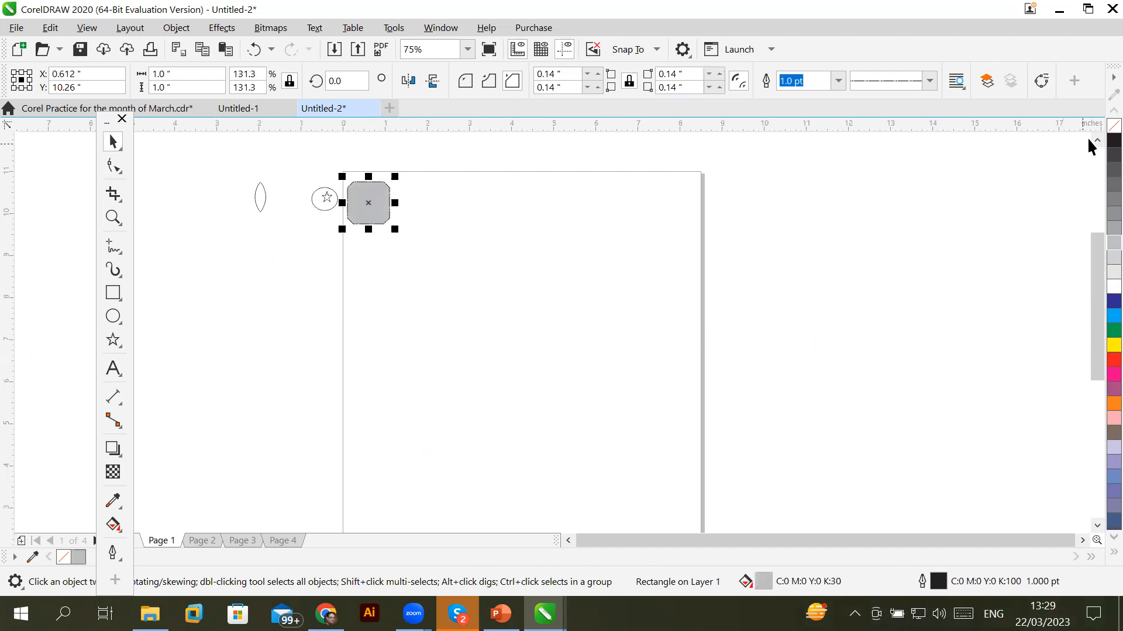
right_click(1114, 125)
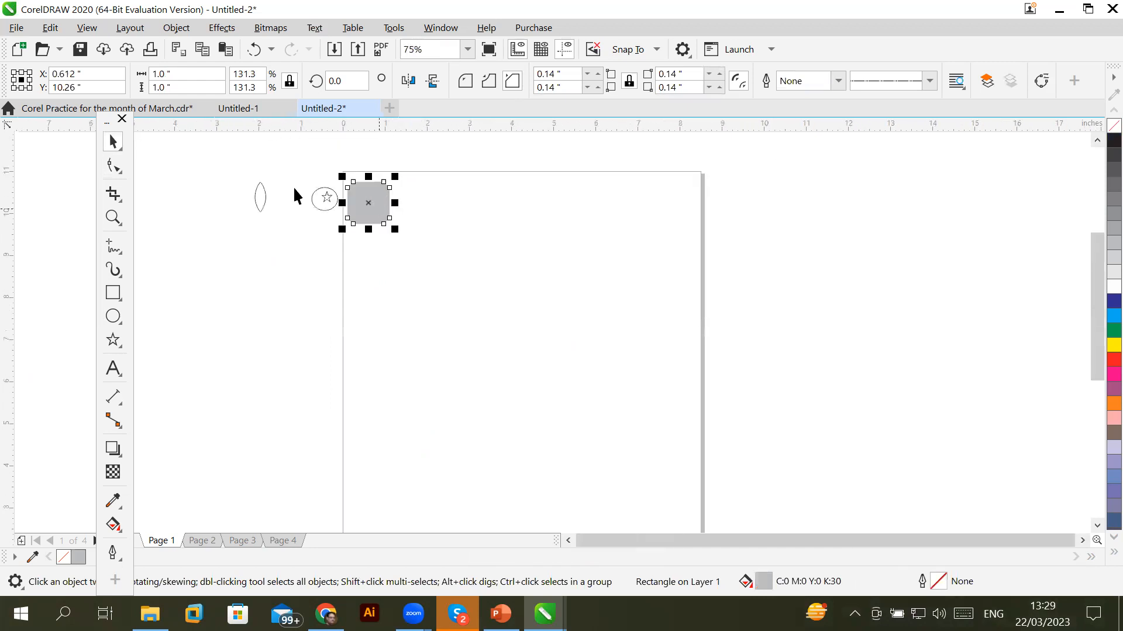
Copy the grey square and paste two copies side by side along the top edge
click(47, 34)
click(92, 119)
click(55, 29)
click(88, 158)
drag(373, 216, 425, 220)
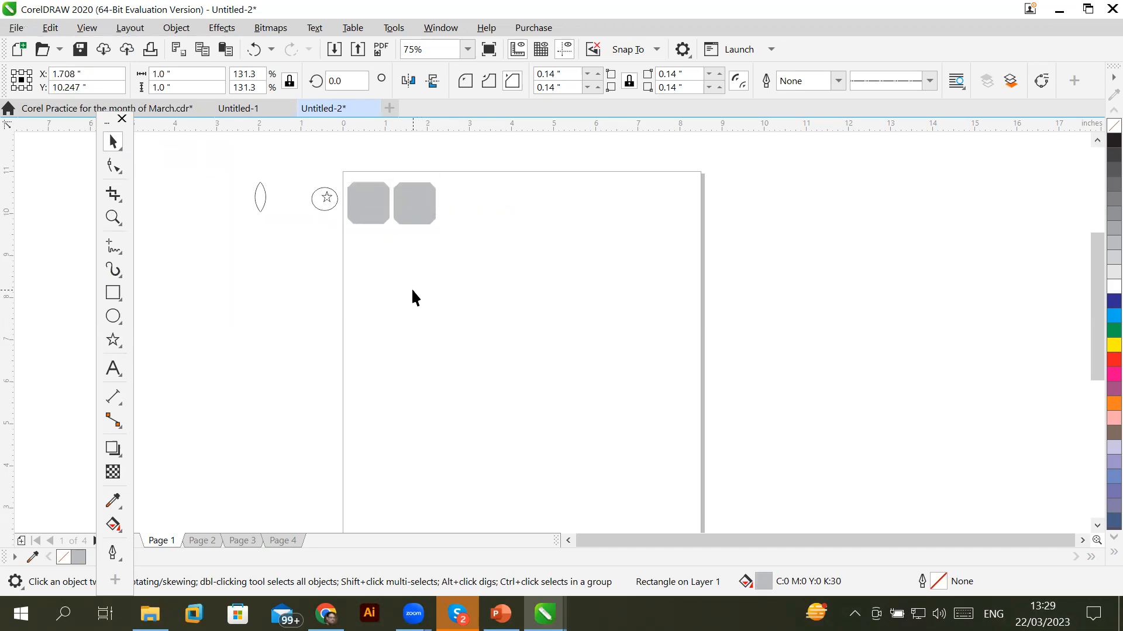
click(413, 291)
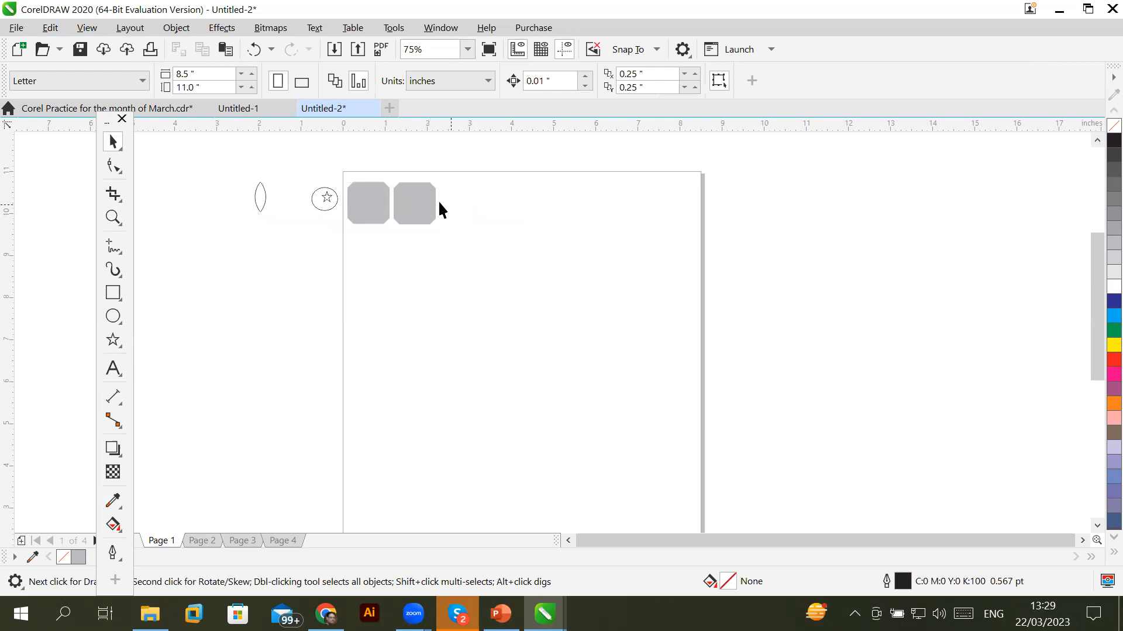
click(51, 28)
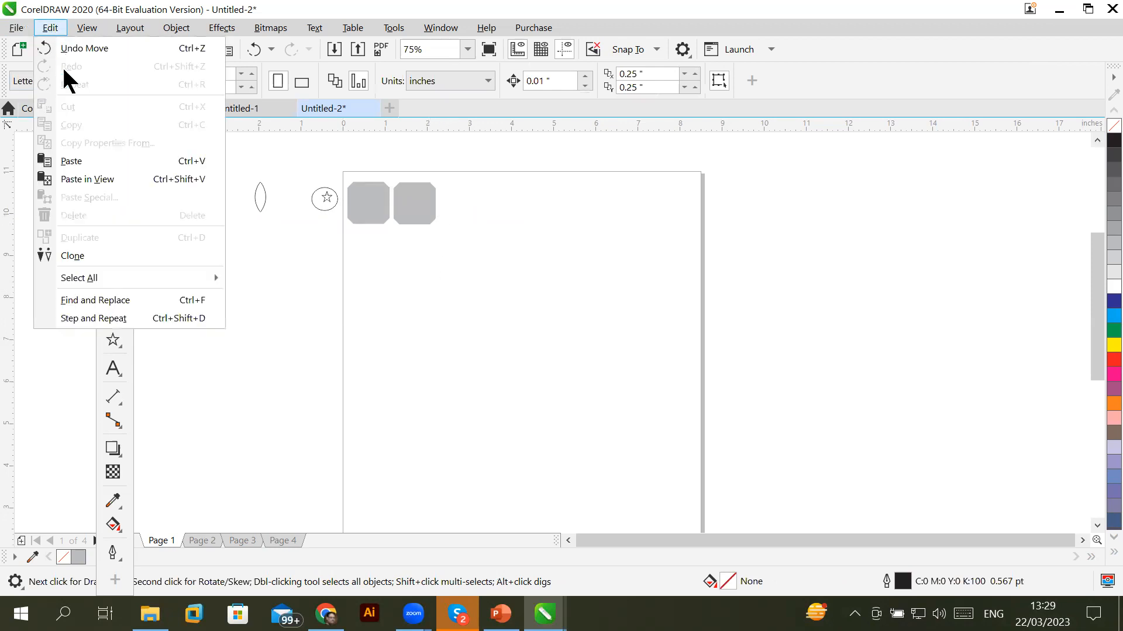
click(75, 160)
drag(354, 203, 459, 231)
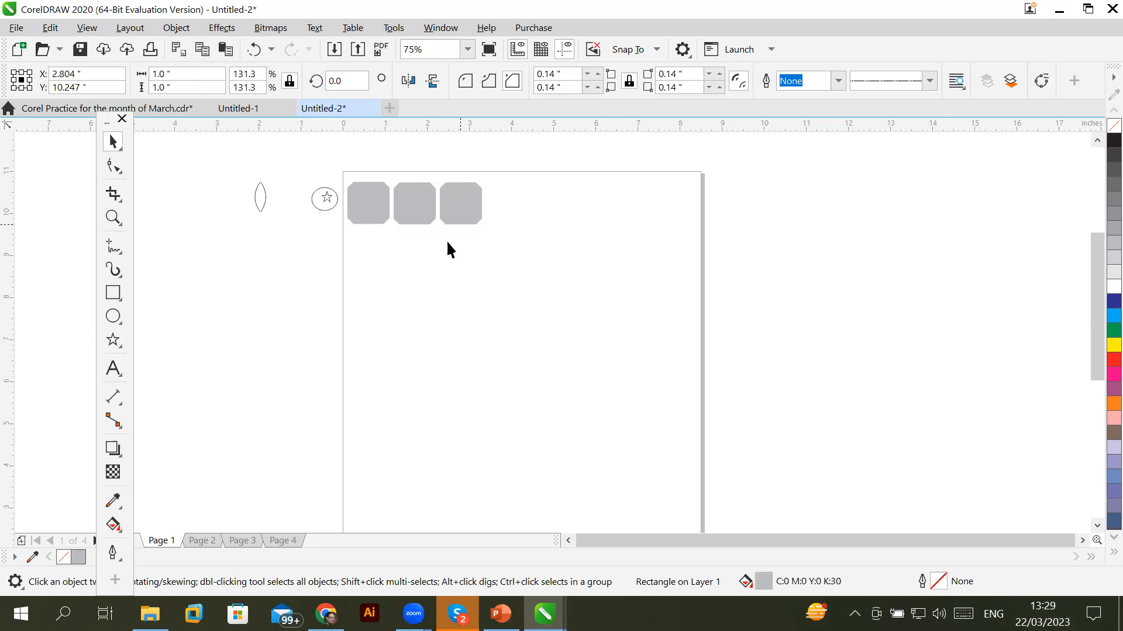
click(420, 282)
Marquee-select all the shapes at the page top
scroll(419, 283, down, 2)
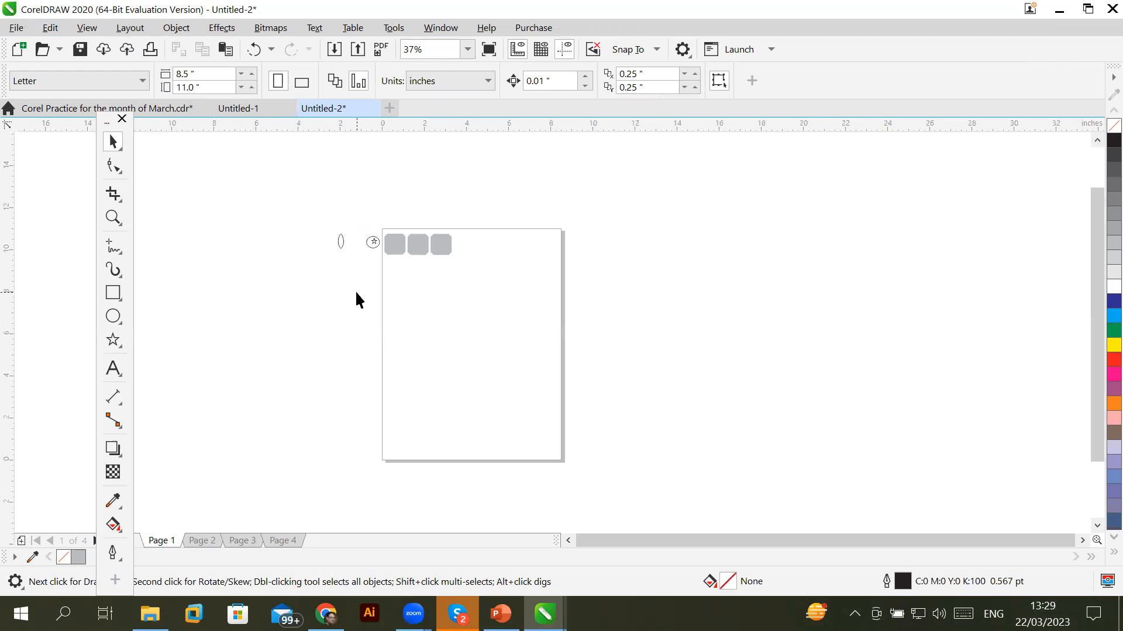
scroll(355, 290, up, 2)
drag(618, 253, 608, 248)
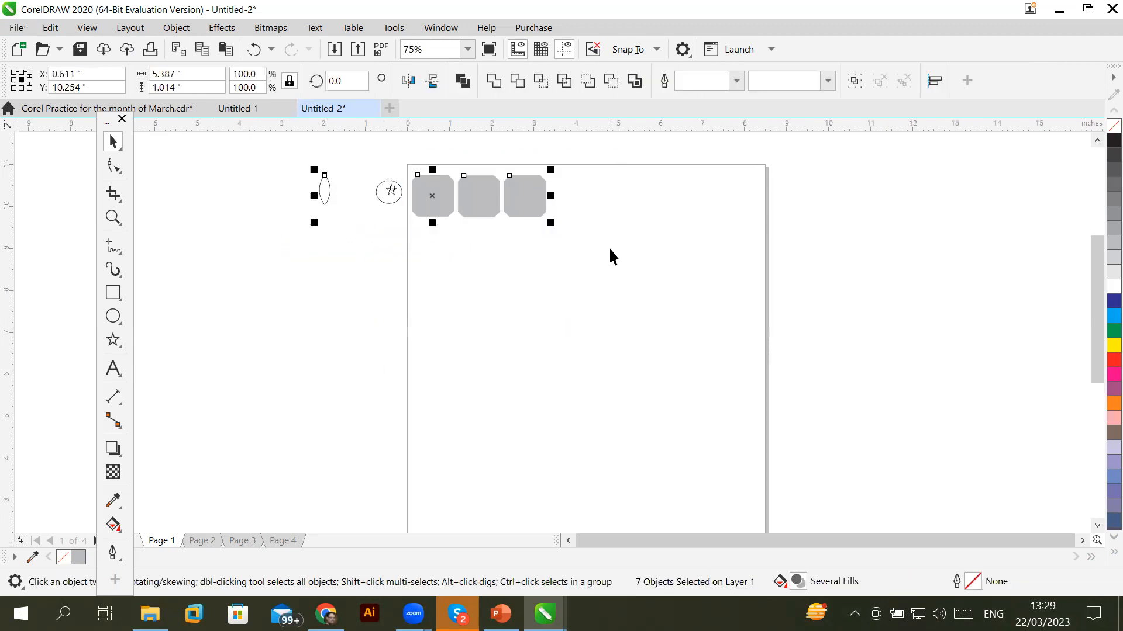
Delete the grey squares and draw a small square near the page's top-left corner
key(Delete)
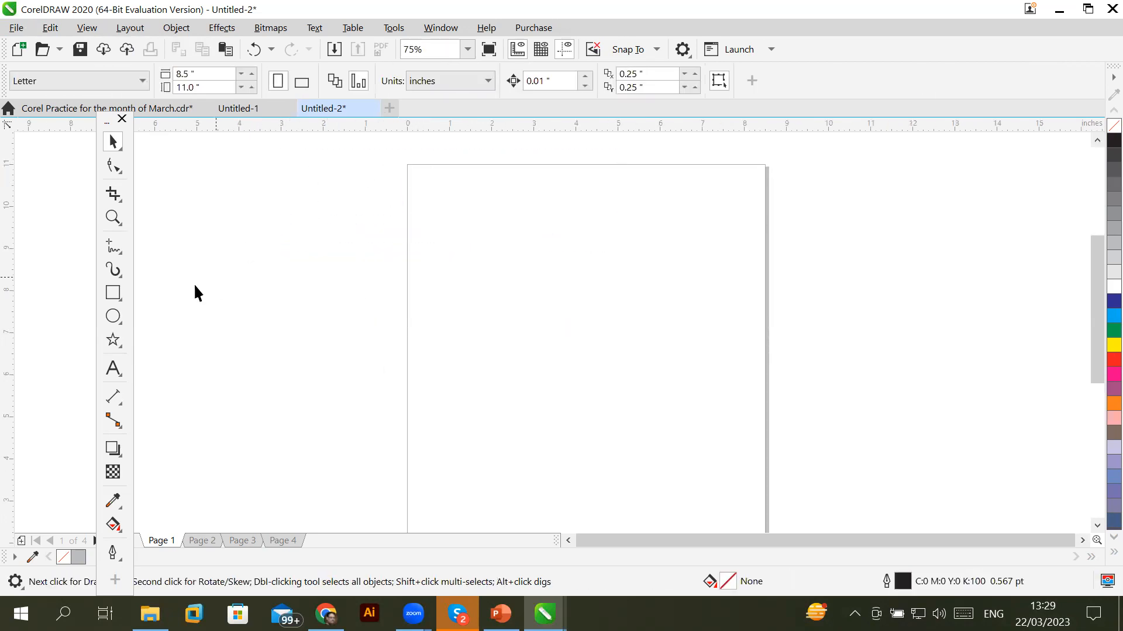
click(109, 292)
drag(419, 174, 450, 206)
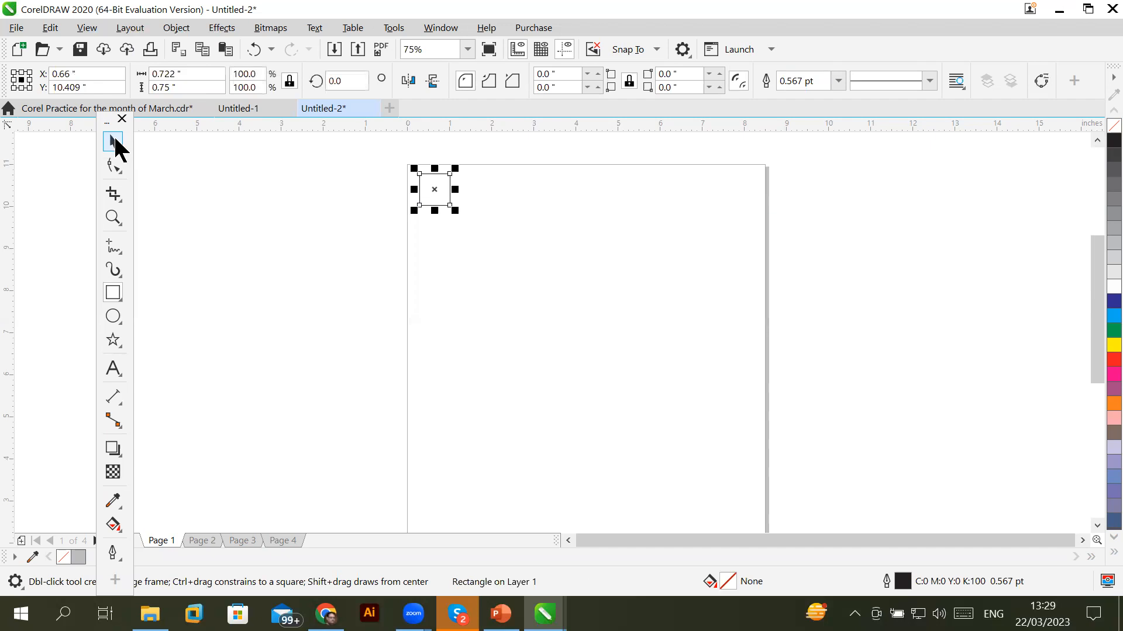
click(114, 142)
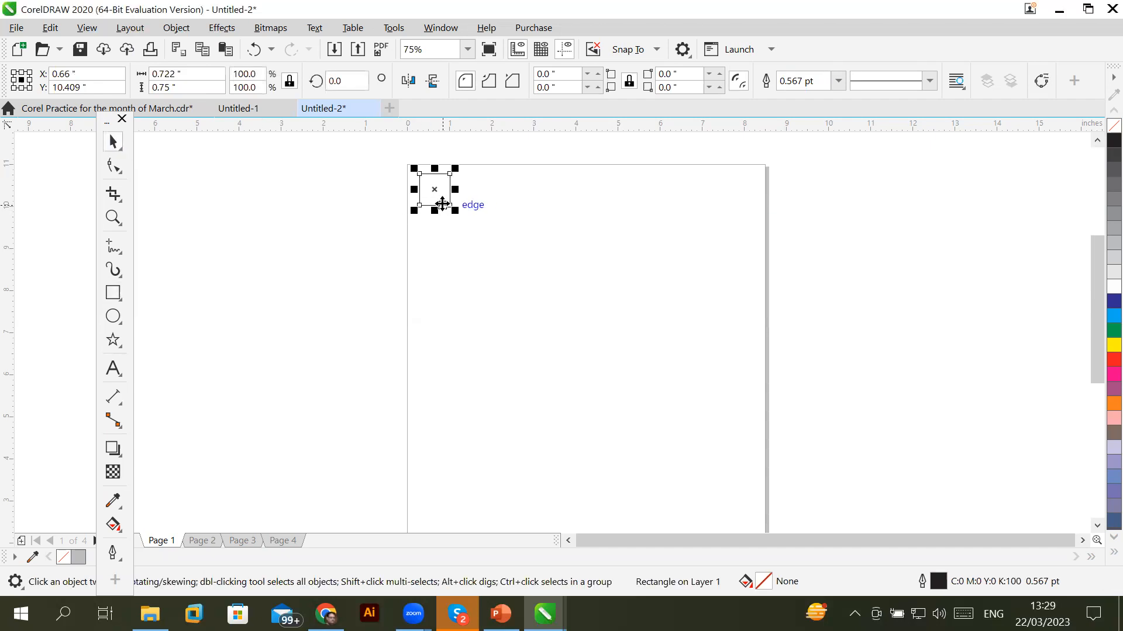
drag(442, 195, 483, 203)
click(514, 357)
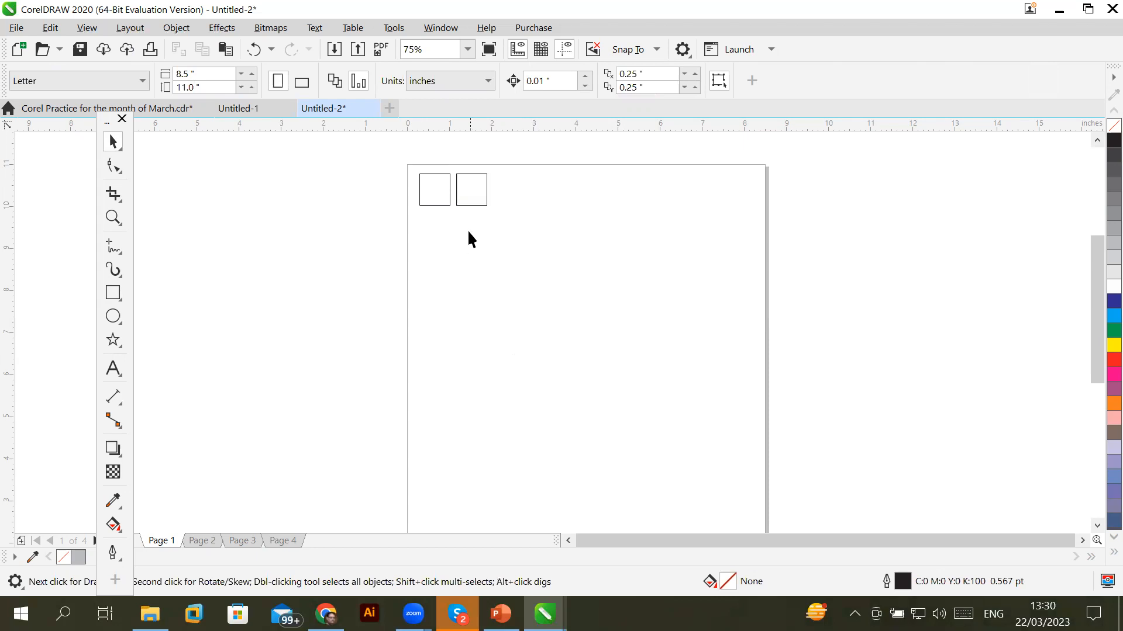
drag(486, 196, 448, 196)
Rotate the square to 311.486° so it stands on its point as a diamond
click(447, 195)
click(447, 196)
click(447, 196)
drag(459, 166, 471, 190)
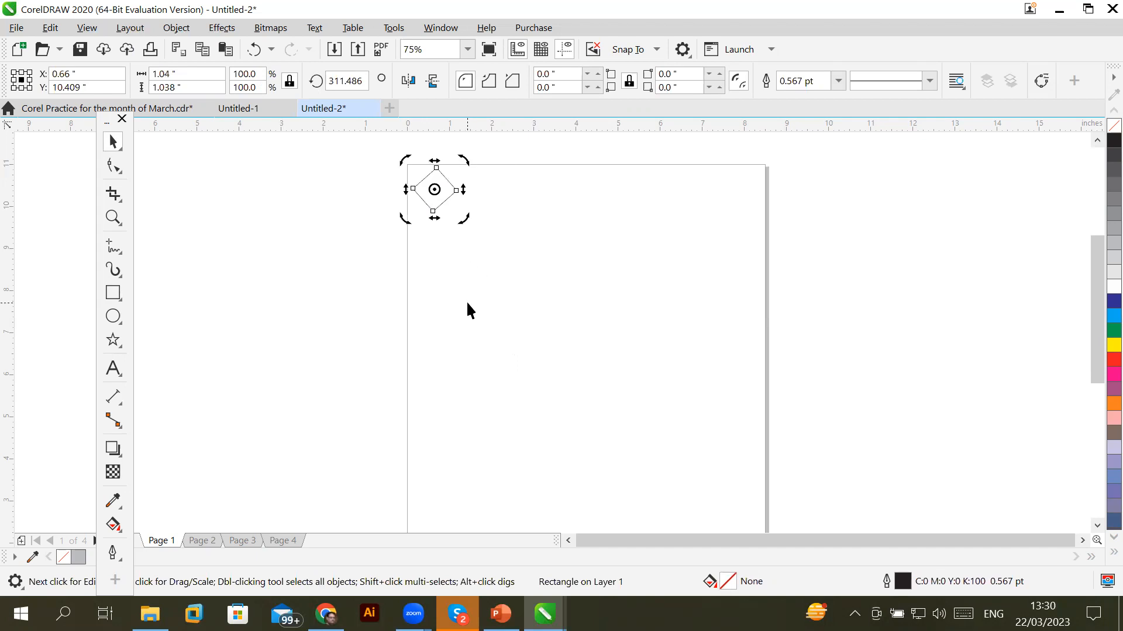
key(Escape)
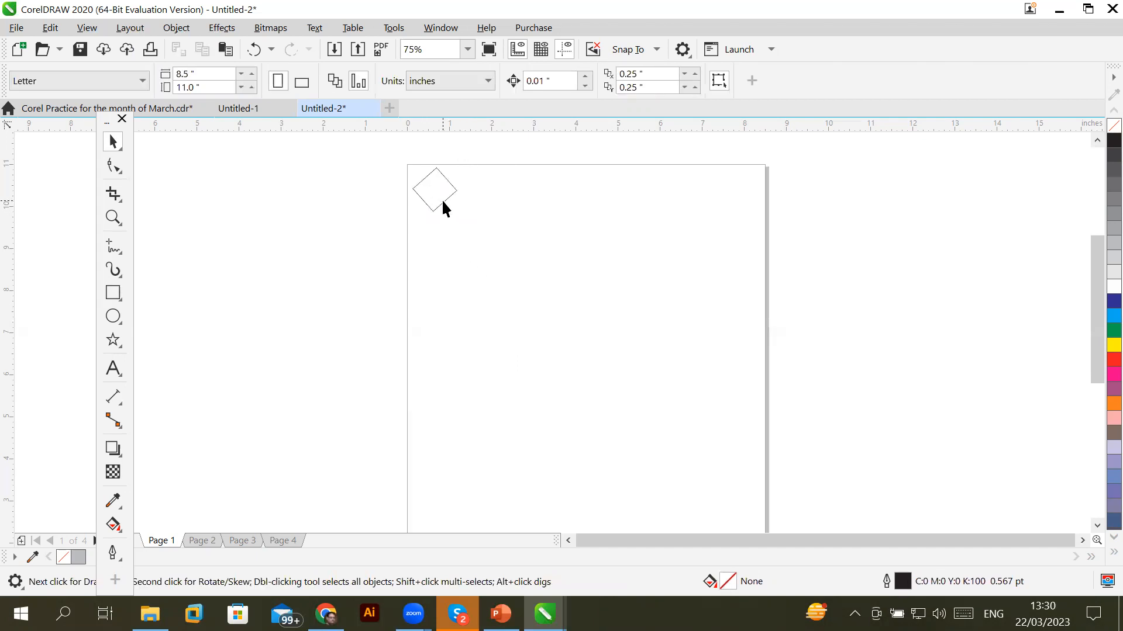
click(442, 203)
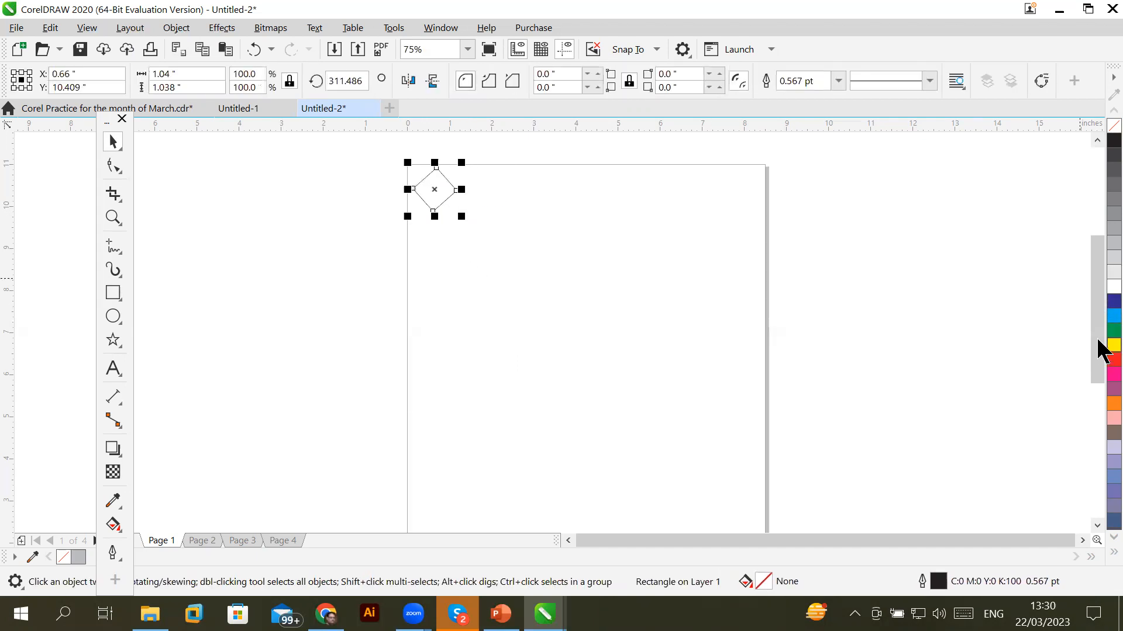
Fill the diamond blue and place a copy touching its right corner
drag(1103, 321, 492, 204)
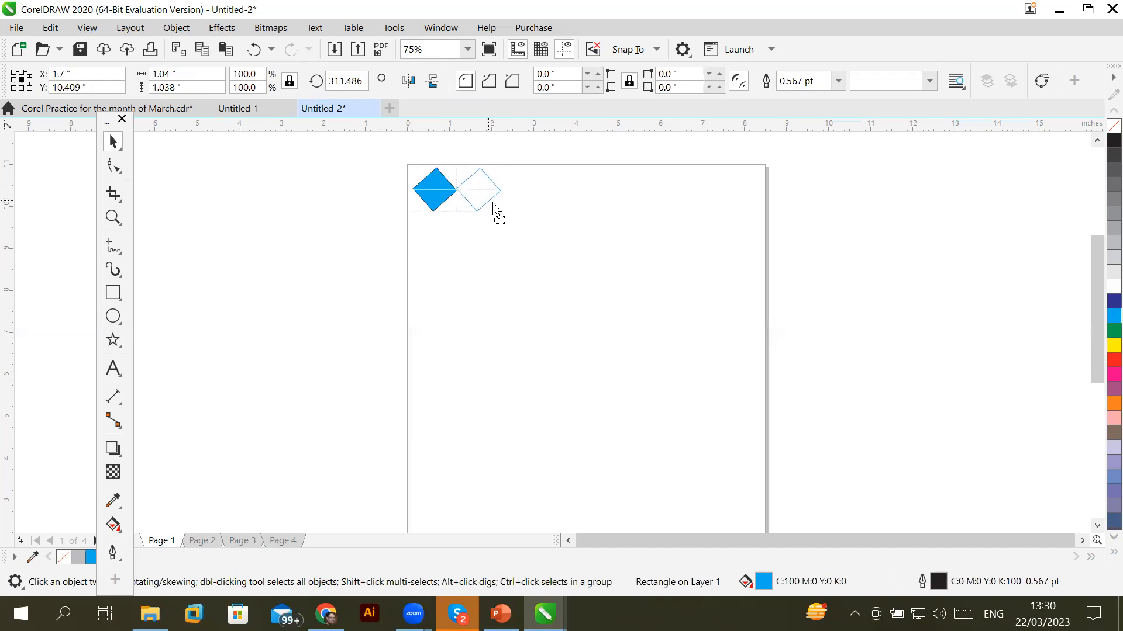
drag(493, 204, 493, 207)
key(ctrl+z)
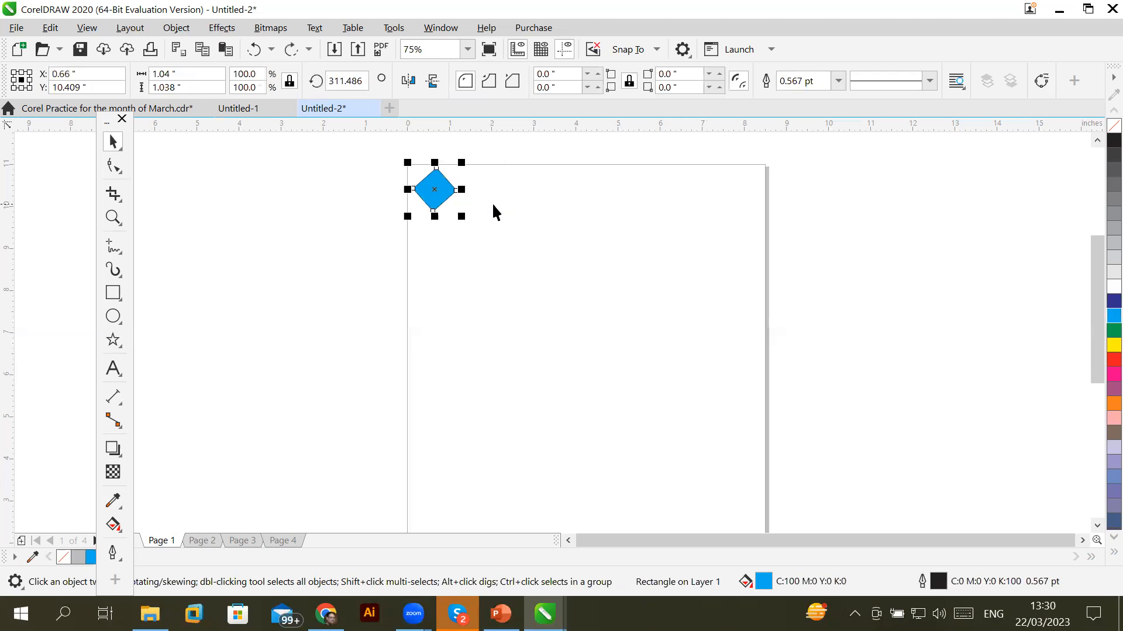
scroll(415, 159, up, 2)
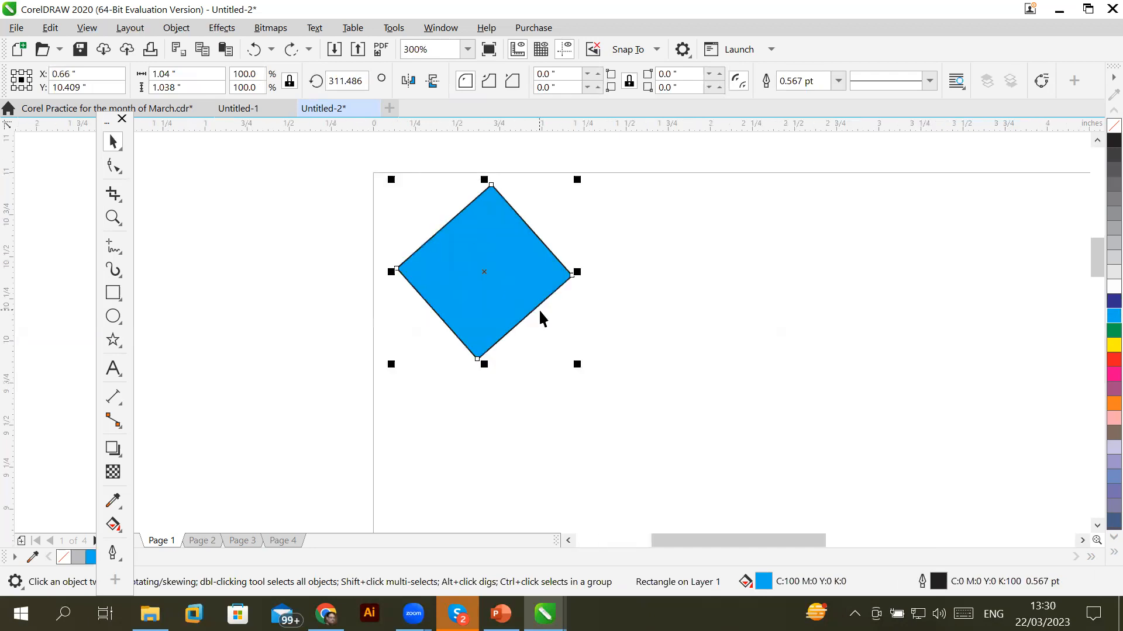
drag(532, 293, 711, 302)
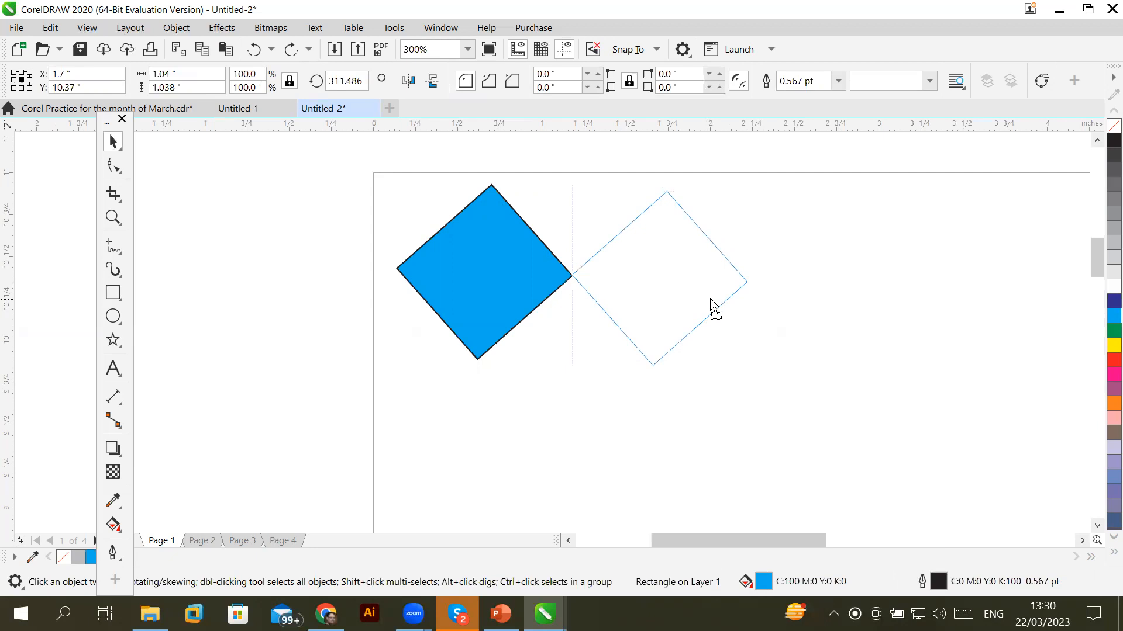
drag(710, 298, 710, 300)
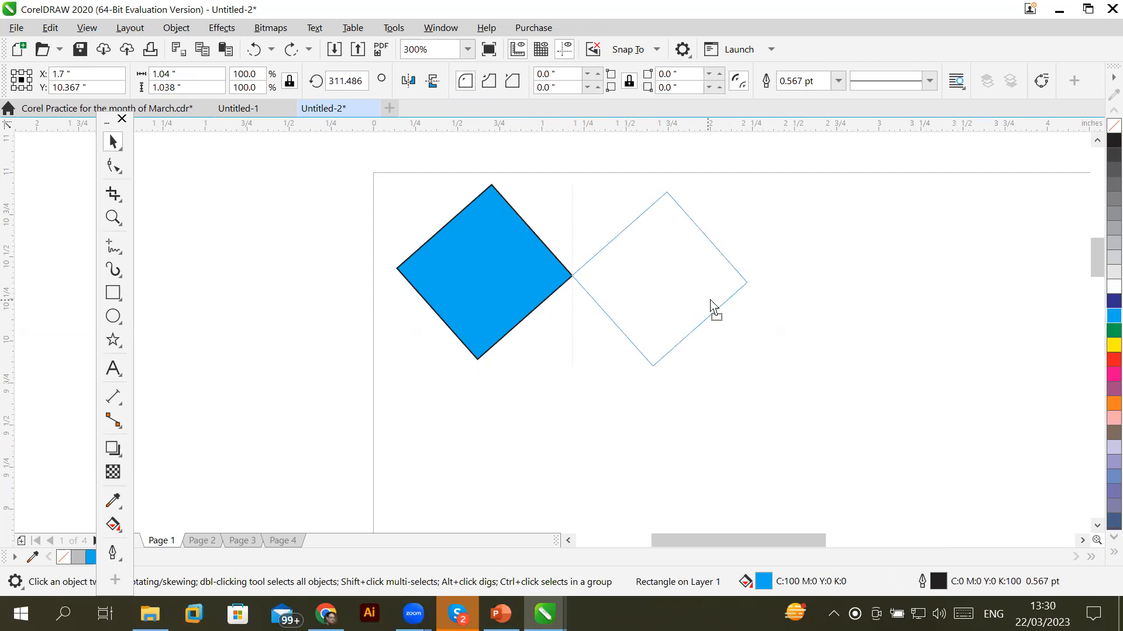
drag(710, 300, 676, 295)
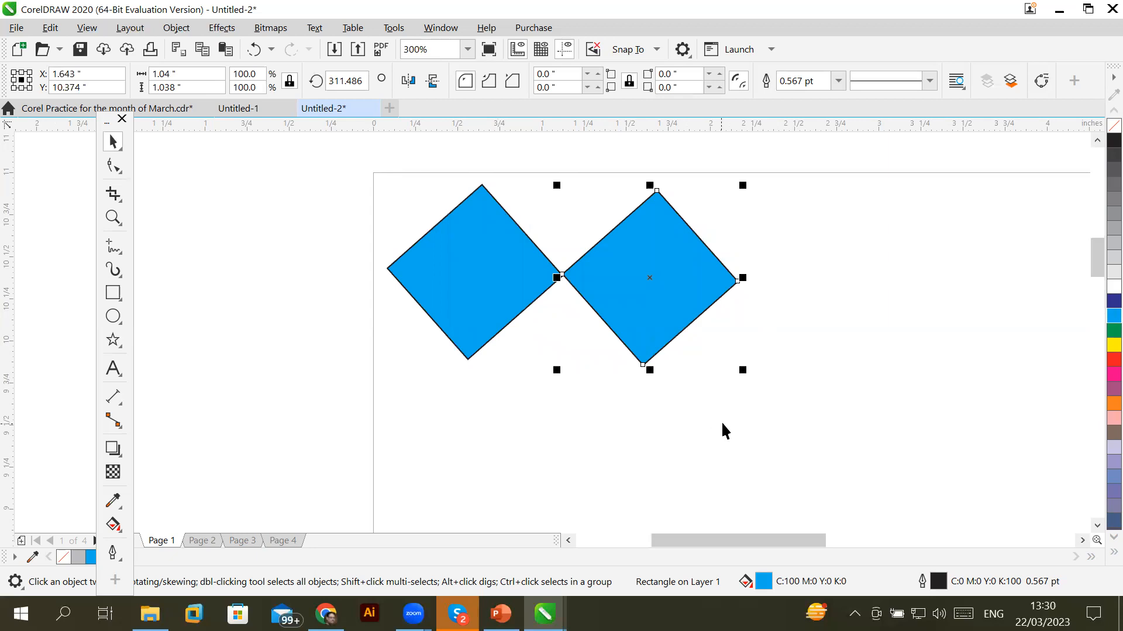
Repeat the copy to extend the row to eight touching blue diamonds
scroll(721, 421, down, 2)
click(1082, 541)
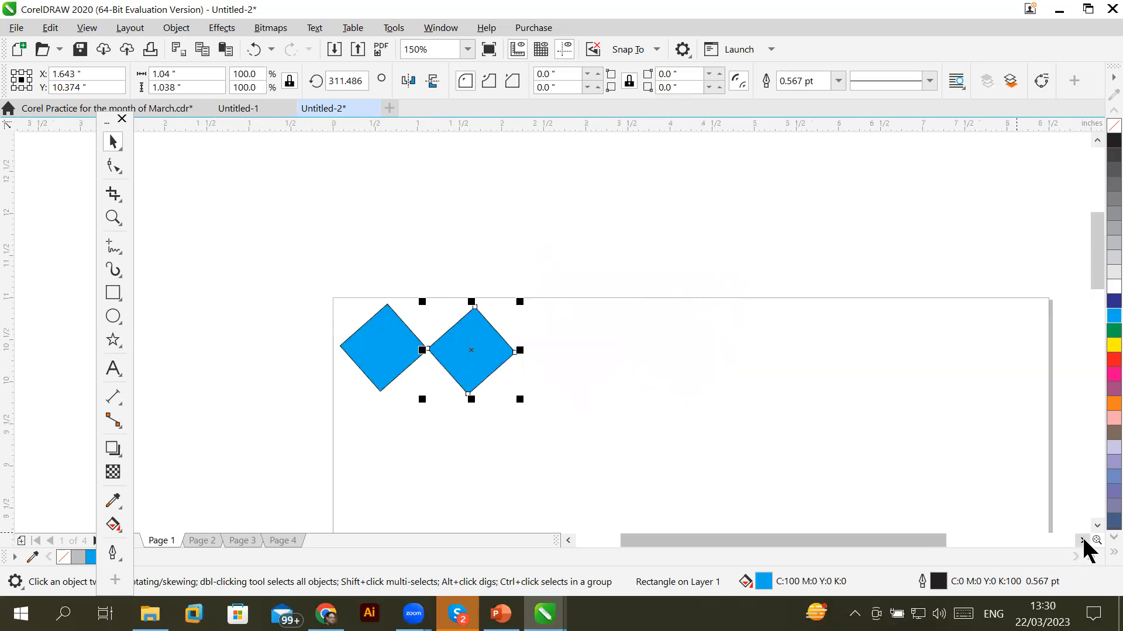
key(ctrl+r)
key(ctrl+r)
key(ctrl+r)
key(ctrl+r)
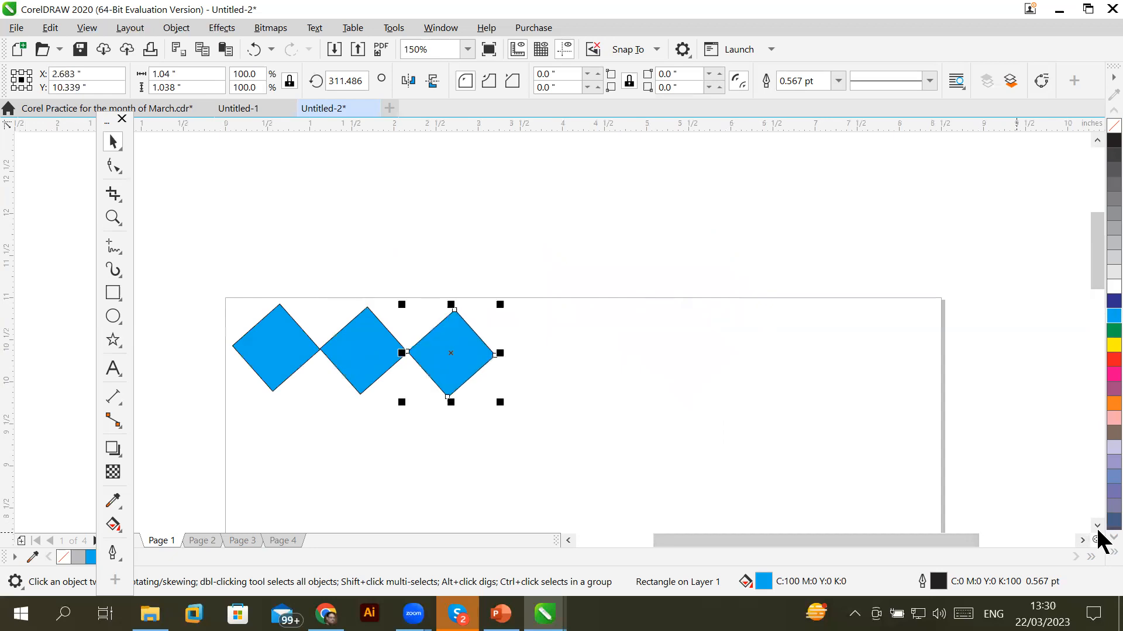
key(ctrl+r)
key(ctrl+r)
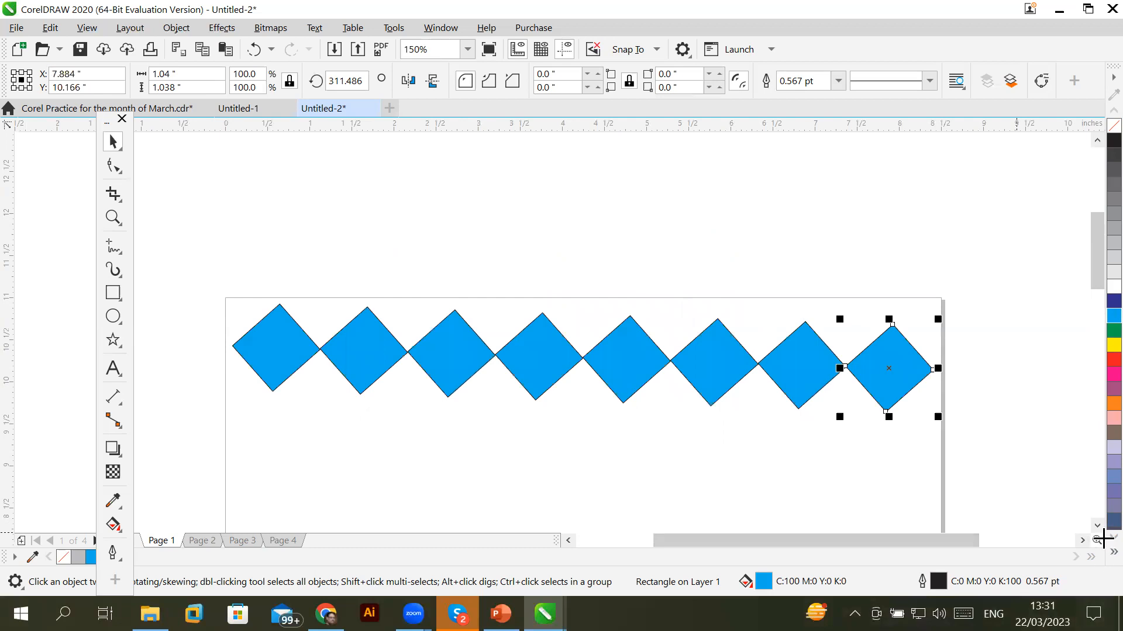
Select the eight-diamond row and place an interlocked copy below it
click(1097, 526)
click(1097, 526)
click(1097, 526)
drag(196, 159, 832, 321)
drag(945, 322, 945, 323)
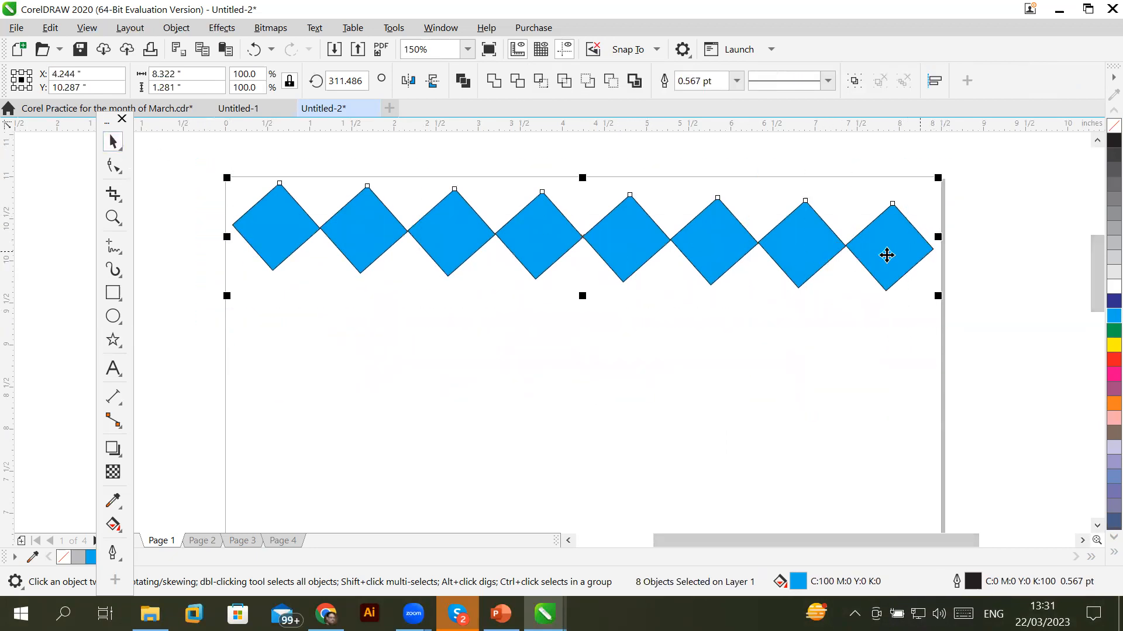
drag(875, 256, 884, 375)
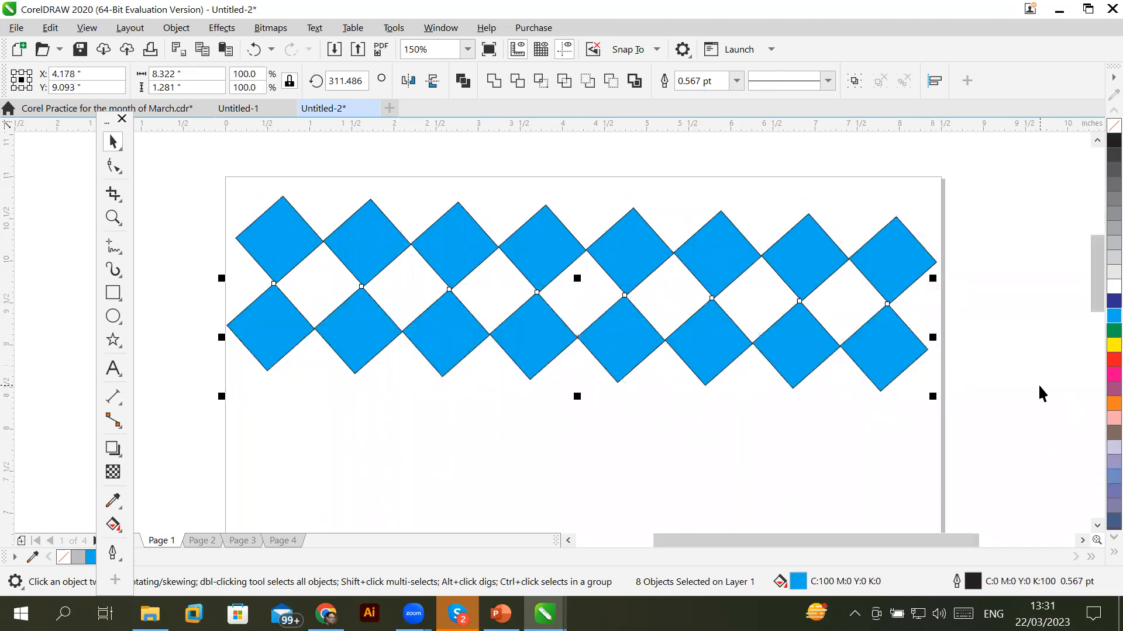
Repeat the row copy to add more diamond rows down the page
scroll(1037, 383, down, 2)
drag(1096, 327, 1099, 390)
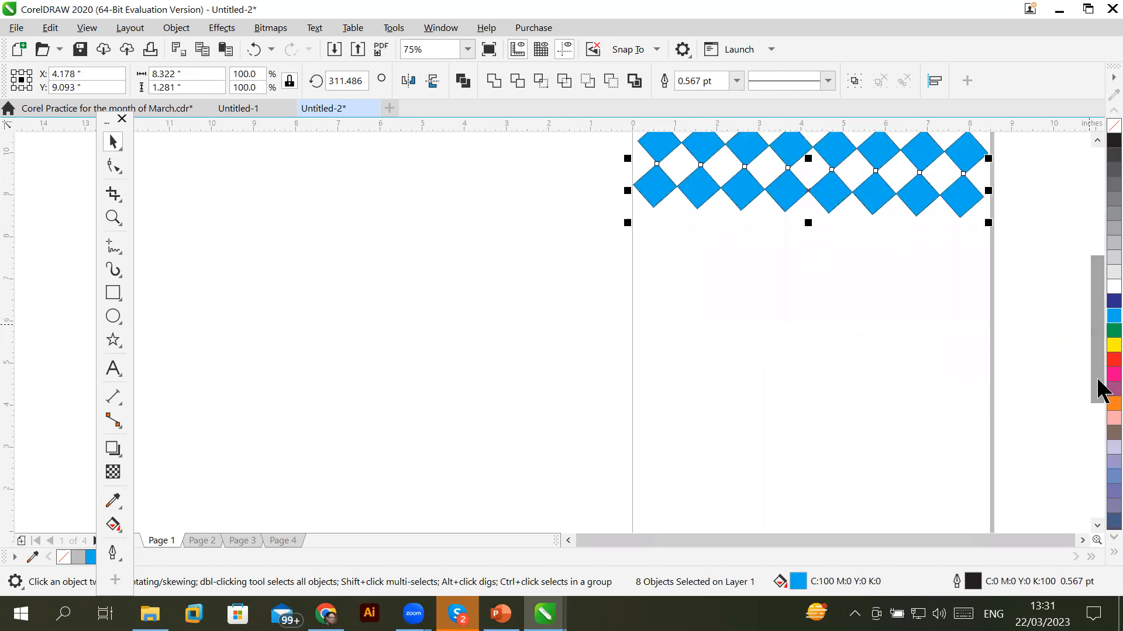
key(ctrl+r)
key(ctrl+r)
key(ctrl+r)
key(ctrl+r)
key(ctrl+r)
key(ctrl+r)
key(ctrl+r)
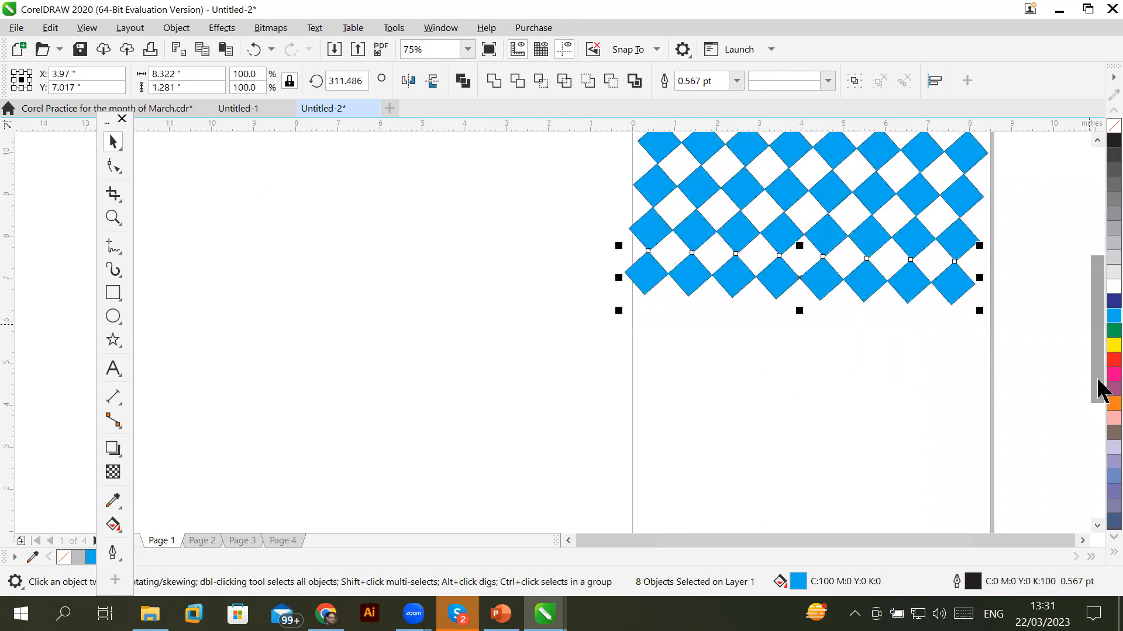
key(ctrl+r)
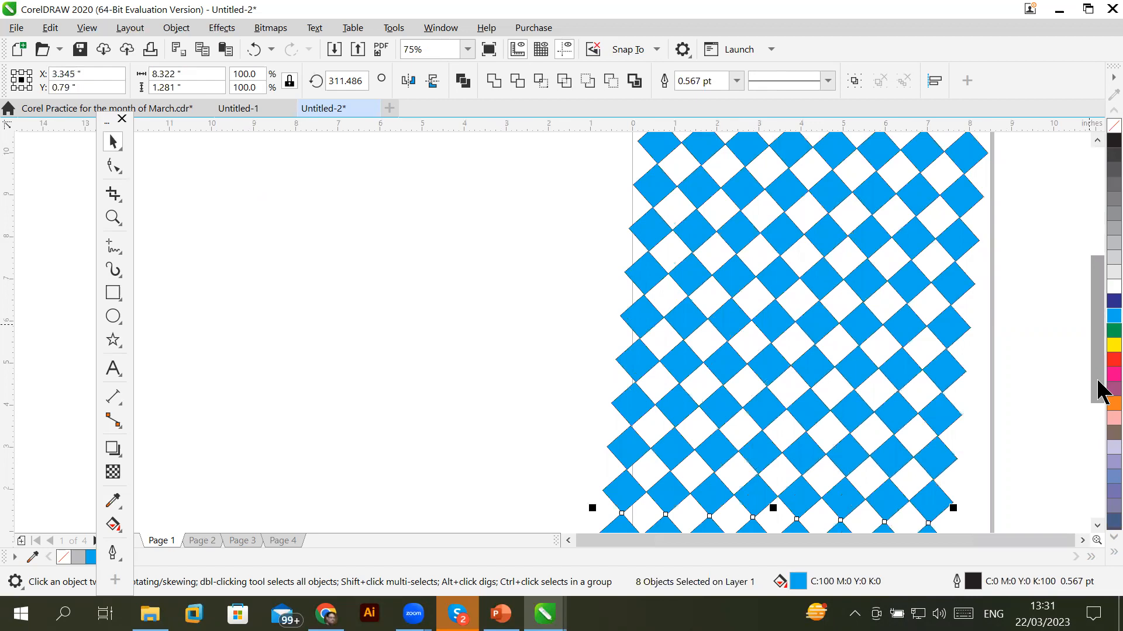
click(1083, 540)
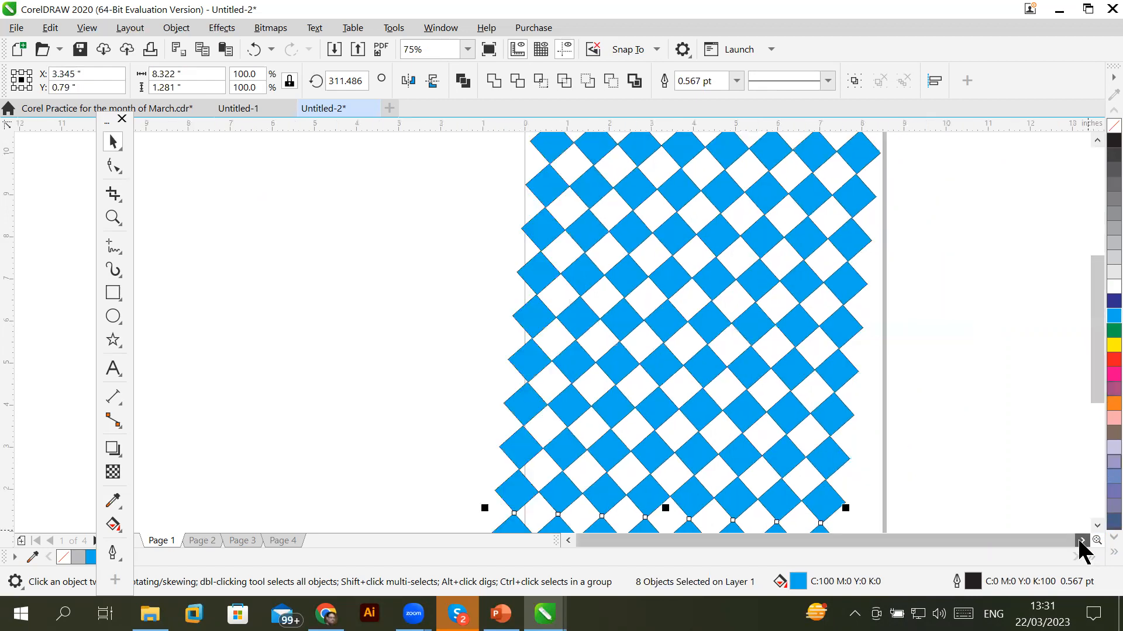
click(1083, 540)
click(1096, 525)
click(1097, 526)
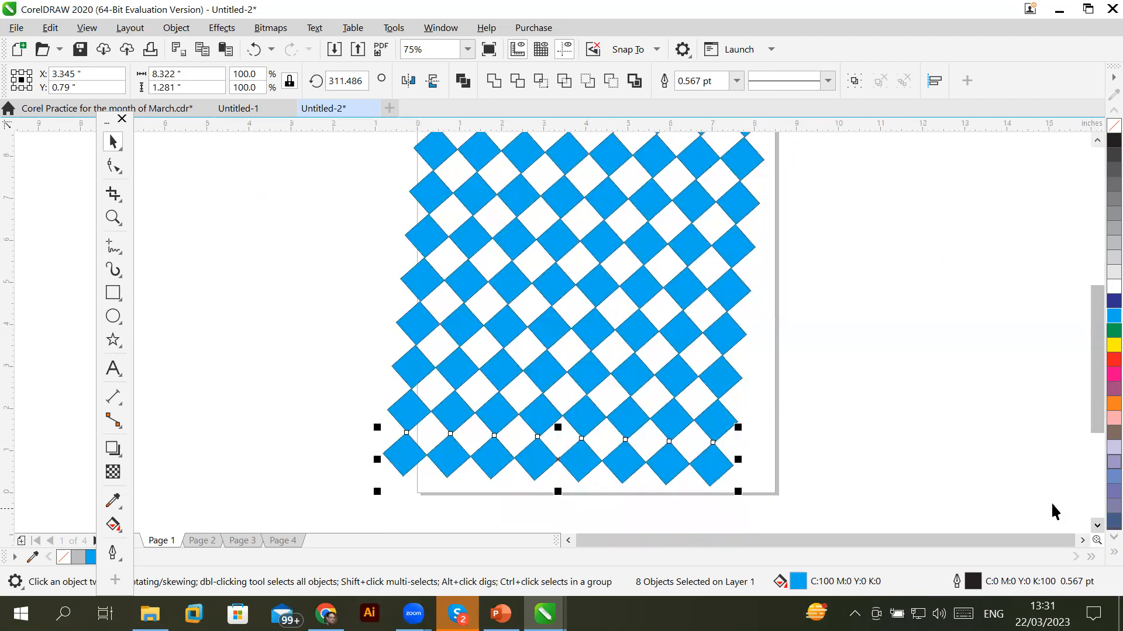
Check the pattern and select all 80 diamonds covering the page
scroll(708, 333, up, 2)
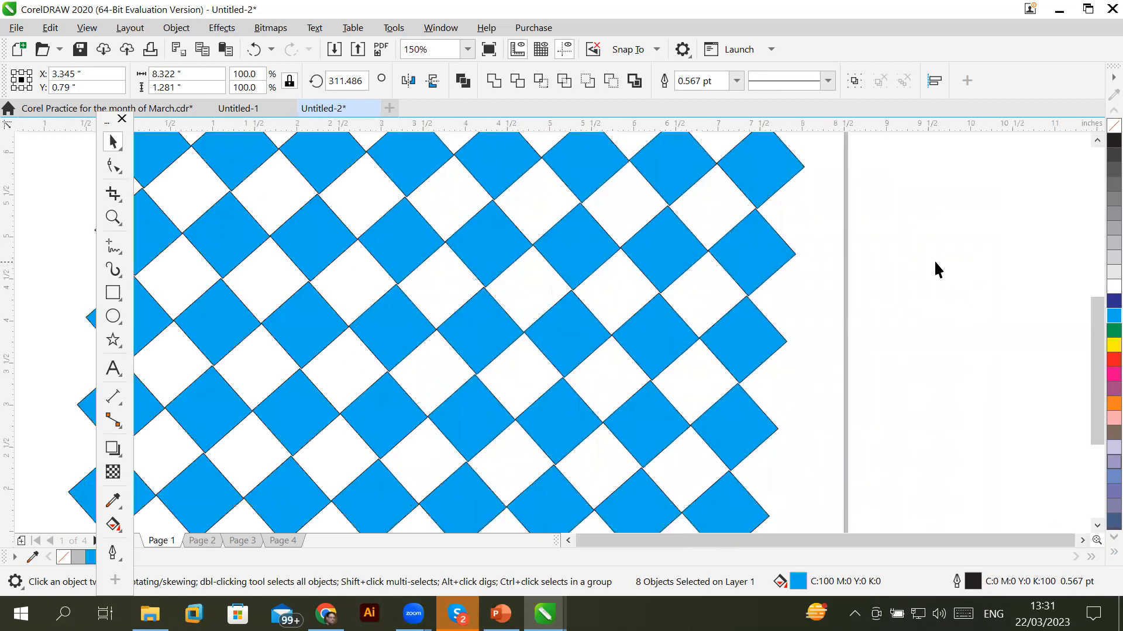
scroll(934, 260, down, 4)
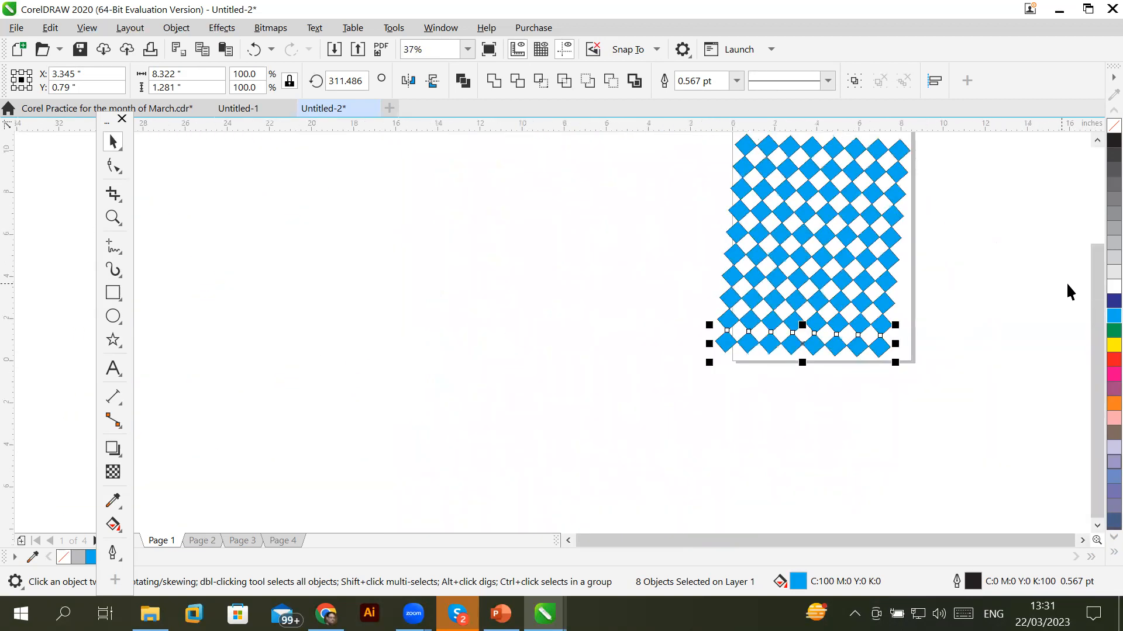
drag(1097, 295, 1097, 240)
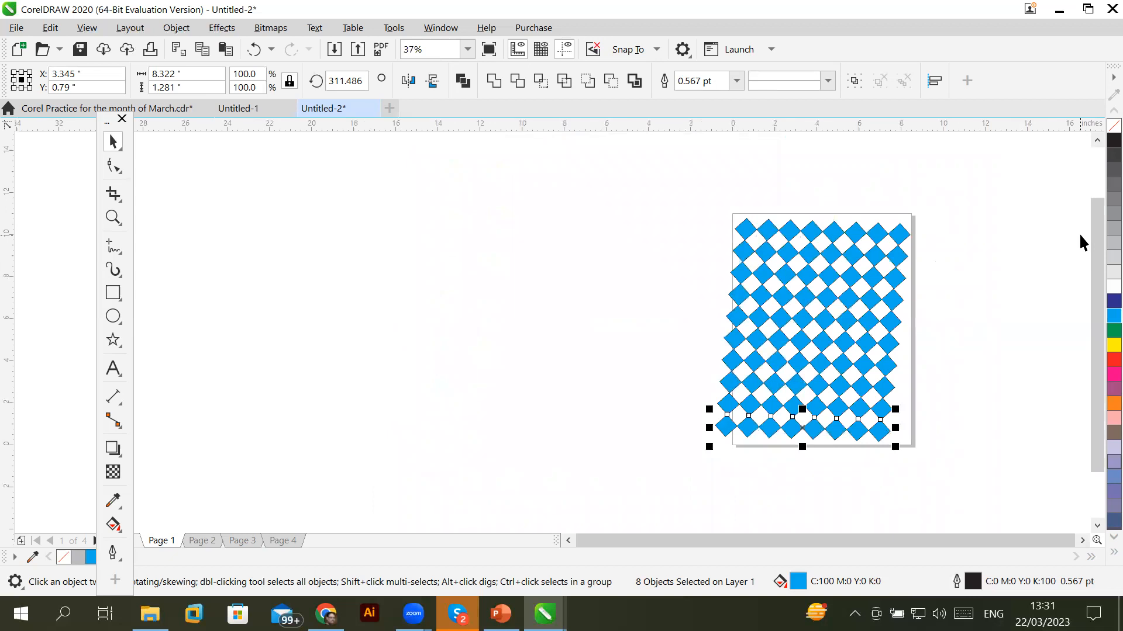
drag(653, 182, 974, 497)
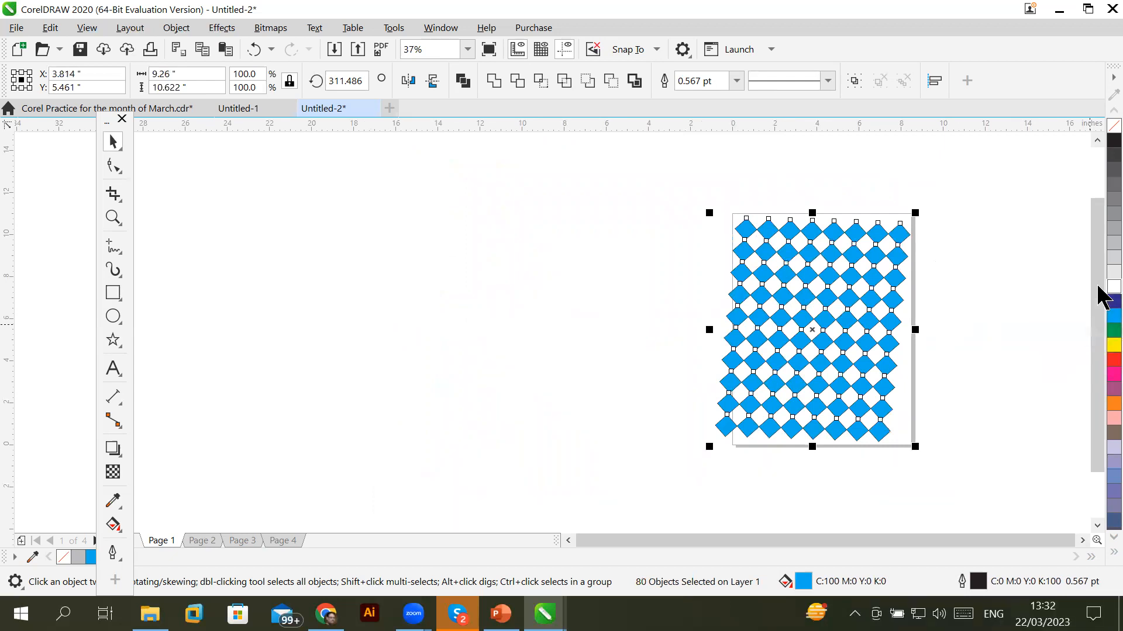
Dismiss the colour search dialog and the document defaults prompt without changes
shift+click(1110, 287)
click(681, 339)
click(1107, 290)
click(671, 404)
Mix white into the diamonds' fill four times for a paler sky blue, then deselect
ctrl+click(1099, 289)
ctrl+click(1099, 288)
ctrl+click(1099, 288)
ctrl+click(1099, 289)
ctrl+click(1099, 288)
ctrl+click(1099, 288)
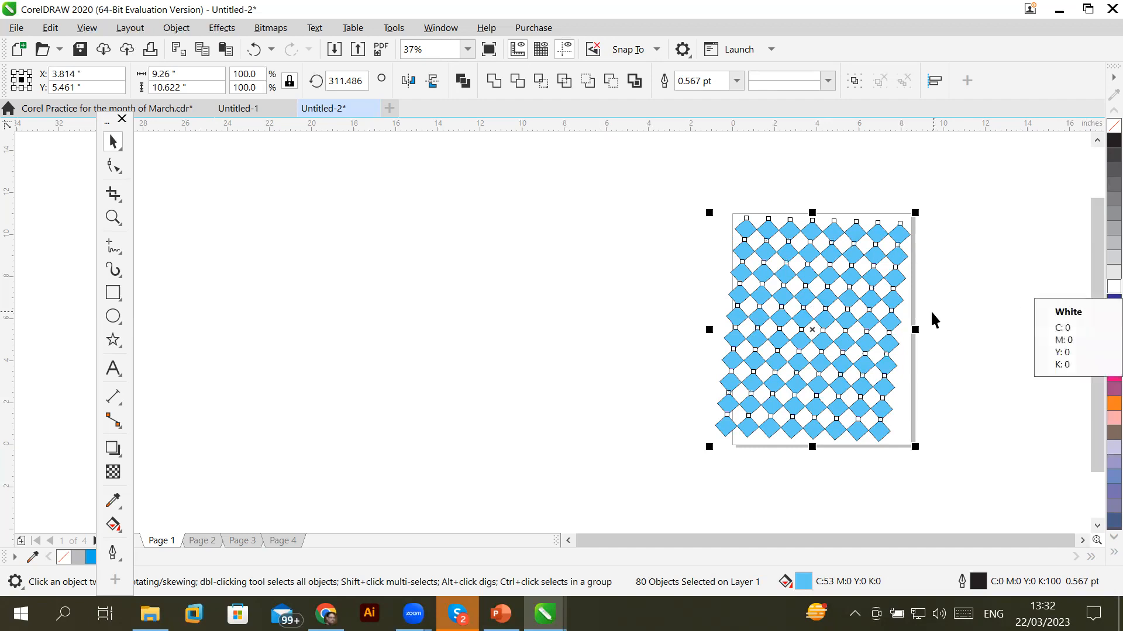
scroll(931, 310, up, 1)
scroll(931, 310, down, 1)
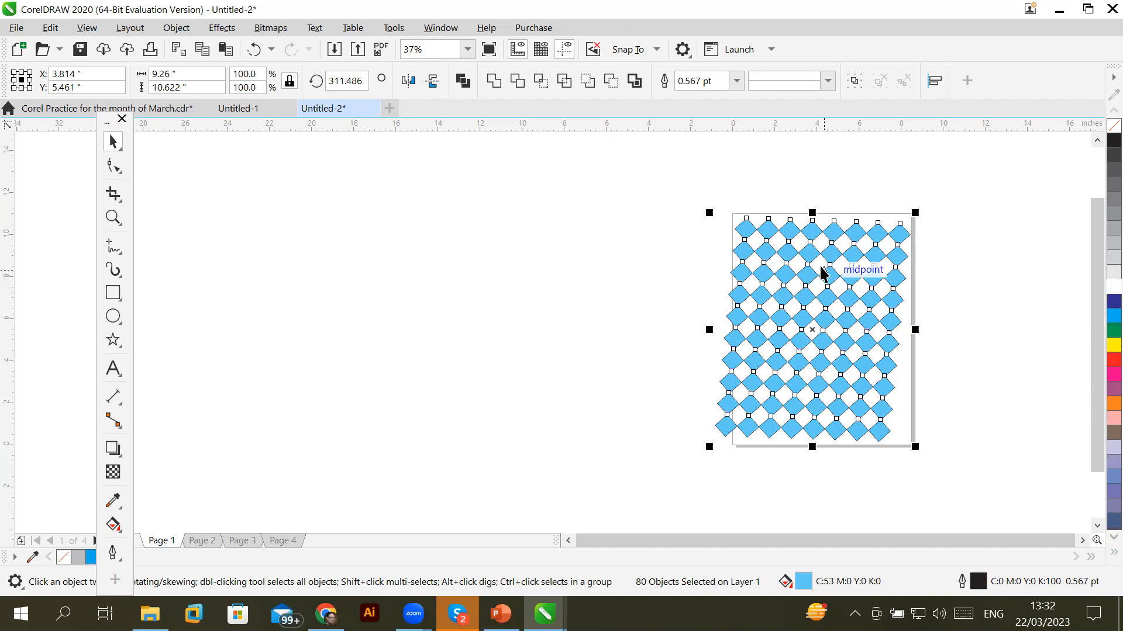
click(983, 290)
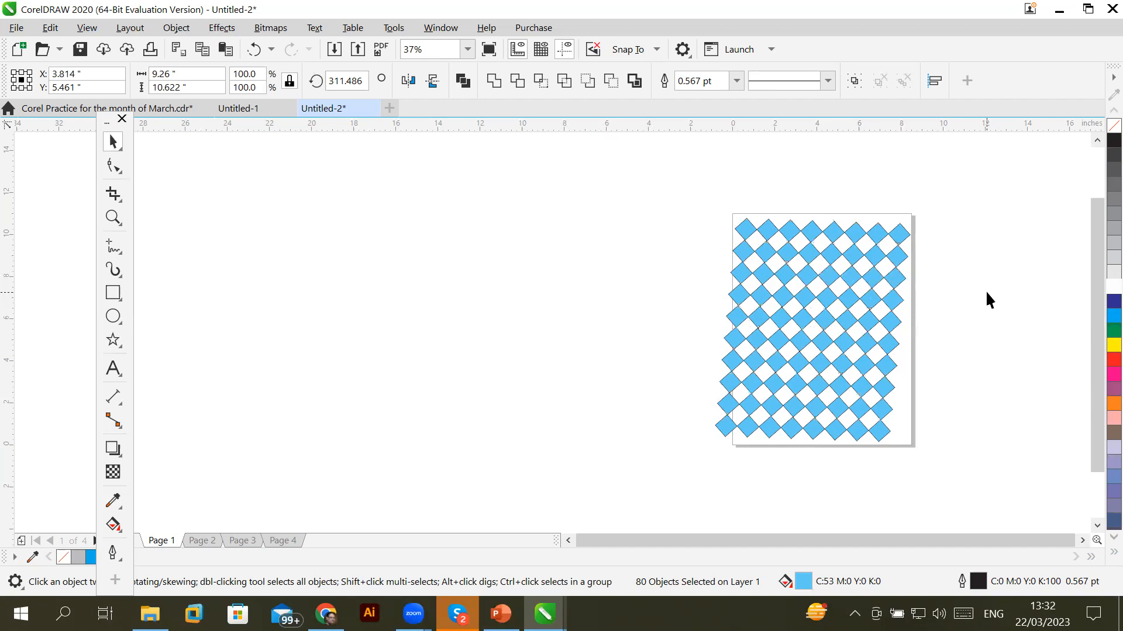
On Page 2, draw a small circle near the top-left corner
click(192, 537)
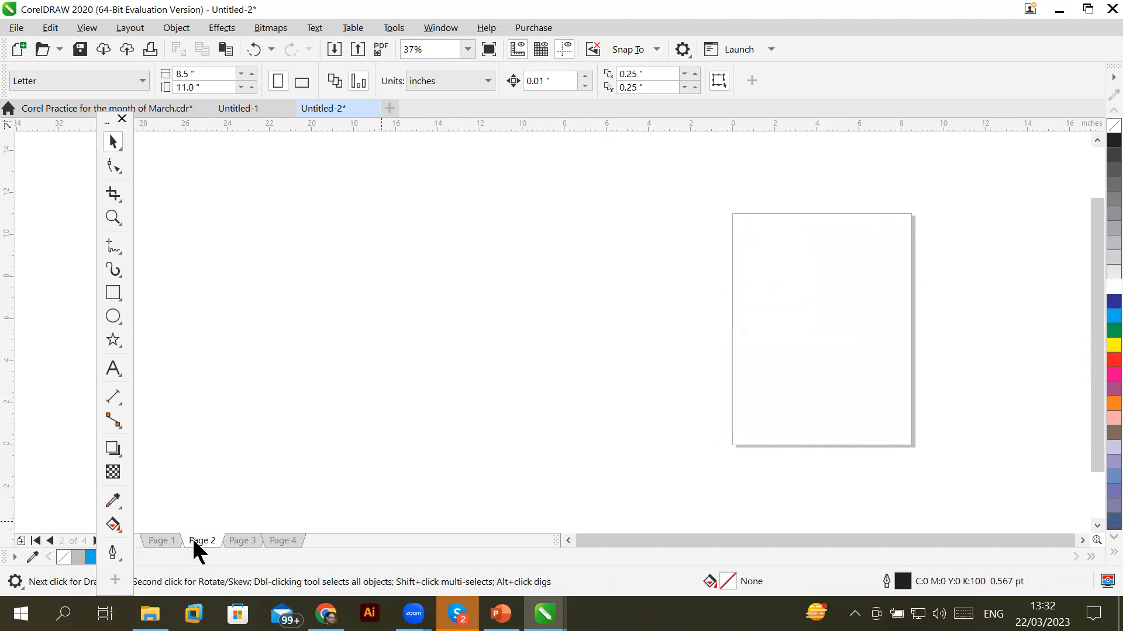
click(113, 317)
scroll(775, 234, up, 1)
drag(704, 207, 746, 246)
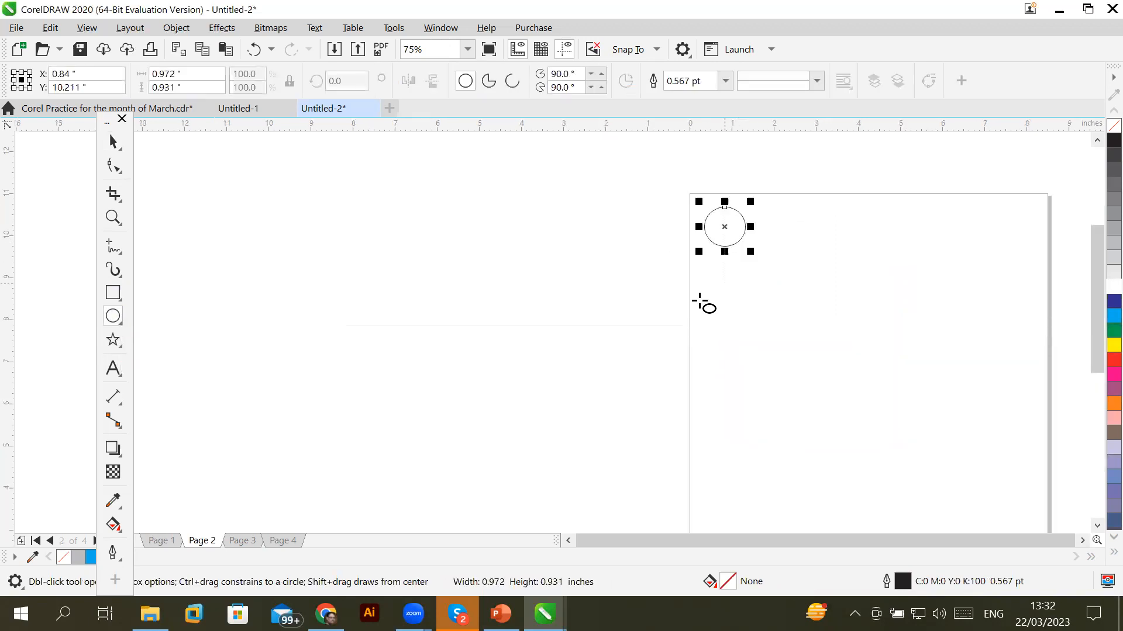
Make it a vertically flipped three-quarter pie, 10% grey without outline, and copy it right
click(486, 87)
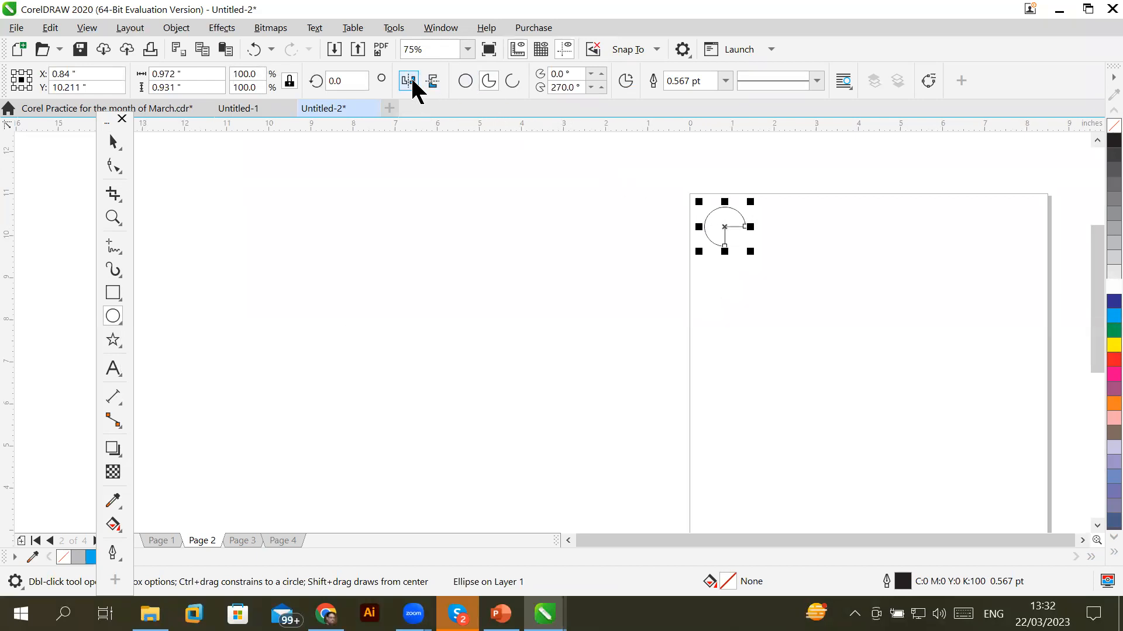
click(432, 87)
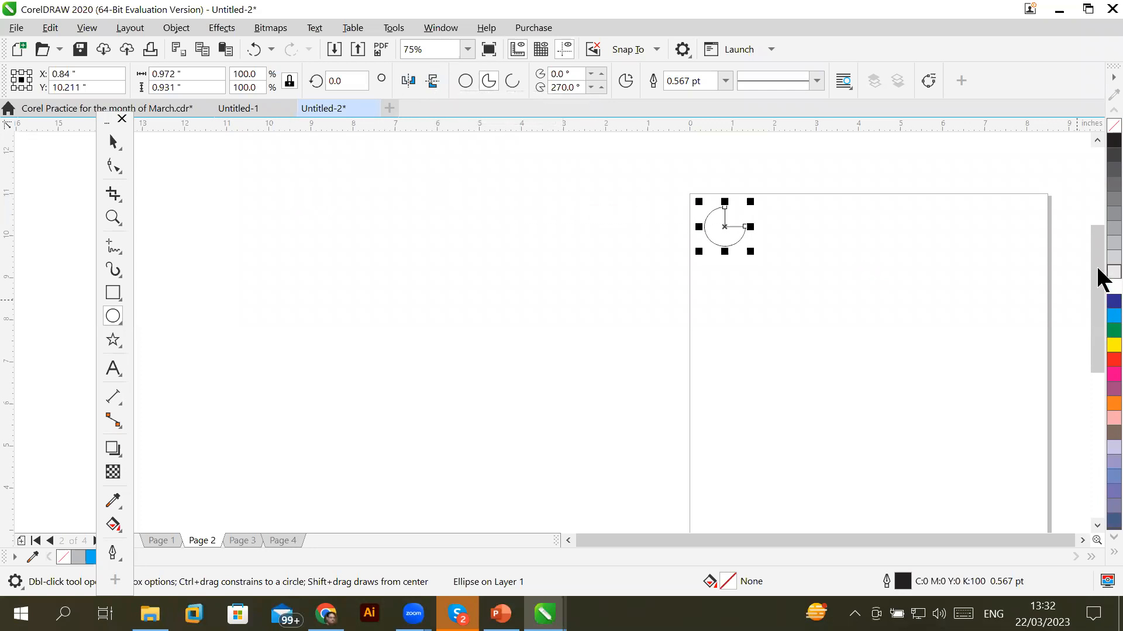
click(1111, 272)
right_click(1114, 125)
click(121, 147)
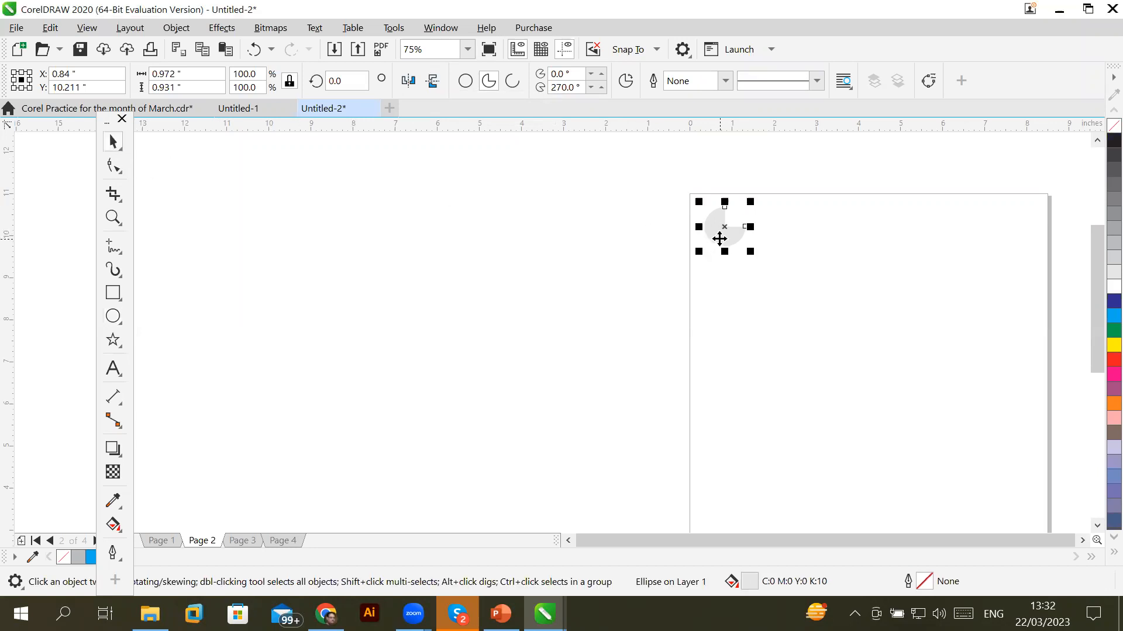
drag(719, 238, 765, 238)
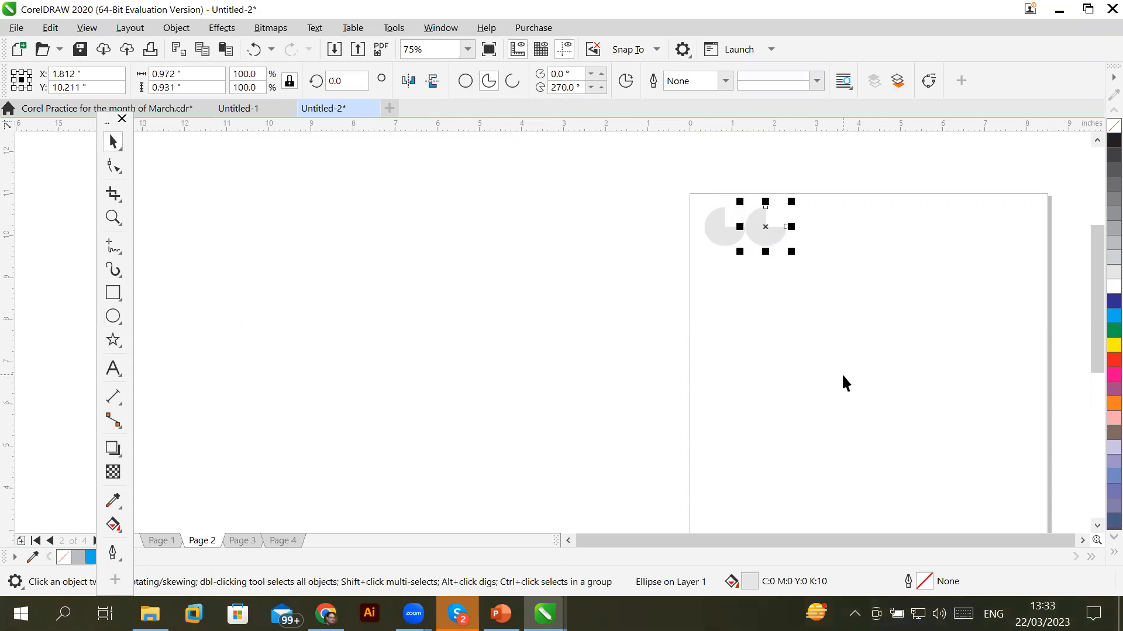
Repeat the pie copy to complete a row of eight pies
key(ctrl+r)
key(ctrl+r)
key(ctrl+r)
key(ctrl+r)
key(ctrl+r)
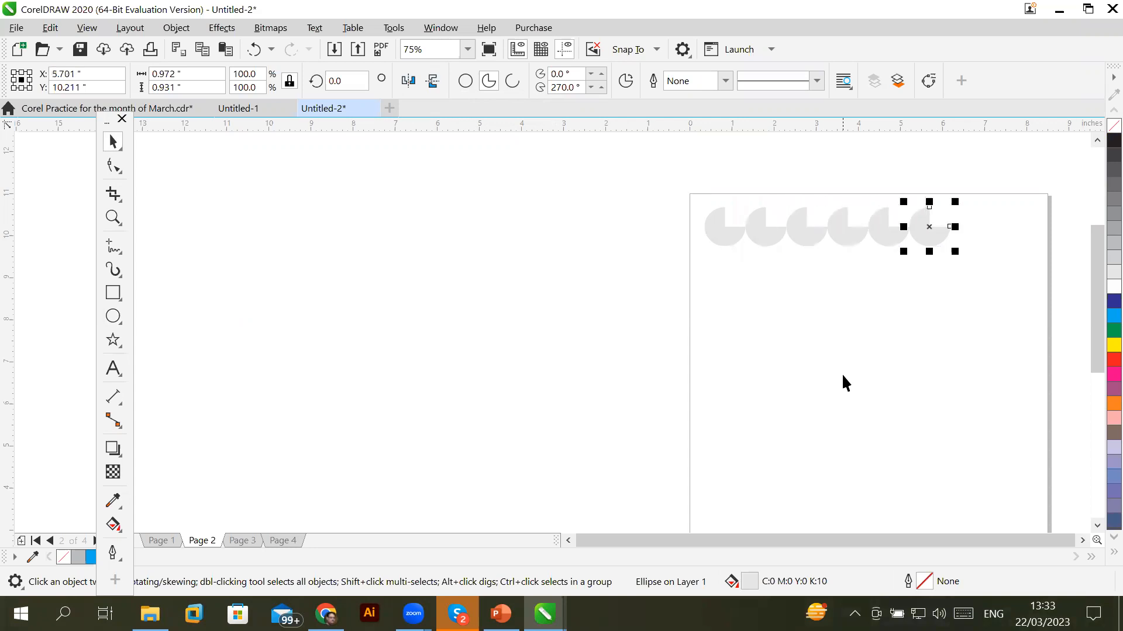
key(ctrl+r)
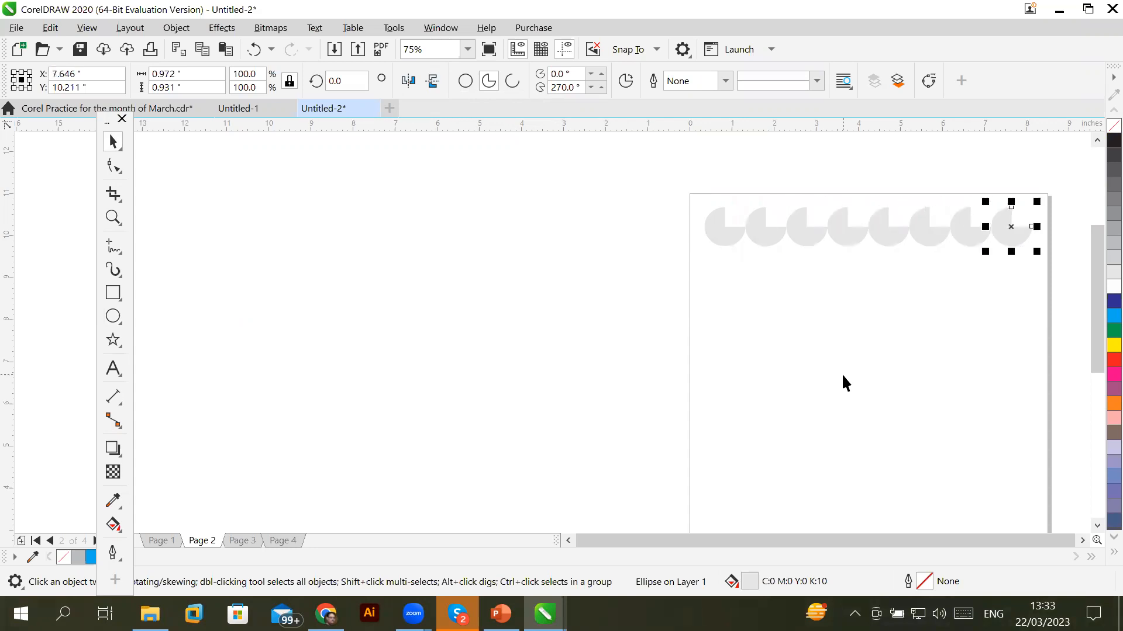
click(838, 374)
Copy the pie row below and repeat it down the page, then go to Page 3
drag(1008, 292, 929, 273)
drag(903, 232, 910, 276)
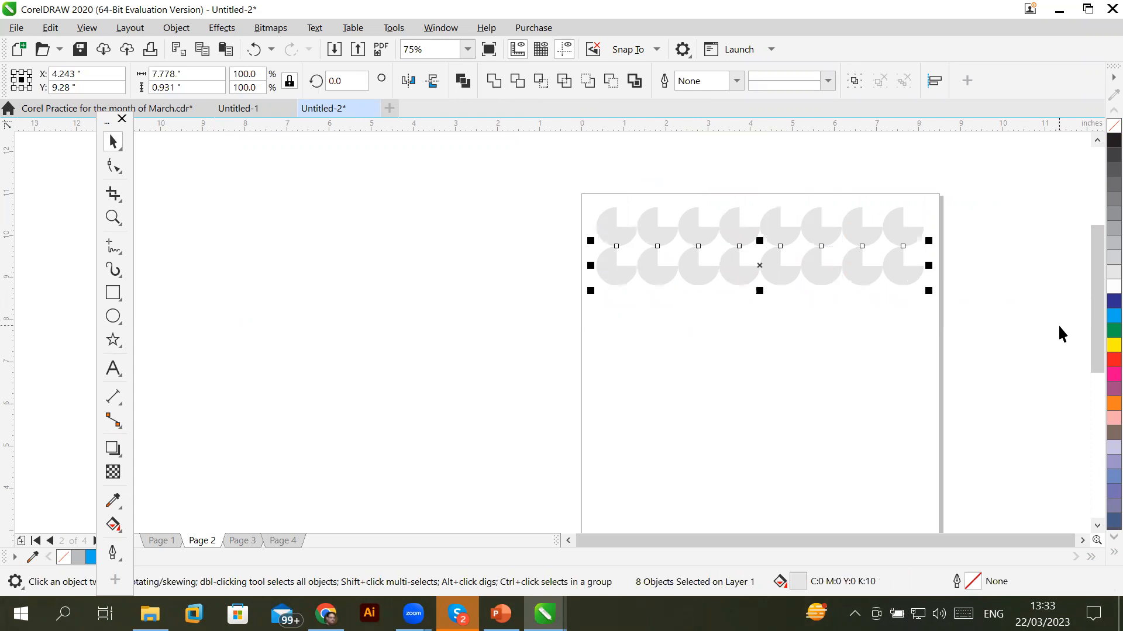
key(ctrl+r)
key(ctrl+r)
key(ctrl+r)
key(ctrl+r)
key(ctrl+r)
key(ctrl+r)
key(ctrl+r)
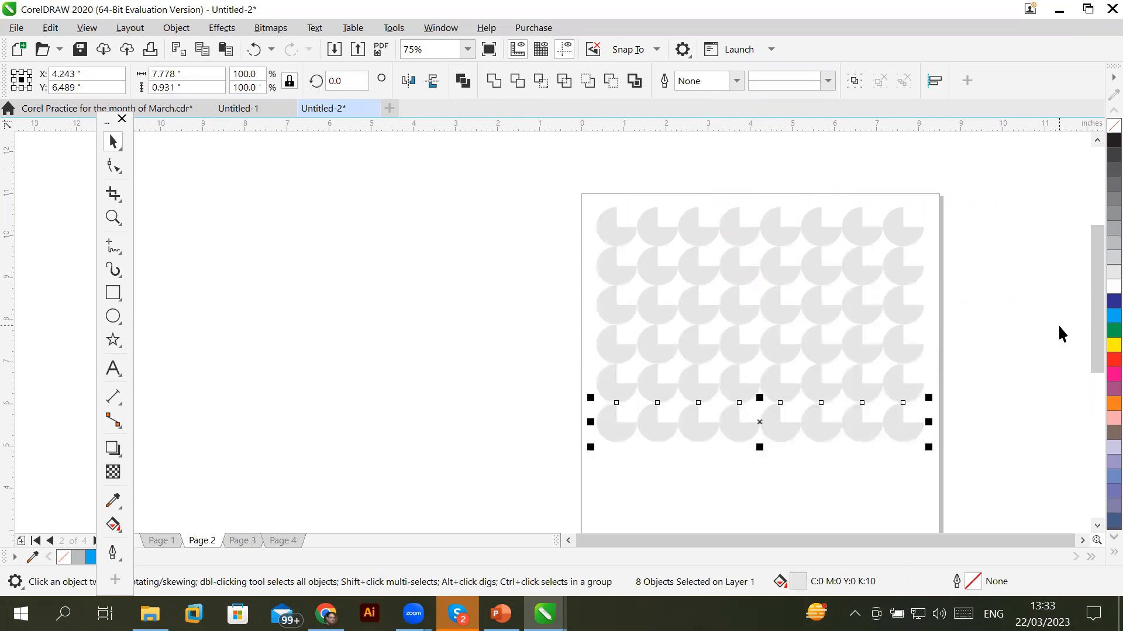
key(ctrl+r)
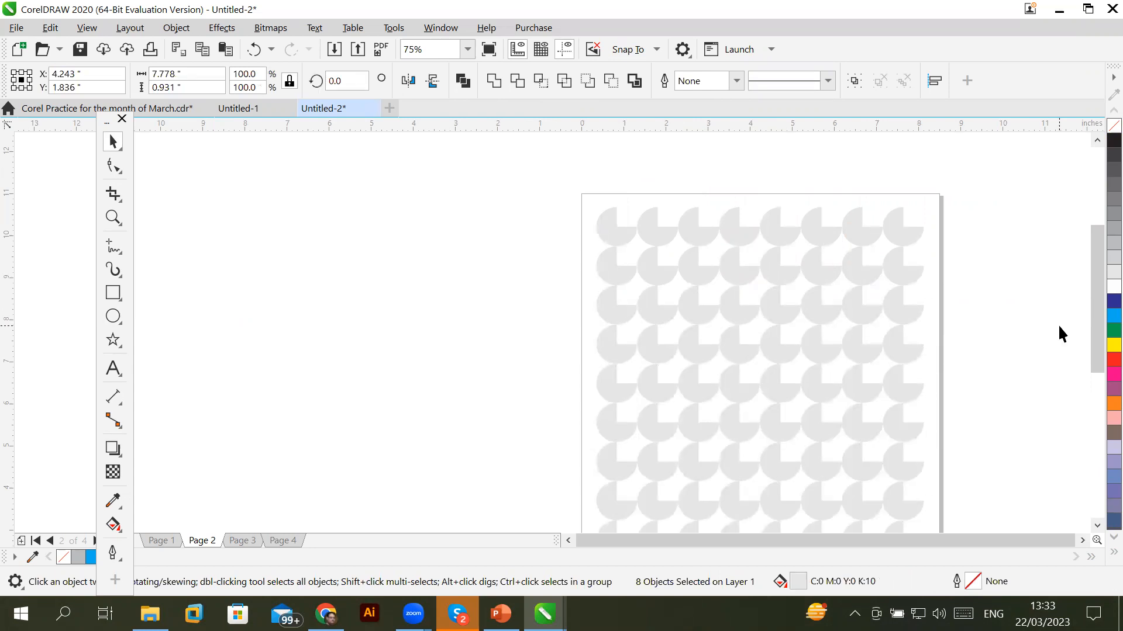
click(242, 541)
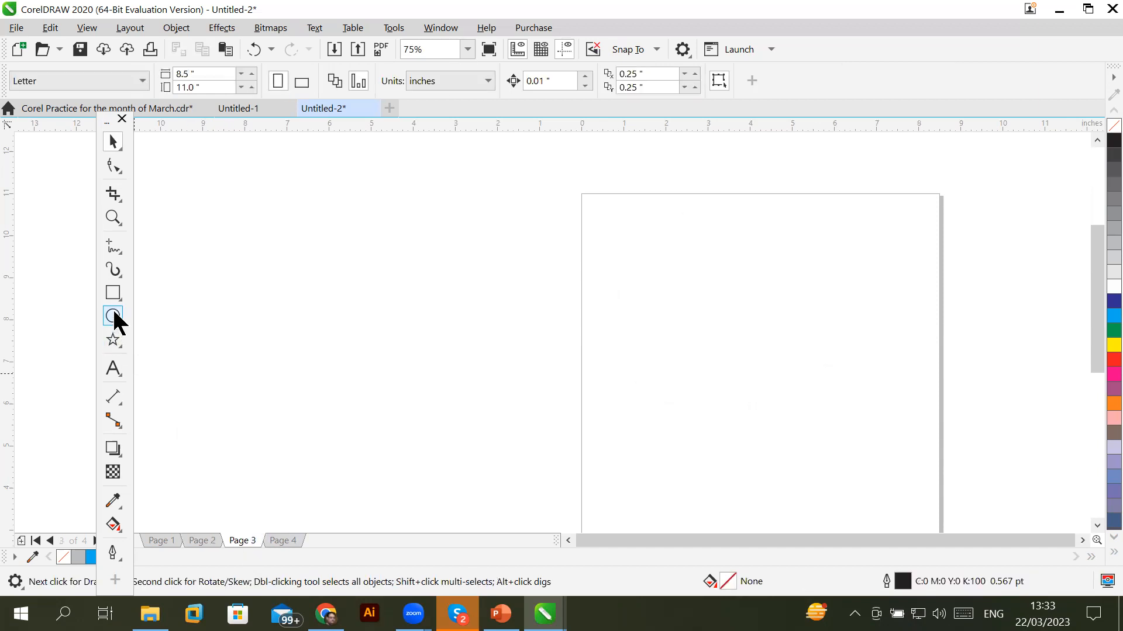
Draw a small polygon near Page 3's top-left corner and set it to 6 sides
click(120, 337)
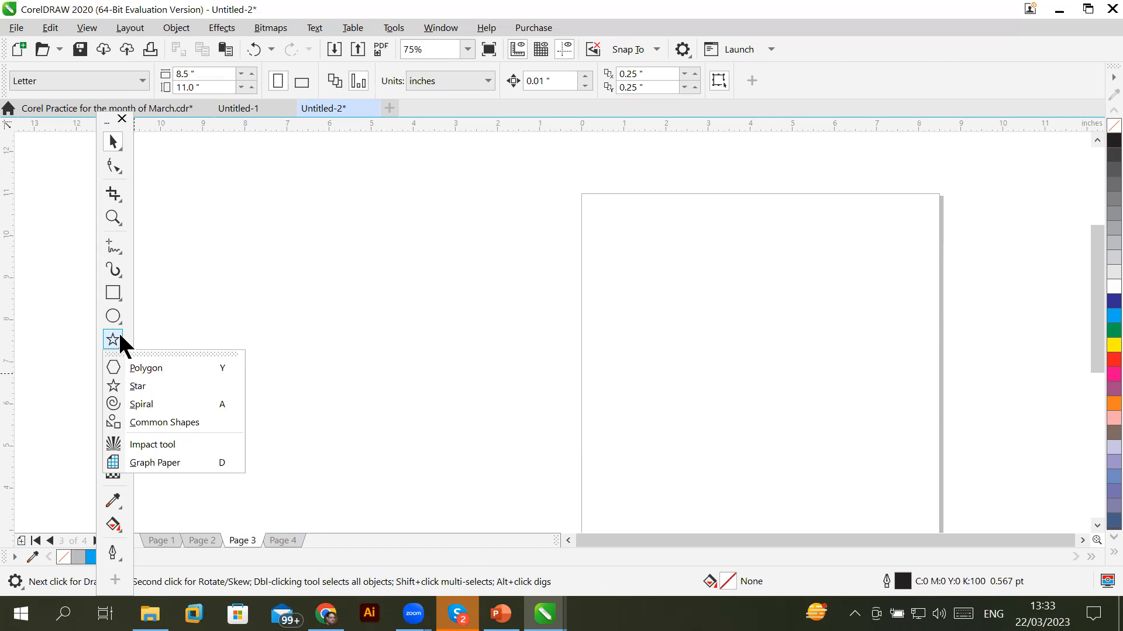
click(152, 372)
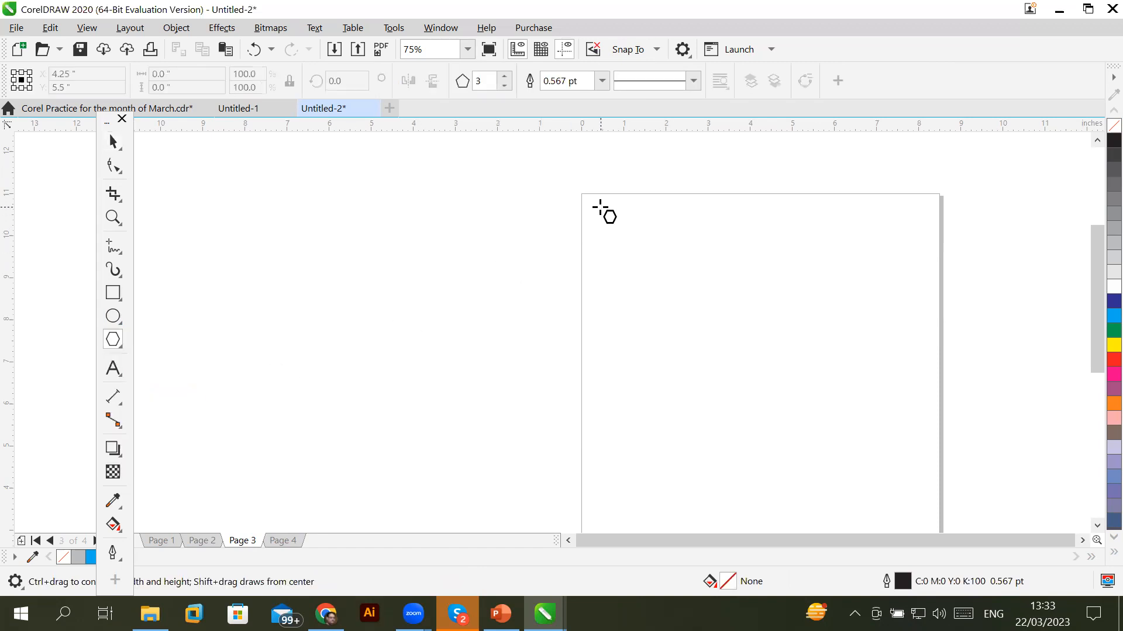
drag(594, 206, 624, 234)
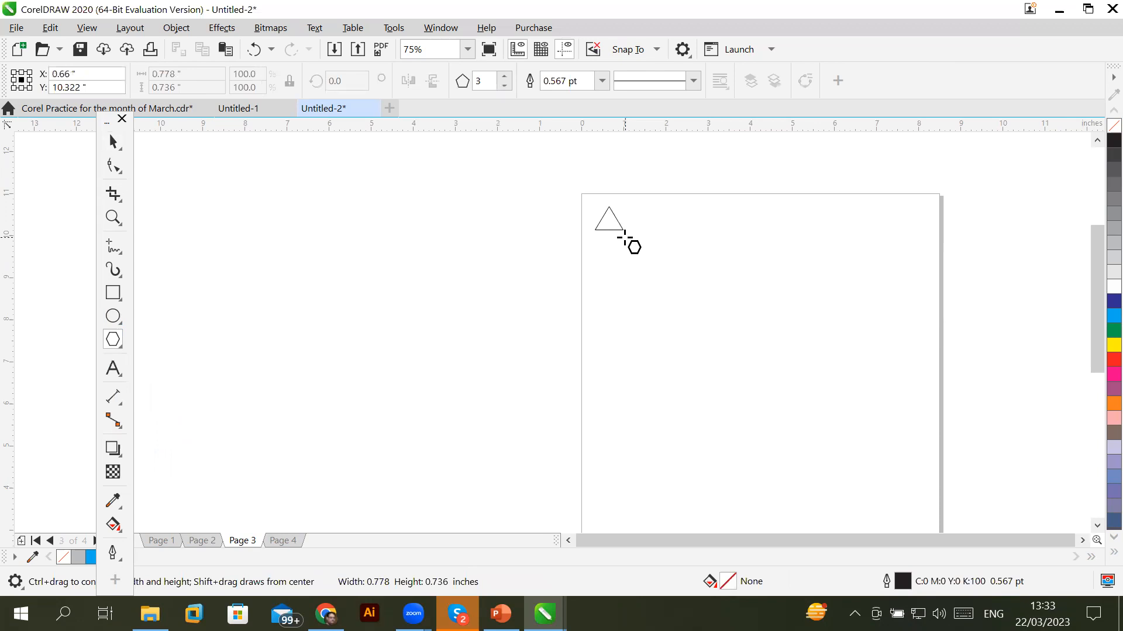
drag(624, 234, 618, 236)
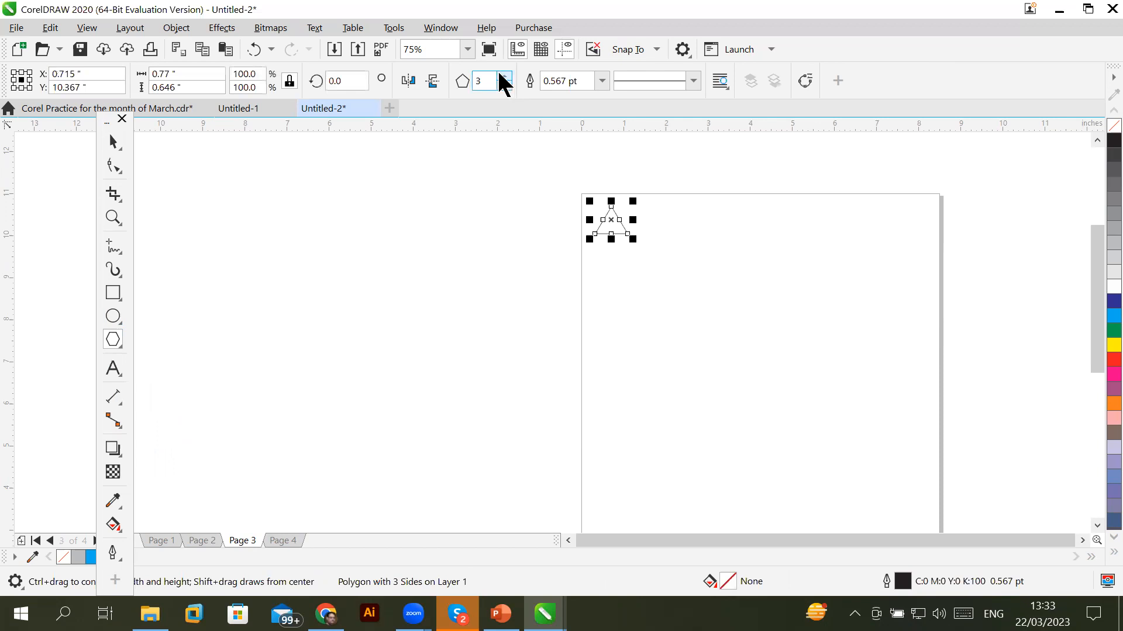
click(505, 77)
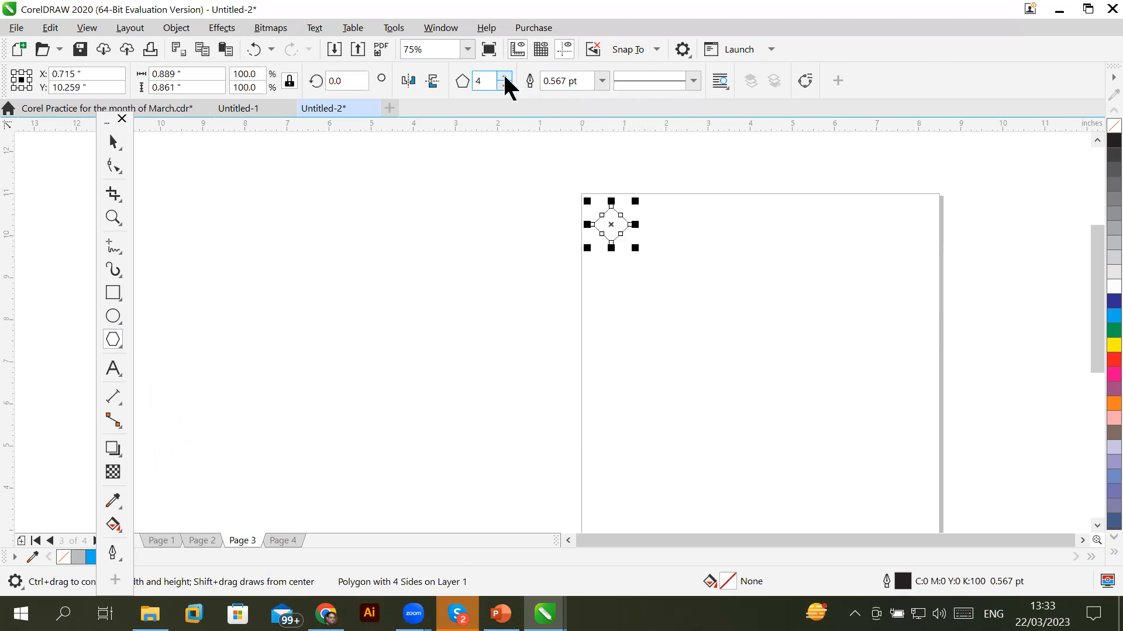
click(505, 77)
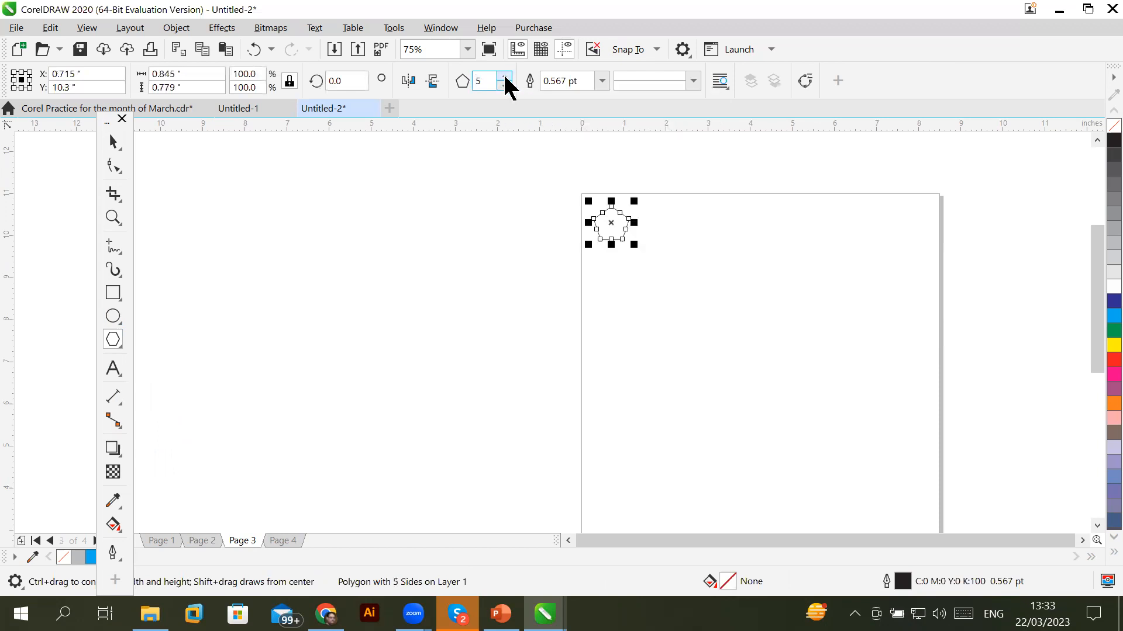
click(505, 76)
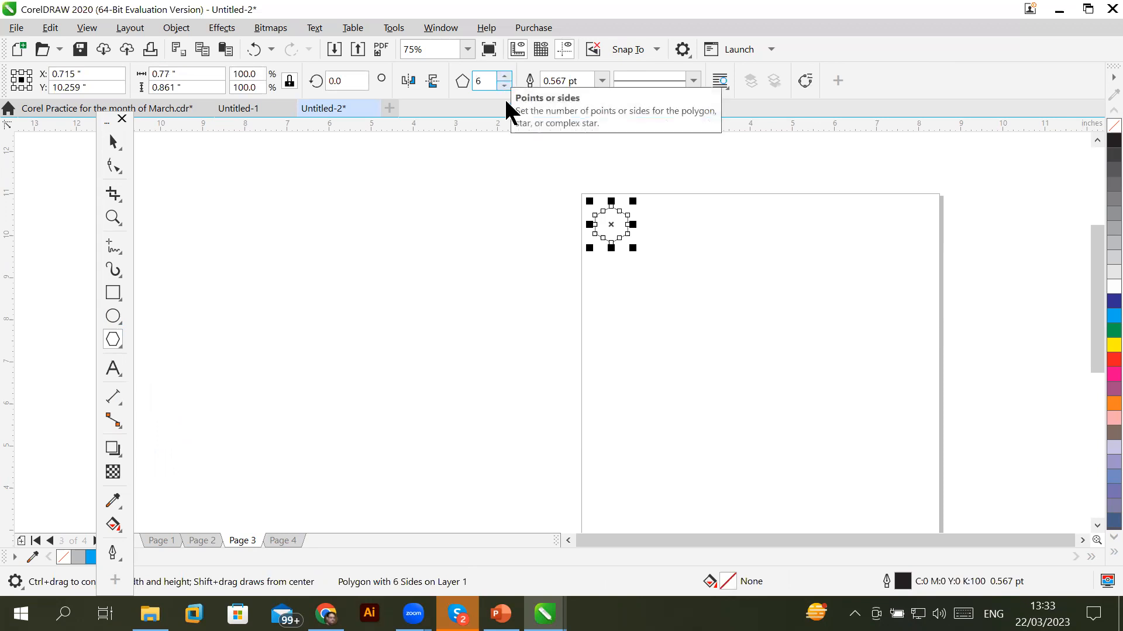
Place a copy of the hexagon edge to edge beside the original
click(114, 142)
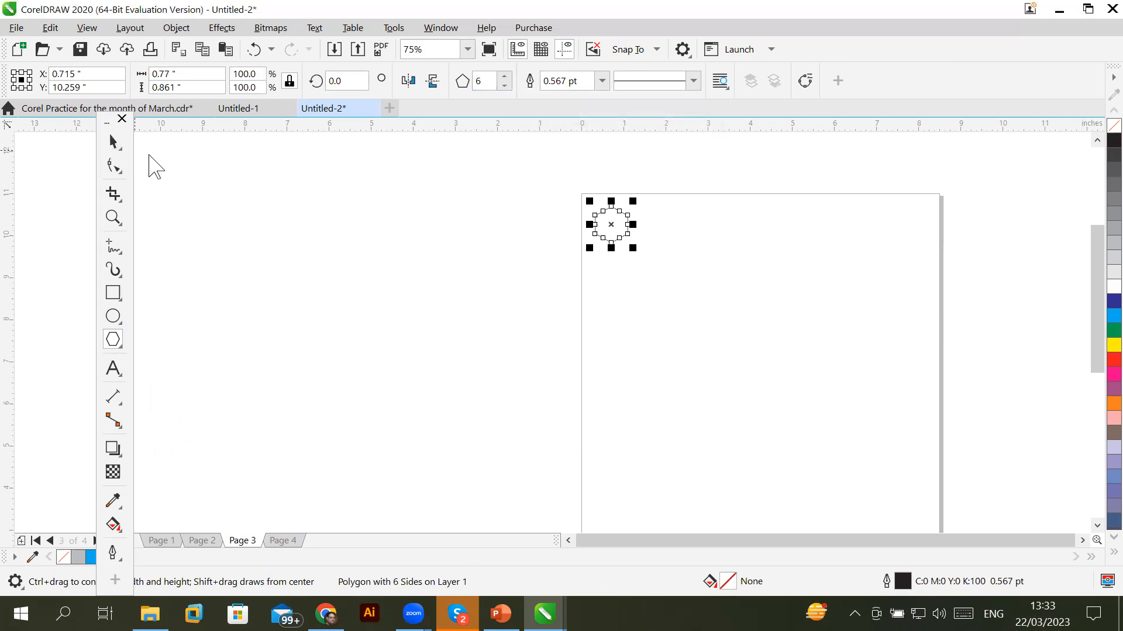
scroll(655, 201, up, 1)
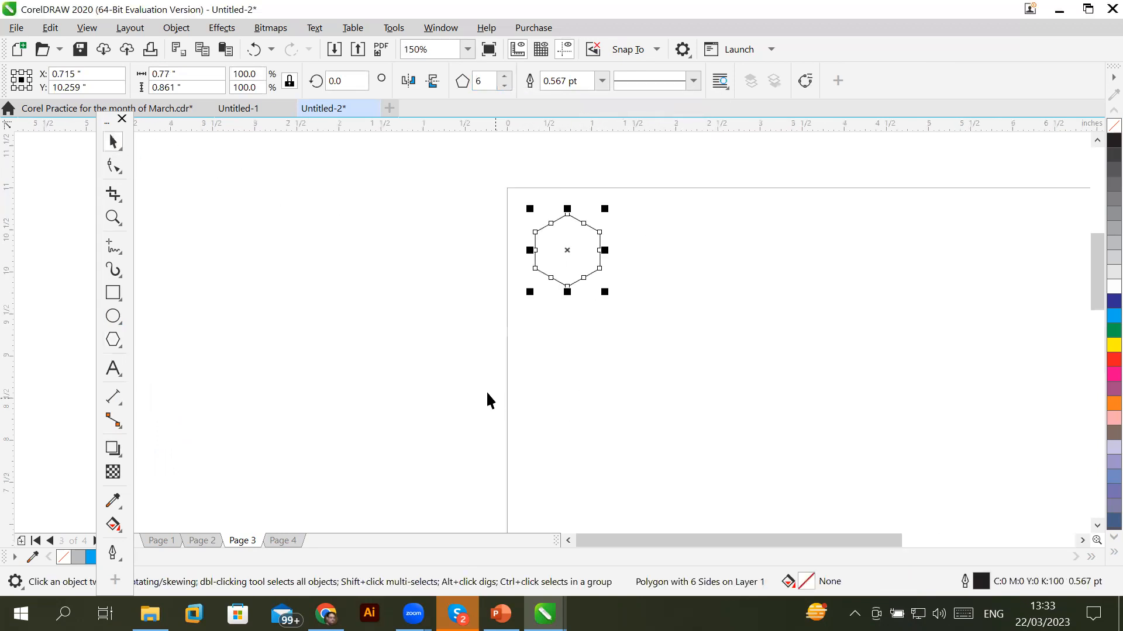
click(388, 365)
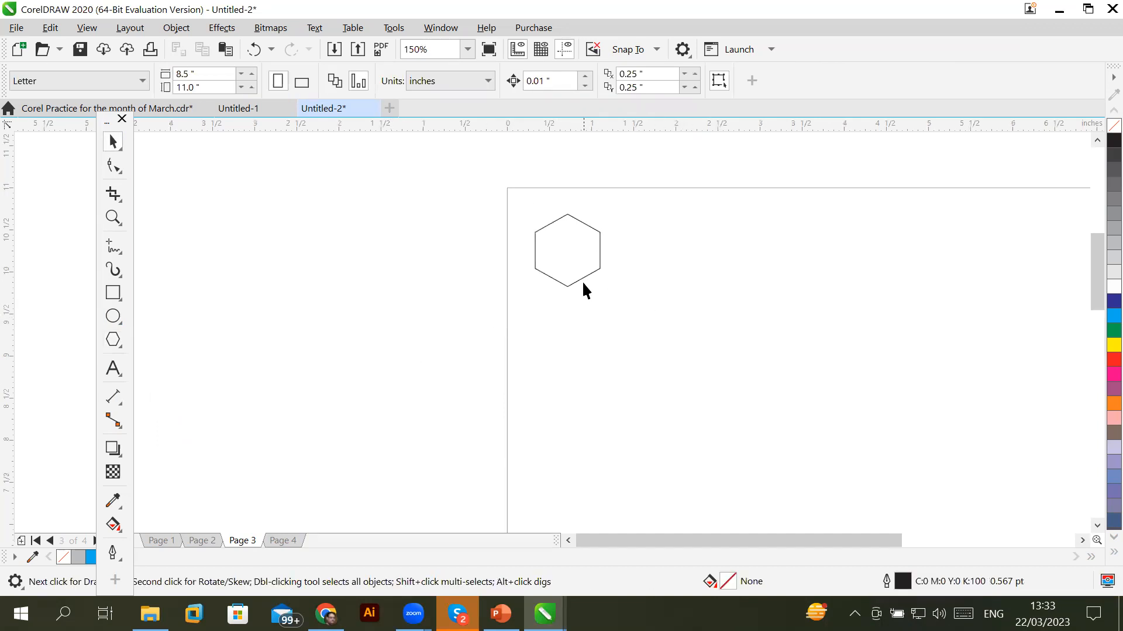
drag(583, 278, 622, 269)
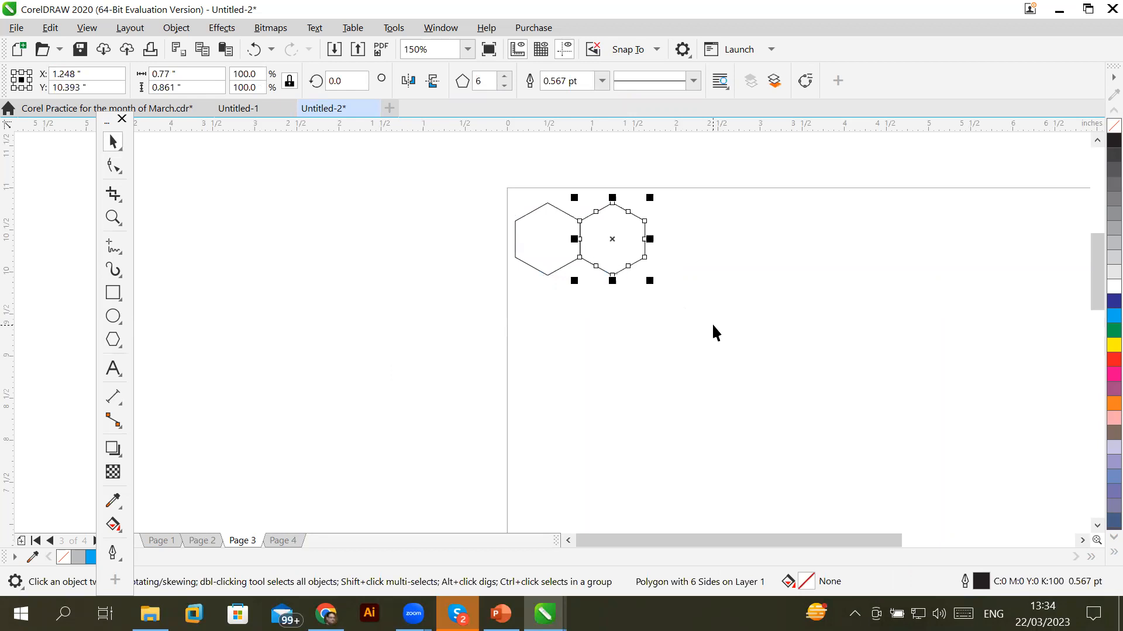
Extend the row to ten hexagons and give them a blue fill with white outlines
scroll(721, 321, down, 1)
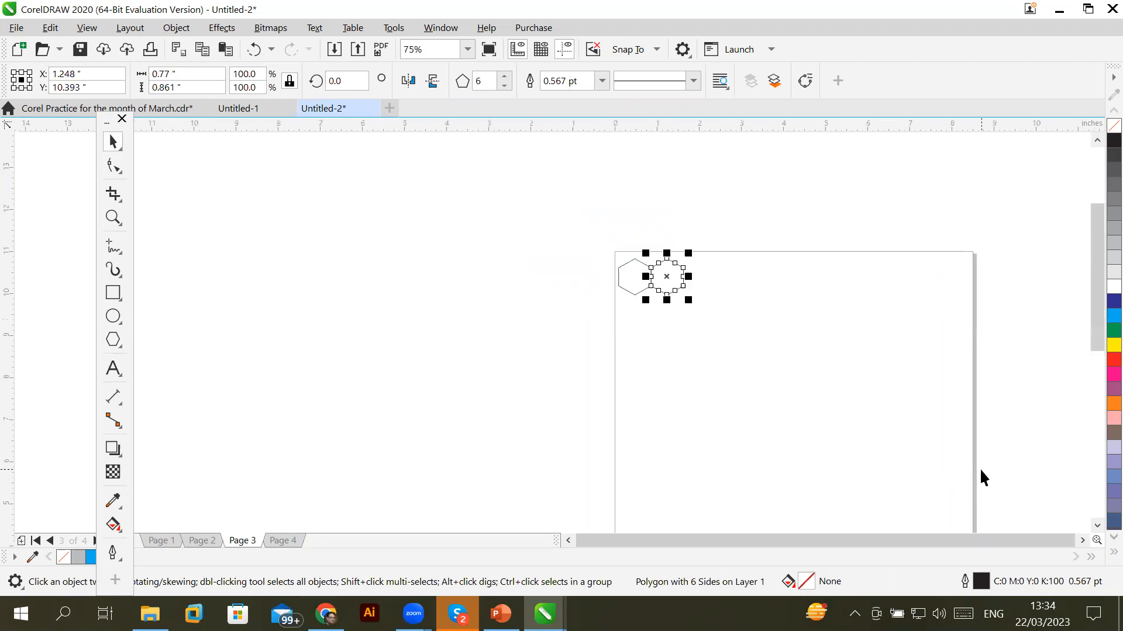
key(ctrl+r)
key(ctrl+r)
key(ctrl+r)
key(ctrl+r)
key(ctrl+r)
key(ctrl+r)
key(ctrl+r)
key(ctrl+r)
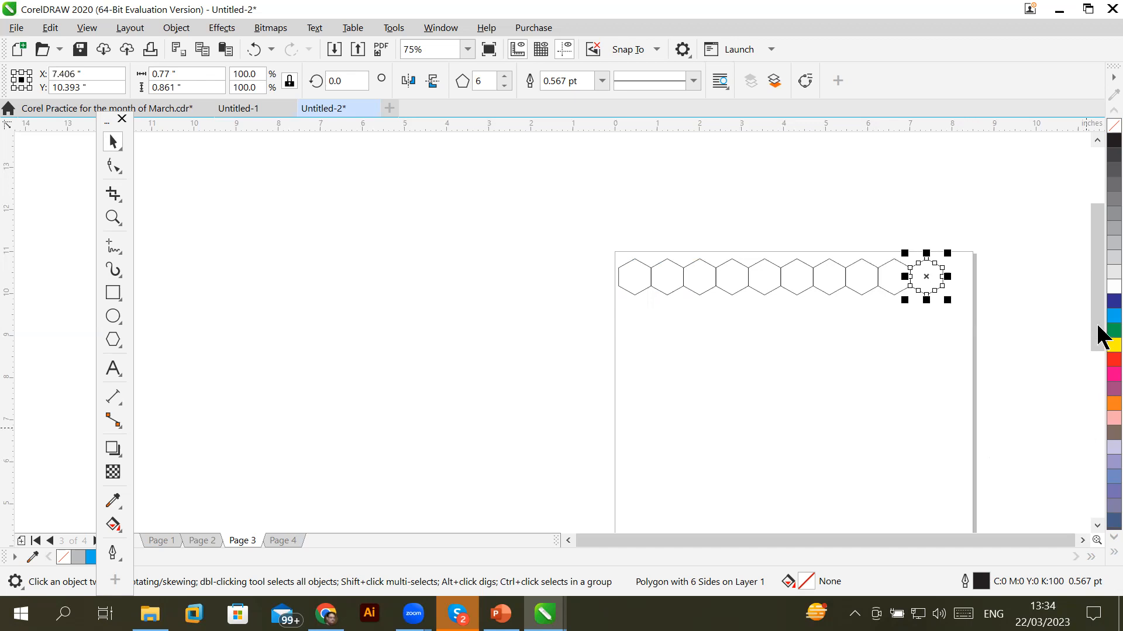
drag(546, 229, 975, 340)
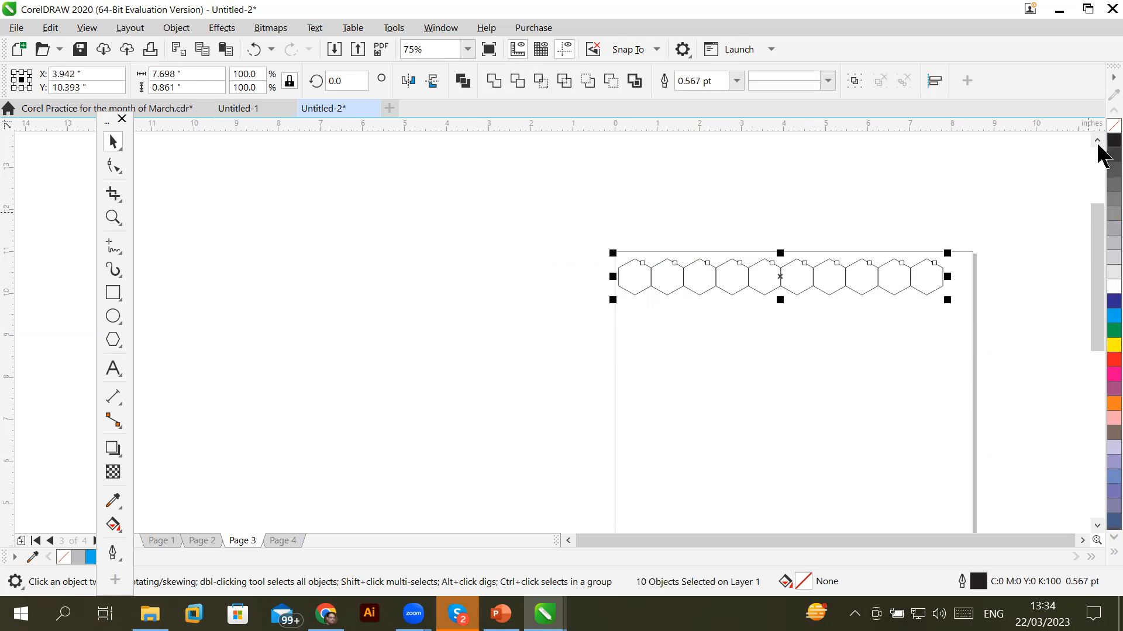
click(1100, 315)
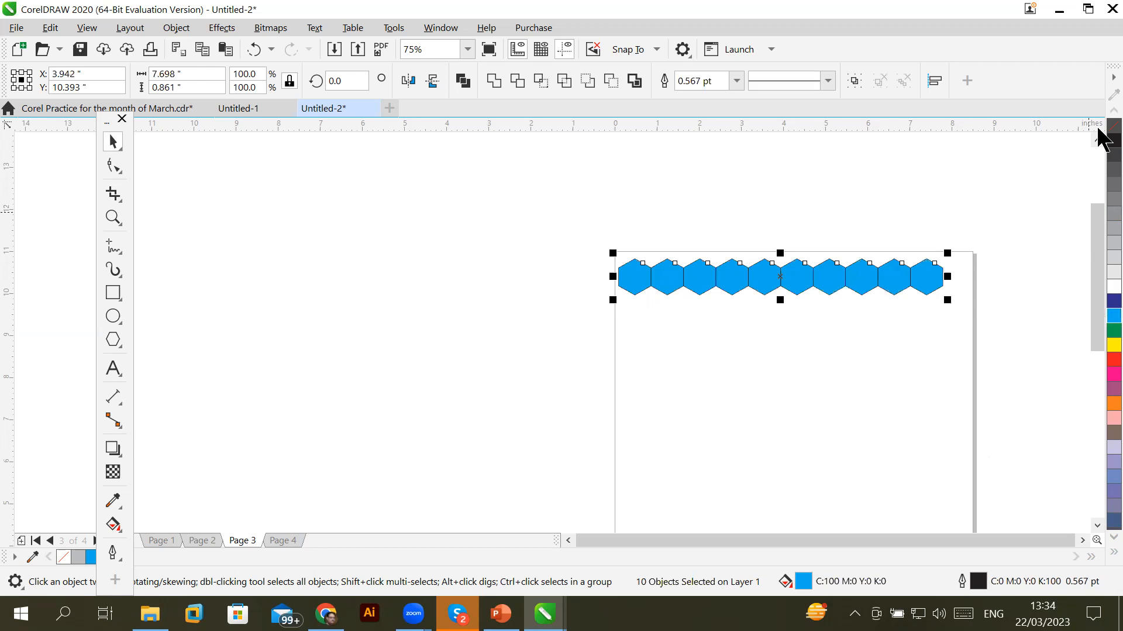
right_click(1099, 290)
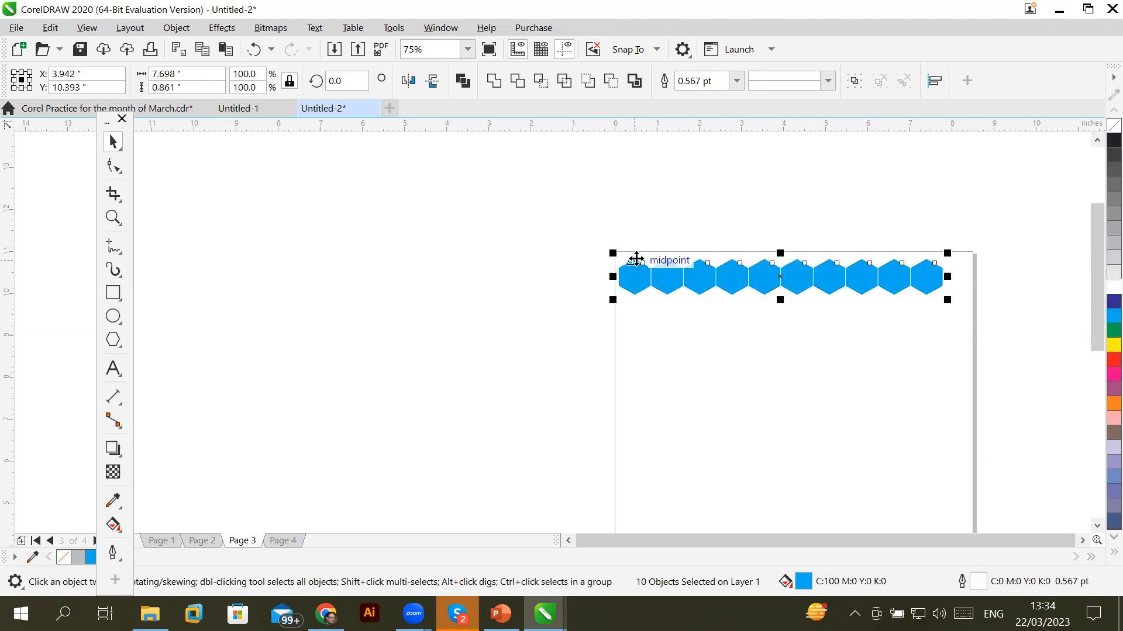
Select the whole row of ten hexagons
scroll(662, 264, up, 2)
scroll(662, 264, up, 5)
scroll(662, 263, down, 1)
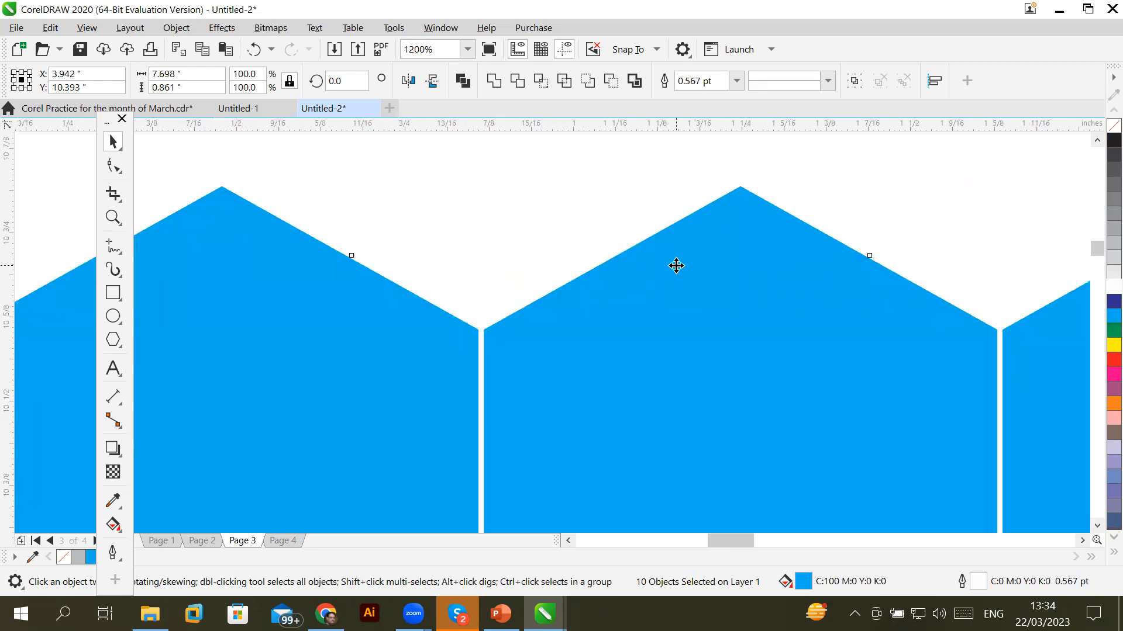
scroll(675, 266, down, 6)
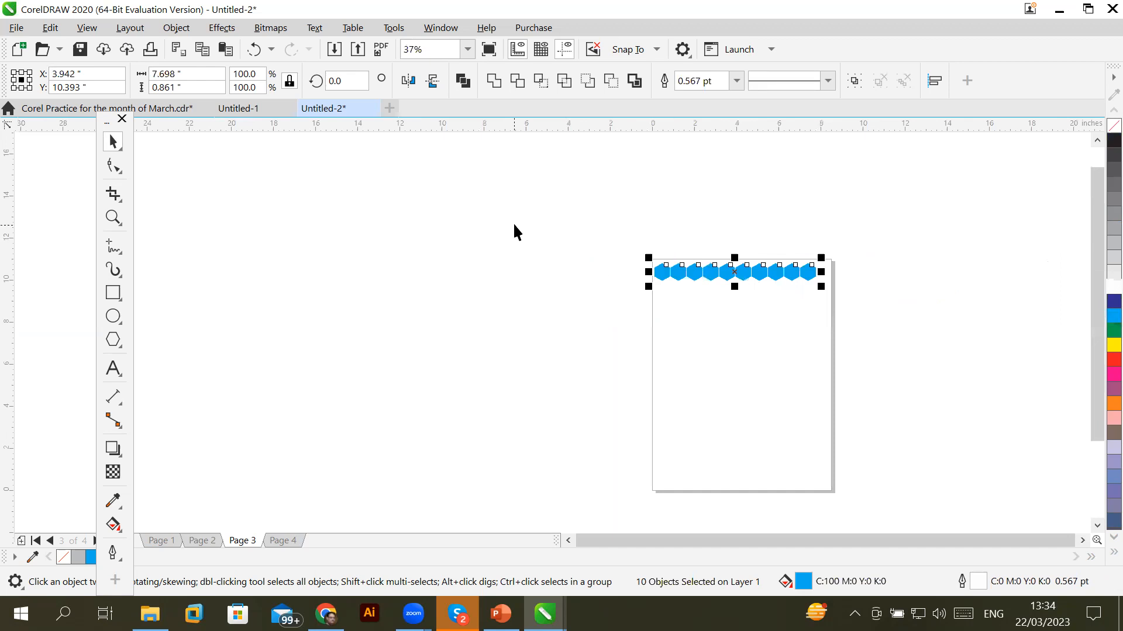
drag(582, 233, 781, 311)
Move the hexagon row lower and place an offset copy beneath it
drag(885, 310, 884, 308)
mouse_move(813, 272)
mouse_down()
mouse_move(814, 301)
mouse_move(807, 284)
mouse_up()
key(shift+F2)
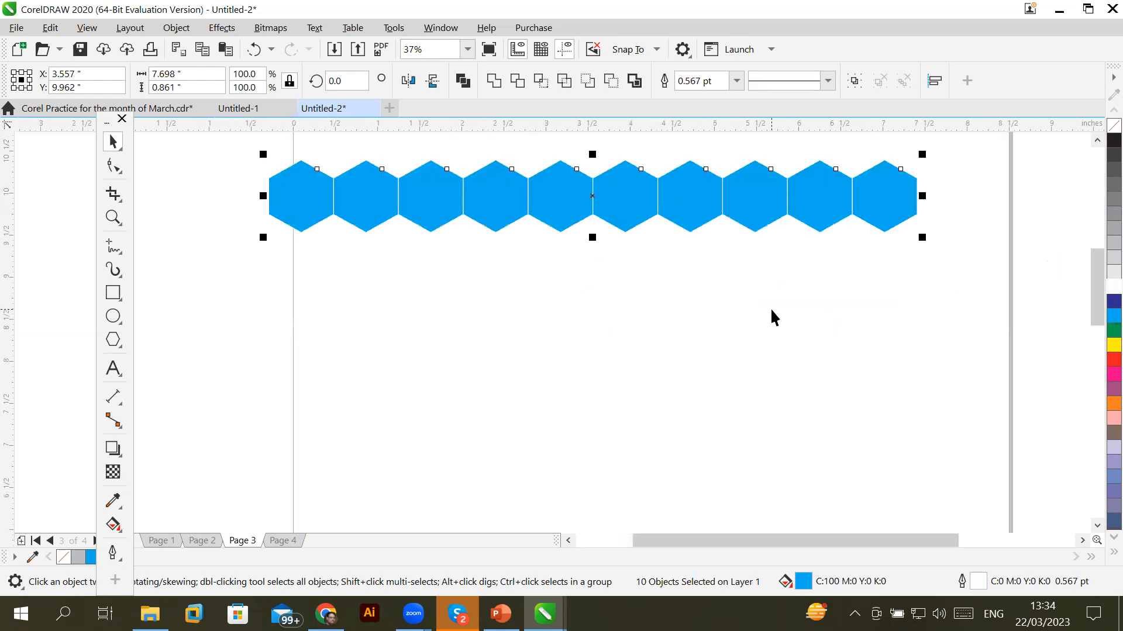
drag(707, 203, 826, 246)
scroll(790, 246, down, 2)
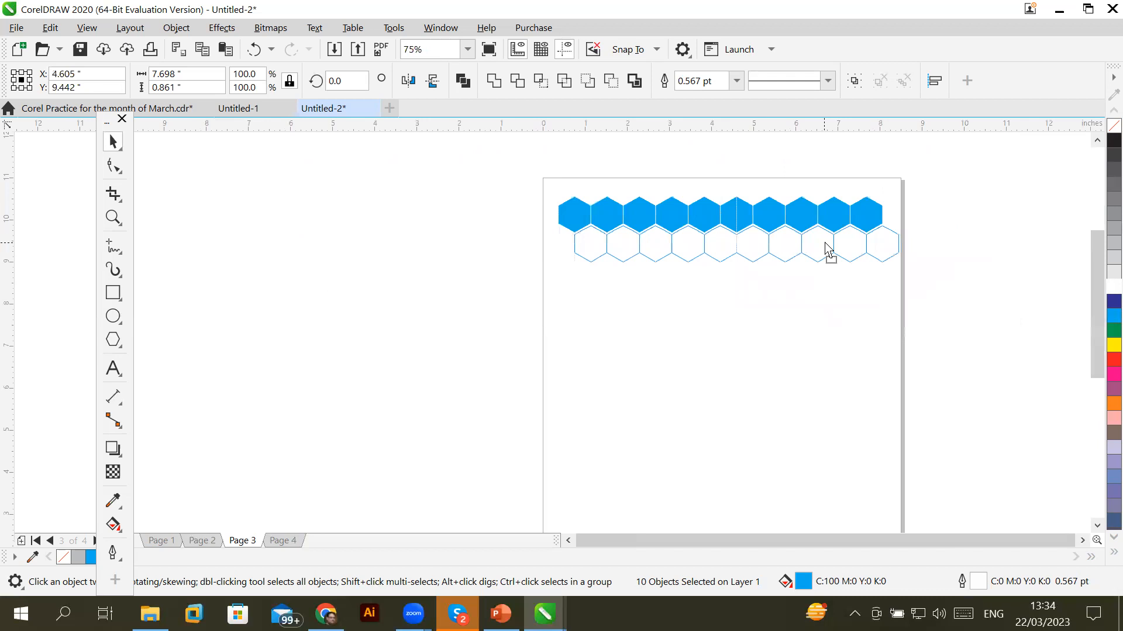
drag(824, 251, 825, 252)
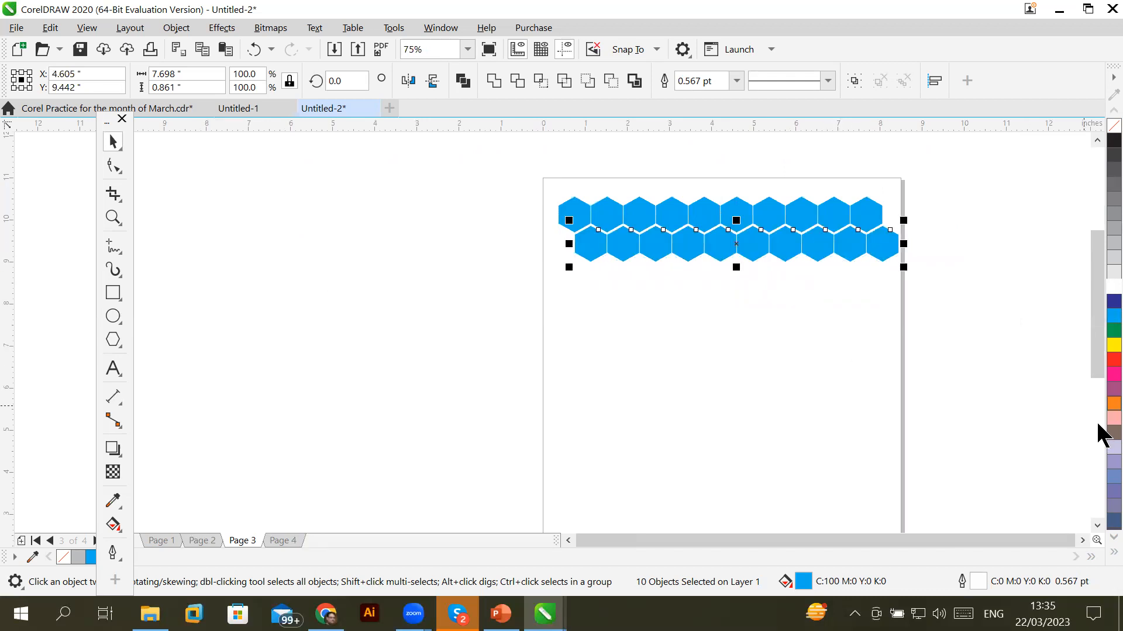
Duplicate the two hexagon rows downward and repeat until the page is filled
drag(490, 163, 887, 310)
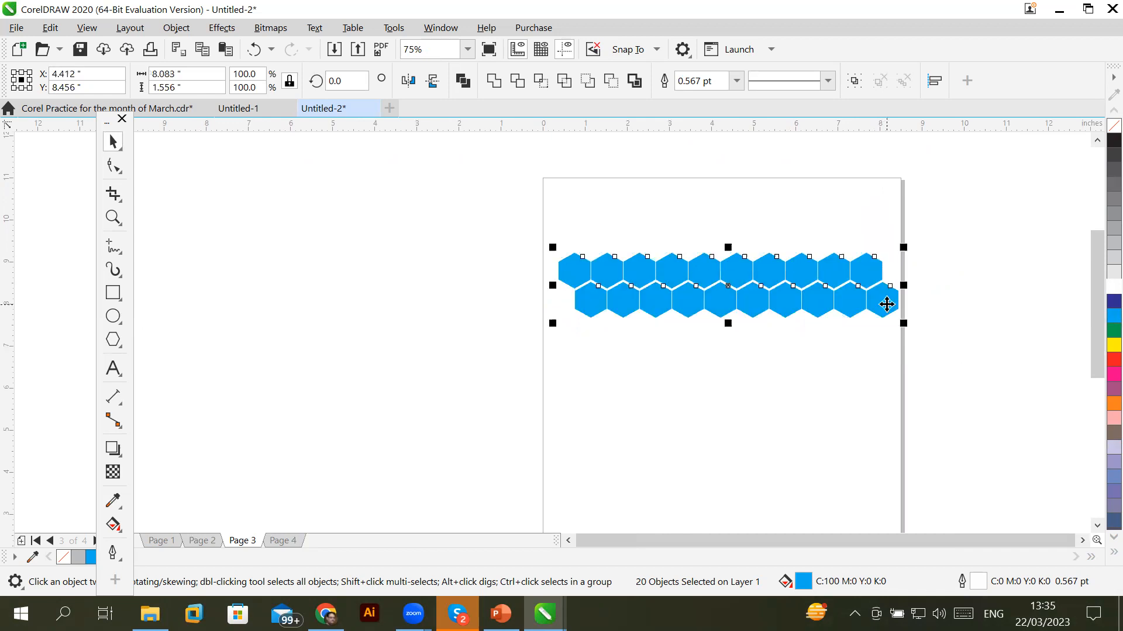
mouse_move(842, 266)
mouse_down()
mouse_move(840, 206)
mouse_move(834, 270)
mouse_up()
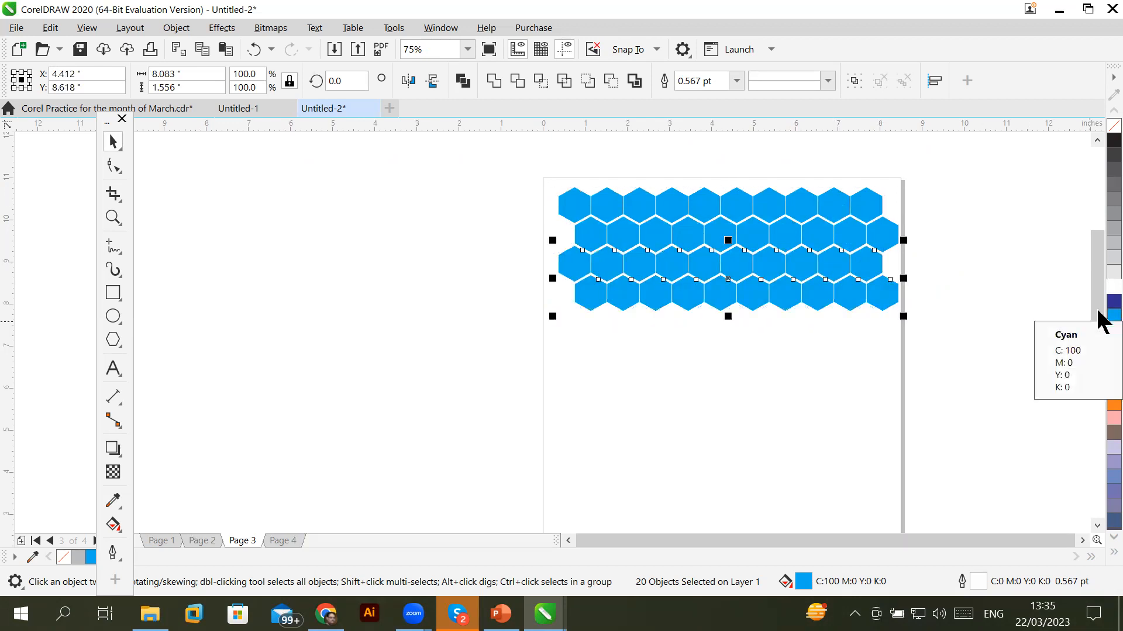
key(ctrl+r)
key(ctrl+r)
key(ctrl+r)
key(ctrl+r)
key(ctrl+r)
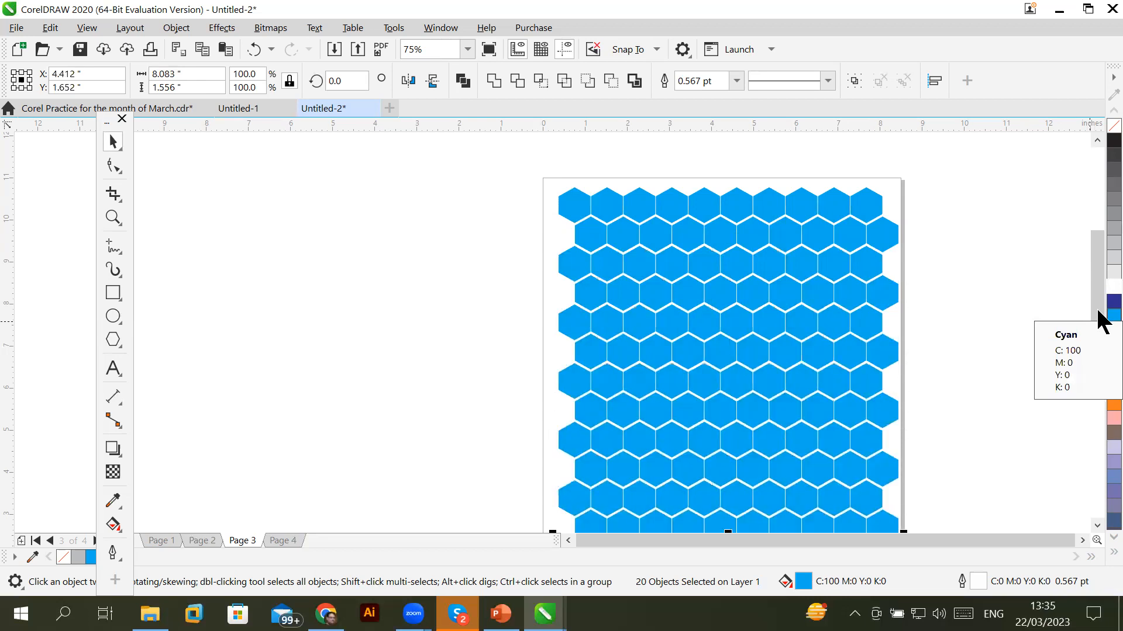
scroll(957, 321, down, 1)
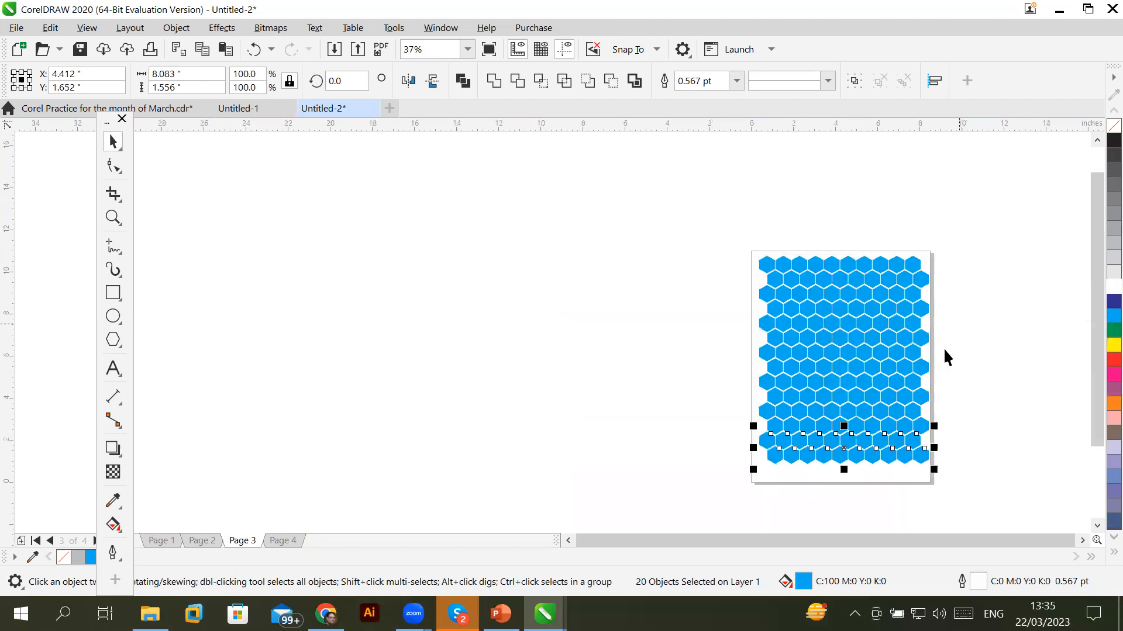
click(996, 403)
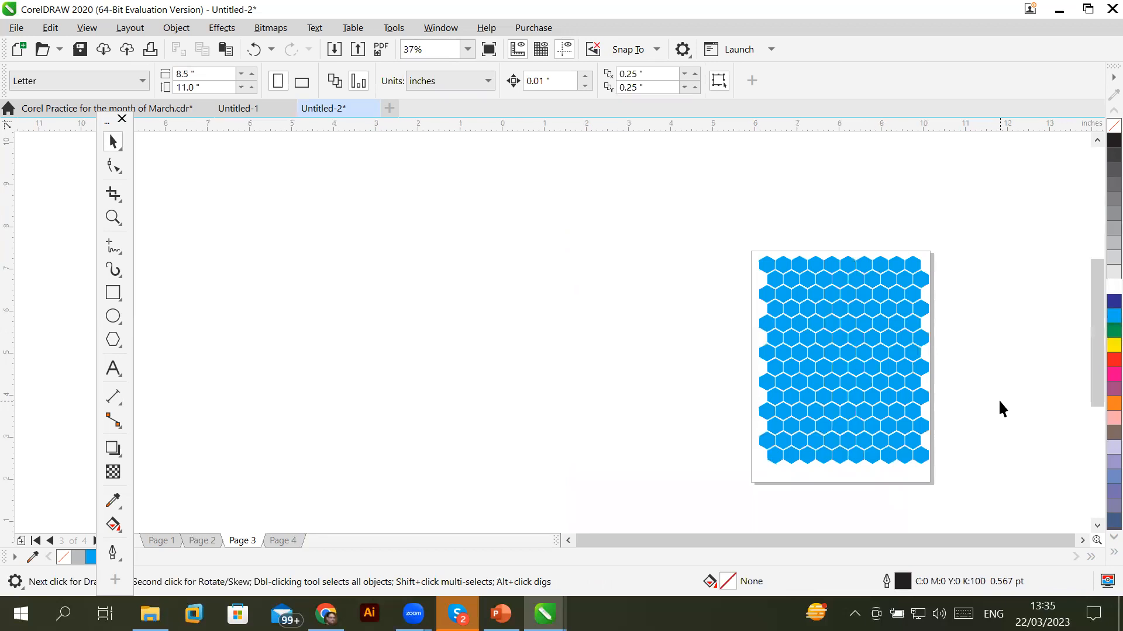
scroll(998, 399, up, 2)
scroll(626, 286, down, 2)
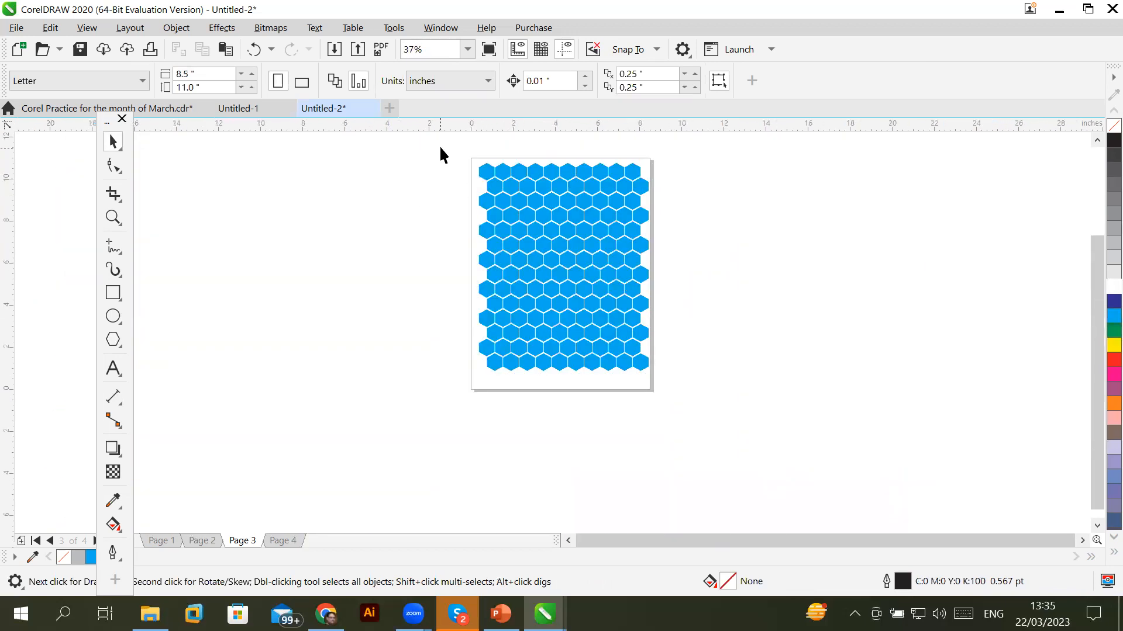
scroll(440, 153, up, 1)
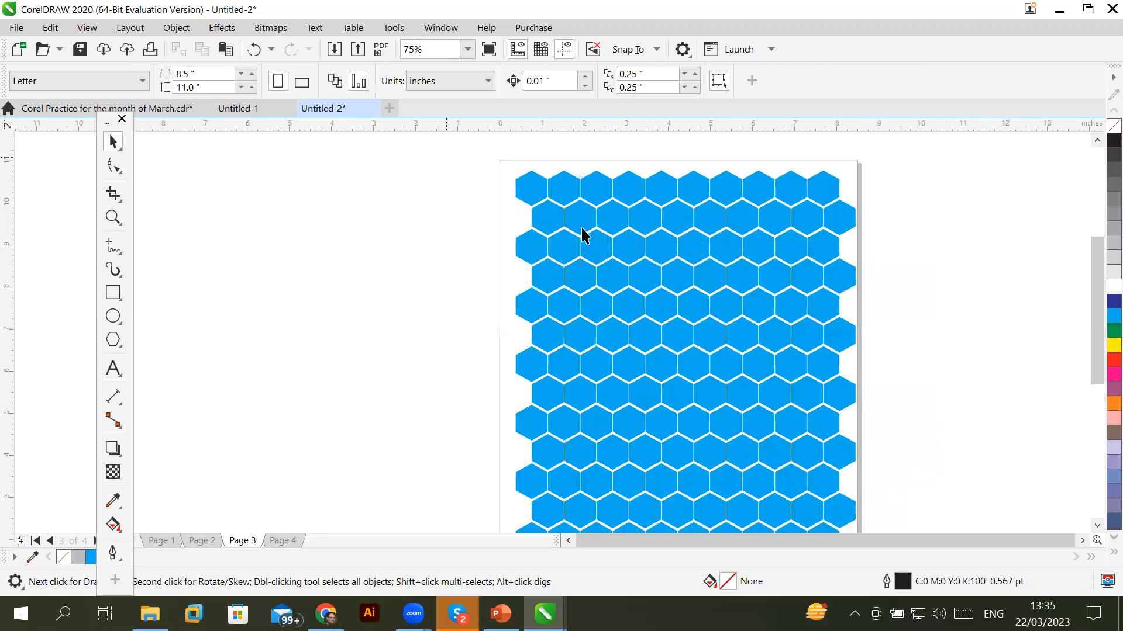
Select all ten hexagons of the second row and colour them dark blue
click(553, 219)
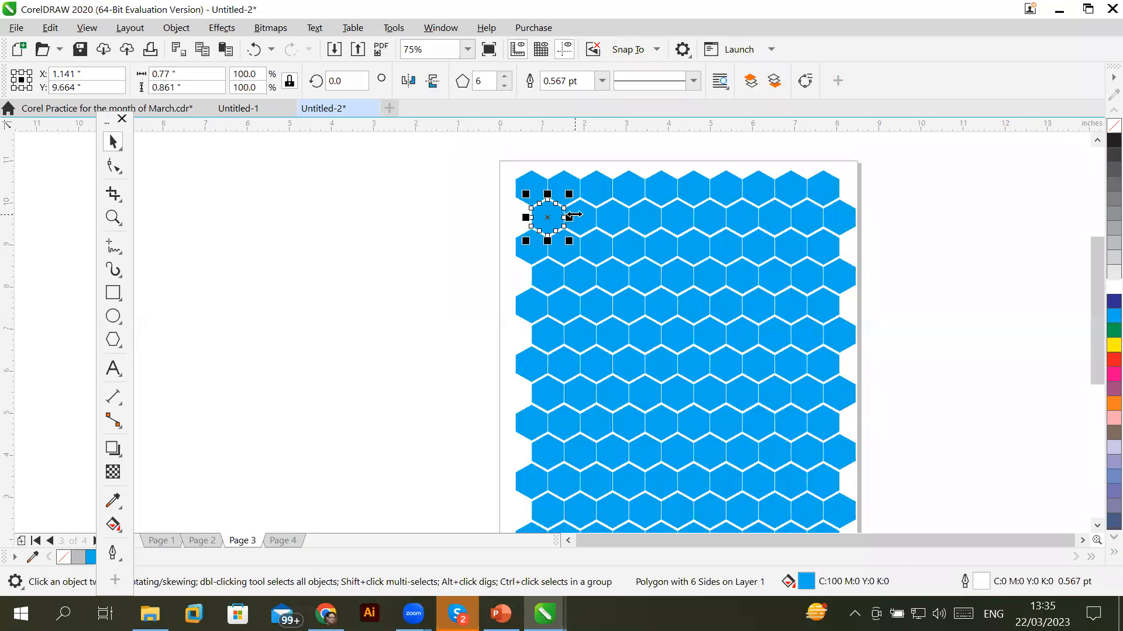
shift+click(592, 221)
shift+click(615, 224)
shift+click(652, 221)
shift+click(680, 219)
shift+click(716, 219)
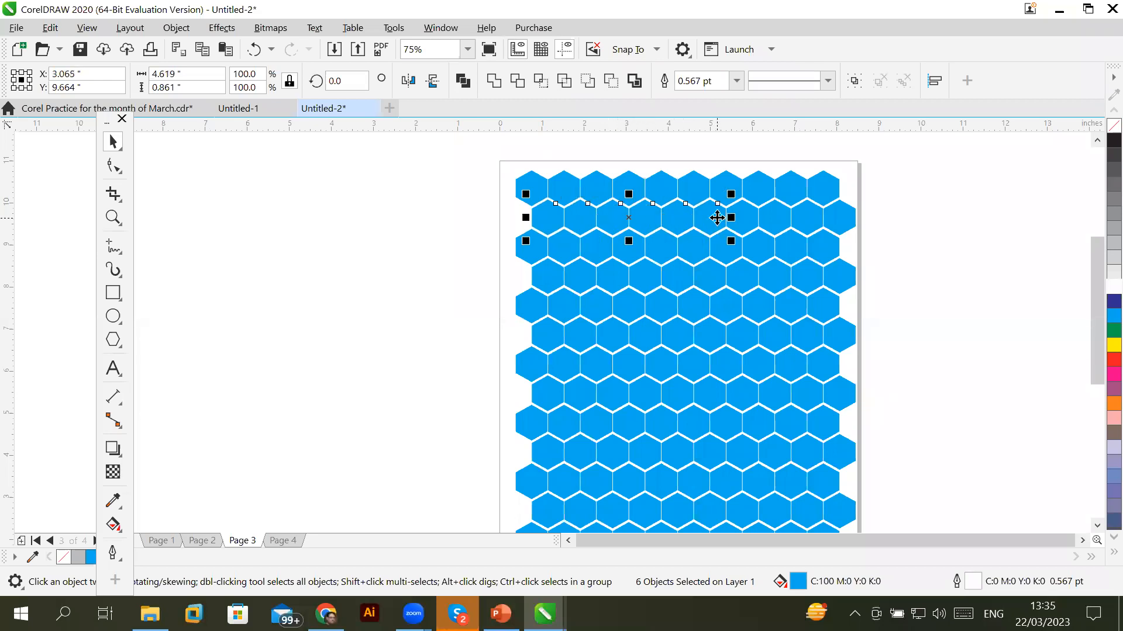
shift+click(744, 220)
shift+click(780, 221)
shift+click(813, 219)
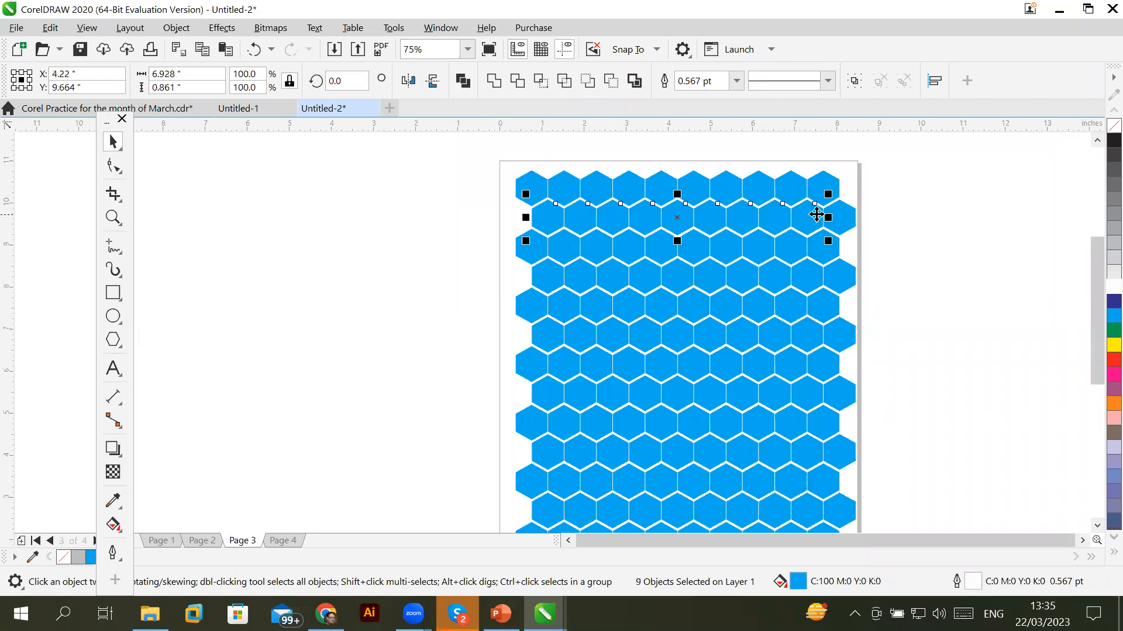
shift+click(844, 220)
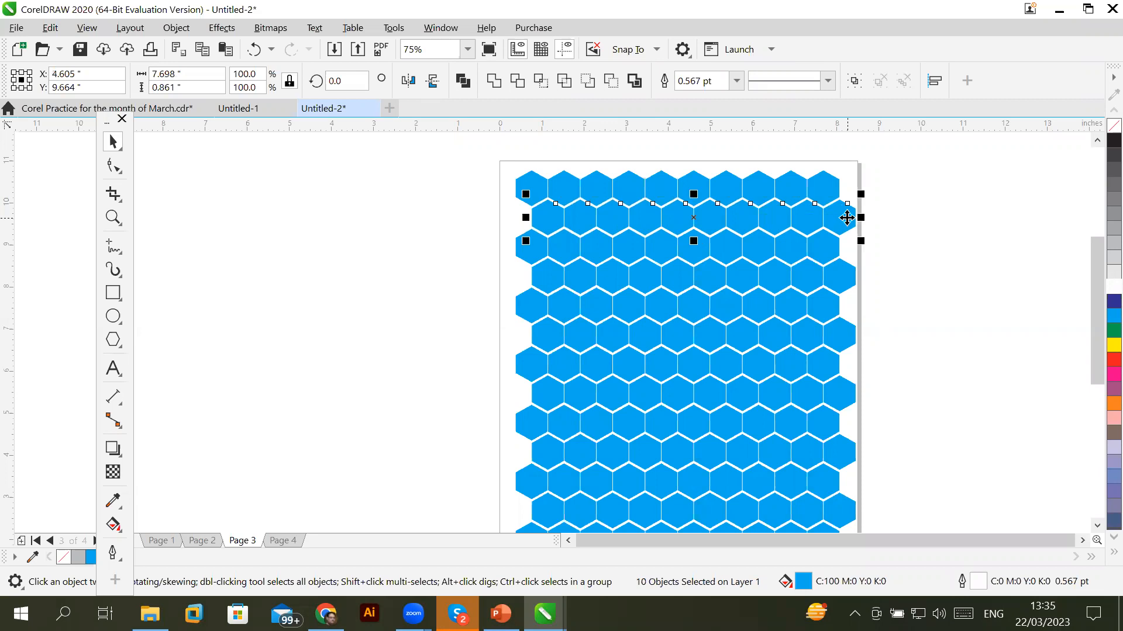
click(1113, 301)
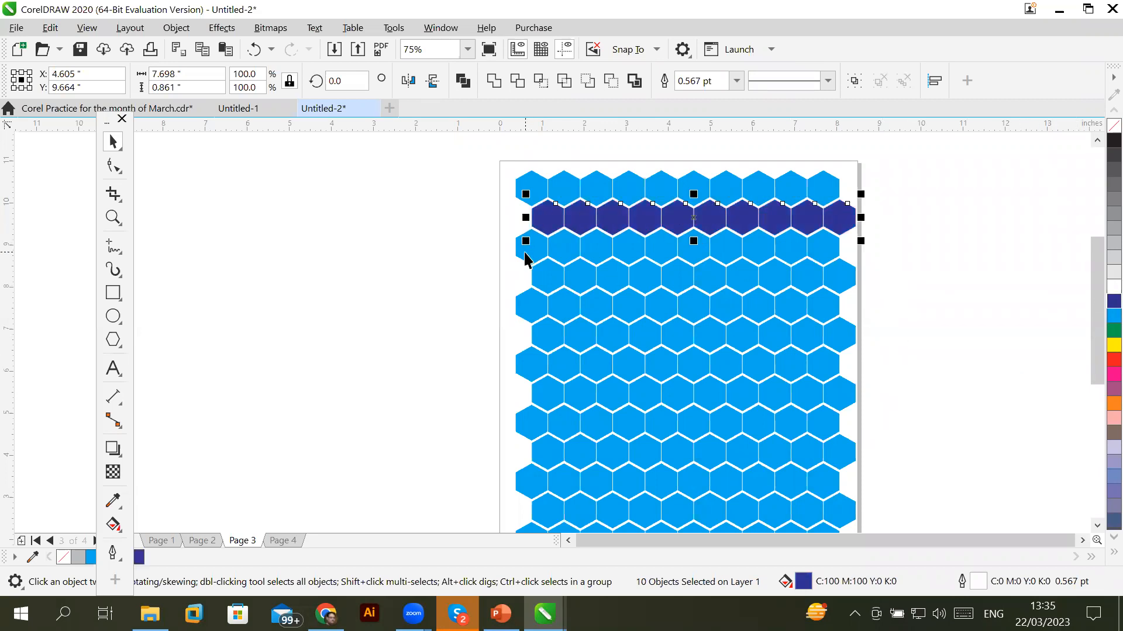
Select all hexagons of the third row and colour them red
click(526, 255)
shift+click(566, 253)
shift+click(599, 251)
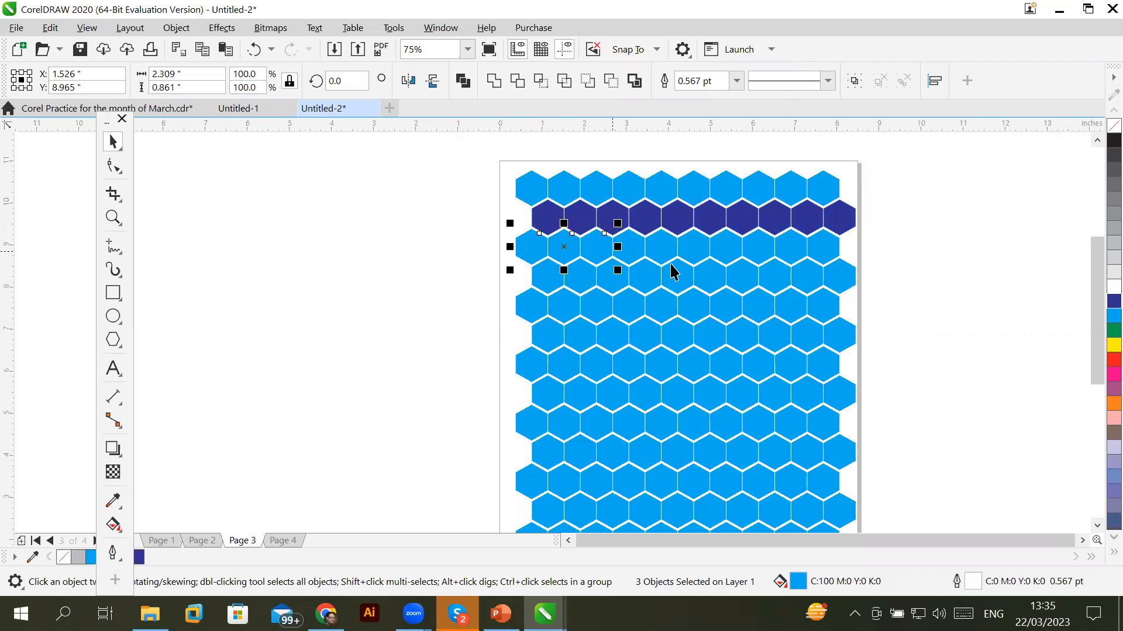
shift+click(630, 251)
shift+click(664, 257)
shift+click(698, 256)
shift+click(727, 252)
shift+click(764, 253)
shift+click(797, 252)
shift+click(819, 244)
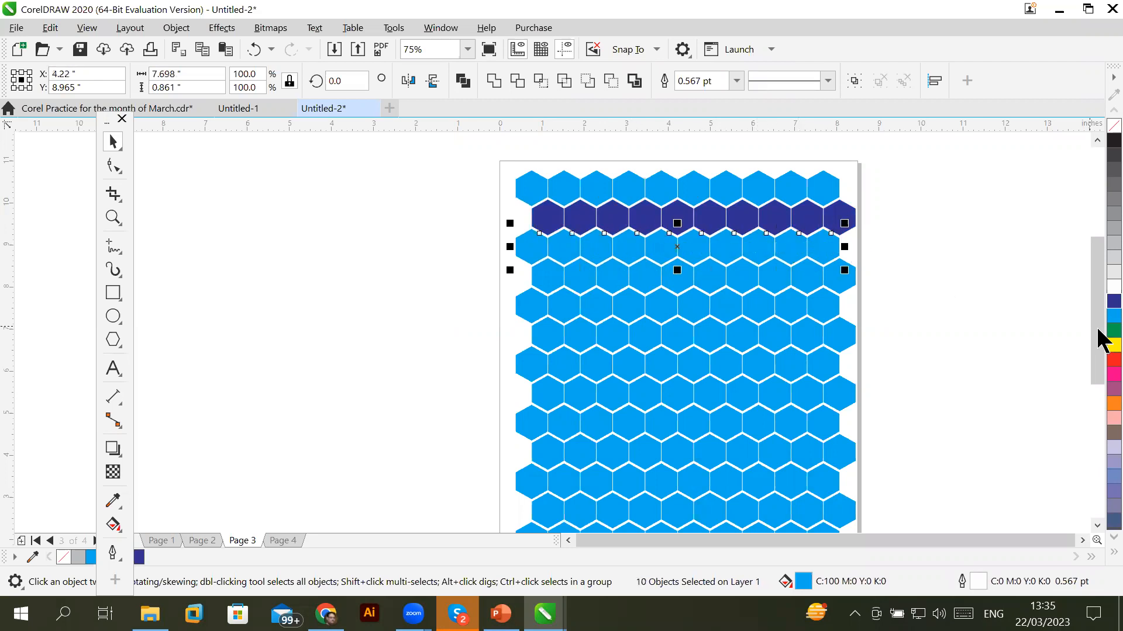
click(1114, 359)
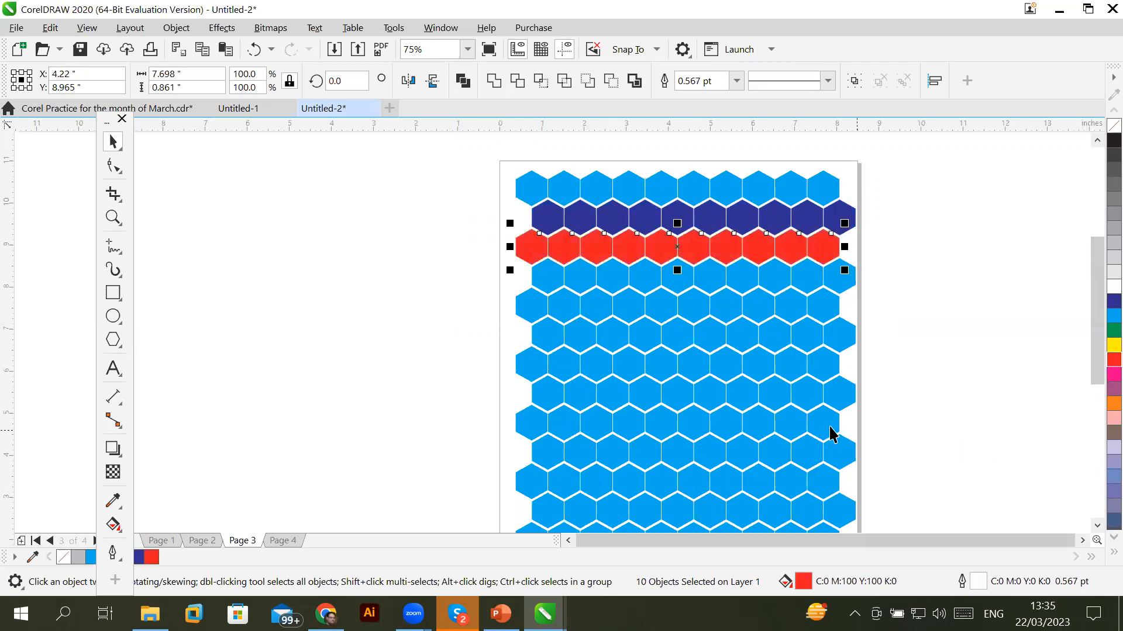
Select the 14 hexagons forming a V below the red row and fill them yellow
click(541, 275)
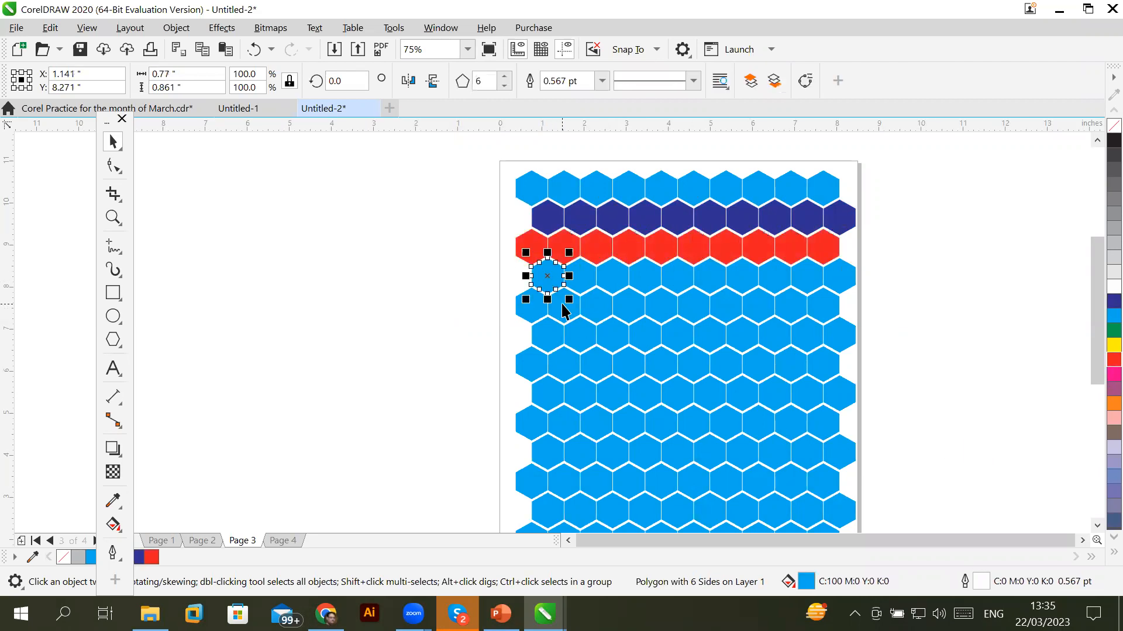
shift+click(580, 342)
shift+click(581, 344)
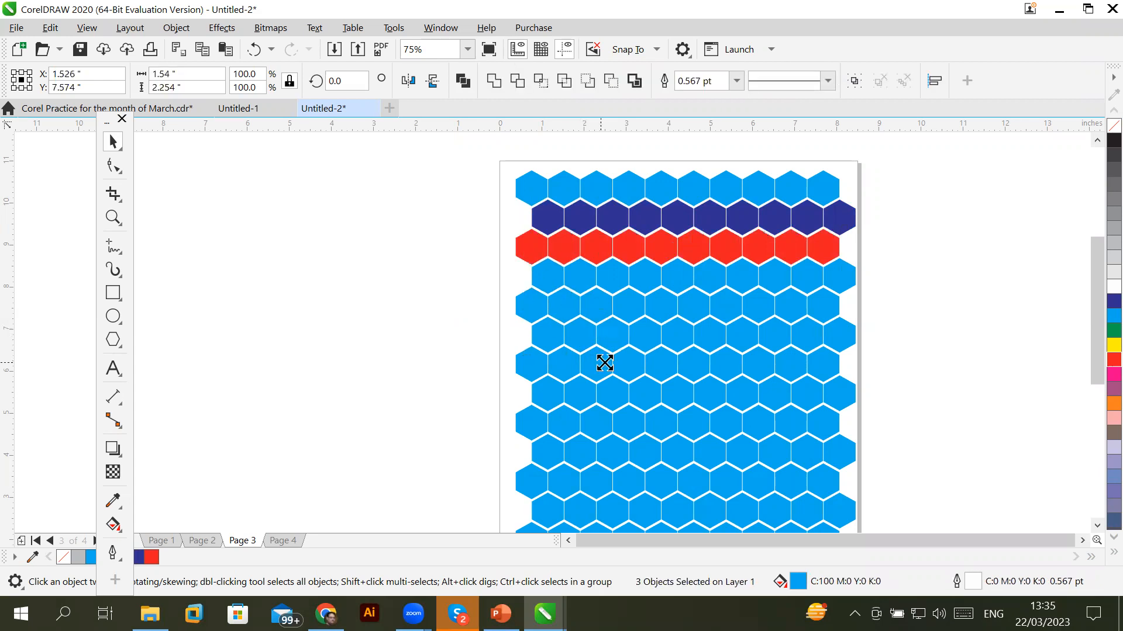
shift+click(615, 388)
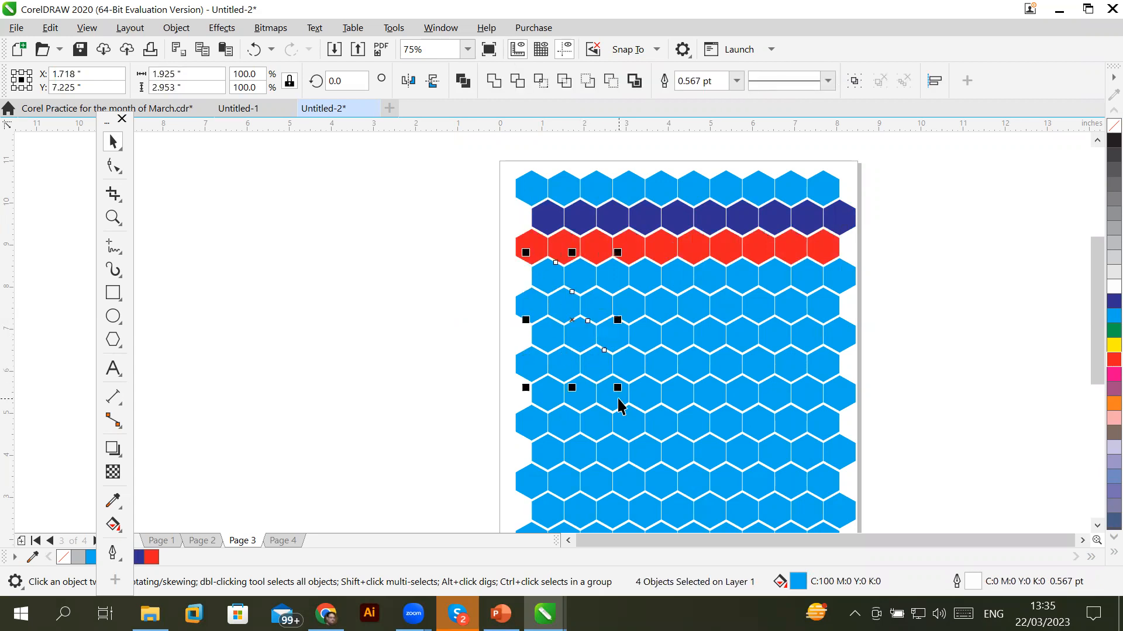
shift+click(629, 409)
shift+click(642, 442)
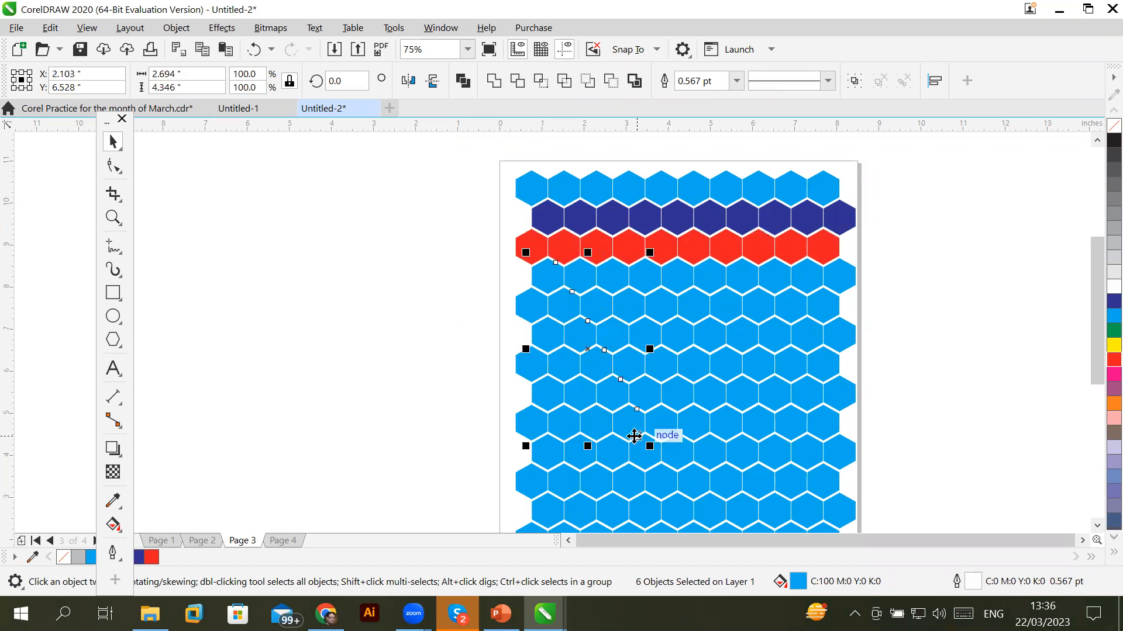
shift+click(649, 456)
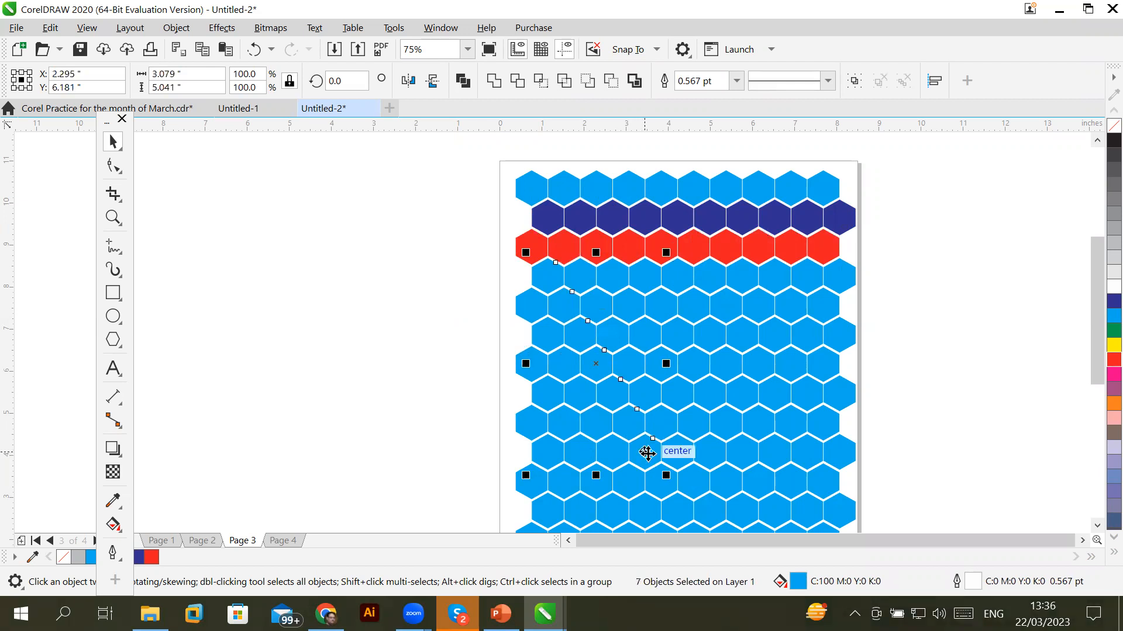
shift+click(684, 445)
shift+click(693, 417)
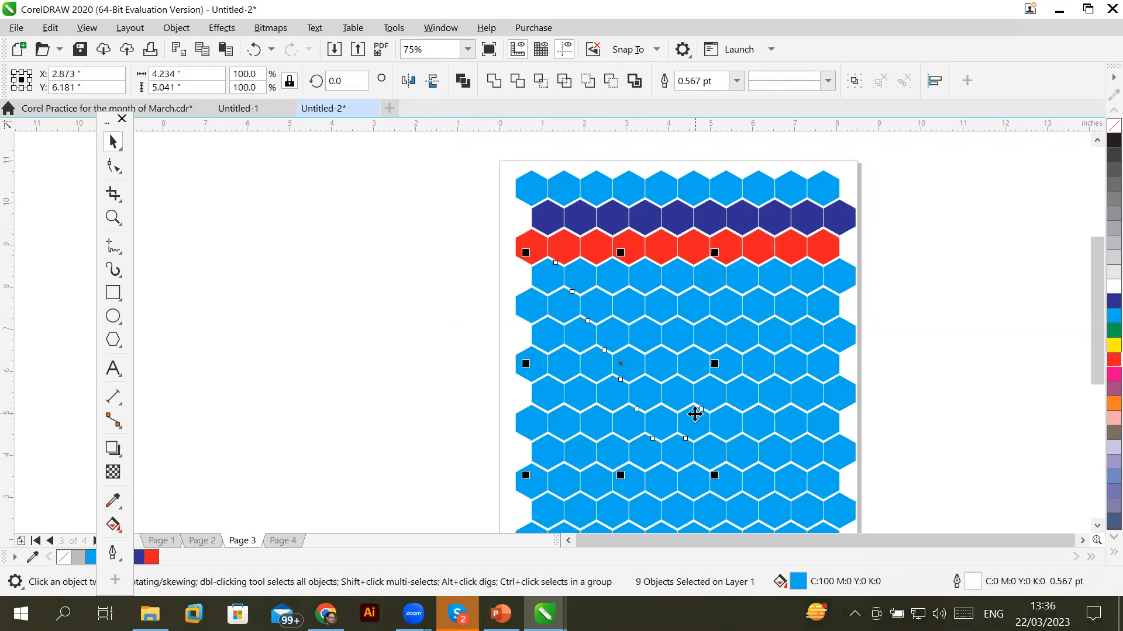
shift+click(719, 387)
shift+click(741, 350)
shift+click(758, 319)
shift+click(773, 297)
shift+click(780, 271)
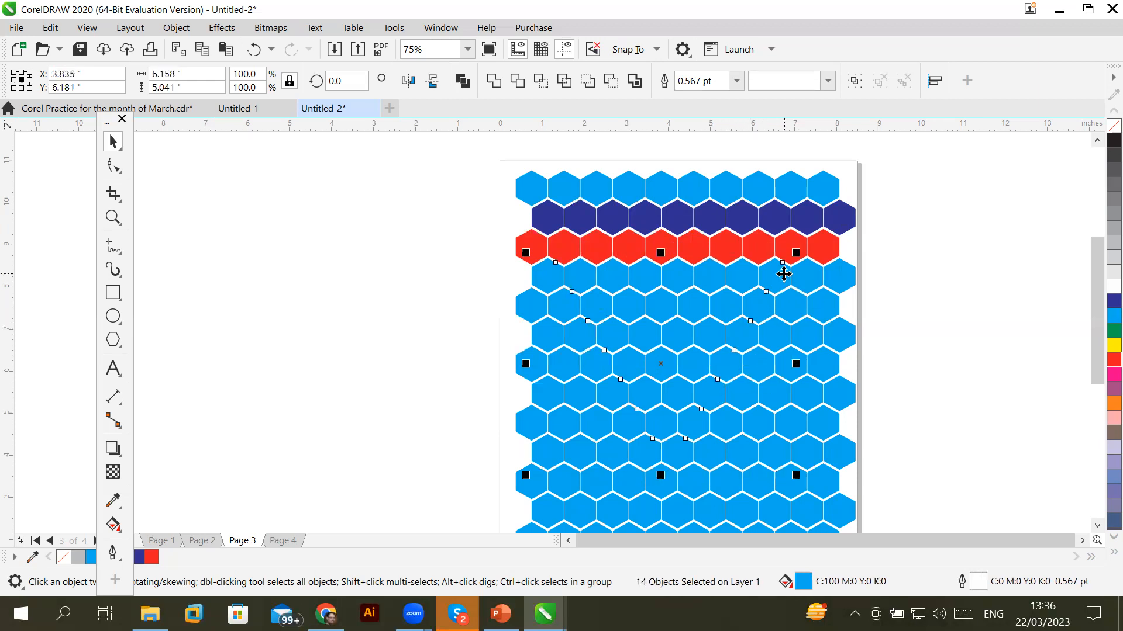
click(1109, 346)
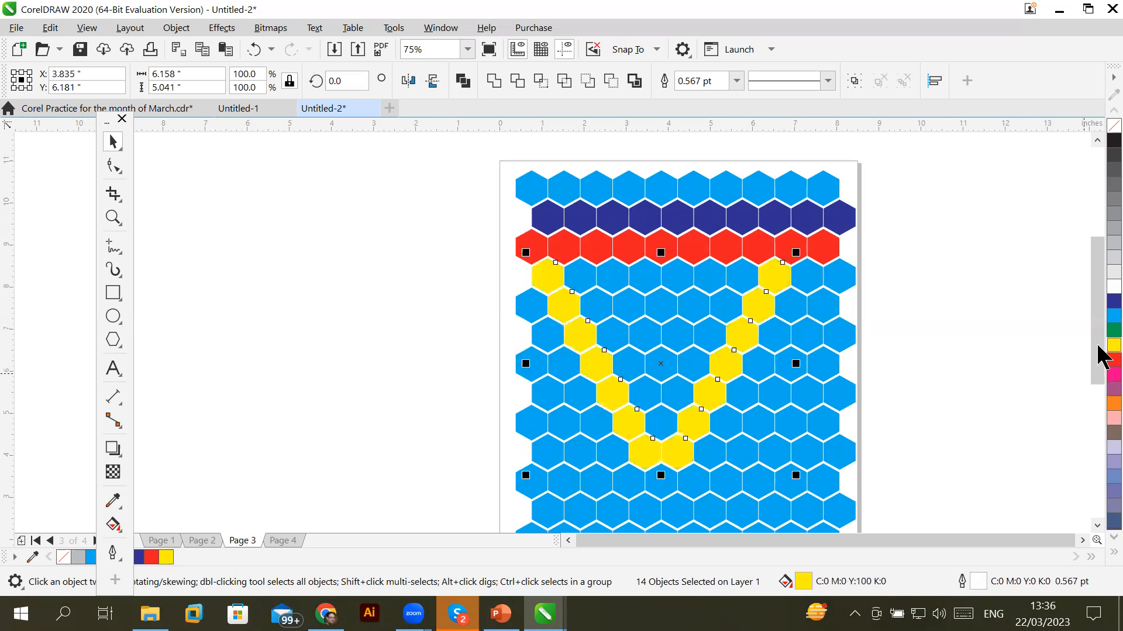
Select a single hexagon at the upper right of the honeycomb
click(1097, 525)
click(1097, 525)
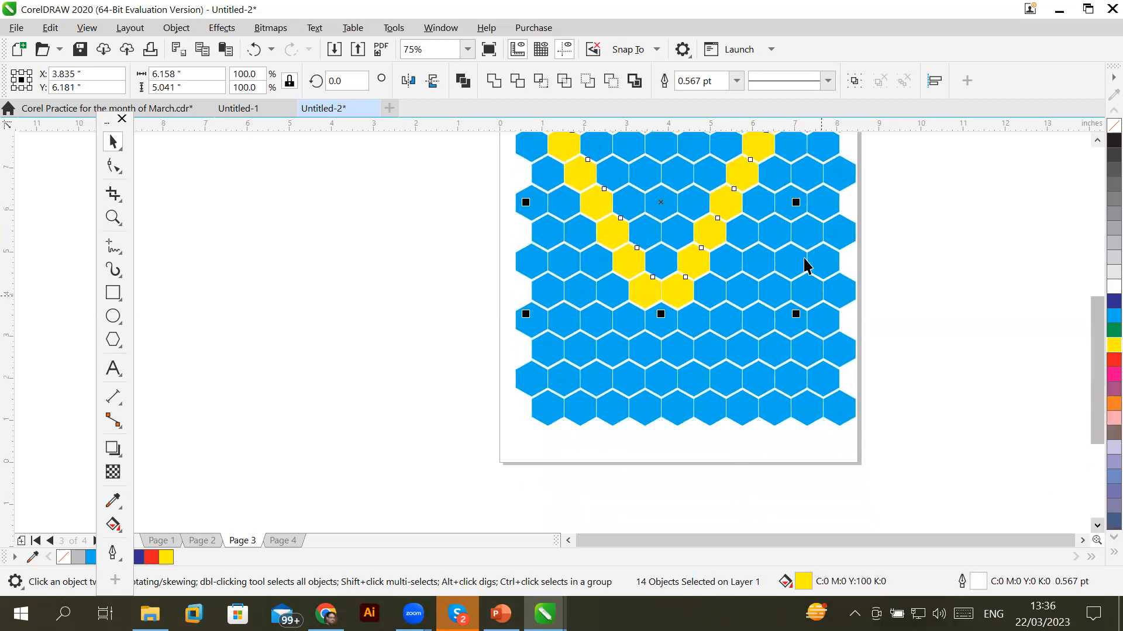
click(806, 169)
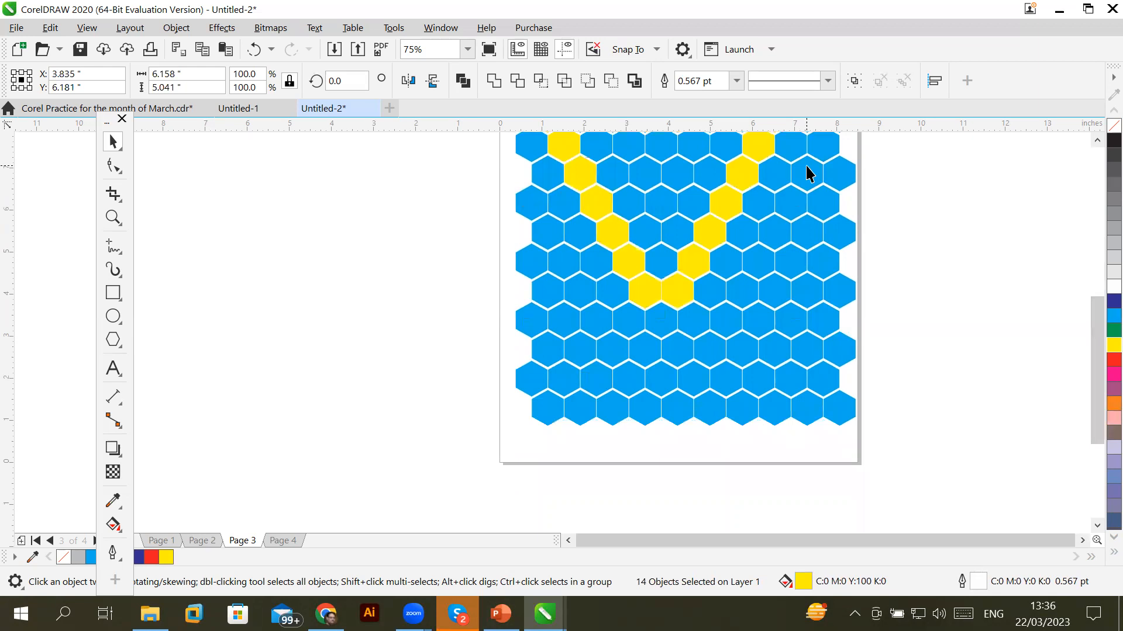
Select the diagonal line of hexagons from the upper right down to the bottom row
shift+click(791, 210)
shift+click(777, 235)
shift+click(762, 269)
shift+click(743, 303)
shift+click(727, 331)
shift+click(711, 356)
shift+click(691, 388)
shift+click(674, 416)
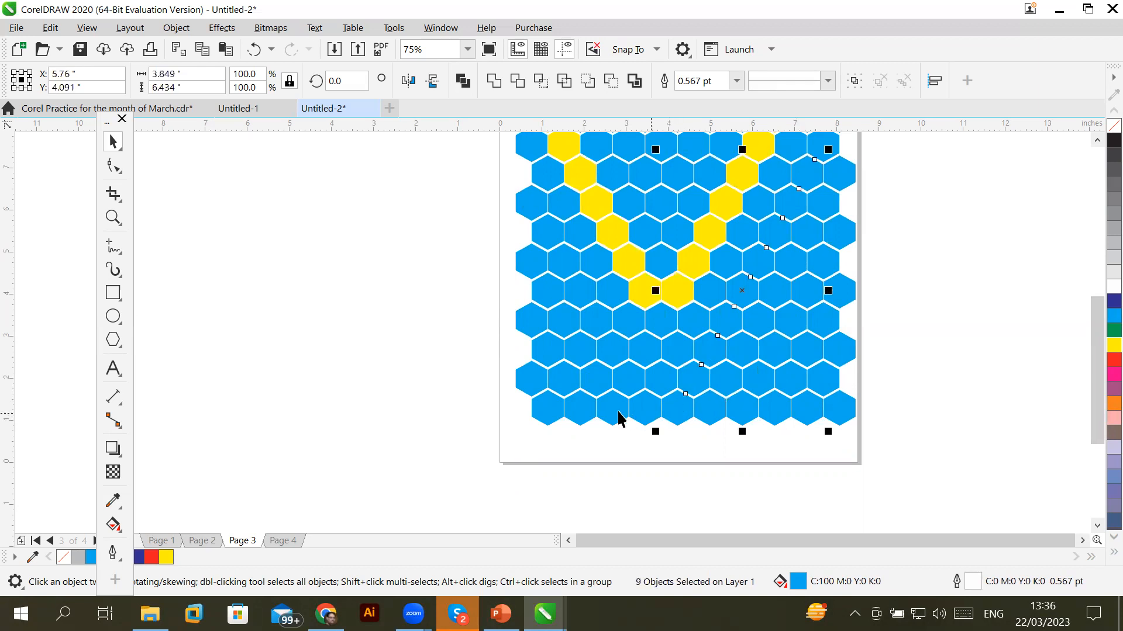
Add the bottom-left row of hexagons to the selection and fill them all dark blue
shift+click(638, 416)
shift+click(616, 420)
shift+click(582, 421)
shift+click(545, 419)
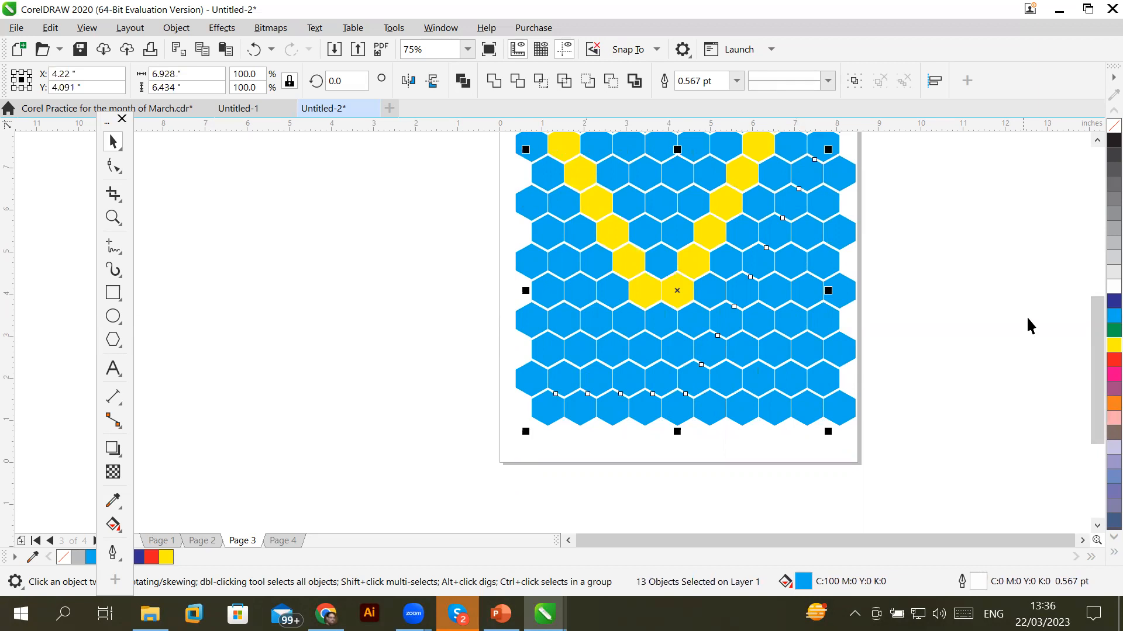
click(1109, 302)
click(942, 343)
scroll(945, 318, down, 2)
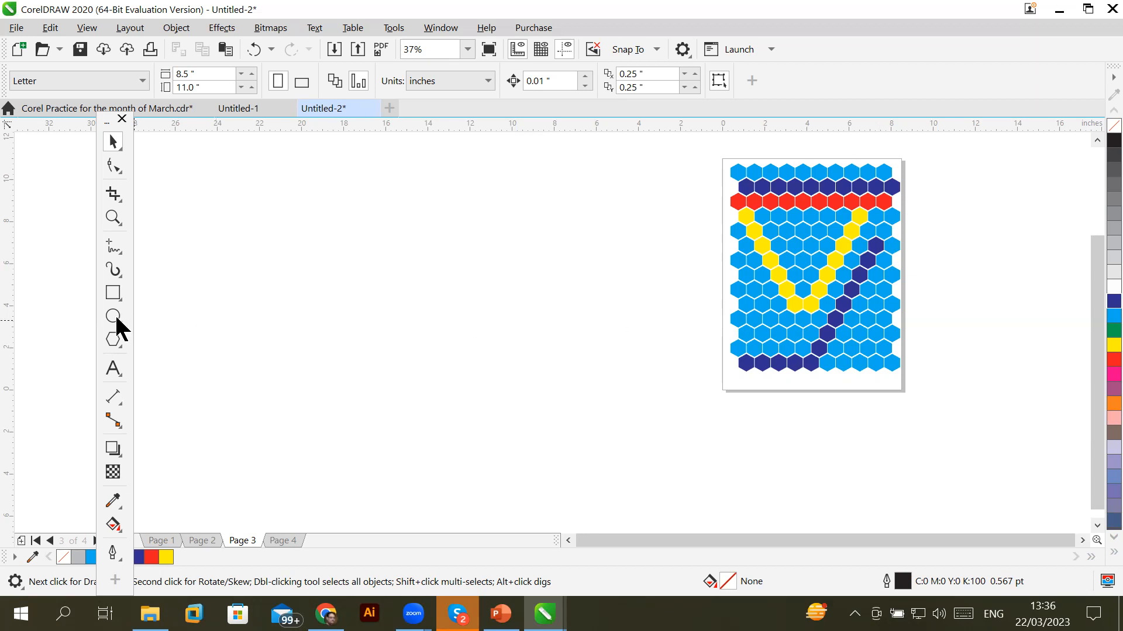
Pick the Star tool from the polygon shape variants
click(111, 298)
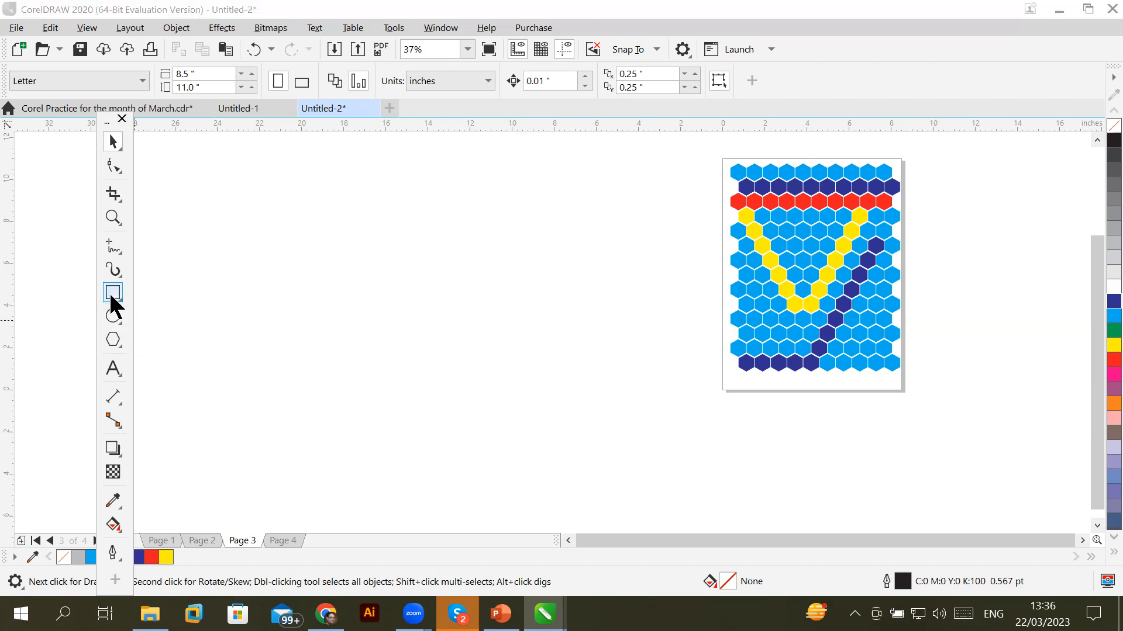
click(109, 292)
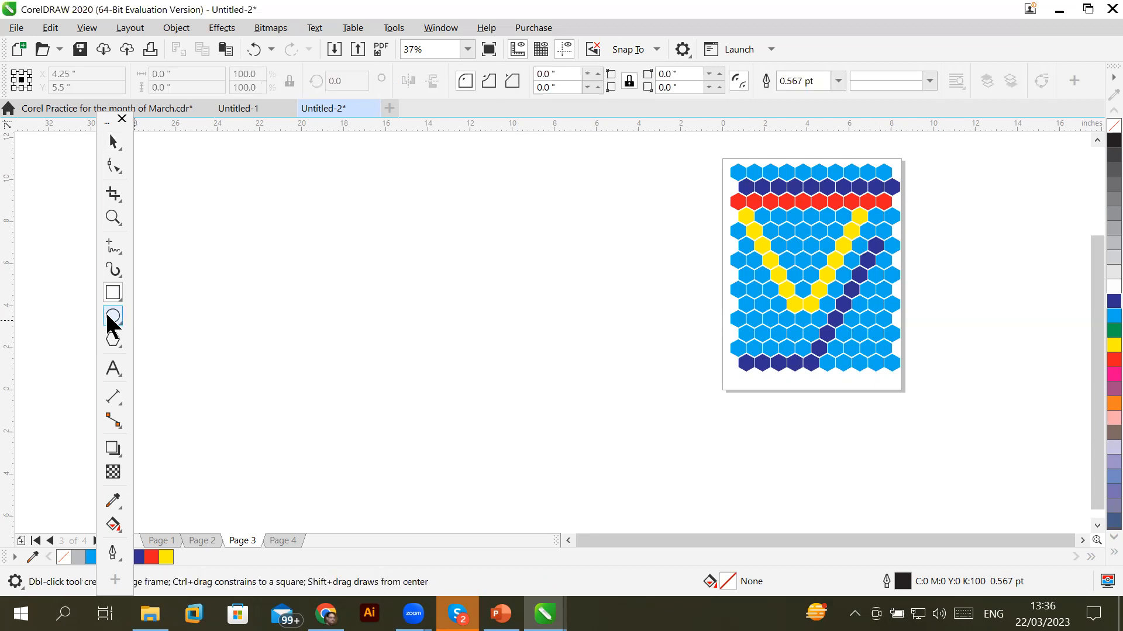
click(113, 317)
click(109, 319)
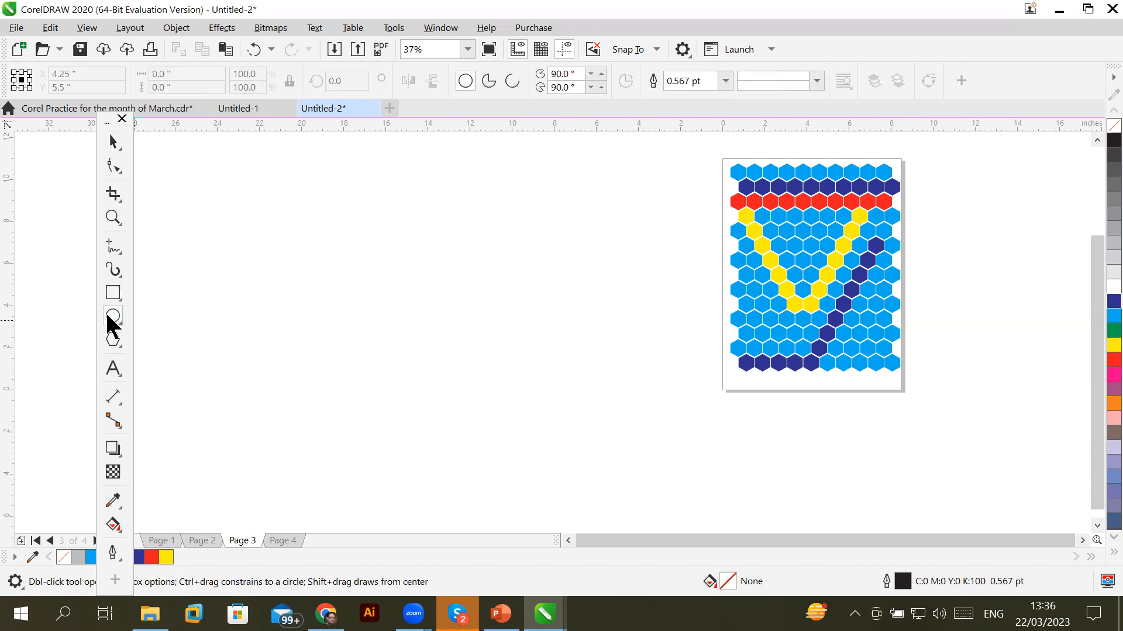
click(113, 338)
click(114, 338)
click(113, 337)
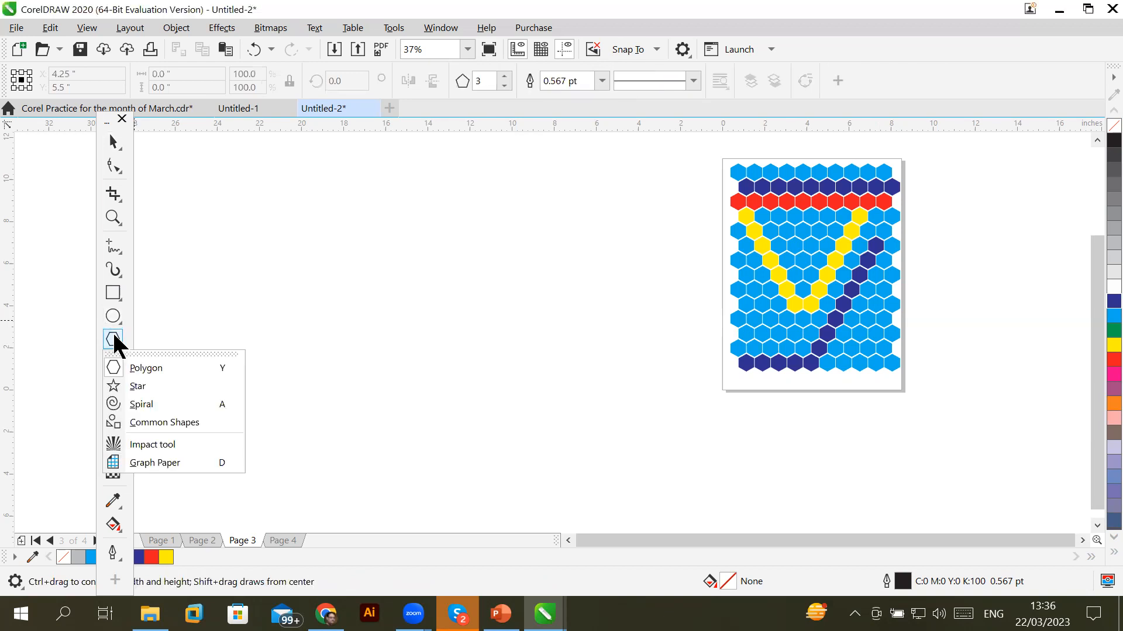
click(141, 387)
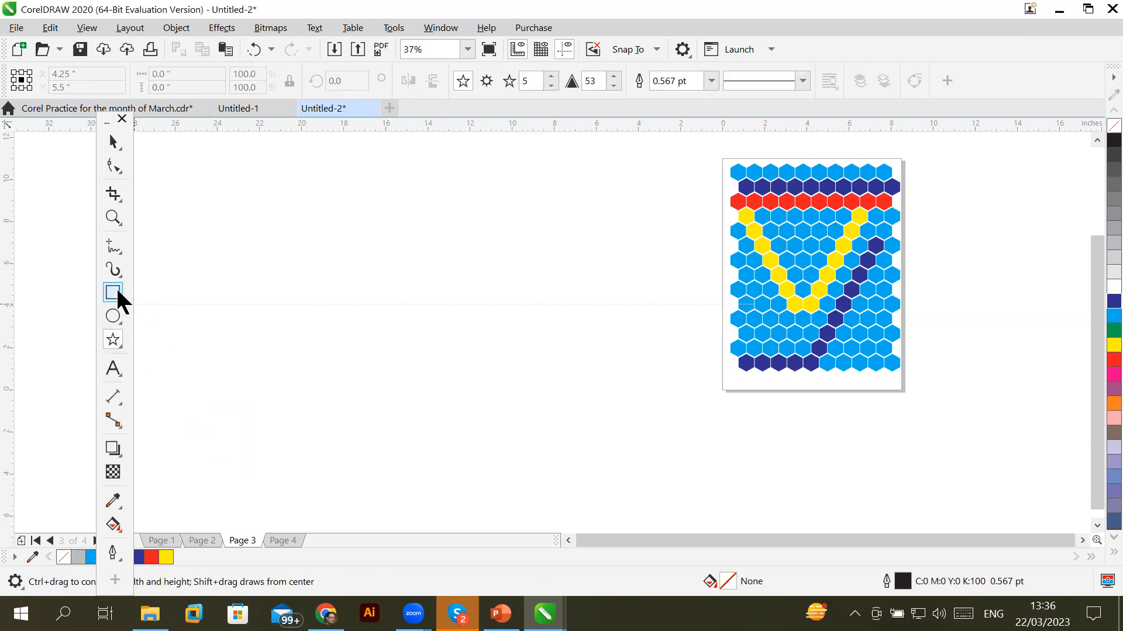
Draw a five-pointed star left of the page and add a rectangle exactly enclosing it
drag(303, 236, 351, 282)
click(117, 144)
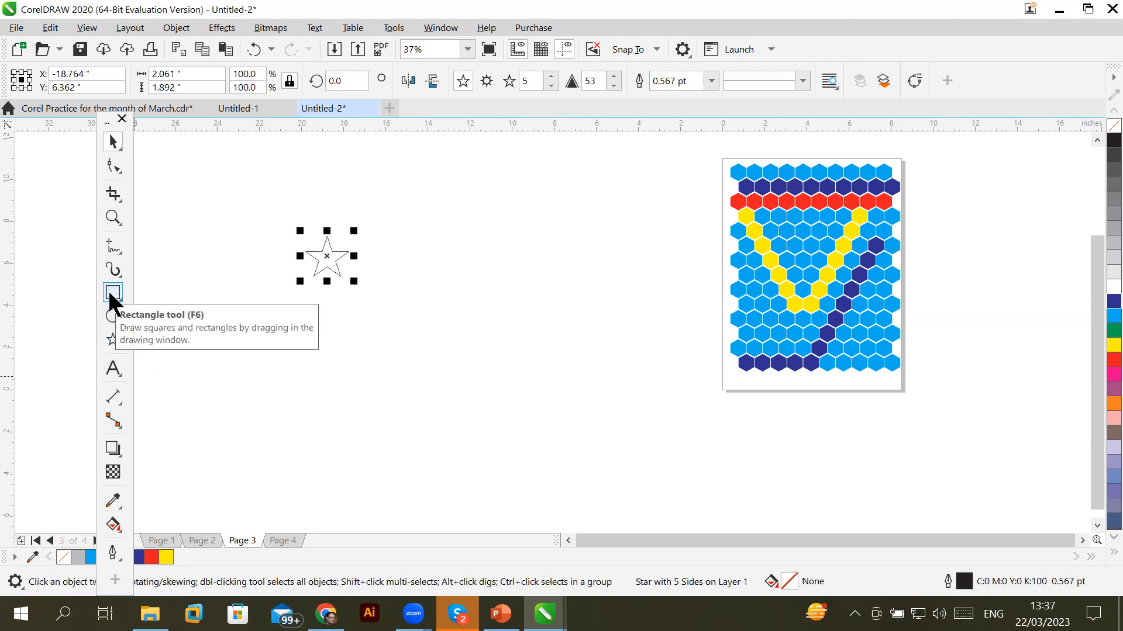
shift+double_click(109, 292)
Fill the enclosing rectangle 30% grey and send it behind the star
click(110, 142)
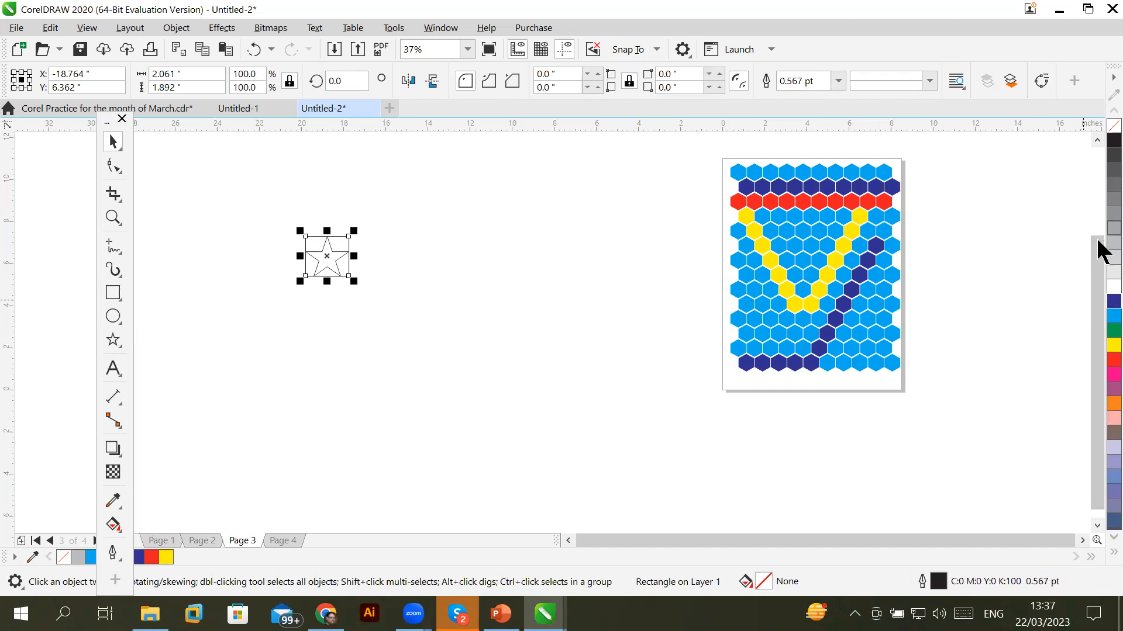
click(1113, 243)
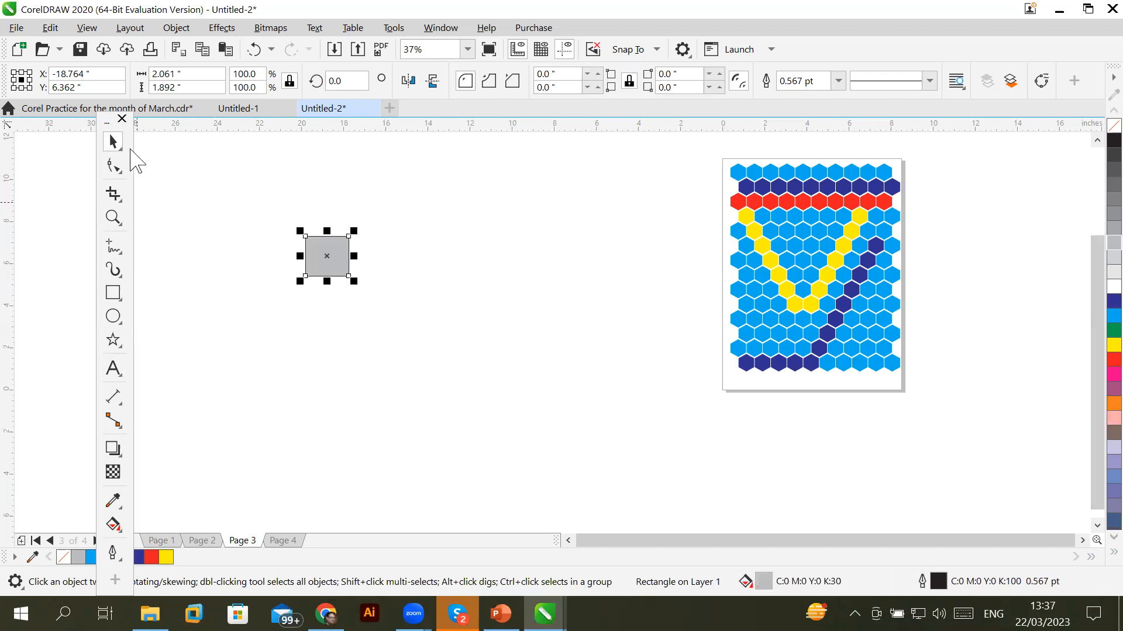
click(319, 266)
right_click(318, 266)
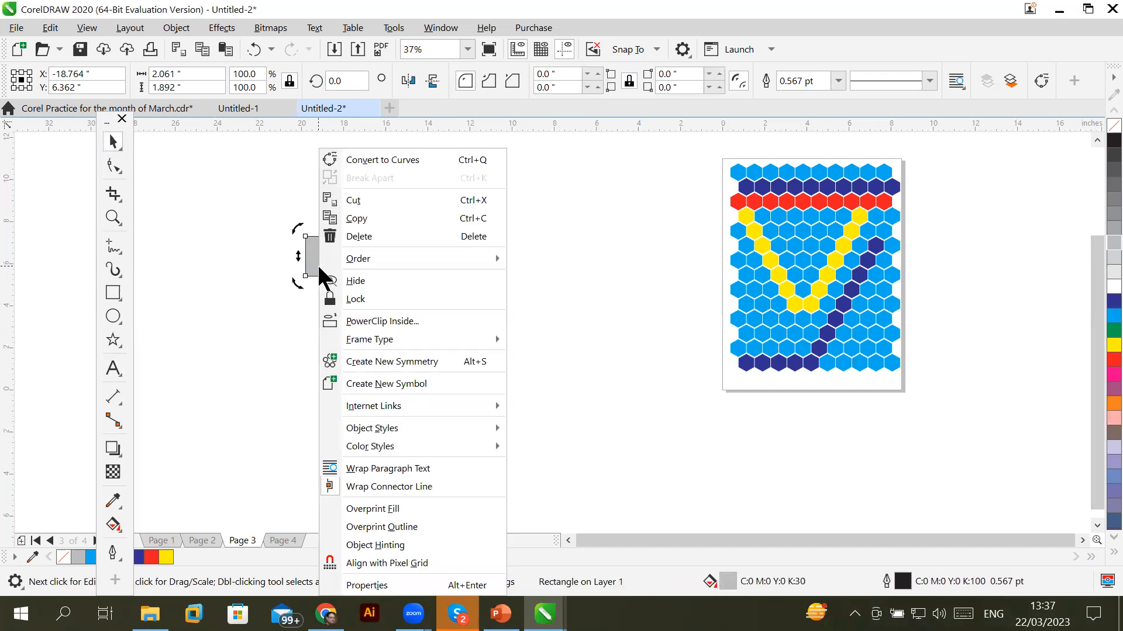
mouse_move(362, 259)
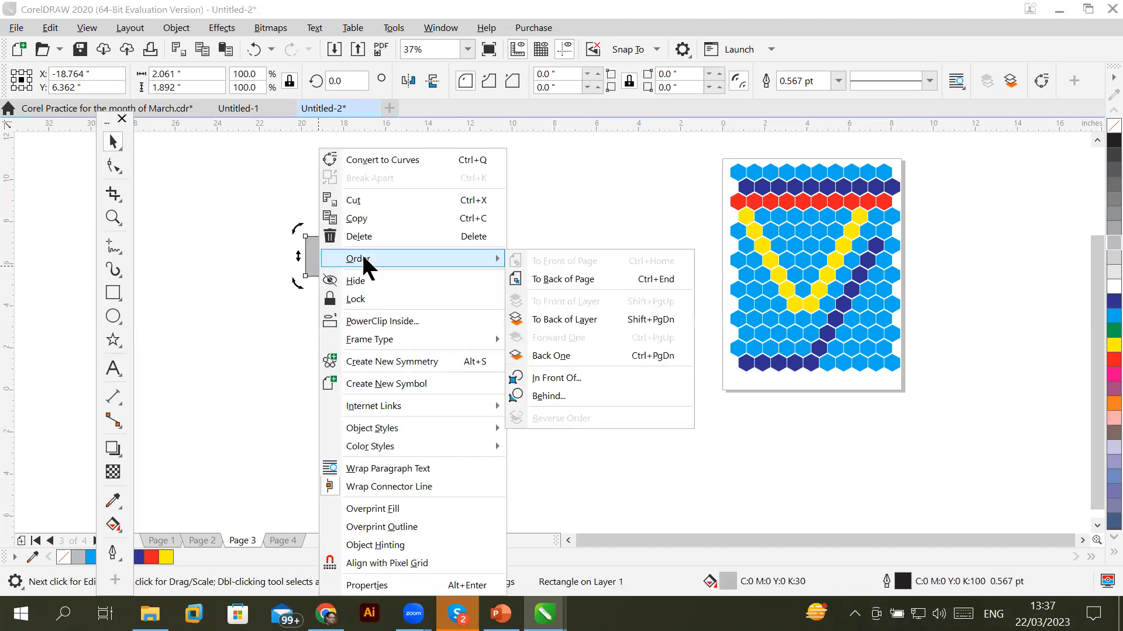
click(590, 279)
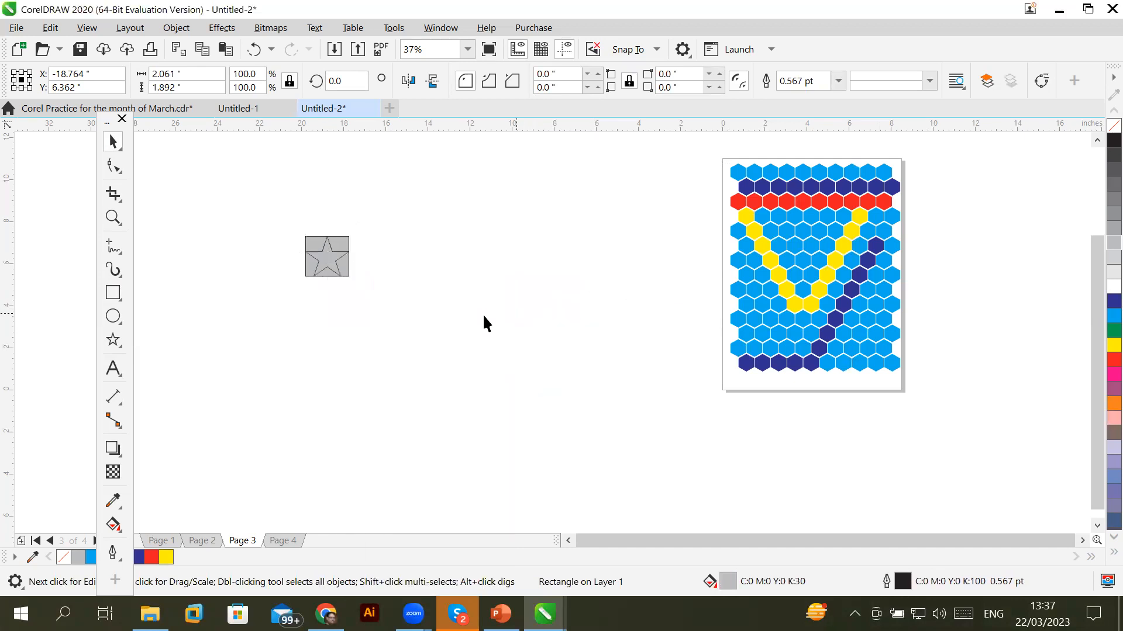
click(410, 287)
Fill the star yellow
click(326, 264)
click(323, 293)
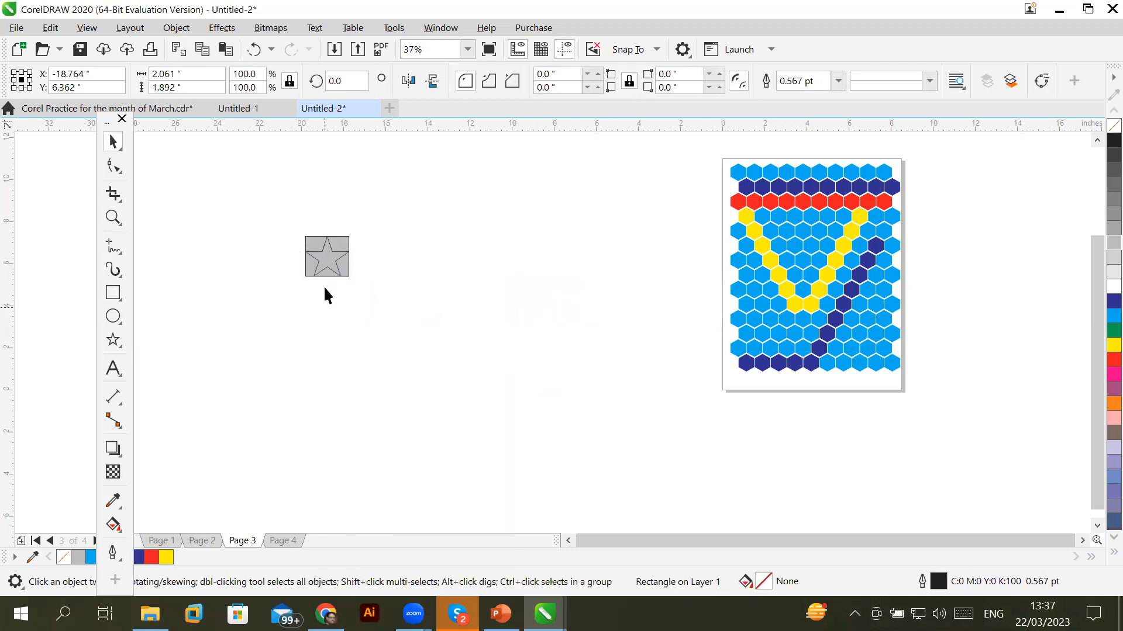
click(338, 278)
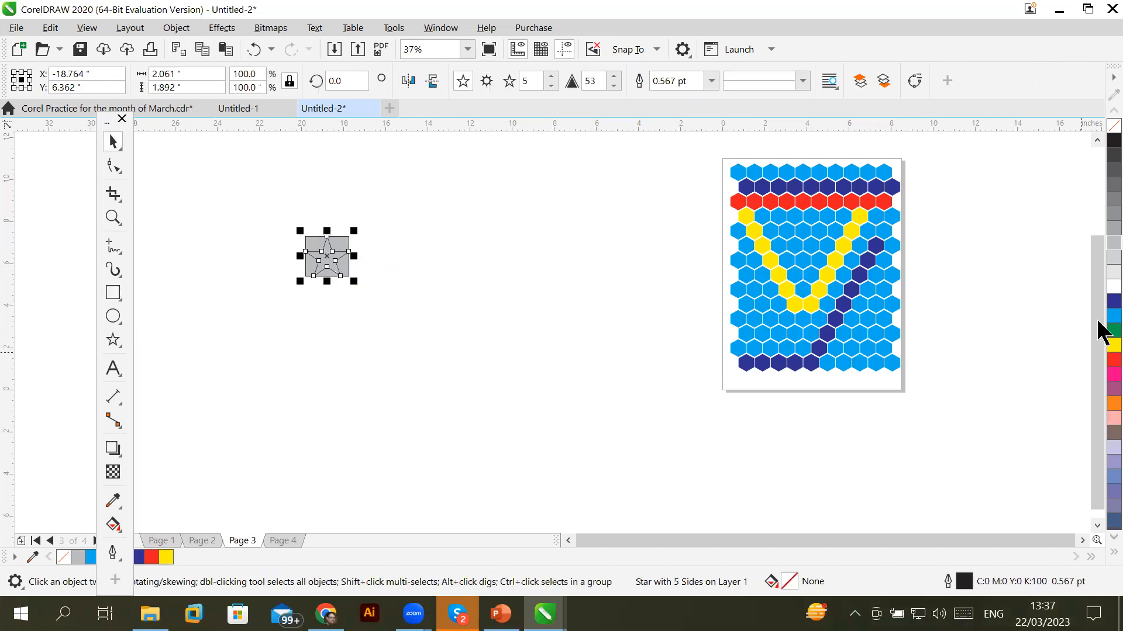
click(1113, 345)
click(295, 269)
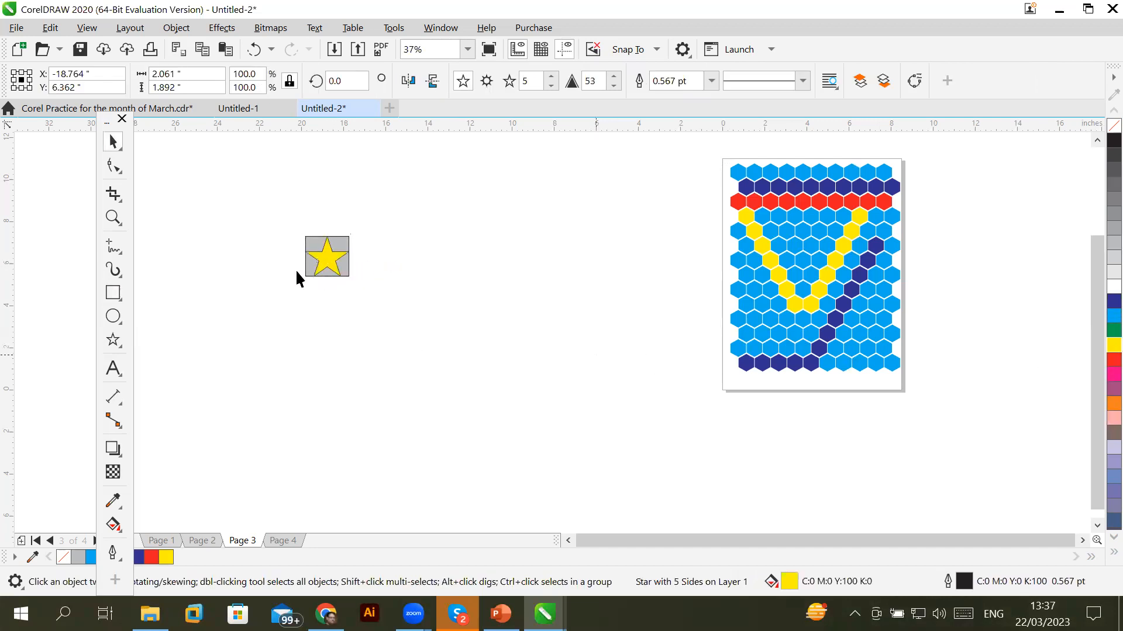
Duplicate the star tile into a row of seven, then copy that row downward into three rows
drag(292, 226, 383, 260)
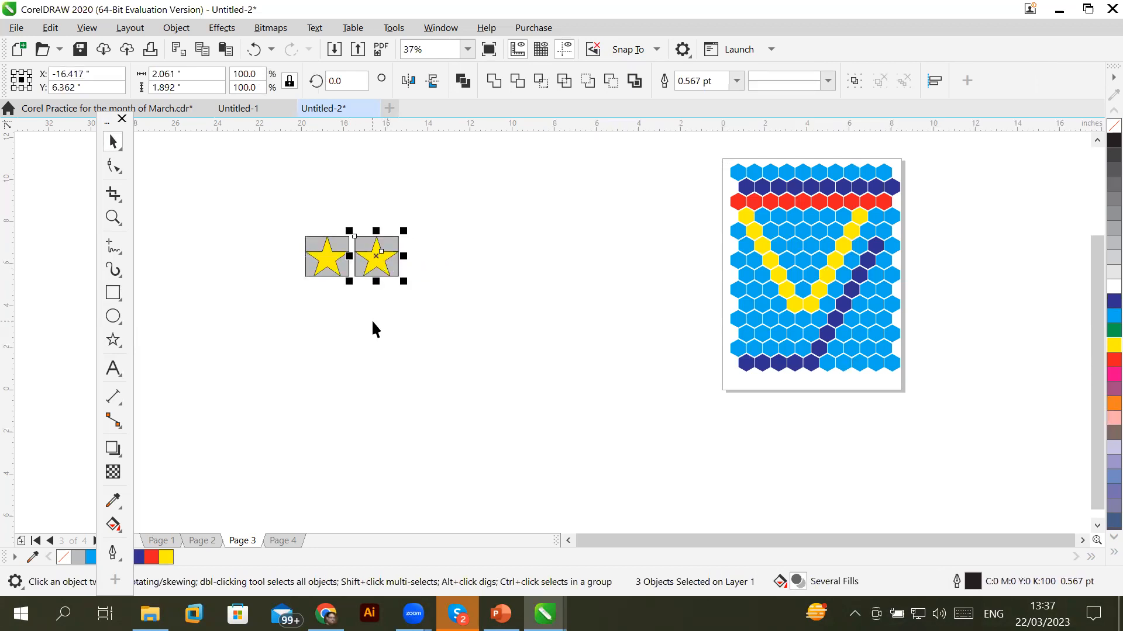
key(ctrl+r)
key(ctrl+r)
key(ctrl+r)
key(ctrl+r)
key(ctrl+r)
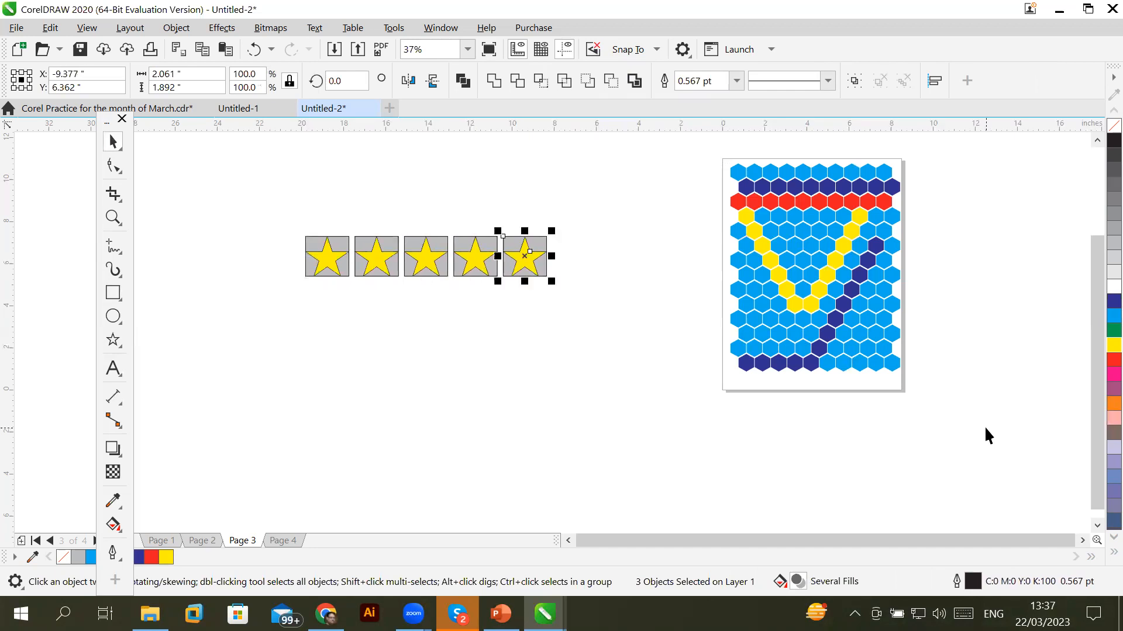
drag(278, 199, 666, 318)
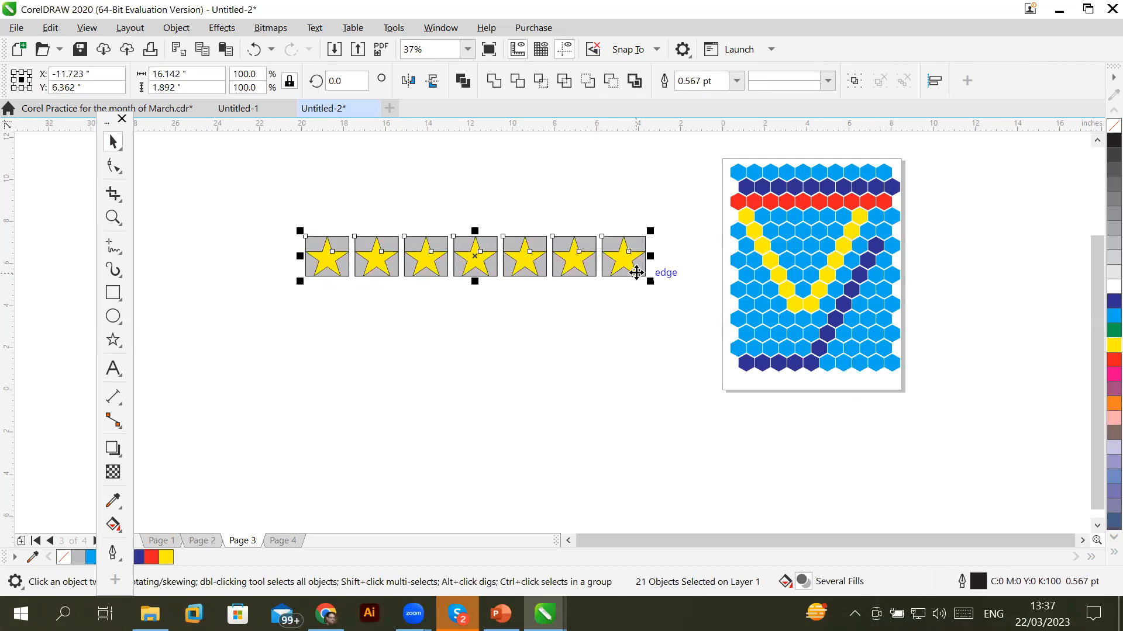
drag(636, 272, 638, 325)
key(ctrl+r)
key(ctrl+r)
key(ctrl+r)
key(ctrl+r)
key(ctrl+r)
key(ctrl+r)
key(ctrl+r)
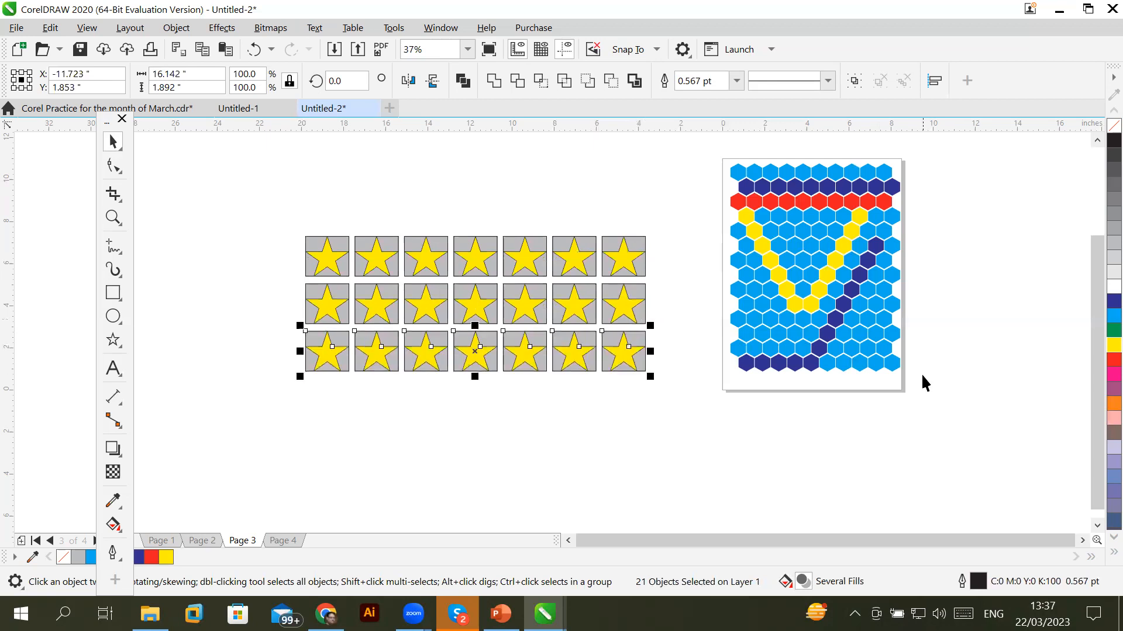
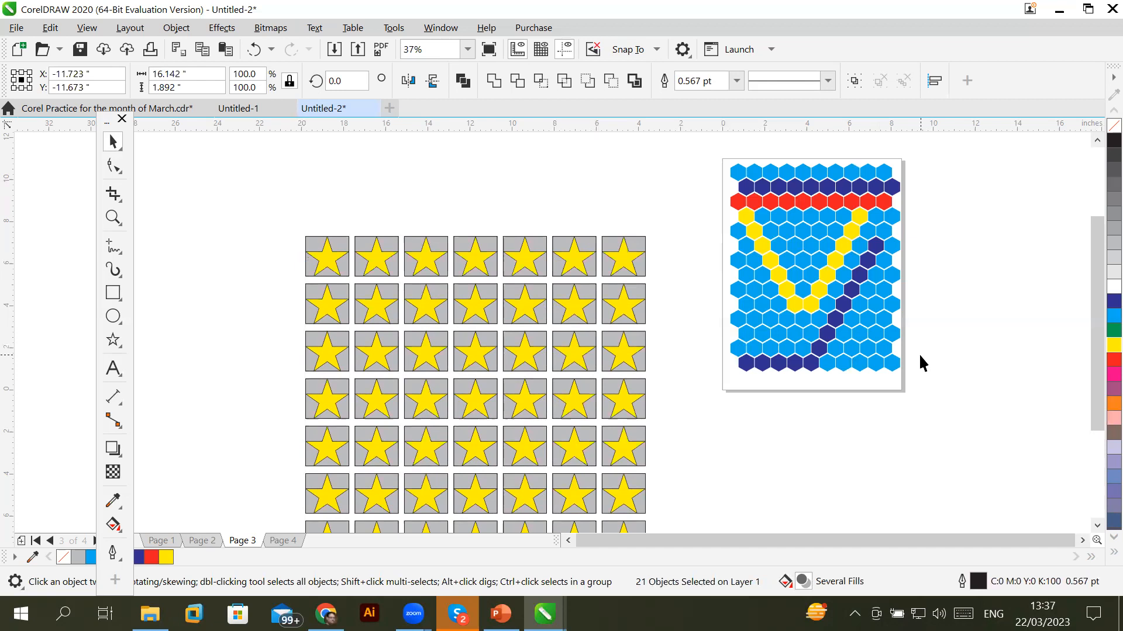
Switch to the blank Page 4 of the drawing and bring it into view
click(277, 541)
click(1082, 541)
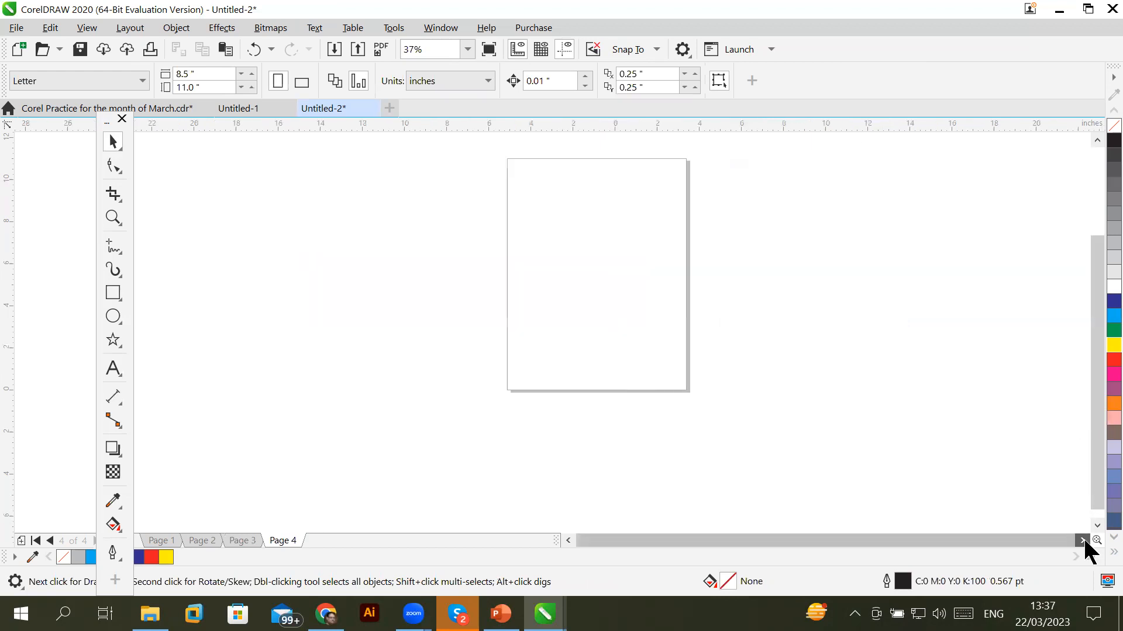
Draw a circle near the top of Page 4 with a five-pointed star centred inside it
click(1097, 141)
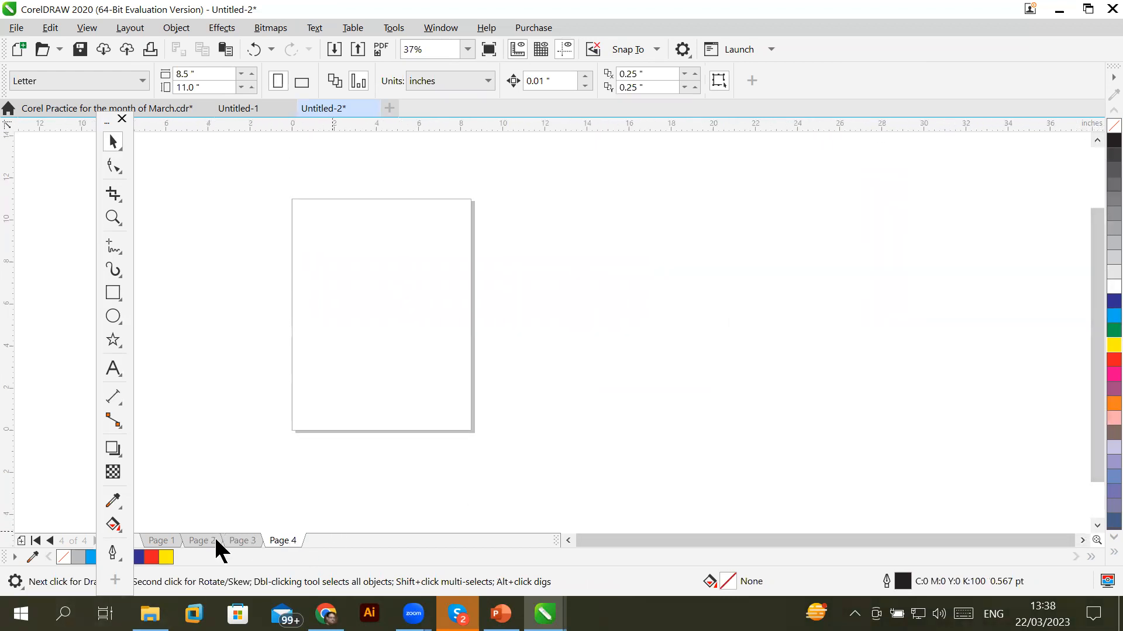
click(114, 316)
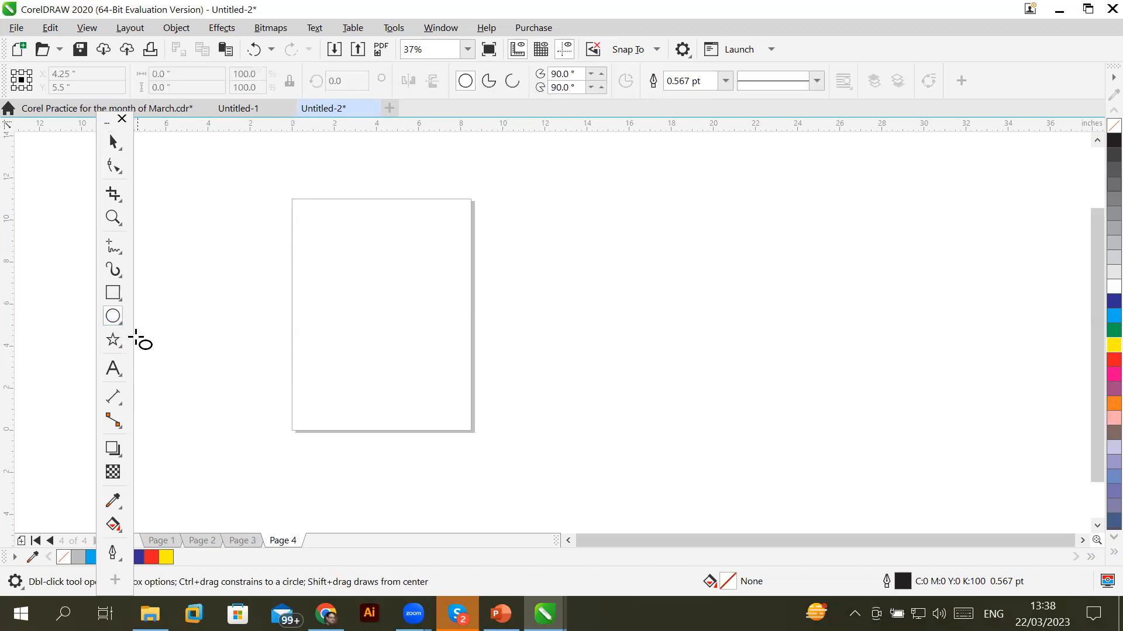
drag(313, 214, 347, 248)
click(111, 336)
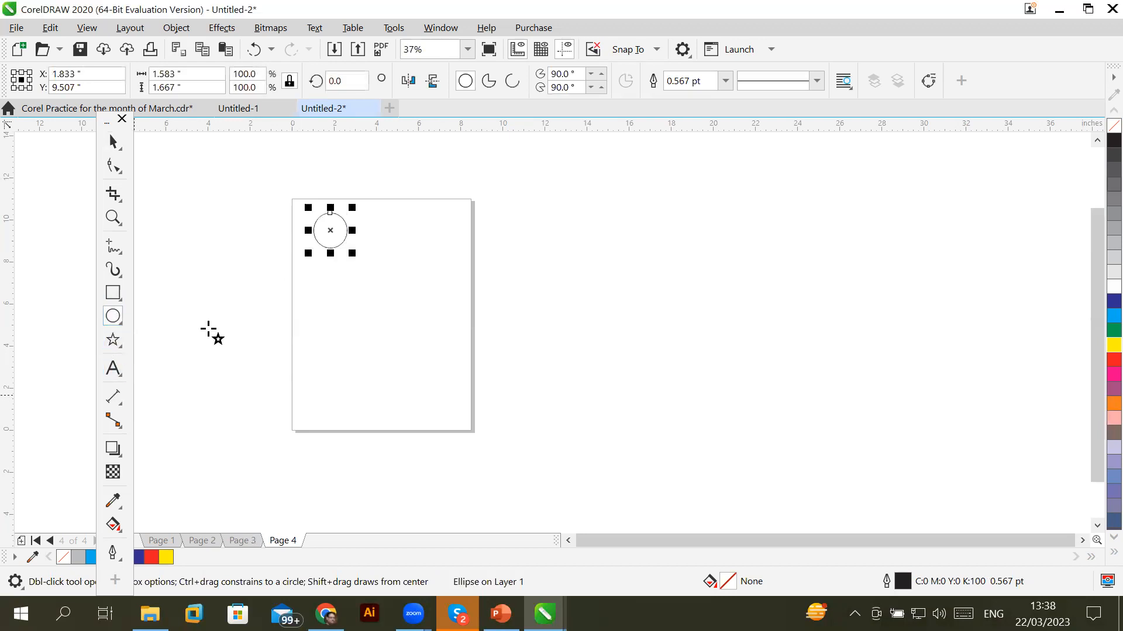
scroll(287, 221, up, 4)
drag(431, 210, 510, 298)
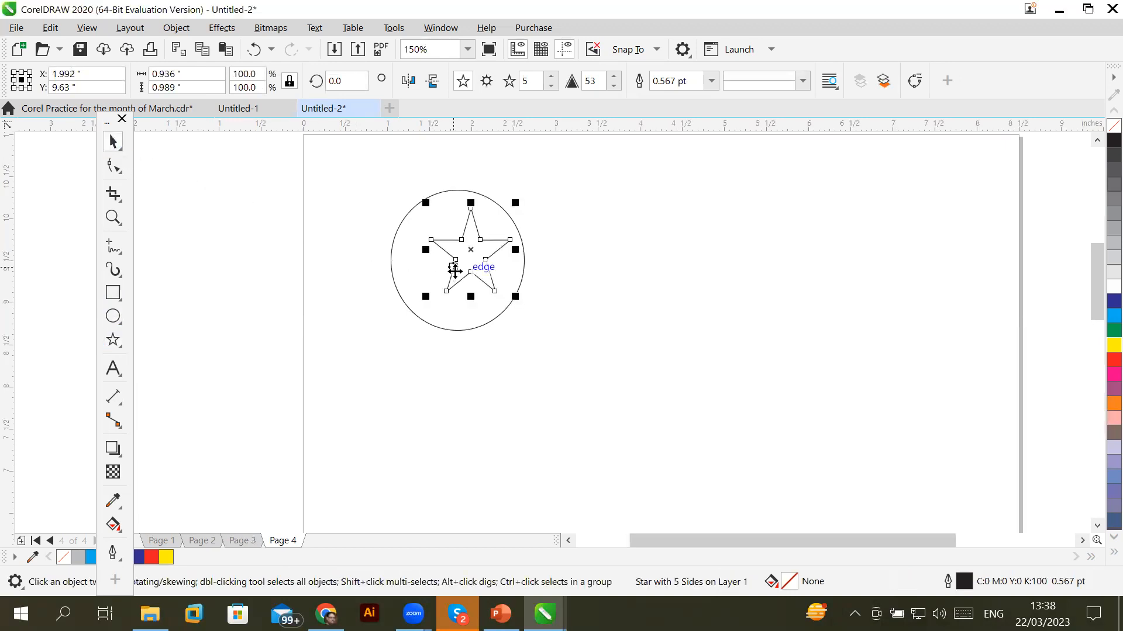
mouse_move(456, 269)
mouse_down()
mouse_move(449, 287)
mouse_move(479, 278)
mouse_move(467, 277)
mouse_up()
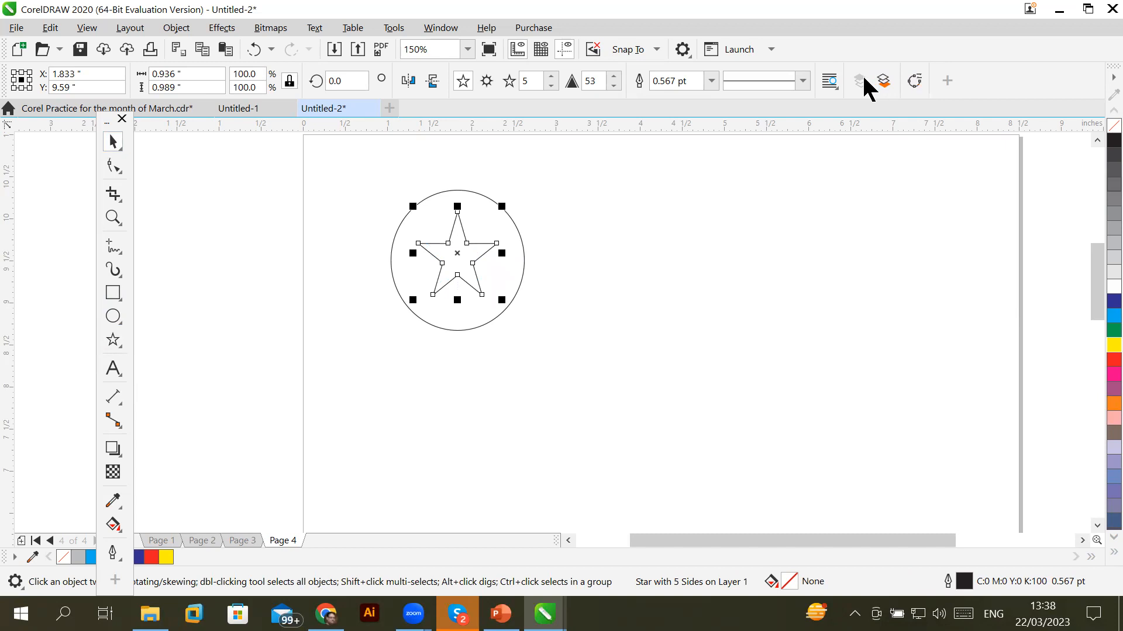
Fill the circle green and the star red
click(343, 249)
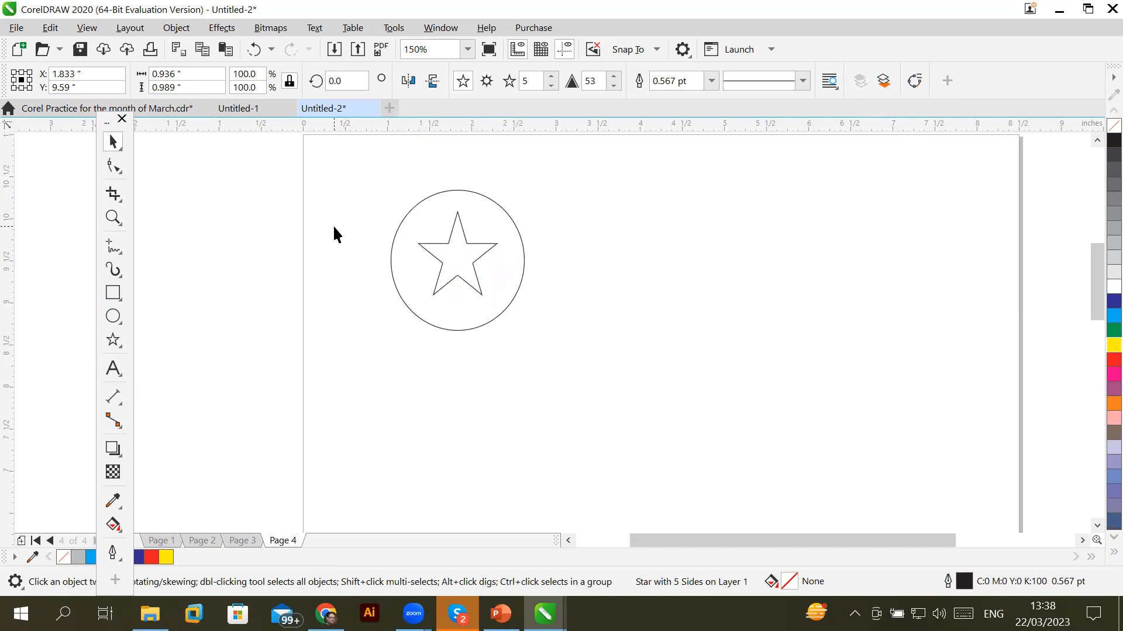
click(506, 213)
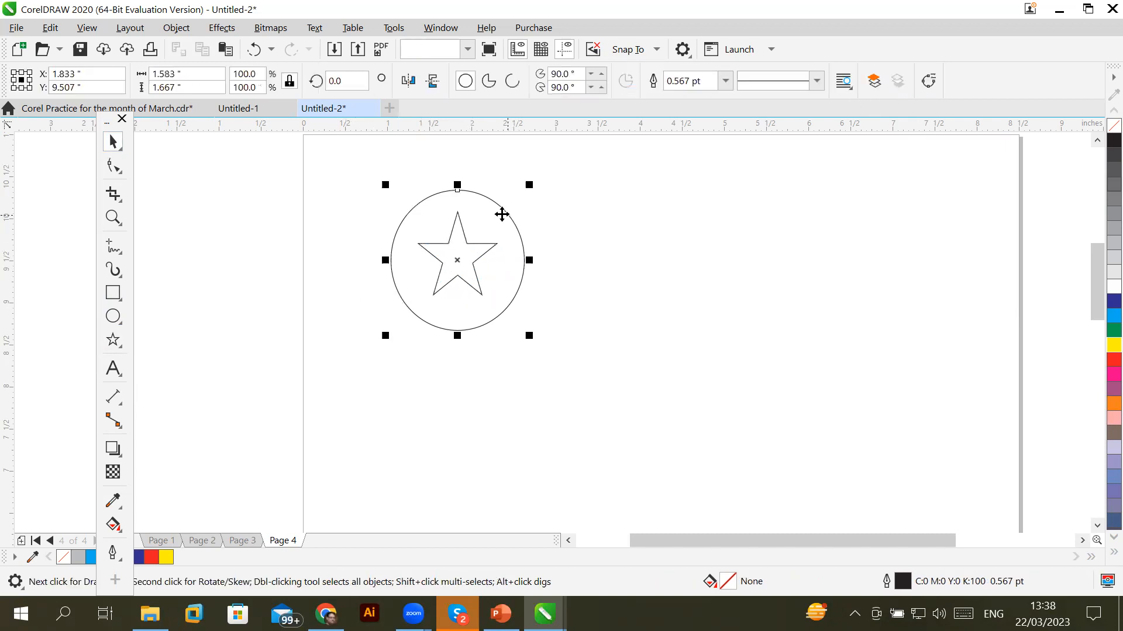
click(1112, 331)
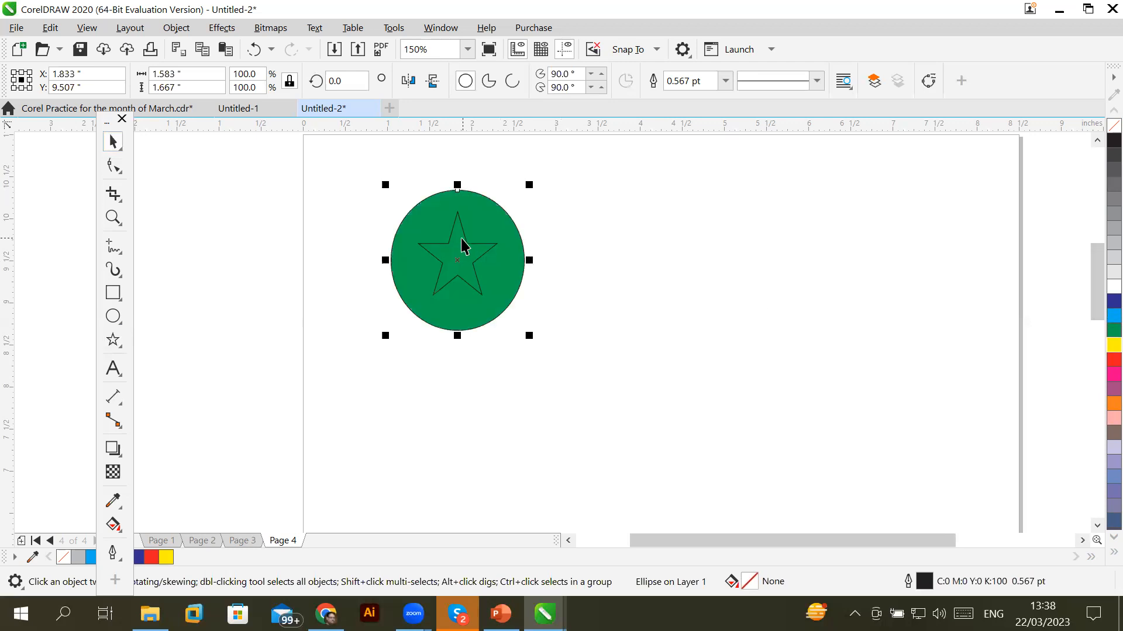
click(470, 243)
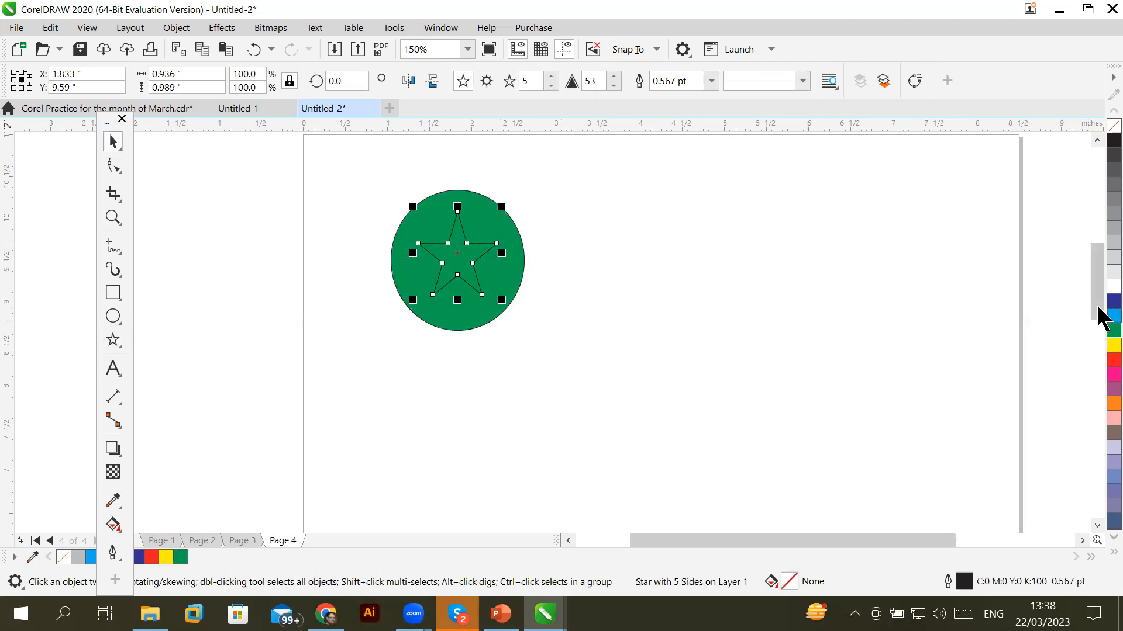
click(1113, 359)
click(691, 363)
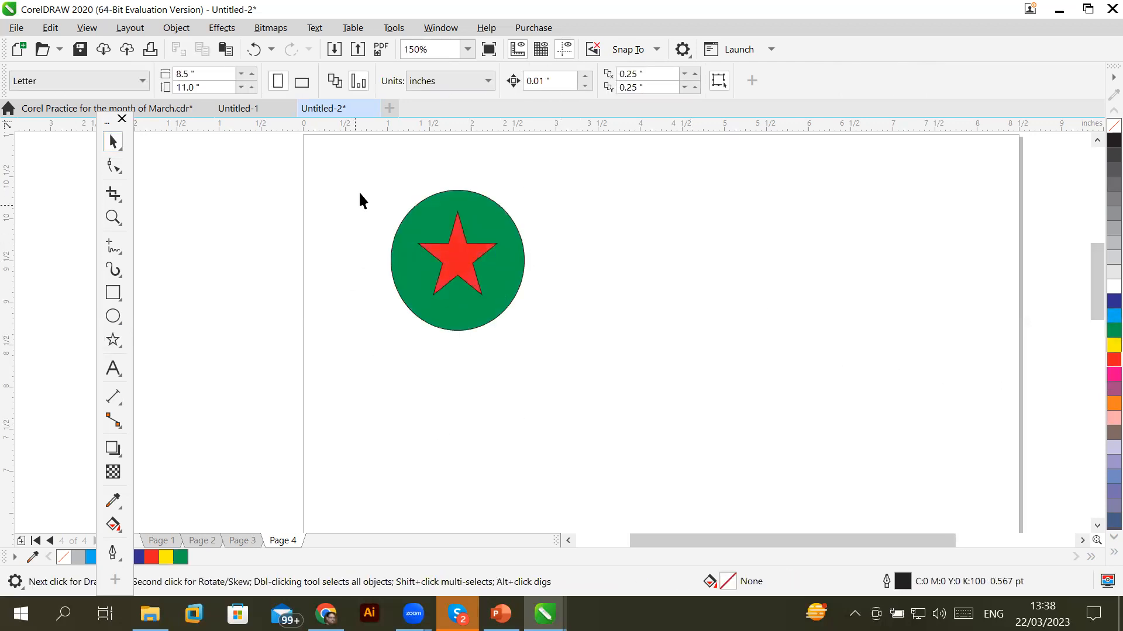
Copy the circle-and-star to the right and repeat with Ctrl+R into a row of five
drag(591, 328, 592, 330)
drag(503, 303, 642, 308)
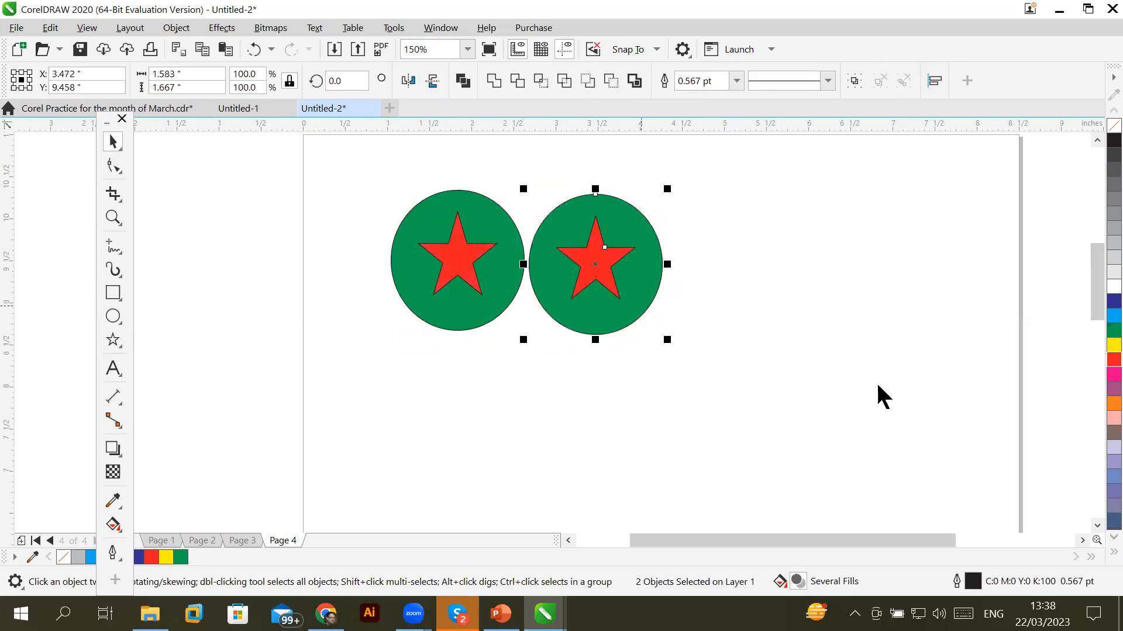
key(ctrl+r)
key(ctrl+r)
key(ctrl+r)
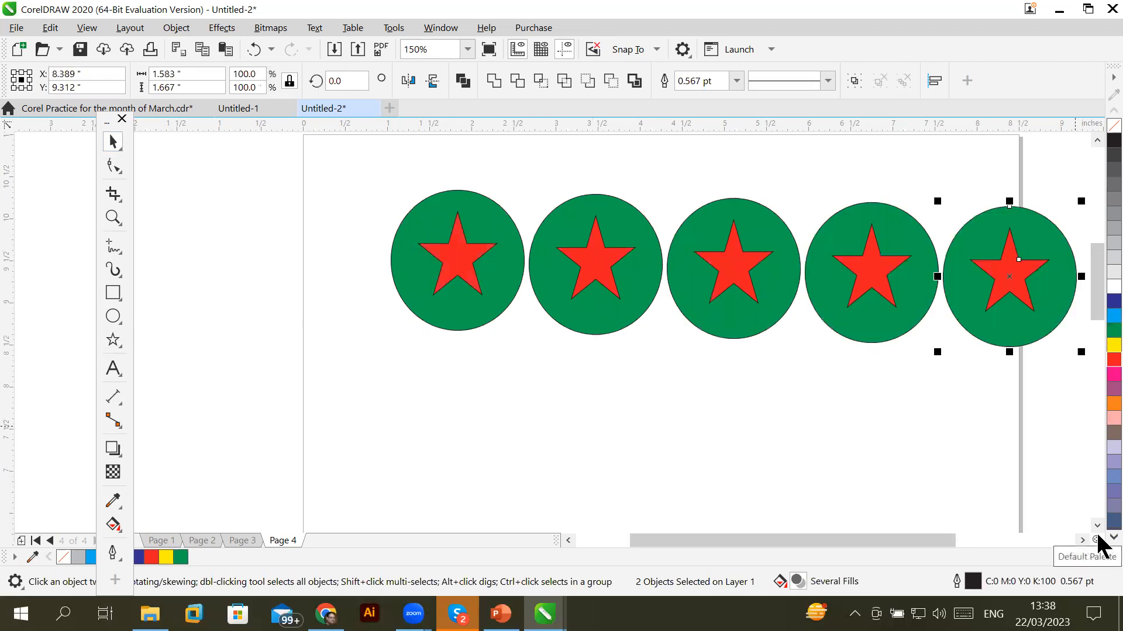
Move the row to the top of the page and copy it downward into six rows
scroll(886, 480, down, 2)
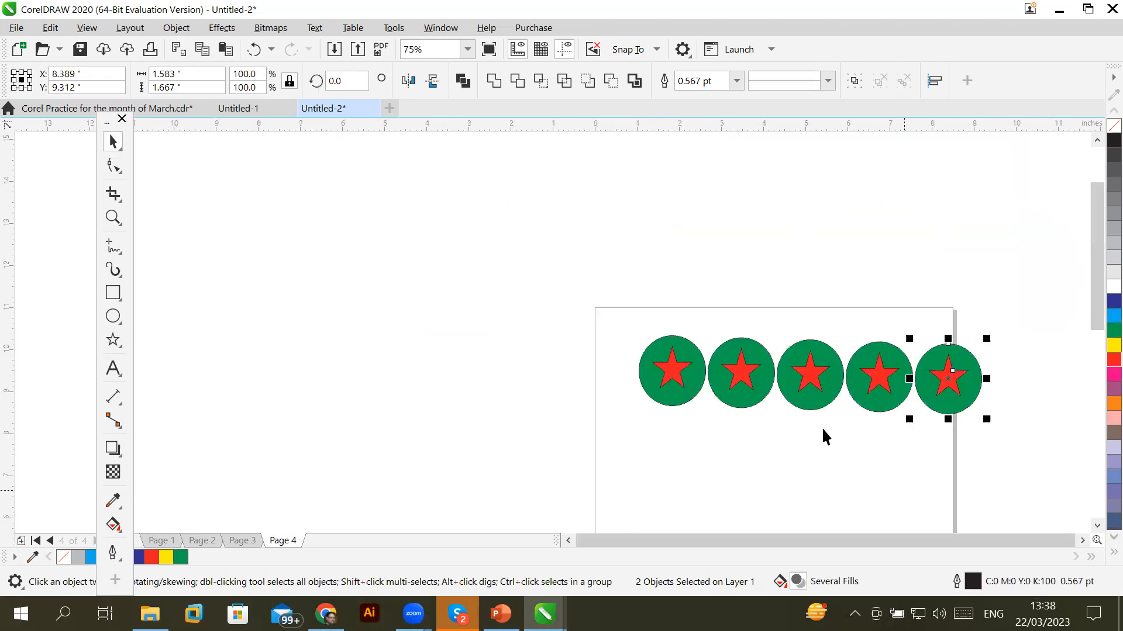
drag(558, 297, 1071, 461)
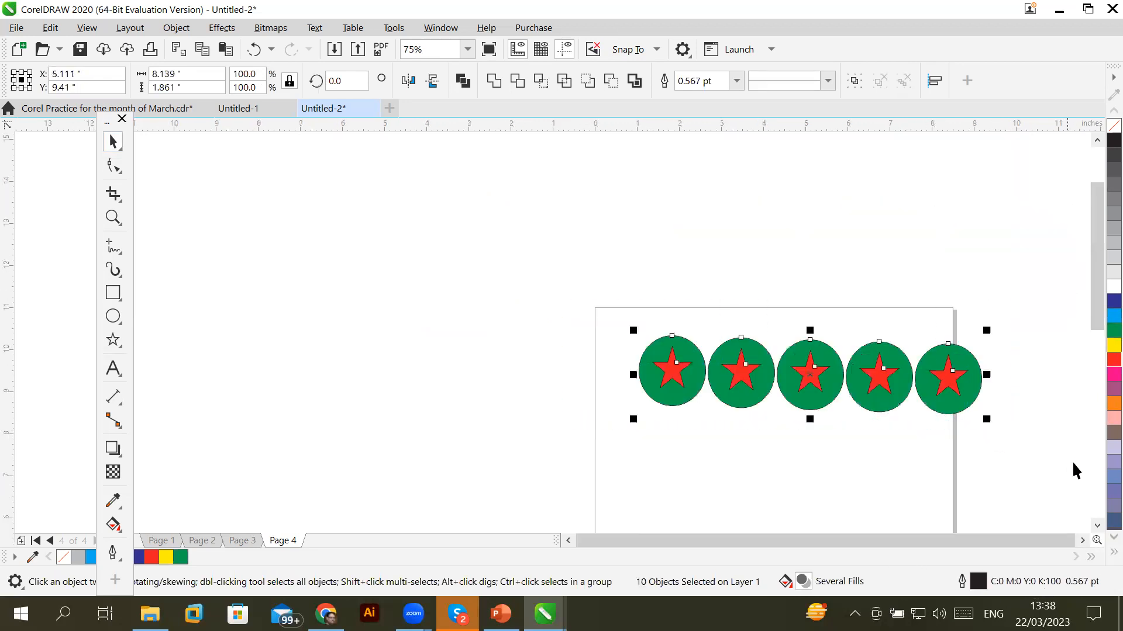
click(1097, 525)
click(1097, 526)
drag(805, 246, 797, 315)
drag(740, 262, 711, 291)
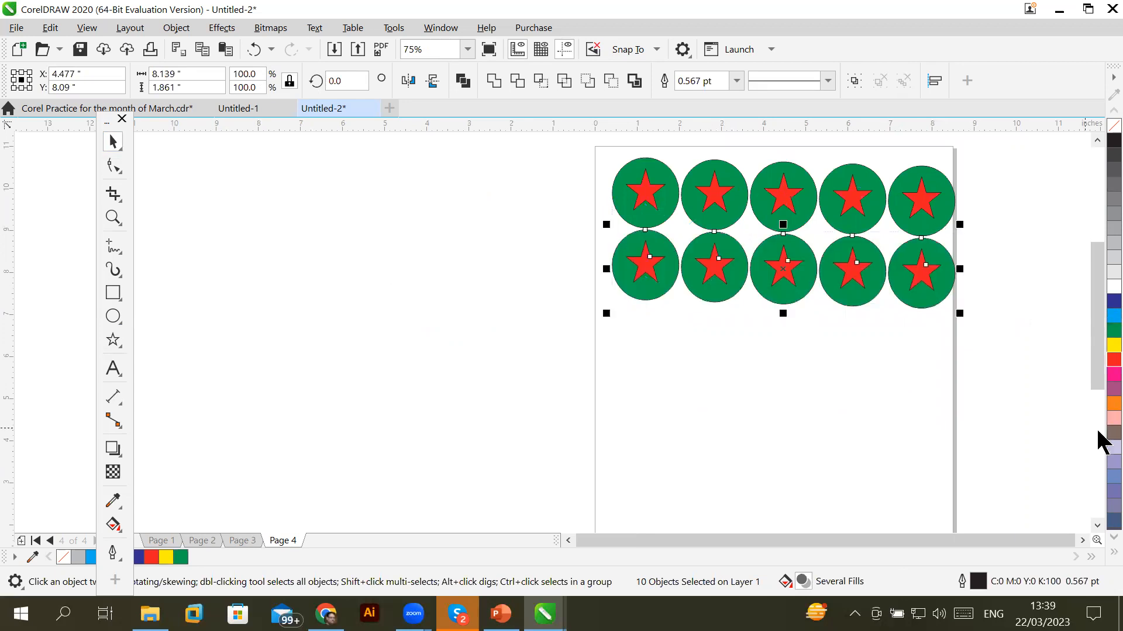
key(ctrl+r)
key(ctrl+r)
key(ctrl+r)
key(ctrl+r)
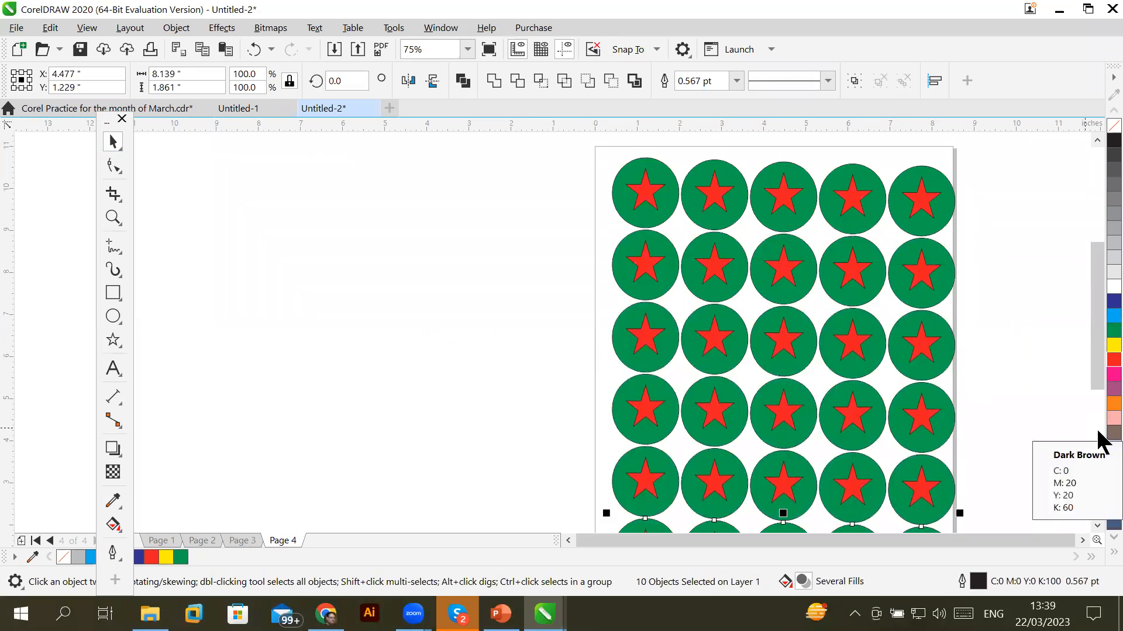
scroll(499, 283, down, 3)
scroll(499, 283, up, 2)
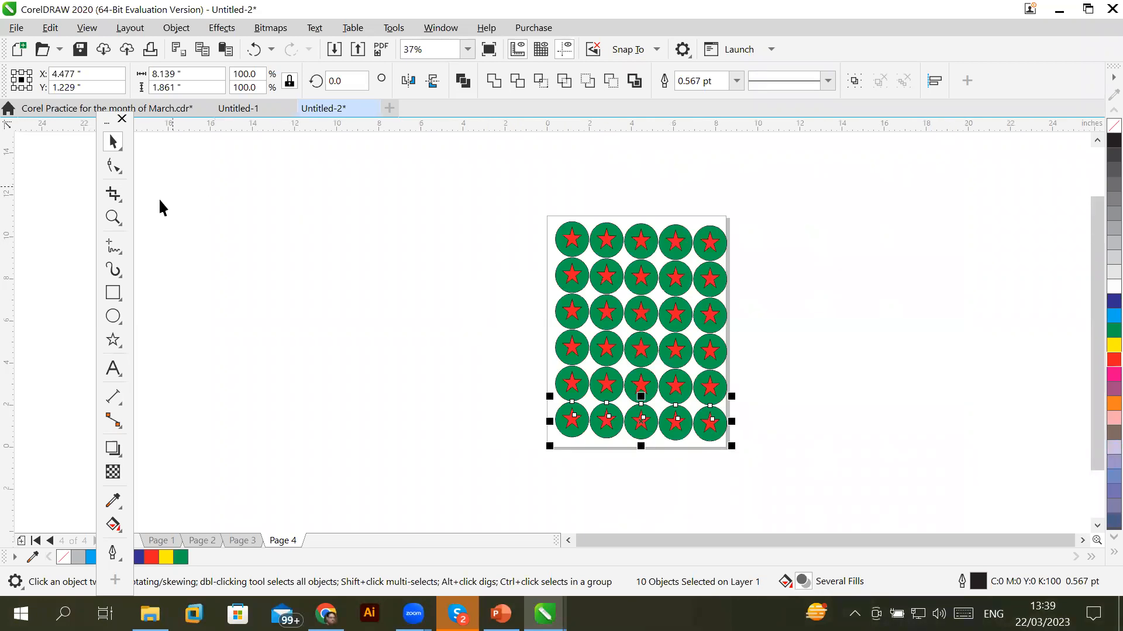
Draw a square left of the page and round off its top-right and bottom-right corners
click(110, 291)
drag(198, 248, 277, 328)
scroll(164, 242, up, 1)
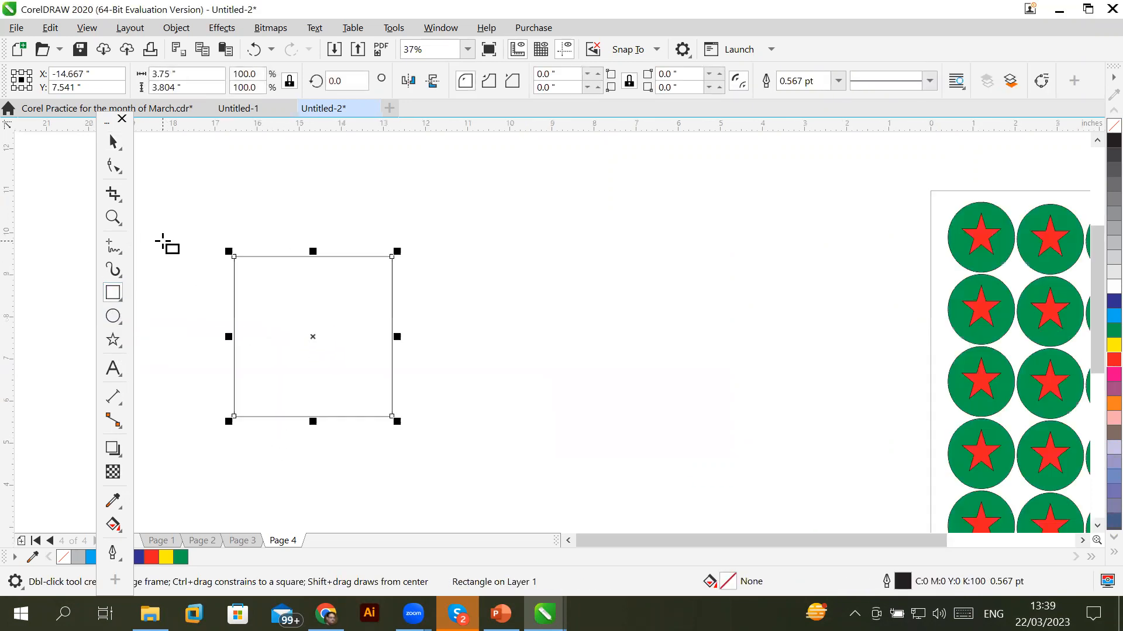
click(113, 166)
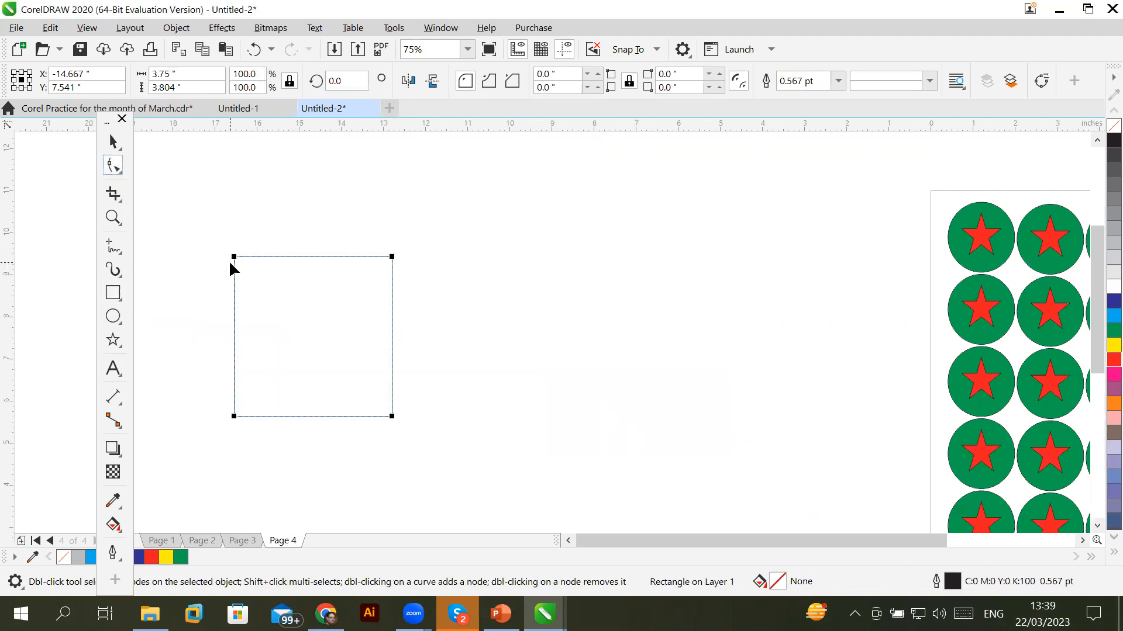
click(392, 258)
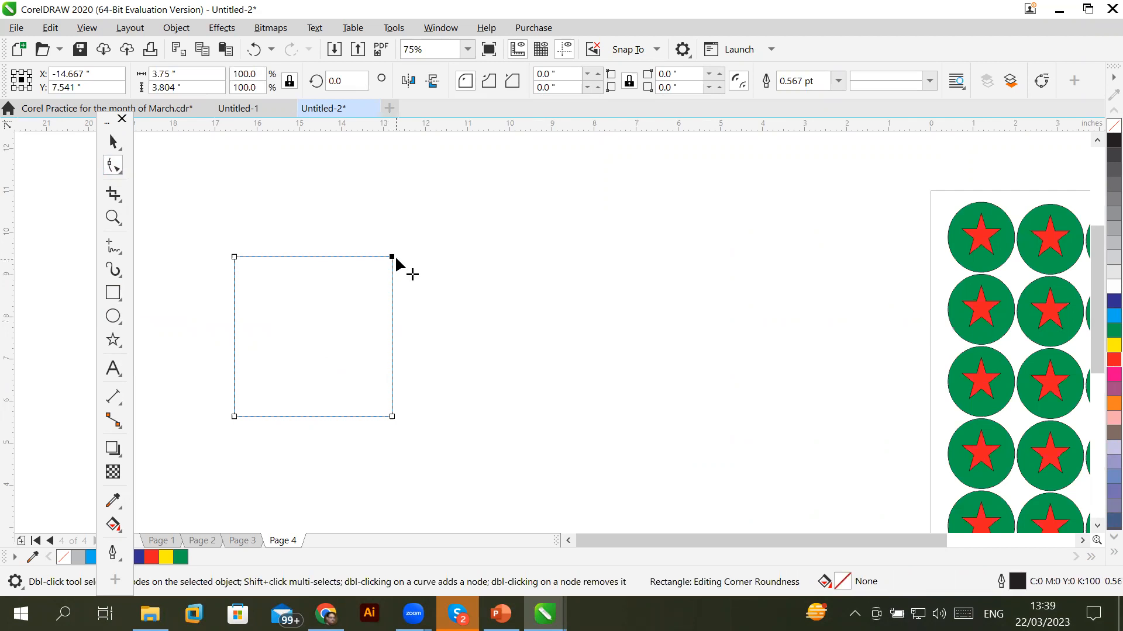
drag(392, 257, 331, 342)
click(392, 416)
drag(380, 408, 329, 367)
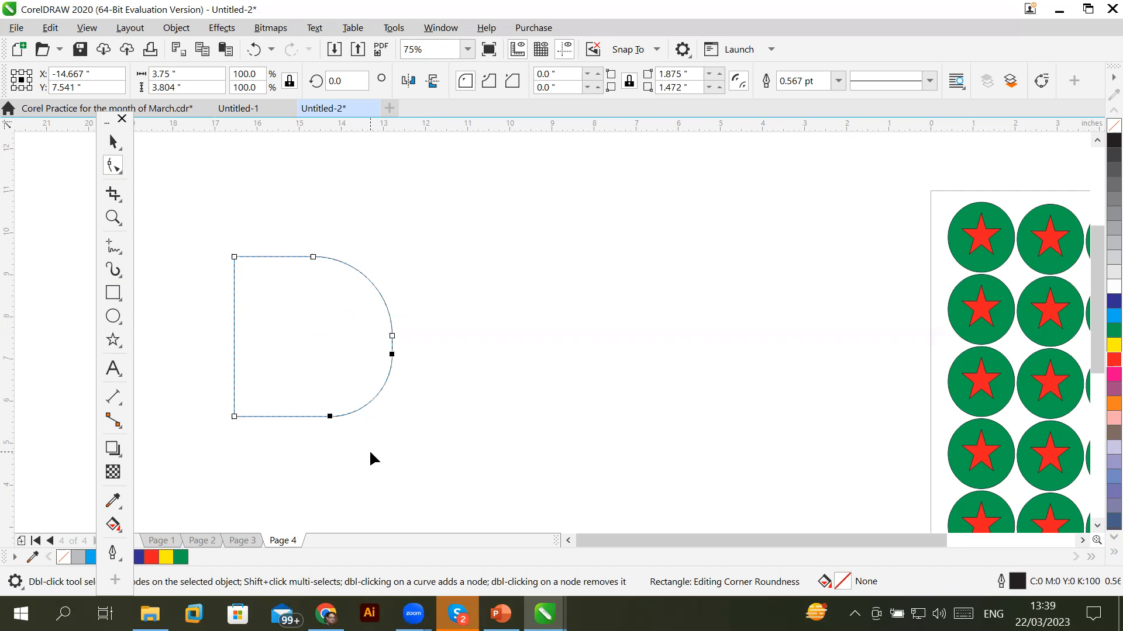
Fill the rounded shape cyan and move-copy it with Ctrl+R into a row of five
click(113, 142)
click(225, 273)
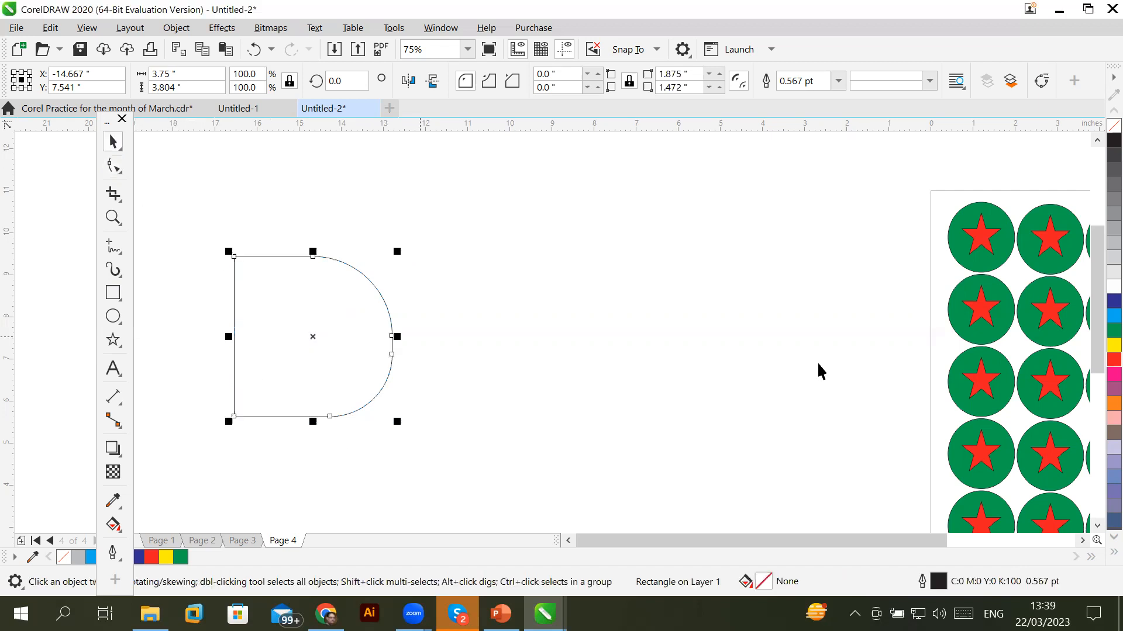
click(1113, 315)
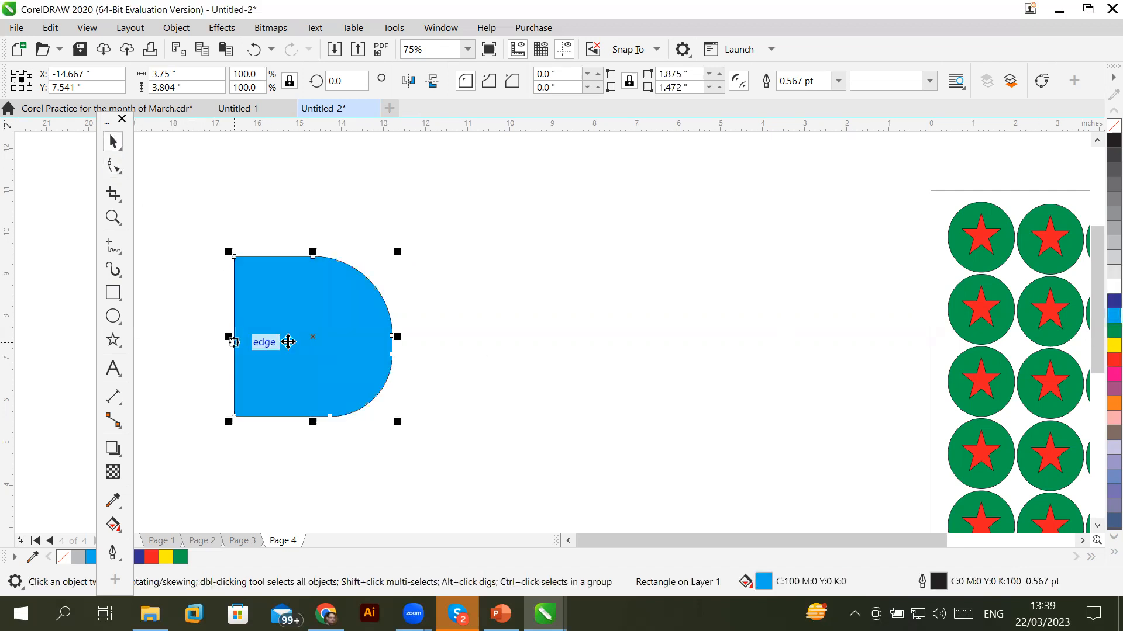
drag(296, 343, 446, 352)
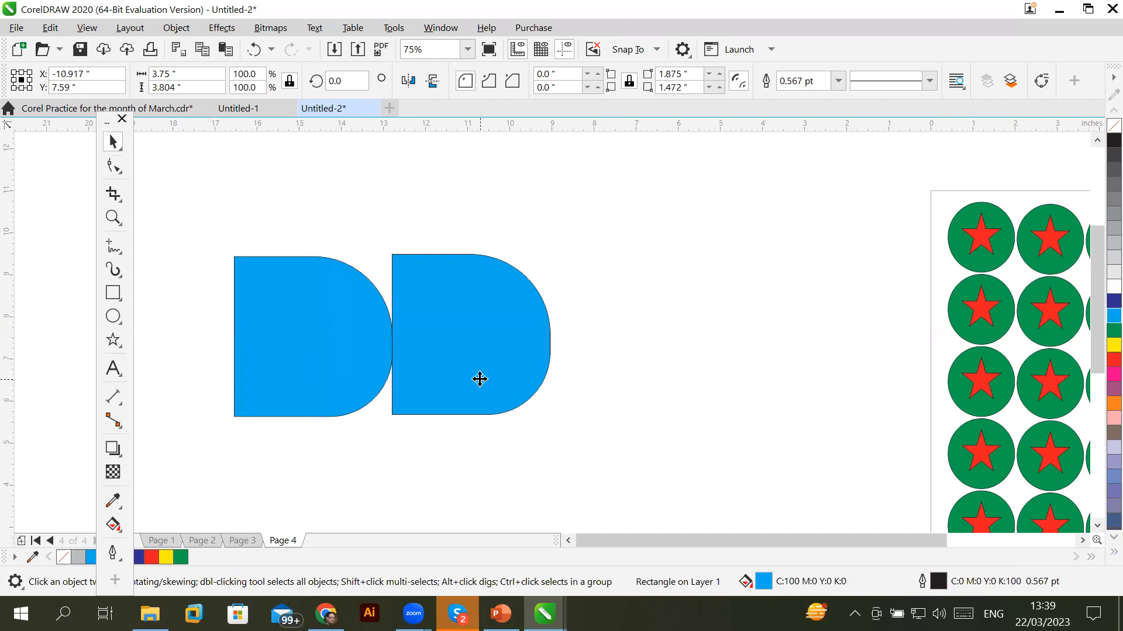
key(ctrl+r)
key(ctrl+r)
key(ctrl+r)
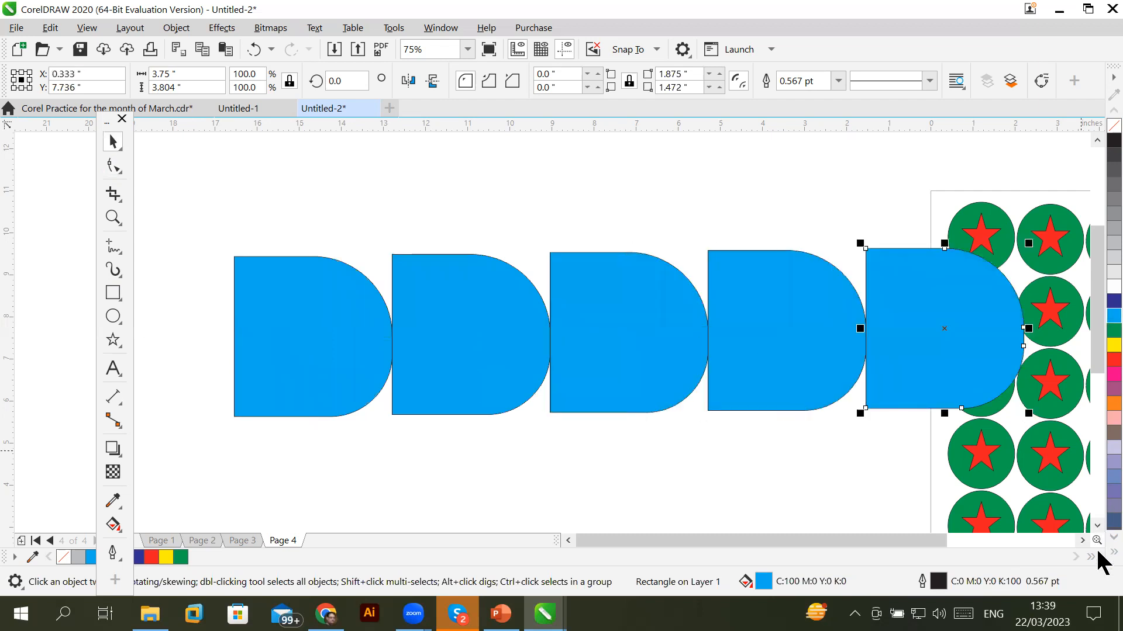
click(1097, 526)
click(1098, 525)
click(1097, 525)
click(1098, 526)
click(1098, 525)
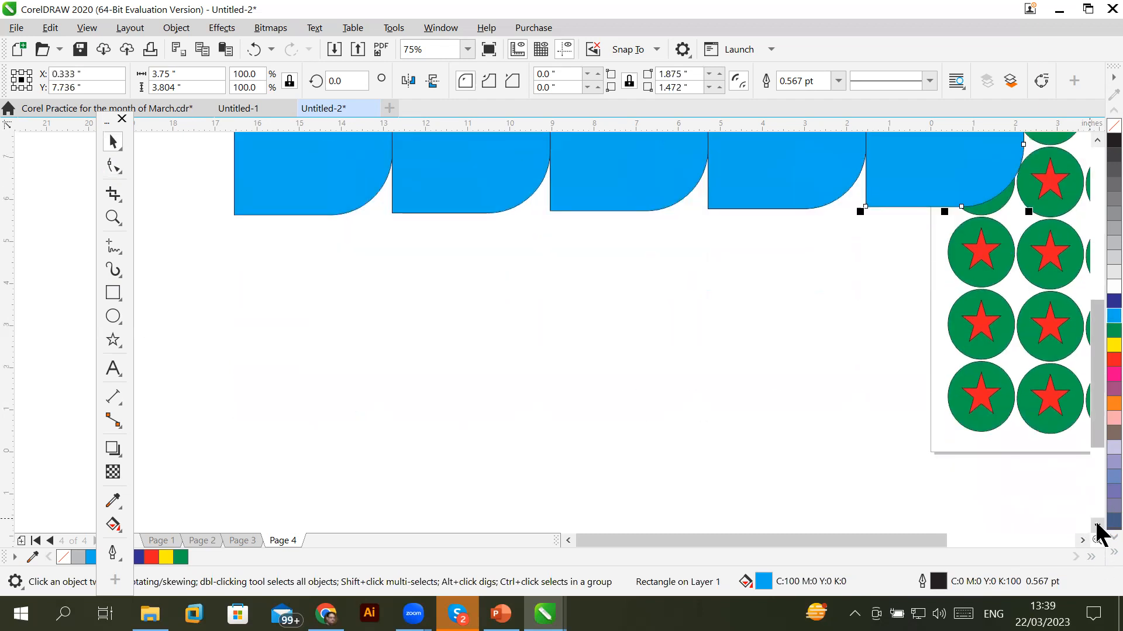
click(1098, 525)
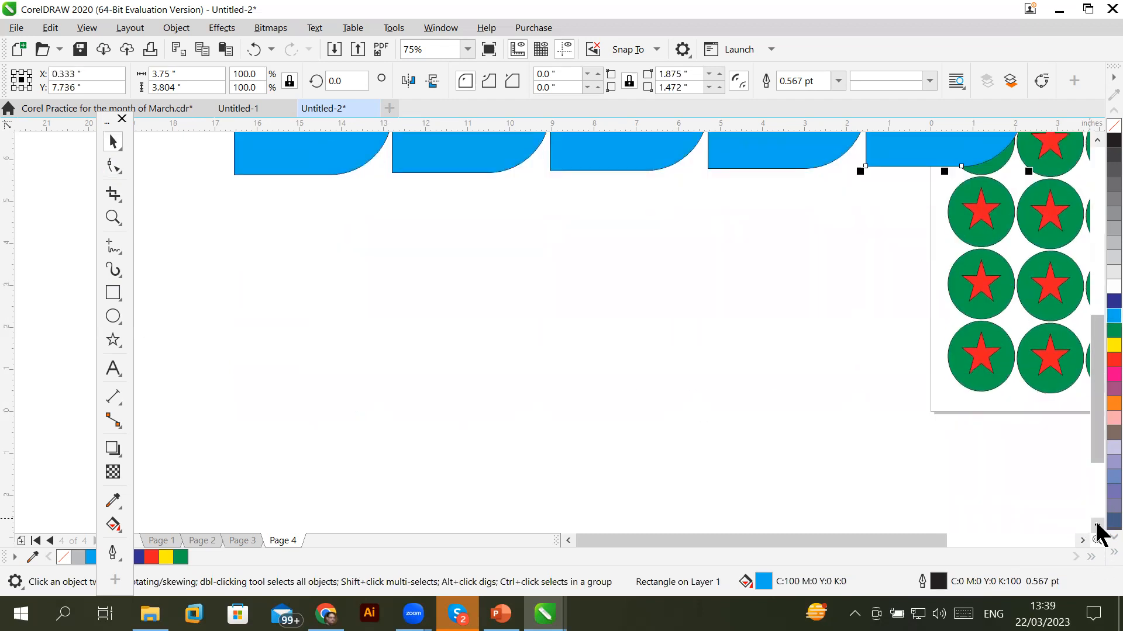
Draw a small rectangle in the empty area and convert it to curves
click(112, 292)
drag(299, 288, 369, 345)
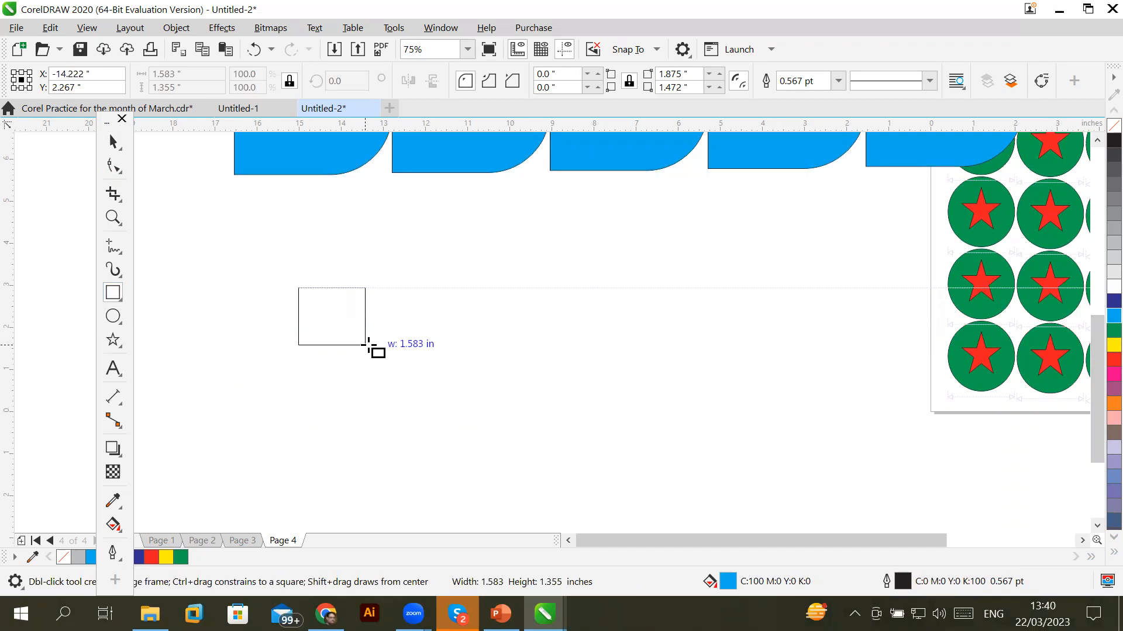
drag(369, 345, 370, 344)
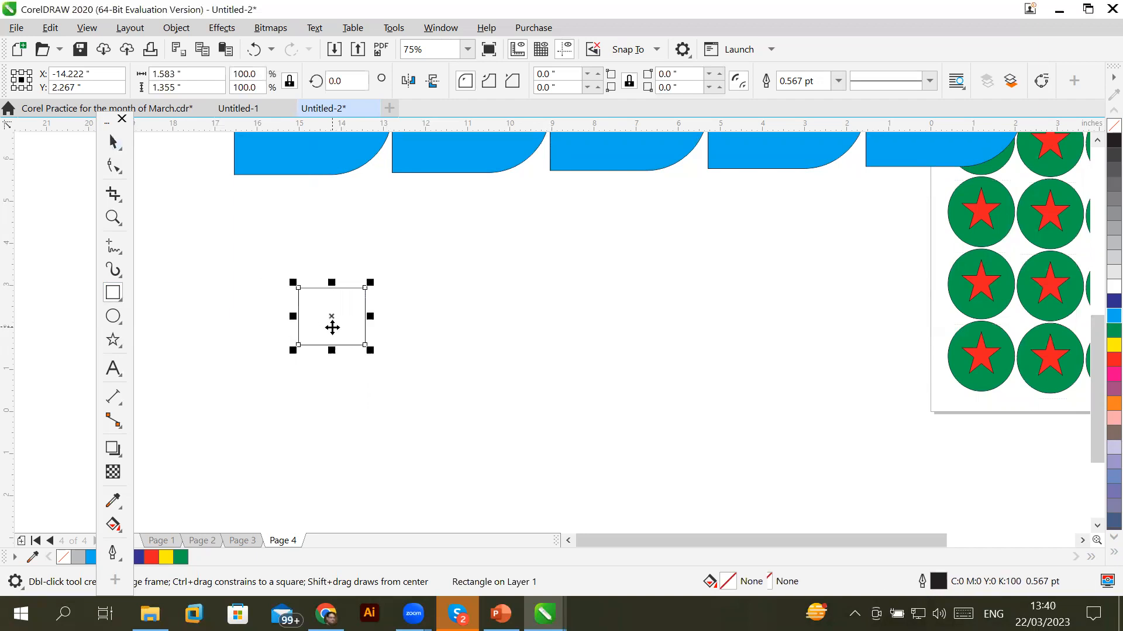
key(space)
right_click(347, 316)
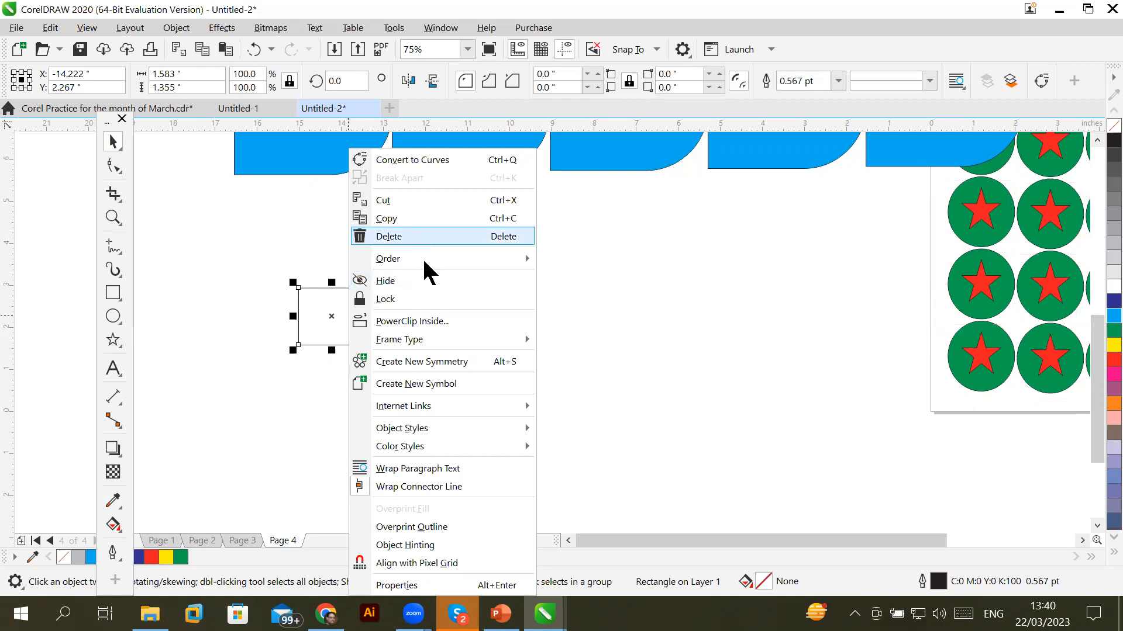
click(316, 304)
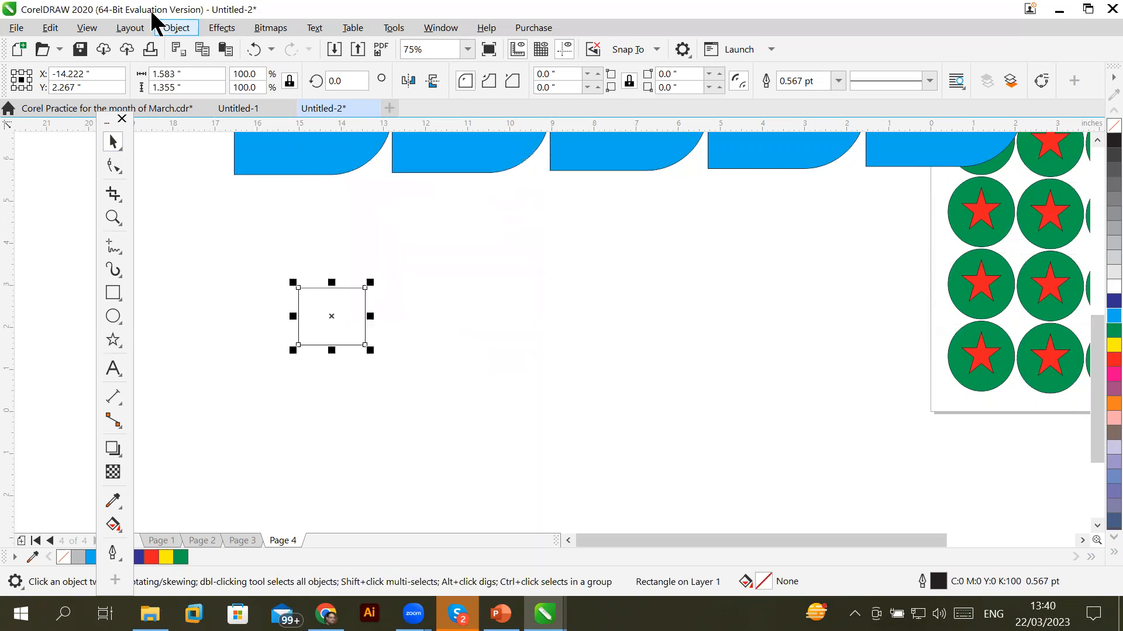
click(181, 28)
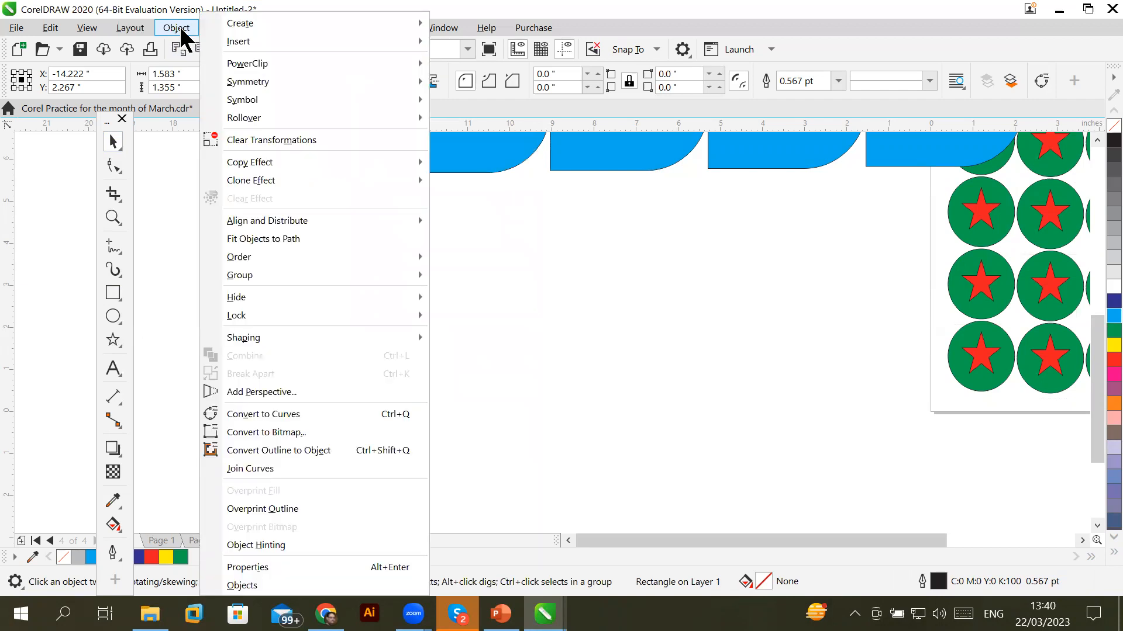
click(328, 414)
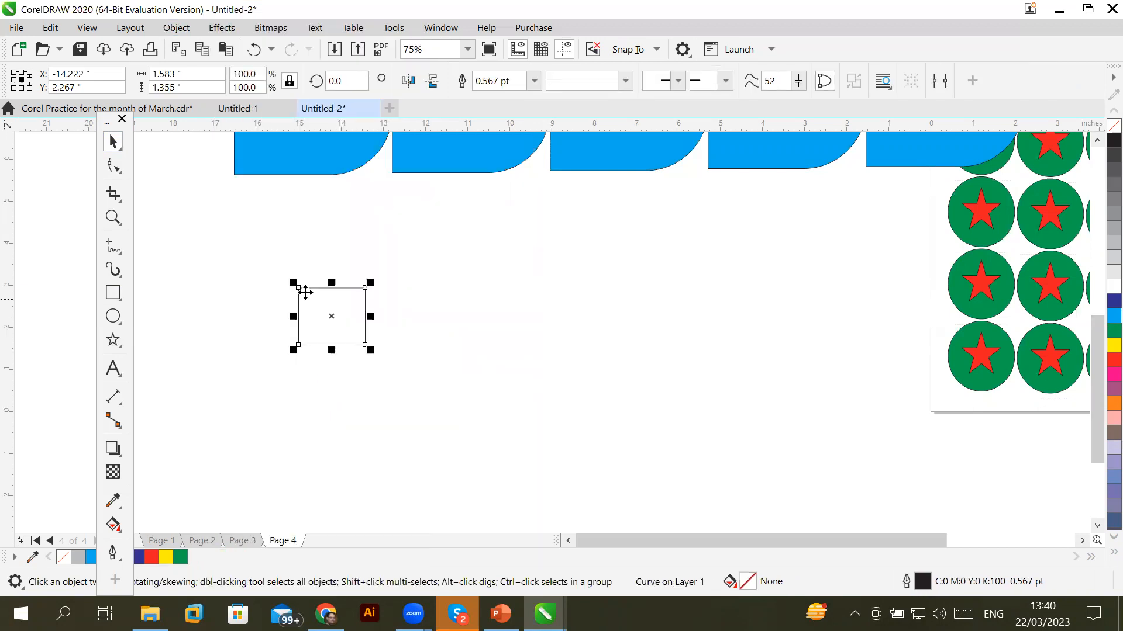
scroll(314, 289, up, 2)
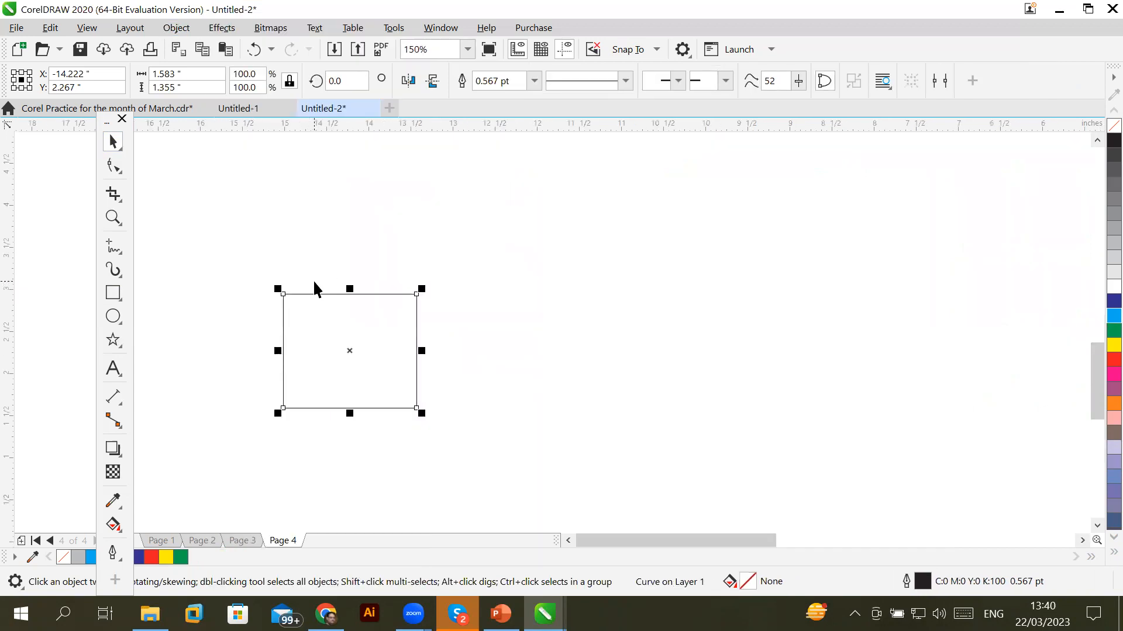
Drag the rectangle's nodes into a dark-blue pointed spike and draw a circle to its right
click(114, 166)
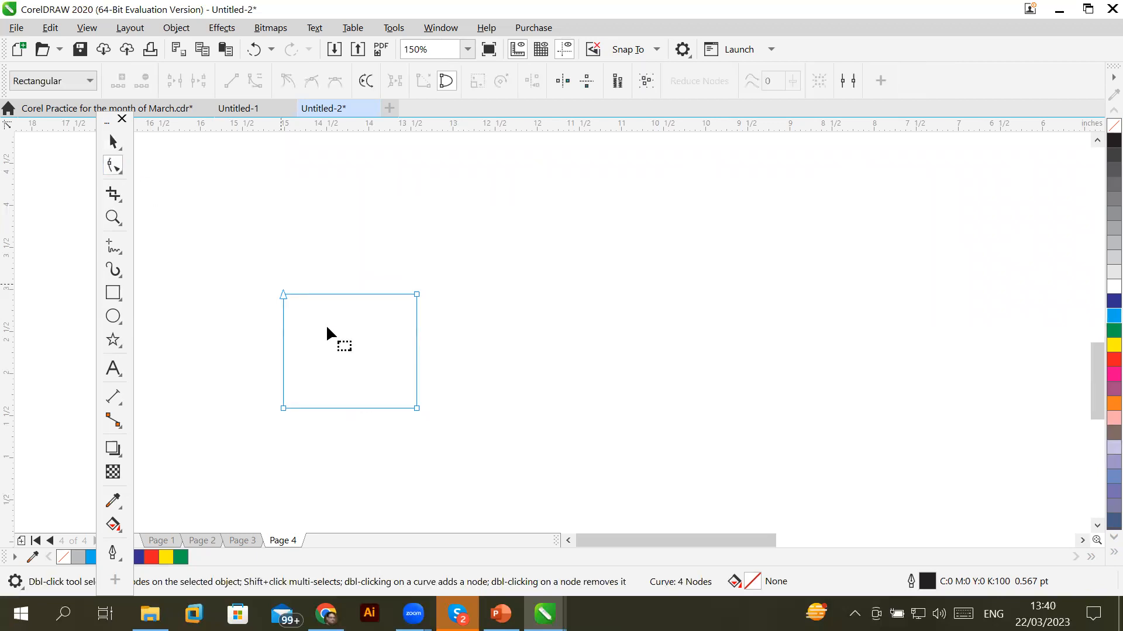
click(416, 294)
drag(398, 305, 305, 389)
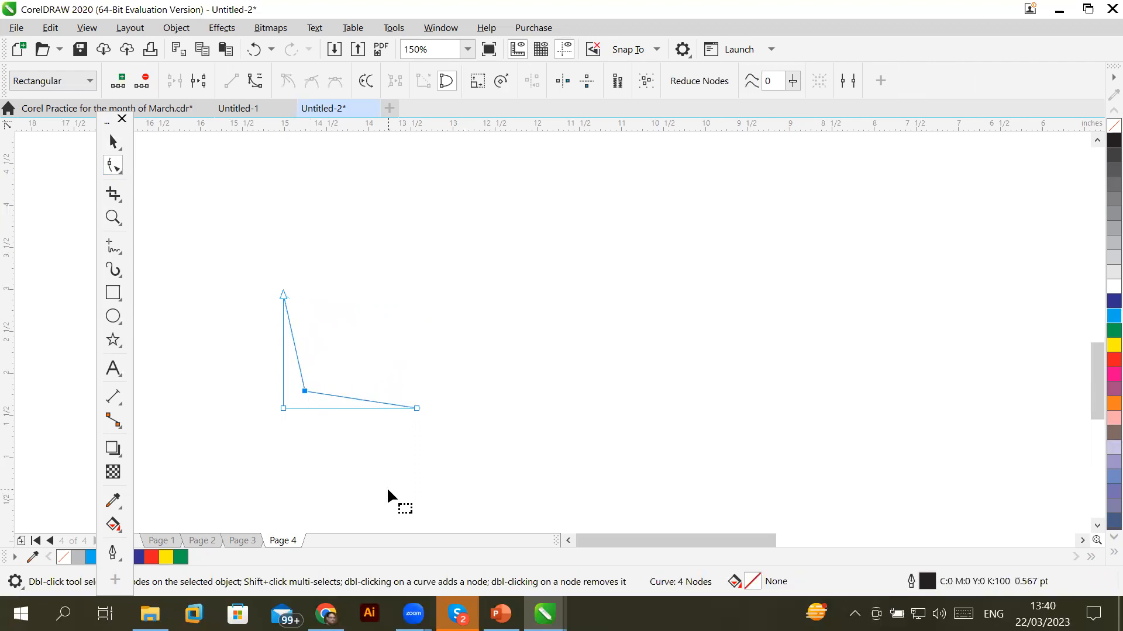
drag(416, 406, 398, 351)
drag(279, 290, 326, 314)
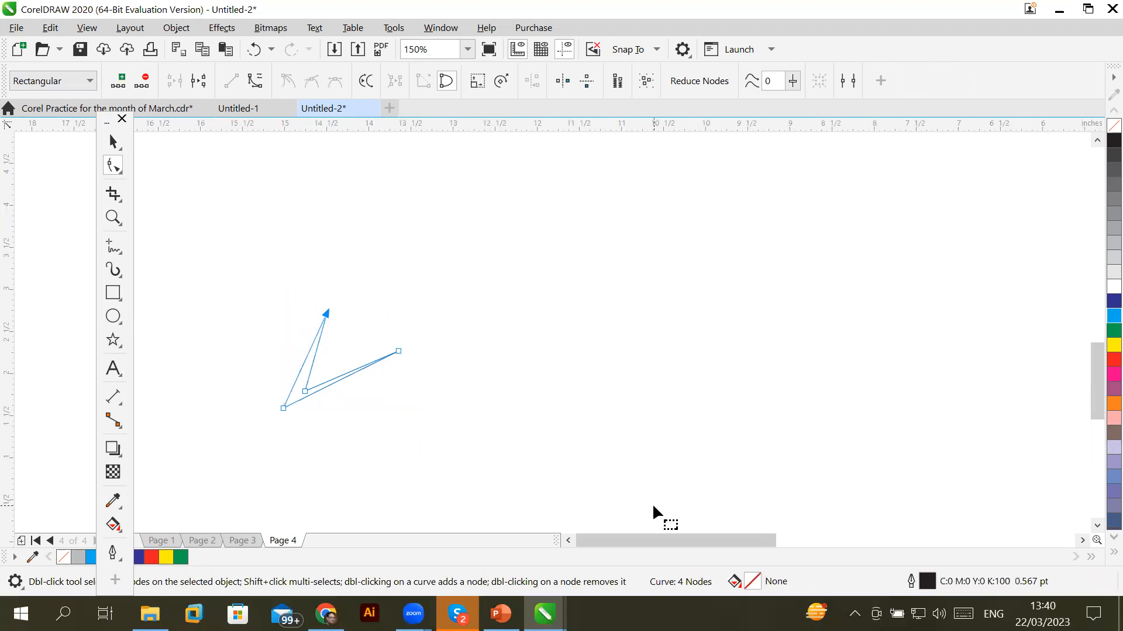
click(1113, 301)
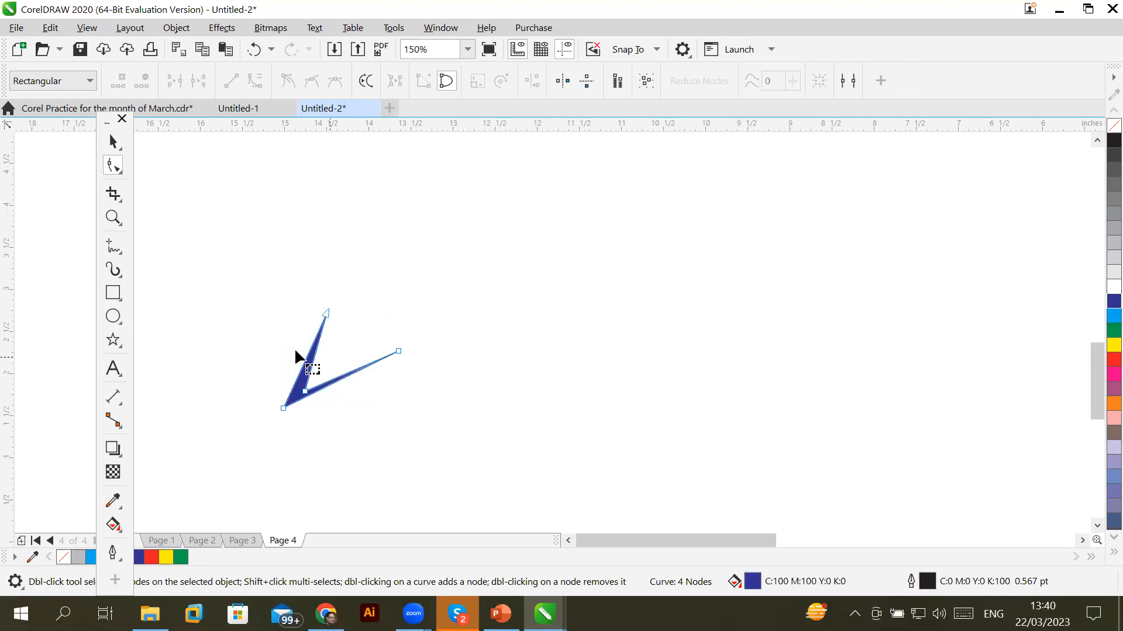
click(112, 315)
drag(638, 261, 738, 356)
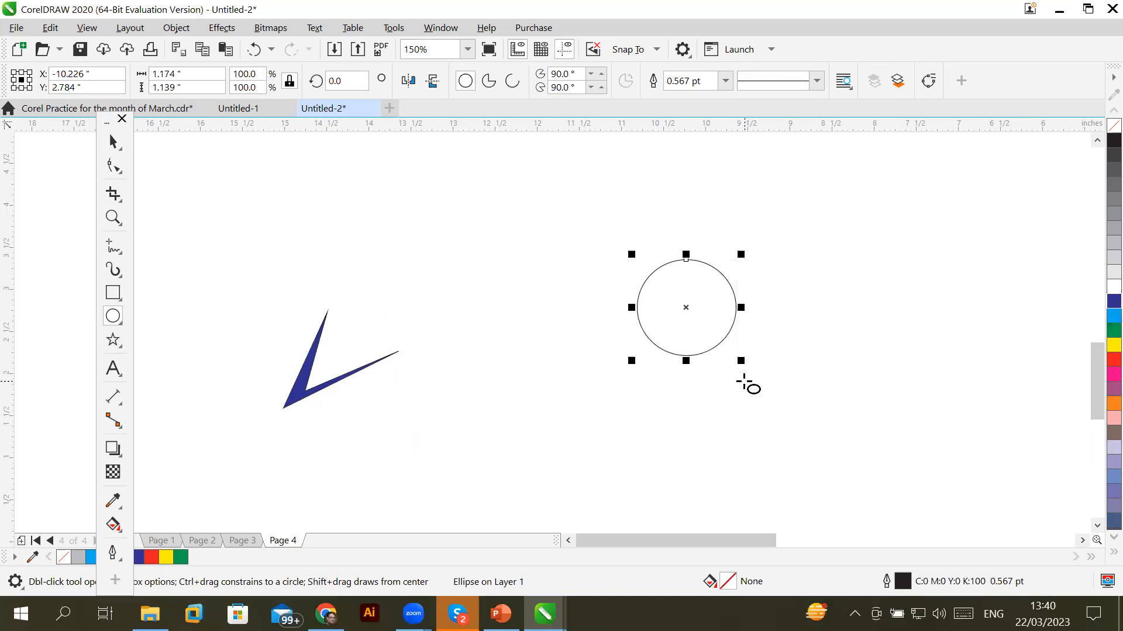
Convert the circle to curves, push its bottom node up into an arch, and fill it red
click(175, 28)
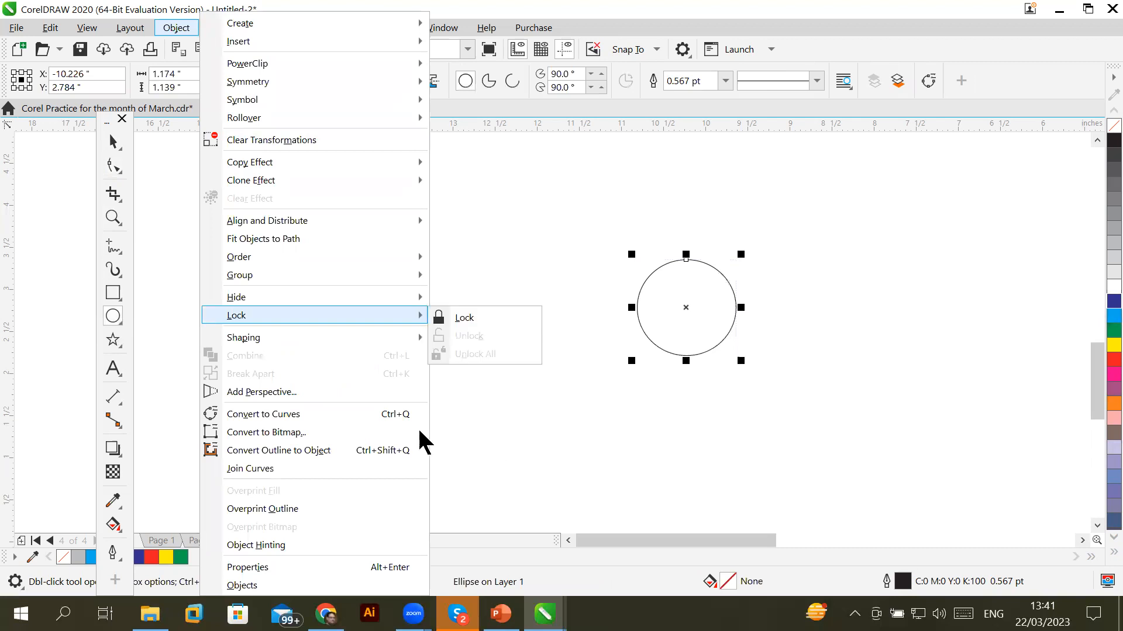
click(323, 416)
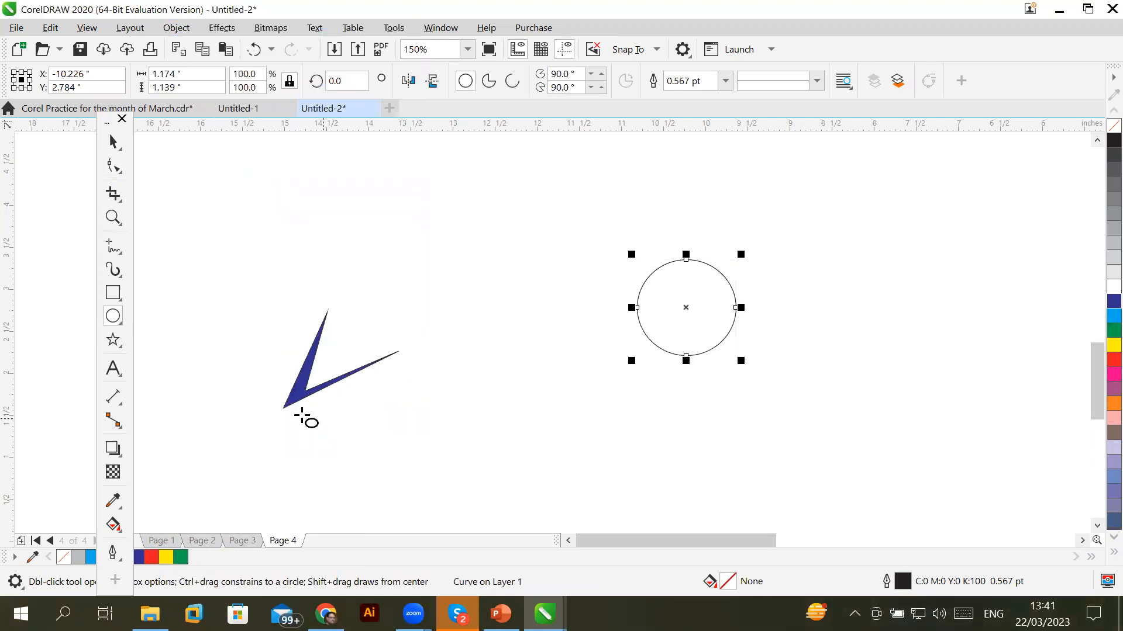
click(114, 164)
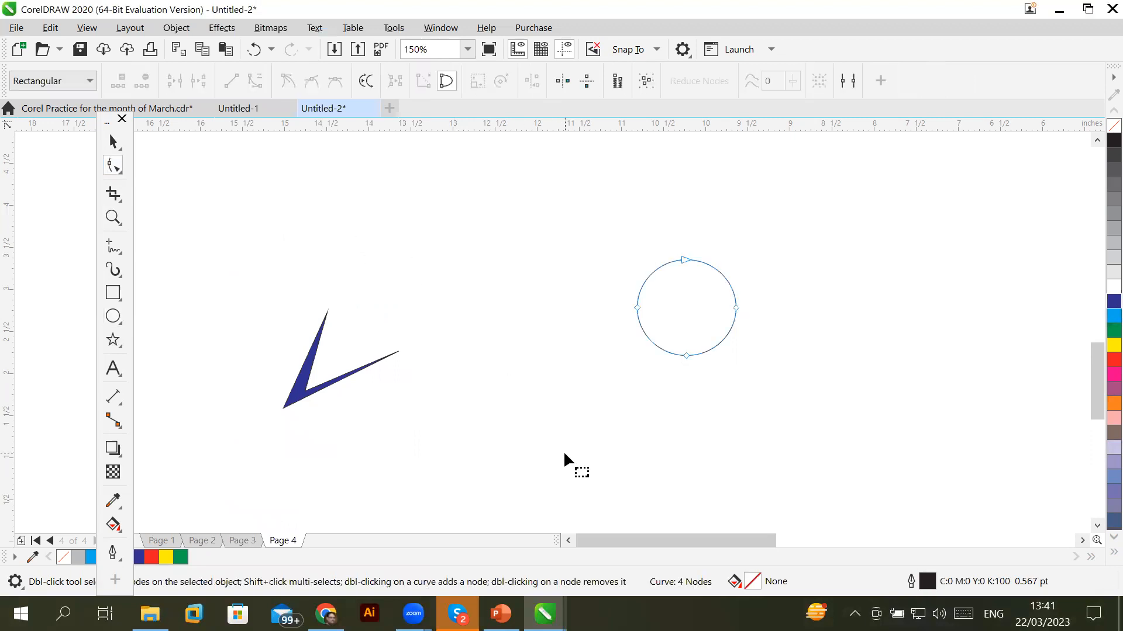
click(736, 306)
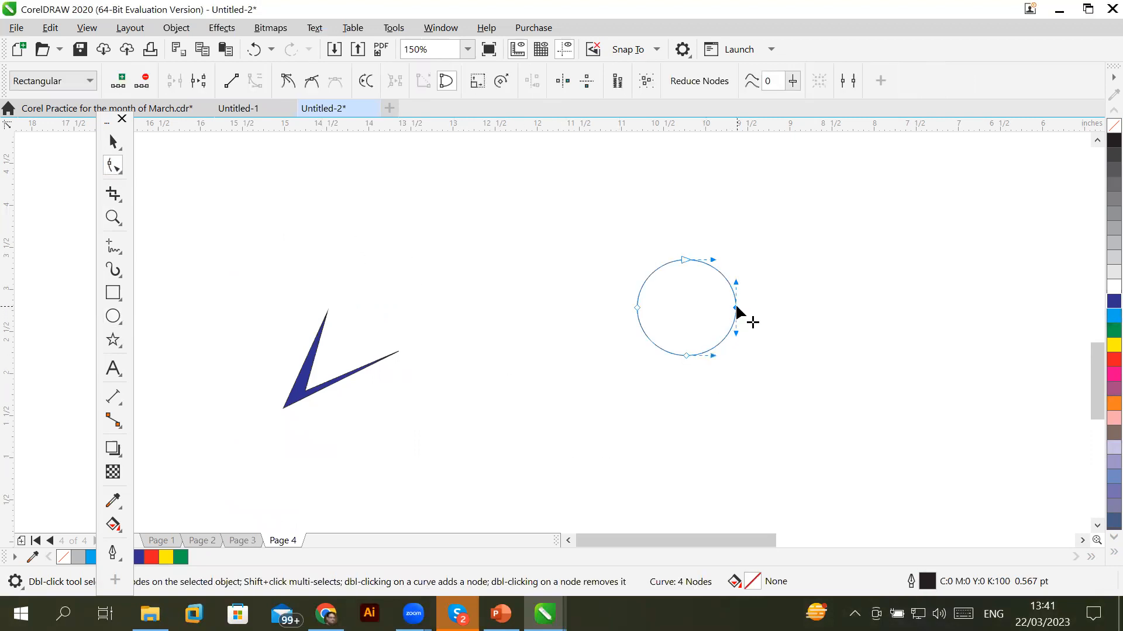
click(686, 355)
drag(686, 355, 688, 279)
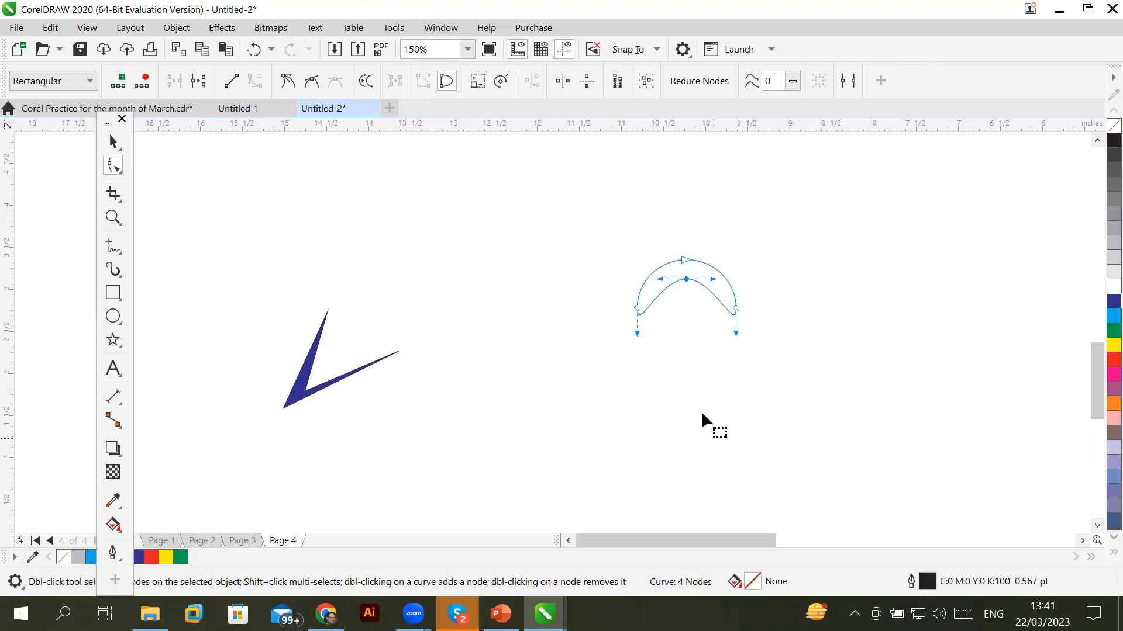
click(1114, 359)
Copy the red arch downward and repeat to stack five arches
click(114, 144)
key(space)
mouse_move(677, 268)
mouse_down()
mouse_move(676, 333)
mouse_move(676, 321)
mouse_up()
key(ctrl+r)
key(ctrl+r)
key(ctrl+r)
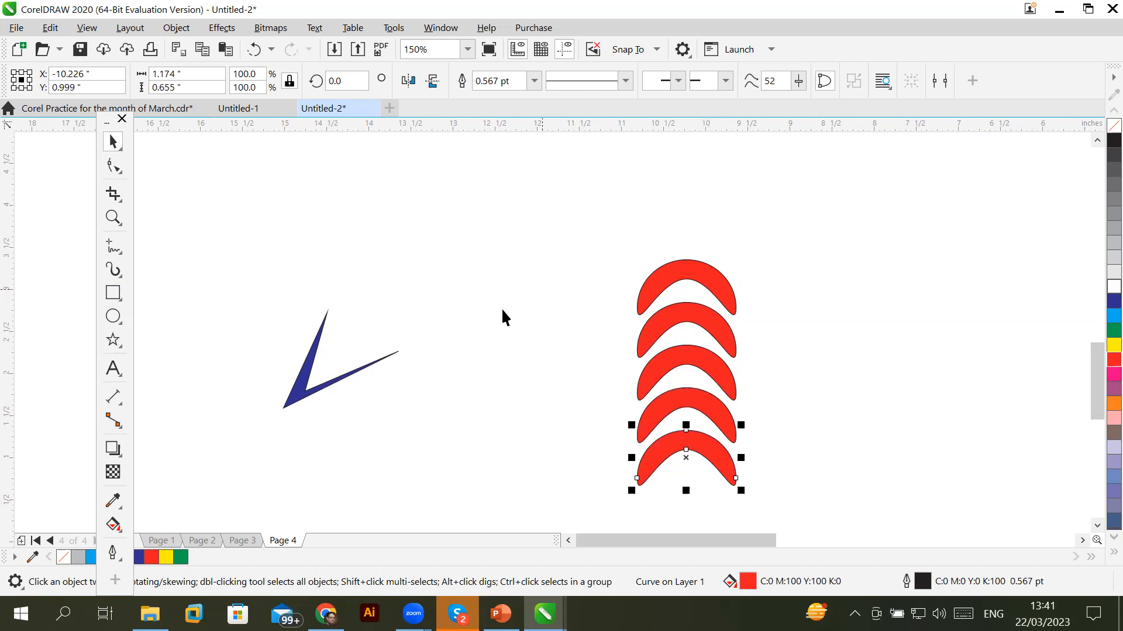
Draw a polygon above the arches and raise it to six sides
click(116, 343)
click(146, 368)
drag(425, 197, 532, 286)
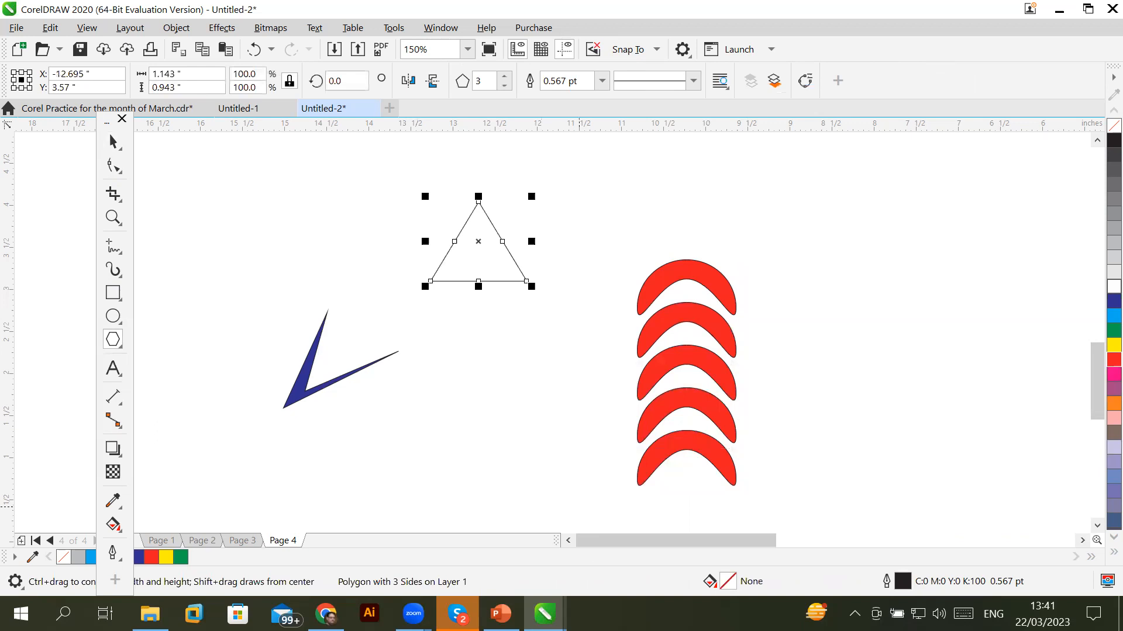
click(505, 76)
click(504, 76)
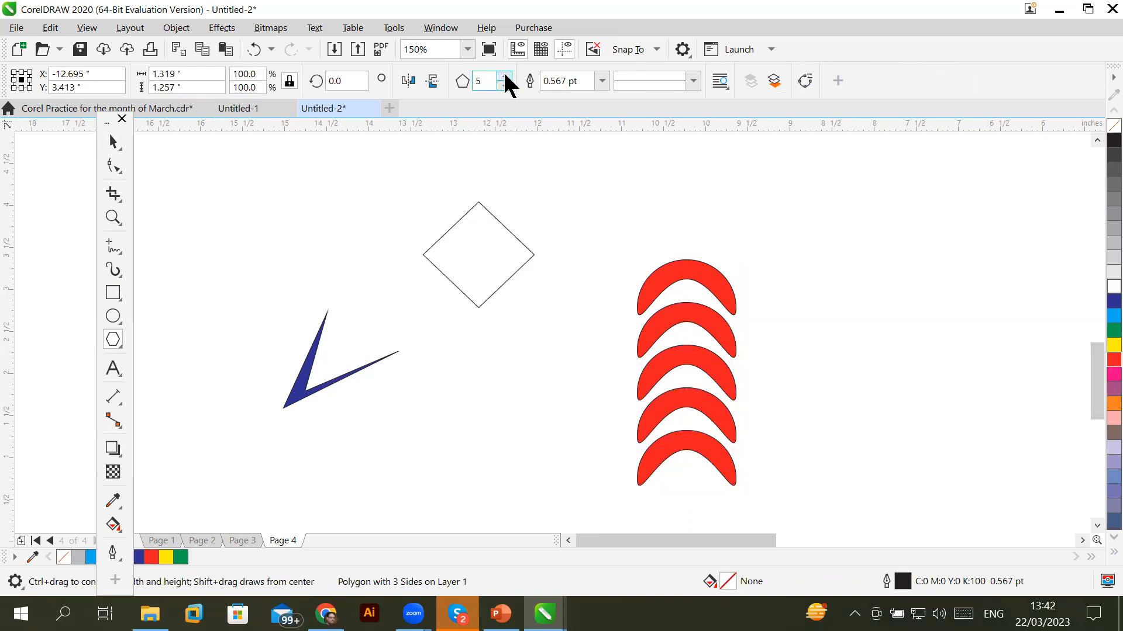
click(504, 76)
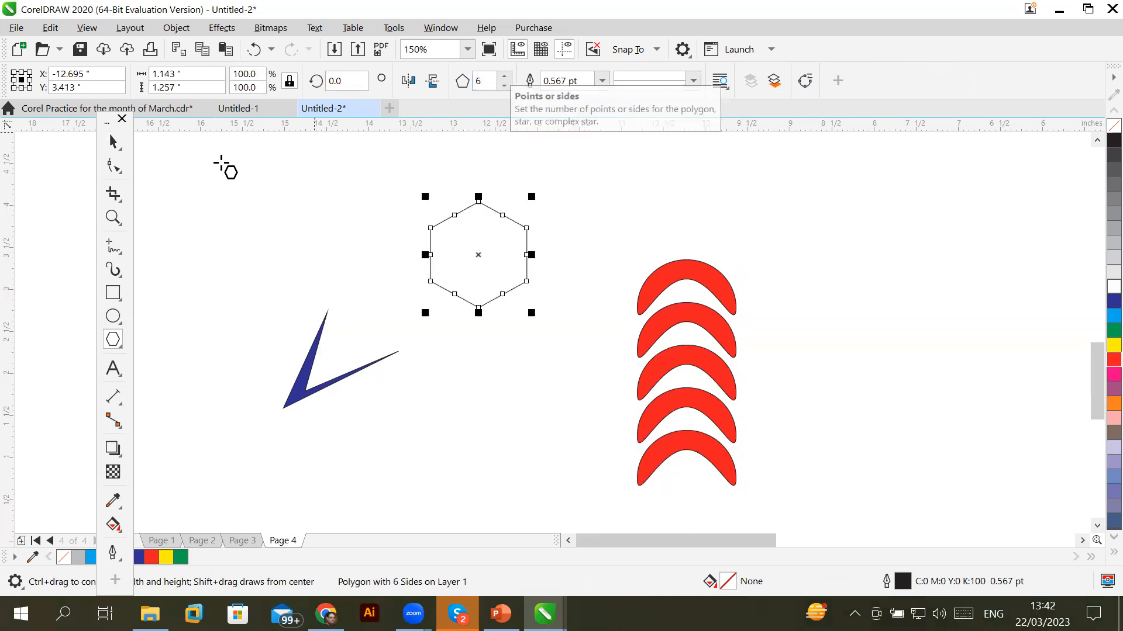
Convert the hexagon to curves and show its nodes with the Shape tool
click(170, 28)
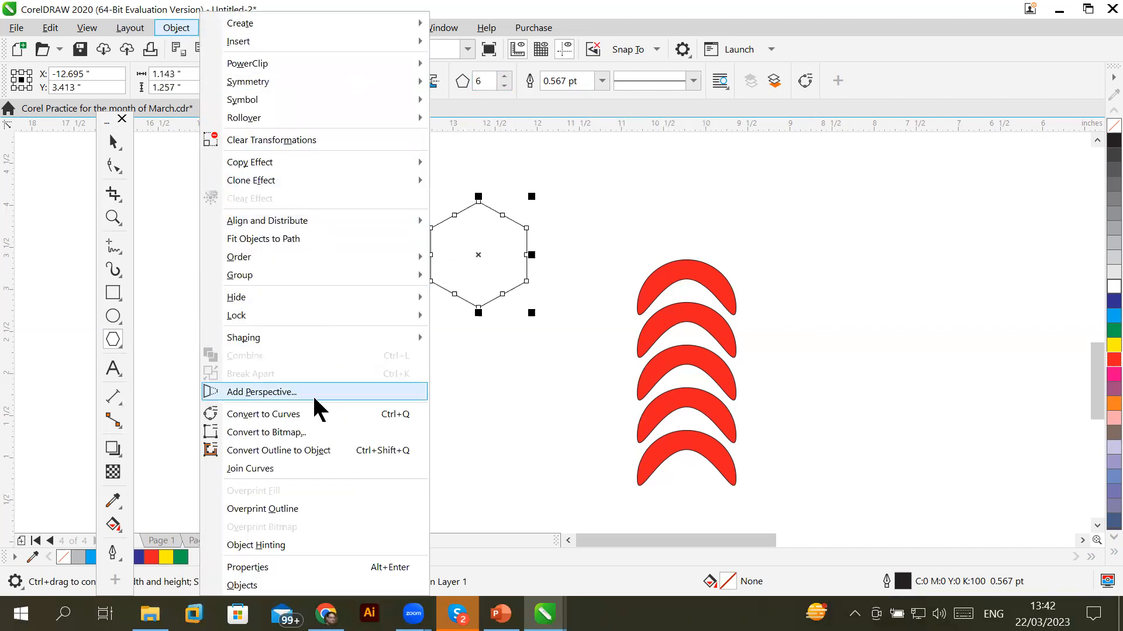
click(401, 412)
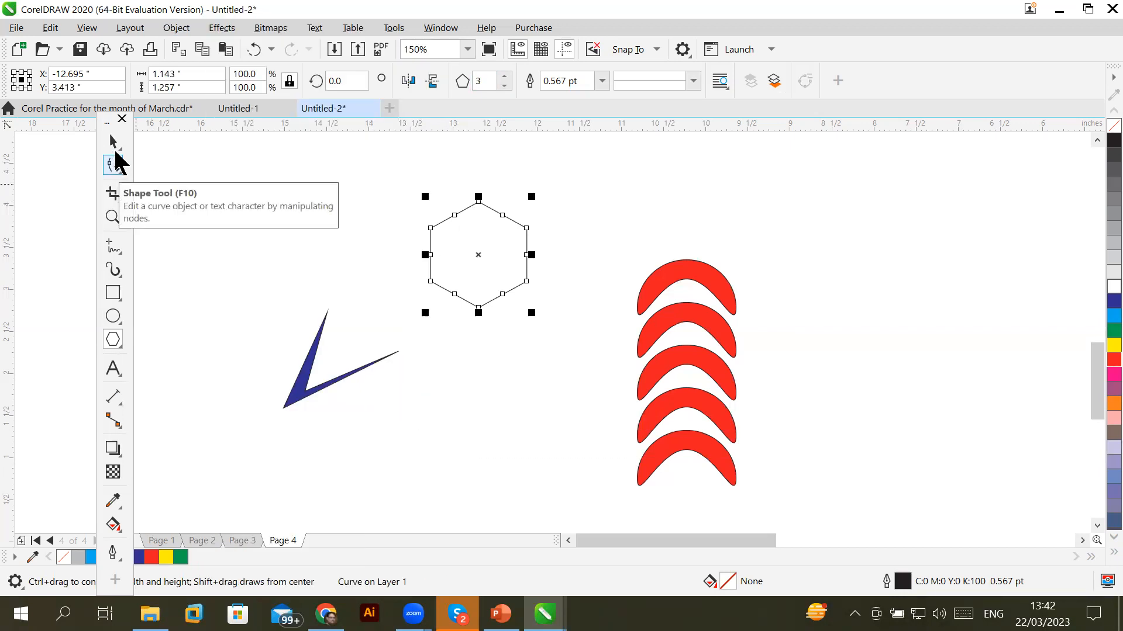
click(114, 145)
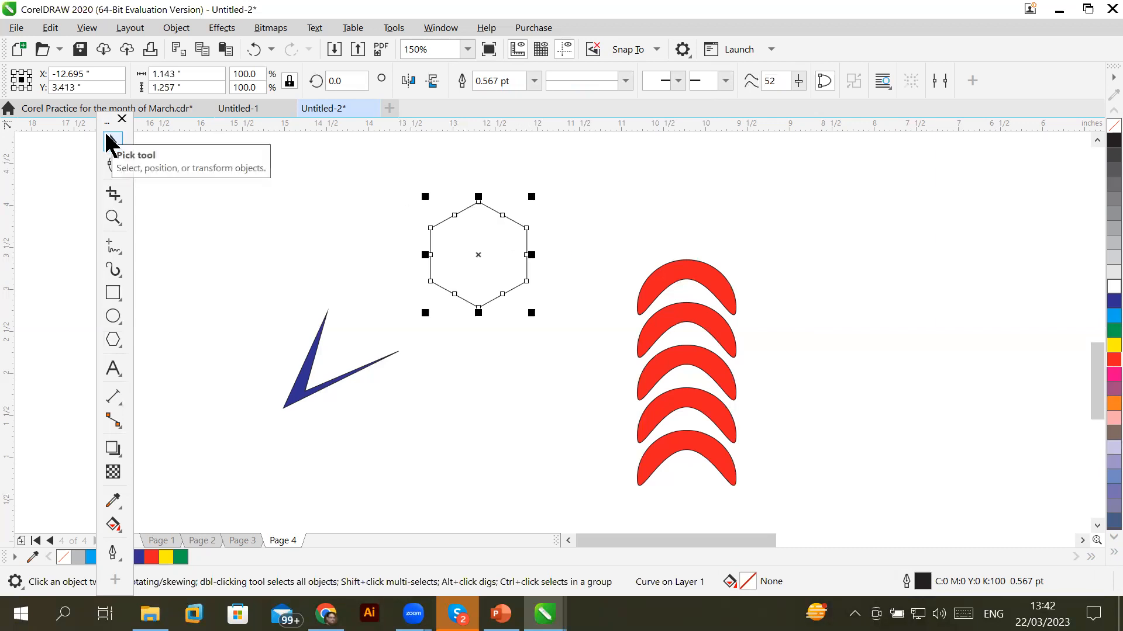
click(114, 165)
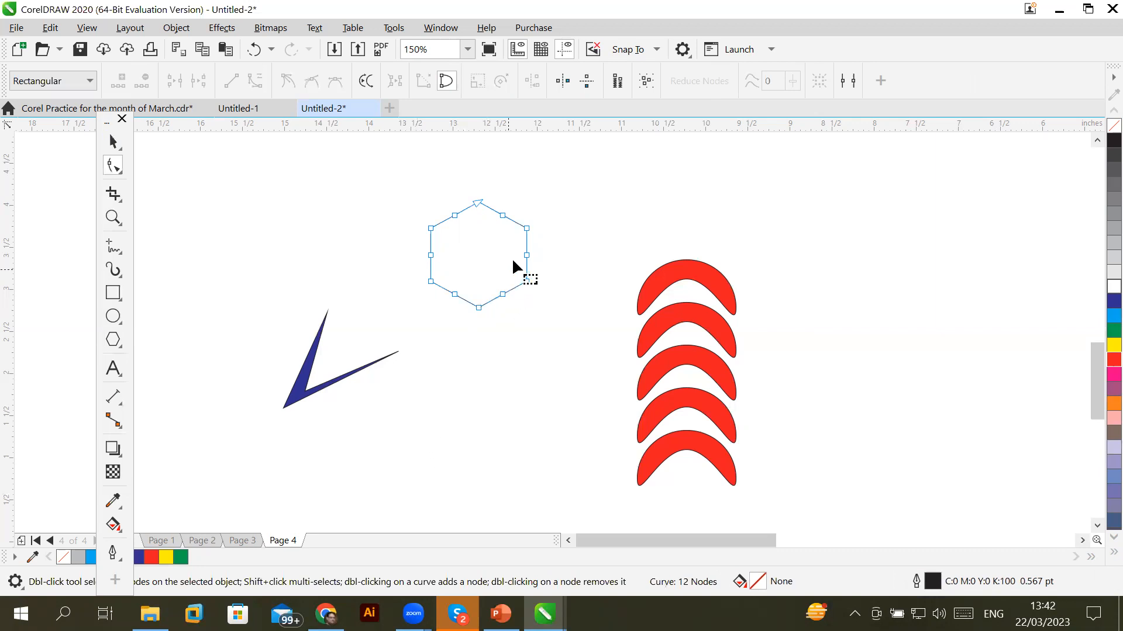
Pull the hexagon's left, right, top and bottom nodes inward to form a cross
scroll(511, 258, up, 3)
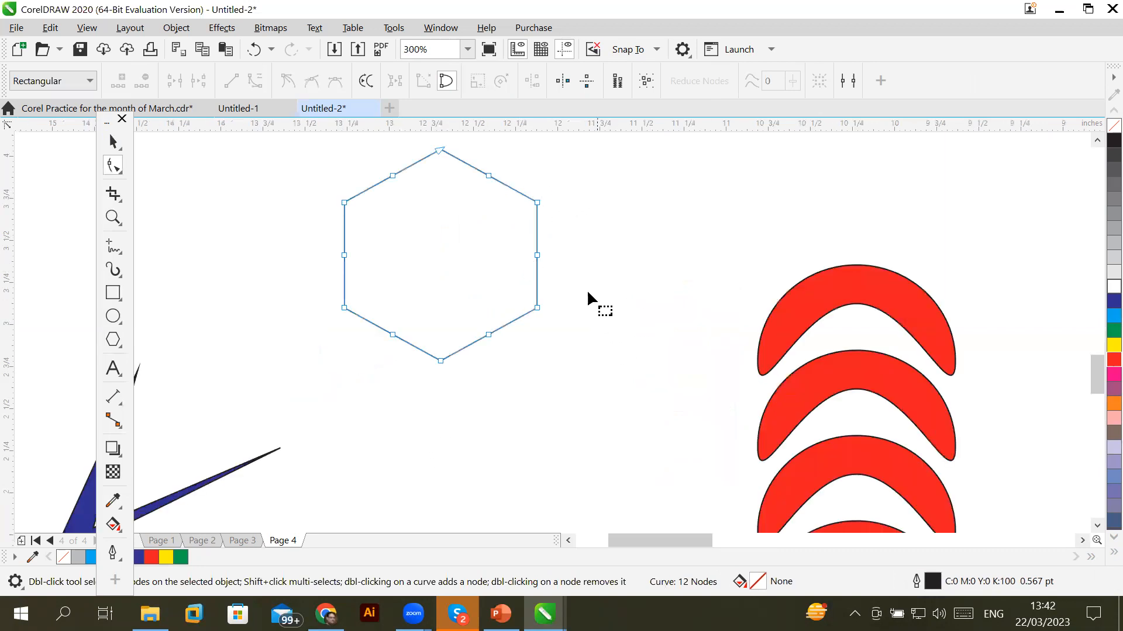
click(537, 255)
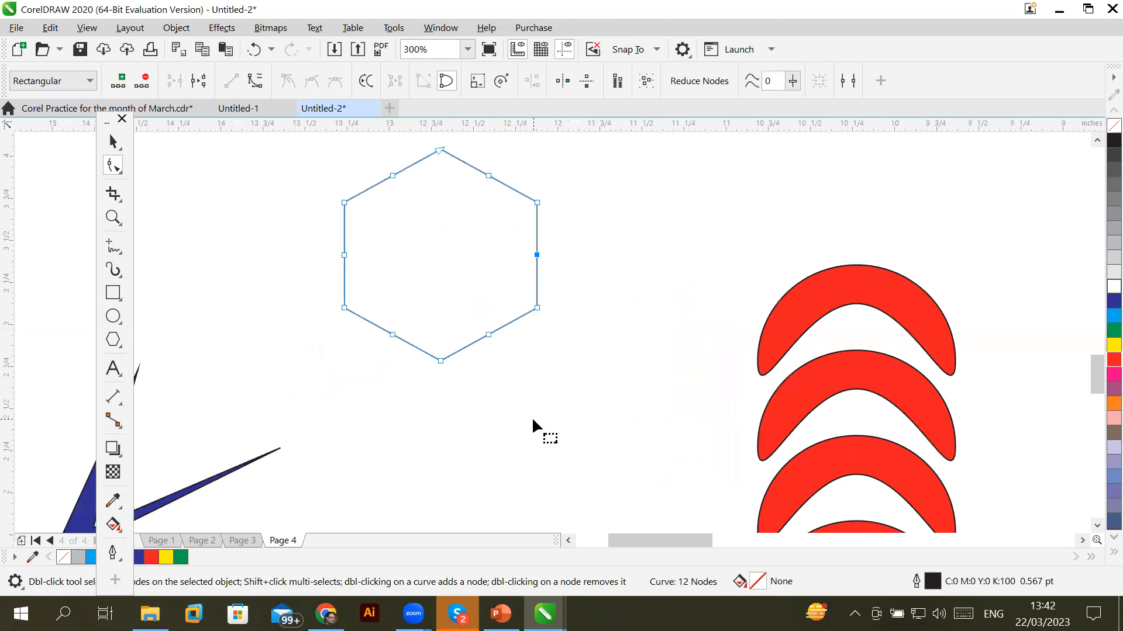
drag(537, 257, 492, 261)
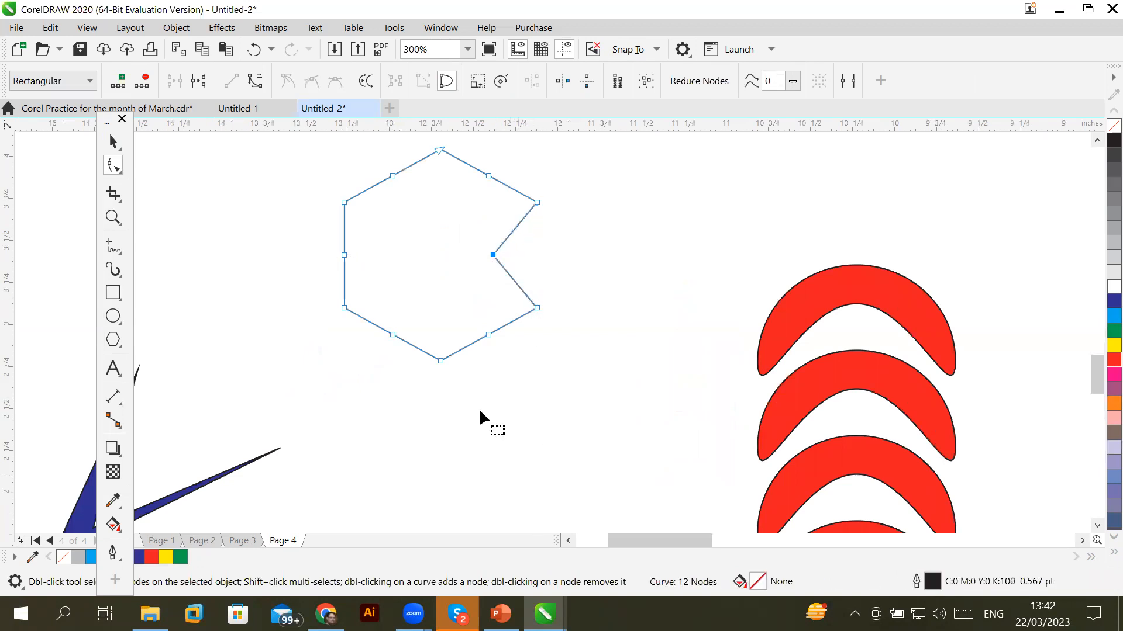
drag(344, 255, 389, 257)
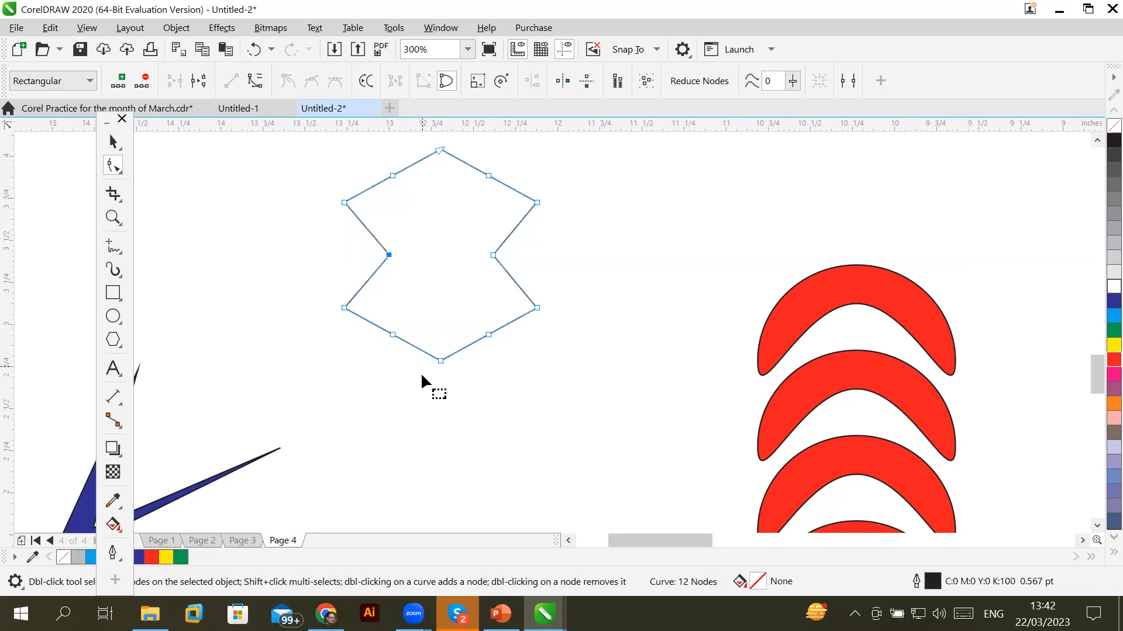
drag(440, 360, 446, 302)
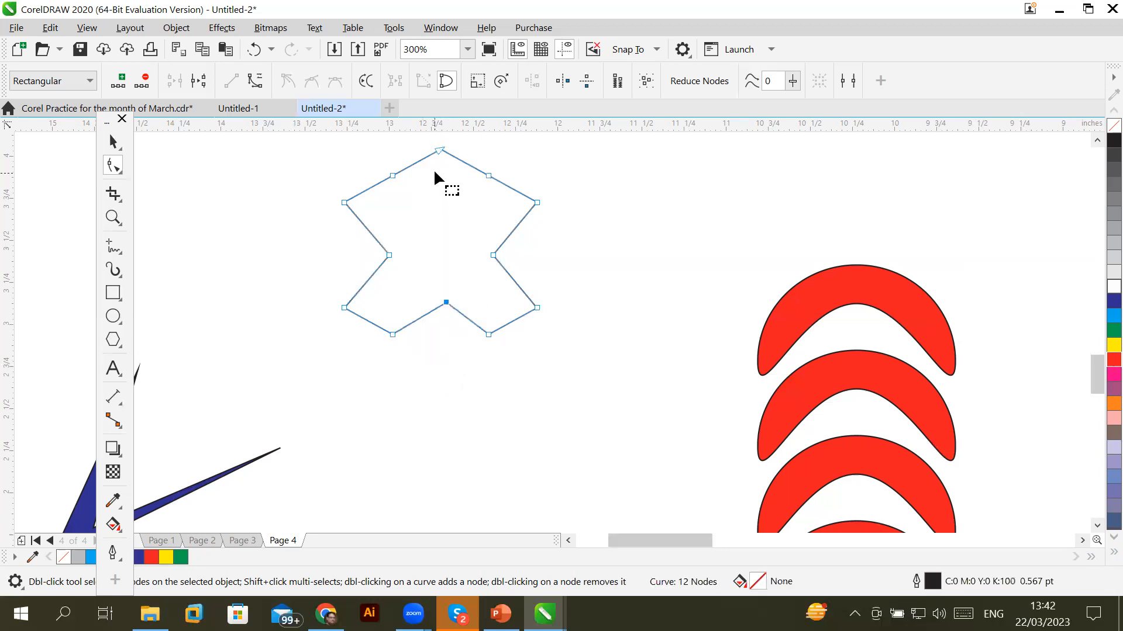
click(439, 151)
drag(439, 151, 446, 222)
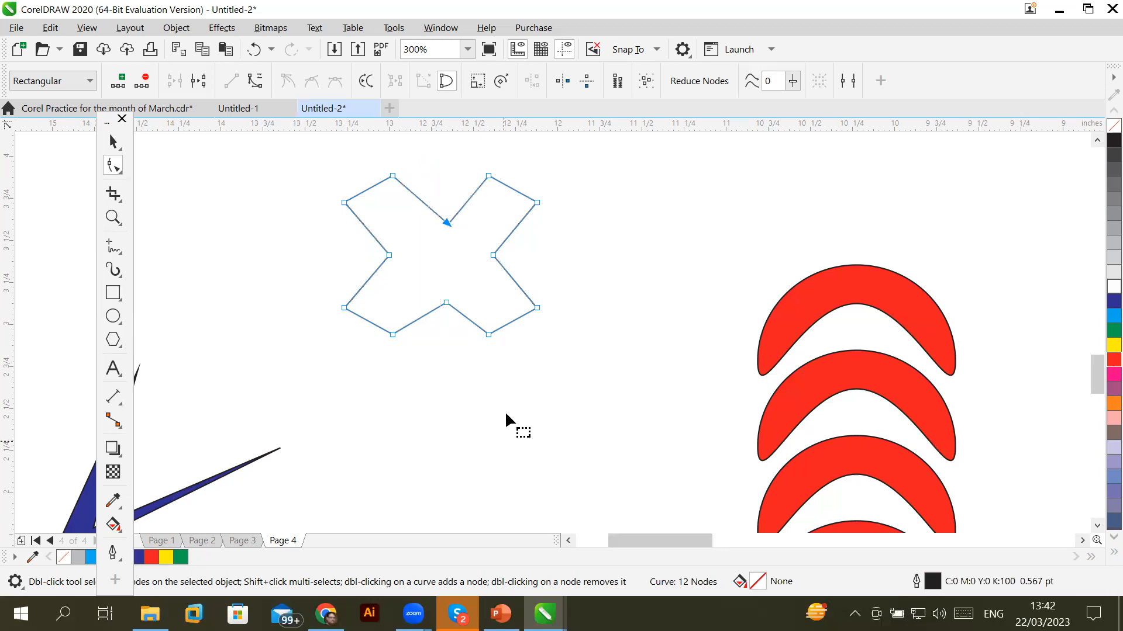
Stretch the cross's lower-right arm down and outward, then fill the shape red
drag(538, 260, 481, 390)
drag(538, 309, 598, 387)
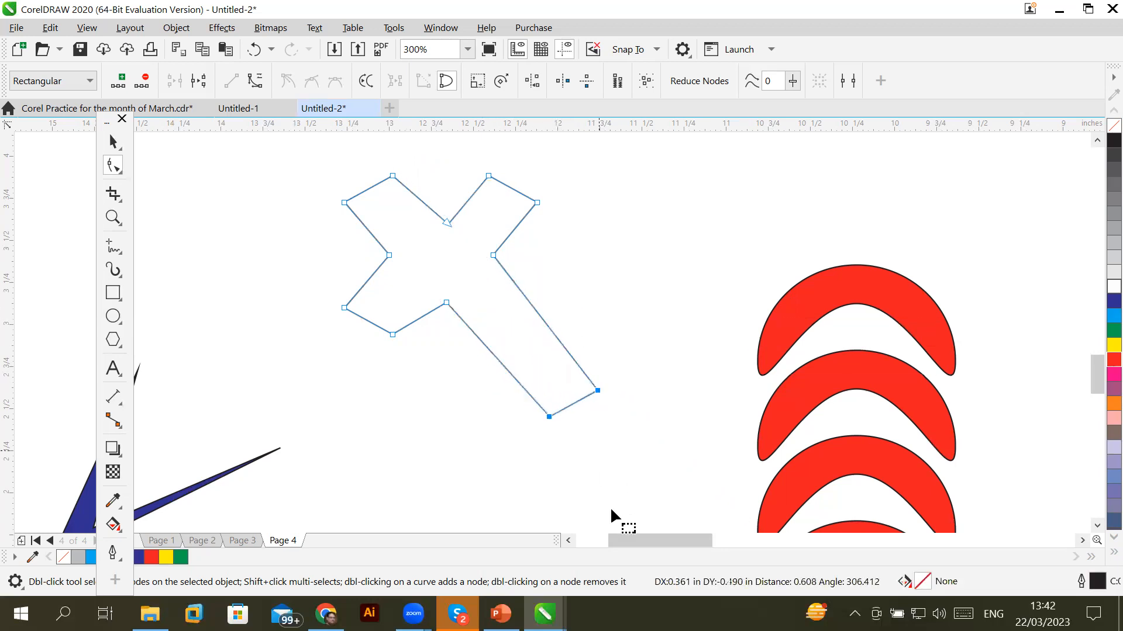
click(1113, 359)
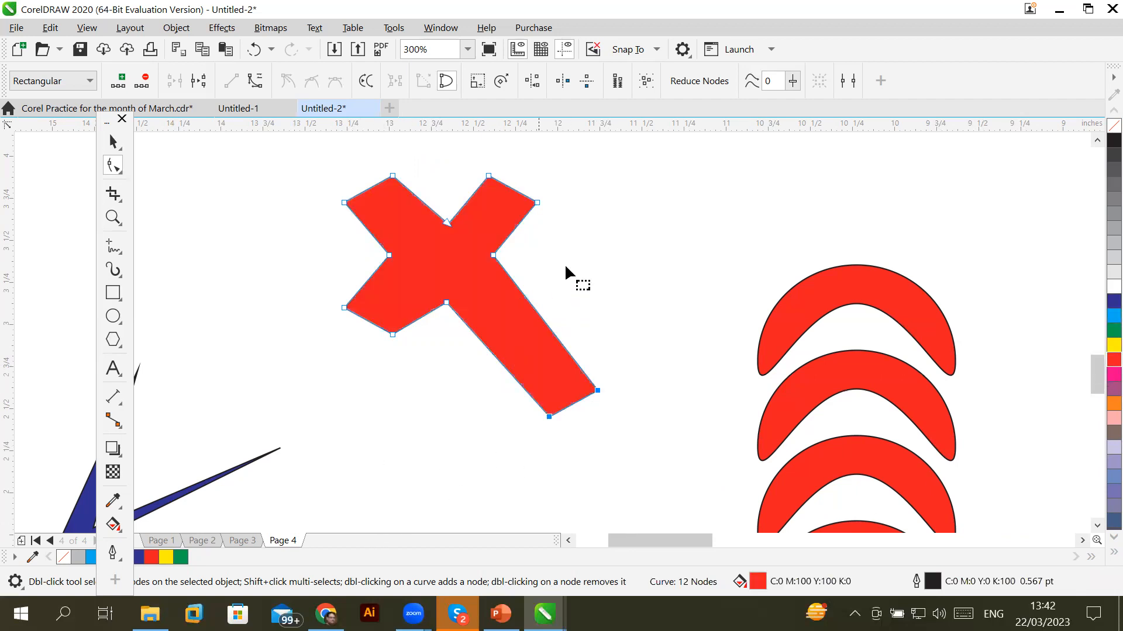
Thin the long arm into a spike and draw the top, left and right inner nodes toward the centre
click(548, 416)
drag(548, 416, 509, 306)
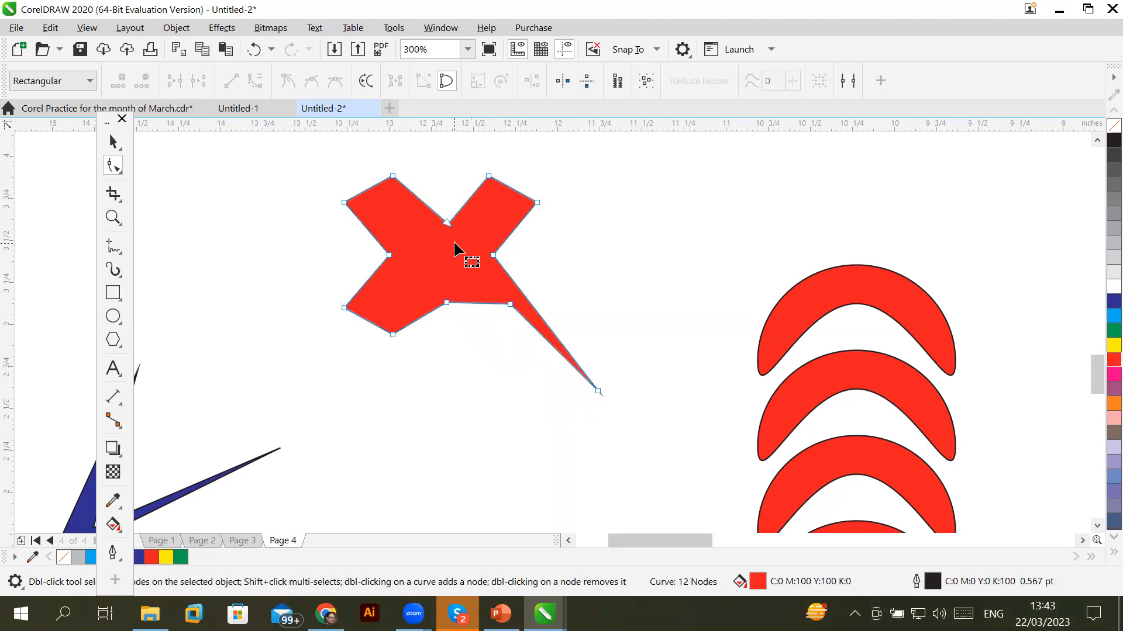
drag(448, 226, 444, 283)
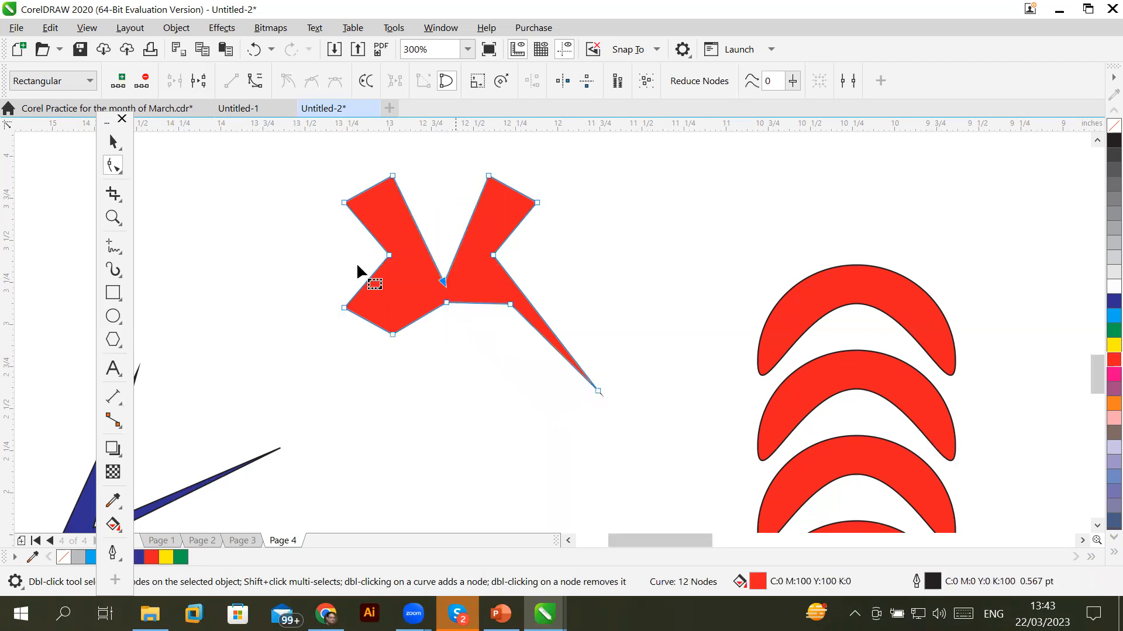
click(390, 256)
drag(391, 257, 411, 256)
drag(495, 257, 473, 255)
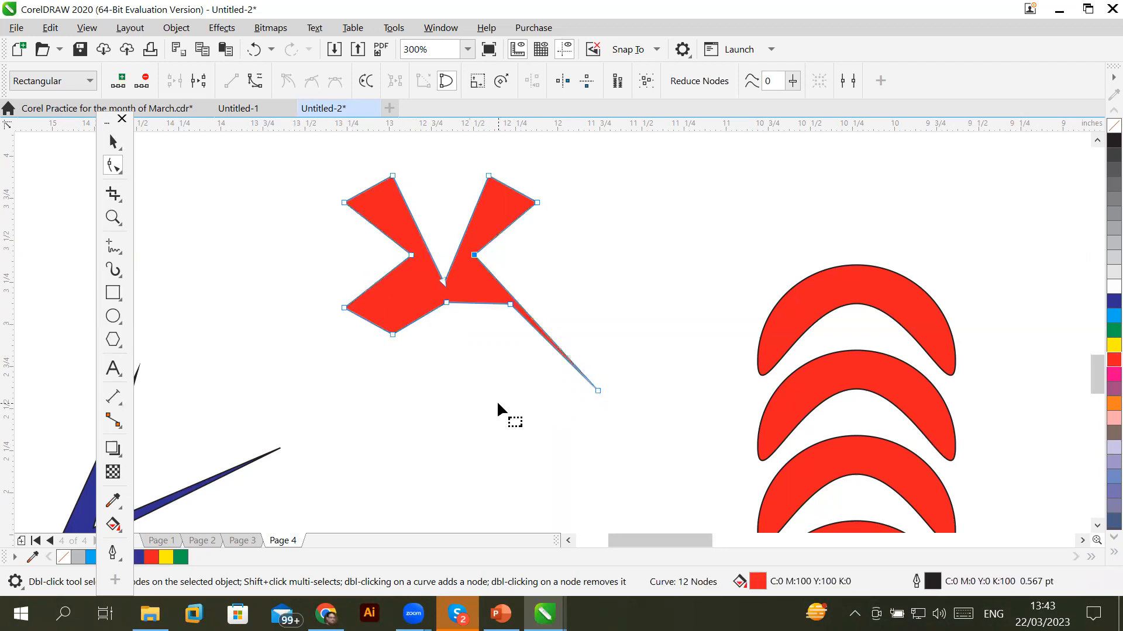
Swing the right upper arm's tip outward into a sharper point
drag(462, 146, 516, 177)
shift+click(491, 176)
drag(537, 203, 518, 175)
click(486, 403)
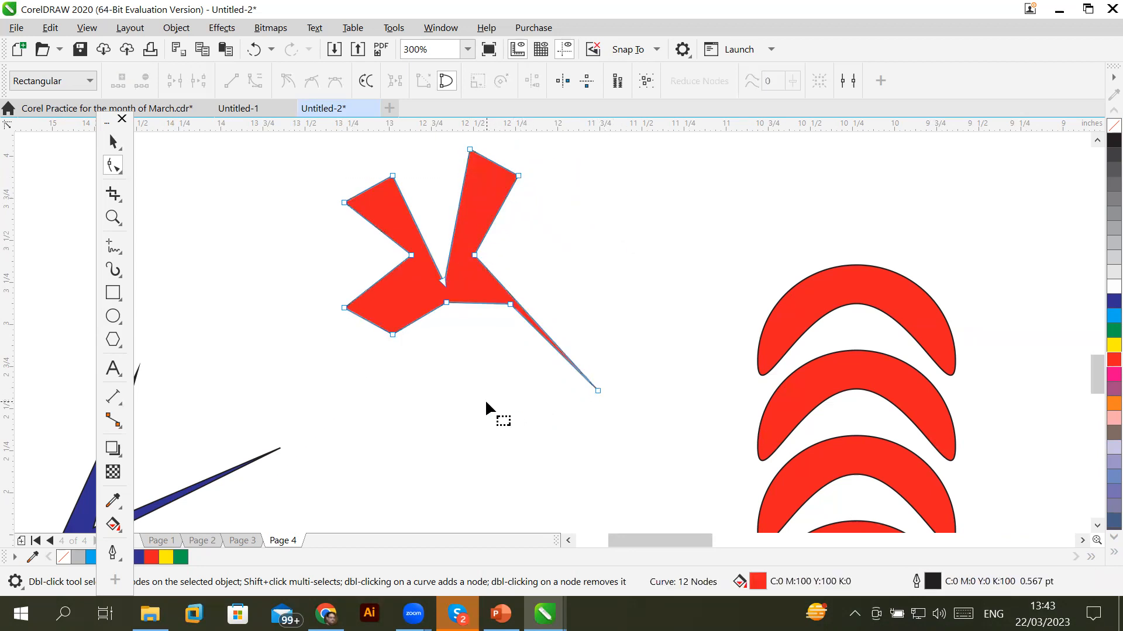
Pull the bottom-left and bottom inner nodes down-left to widen the shape's base
click(392, 335)
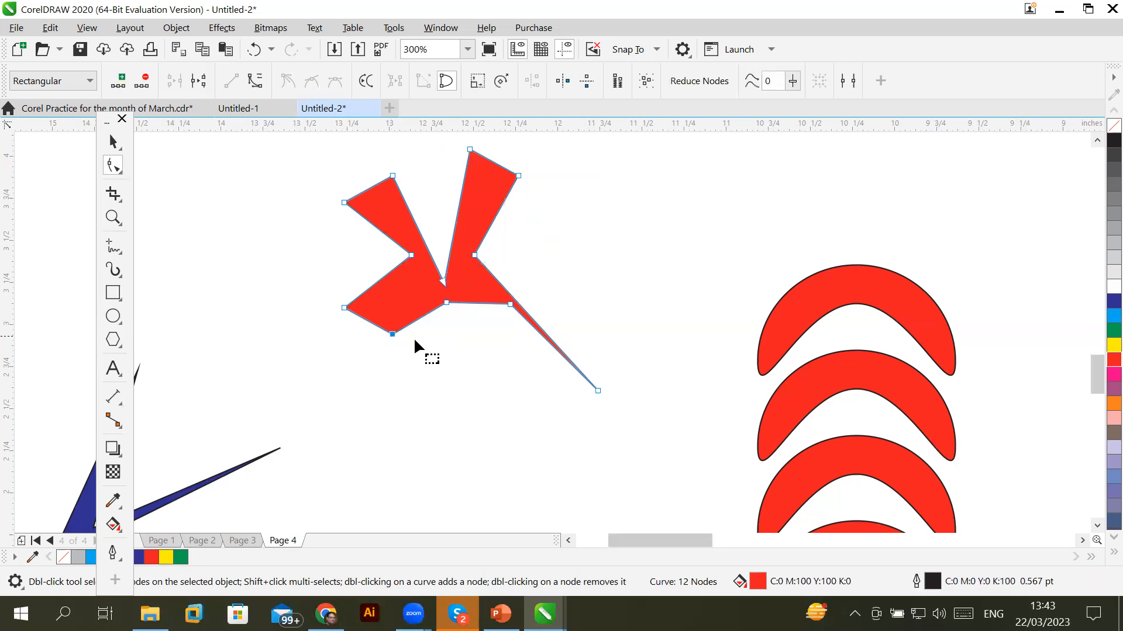
shift+click(447, 302)
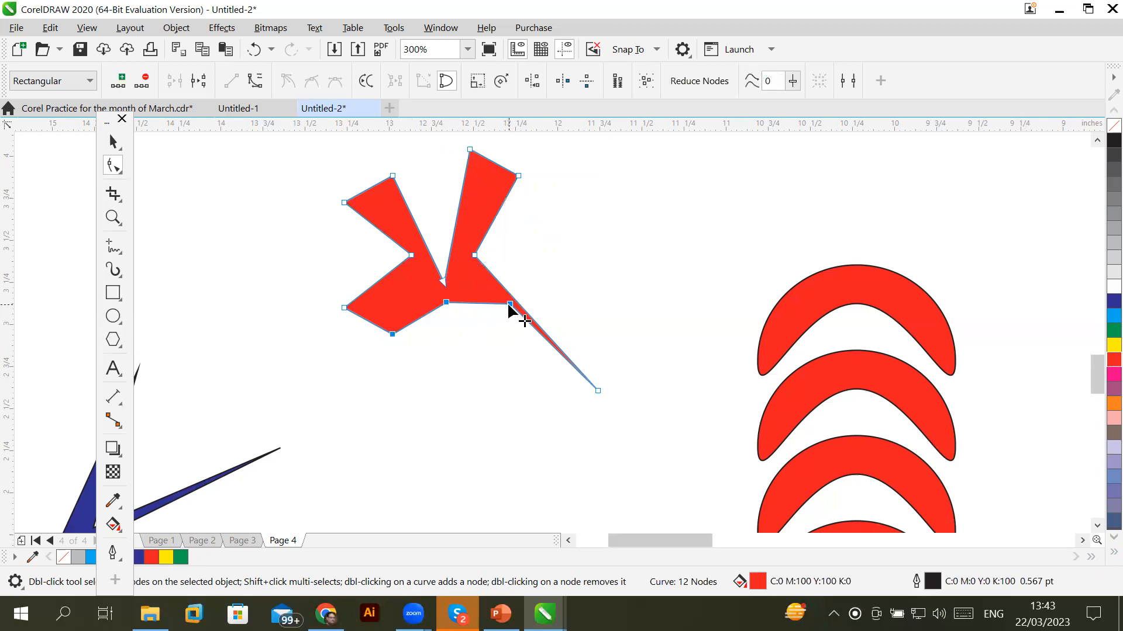
drag(508, 303, 472, 383)
click(508, 458)
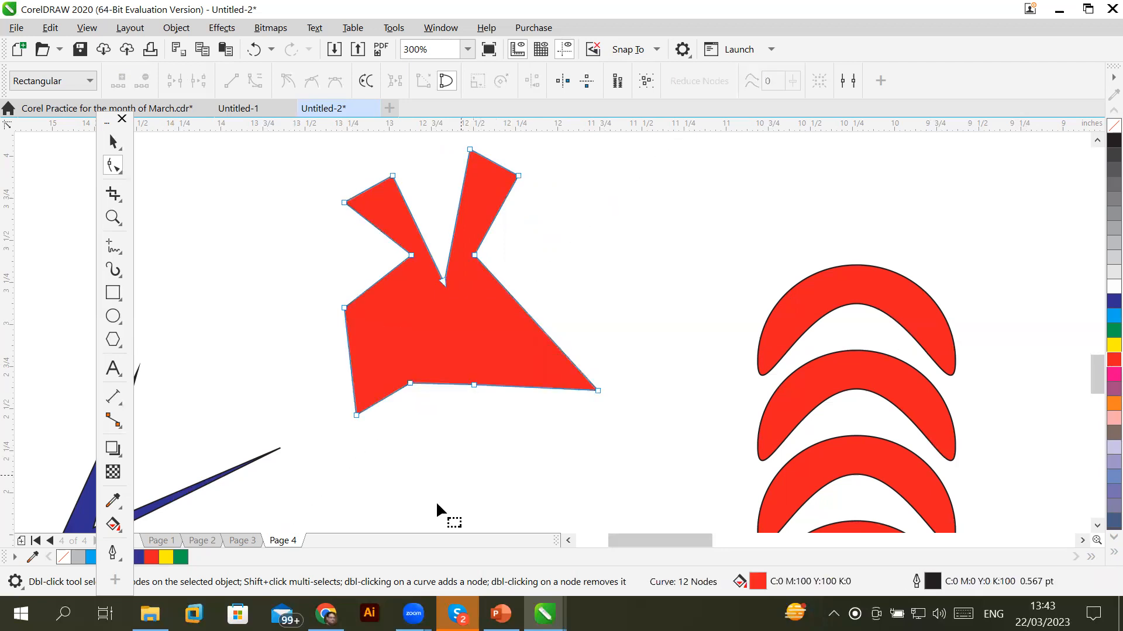
click(114, 140)
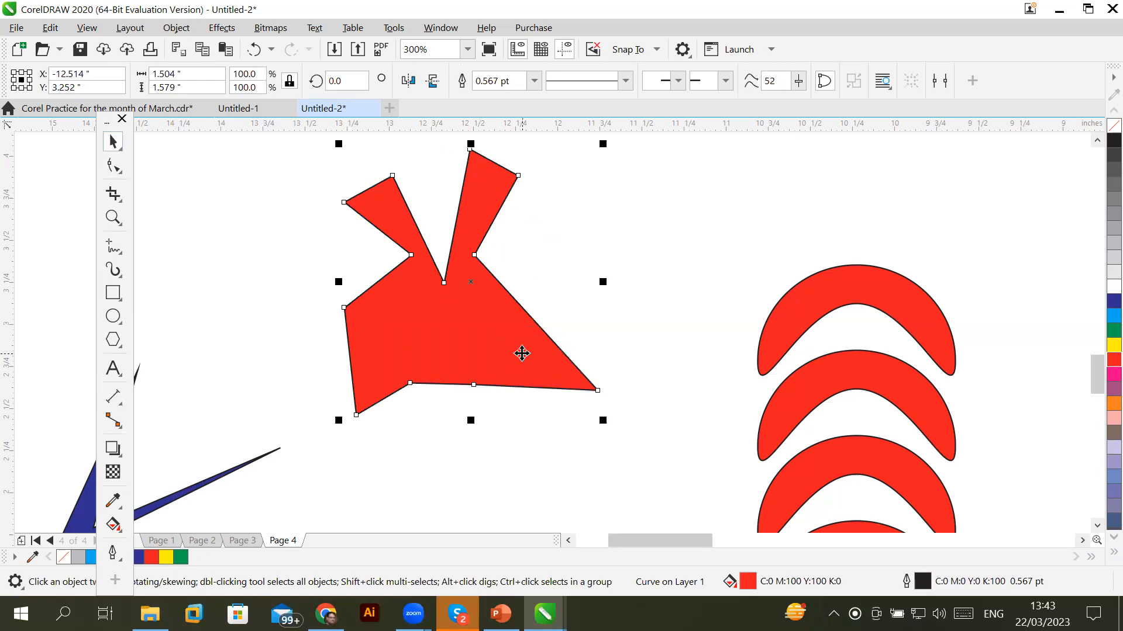
click(111, 166)
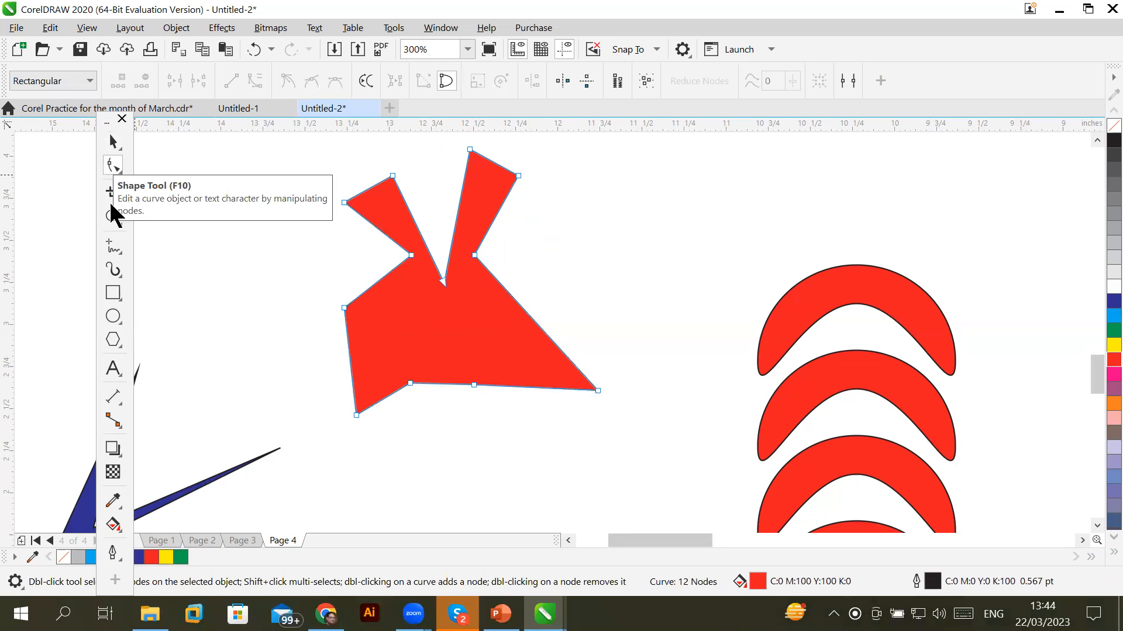
click(117, 340)
Draw a small star right of the red shape and try point counts down to three
click(143, 387)
drag(664, 223, 728, 301)
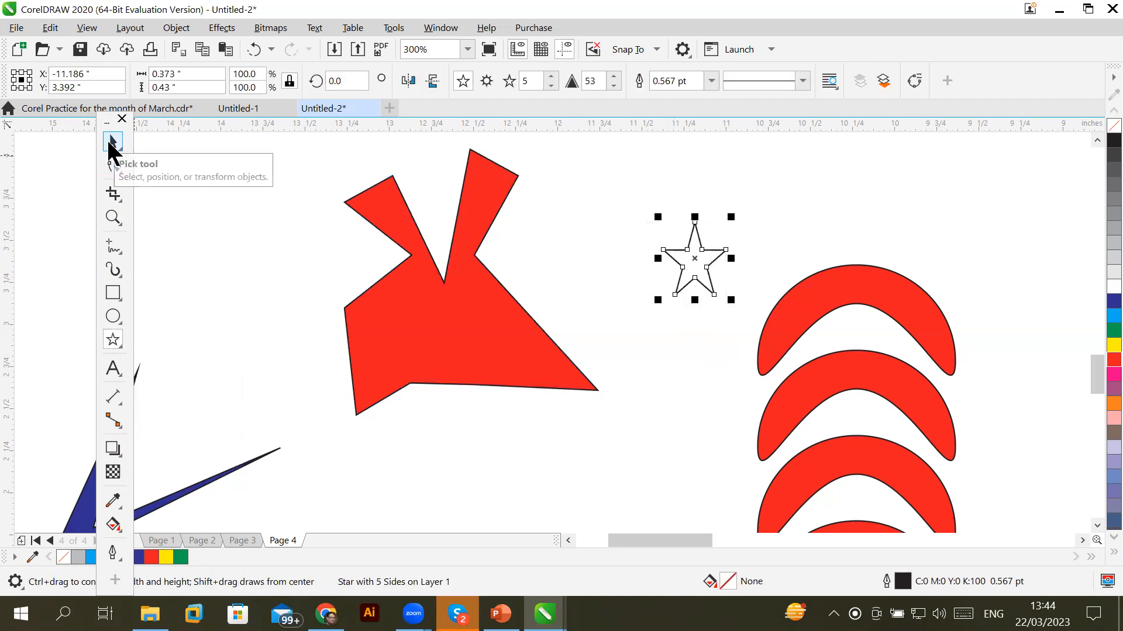
click(550, 77)
click(551, 76)
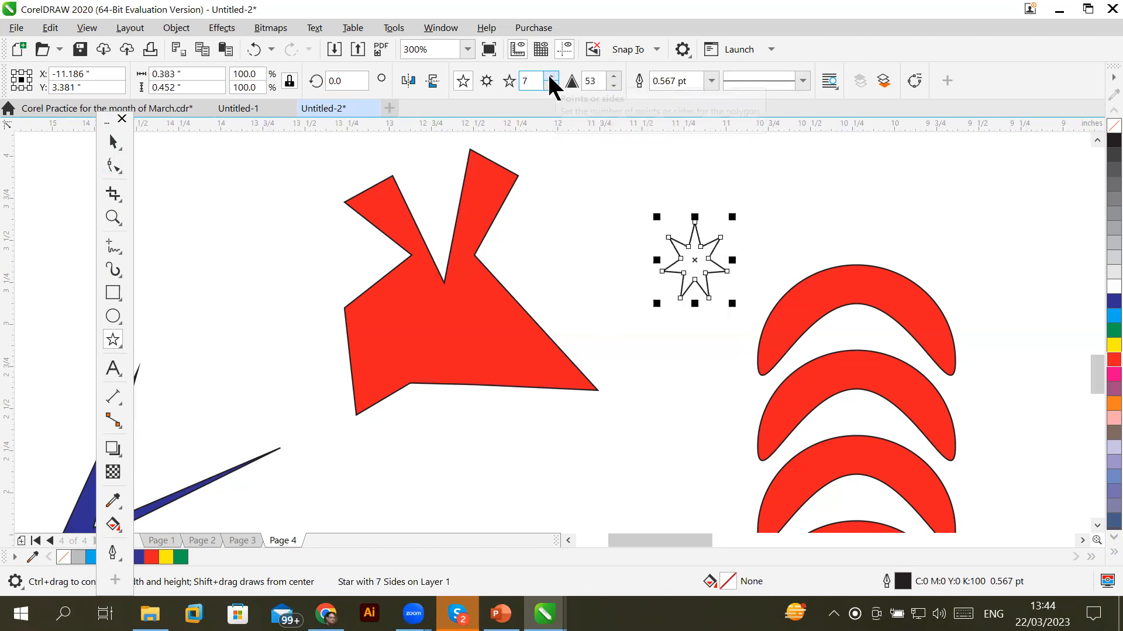
click(550, 76)
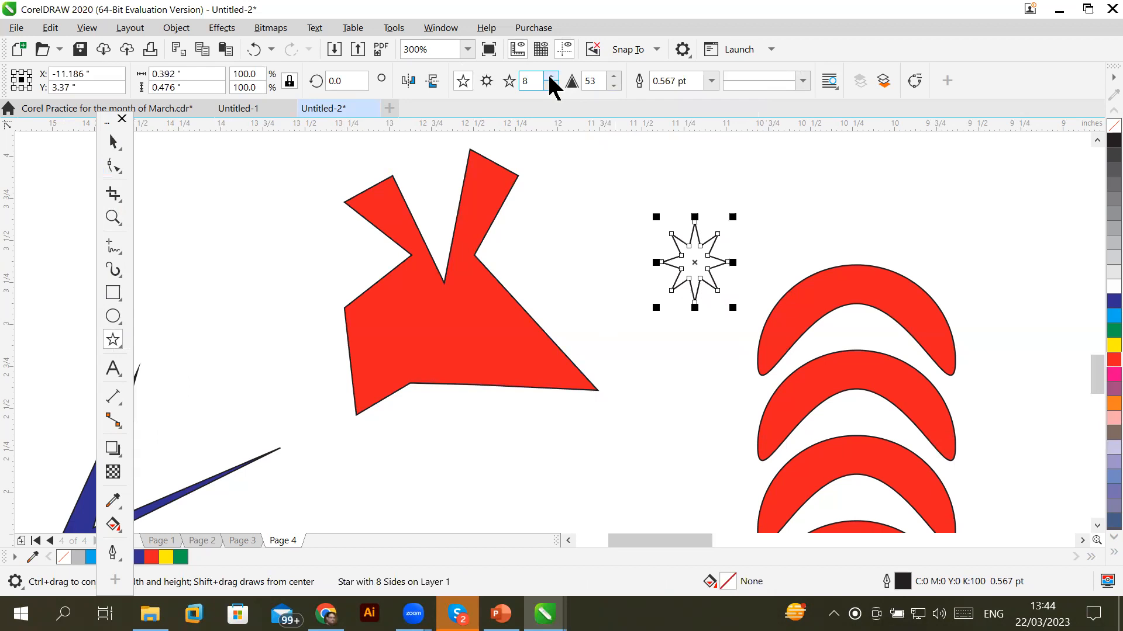
click(550, 77)
click(551, 85)
click(551, 85)
click(550, 85)
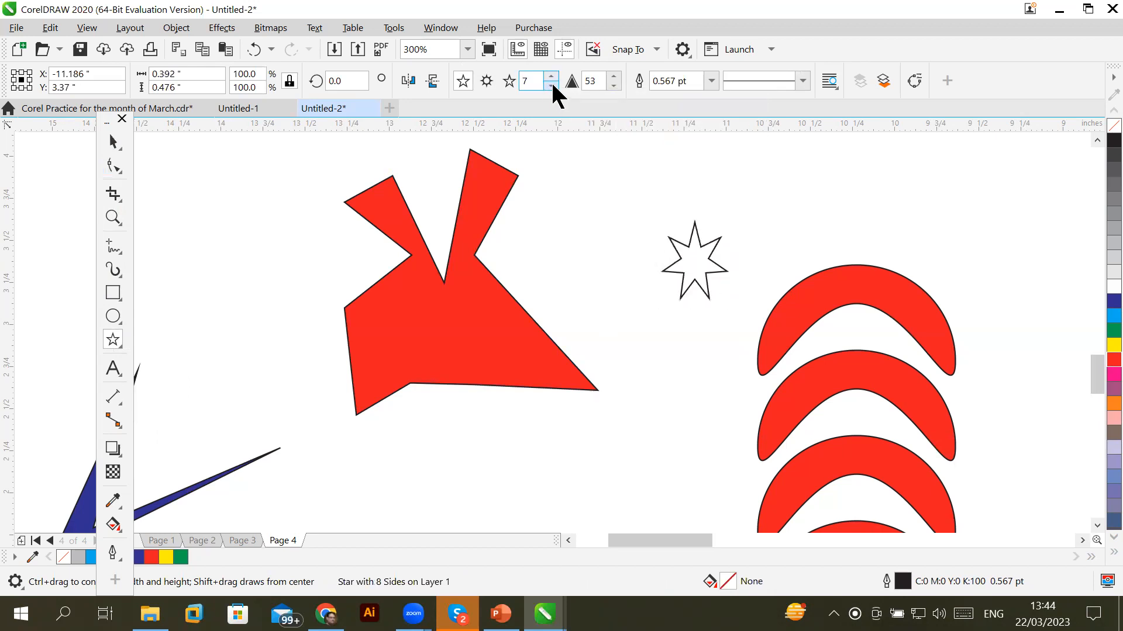
click(551, 85)
click(550, 86)
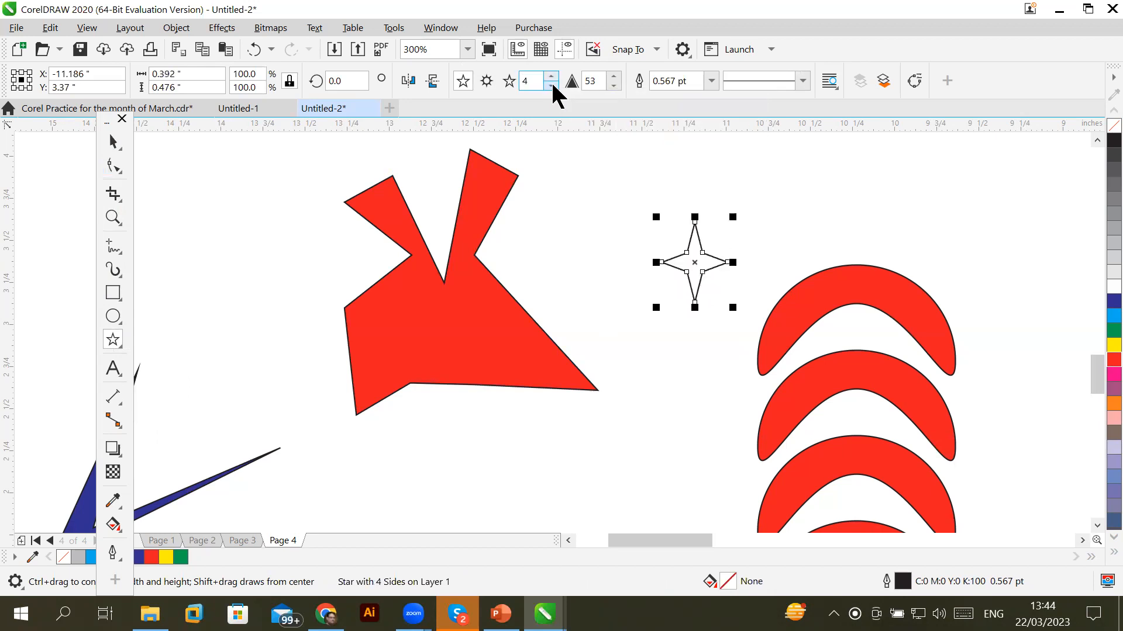
click(551, 86)
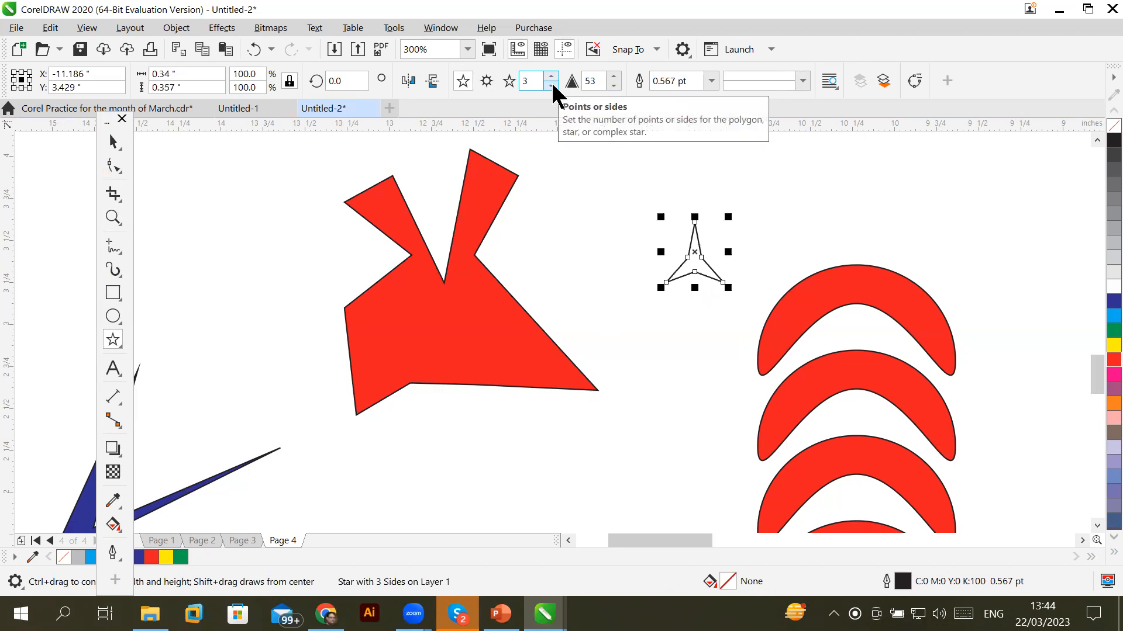
Set the star to eight points and reselect it with the Pick tool
click(551, 76)
click(551, 76)
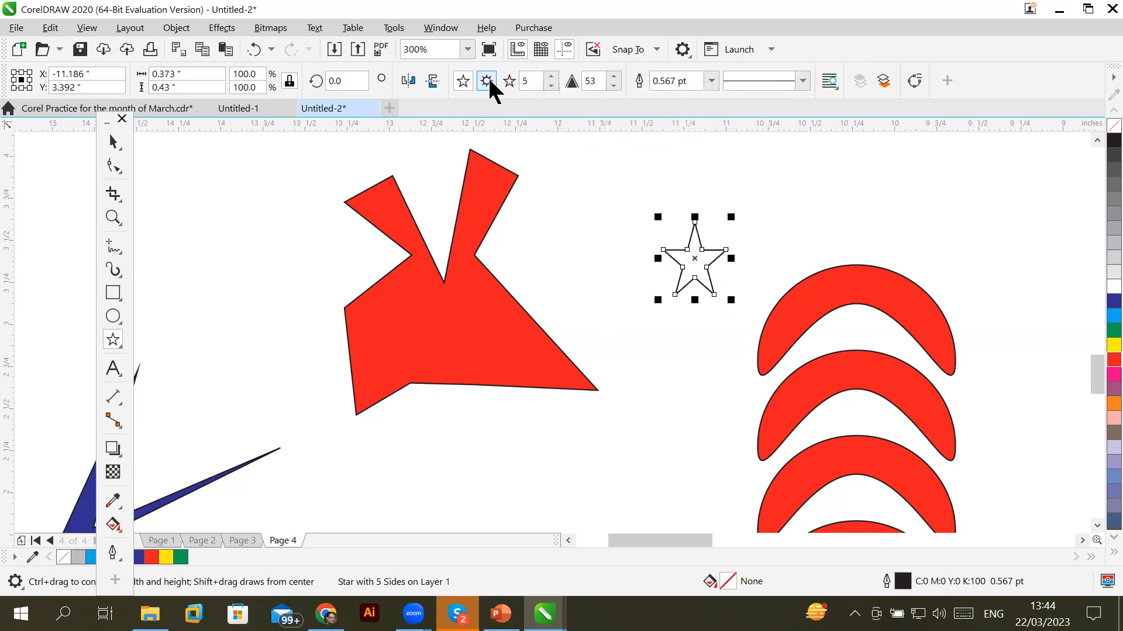
click(552, 77)
click(552, 77)
click(551, 78)
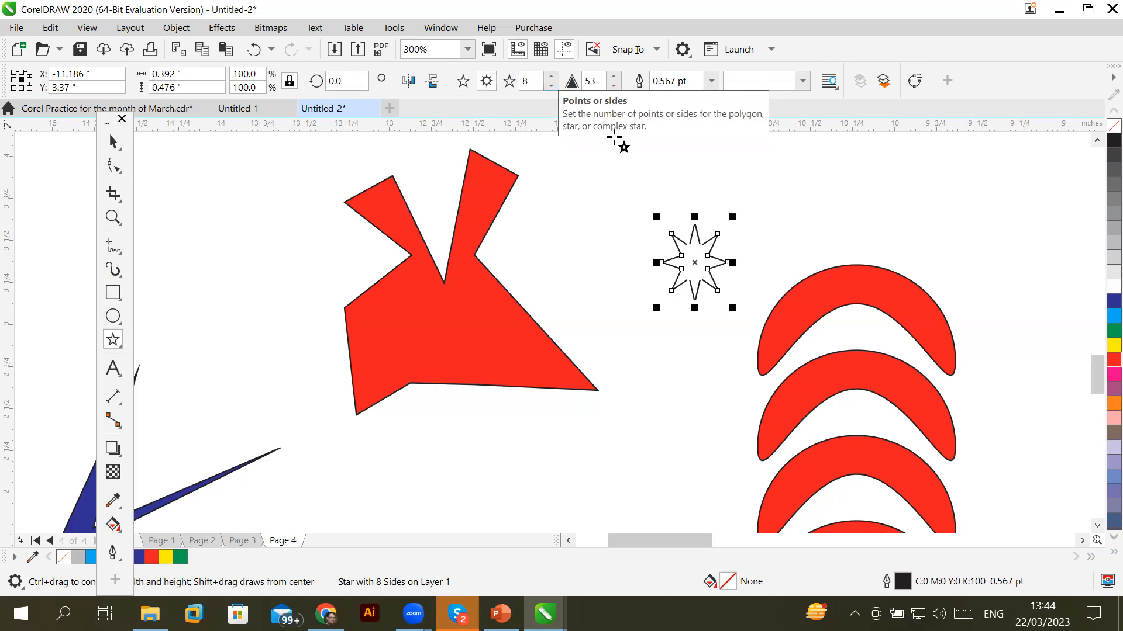
click(113, 142)
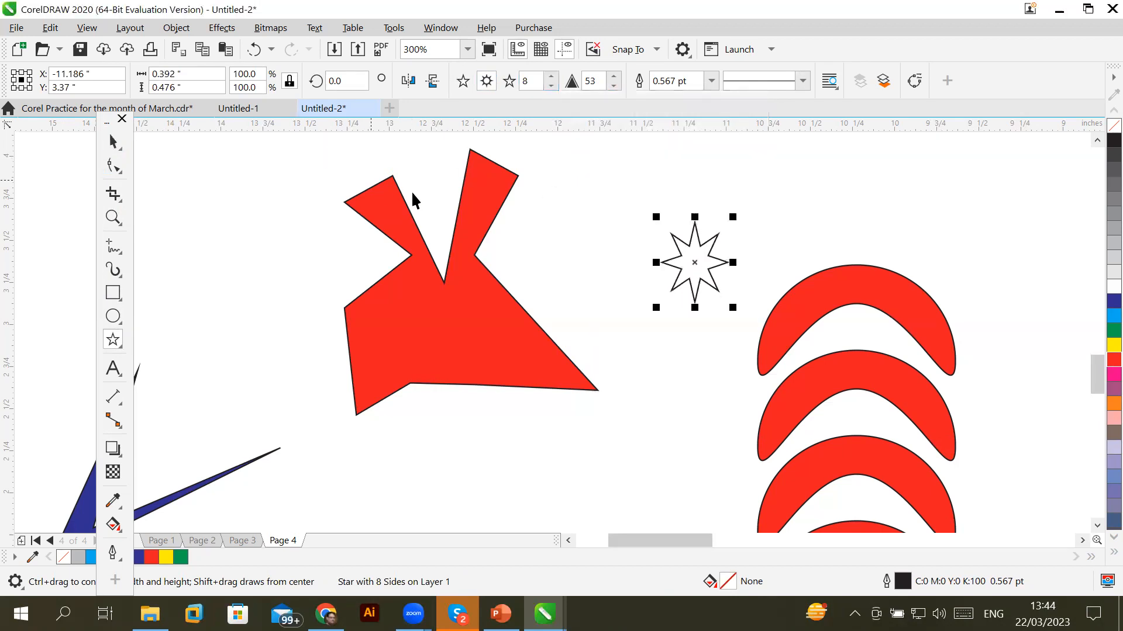
click(596, 257)
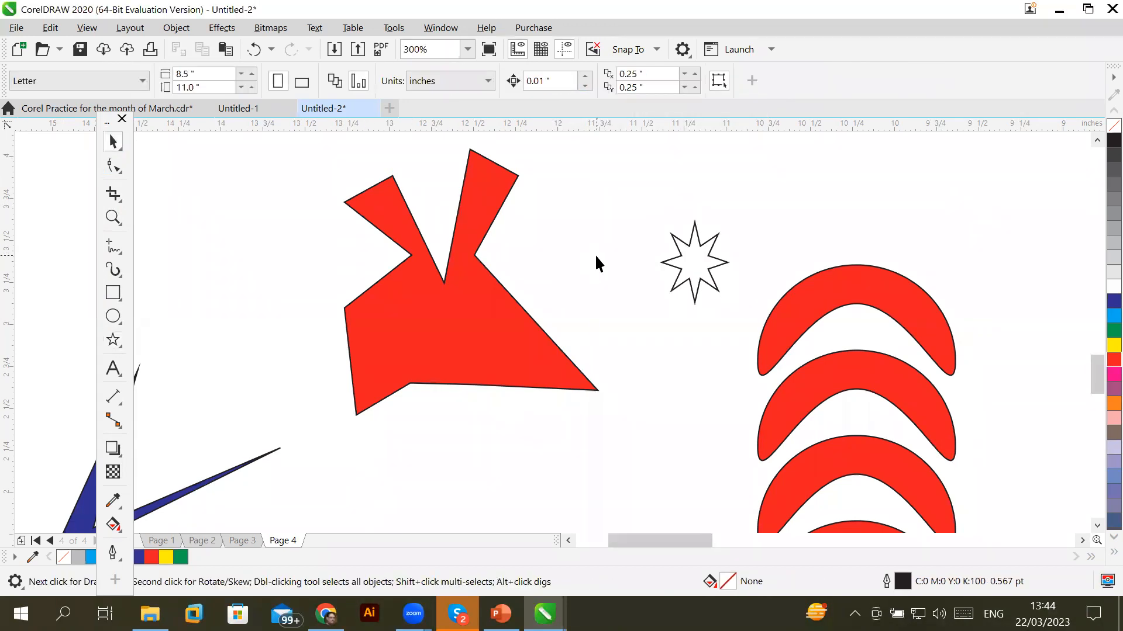
click(680, 269)
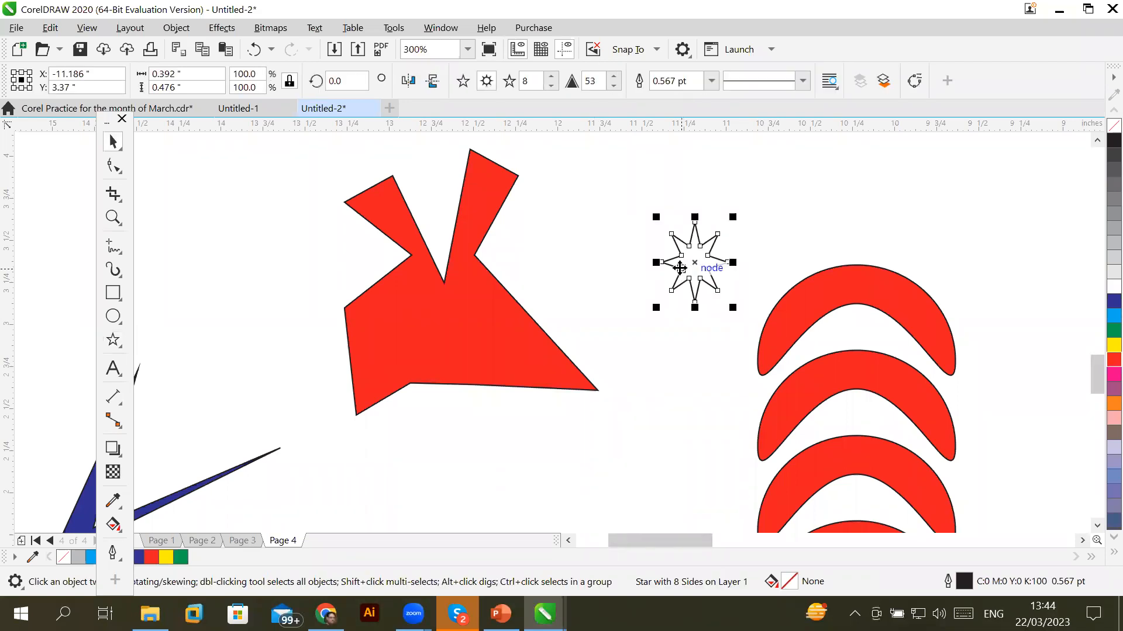
Convert the eight-pointed star to editable curves with Ctrl+Q
key(ctrl+q)
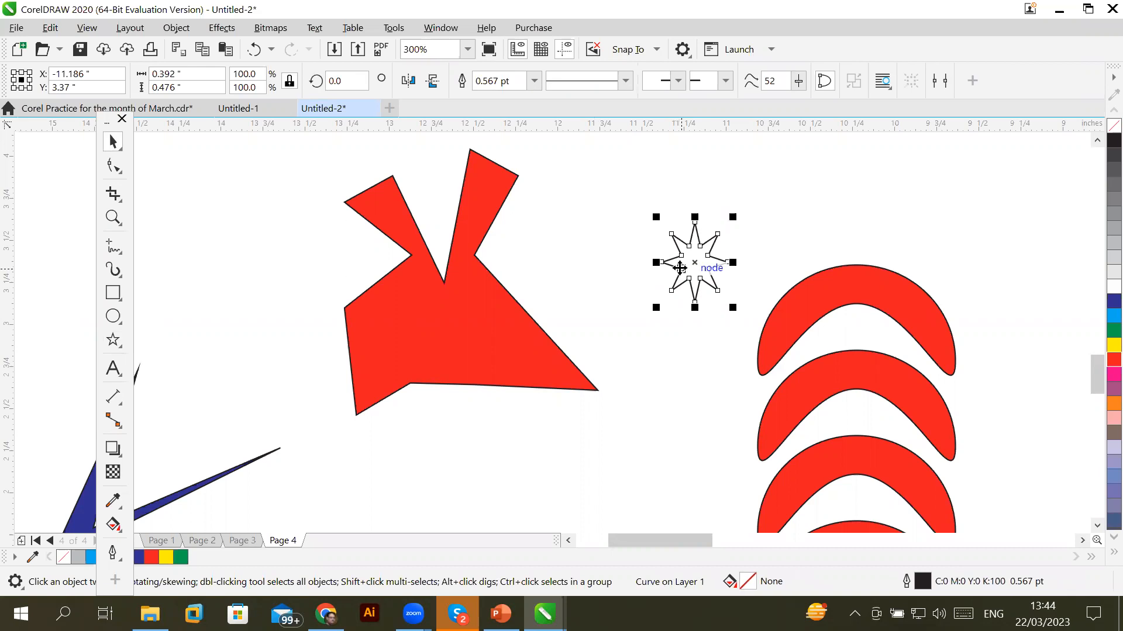
scroll(756, 236, up, 2)
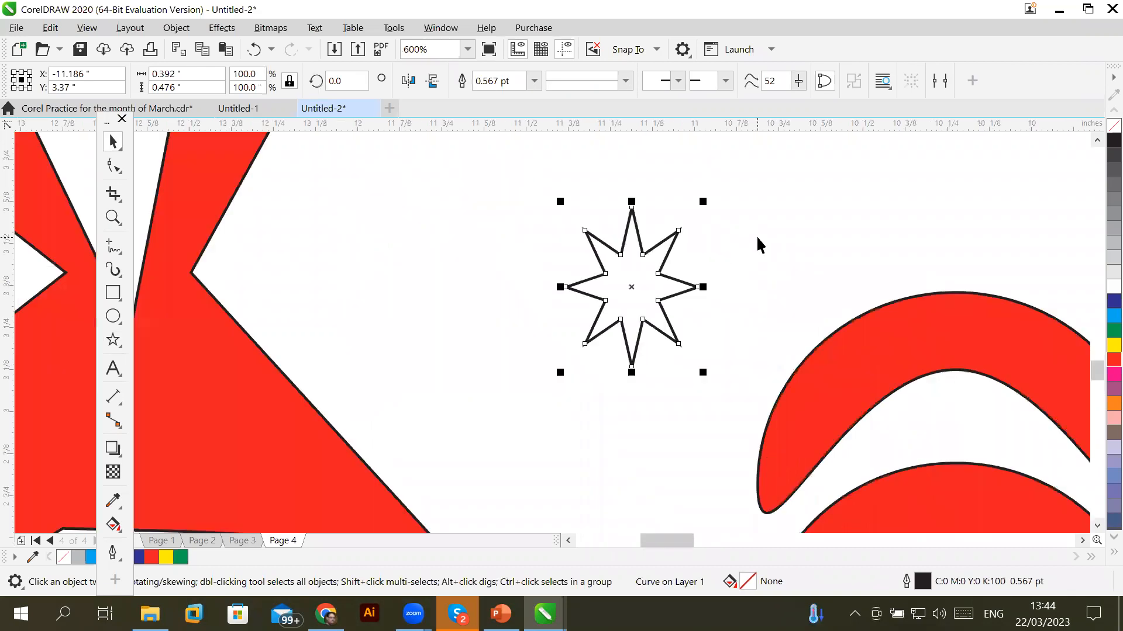
scroll(538, 278, up, 2)
scroll(538, 279, down, 1)
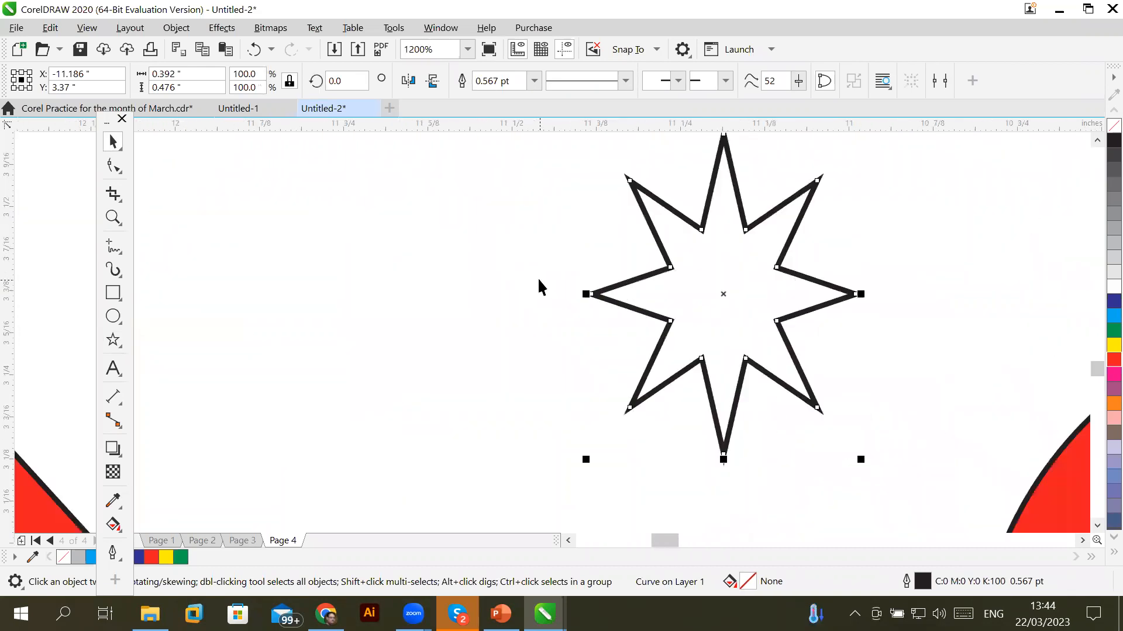
Drag the star's three left nodes inward to lengthen its left spikes, dismissing the defaults prompt
click(109, 169)
click(670, 267)
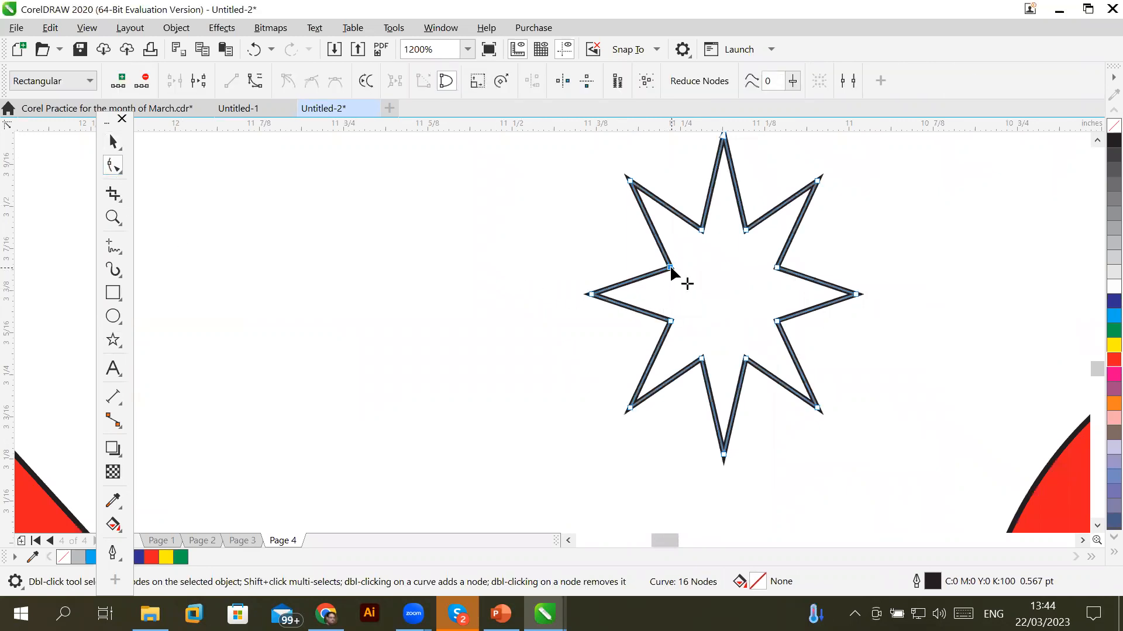
shift+click(672, 318)
drag(671, 319, 725, 320)
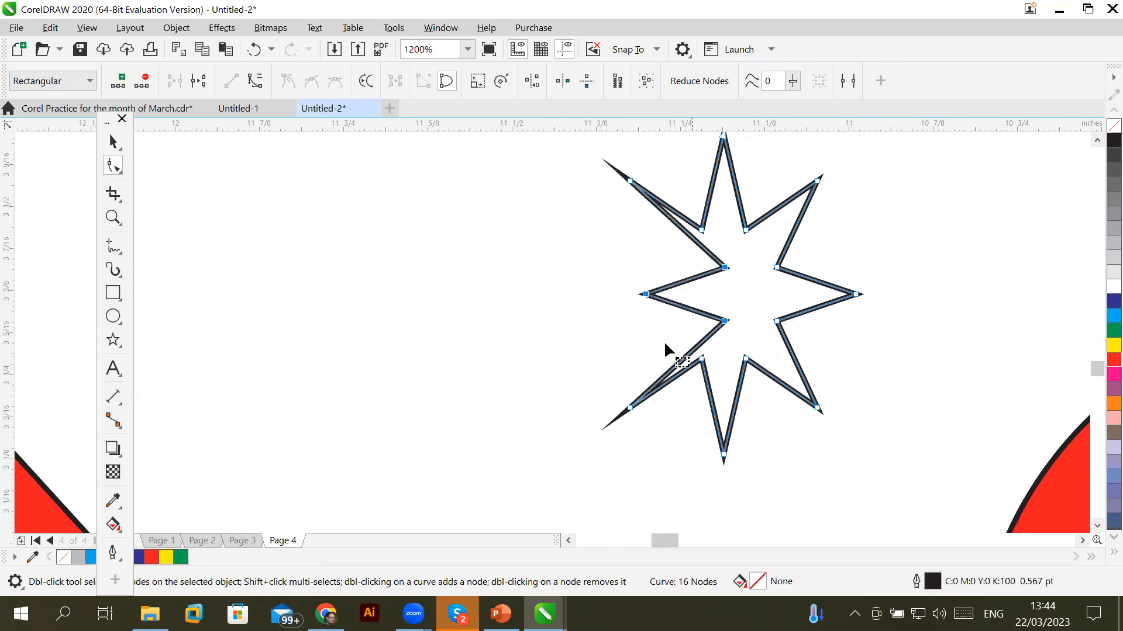
click(113, 143)
click(373, 394)
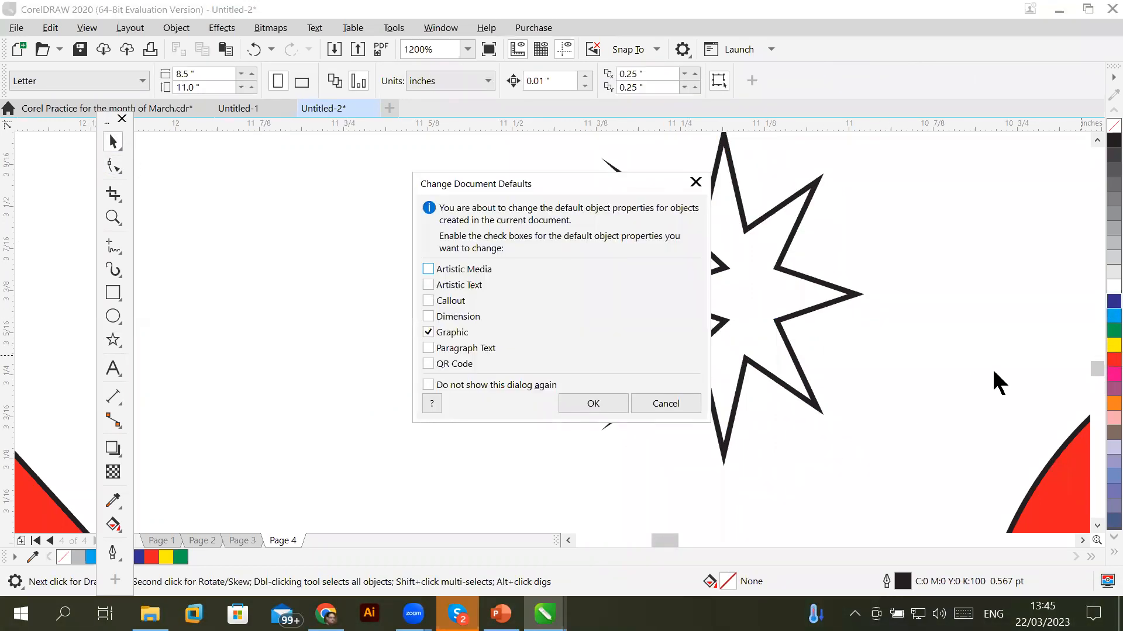
click(658, 405)
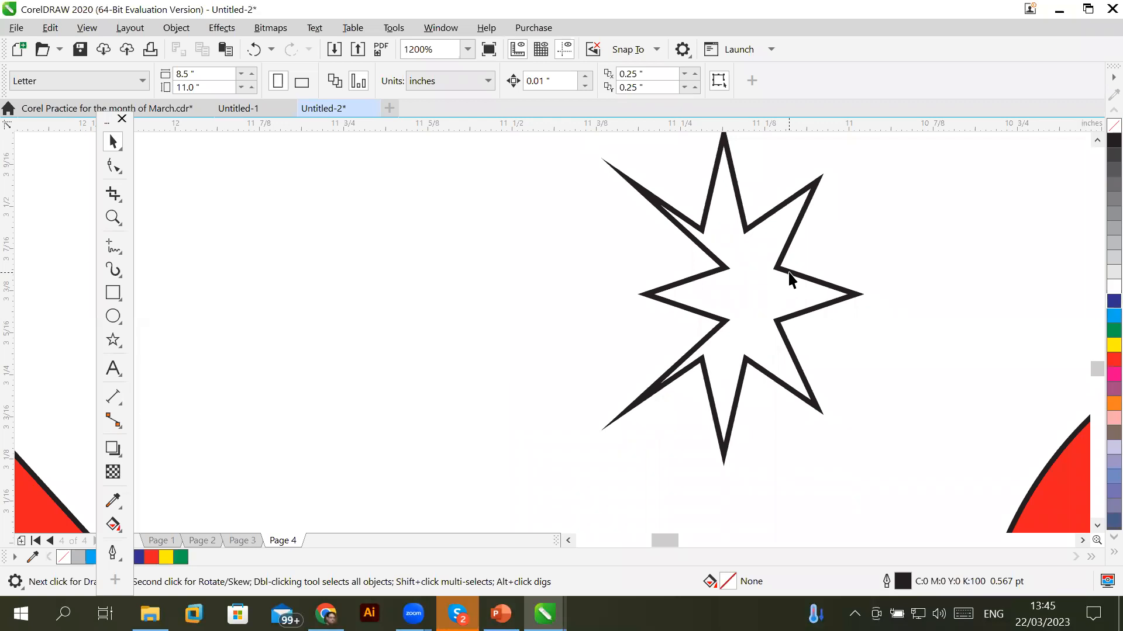
Fill the reshaped star with 20% Black light grey
click(800, 276)
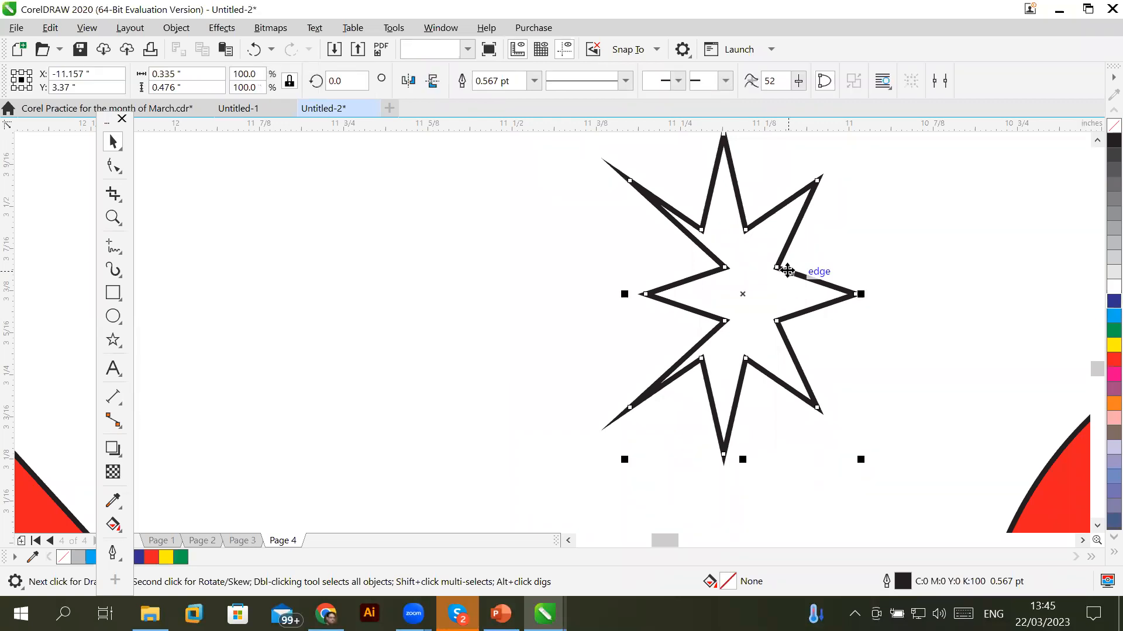
click(1107, 331)
click(1099, 304)
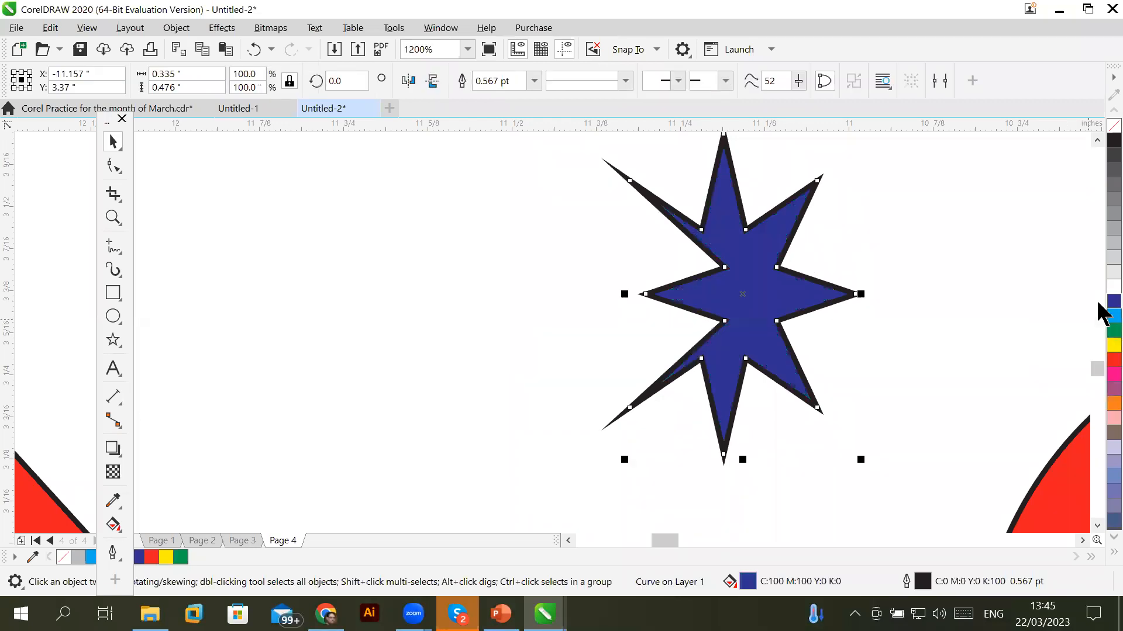
click(1099, 246)
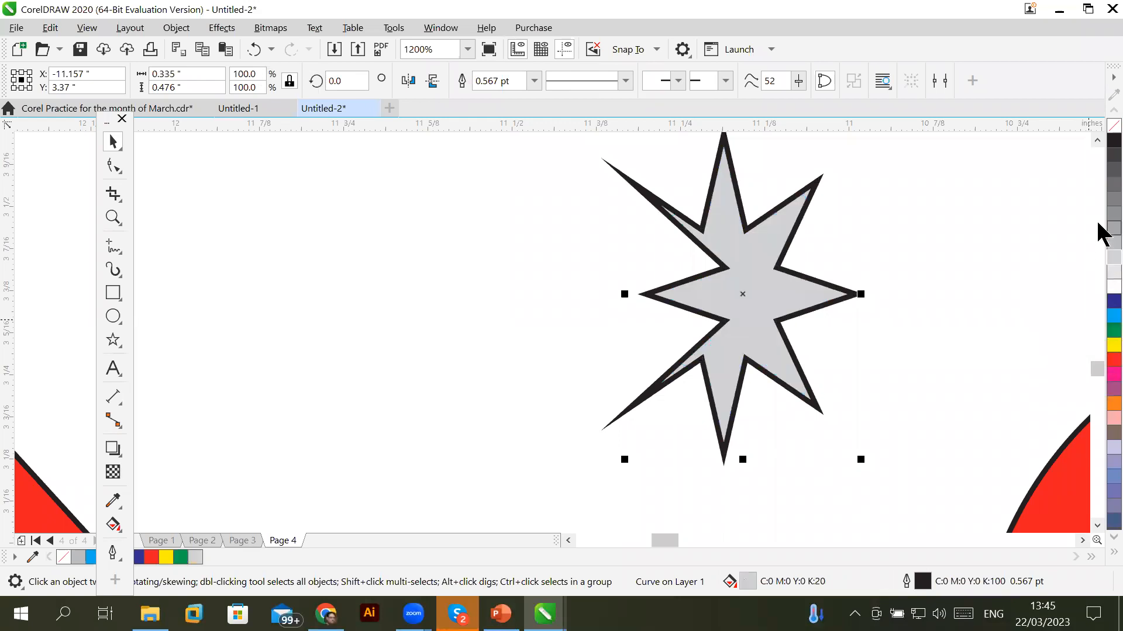
Move the grey star up and to the left
scroll(772, 379, down, 2)
scroll(772, 379, up, 1)
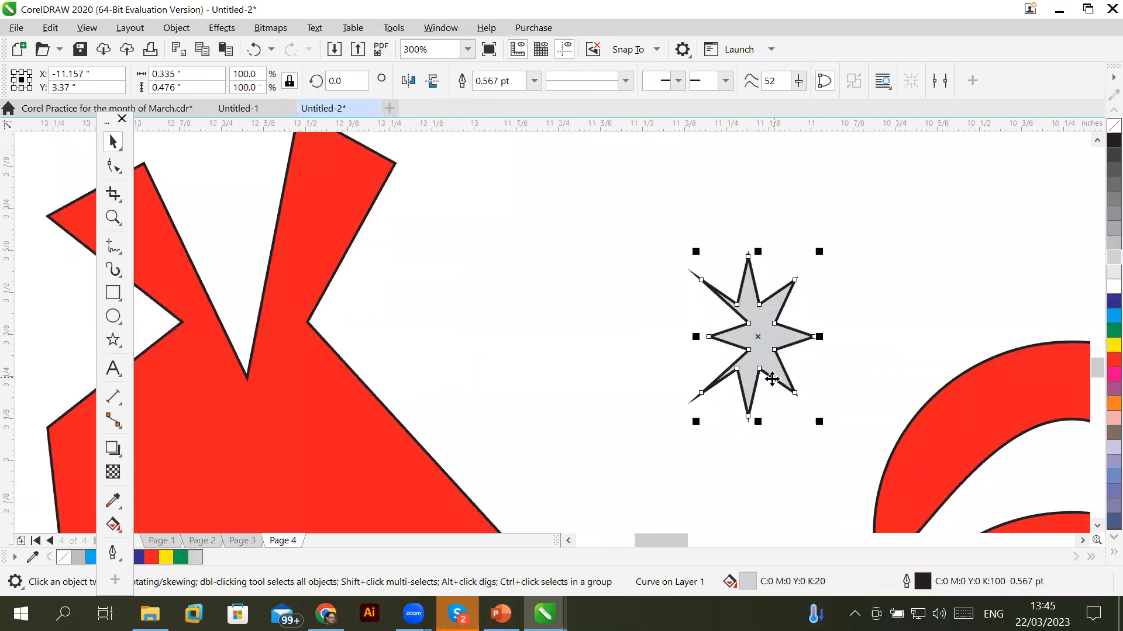
drag(738, 334, 593, 253)
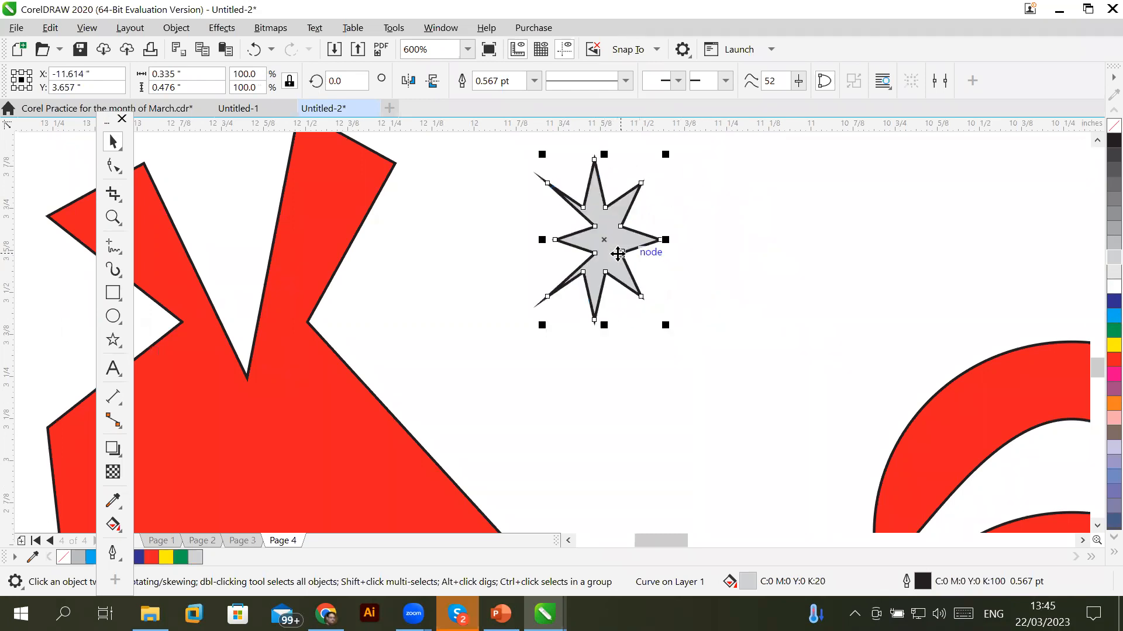
Give the star a yellow fill and a dark-blue outline
right_click(1113, 126)
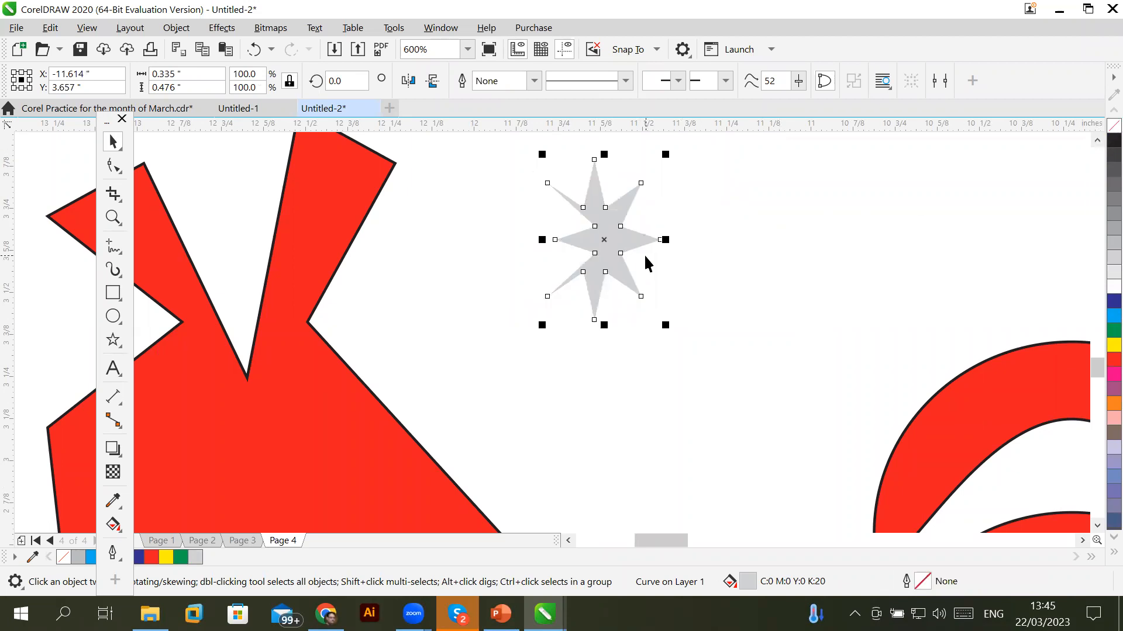
click(1111, 346)
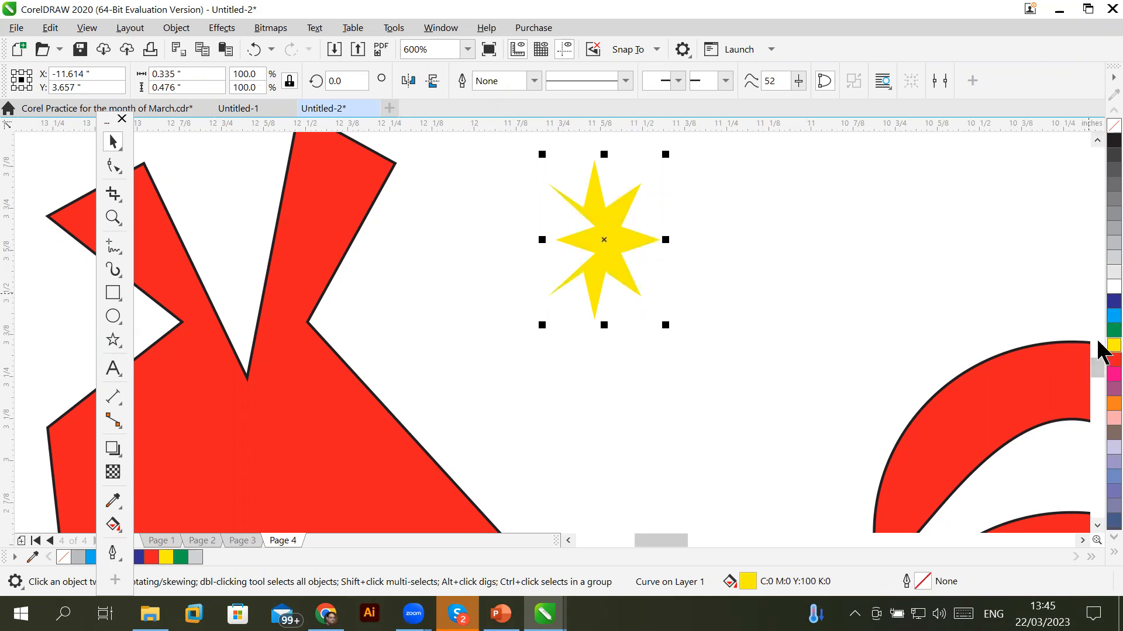
right_click(1112, 301)
Duplicate the star to the right and repeat it into a row of four stars
drag(620, 257, 737, 267)
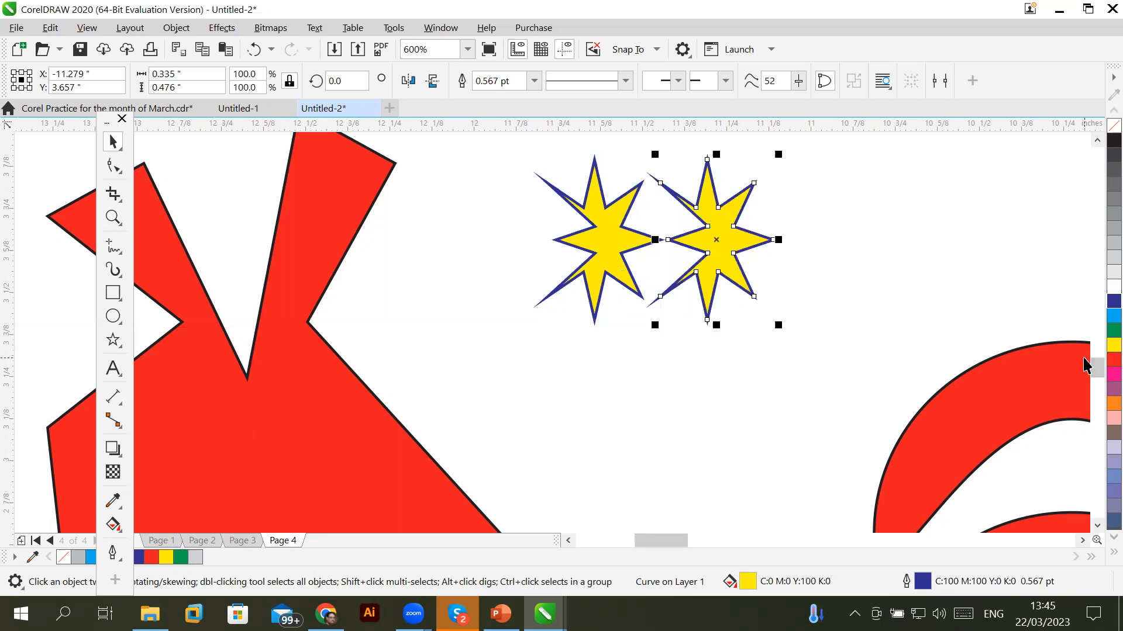
key(ctrl+r)
key(ctrl+r)
scroll(952, 301, down, 4)
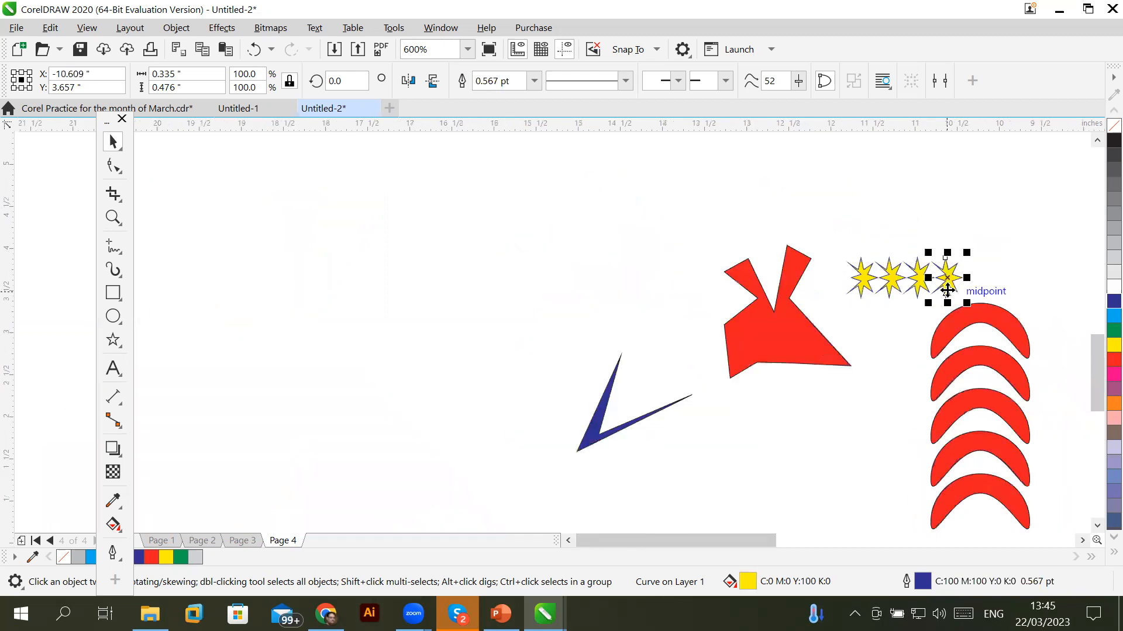
click(1083, 540)
click(1083, 540)
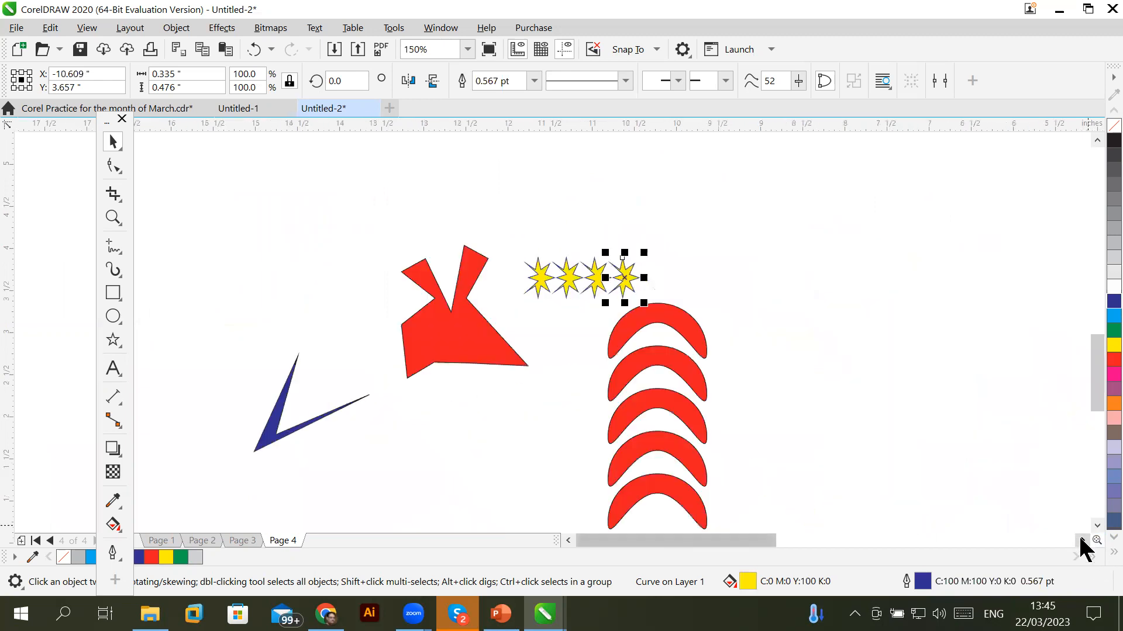